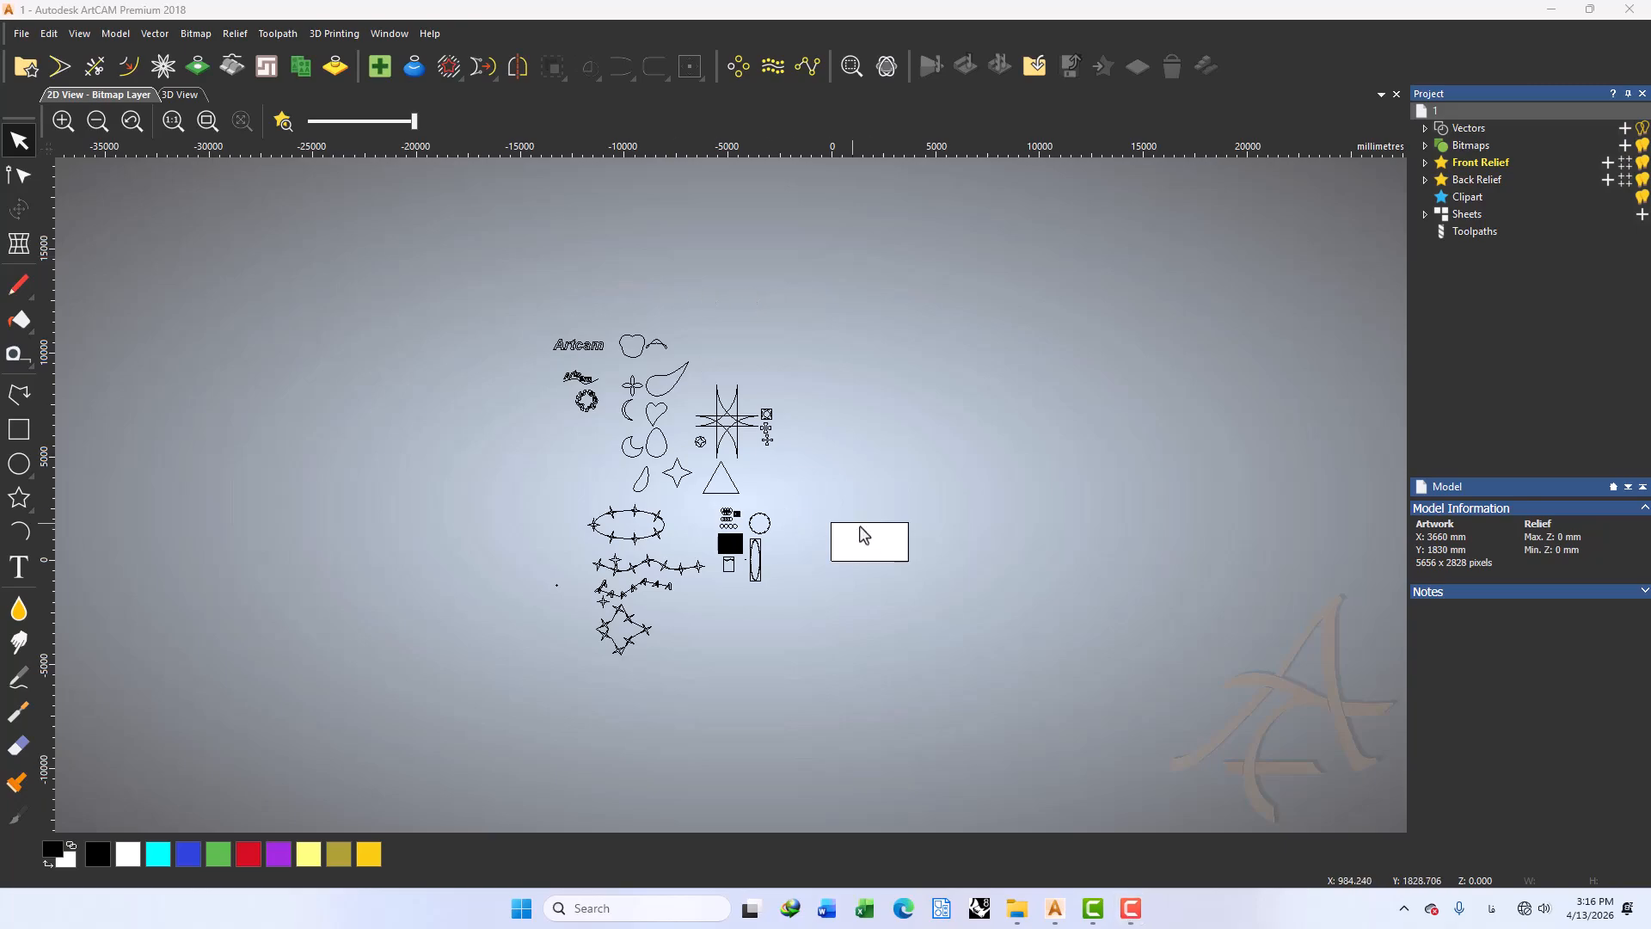
Draw a rectangle about 538 mm wide and 621 mm high near the middle of the white artwork area
{"action": "scroll", "coordinate": [884, 561], "scroll_direction": "up", "scroll_amount": 2}
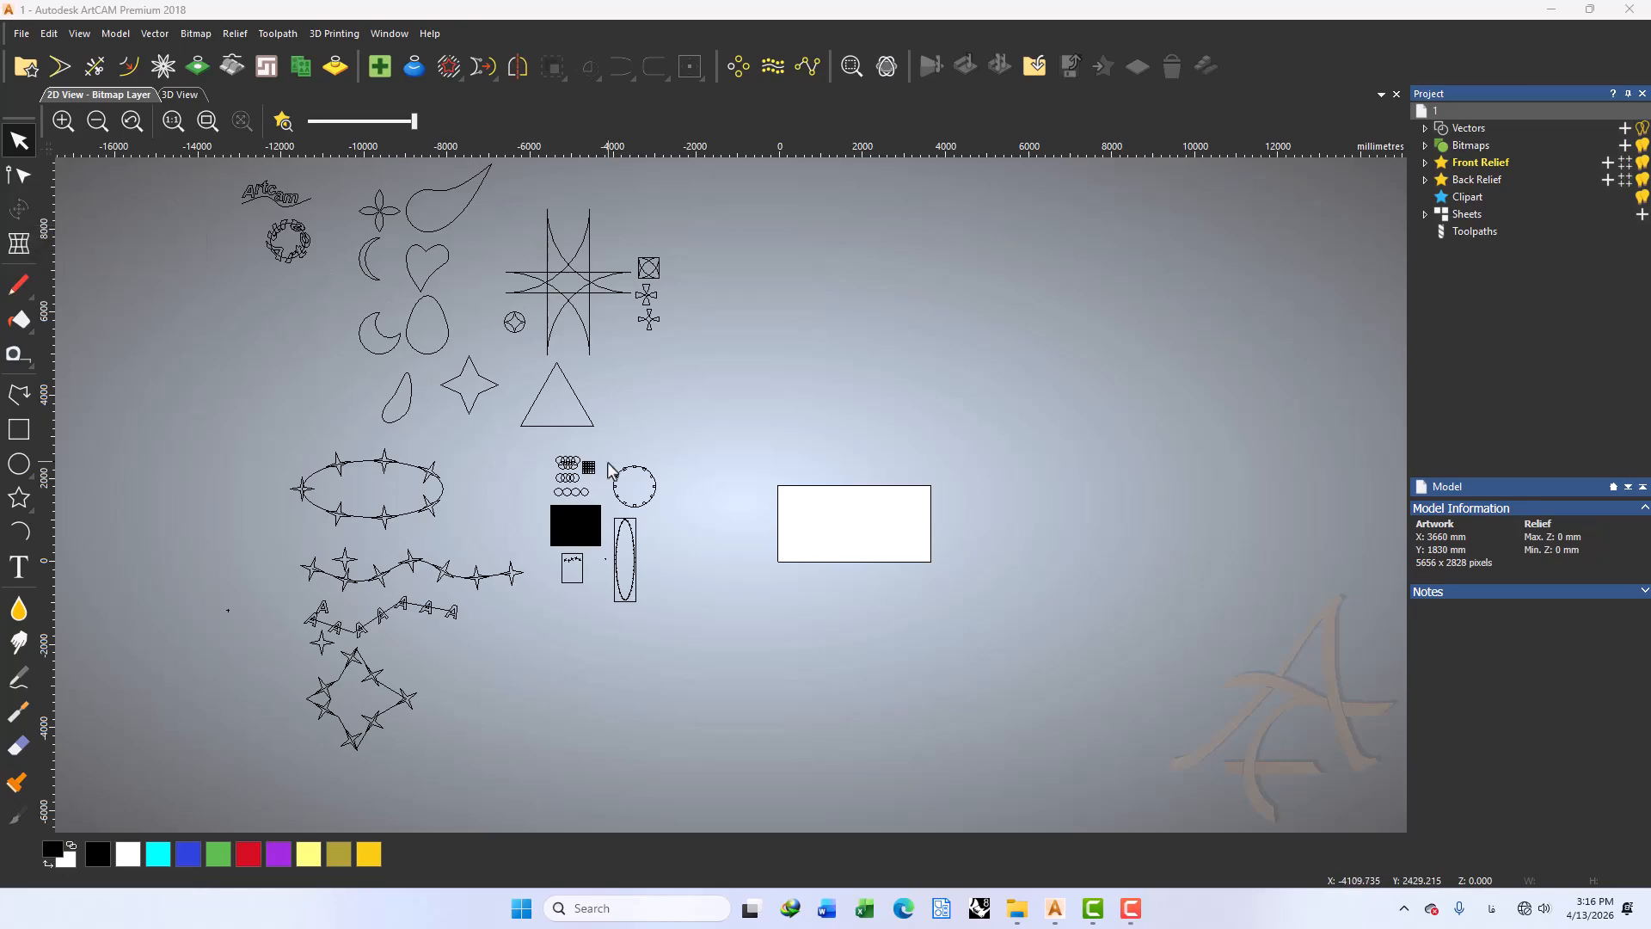
{"action": "left_click", "coordinate": [19, 430]}
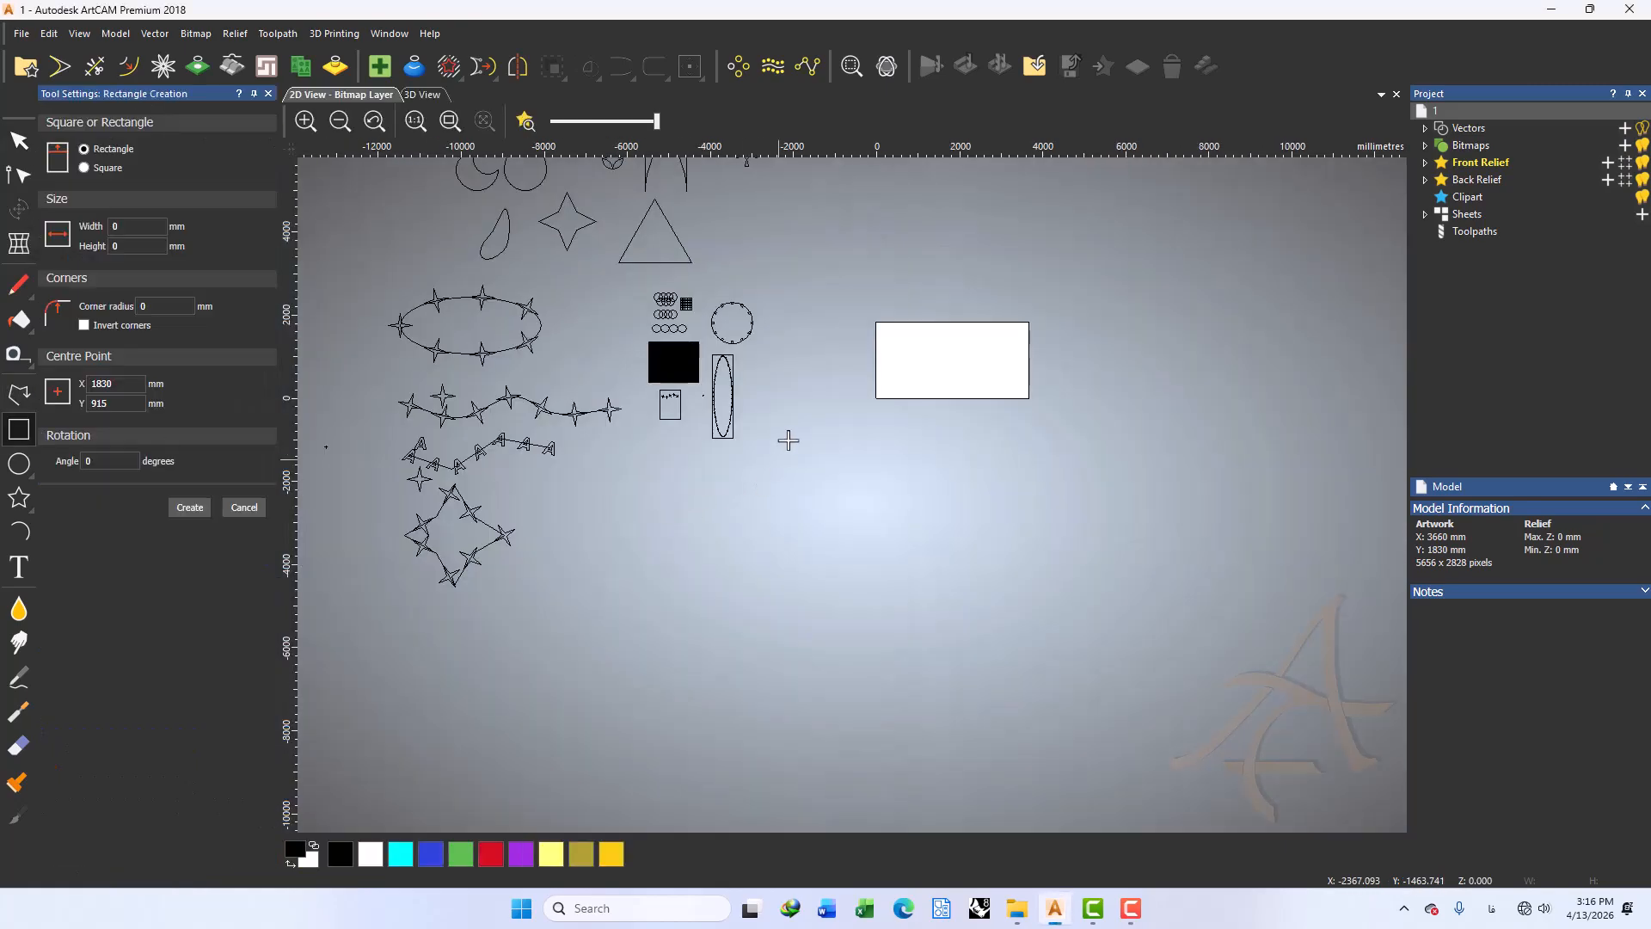
{"action": "scroll", "coordinate": [912, 366], "scroll_direction": "up", "scroll_amount": 2}
{"action": "left_click_drag", "start_coordinate": [984, 371], "coordinate": [975, 384]}
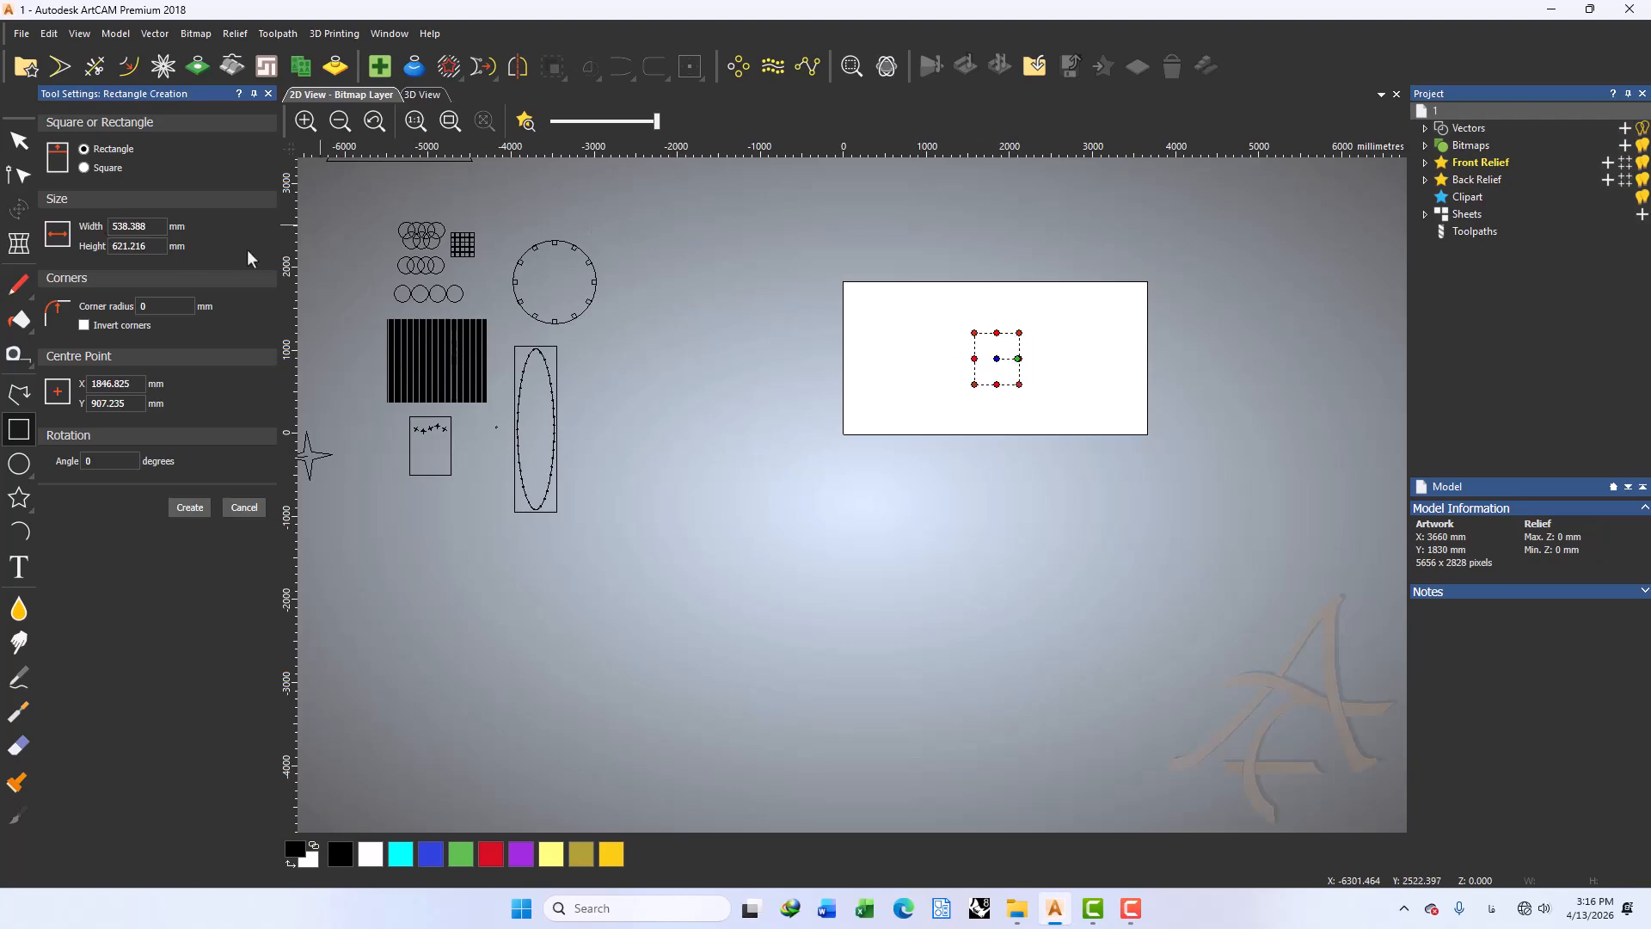
{"action": "left_click_drag", "start_coordinate": [155, 226], "coordinate": [128, 227]}
{"action": "double_click", "coordinate": [132, 226]}
{"action": "left_click", "coordinate": [181, 513]}
{"action": "scroll", "coordinate": [1045, 351], "scroll_direction": "up", "scroll_amount": 3}
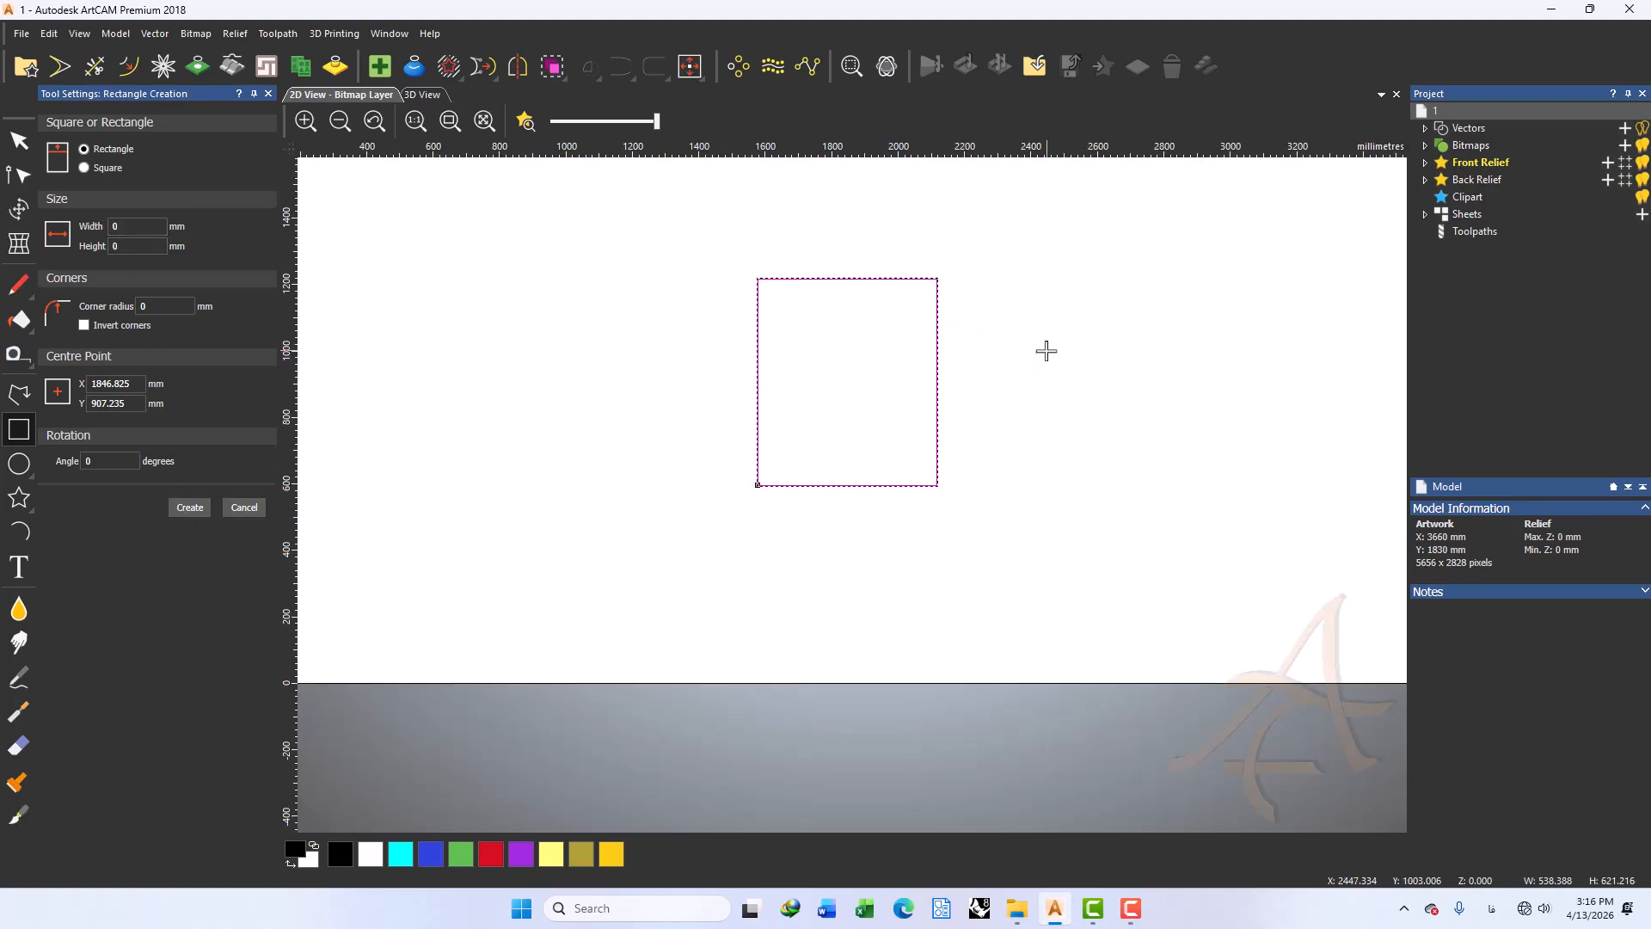
{"action": "left_click", "coordinate": [269, 93]}
Practise deselecting and reselecting the rectangle in the 2D view
{"action": "left_click_drag", "start_coordinate": [613, 227], "coordinate": [286, 570]}
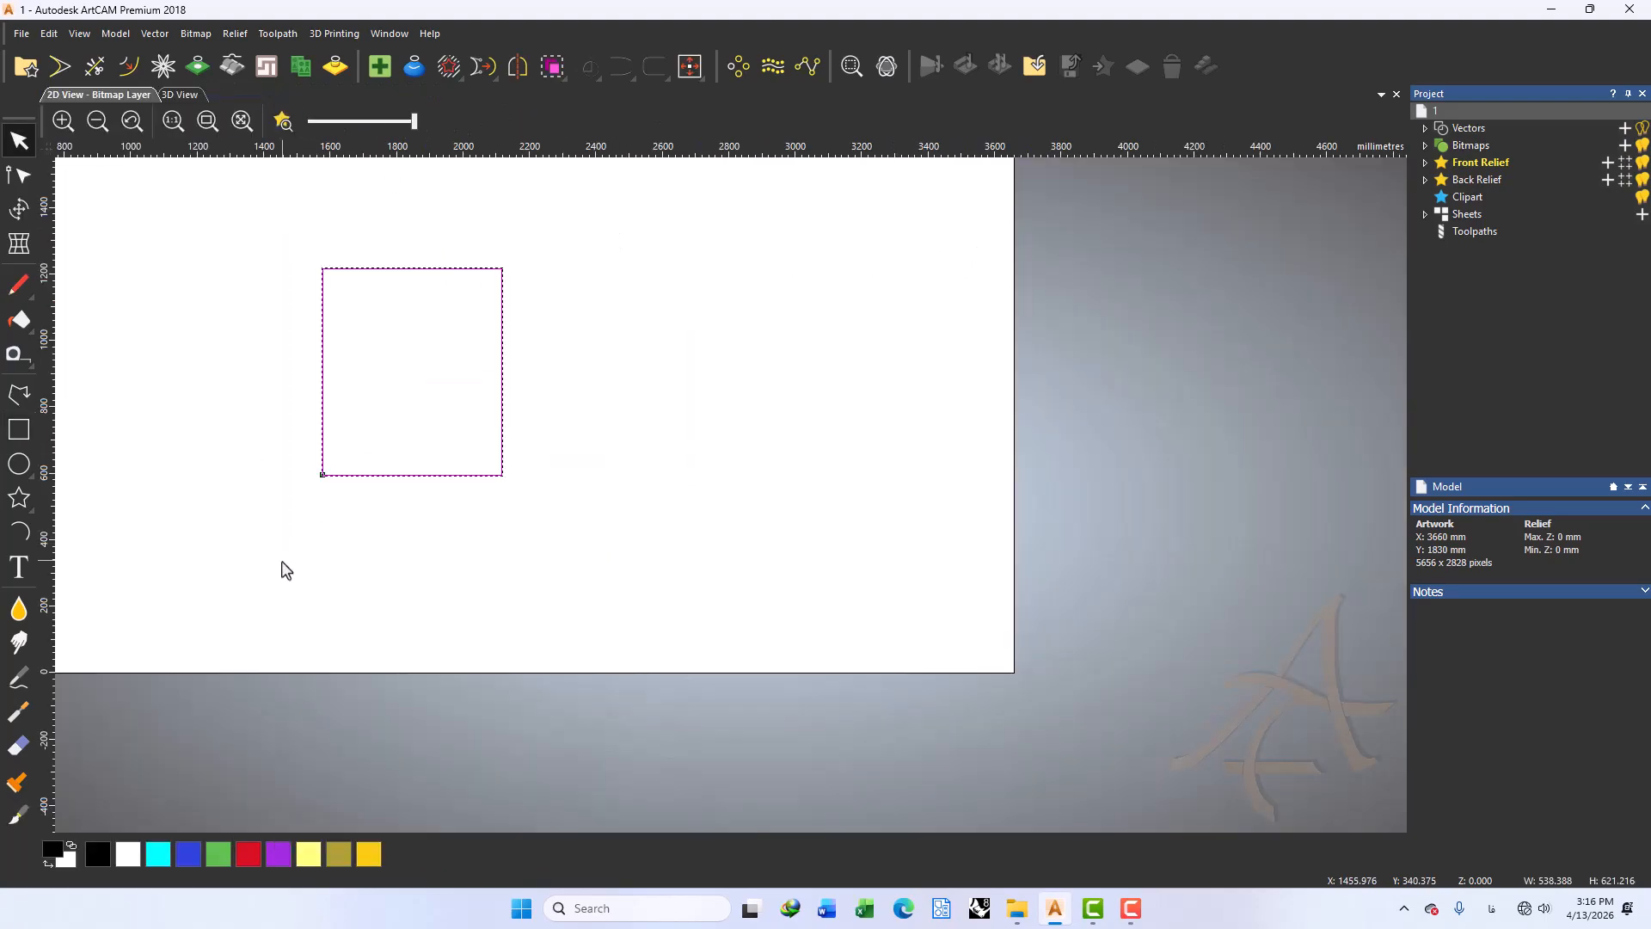
{"action": "scroll", "coordinate": [456, 355], "scroll_direction": "down", "scroll_amount": 2}
{"action": "scroll", "coordinate": [563, 397], "scroll_direction": "up", "scroll_amount": 2}
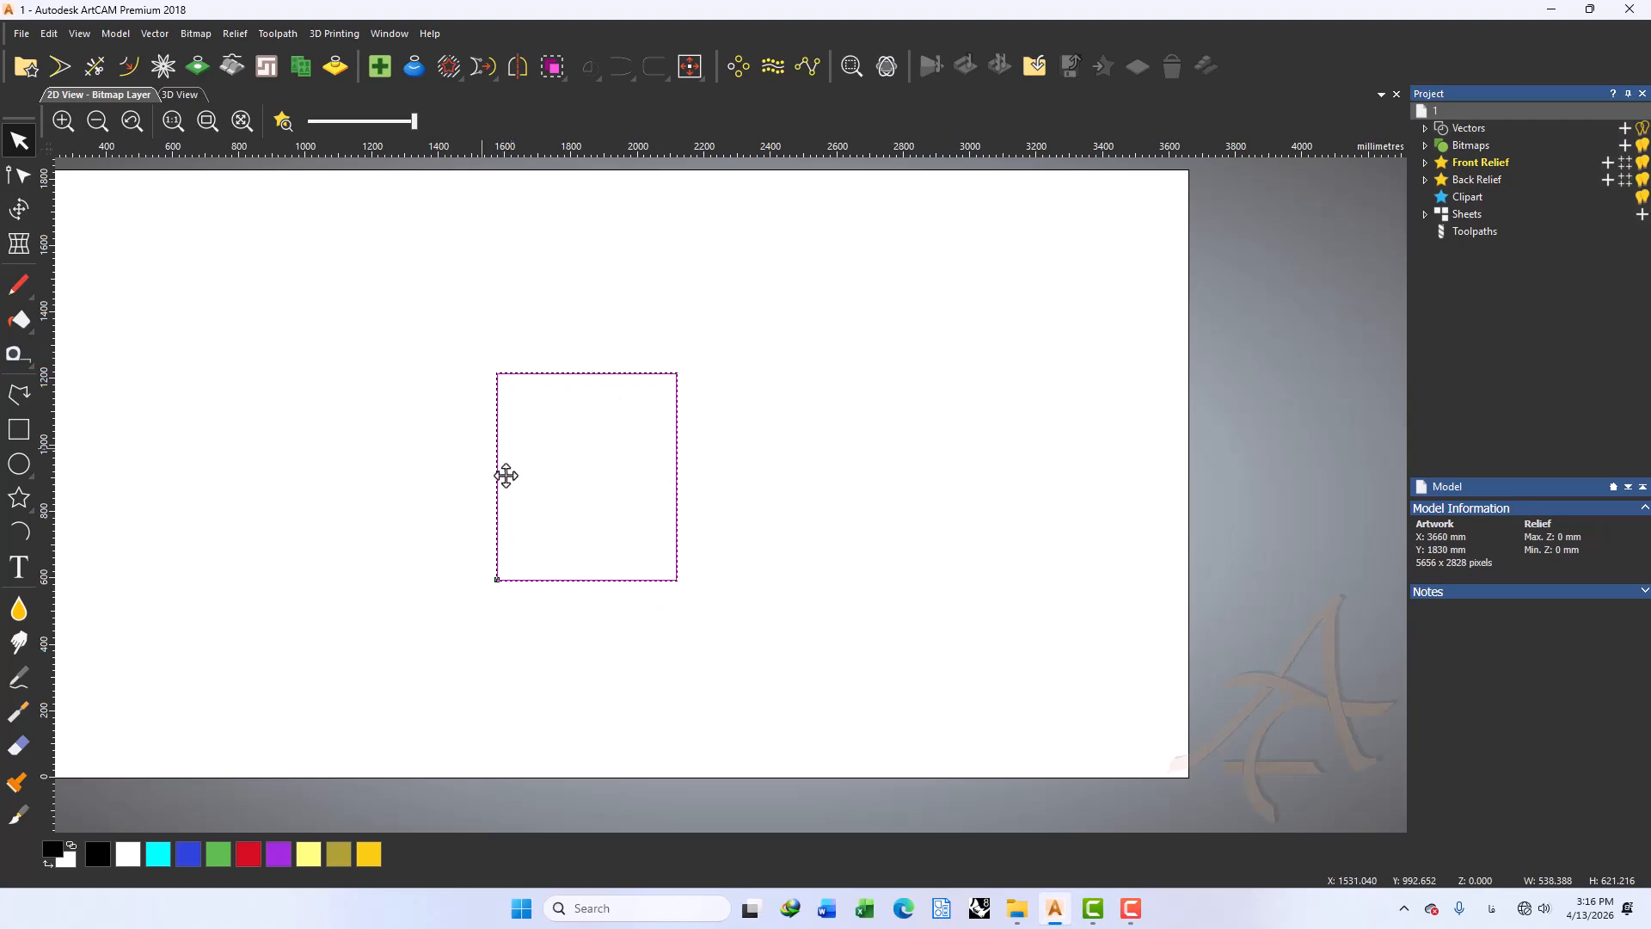
{"action": "left_click", "coordinate": [436, 431]}
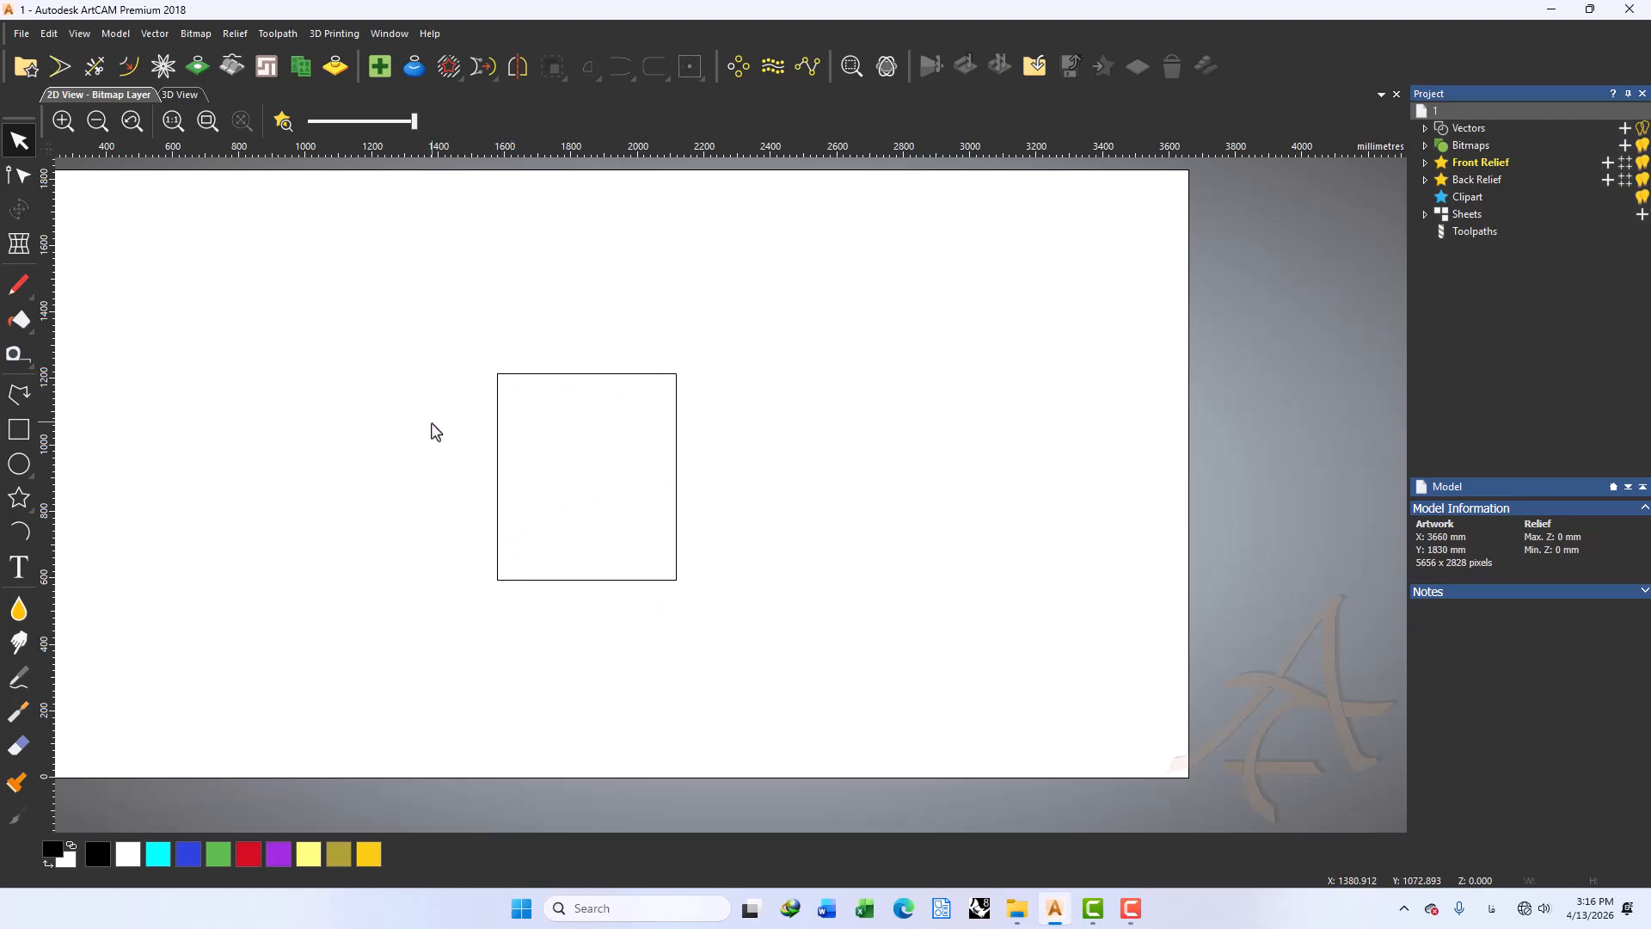
{"action": "left_click", "coordinate": [542, 374]}
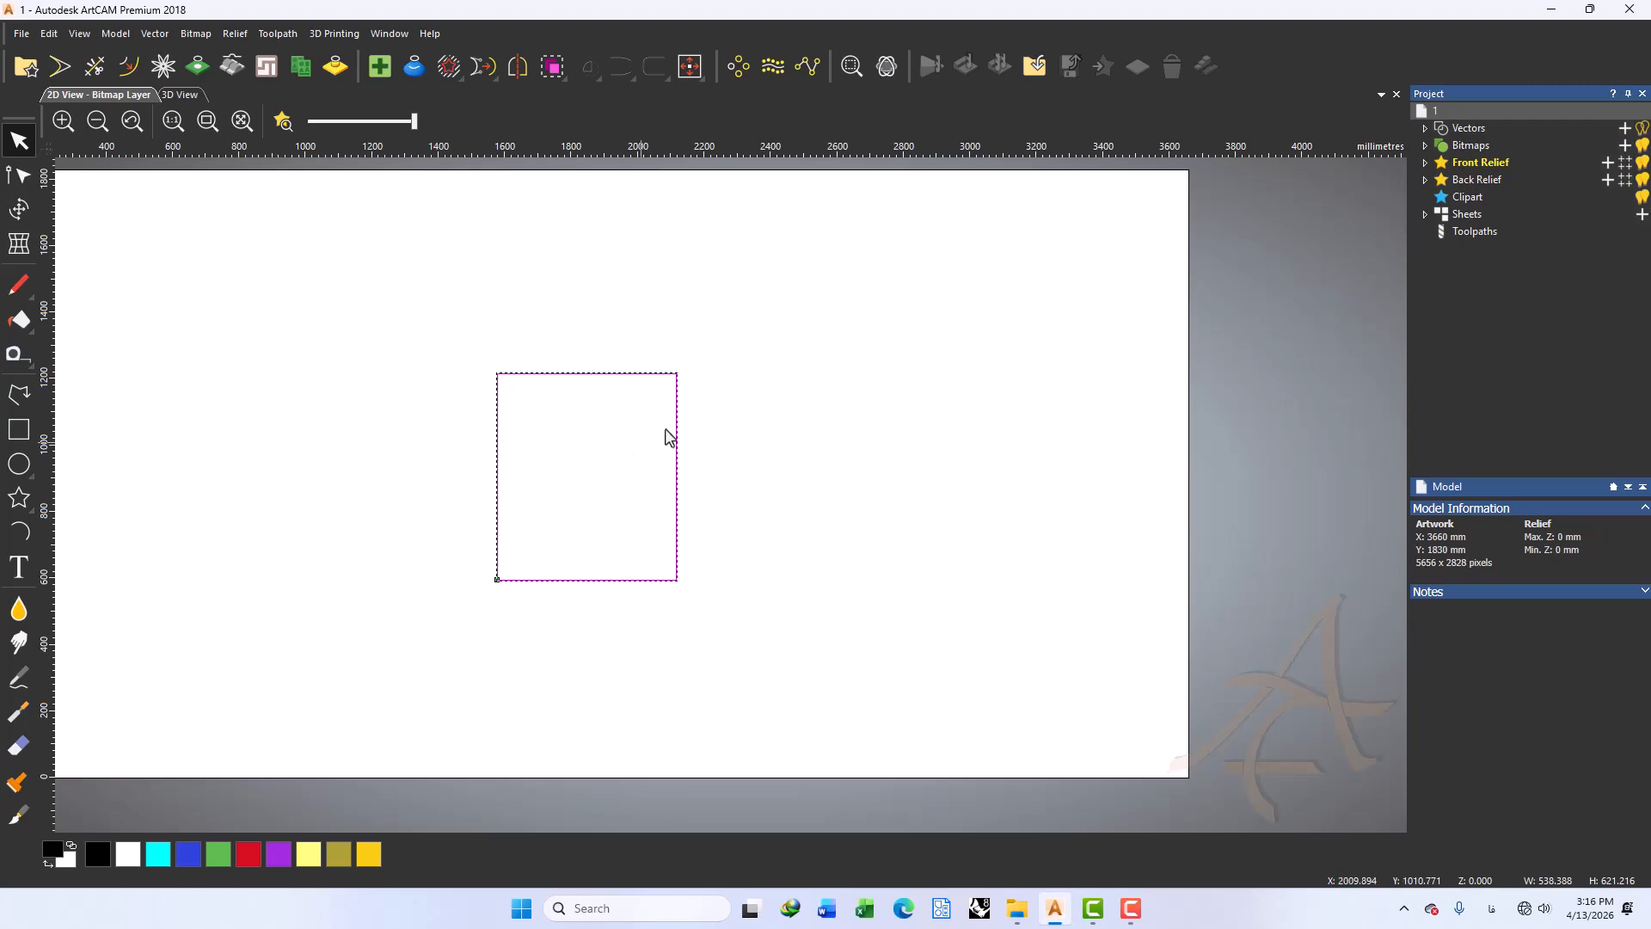
{"action": "left_click_drag", "start_coordinate": [756, 299], "coordinate": [317, 651]}
{"action": "left_click_drag", "start_coordinate": [717, 328], "coordinate": [348, 659]}
{"action": "left_click", "coordinate": [650, 385]}
{"action": "left_click", "coordinate": [649, 379]}
Draw a second rectangle about 414 mm wide and 616 mm high beside the first, and delete the first one
{"action": "left_click", "coordinate": [21, 429]}
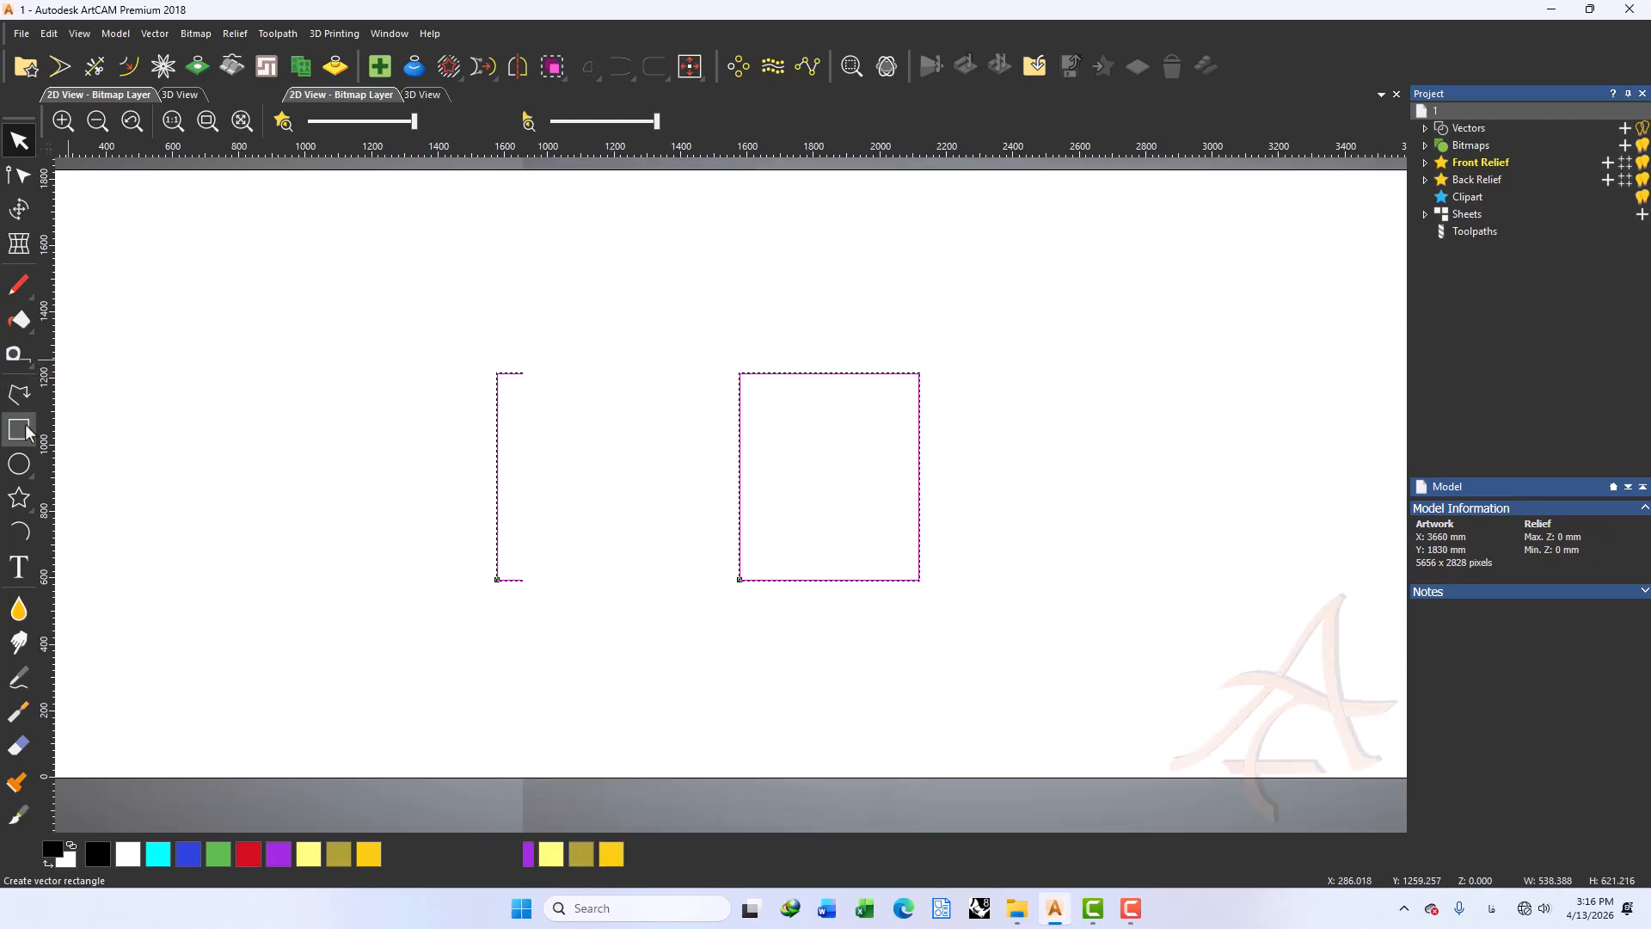
{"action": "left_click_drag", "start_coordinate": [607, 359], "coordinate": [463, 556]}
{"action": "key", "text": "Return"}
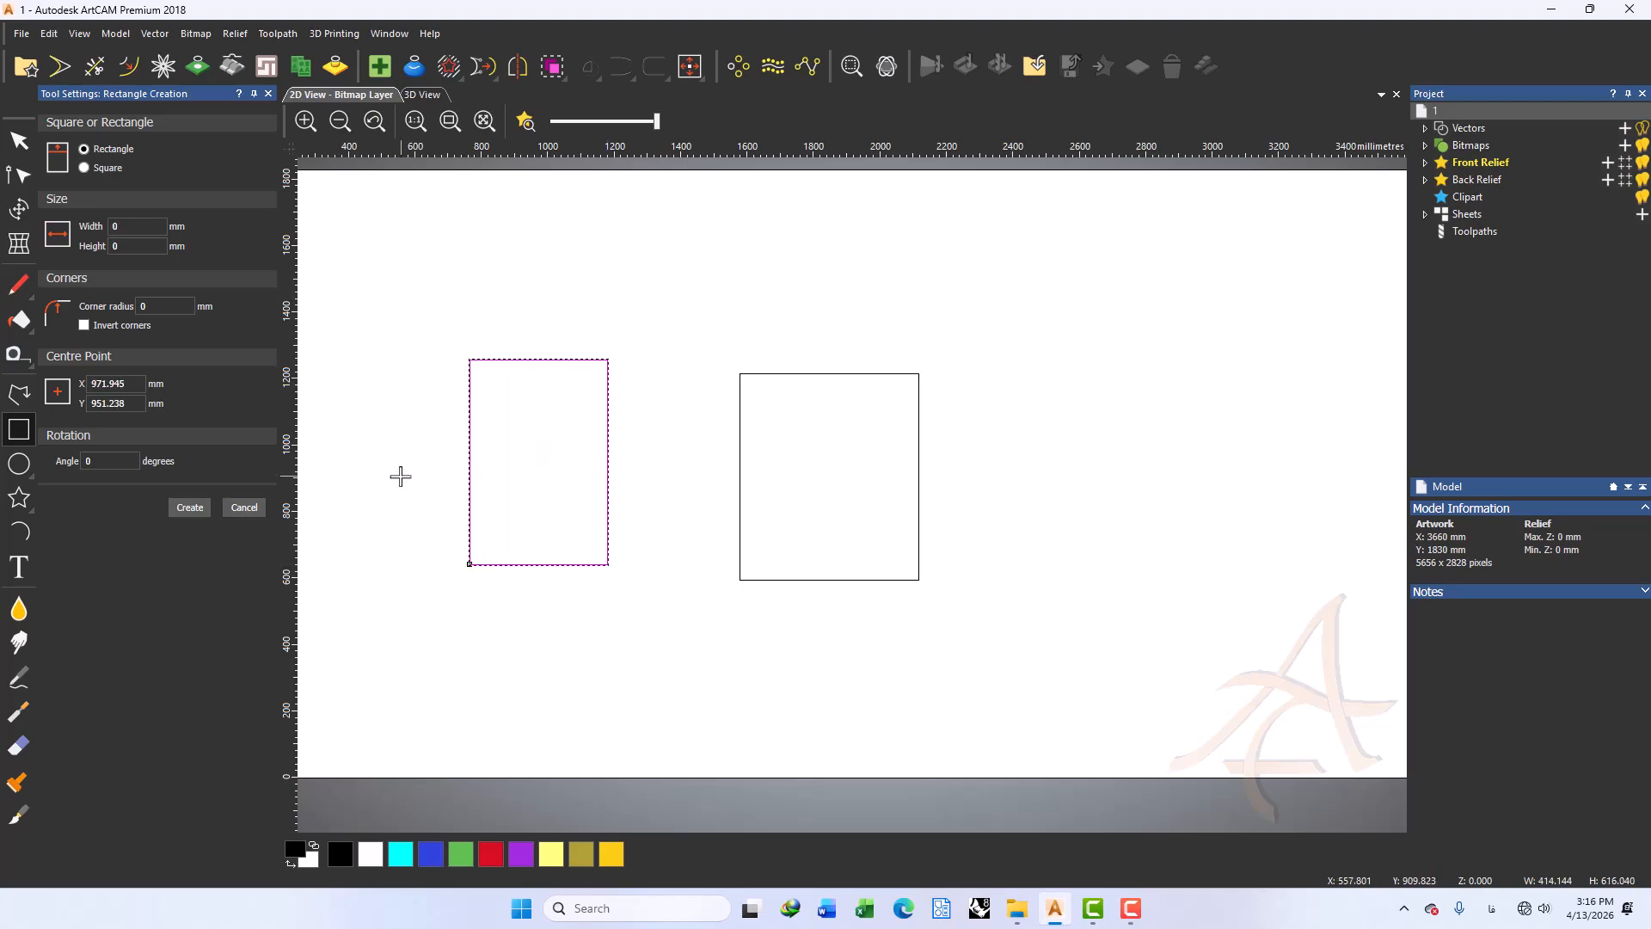
{"action": "key", "text": "Escape"}
{"action": "left_click_drag", "start_coordinate": [653, 331], "coordinate": [551, 439]}
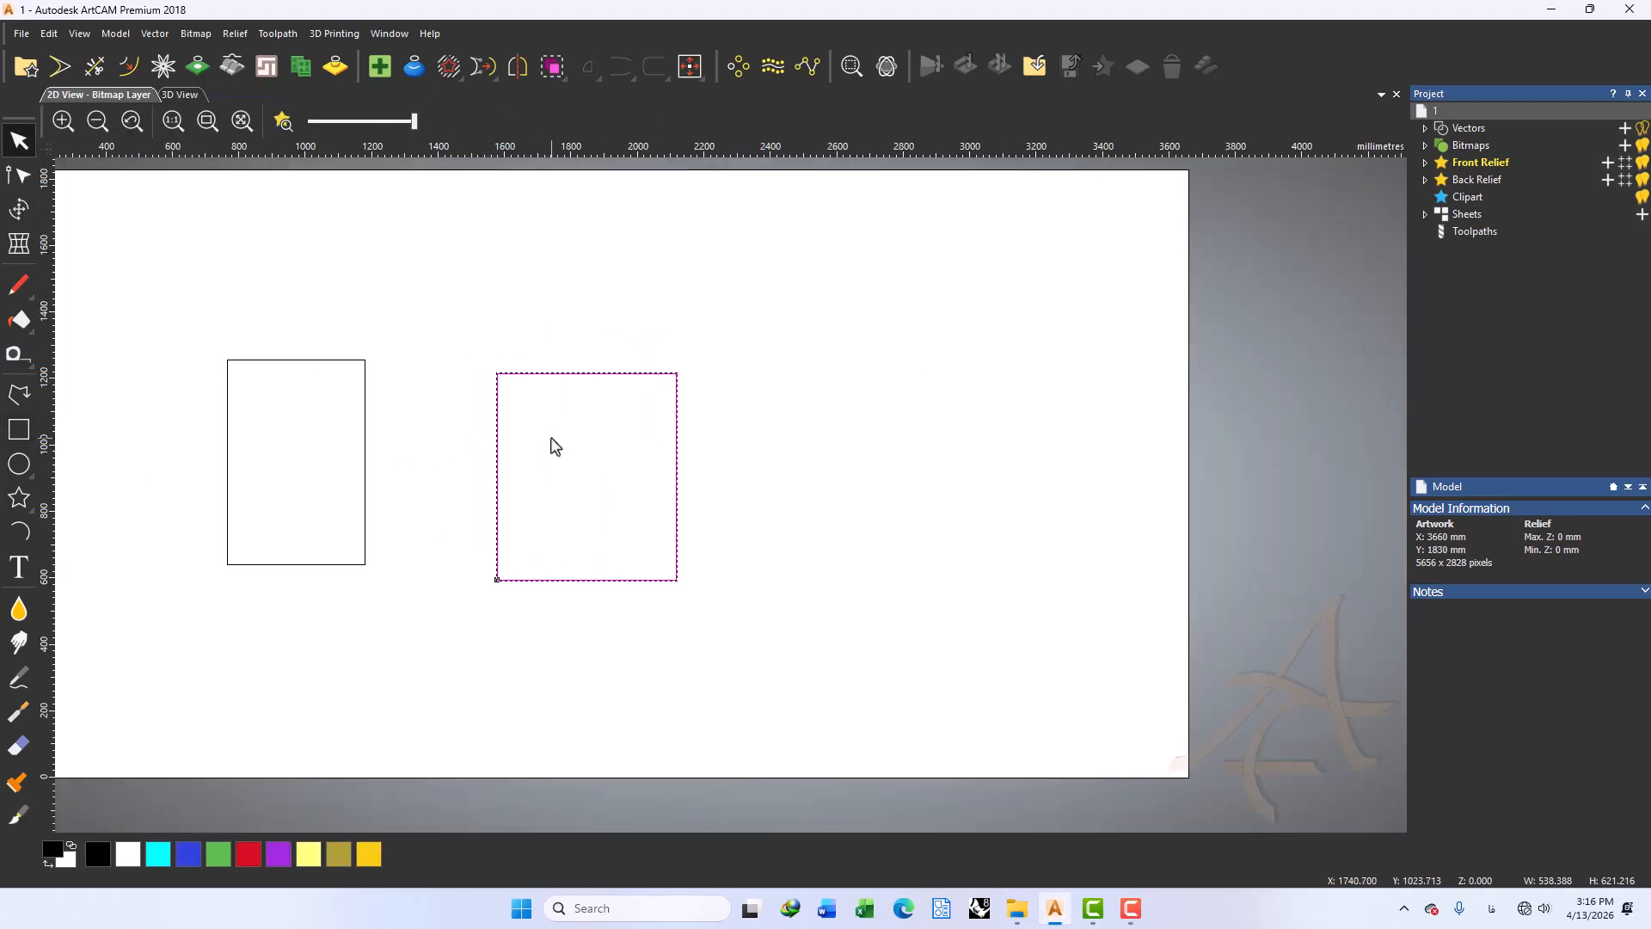
{"action": "key", "text": "Delete"}
Select the remaining rectangle and switch the keyboard layout to English (United States)
{"action": "left_click", "coordinate": [349, 362]}
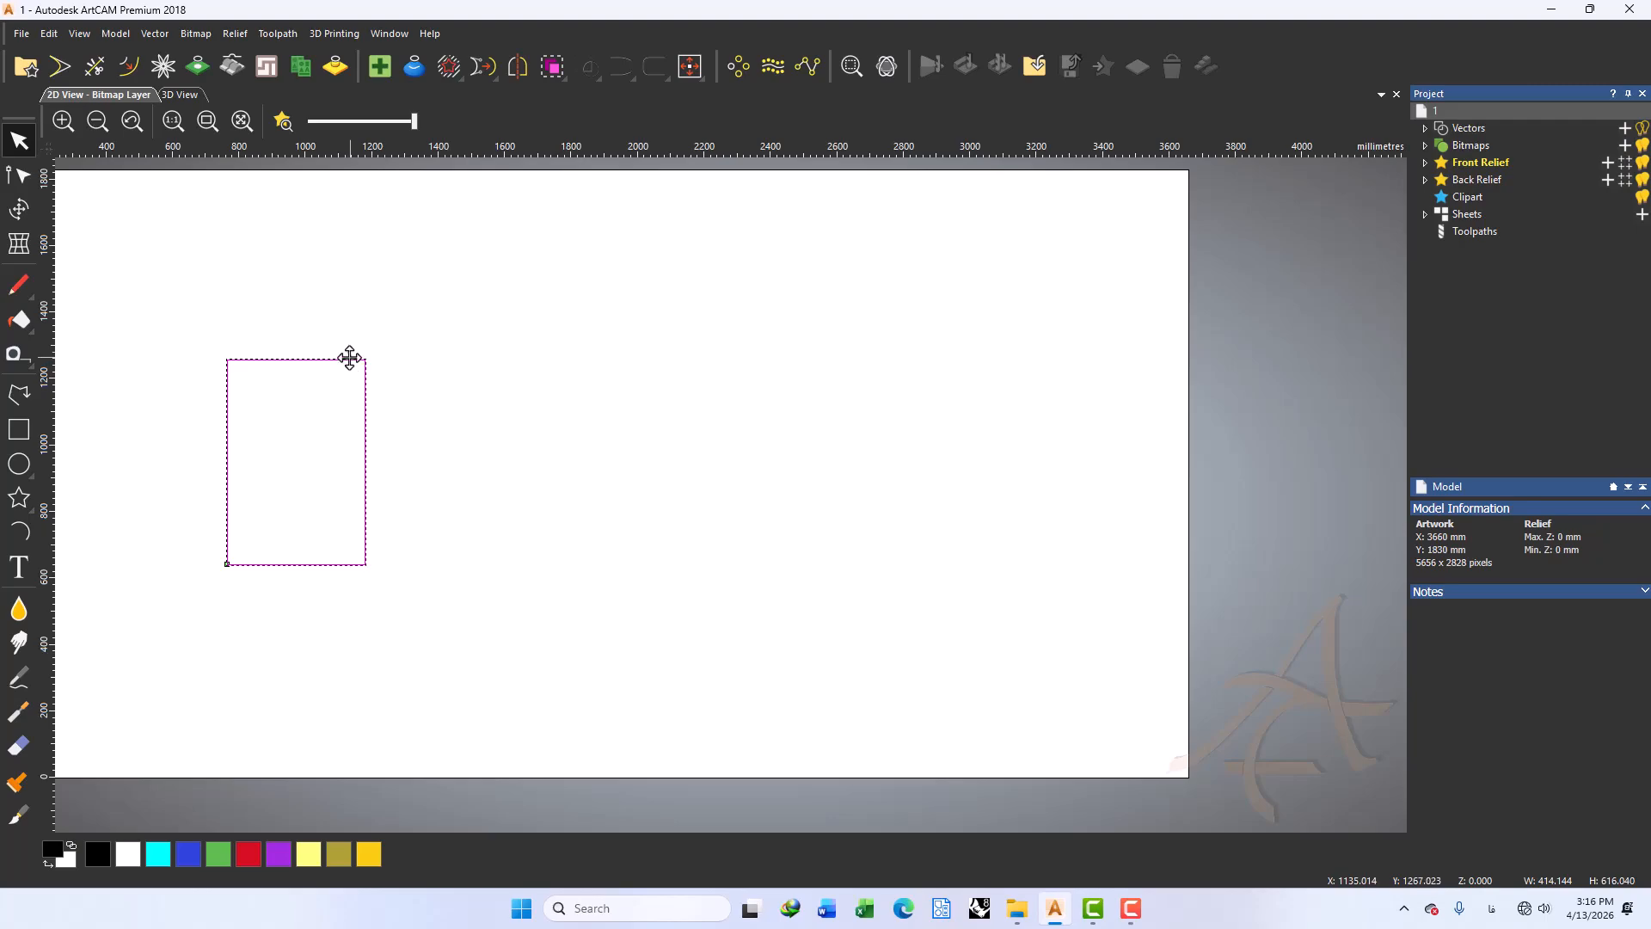
{"action": "left_click", "coordinate": [1493, 910]}
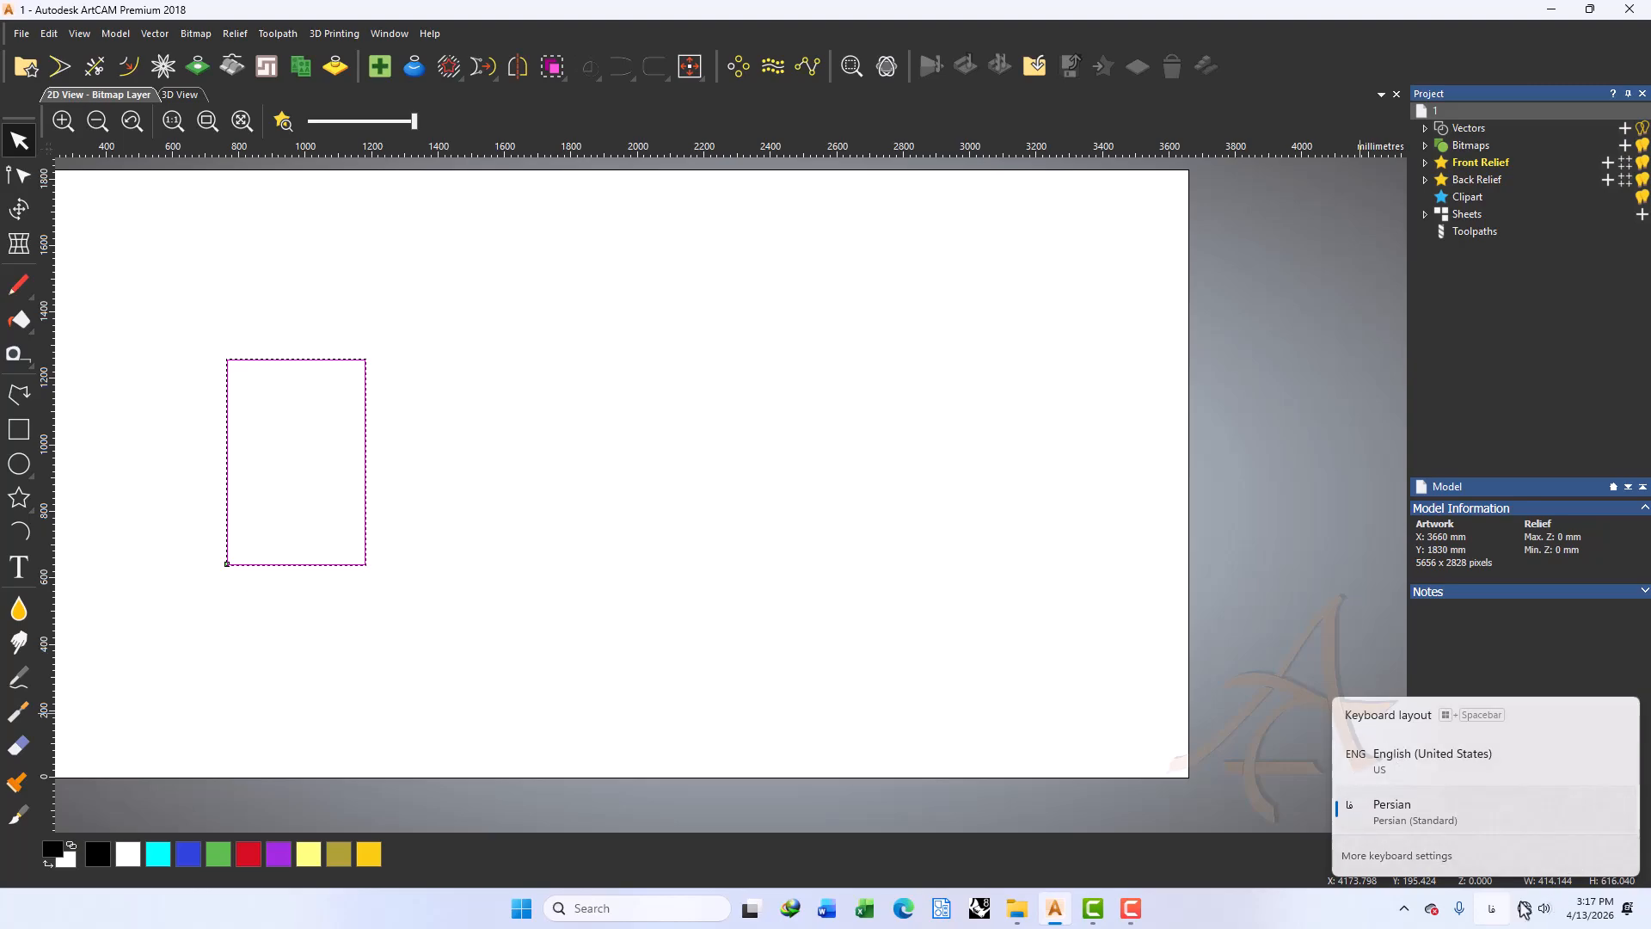
{"action": "left_click", "coordinate": [1373, 756]}
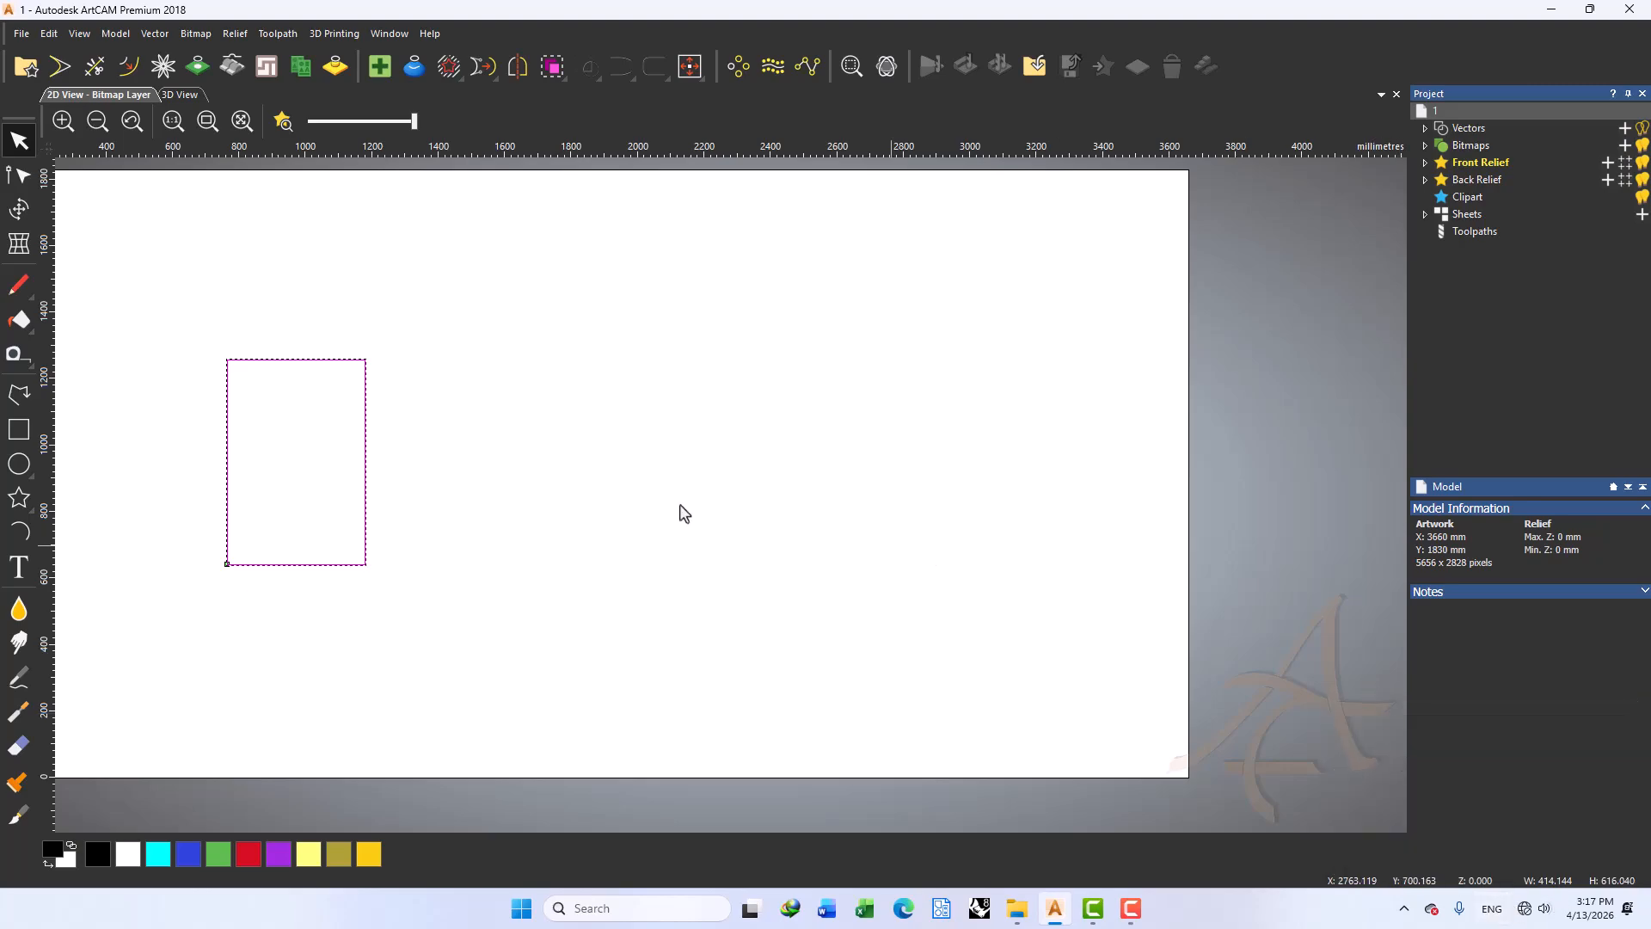
Edit the rectangle to a width of 400 mm, a height of 600 mm and a corner radius of 60 mm
{"action": "double_click", "coordinate": [263, 422]}
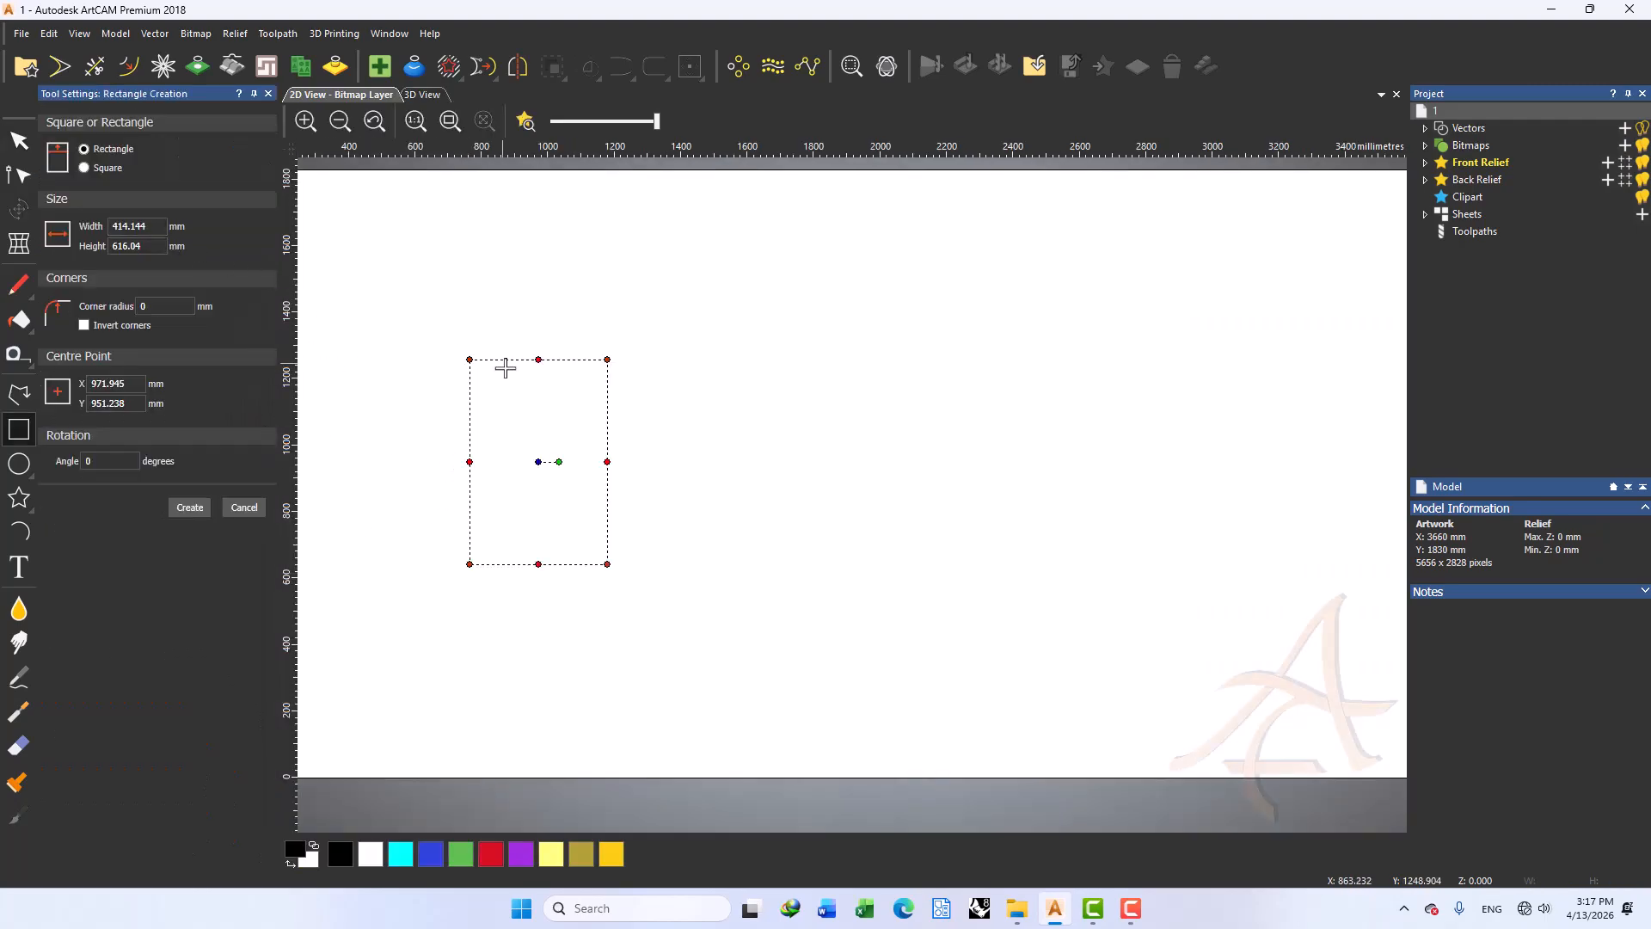
{"action": "double_click", "coordinate": [141, 227]}
{"action": "type", "text": "400"}
{"action": "key", "text": "Tab"}
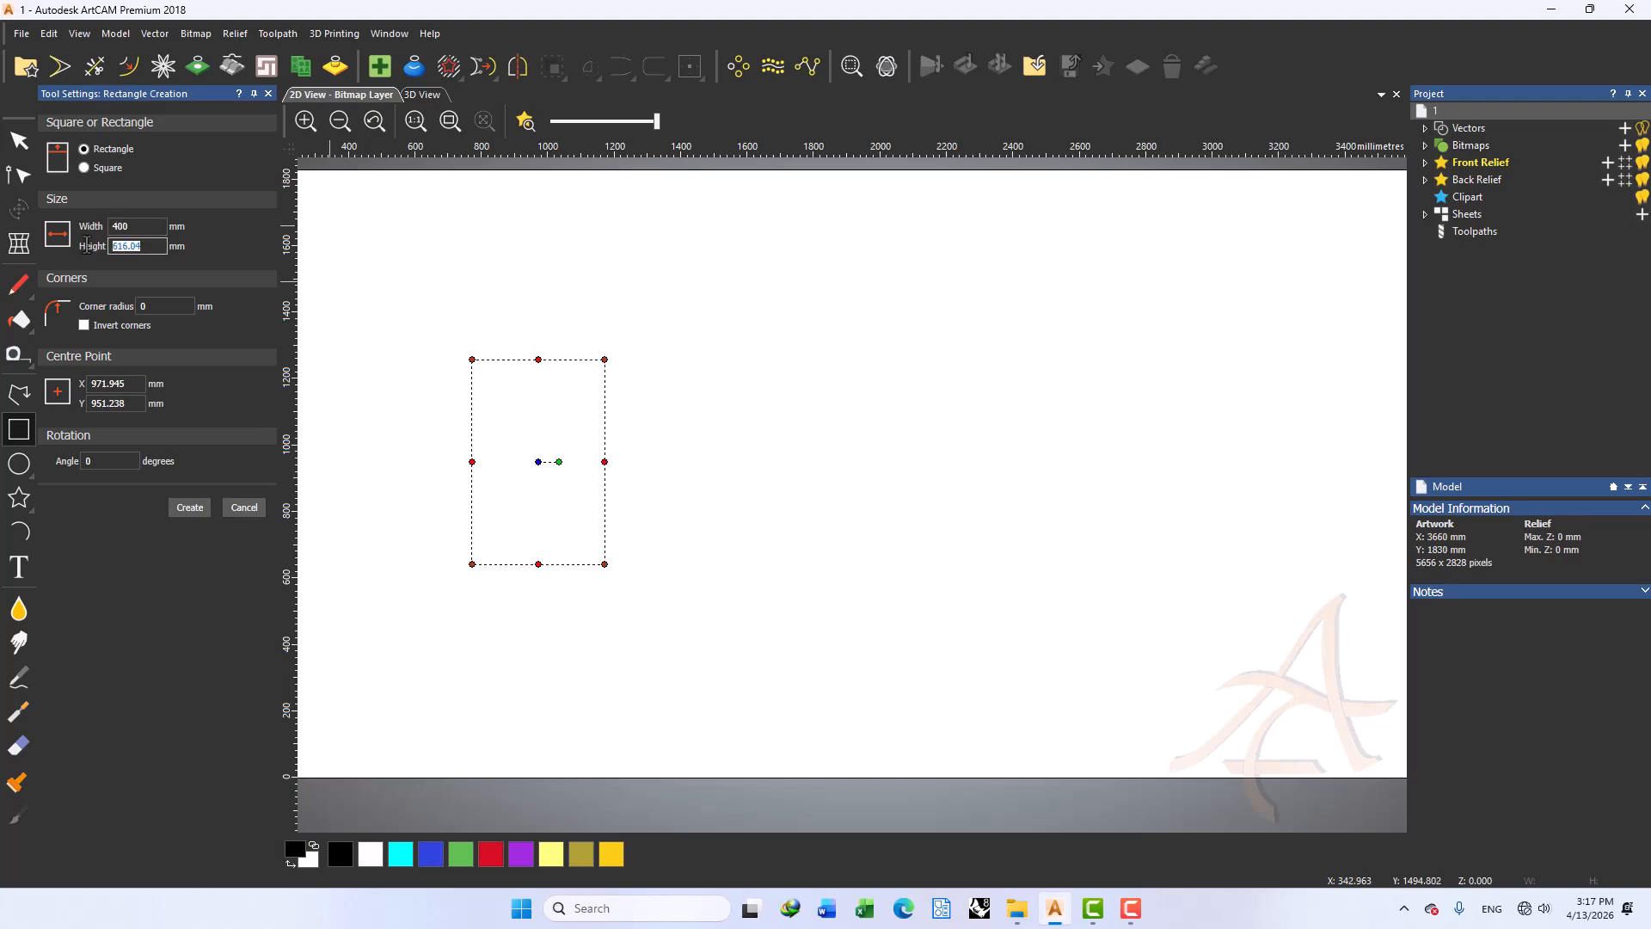
{"action": "type", "text": "400"}
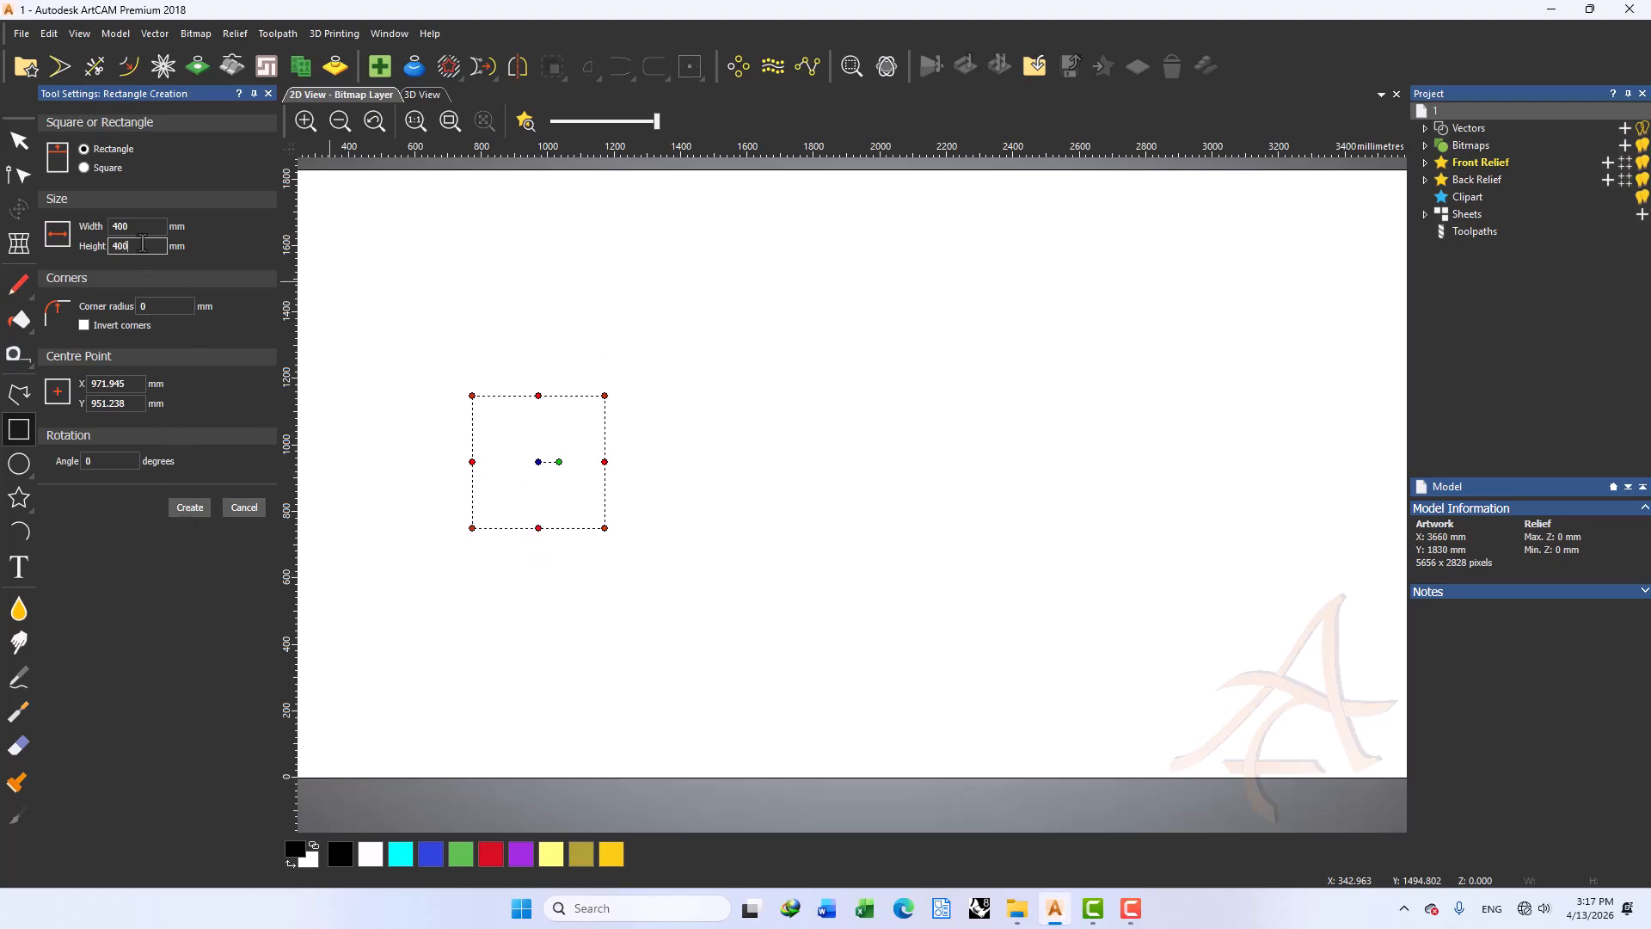
{"action": "left_click_drag", "start_coordinate": [141, 244], "coordinate": [105, 249]}
{"action": "type", "text": "600"}
{"action": "key", "text": "Tab"}
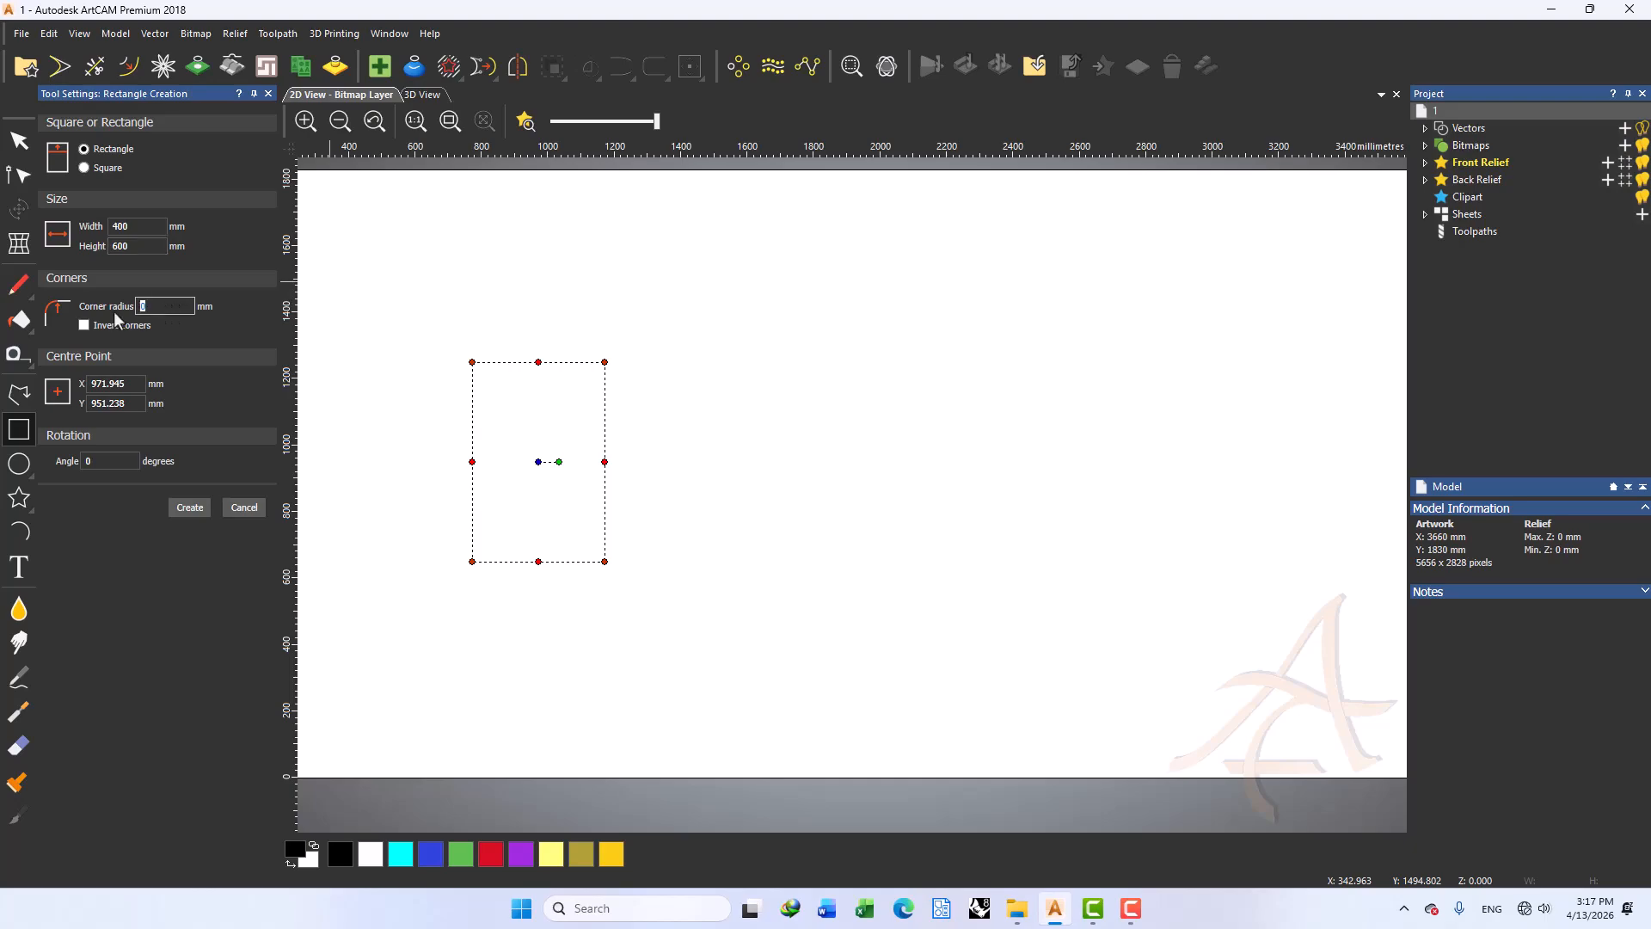
{"action": "type", "text": "60"}
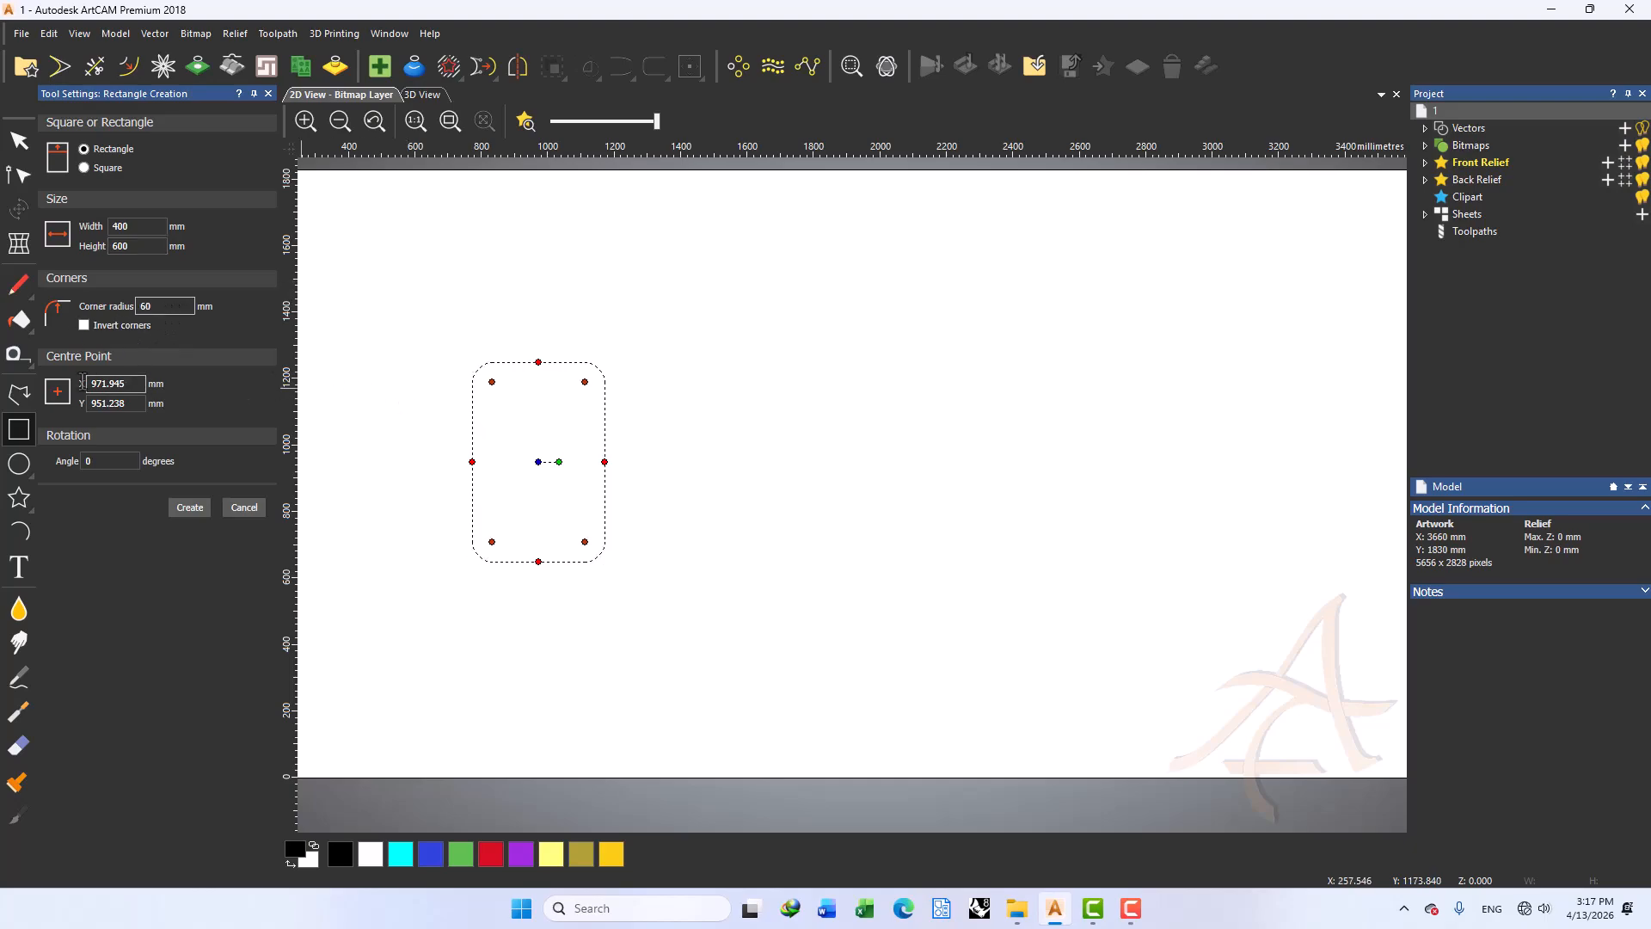
Set the rectangle's centre point to X 0, Y 0 and create the rounded rectangle
{"action": "double_click", "coordinate": [133, 391]}
{"action": "type", "text": "0"}
{"action": "key", "text": "Tab"}
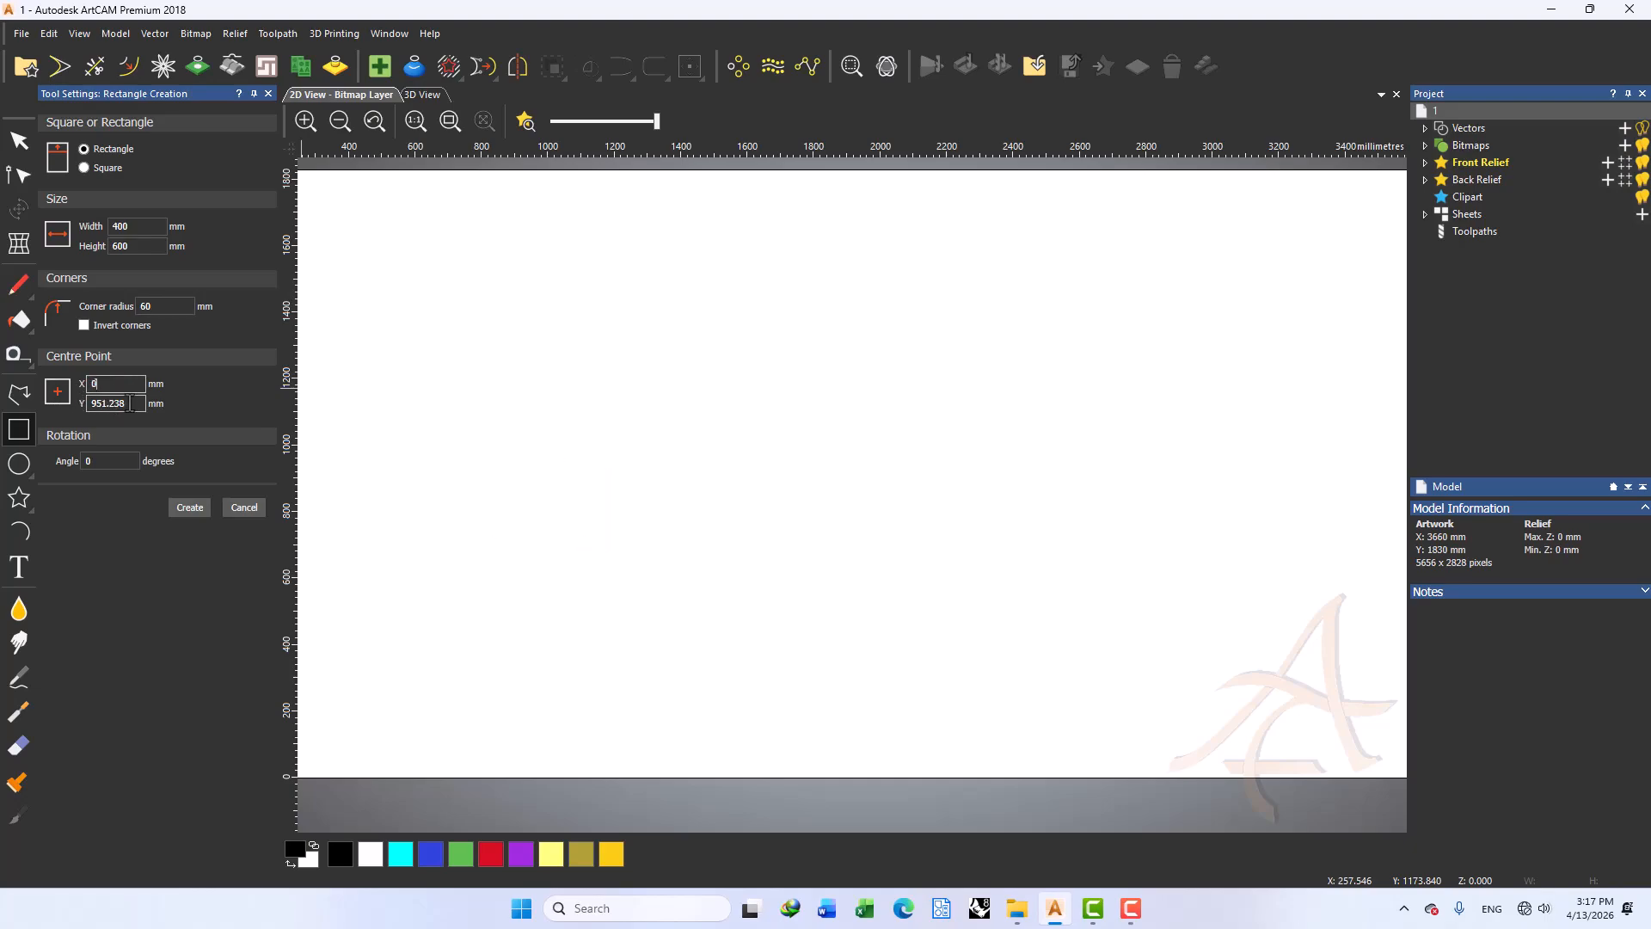
{"action": "type", "text": "0"}
{"action": "scroll", "coordinate": [516, 497], "scroll_direction": "down", "scroll_amount": 4}
{"action": "scroll", "coordinate": [789, 524], "scroll_direction": "up", "scroll_amount": 3}
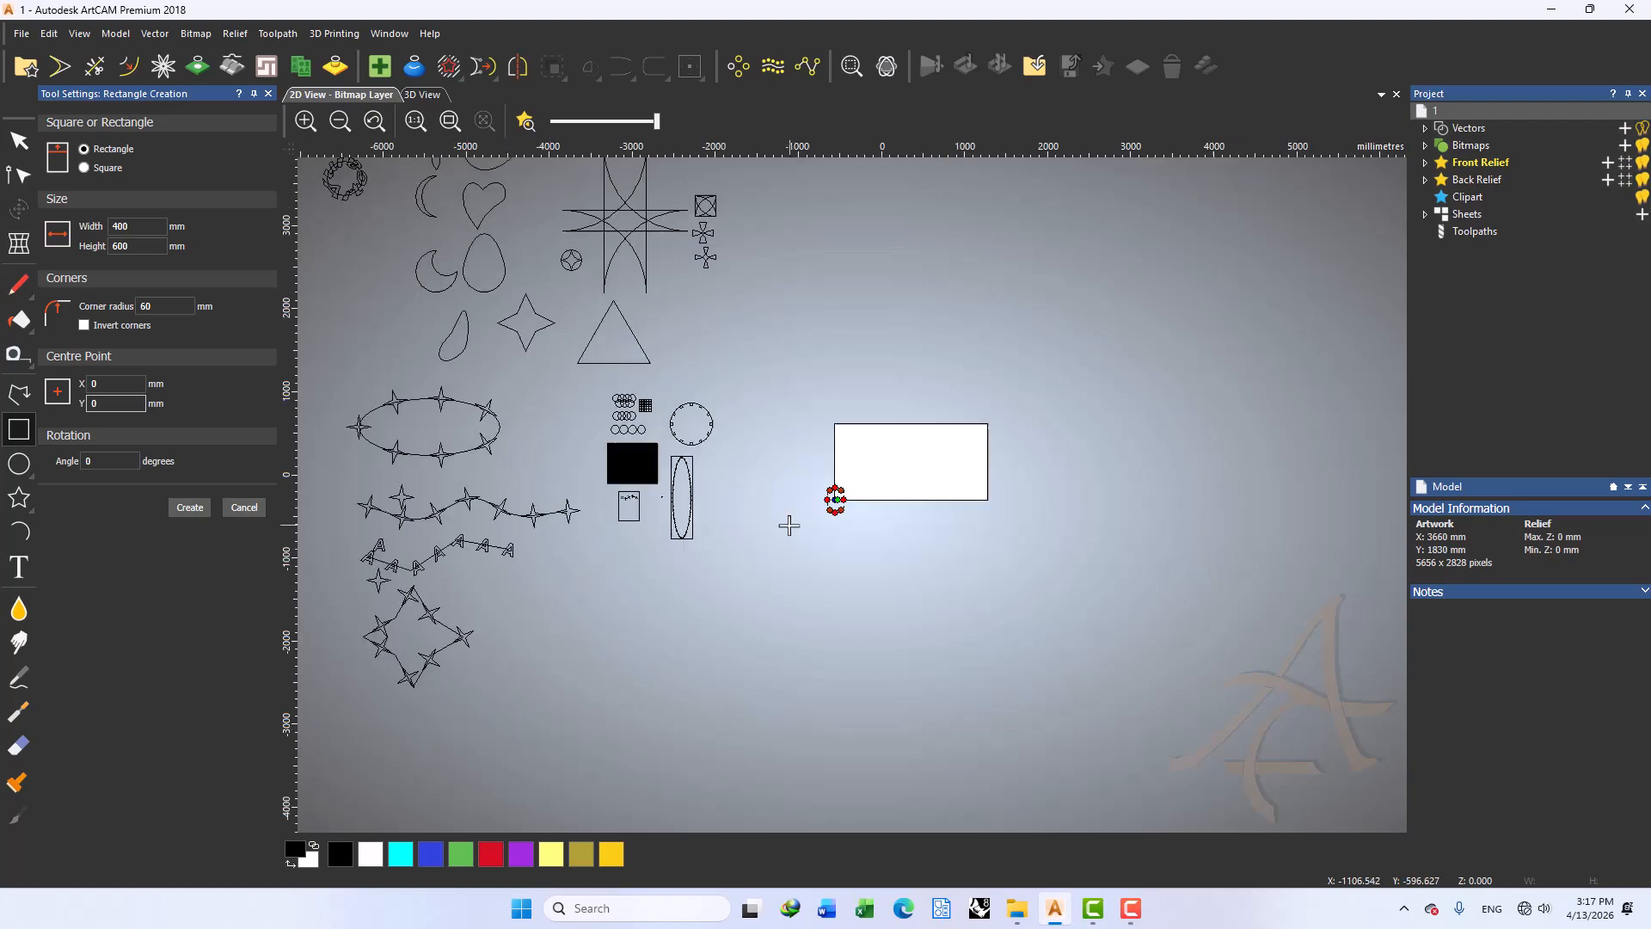
{"action": "left_click", "coordinate": [111, 461]}
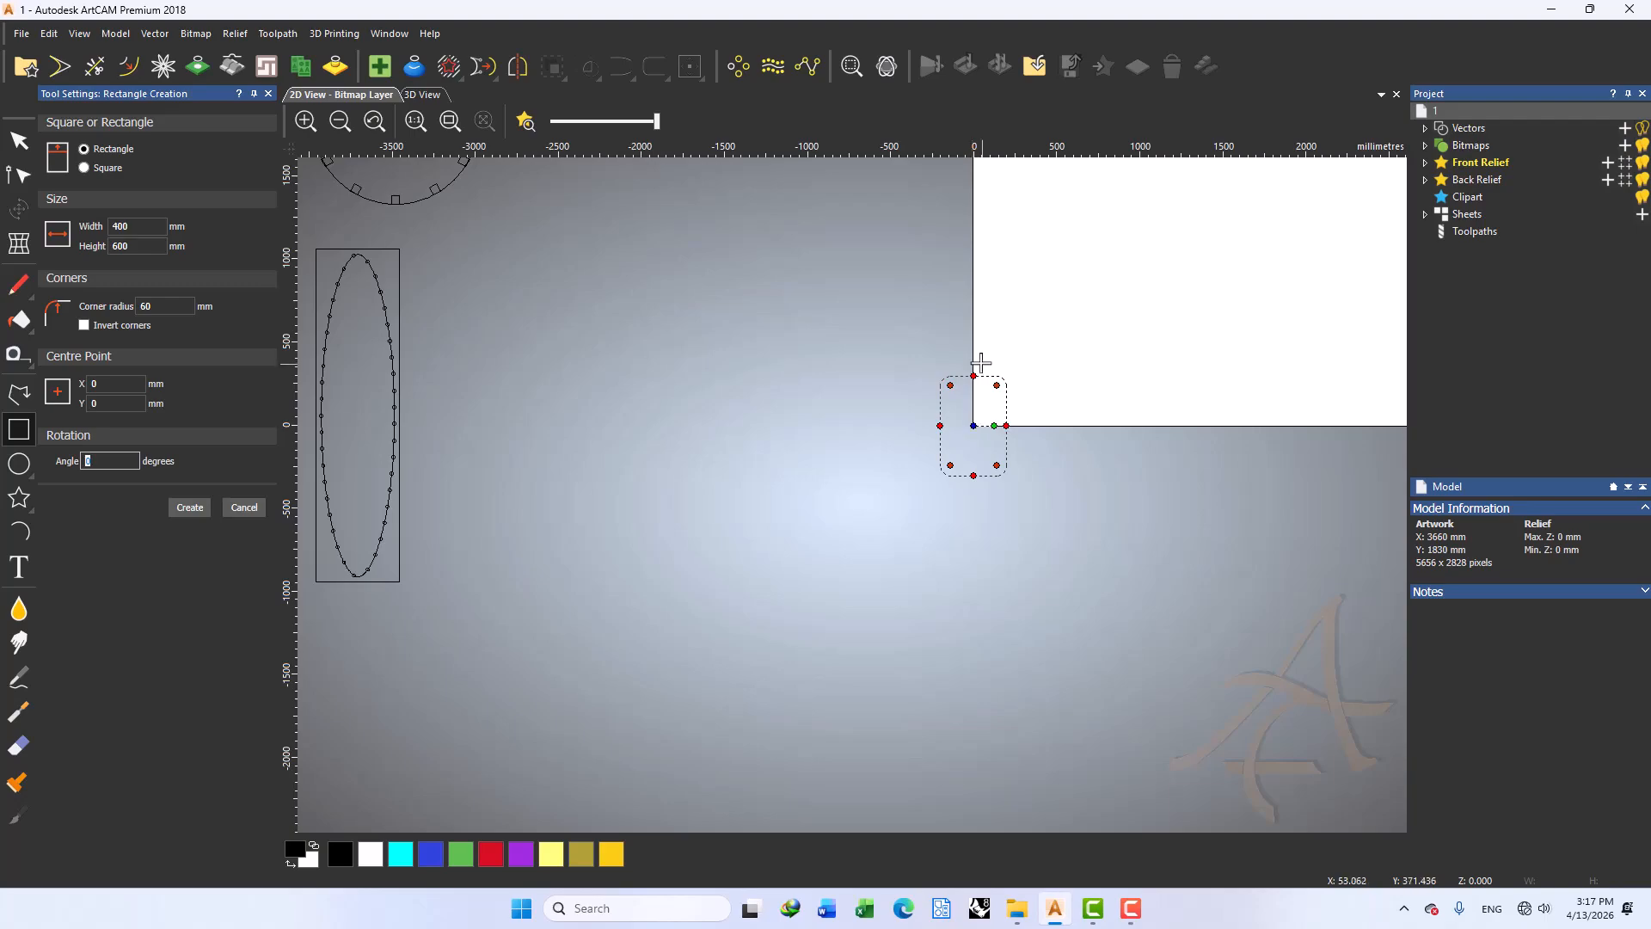
{"action": "left_click", "coordinate": [191, 509]}
{"action": "scroll", "coordinate": [770, 405], "scroll_direction": "down", "scroll_amount": 3}
{"action": "scroll", "coordinate": [809, 479], "scroll_direction": "up", "scroll_amount": 3}
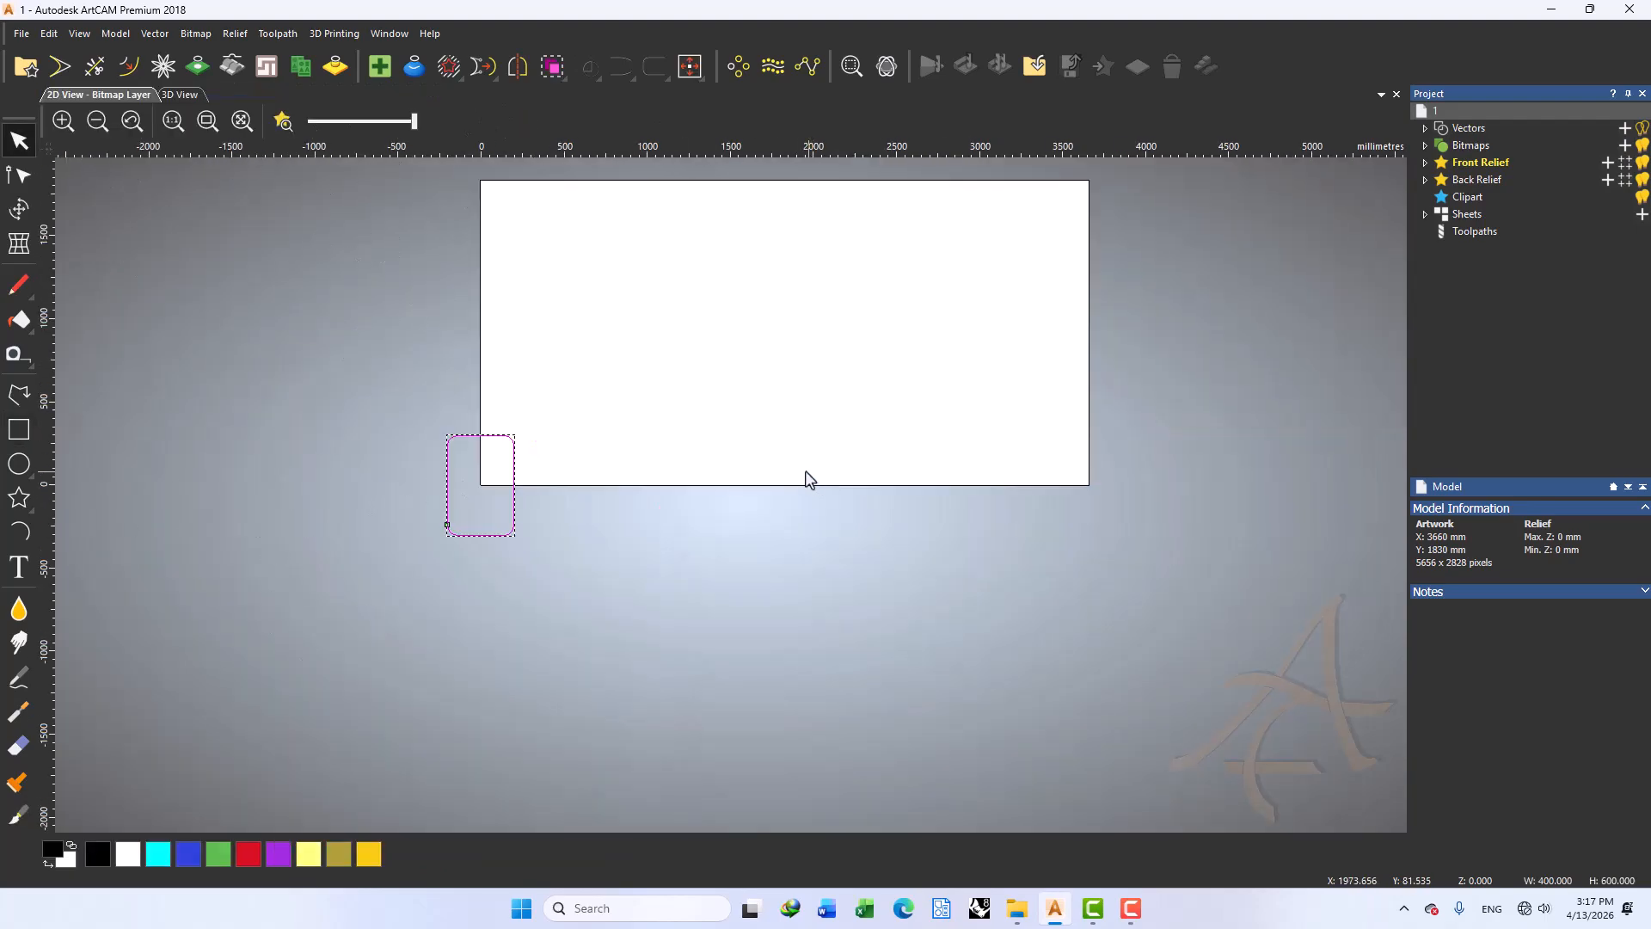
Draw a square-cornered rectangle about 471 mm wide and 678 mm high inside the artwork area
{"action": "left_click", "coordinate": [19, 429]}
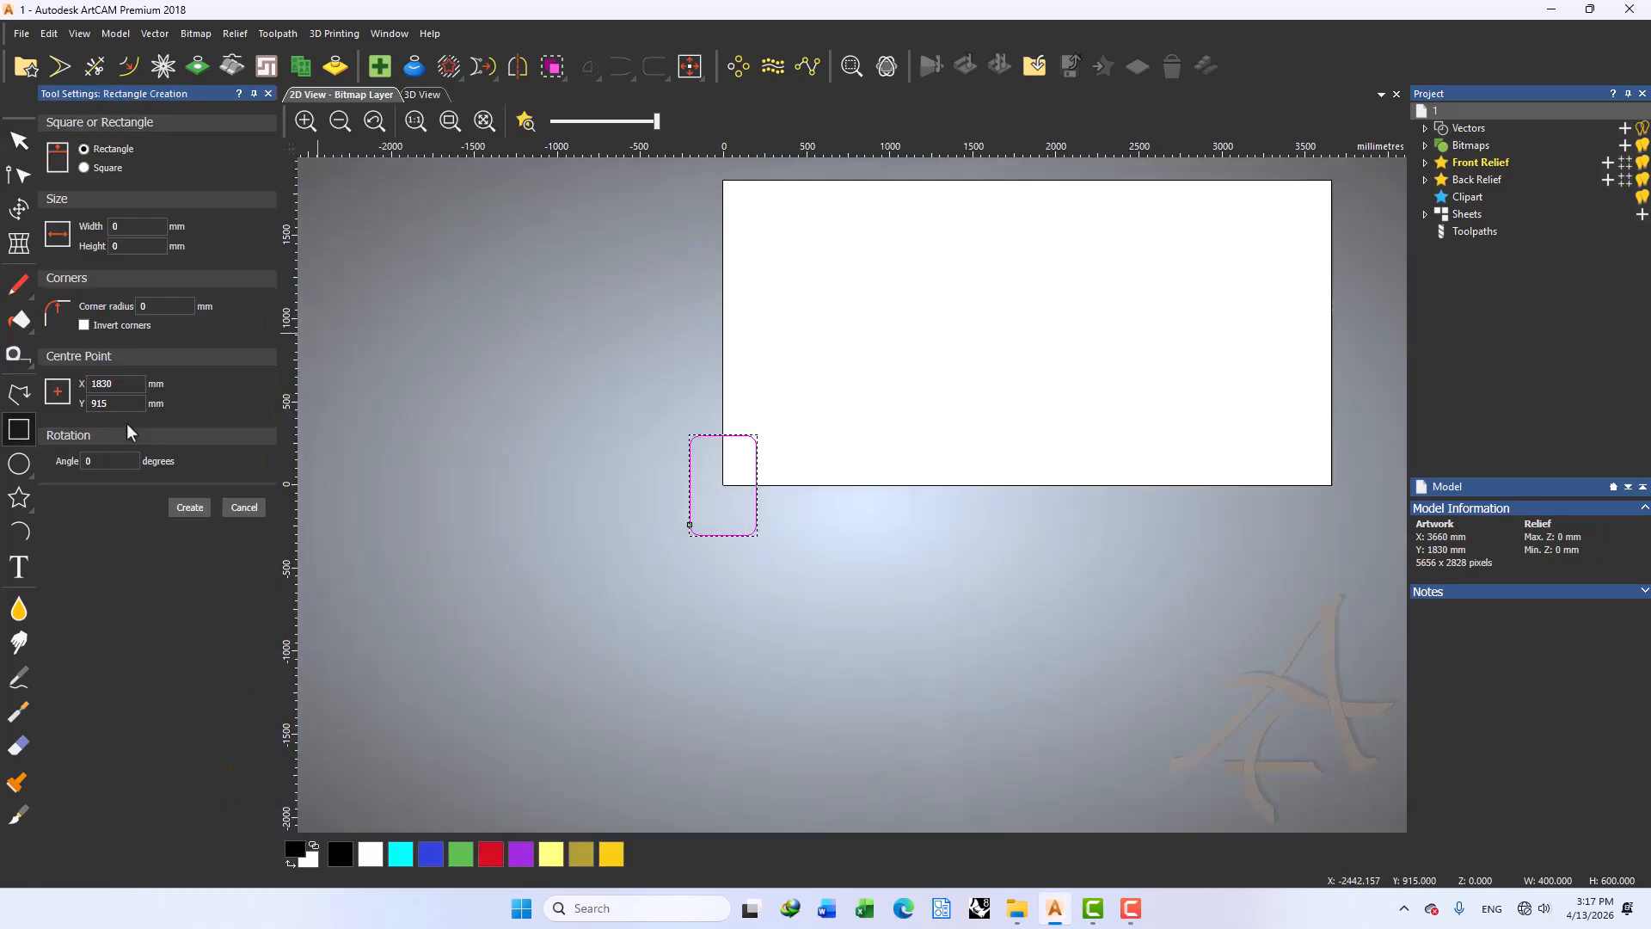
{"action": "left_click_drag", "start_coordinate": [966, 271], "coordinate": [887, 383]}
{"action": "key", "text": "Return"}
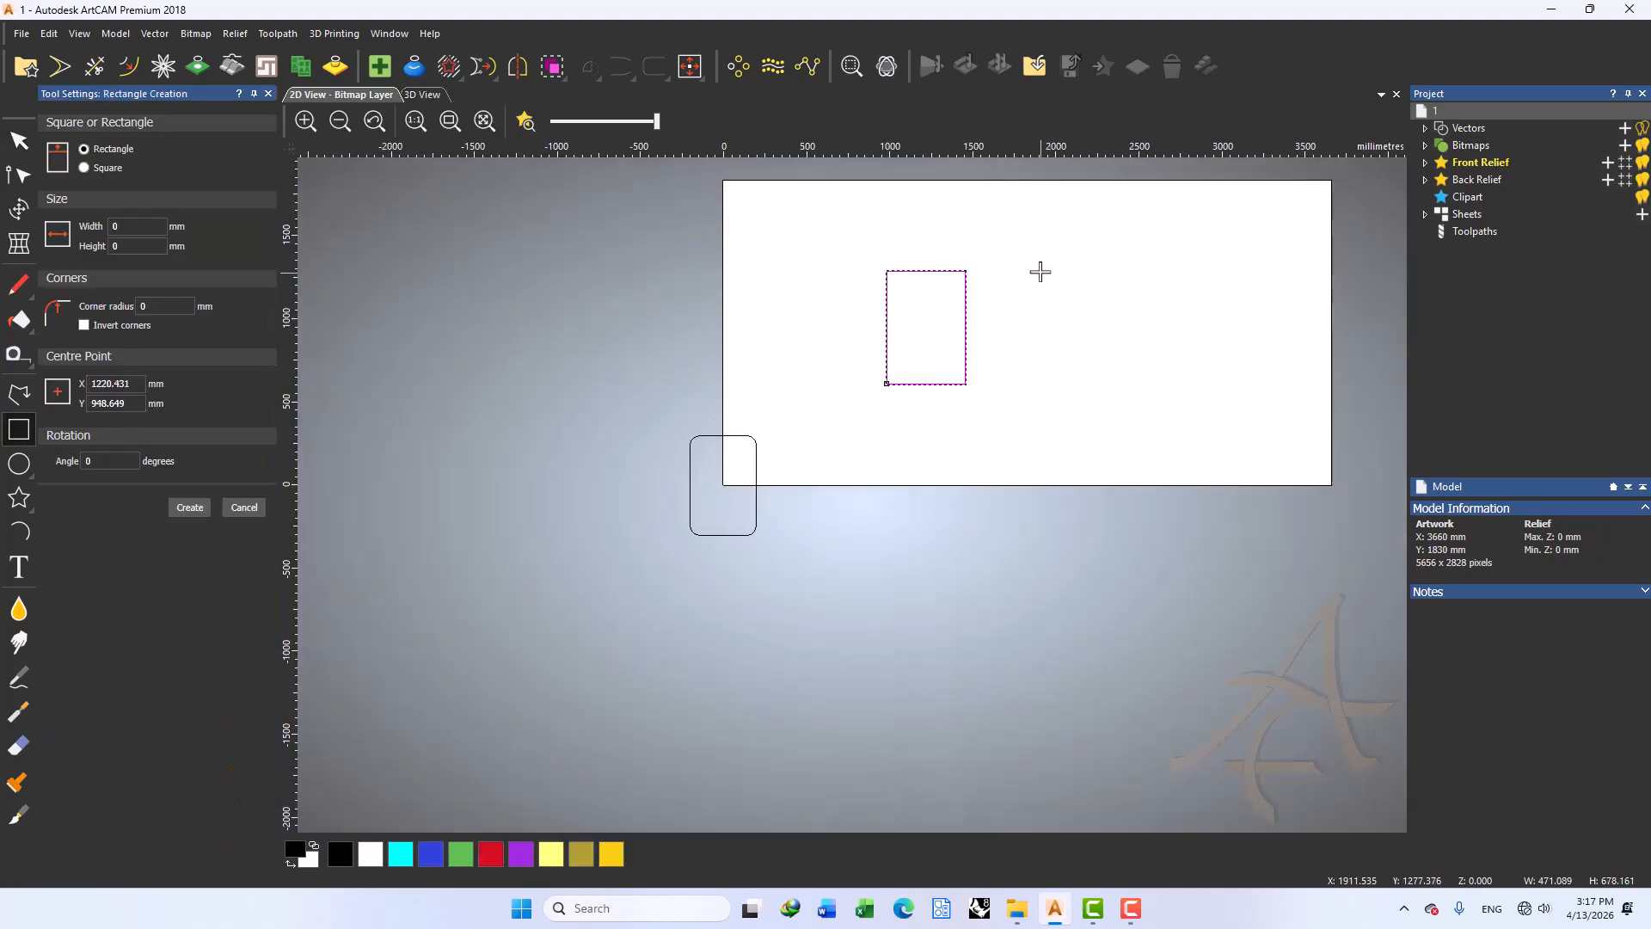
{"action": "key", "text": "Escape"}
Reopen the new rectangle's creation settings to view its size and centre point, and leave them without changes
{"action": "left_click_drag", "start_coordinate": [839, 222], "coordinate": [518, 402]}
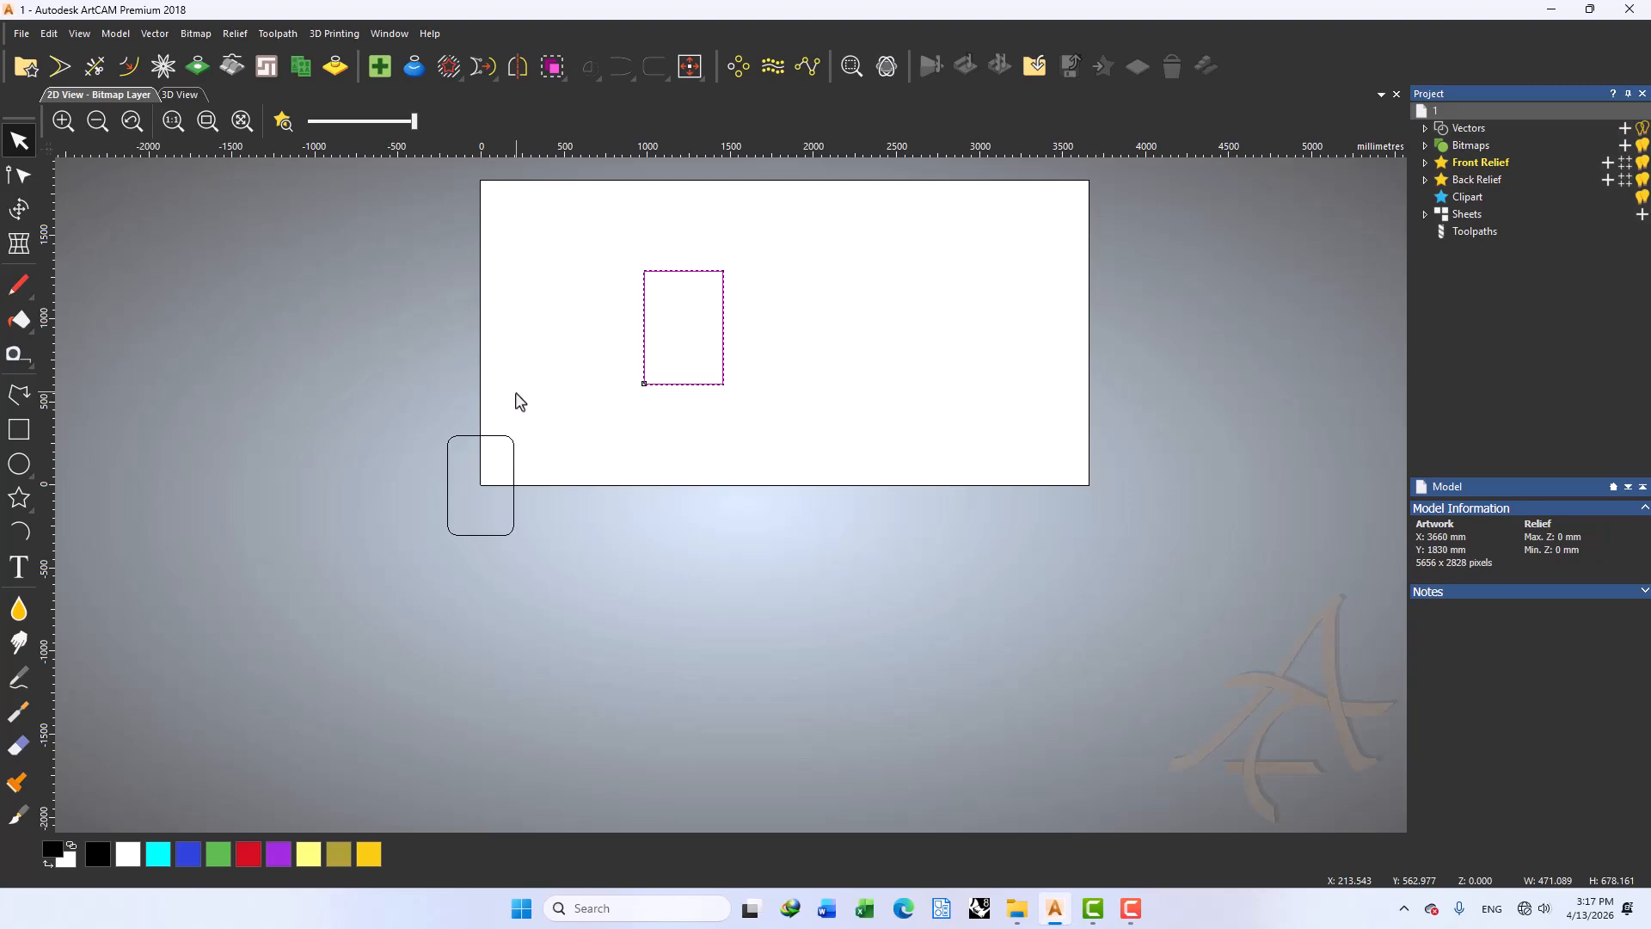
{"action": "key", "text": "n"}
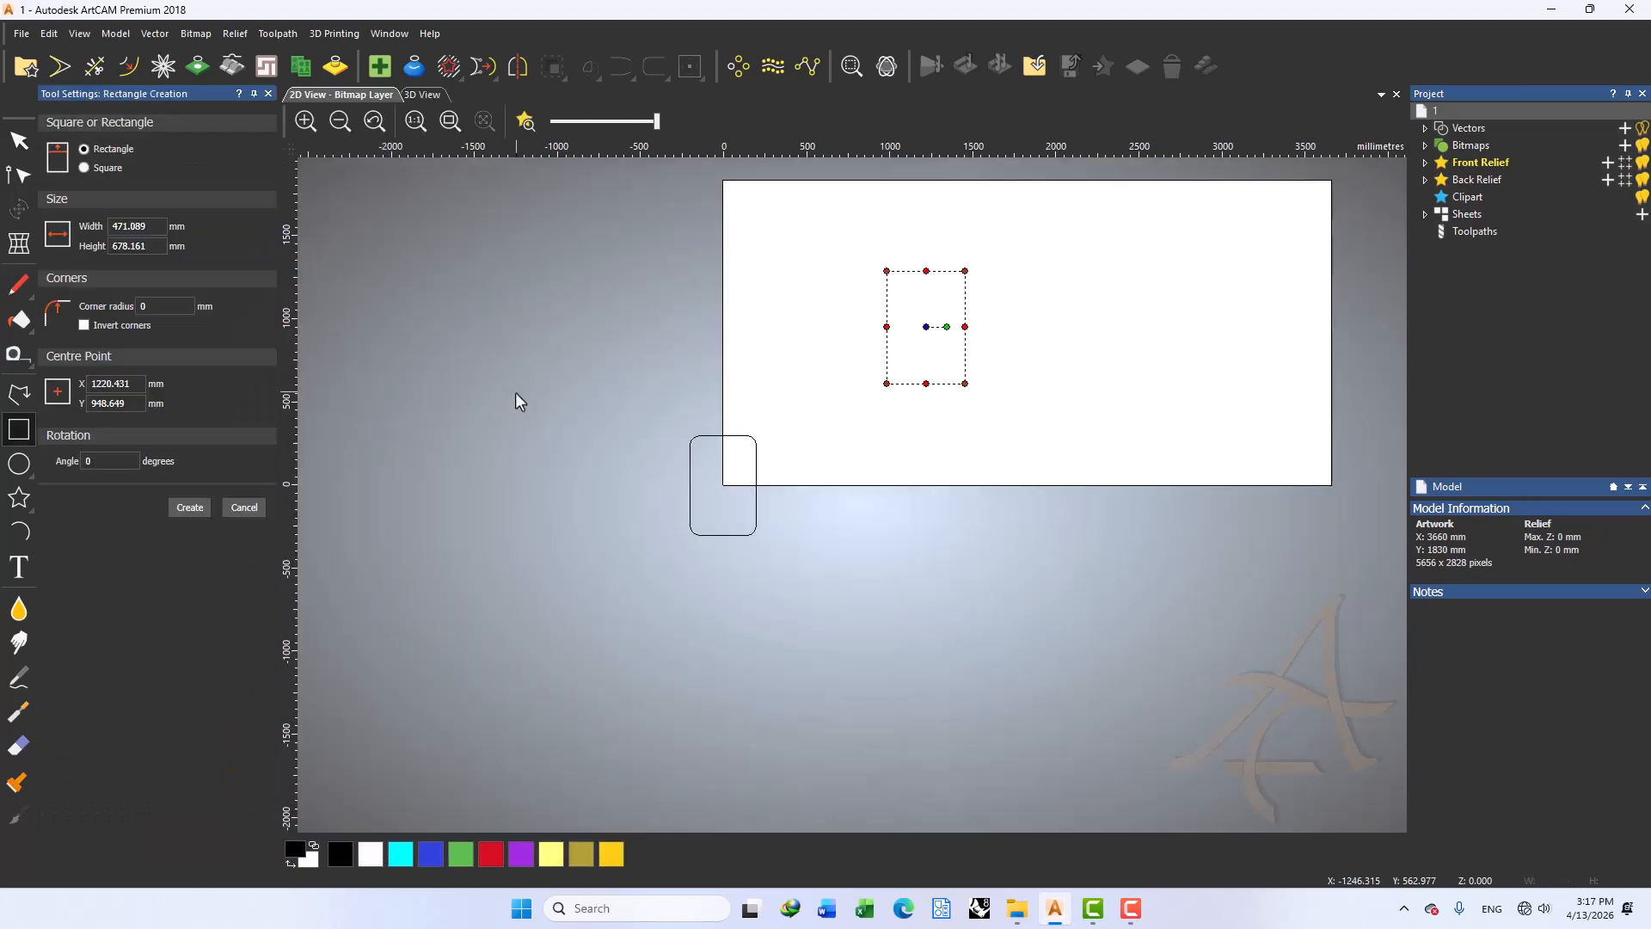
{"action": "left_click", "coordinate": [245, 507]}
Delete the rounded rectangle at the artwork's origin and select the remaining rectangle
{"action": "left_click_drag", "start_coordinate": [550, 391], "coordinate": [480, 472]}
{"action": "key", "text": "Delete"}
{"action": "left_click_drag", "start_coordinate": [883, 218], "coordinate": [544, 438]}
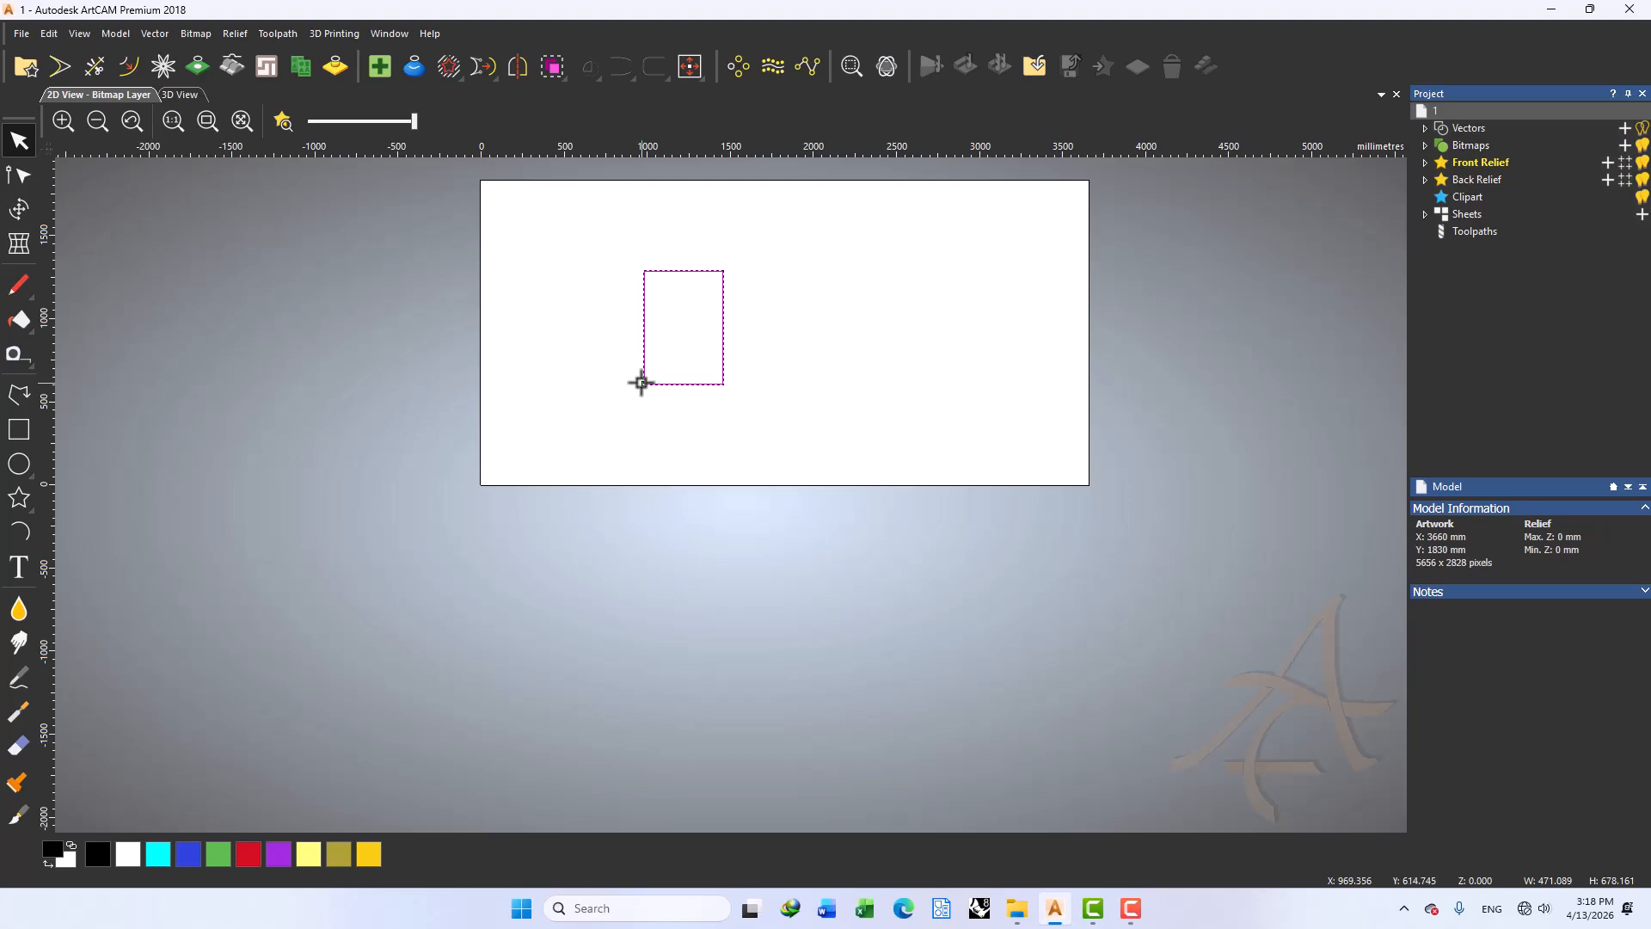
Try the rectangle at several positions on the artwork, and centre it on the page
{"action": "left_click_drag", "start_coordinate": [641, 383], "coordinate": [536, 470]}
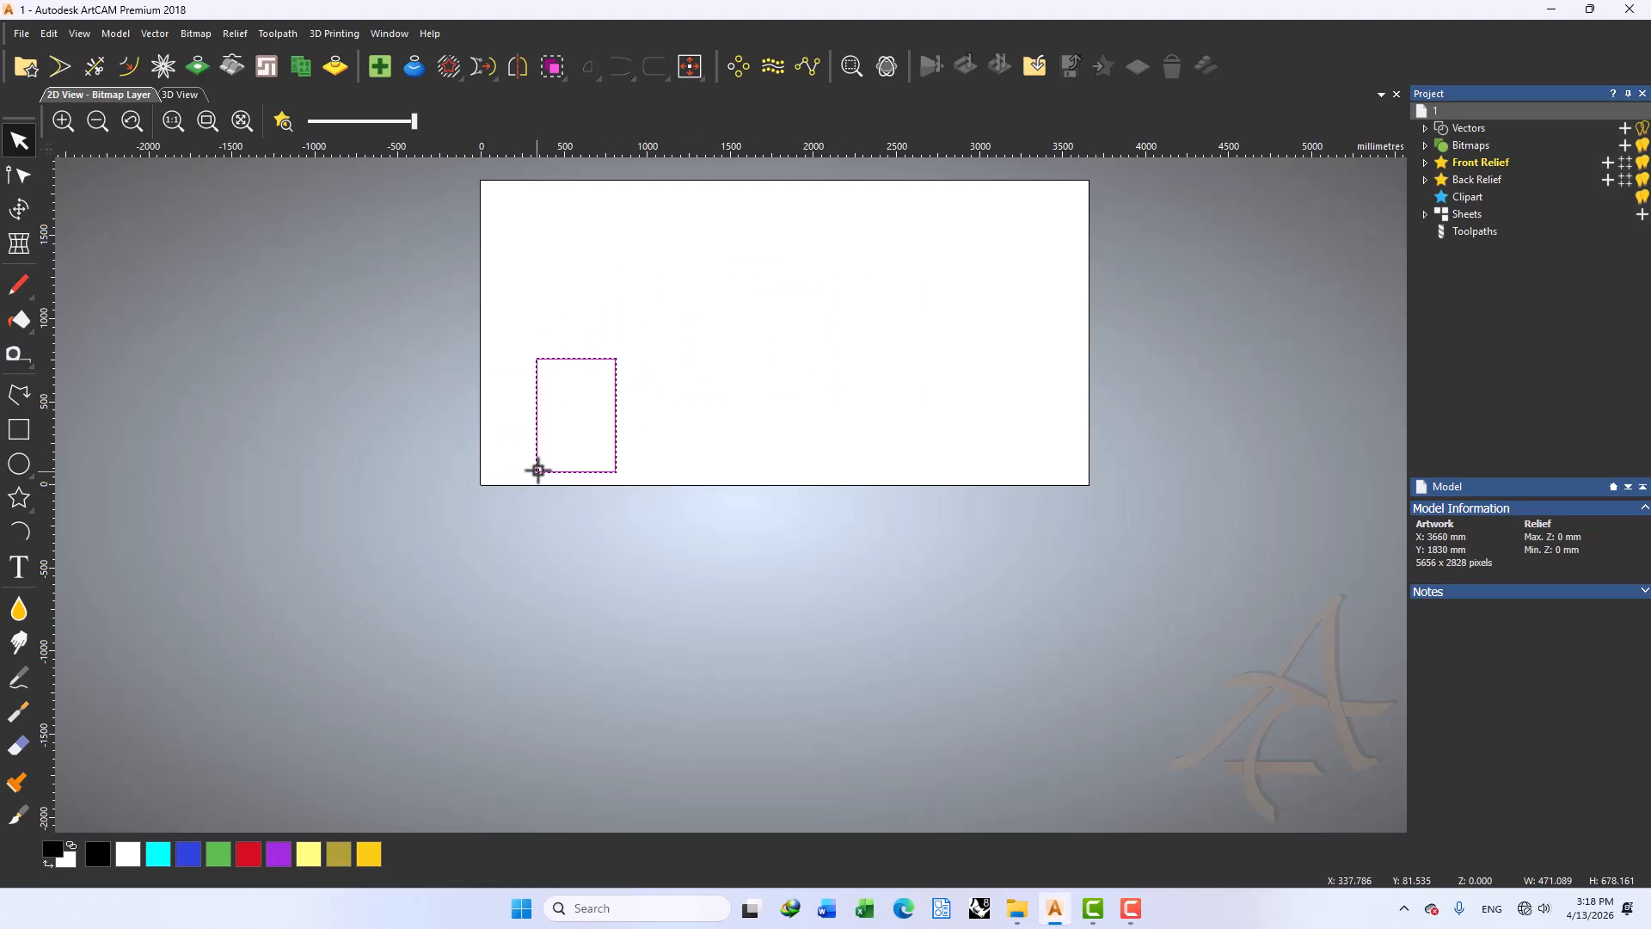
{"action": "left_click_drag", "start_coordinate": [626, 365], "coordinate": [826, 244]}
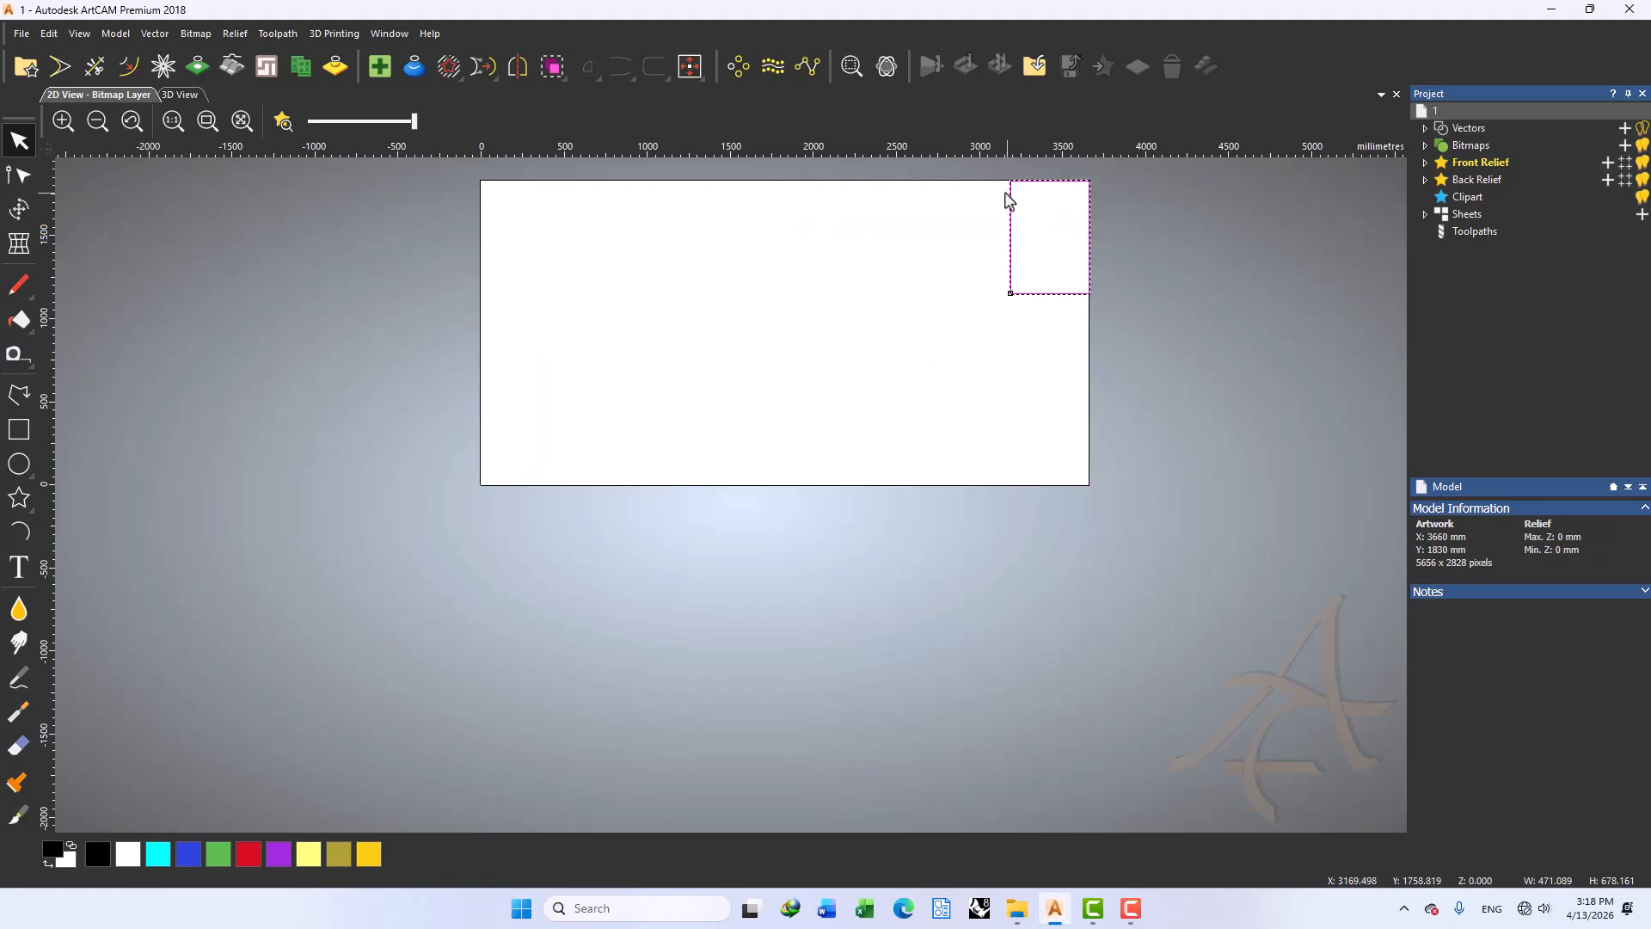
{"action": "left_click_drag", "start_coordinate": [1010, 178], "coordinate": [782, 179]}
{"action": "key", "text": "F9"}
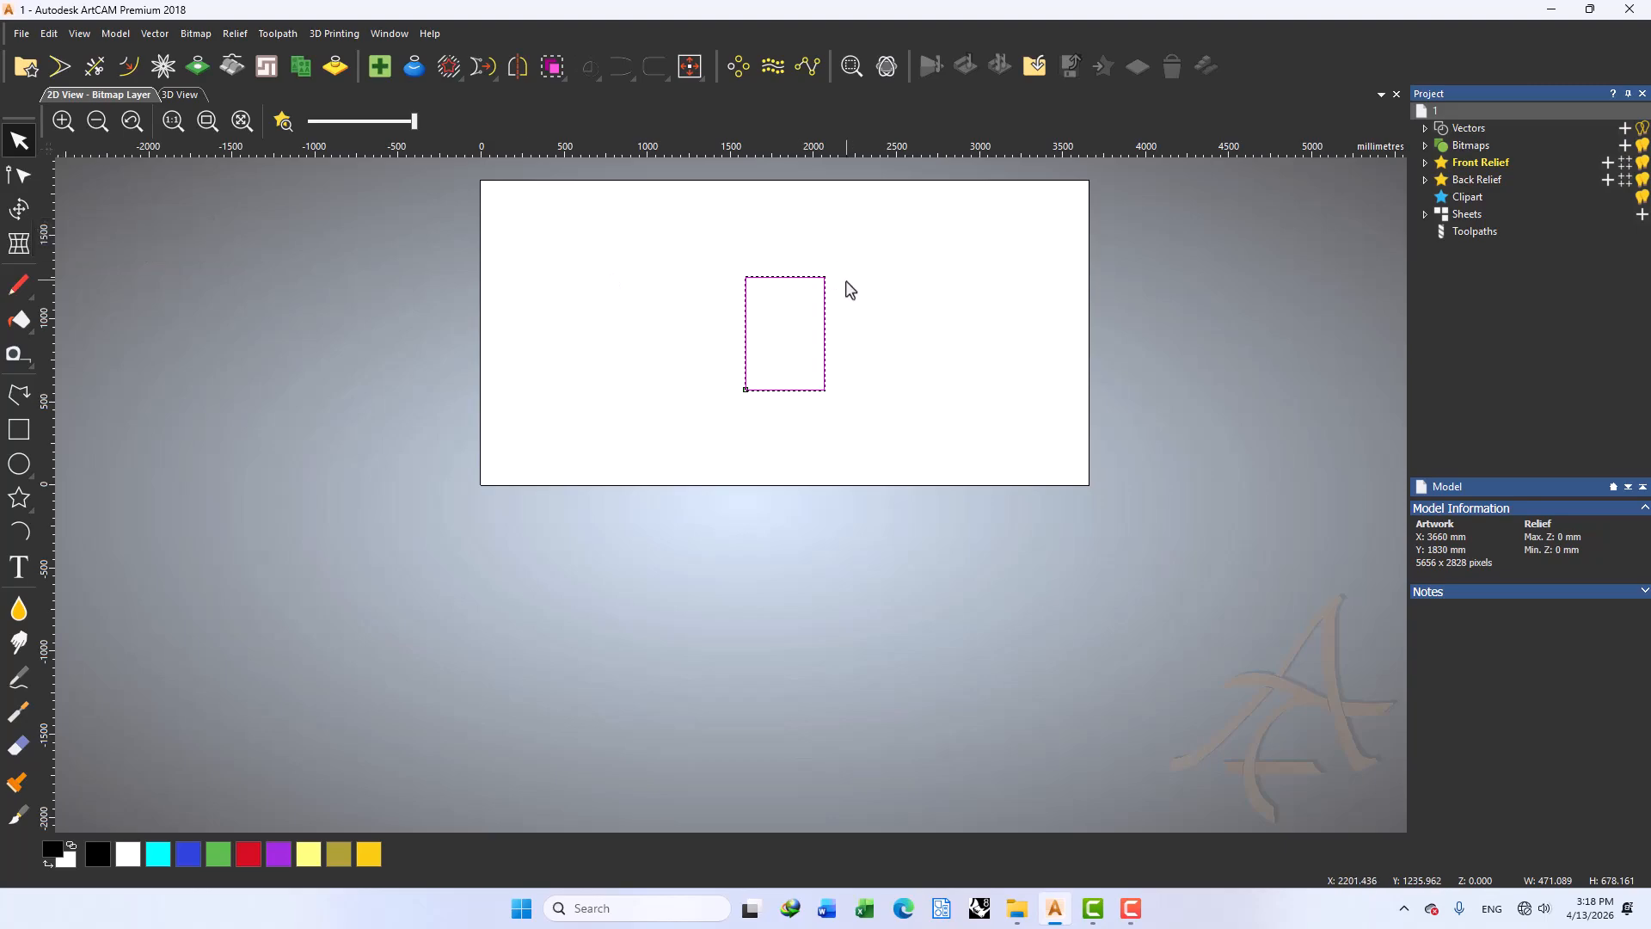
{"action": "left_click_drag", "start_coordinate": [846, 272], "coordinate": [720, 467]}
{"action": "scroll", "coordinate": [731, 430], "scroll_direction": "down", "scroll_amount": 2}
{"action": "scroll", "coordinate": [789, 417], "scroll_direction": "up", "scroll_amount": 2}
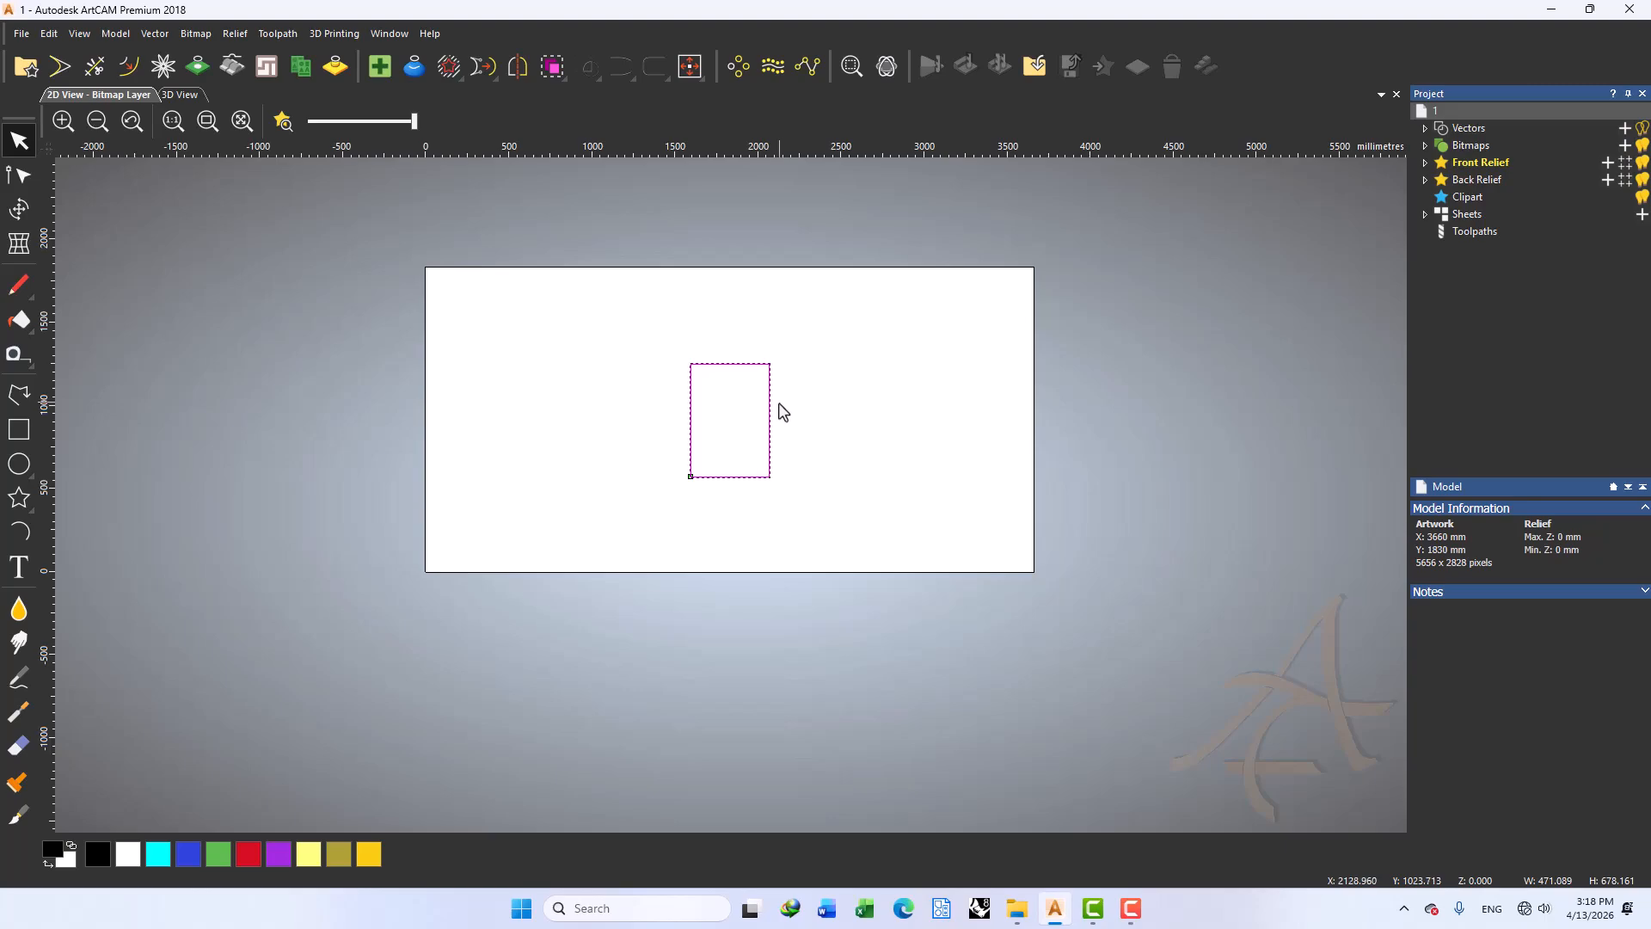
{"action": "left_click_drag", "start_coordinate": [820, 304], "coordinate": [625, 533]}
{"action": "left_click_drag", "start_coordinate": [808, 311], "coordinate": [630, 534]}
{"action": "left_click_drag", "start_coordinate": [875, 329], "coordinate": [612, 529]}
Open the Transform settings for the centred rectangle
{"action": "left_click", "coordinate": [19, 209]}
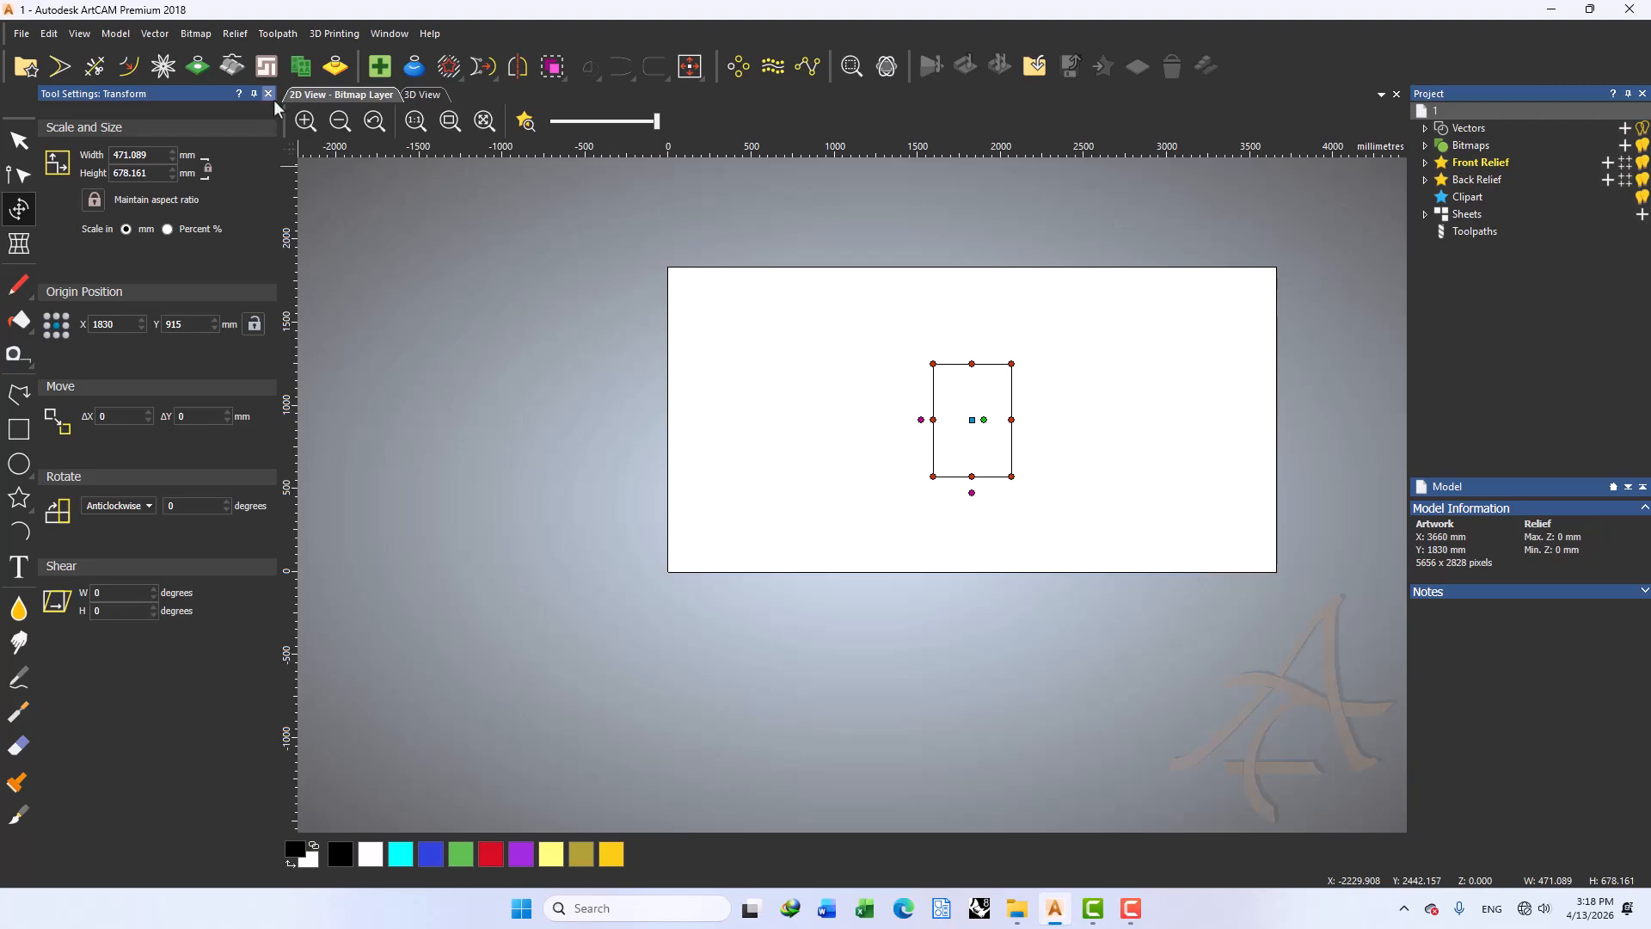
{"action": "left_click", "coordinate": [269, 94]}
{"action": "left_click_drag", "start_coordinate": [852, 229], "coordinate": [590, 559]}
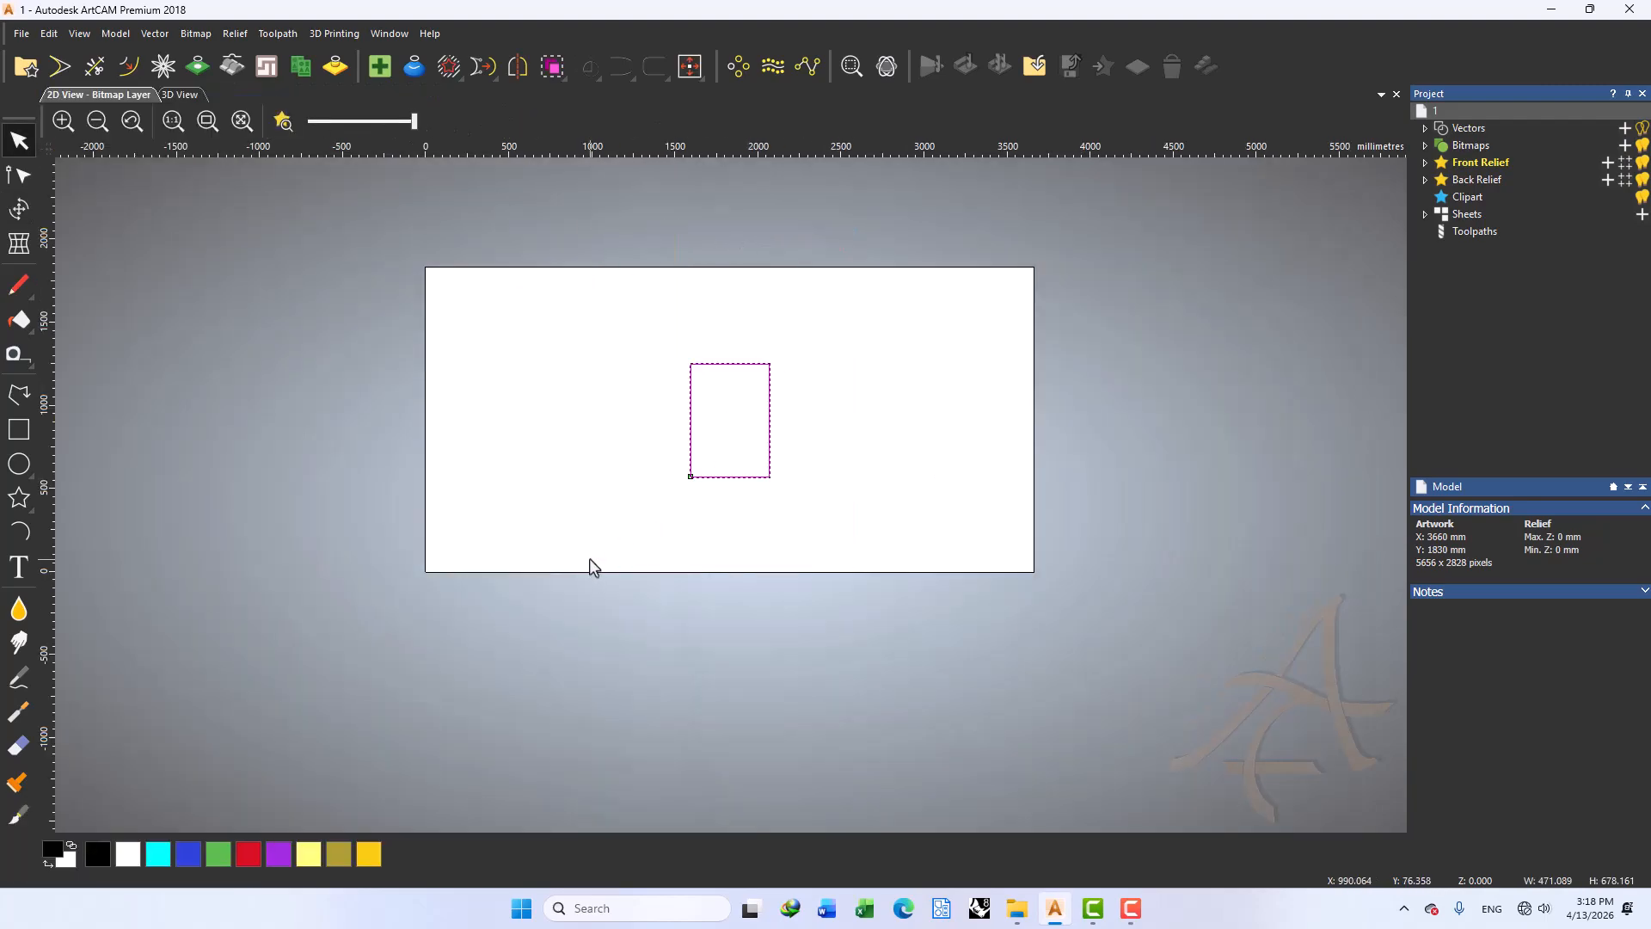
{"action": "key", "text": "t"}
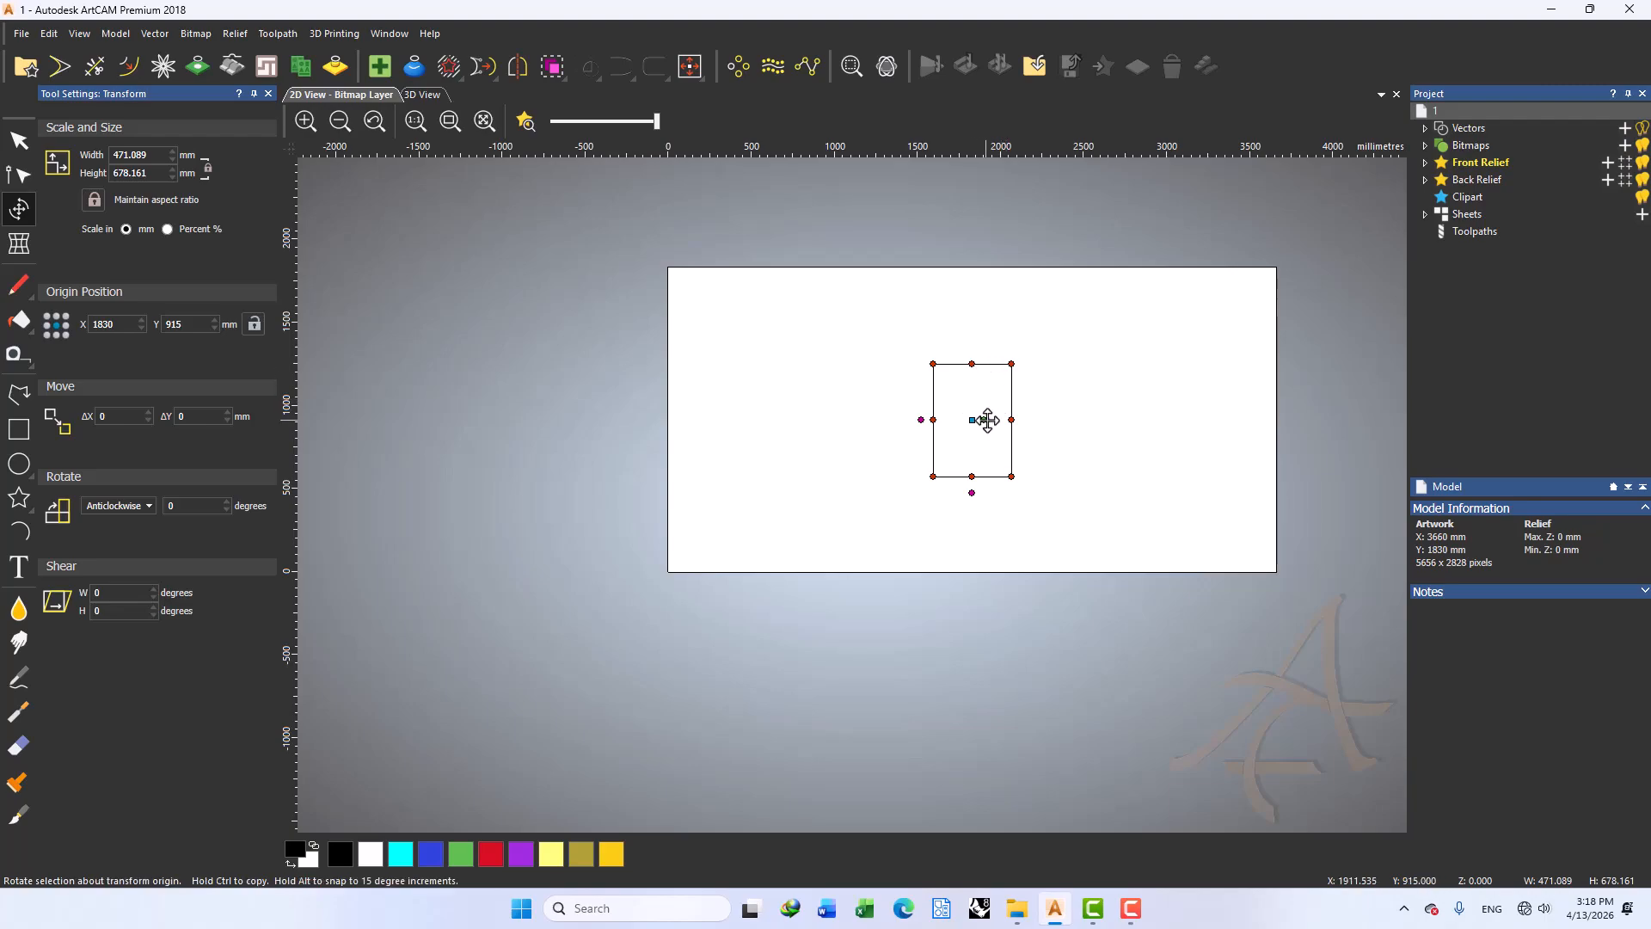
Scale the rectangle to a width of 600 mm with its aspect ratio maintained
{"action": "left_click", "coordinate": [129, 155]}
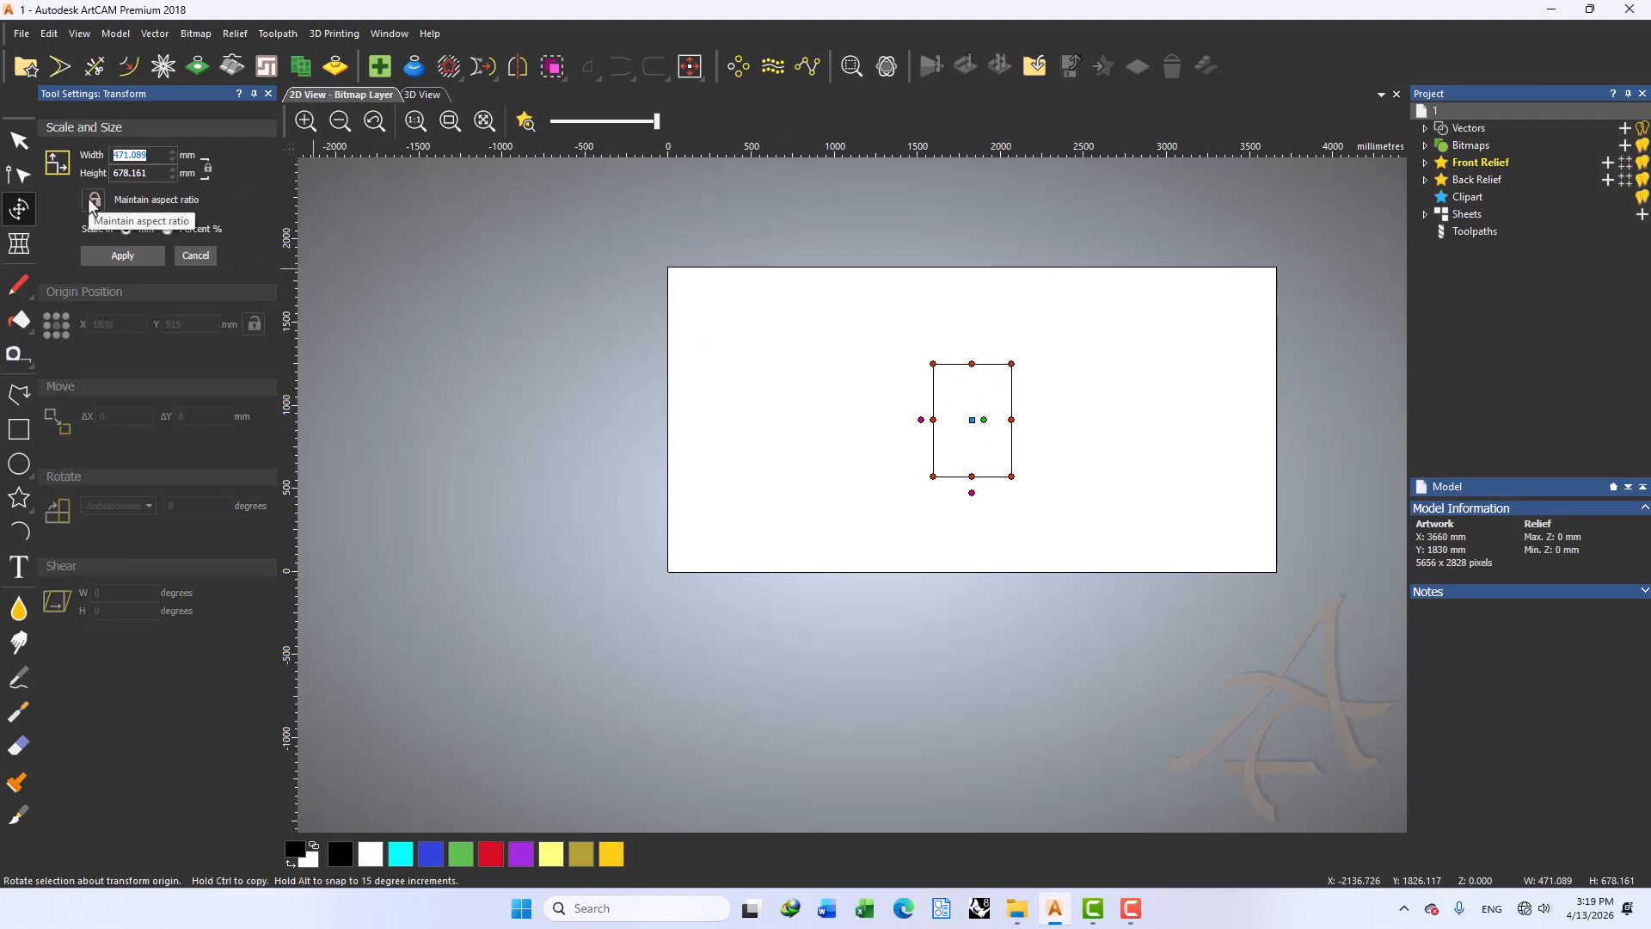
{"action": "left_click", "coordinate": [146, 172]}
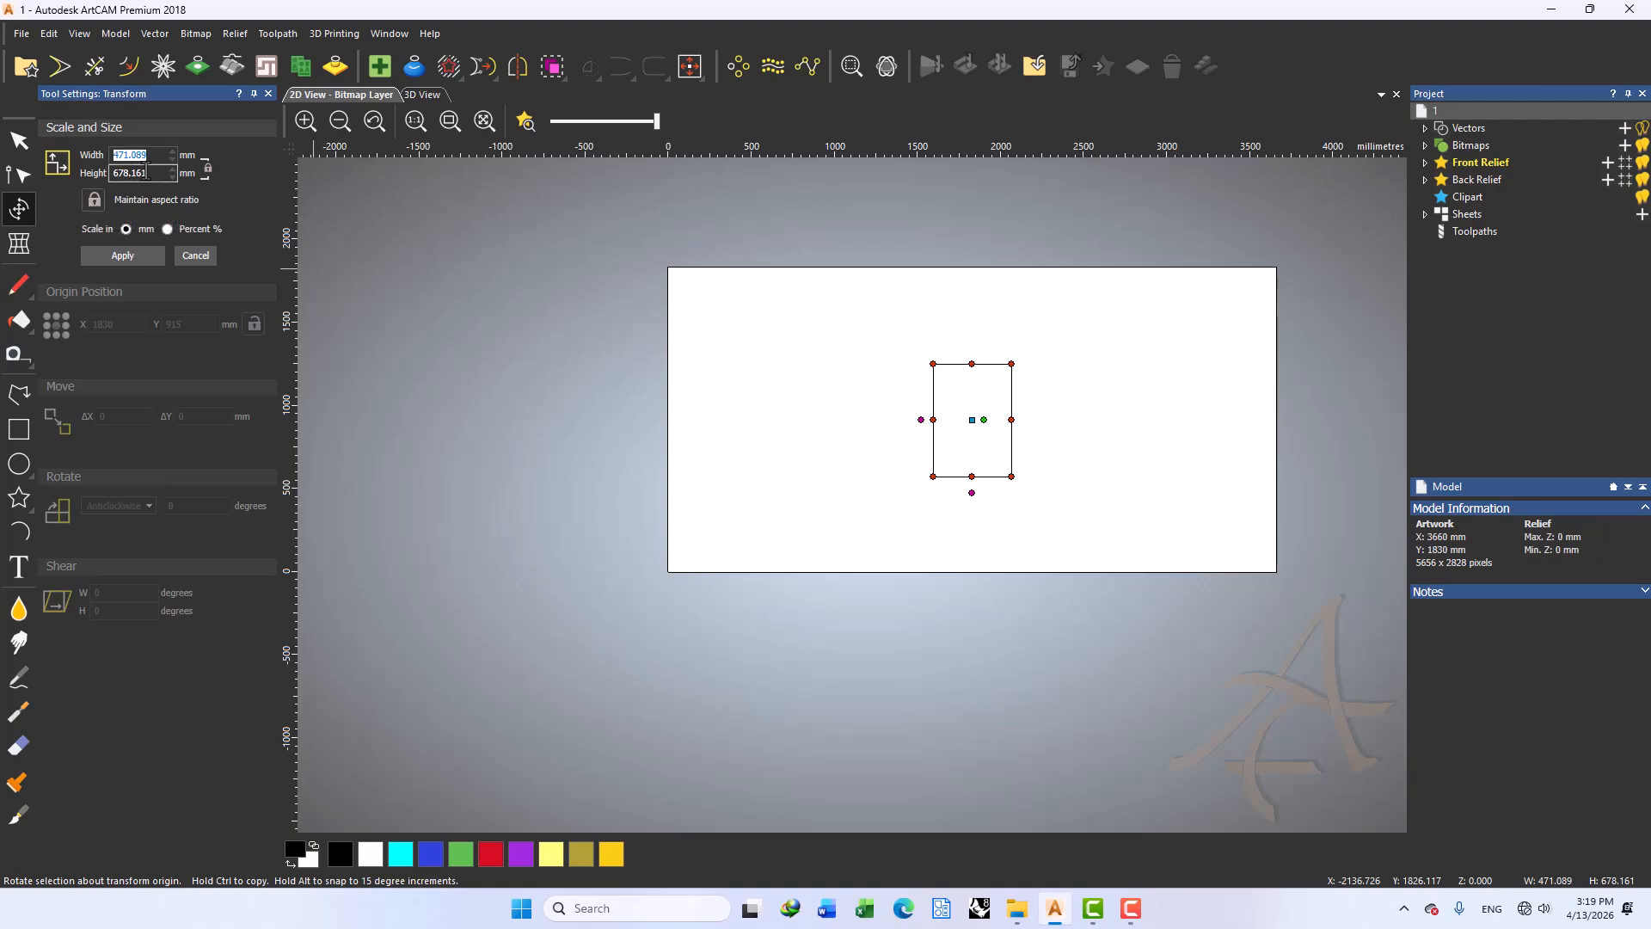
{"action": "left_click", "coordinate": [95, 201]}
{"action": "double_click", "coordinate": [141, 155]}
{"action": "type", "text": "600"}
{"action": "left_click", "coordinate": [117, 258]}
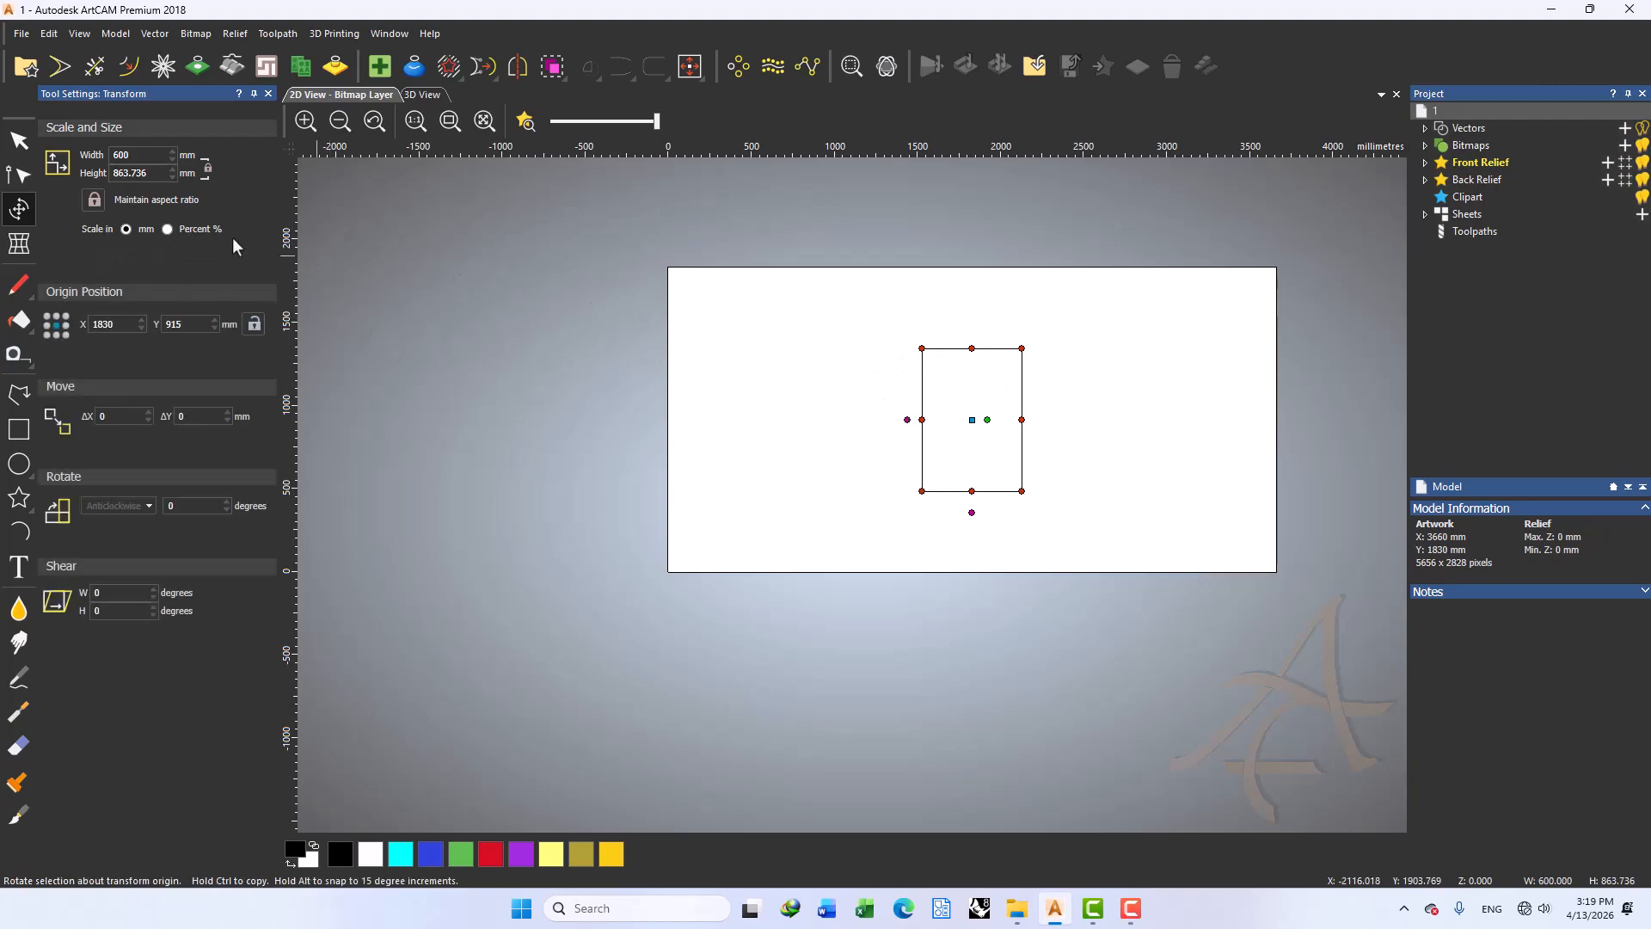
Unlock the aspect ratio and set the rectangle's height to 800 mm
{"action": "left_click", "coordinate": [94, 201]}
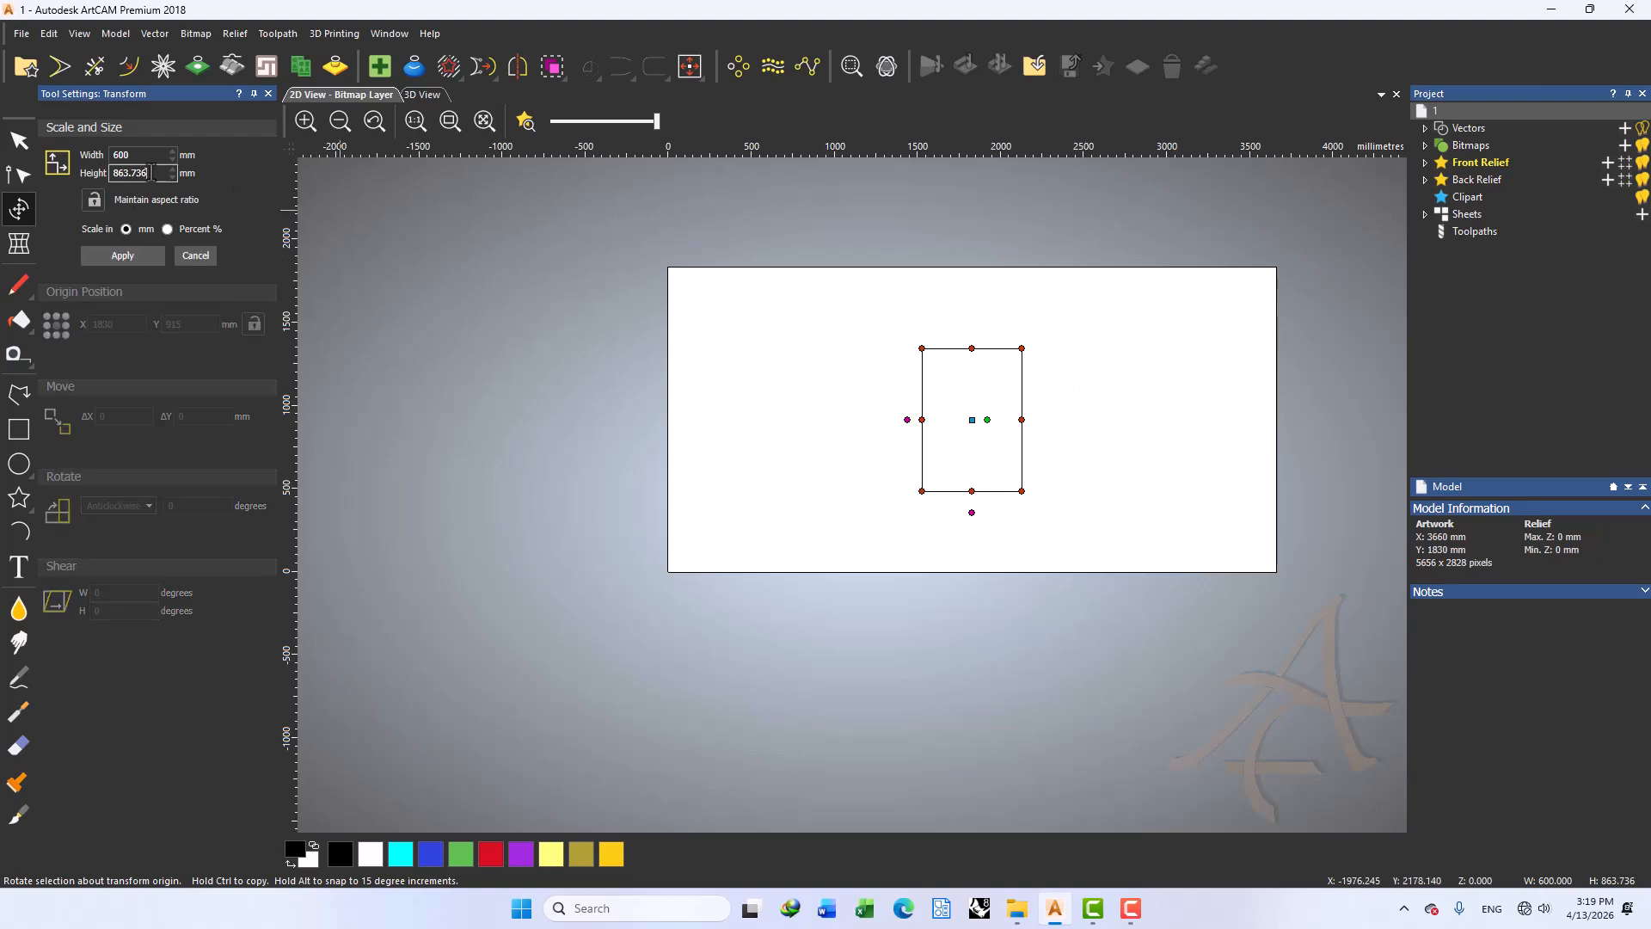
{"action": "double_click", "coordinate": [117, 175]}
{"action": "left_click", "coordinate": [118, 155]}
{"action": "left_click", "coordinate": [115, 175]}
{"action": "double_click", "coordinate": [143, 175]}
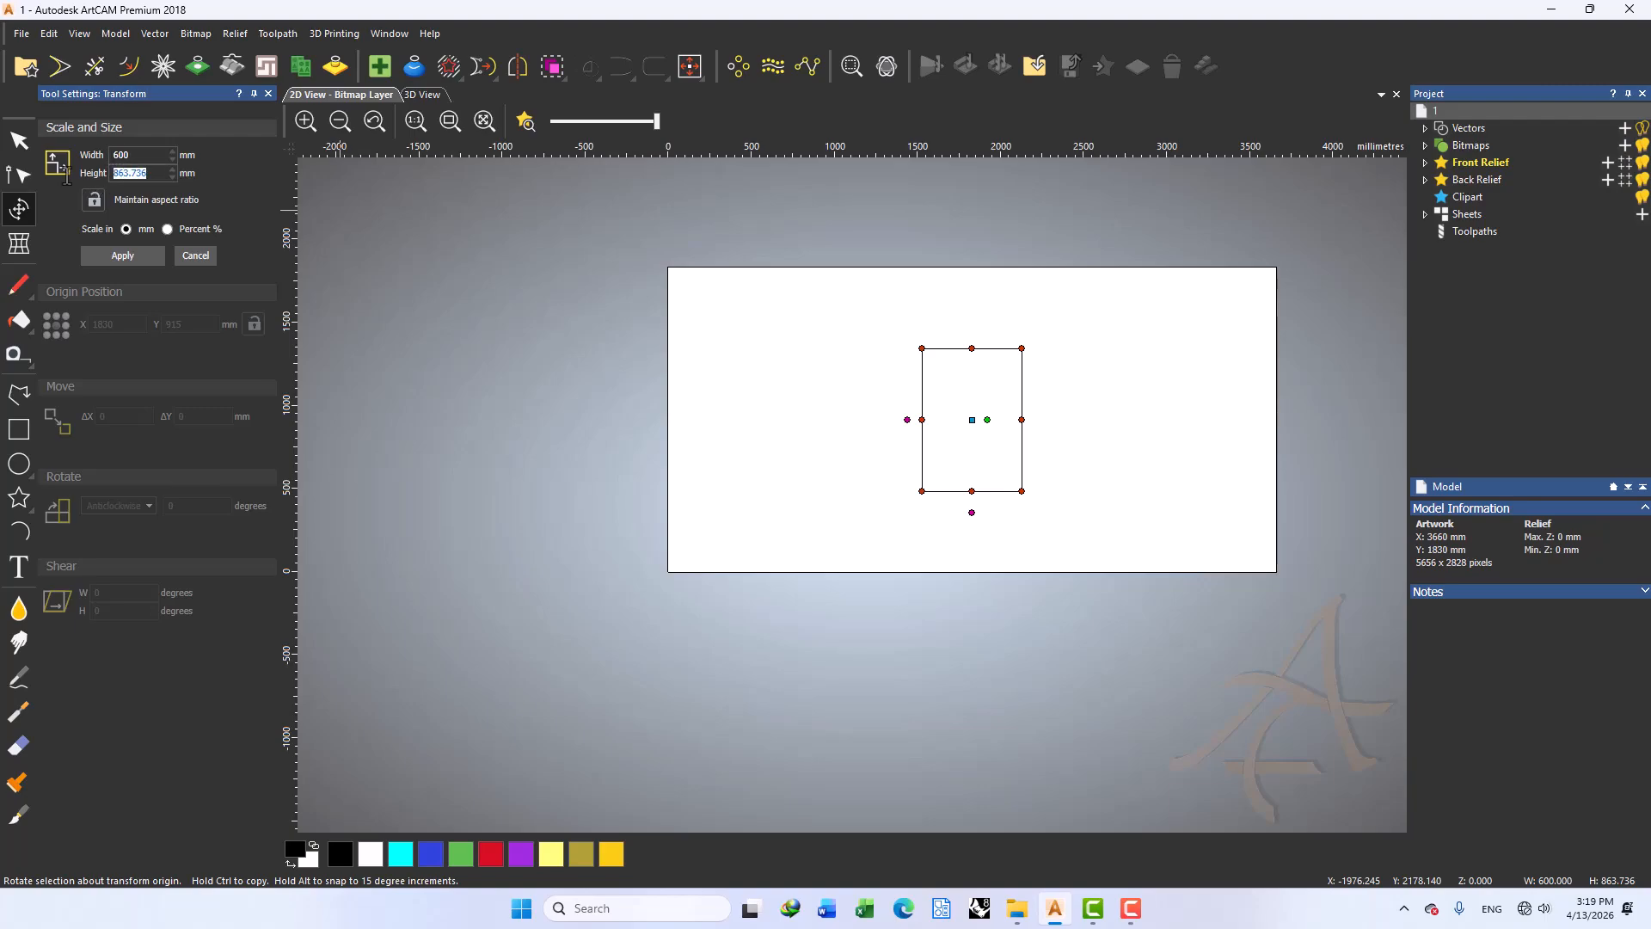
{"action": "left_click", "coordinate": [123, 256]}
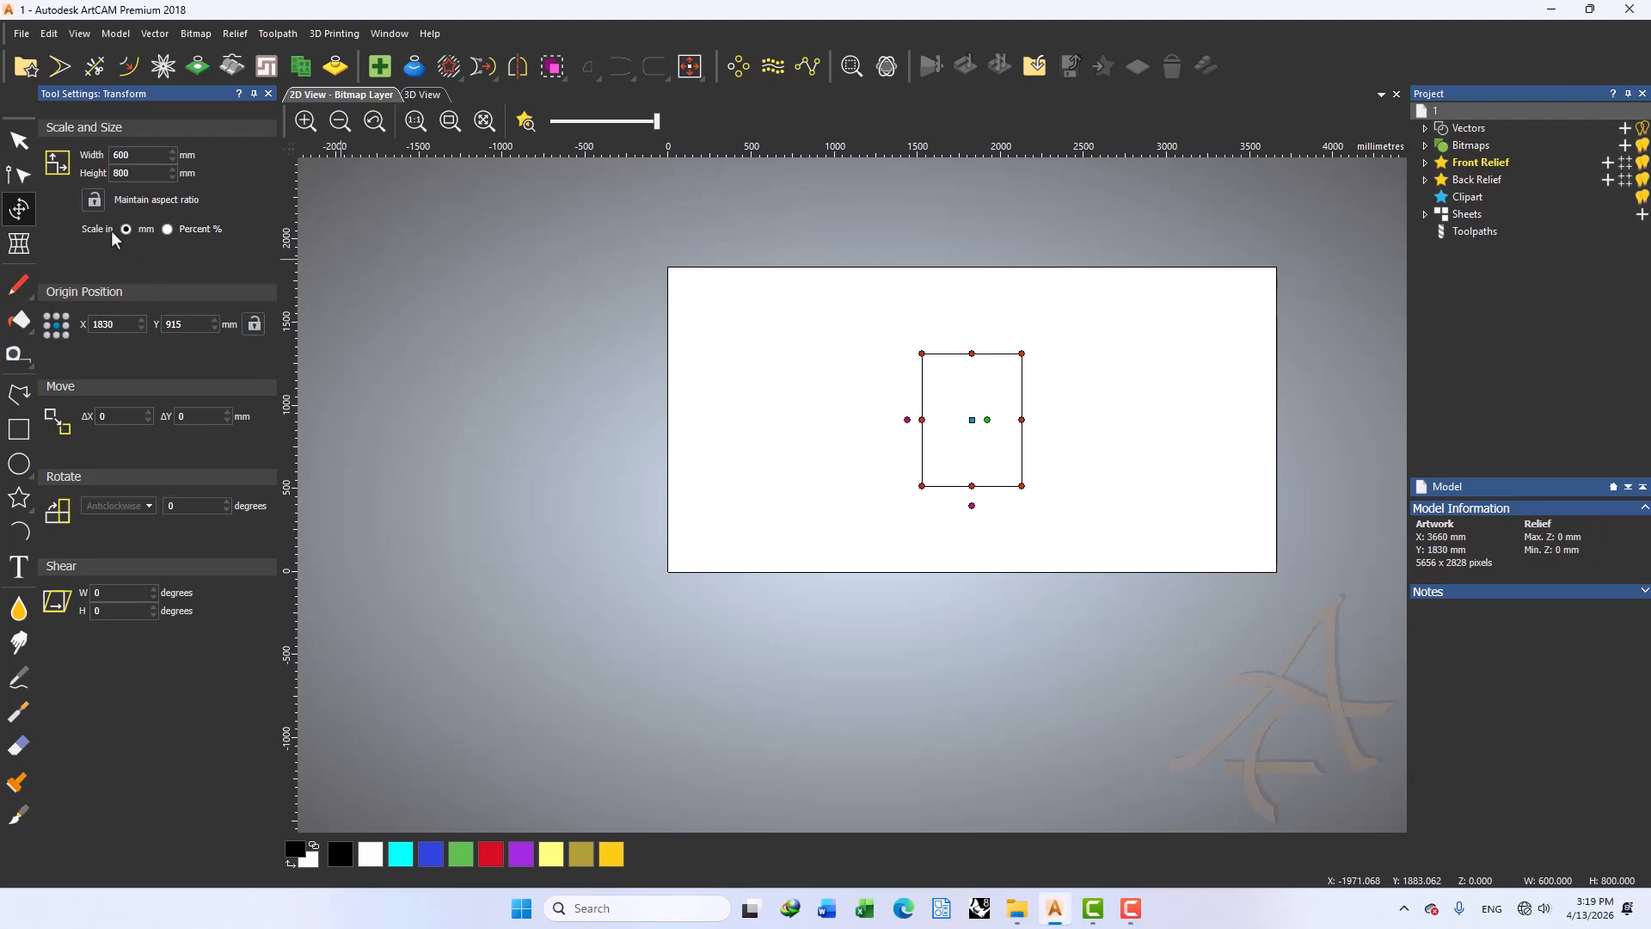
Switch the scaling to percent and set the rectangle's width and height to 100% each
{"action": "left_click", "coordinate": [166, 230]}
{"action": "left_click_drag", "start_coordinate": [149, 160], "coordinate": [89, 168]}
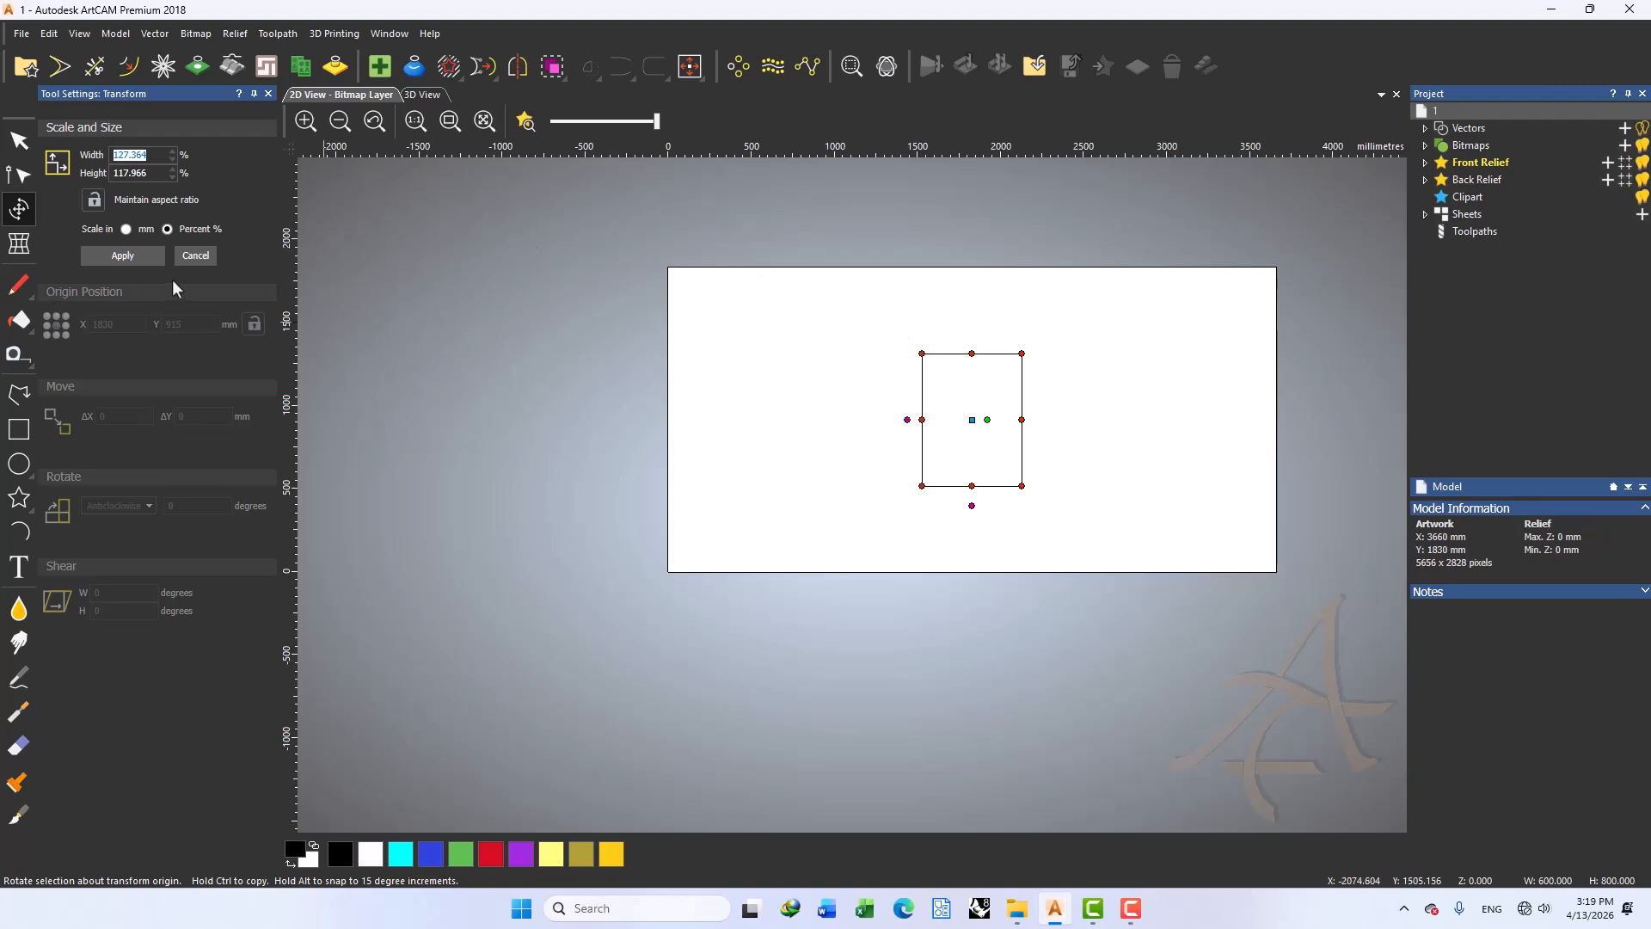
{"action": "type", "text": "100"}
{"action": "key", "text": "Return"}
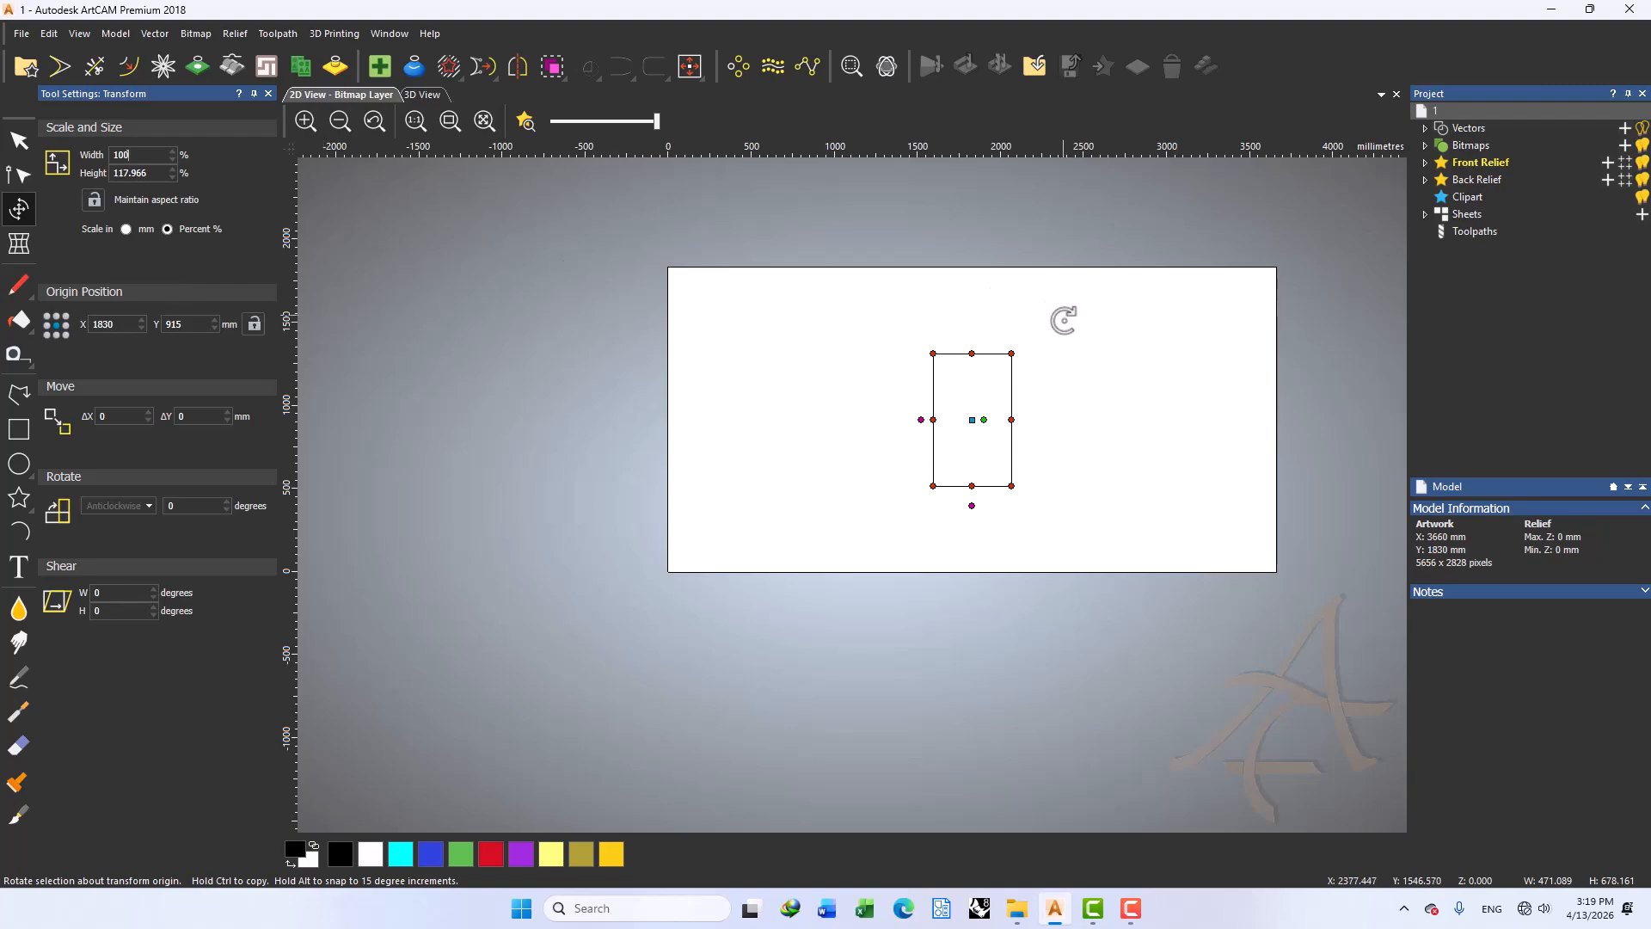
{"action": "type", "text": "100"}
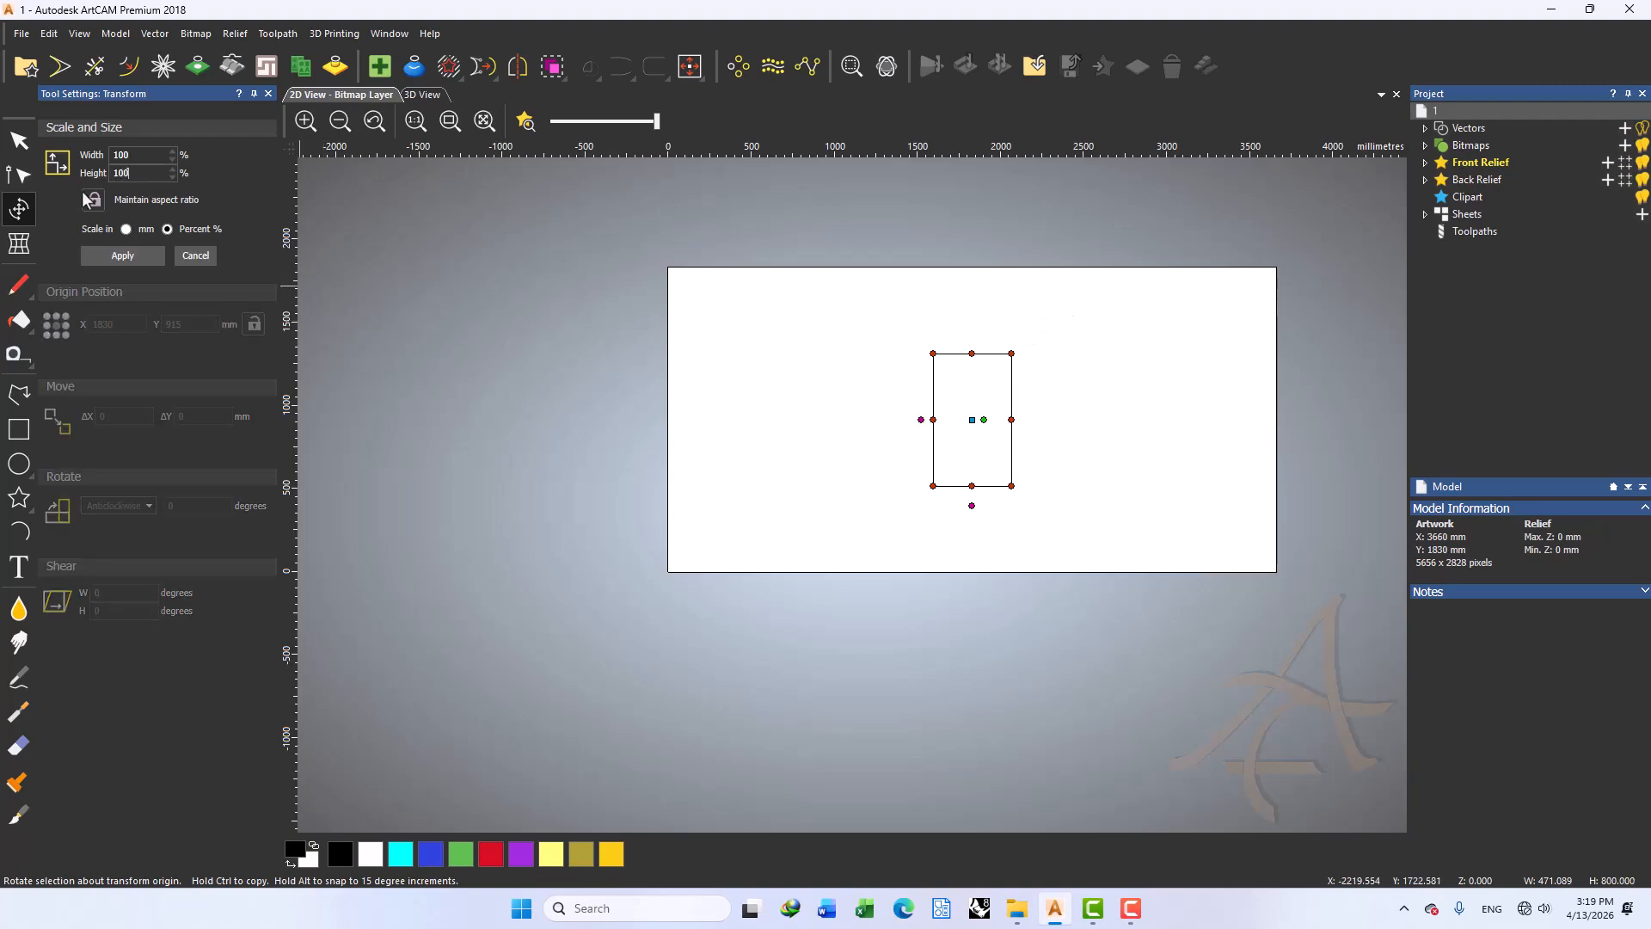
{"action": "key", "text": "Return"}
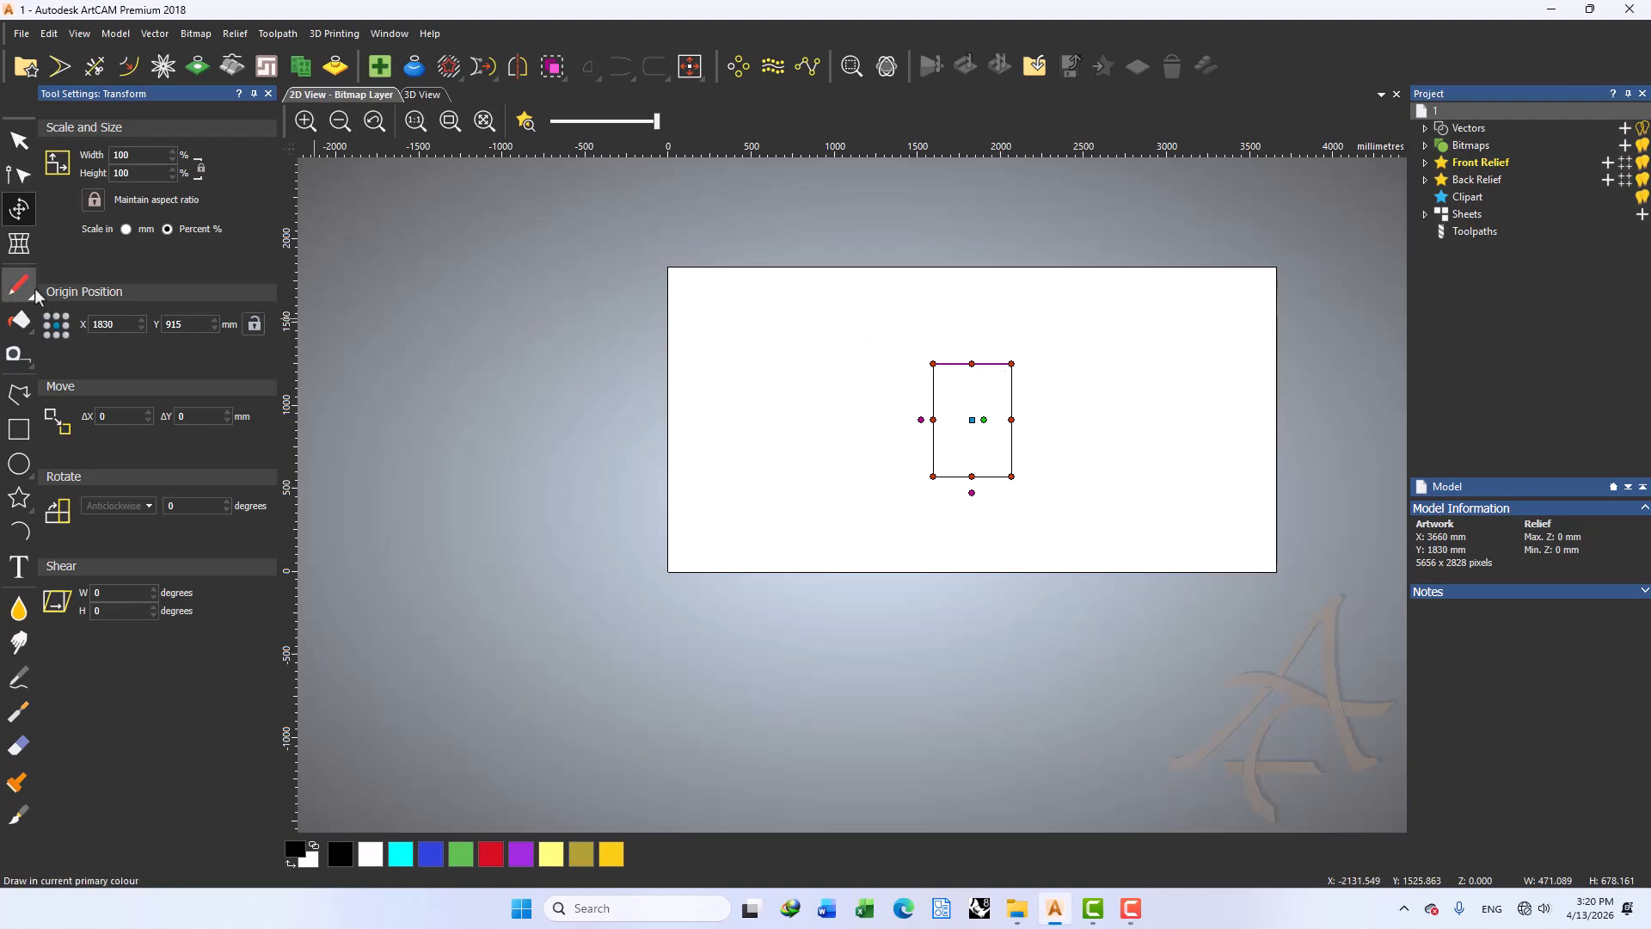
Resize the rectangle to 600 mm wide and 800 mm high, scaling in millimetres with the aspect ratio unlocked
{"action": "left_click", "coordinate": [126, 229]}
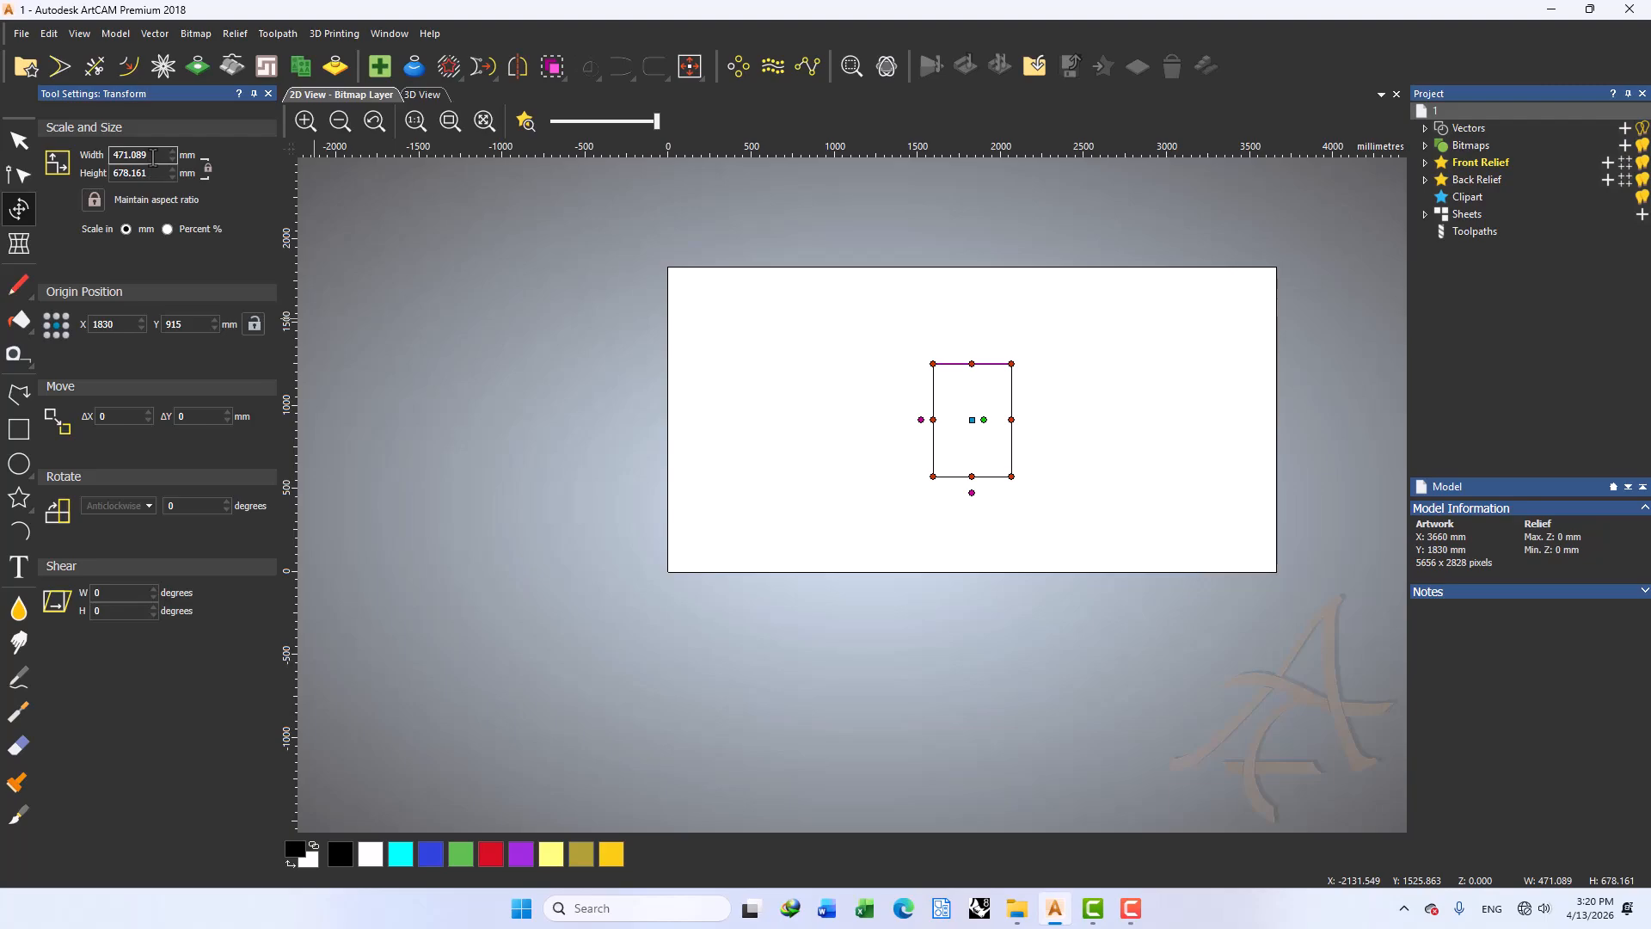
{"action": "left_click_drag", "start_coordinate": [154, 156], "coordinate": [86, 160]}
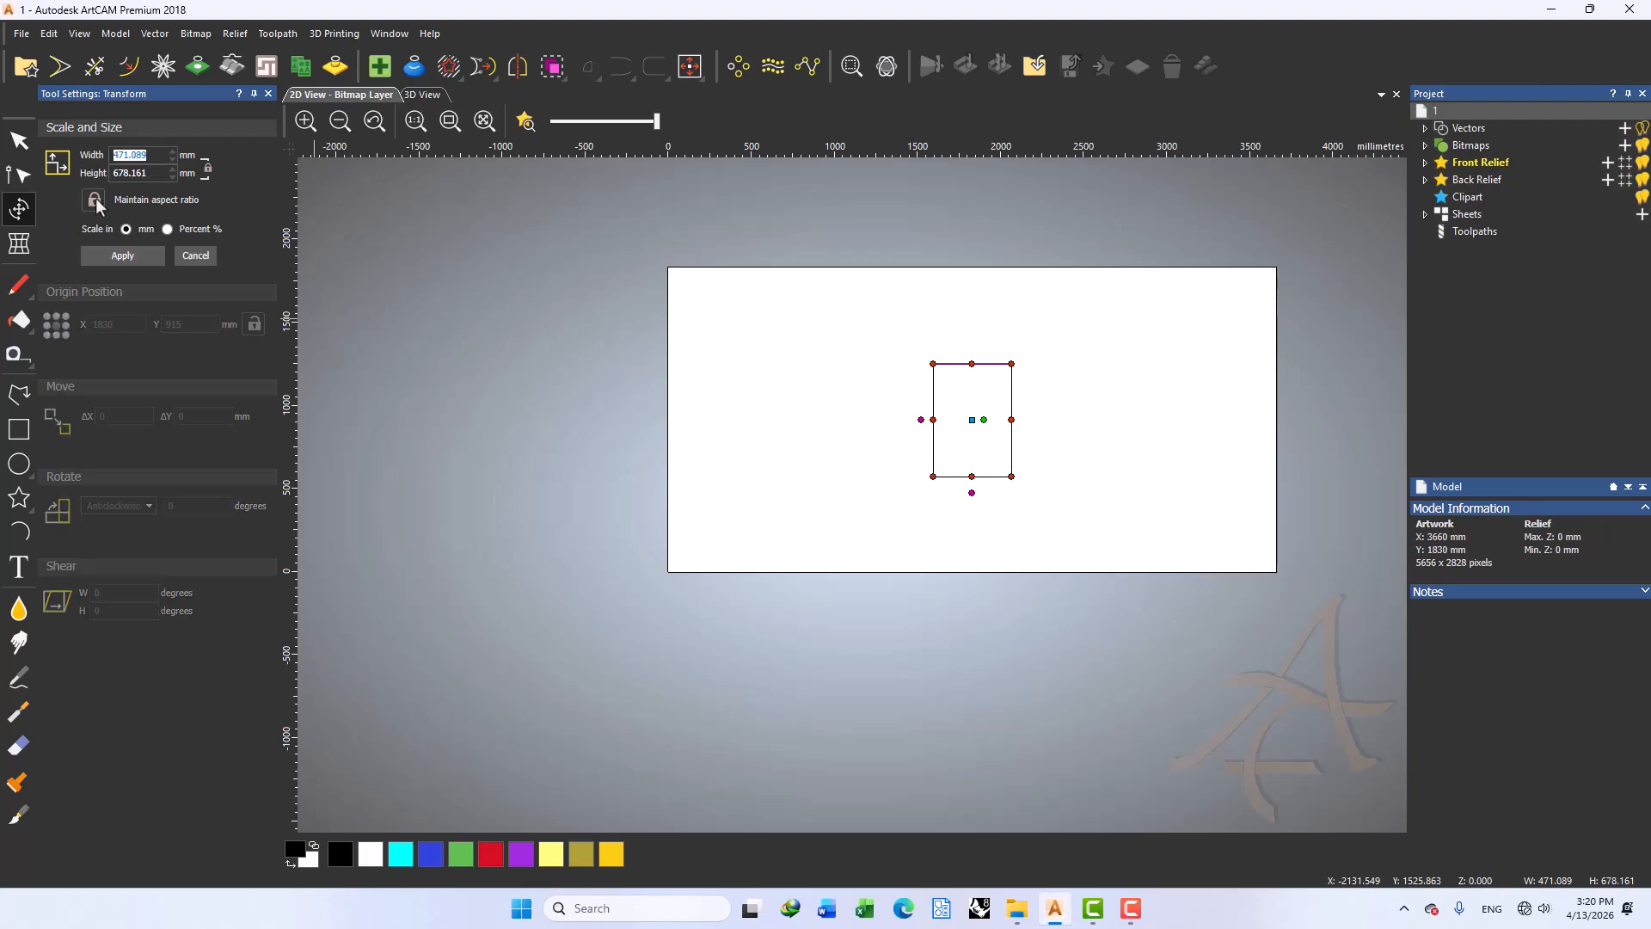
{"action": "left_click", "coordinate": [96, 201]}
{"action": "type", "text": "600"}
{"action": "type", "text": "800"}
{"action": "left_click", "coordinate": [121, 256]}
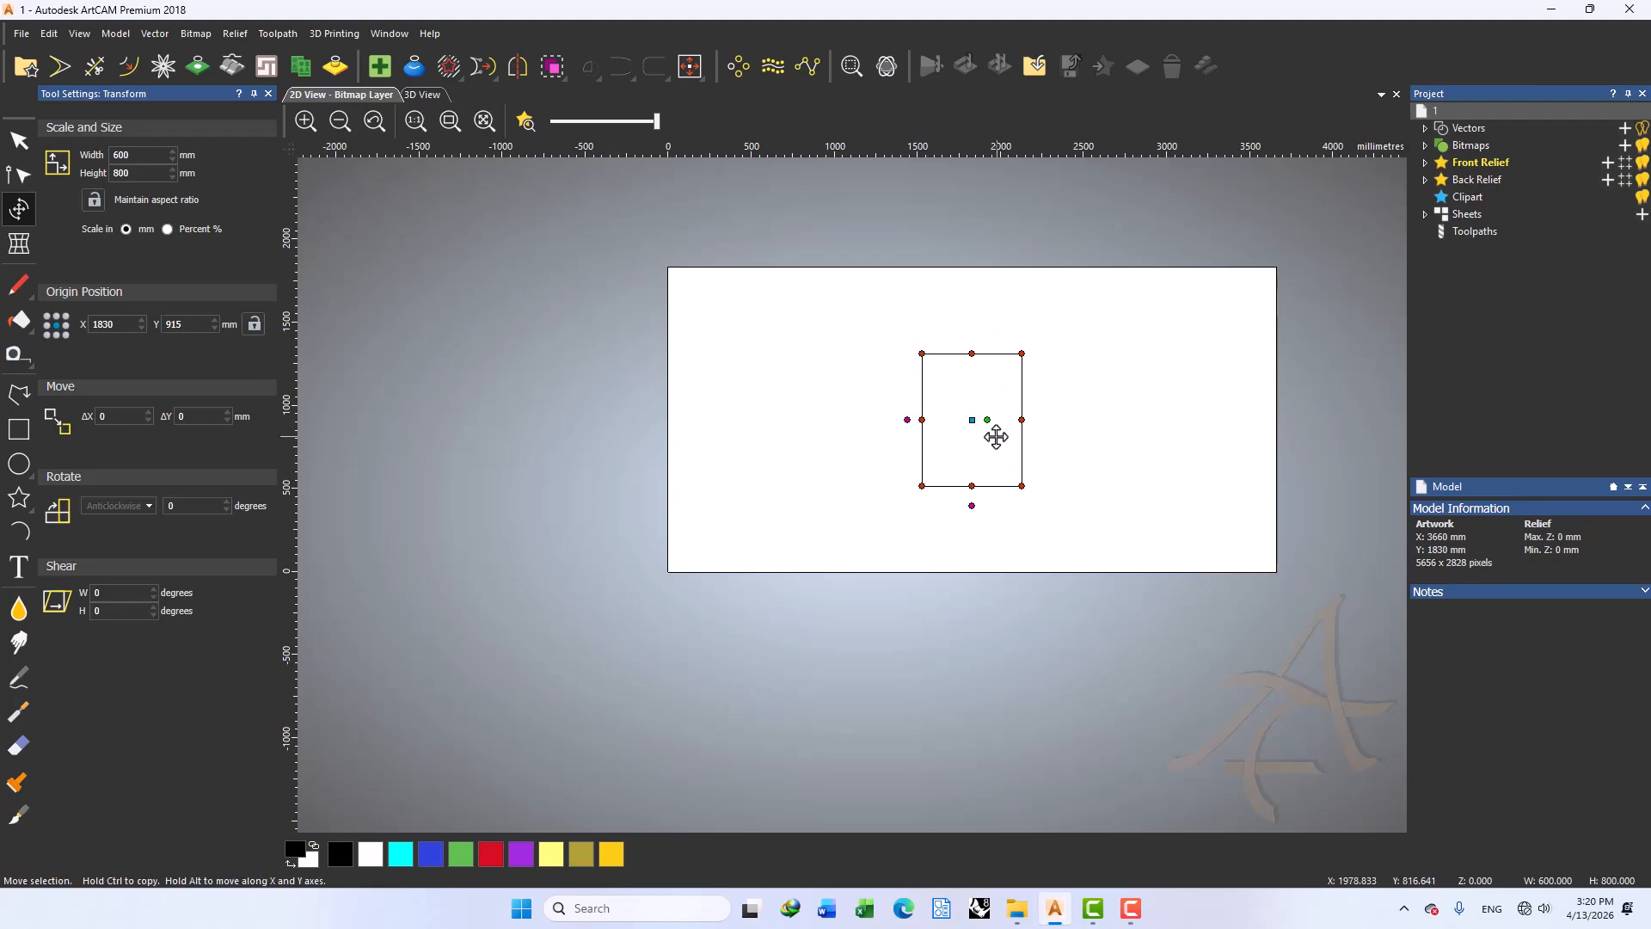
Use the rectangle's lower-left corner as transform origin and place it at X 20 mm, Y 20 mm
{"action": "scroll", "coordinate": [1015, 404], "scroll_direction": "up", "scroll_amount": 1}
{"action": "scroll", "coordinate": [937, 402], "scroll_direction": "down", "scroll_amount": 1}
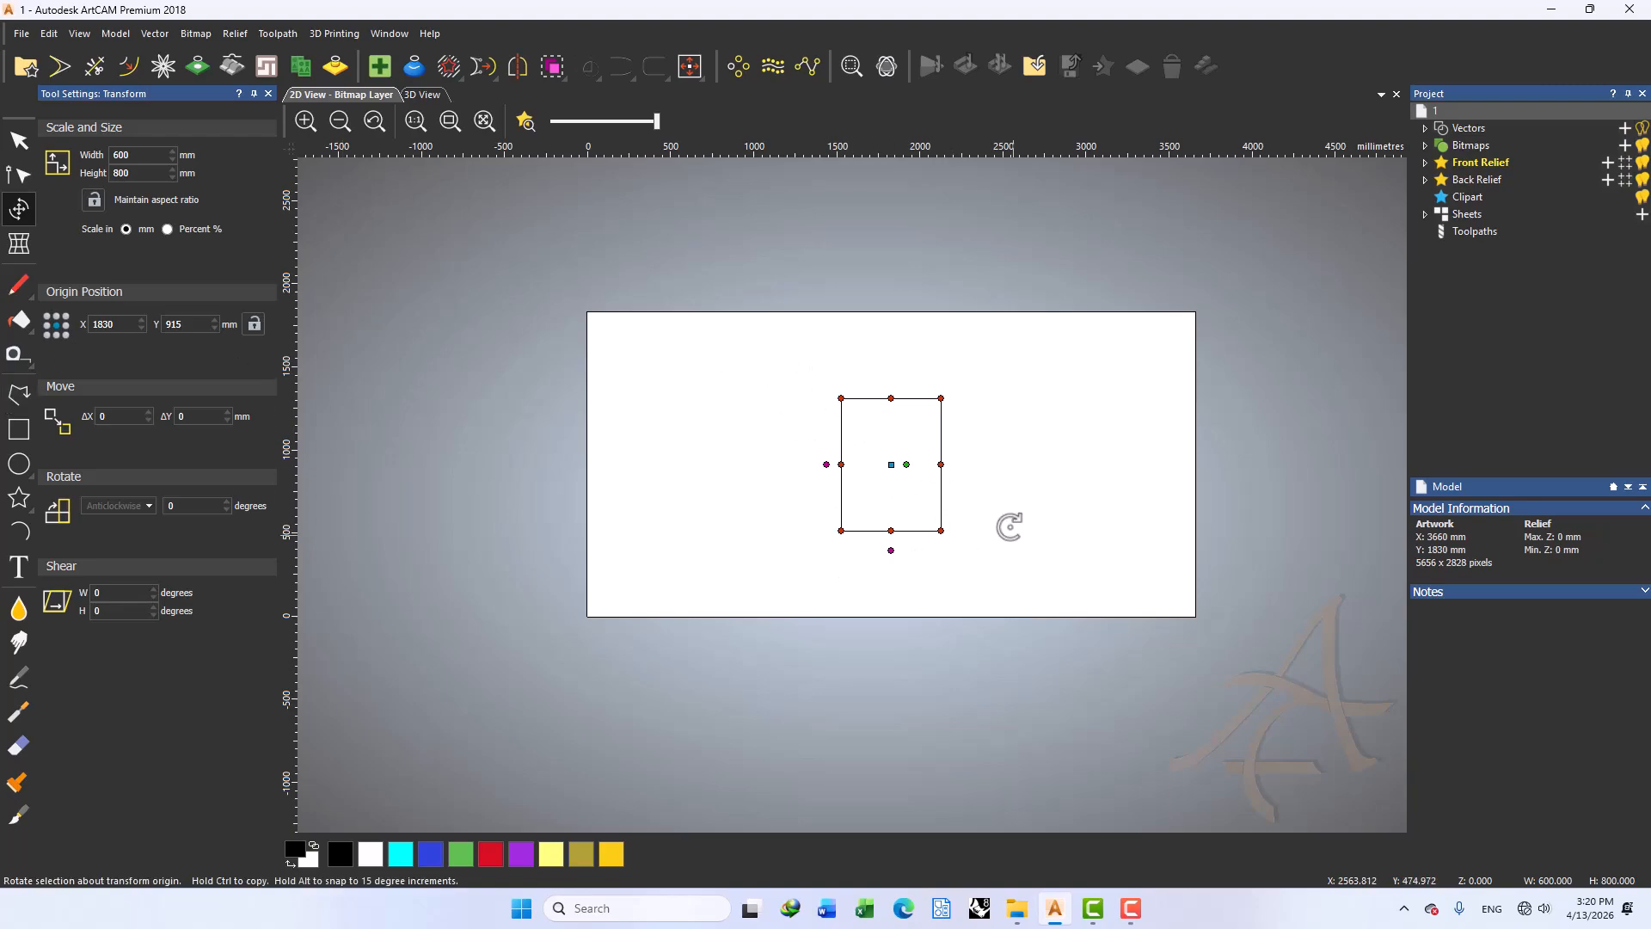
{"action": "scroll", "coordinate": [952, 408], "scroll_direction": "up", "scroll_amount": 1}
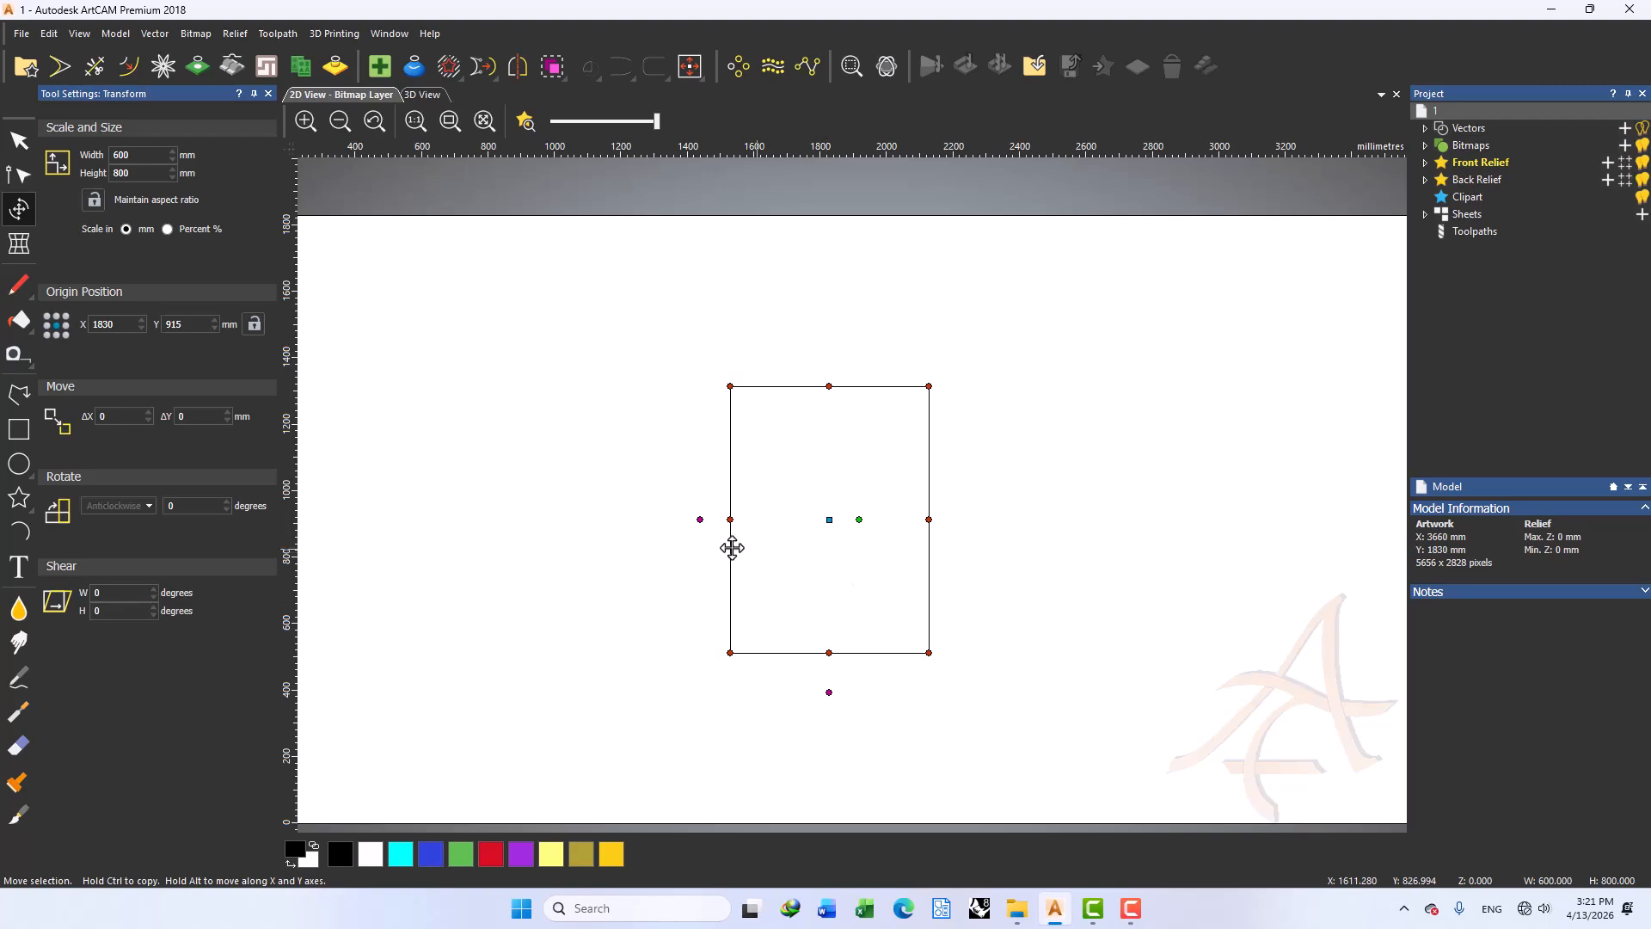
{"action": "left_click", "coordinate": [46, 334]}
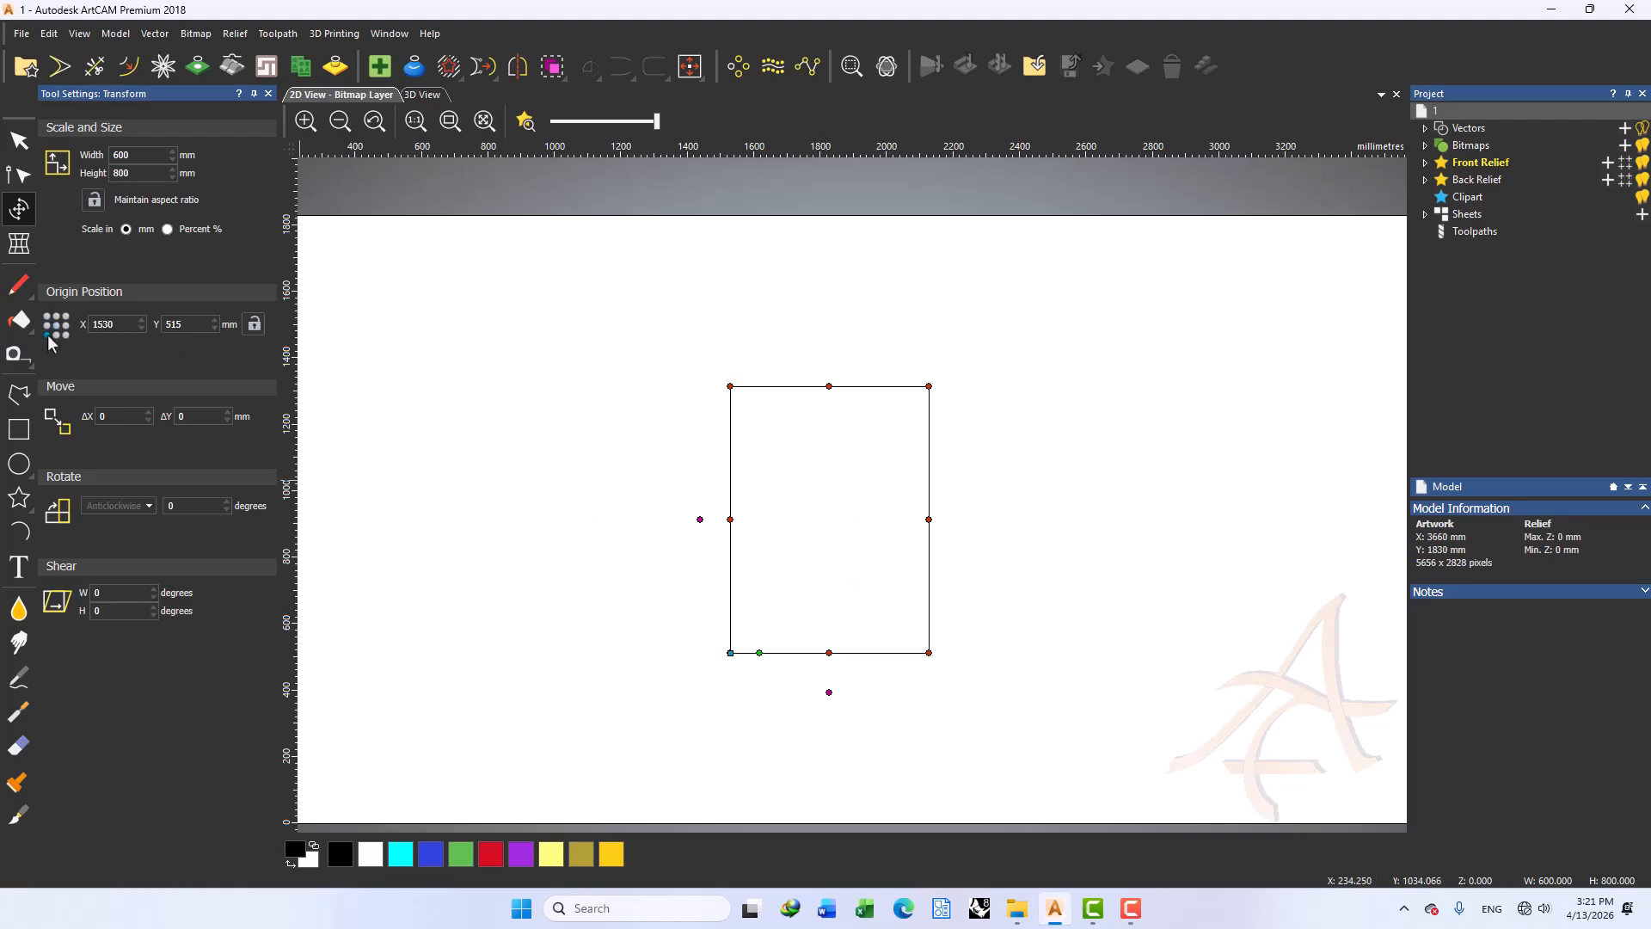
{"action": "scroll", "coordinate": [731, 551], "scroll_direction": "down", "scroll_amount": 2}
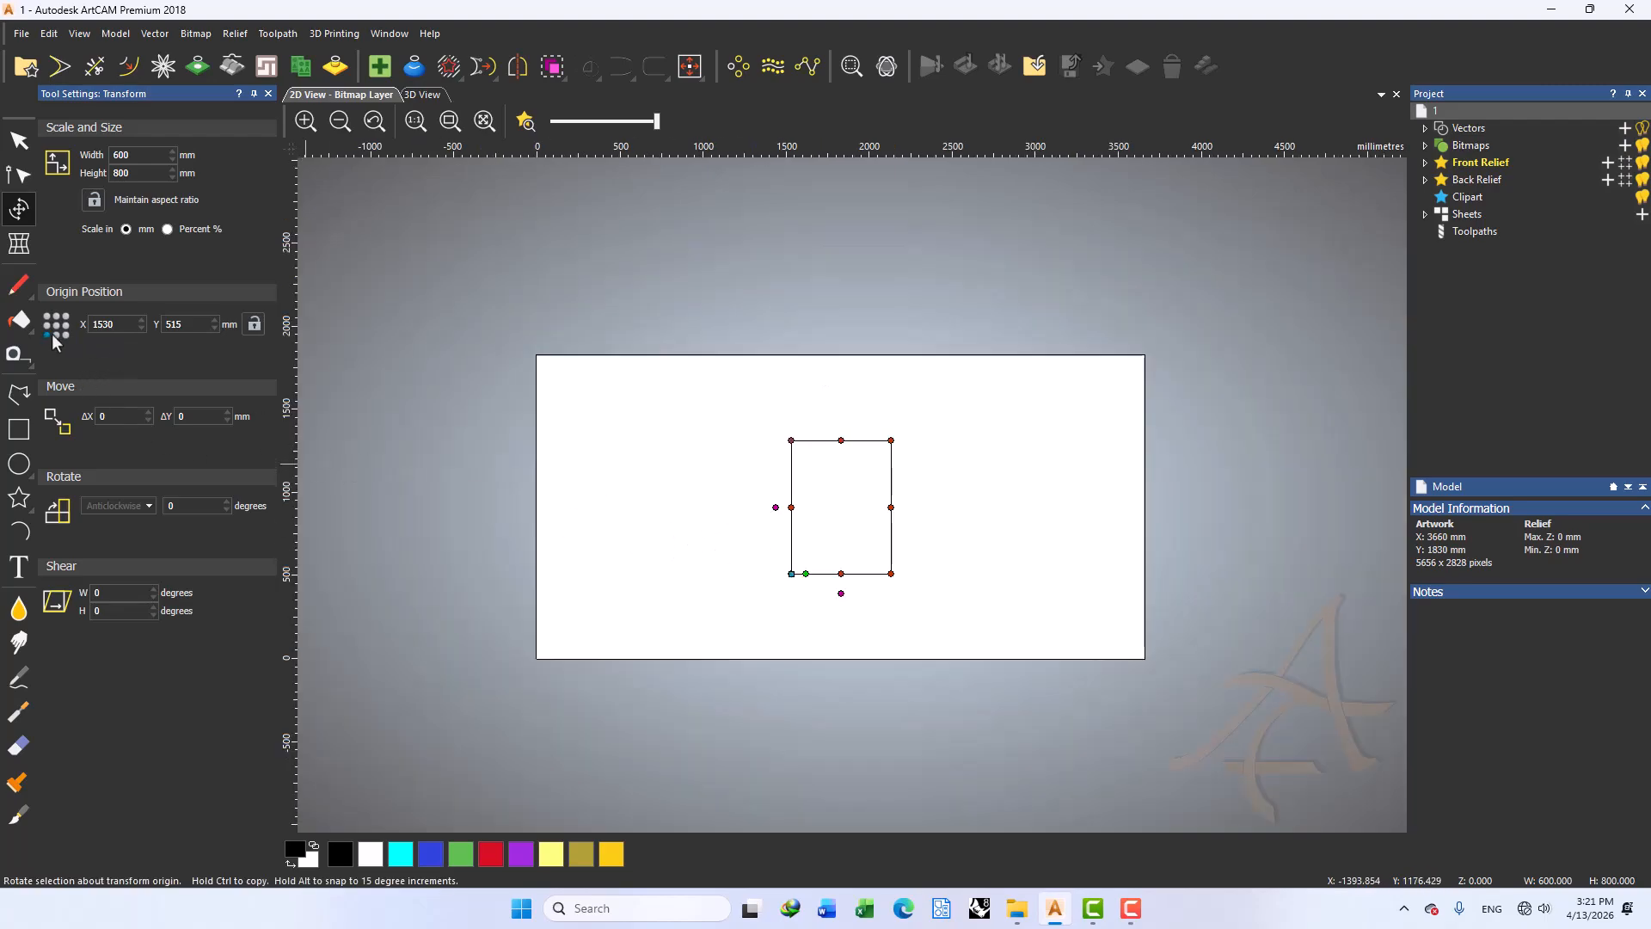
{"action": "double_click", "coordinate": [129, 326]}
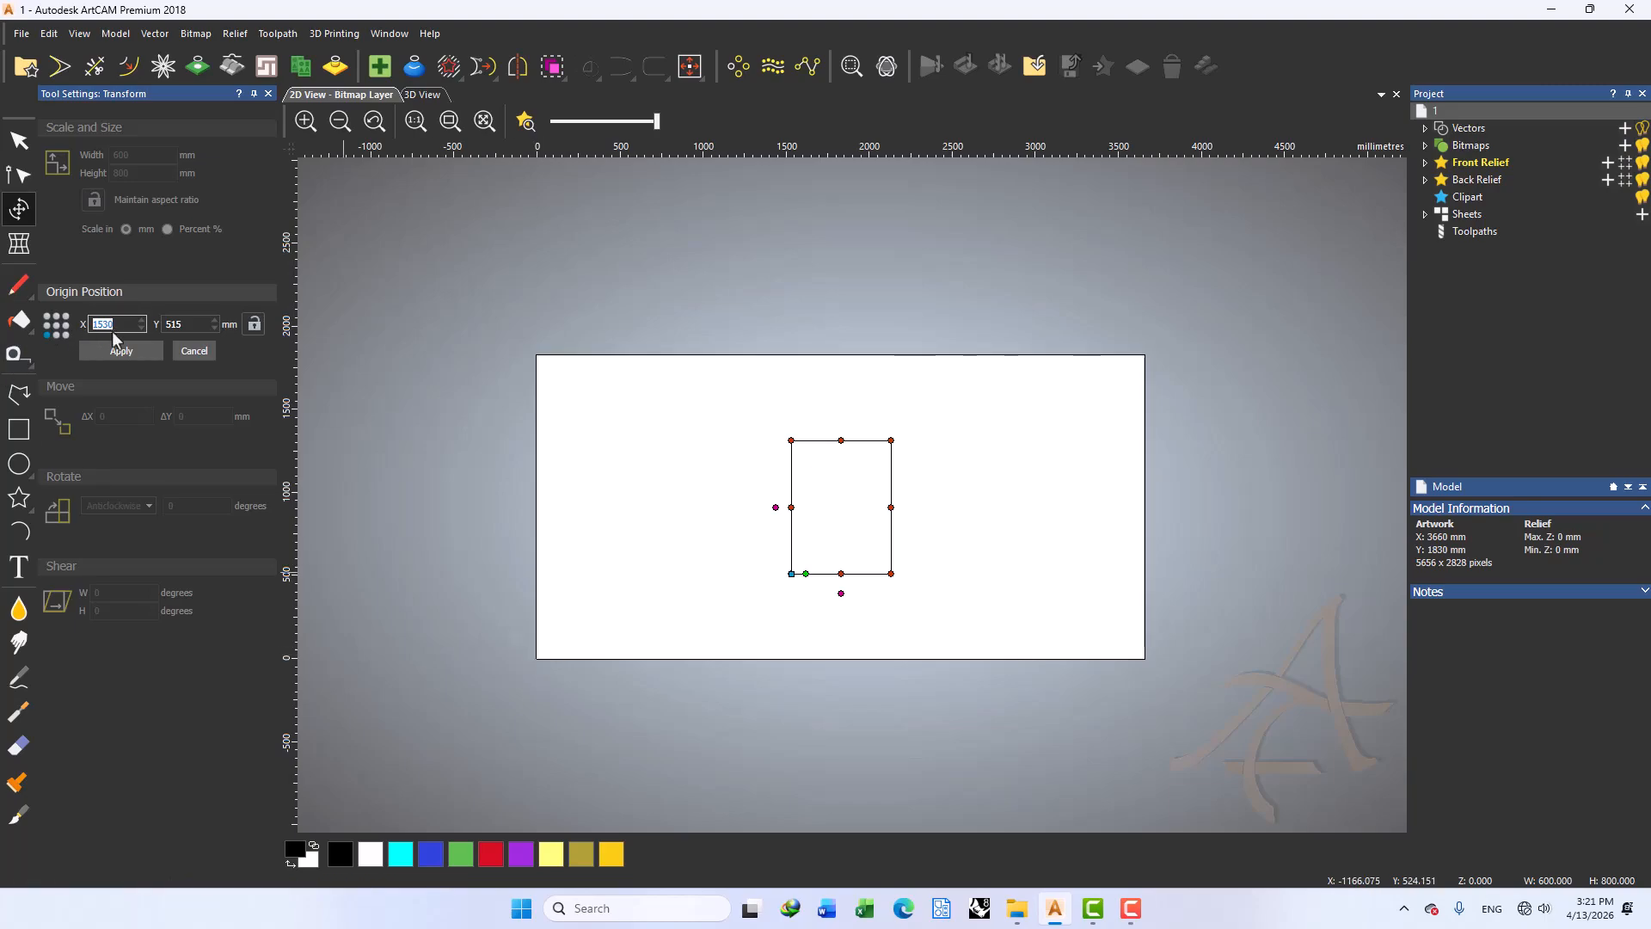
{"action": "type", "text": "20"}
{"action": "key", "text": "Tab"}
{"action": "type", "text": "20"}
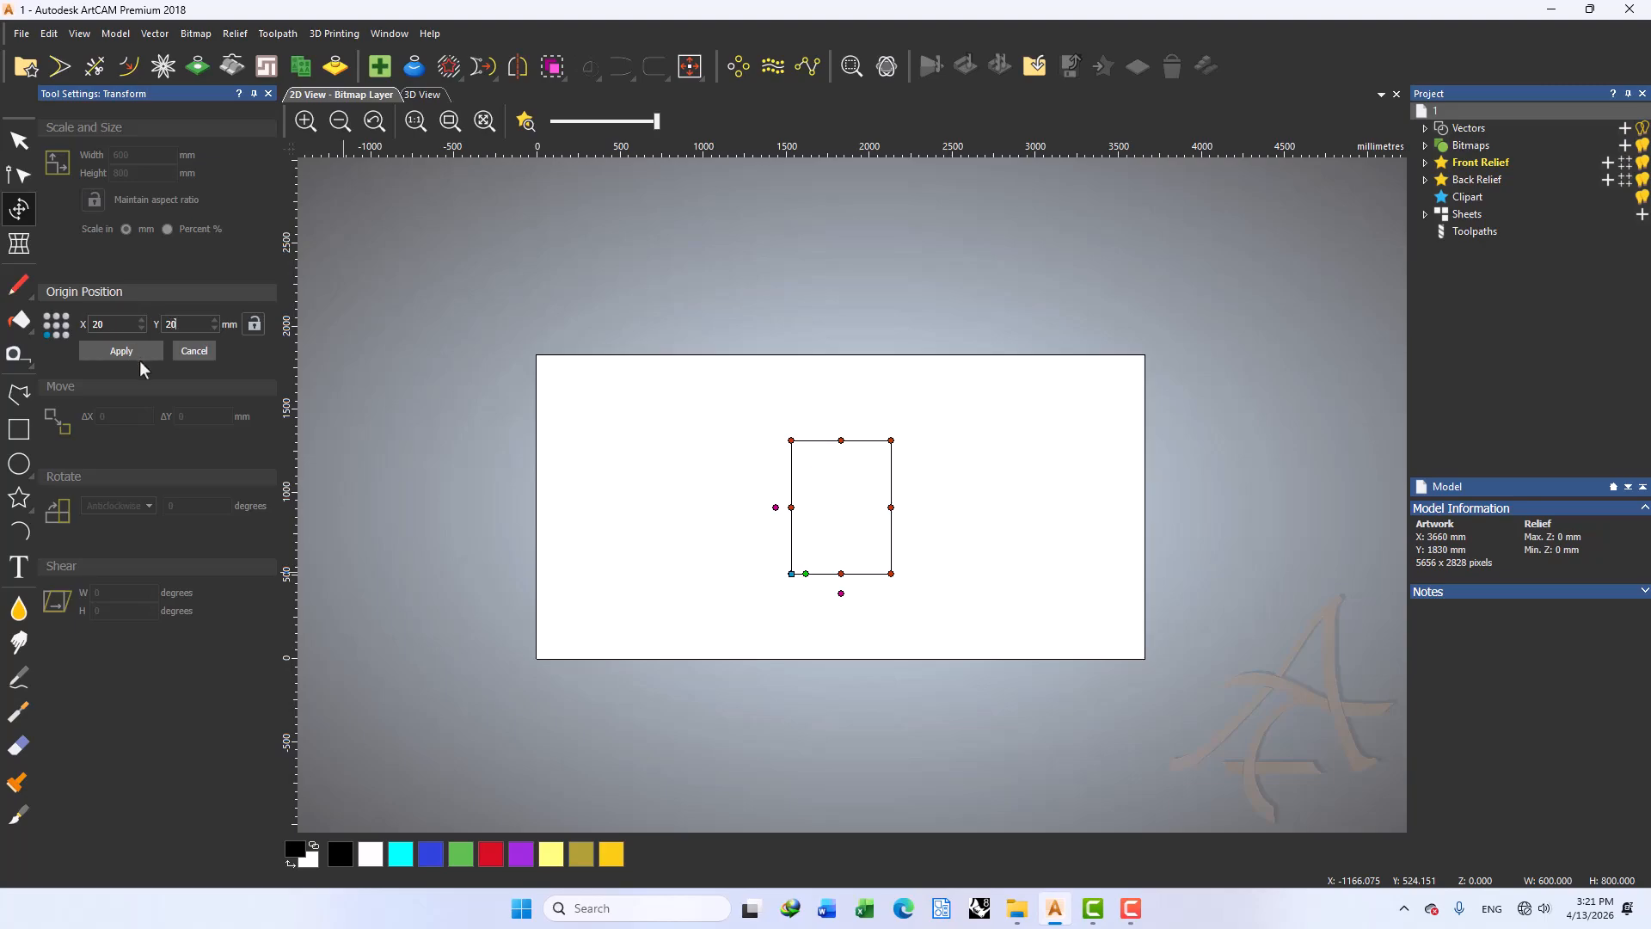
{"action": "left_click", "coordinate": [137, 352]}
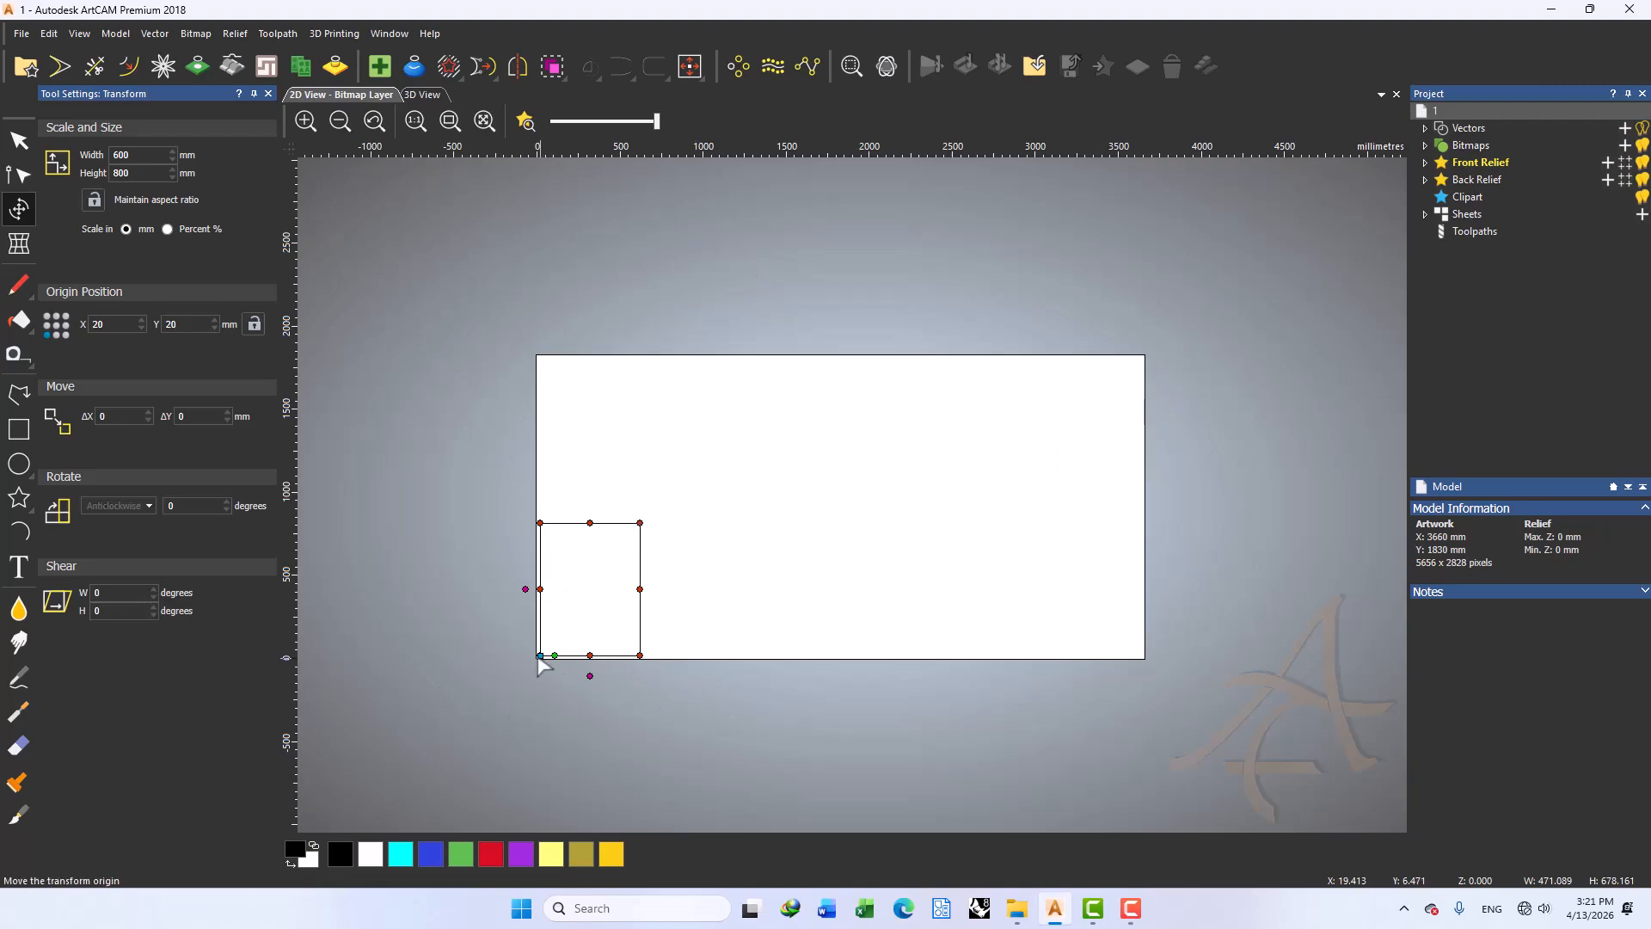
Examine the rectangle's offset from the artwork's origin corner in the 3D view
{"action": "scroll", "coordinate": [536, 664], "scroll_direction": "up", "scroll_amount": 2}
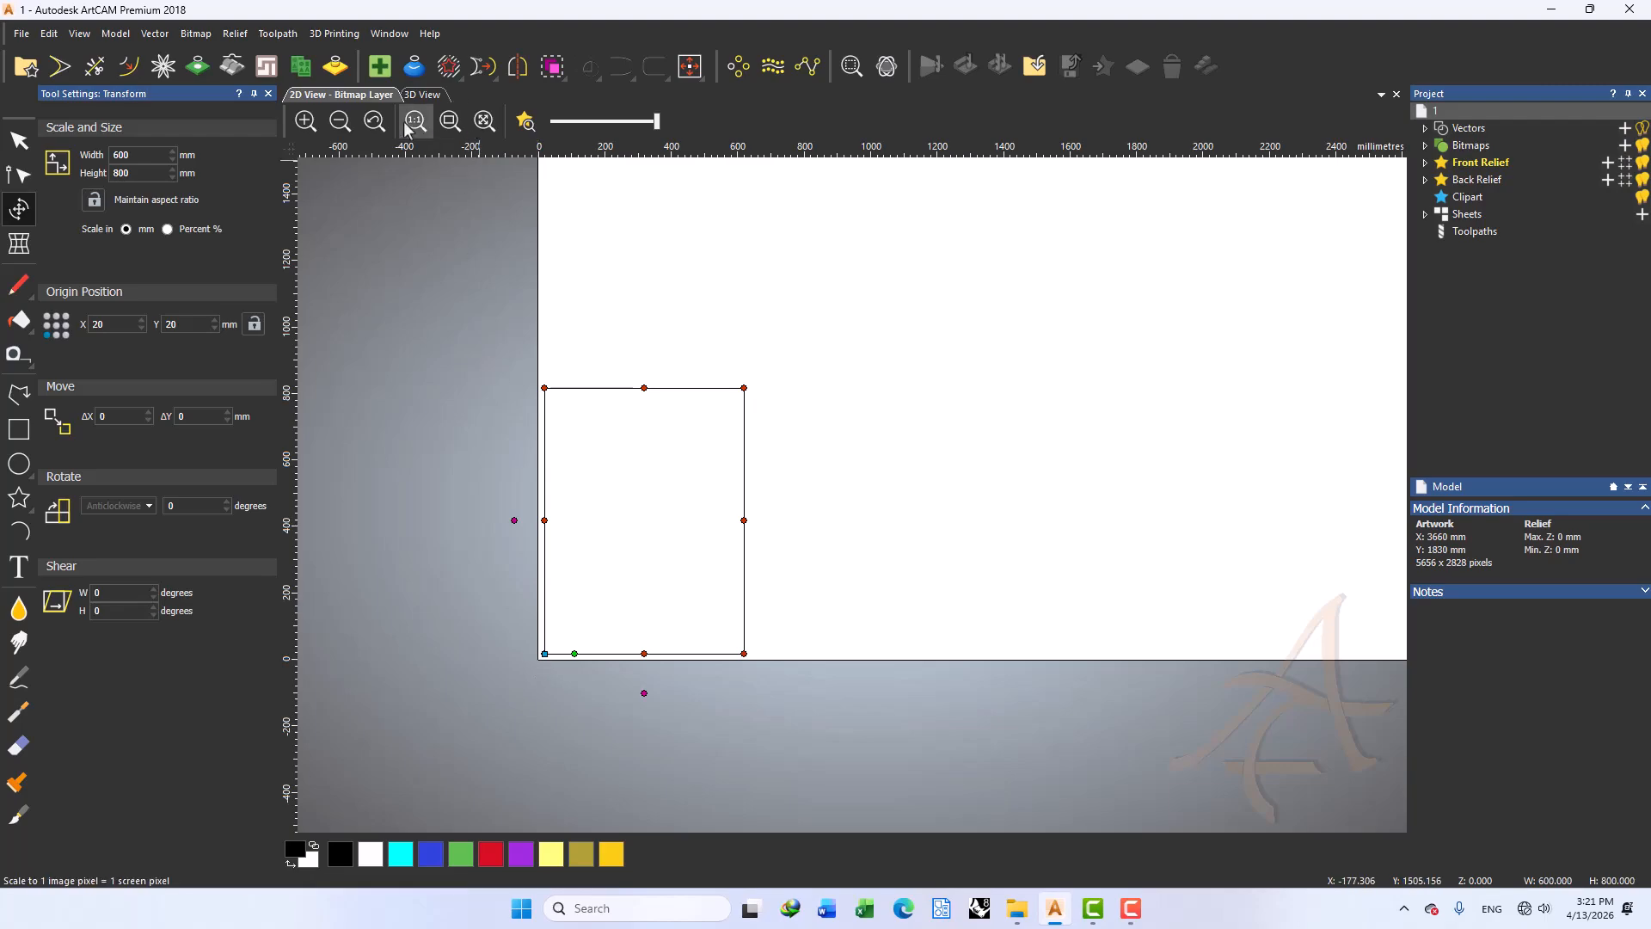
{"action": "left_click", "coordinate": [423, 95]}
{"action": "scroll", "coordinate": [1165, 655], "scroll_direction": "up", "scroll_amount": 5}
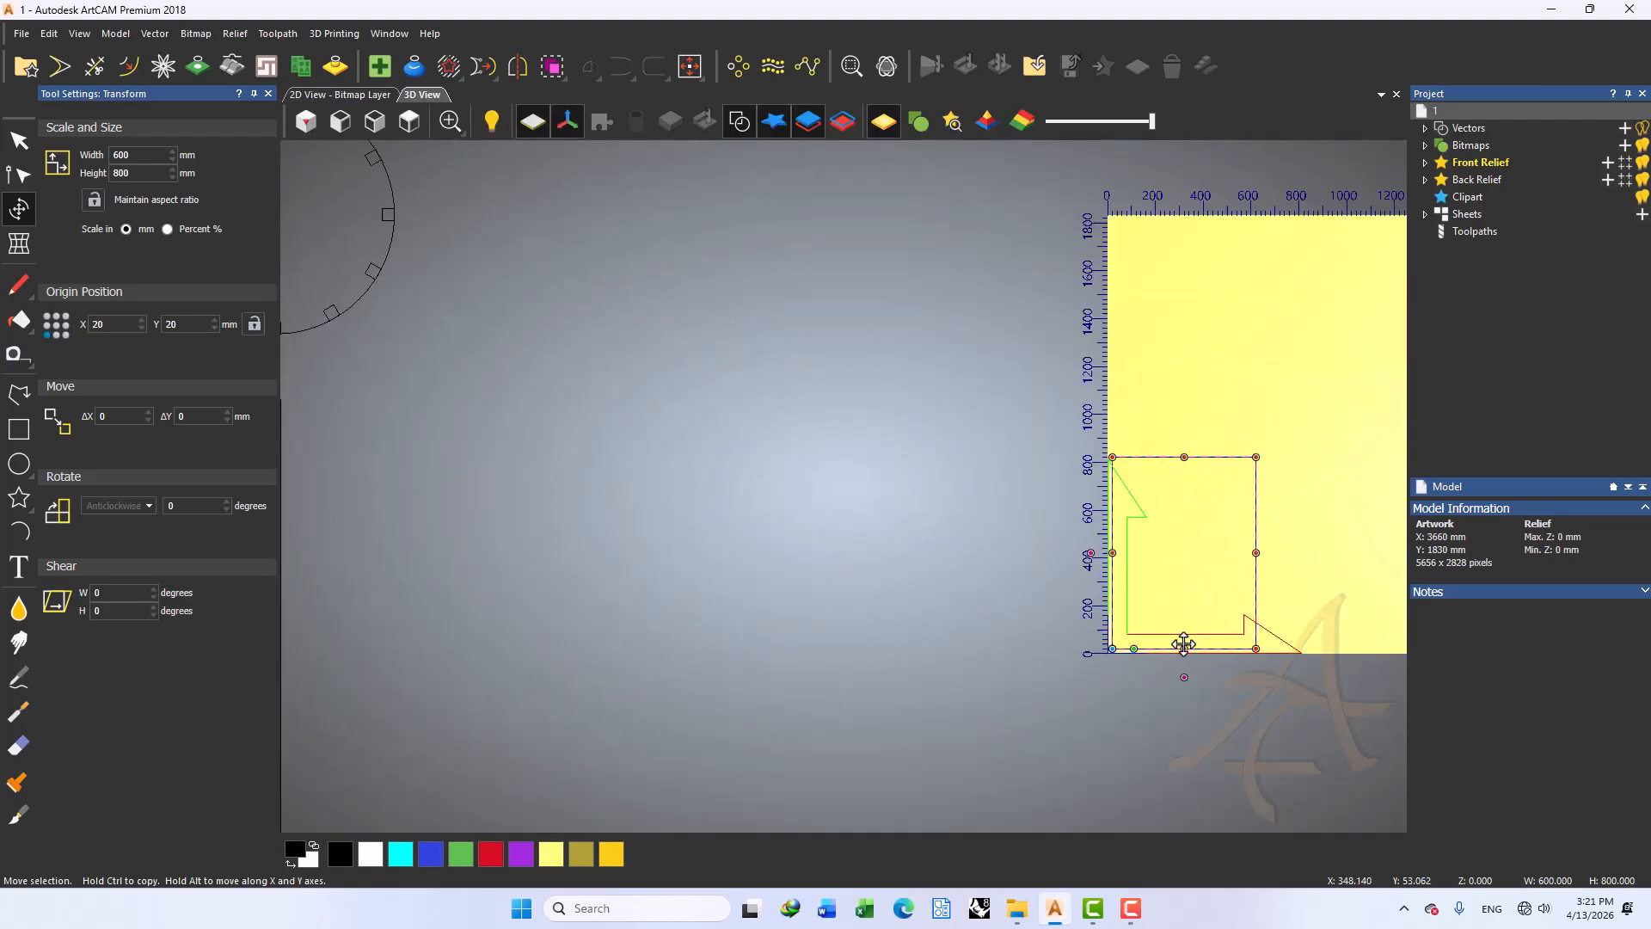
{"action": "scroll", "coordinate": [1071, 648], "scroll_direction": "down", "scroll_amount": 2}
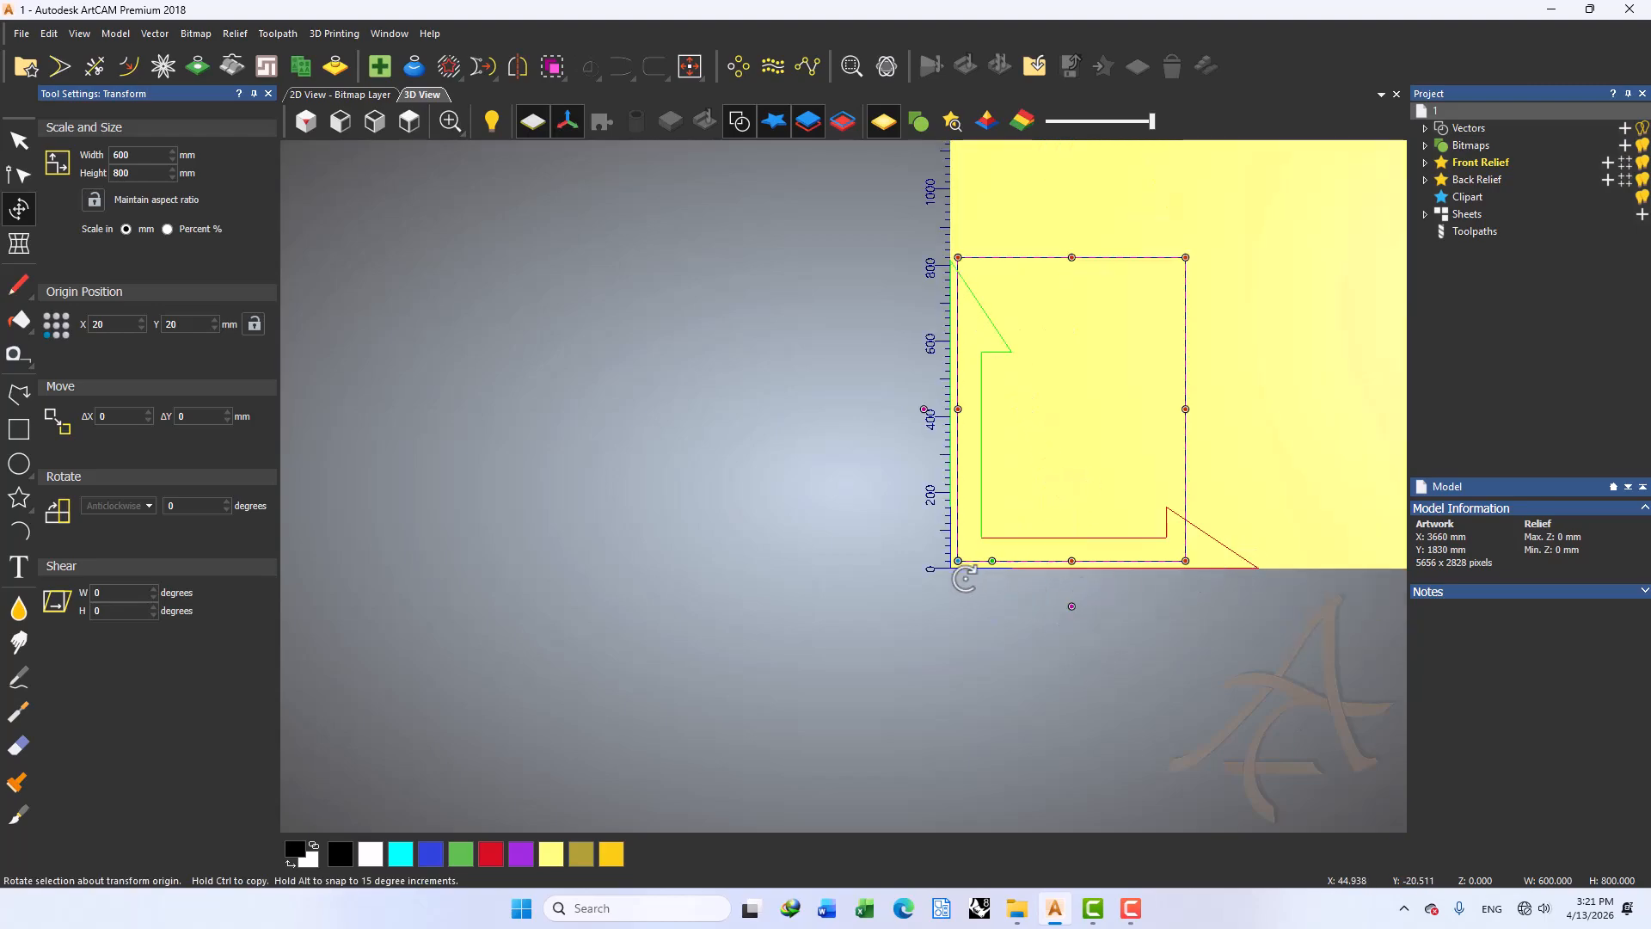
Compare the rectangle's origin coordinates at its centre, upper-right corner and lower-left corner
{"action": "left_click", "coordinate": [57, 324]}
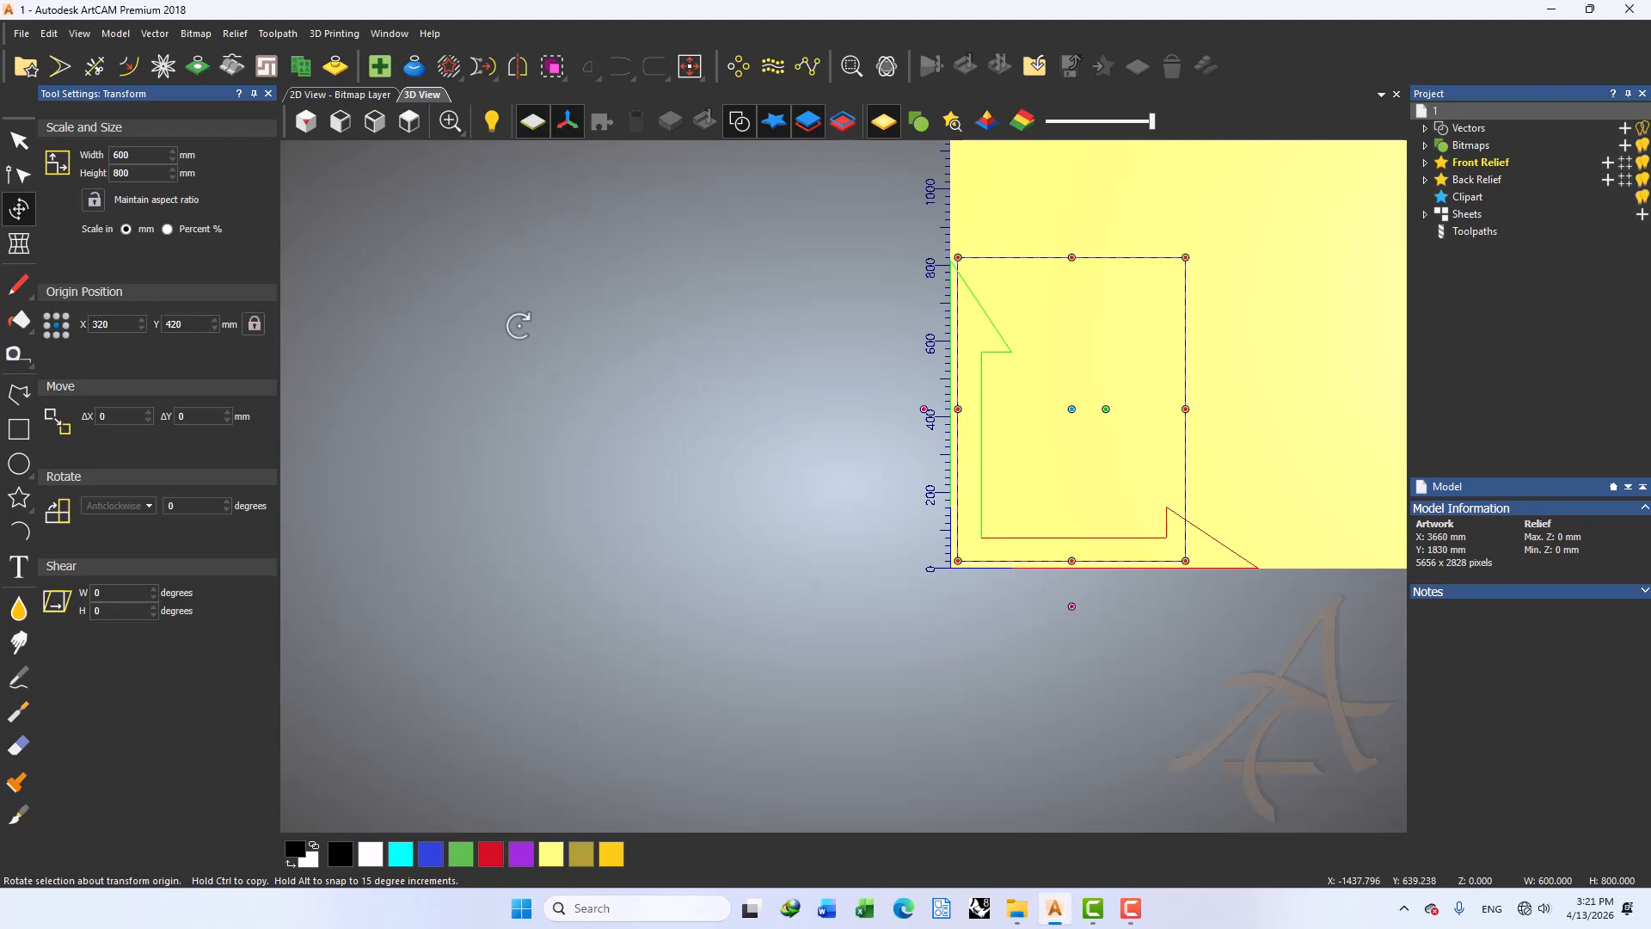
{"action": "left_click", "coordinate": [1107, 411]}
{"action": "left_click", "coordinate": [65, 316]}
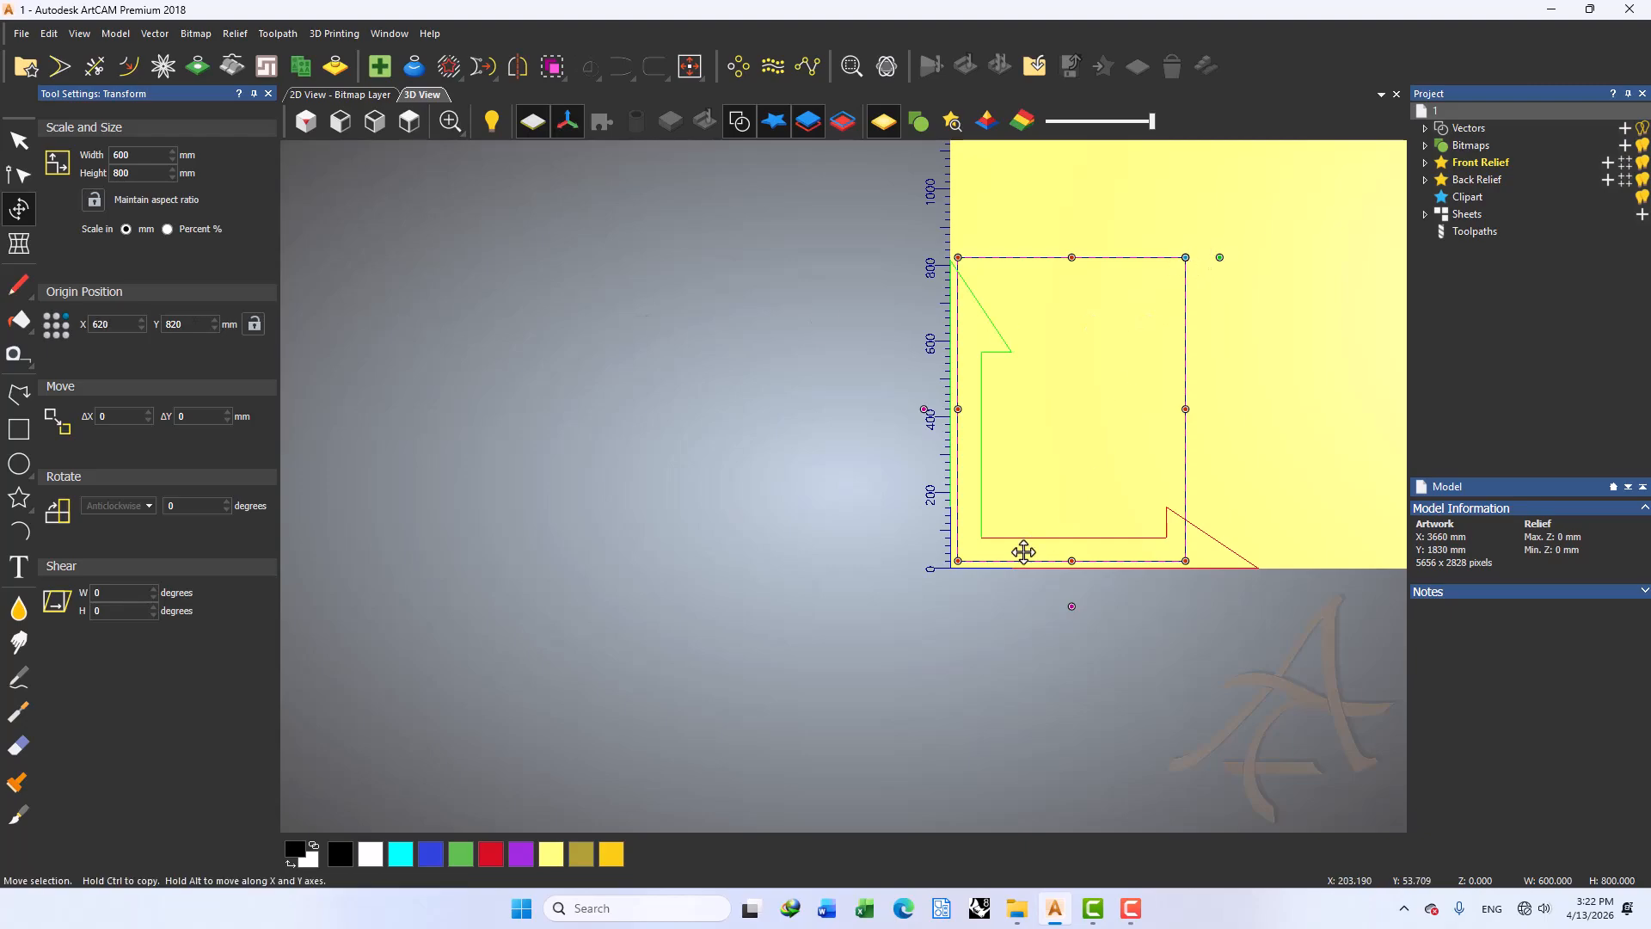
{"action": "left_click", "coordinate": [47, 334]}
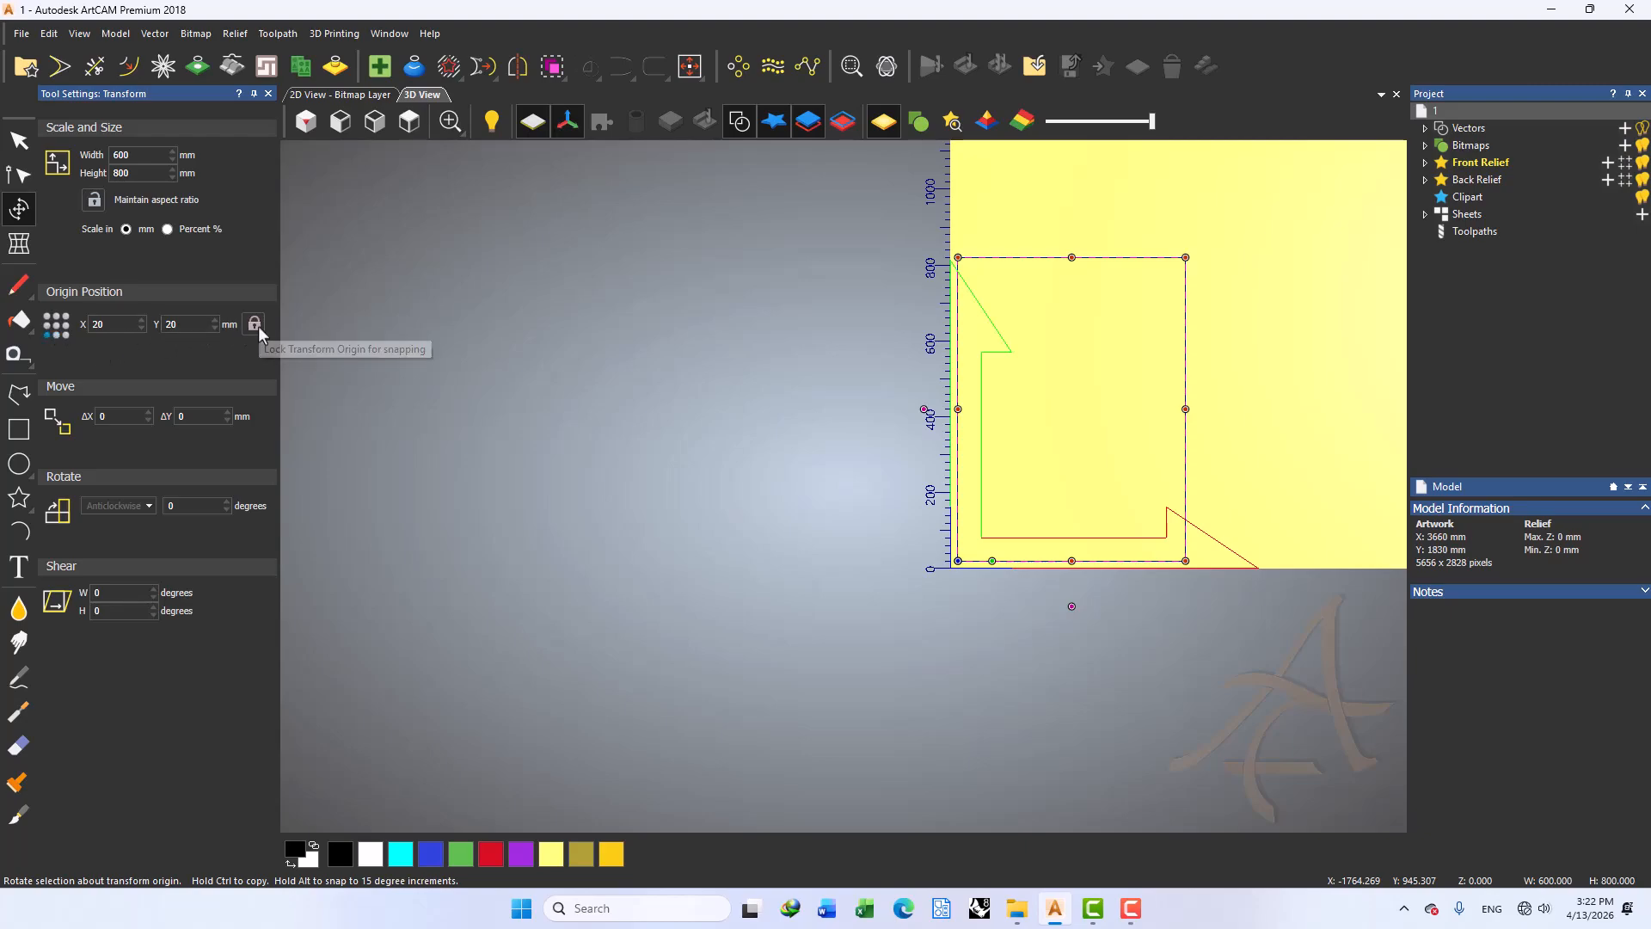
Move the rectangle so its lower-left corner lies at X 300 mm, Y 300 mm
{"action": "double_click", "coordinate": [90, 326]}
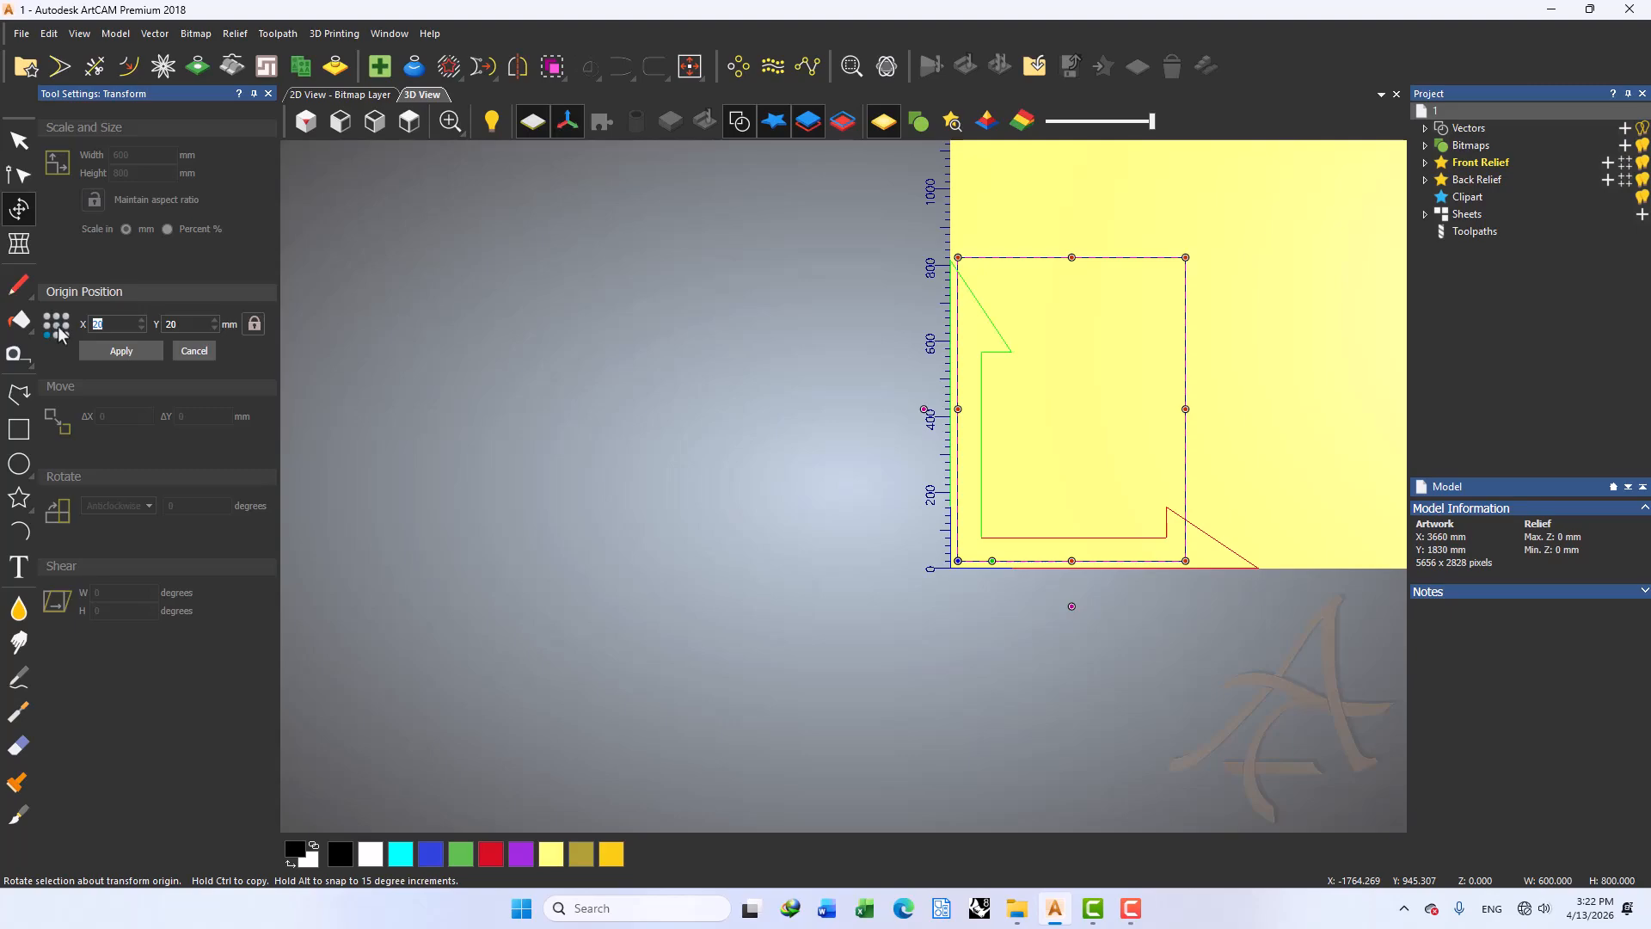
{"action": "type", "text": "300"}
{"action": "left_click", "coordinate": [137, 349]}
{"action": "double_click", "coordinate": [171, 324]}
{"action": "type", "text": "3"}
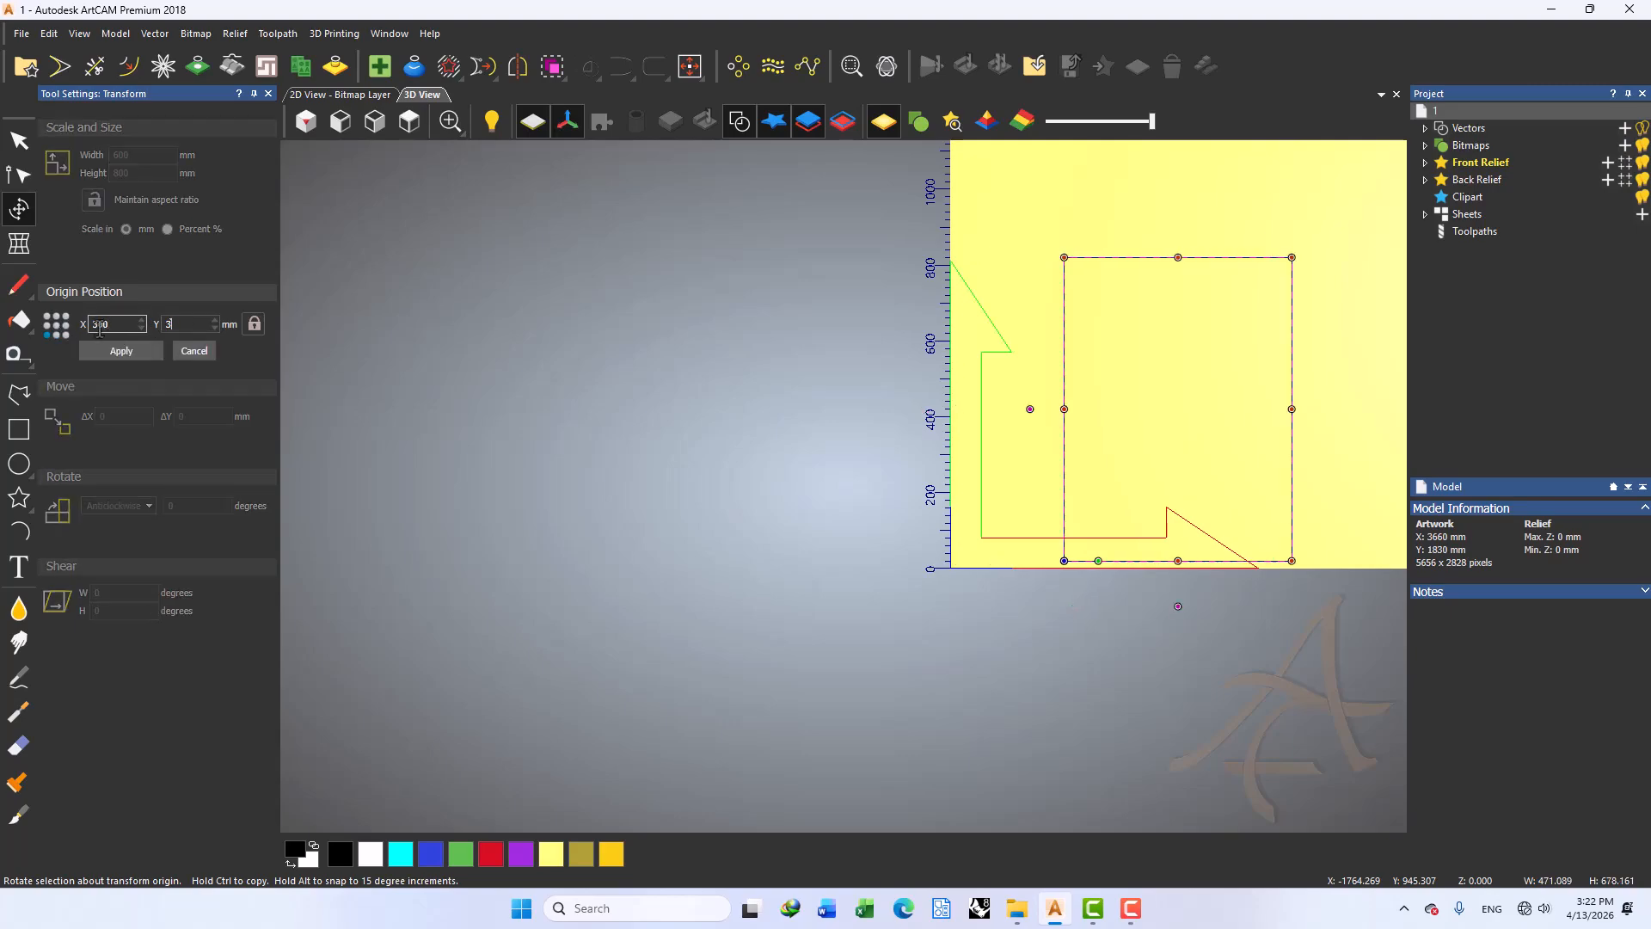
{"action": "type", "text": "00"}
{"action": "left_click", "coordinate": [133, 352]}
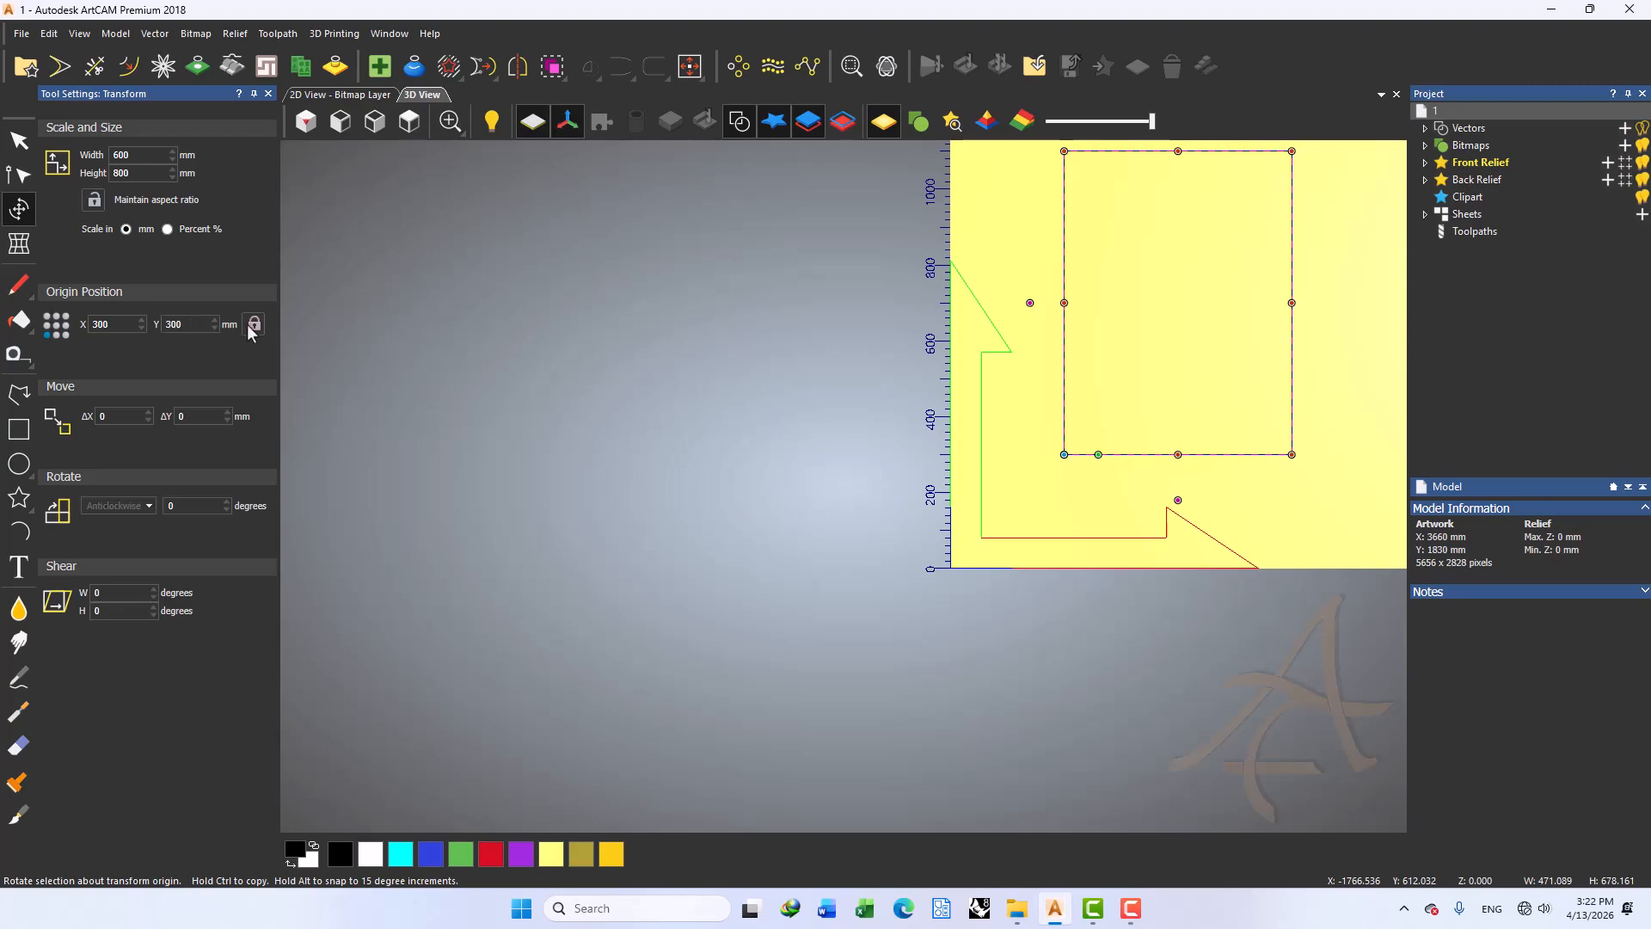
Set the Y position of the rectangle's lower-left corner to 200 mm
{"action": "double_click", "coordinate": [186, 327]}
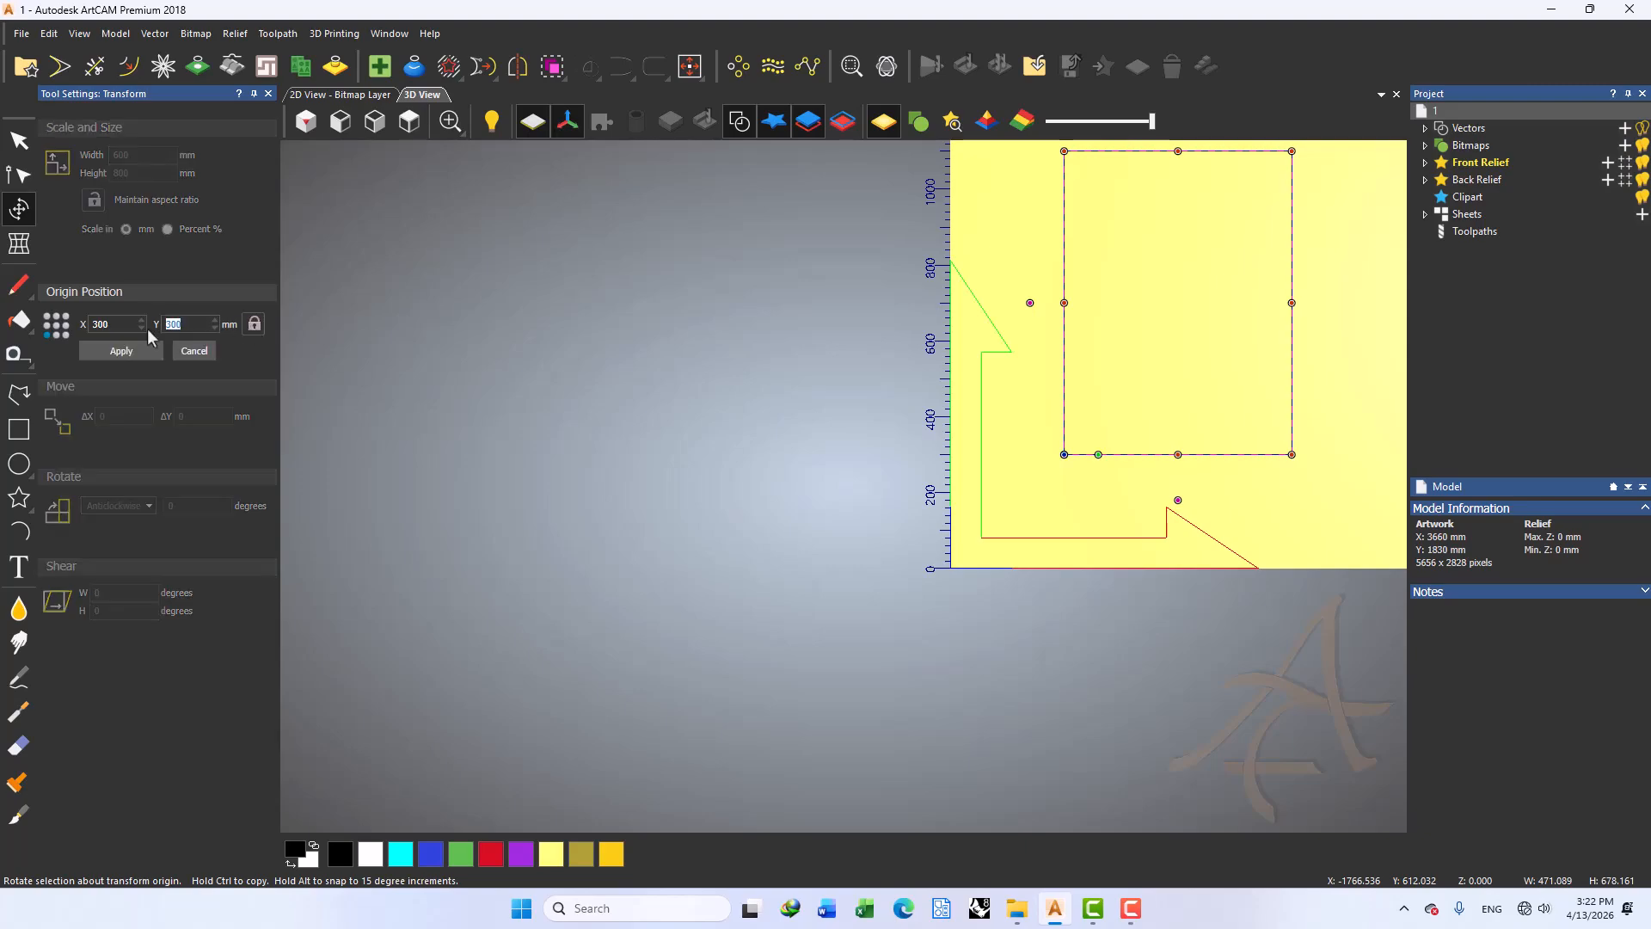
{"action": "type", "text": "3"}
{"action": "key", "text": "BackSpace"}
{"action": "type", "text": "200"}
{"action": "key", "text": "Return"}
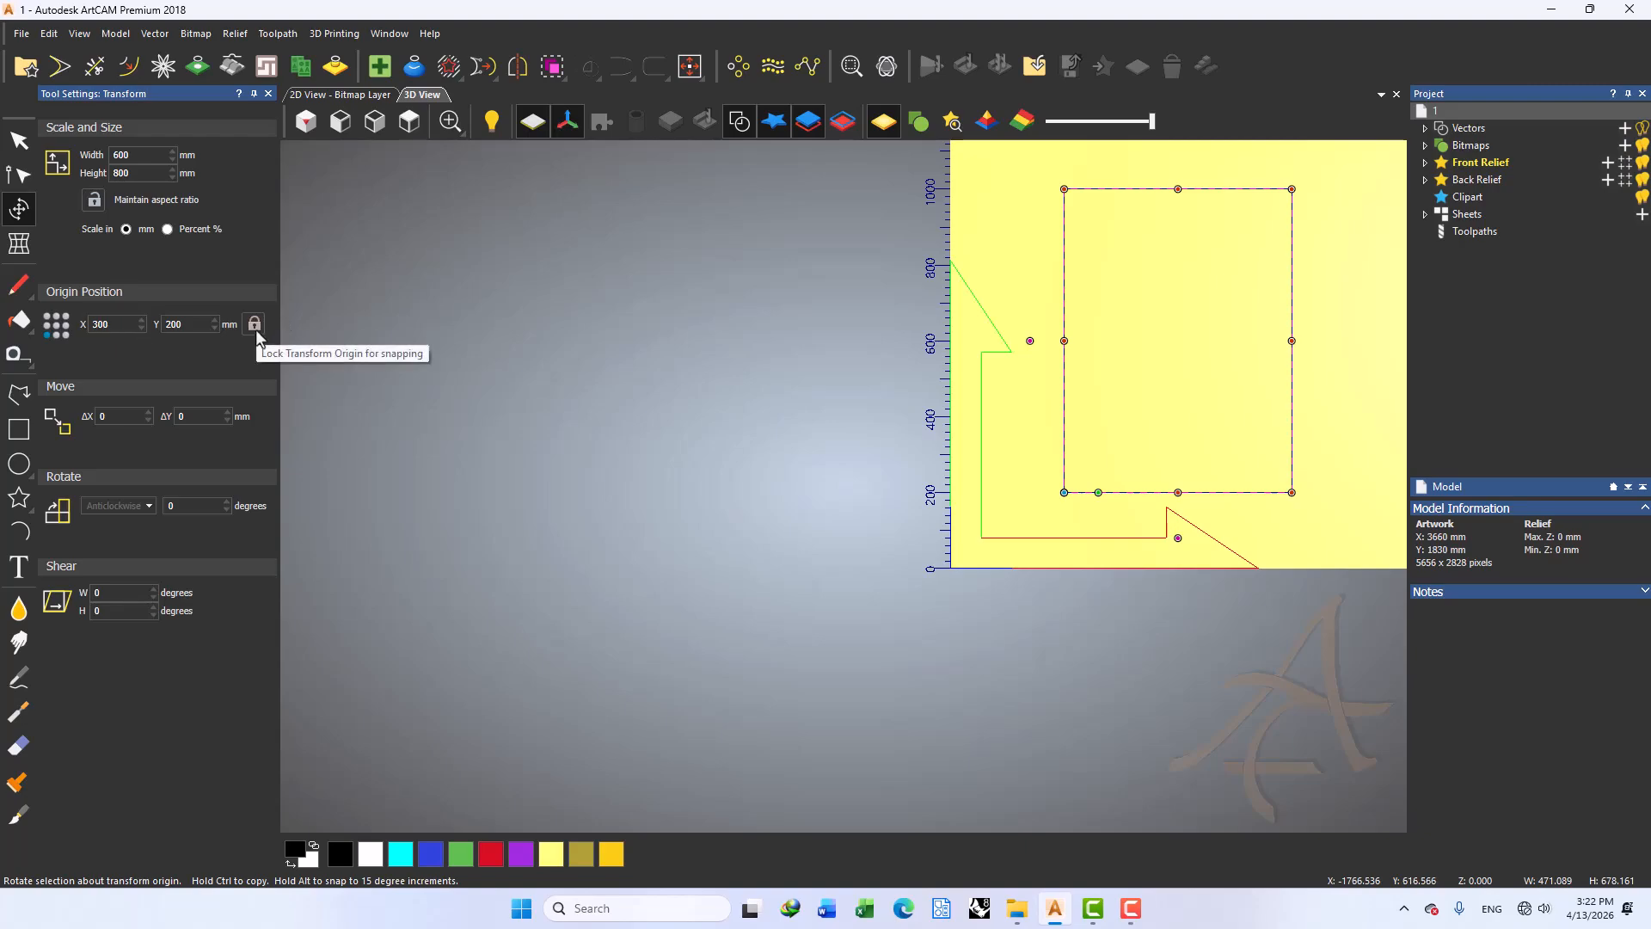
Move the rectangle so its lower-left corner lies at X 20 mm, Y 20 mm
{"action": "double_click", "coordinate": [99, 324]}
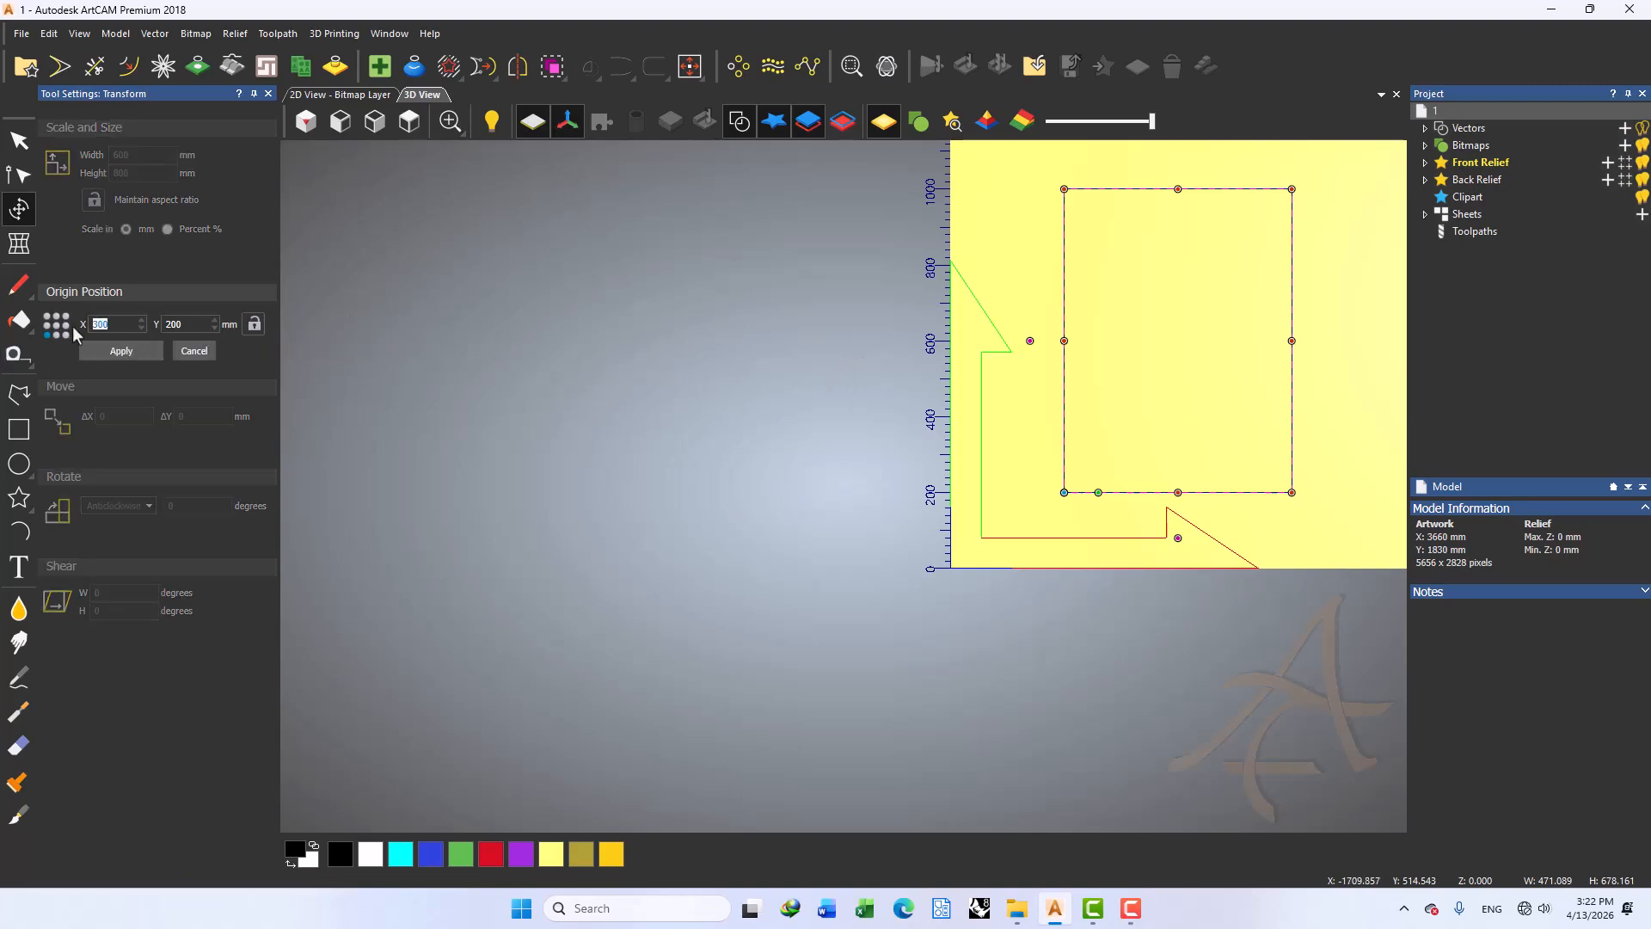
{"action": "type", "text": "20"}
{"action": "key", "text": "Tab"}
{"action": "type", "text": "20"}
{"action": "left_click", "coordinate": [129, 353]}
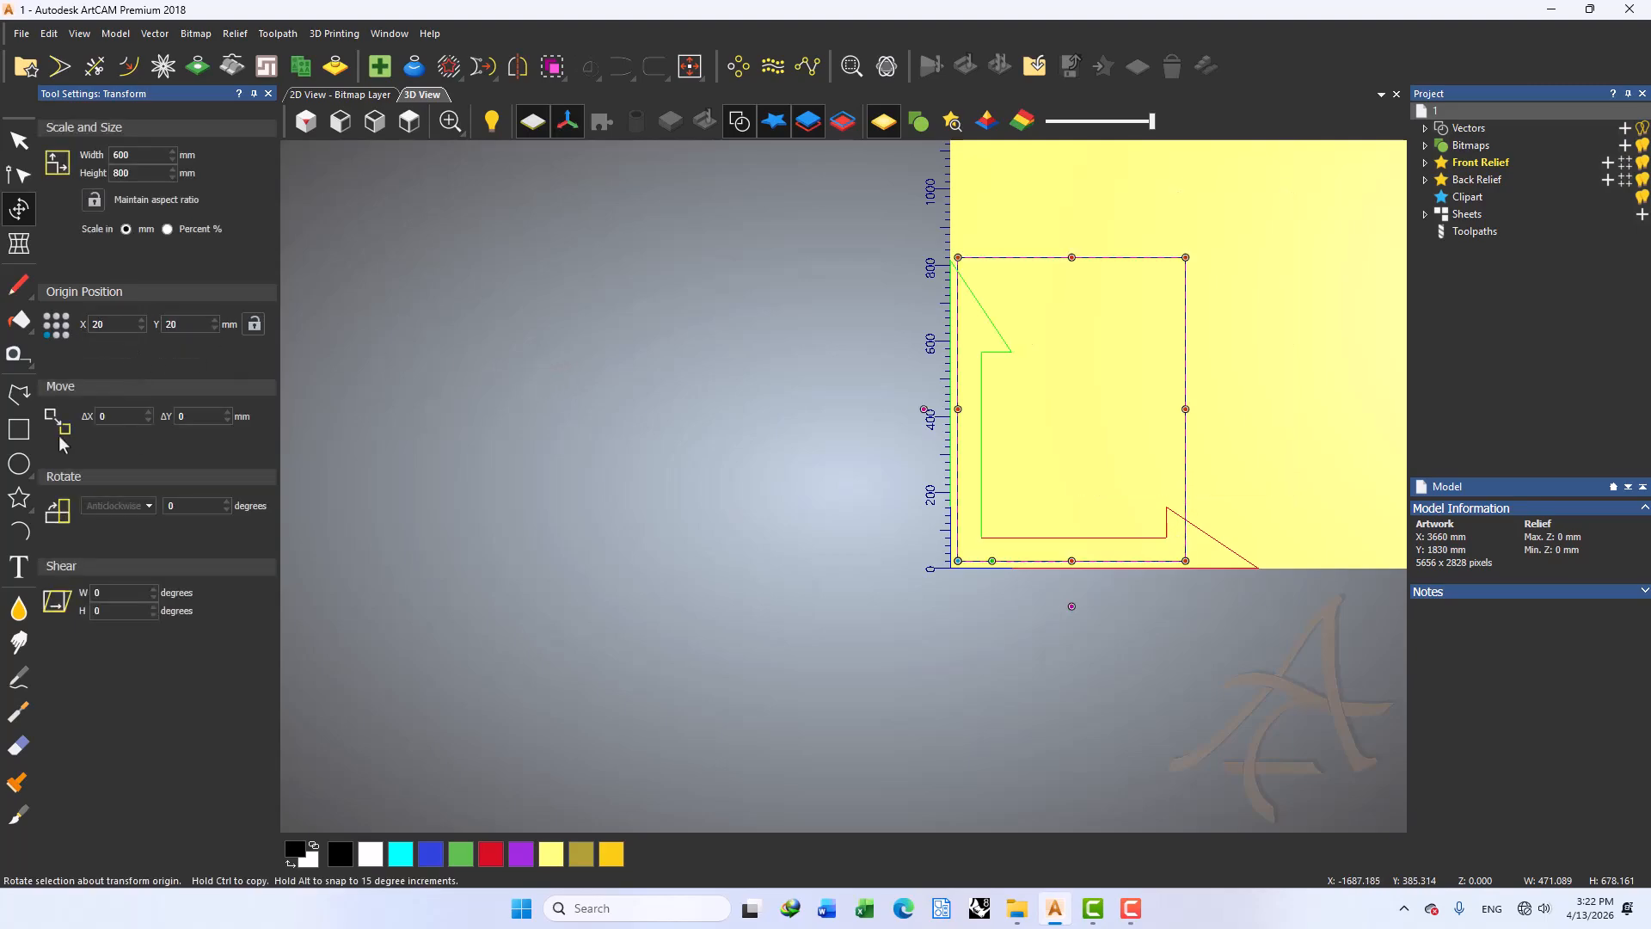
Switch to the 2D view and move the rectangle by 300 mm along X
{"action": "scroll", "coordinate": [860, 389], "scroll_direction": "down", "scroll_amount": 2}
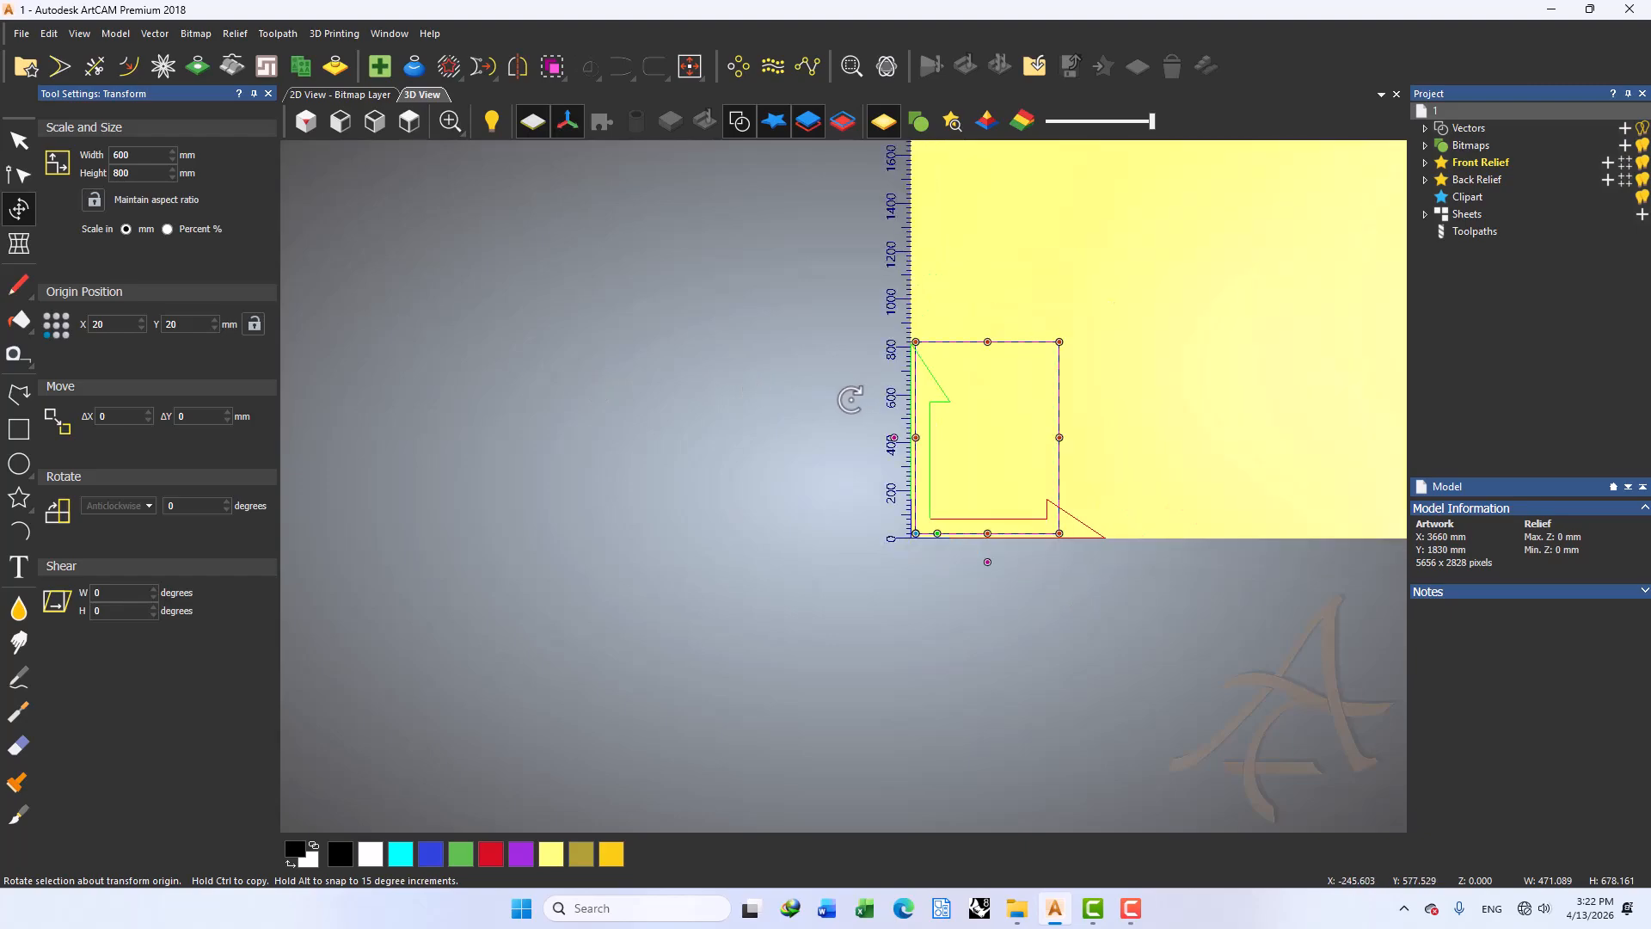
{"action": "left_click", "coordinate": [370, 95]}
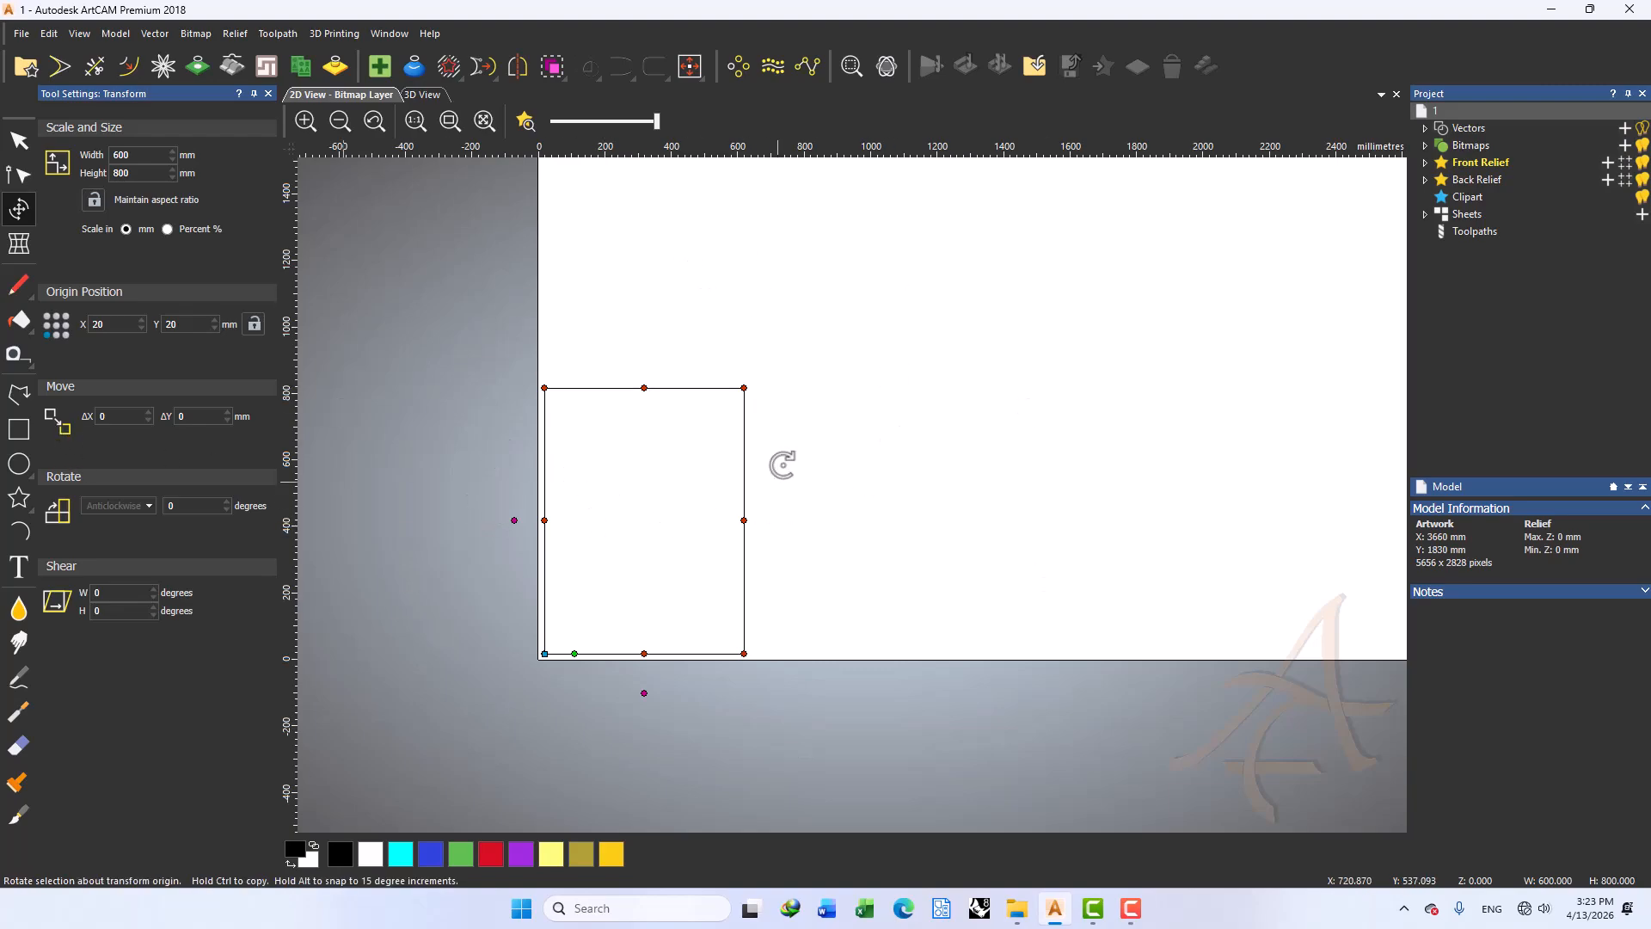
{"action": "left_click", "coordinate": [116, 416]}
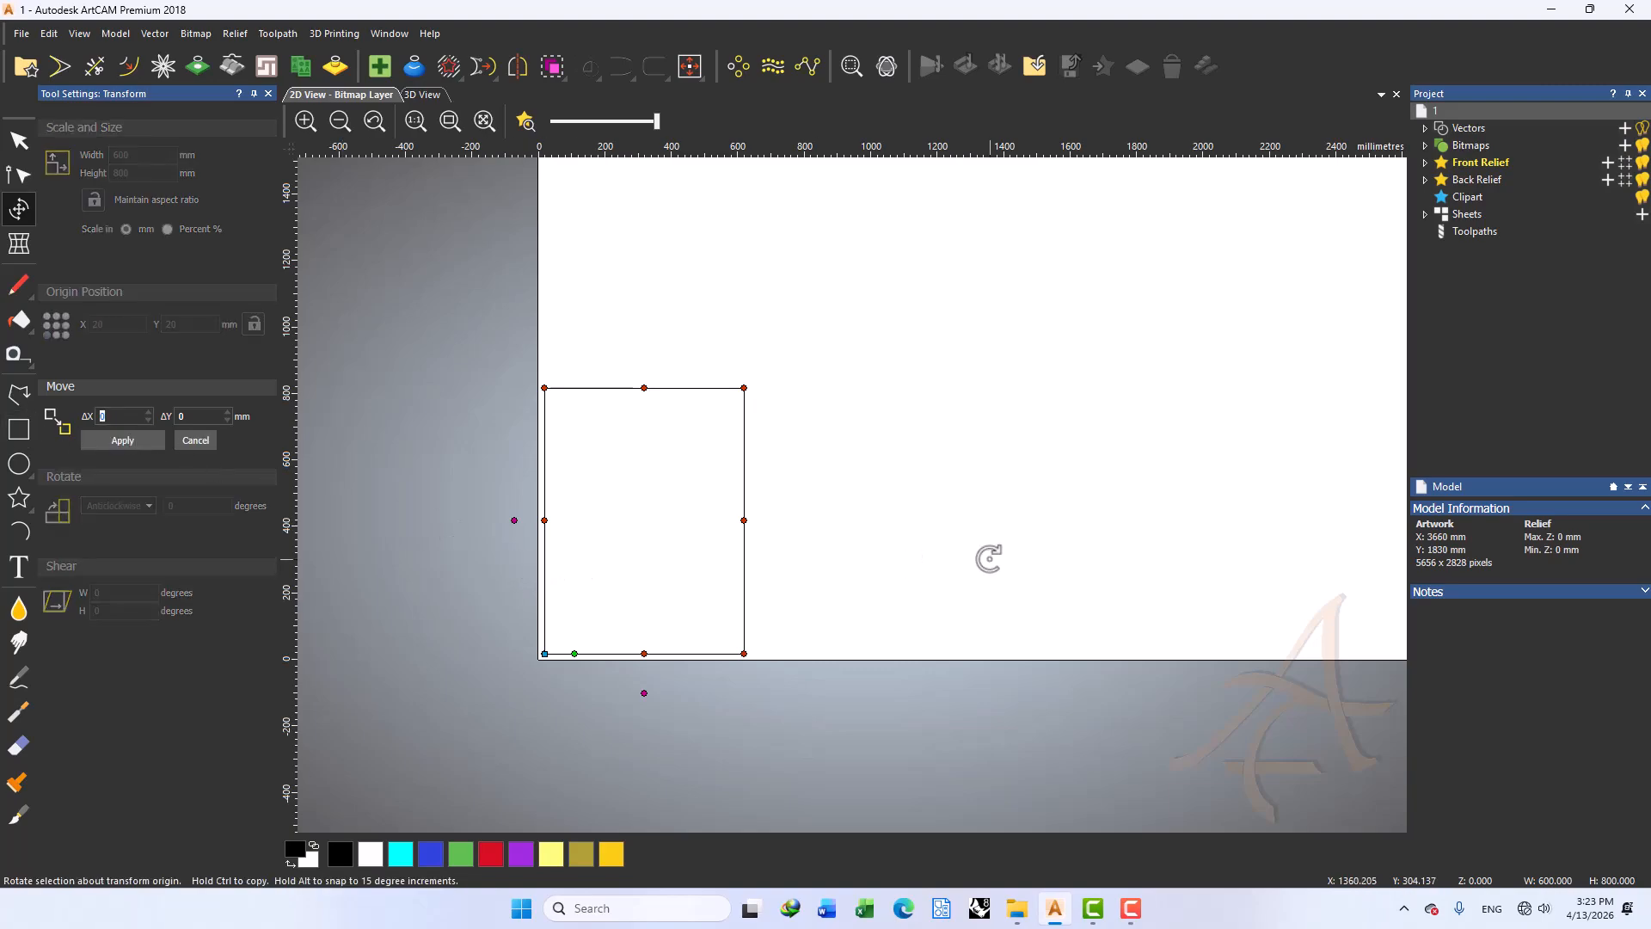
{"action": "type", "text": "300"}
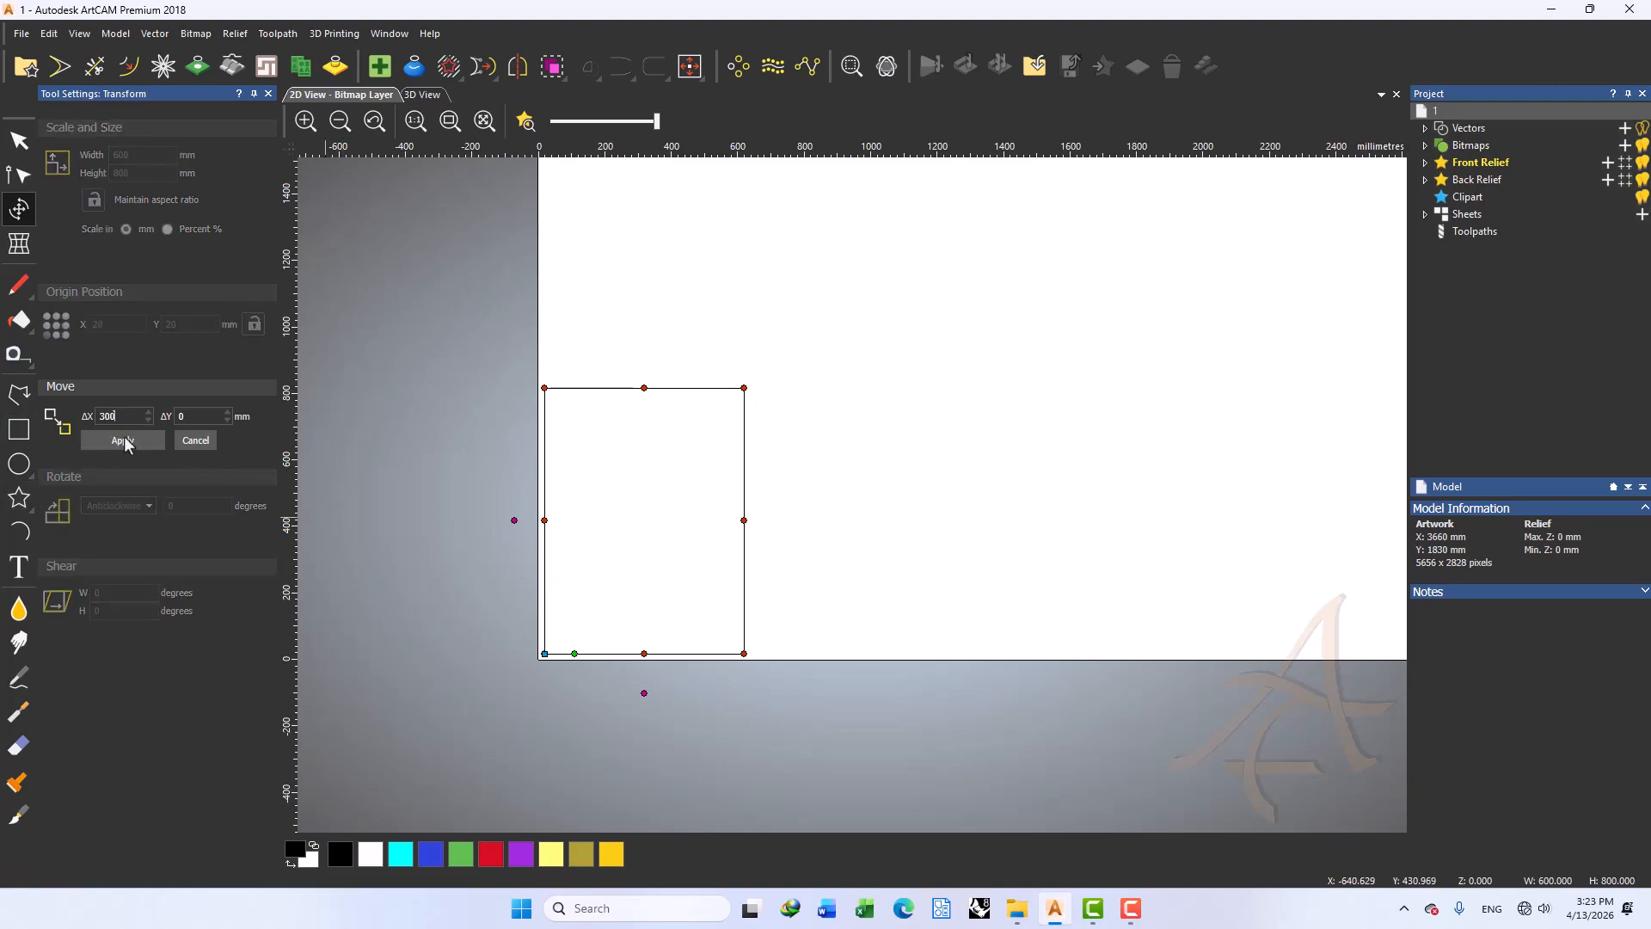
{"action": "left_click", "coordinate": [123, 440]}
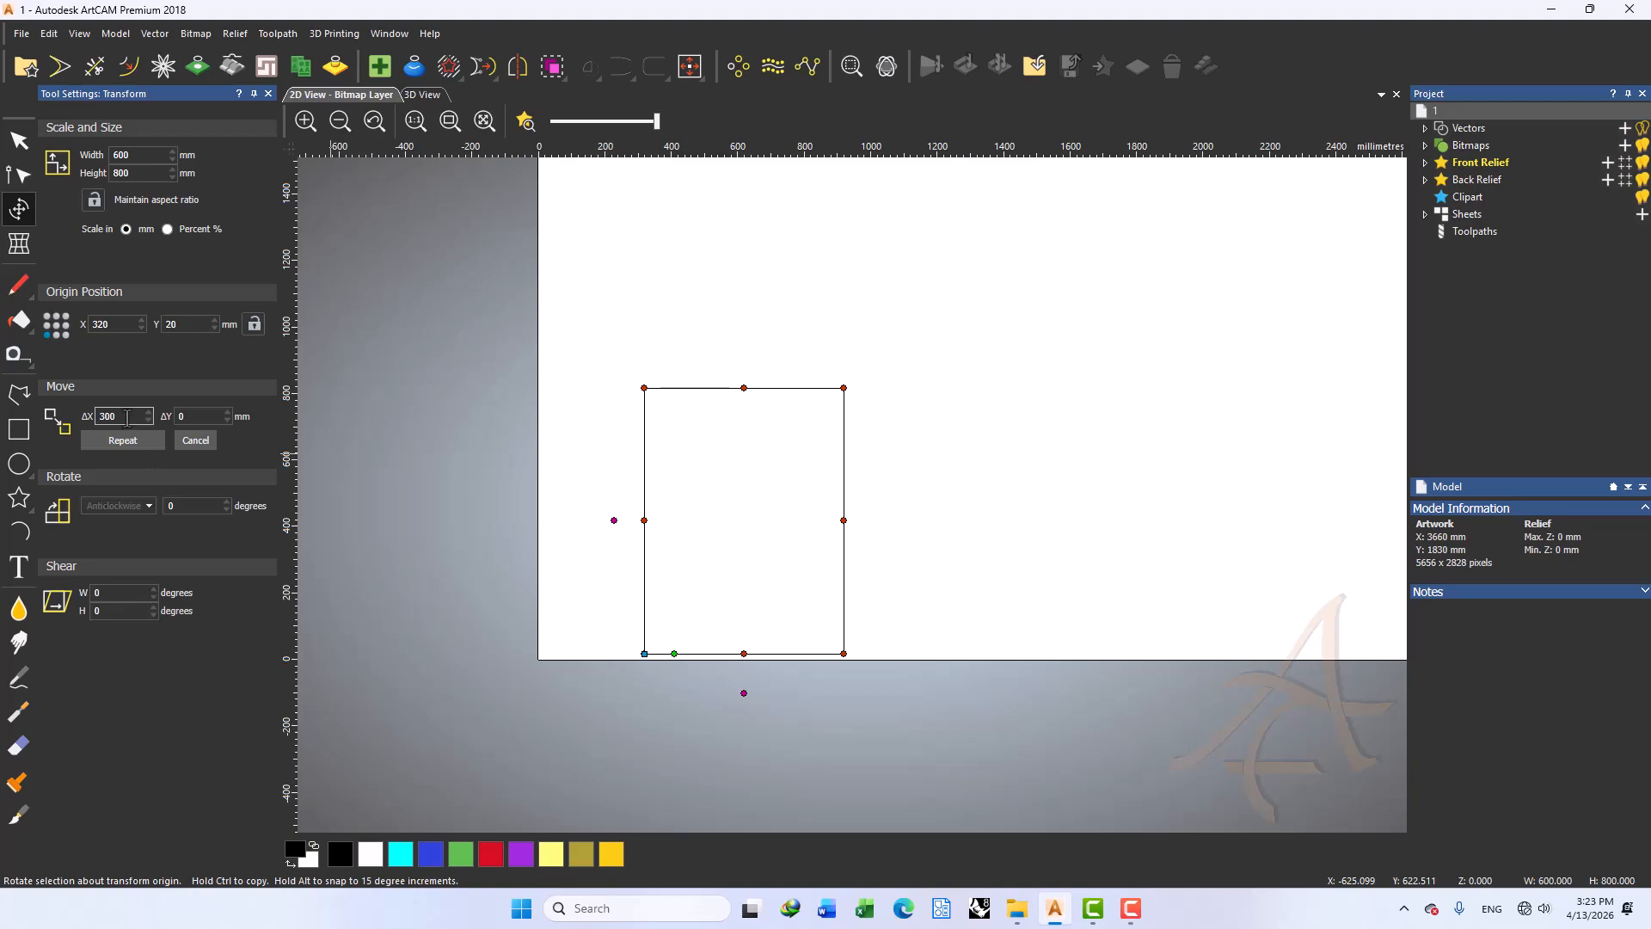
Move the rectangle by 0 mm in X and 200 mm in Y, and repeat the same move once
{"action": "left_click_drag", "start_coordinate": [188, 417], "coordinate": [88, 420]}
{"action": "type", "text": "0"}
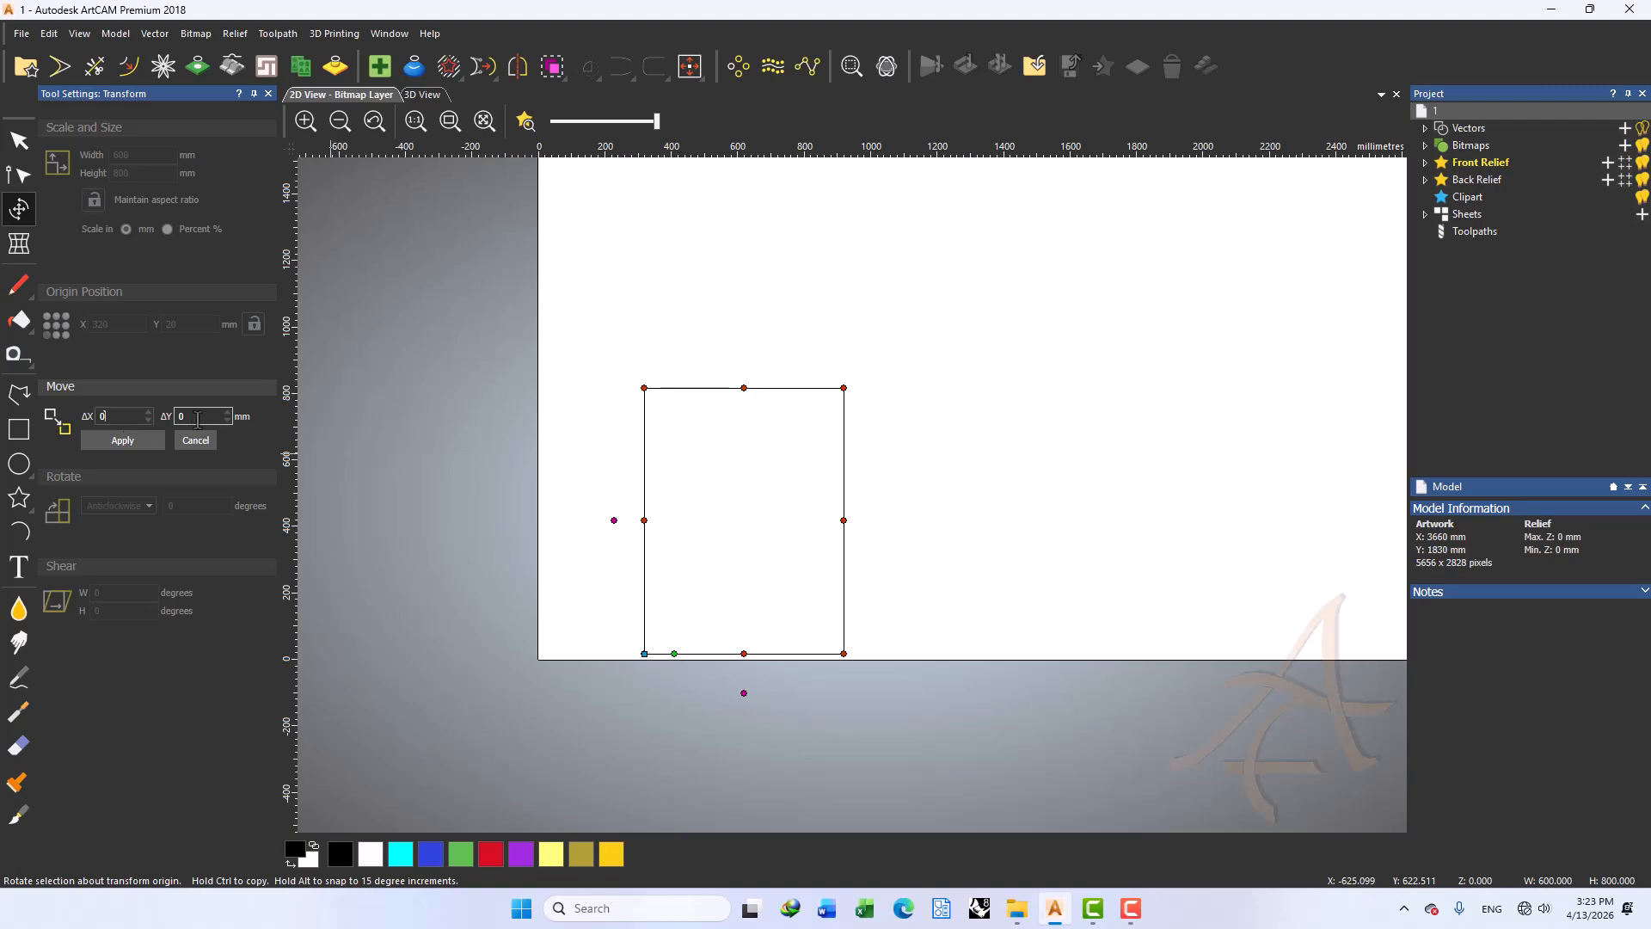
{"action": "left_click_drag", "start_coordinate": [191, 417], "coordinate": [160, 421]}
{"action": "type", "text": "200"}
{"action": "left_click", "coordinate": [138, 440]}
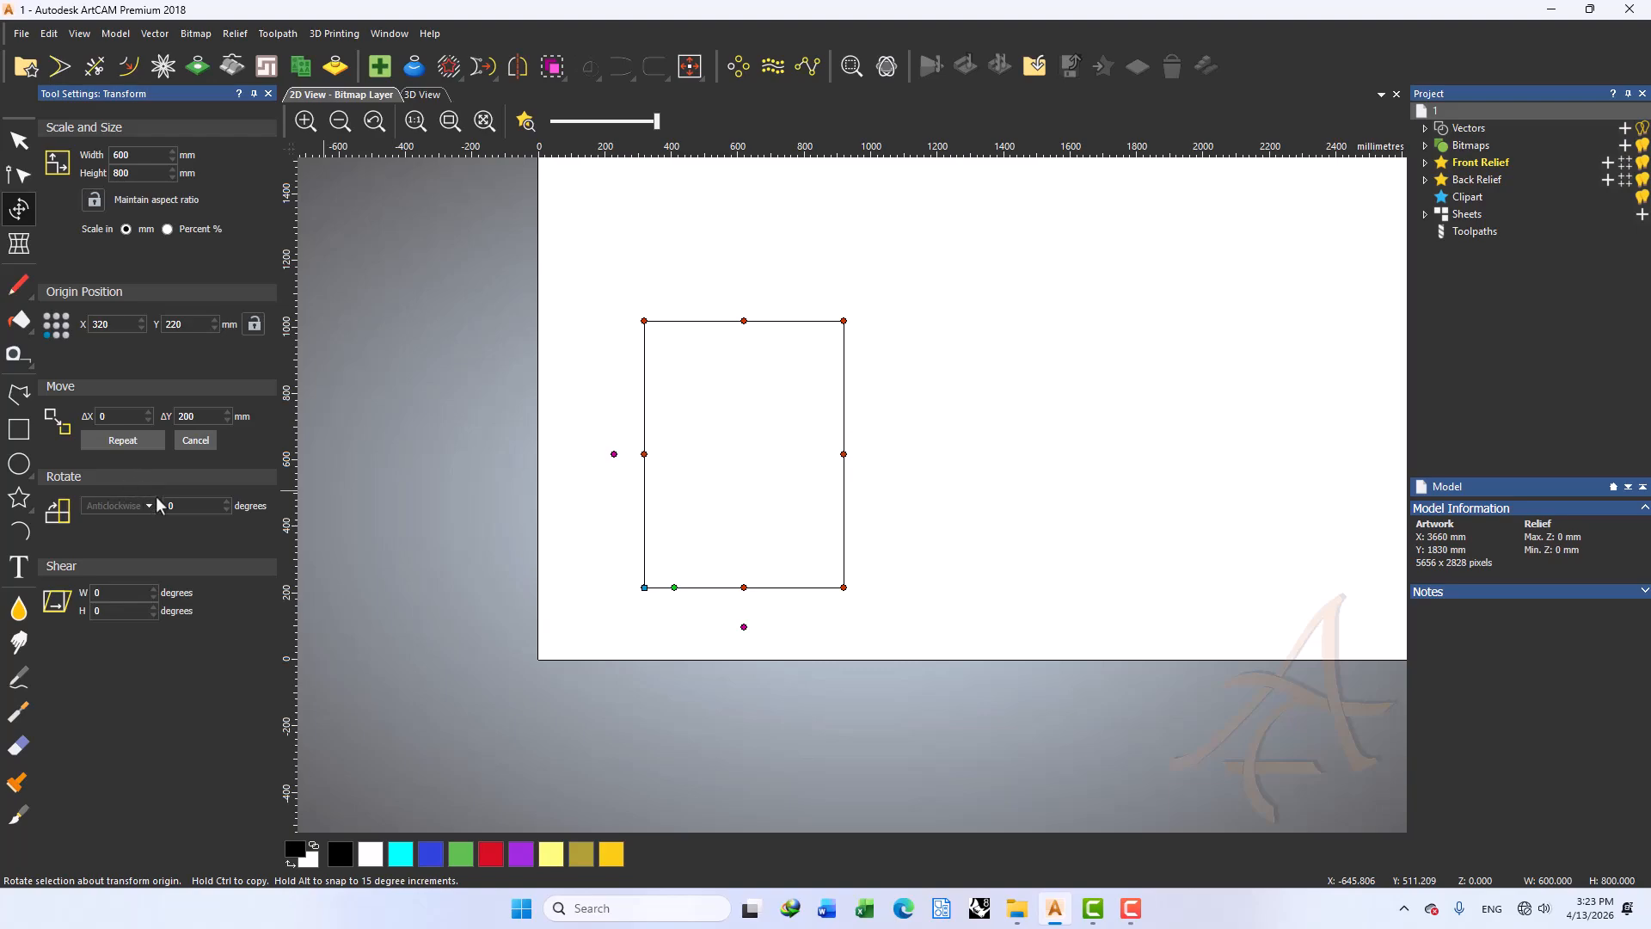
{"action": "left_click", "coordinate": [138, 442]}
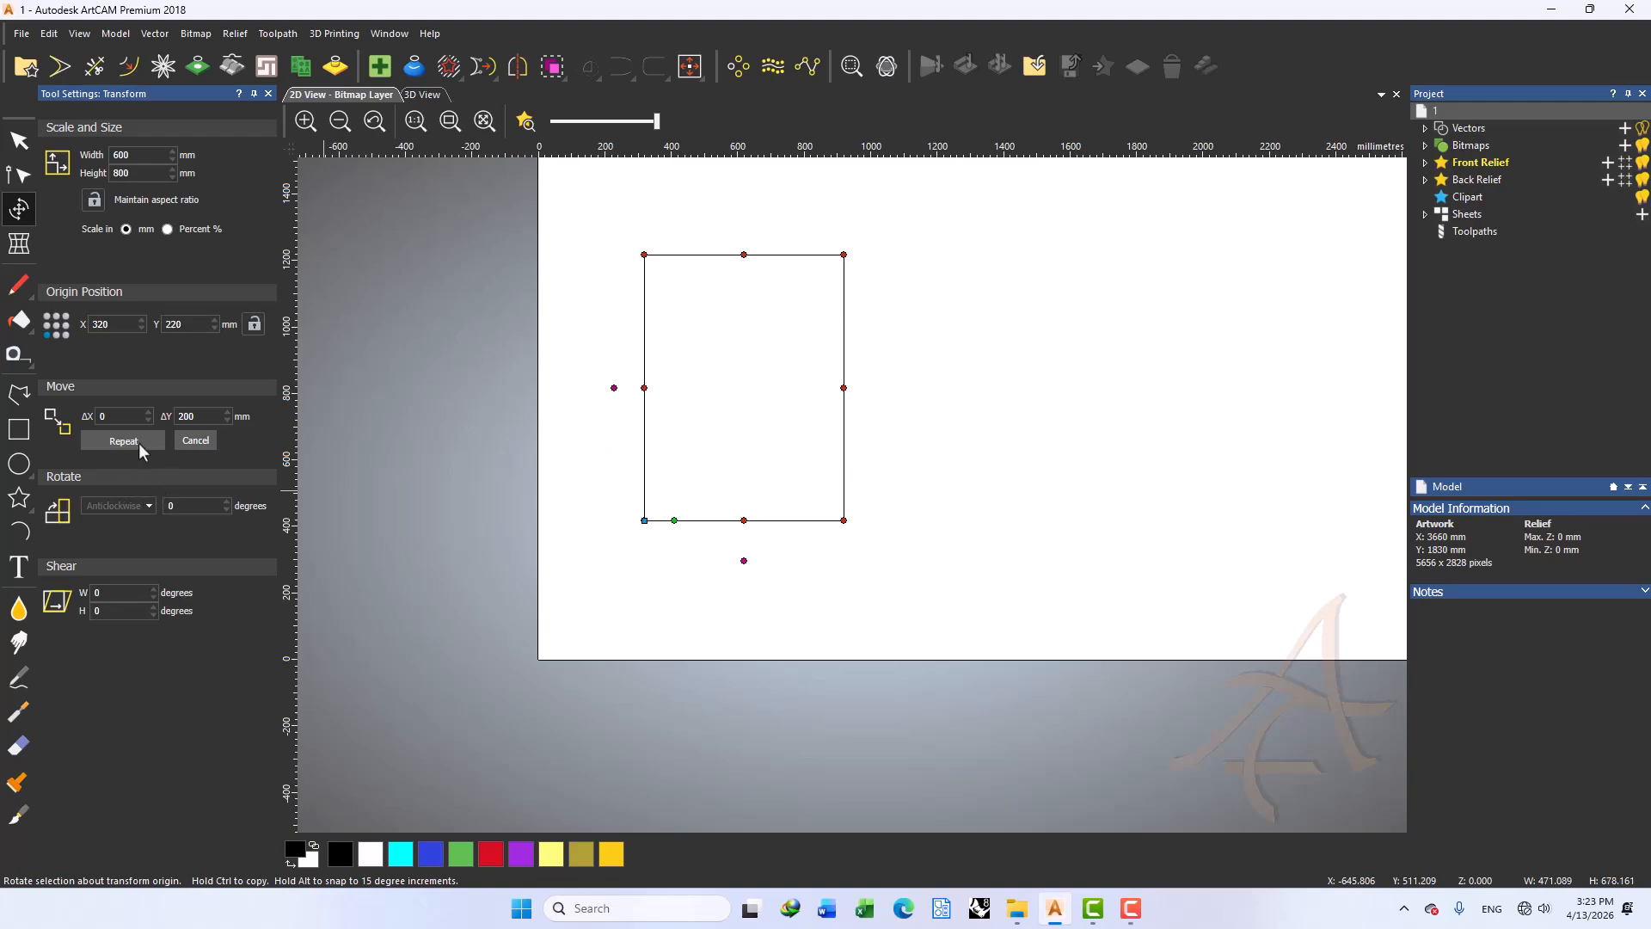
{"action": "left_click", "coordinate": [176, 509]}
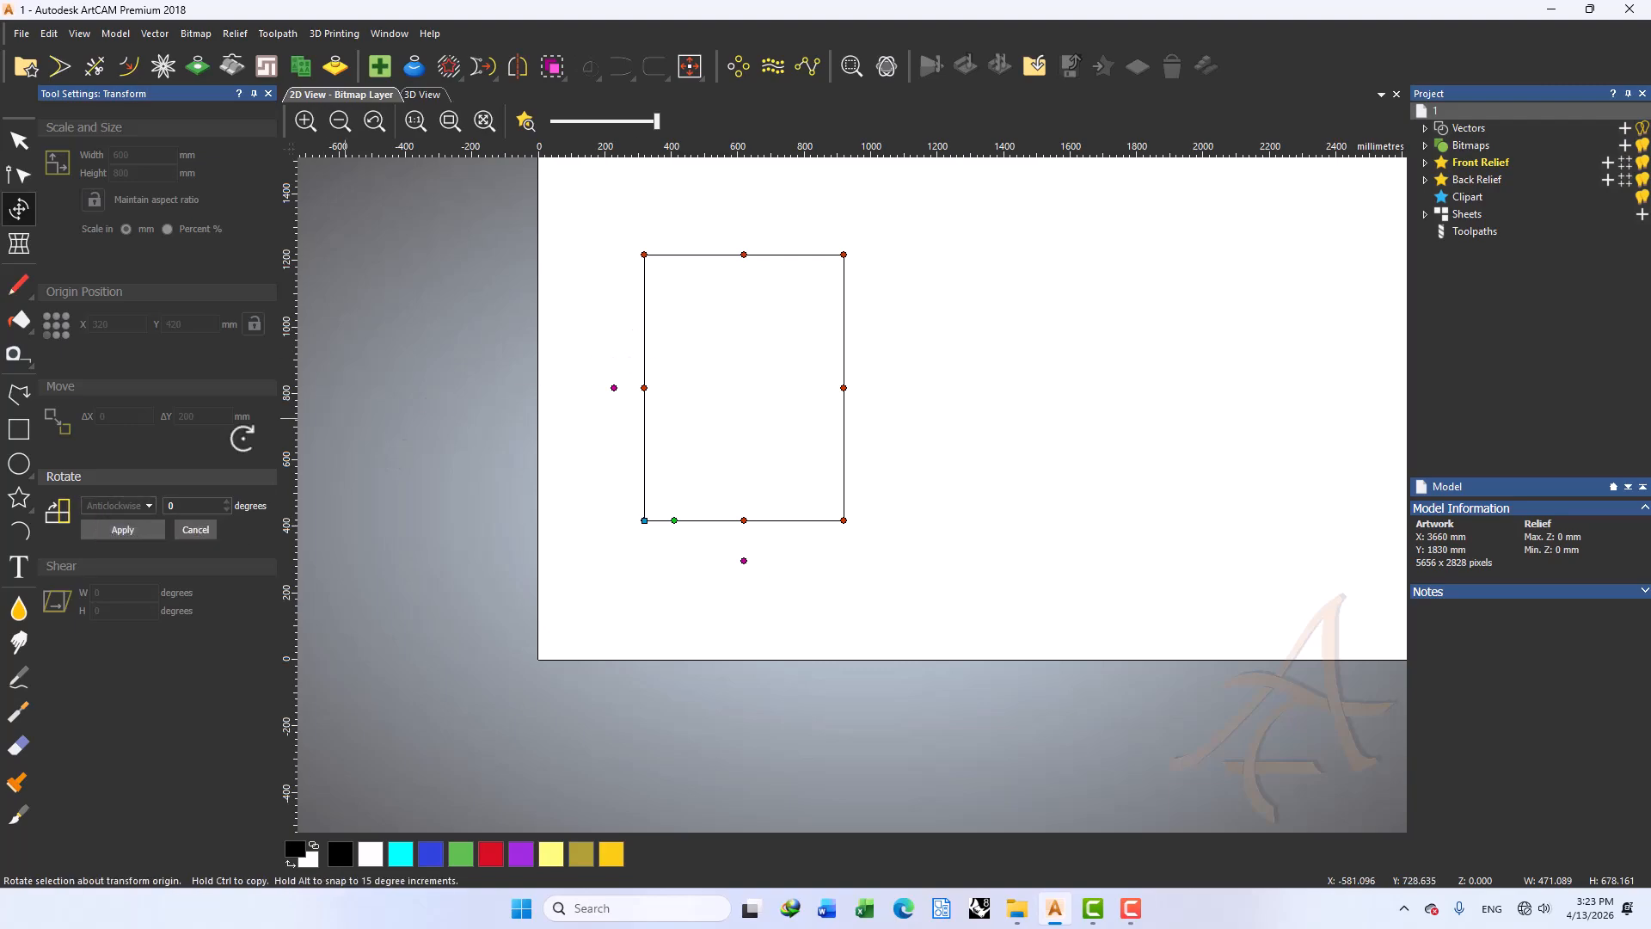
{"action": "left_click", "coordinate": [56, 330]}
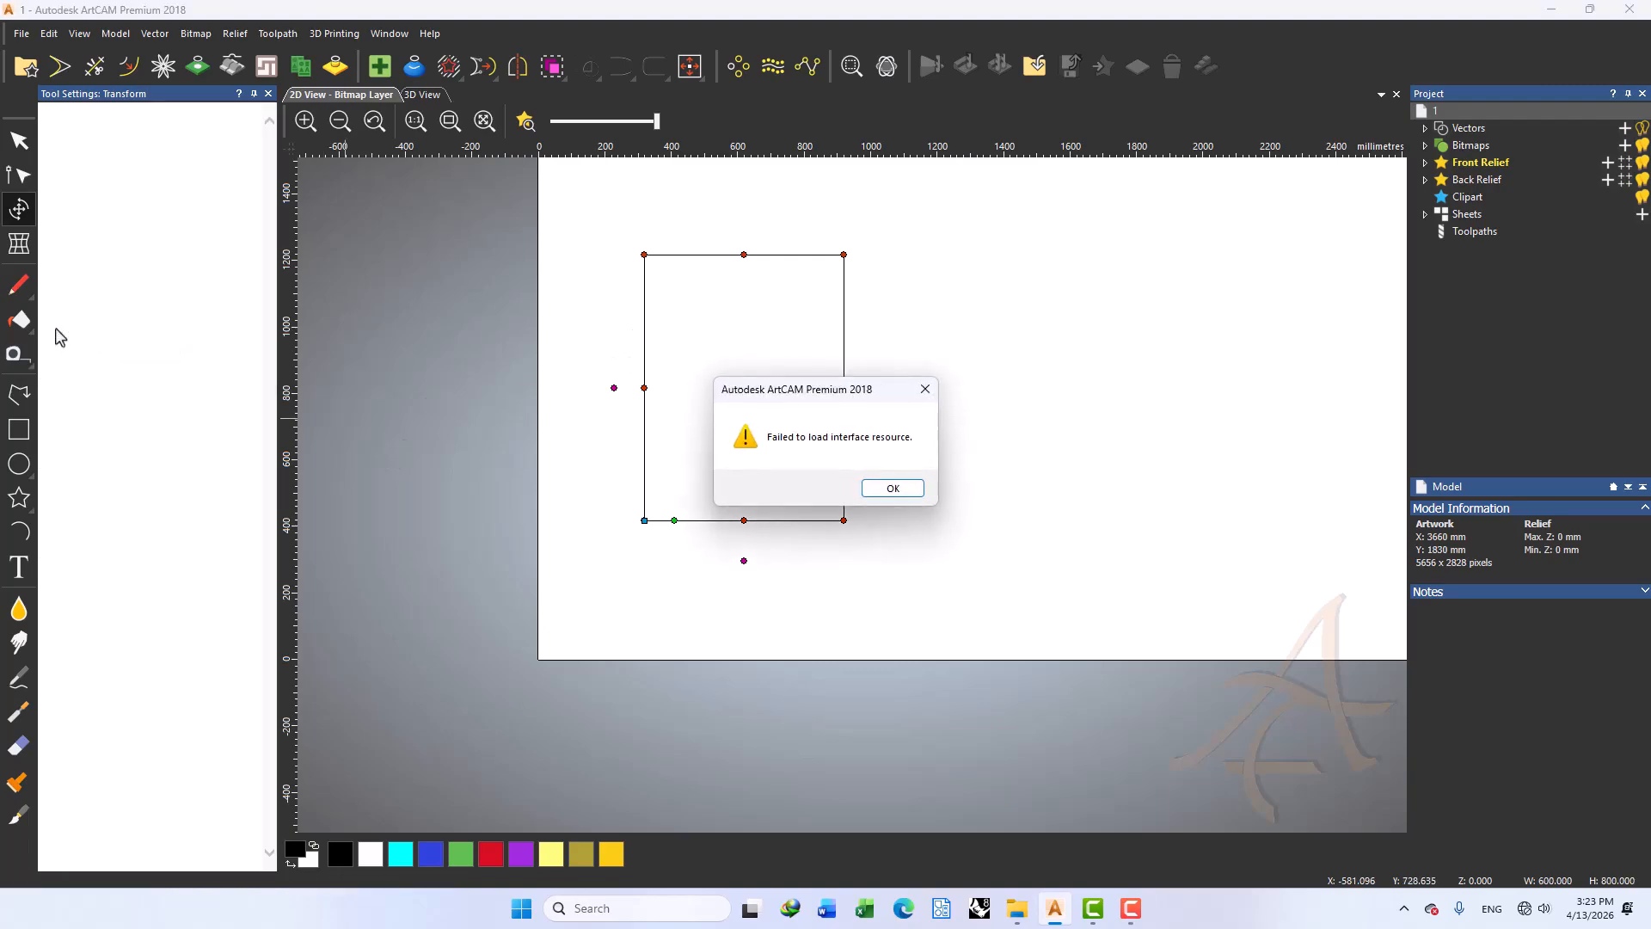
{"action": "left_click", "coordinate": [903, 490]}
Reselect the rectangle on the artwork and reopen its Transform settings
{"action": "left_click", "coordinate": [926, 361]}
{"action": "left_click_drag", "start_coordinate": [807, 223], "coordinate": [350, 636]}
{"action": "key", "text": "ctrl+t"}
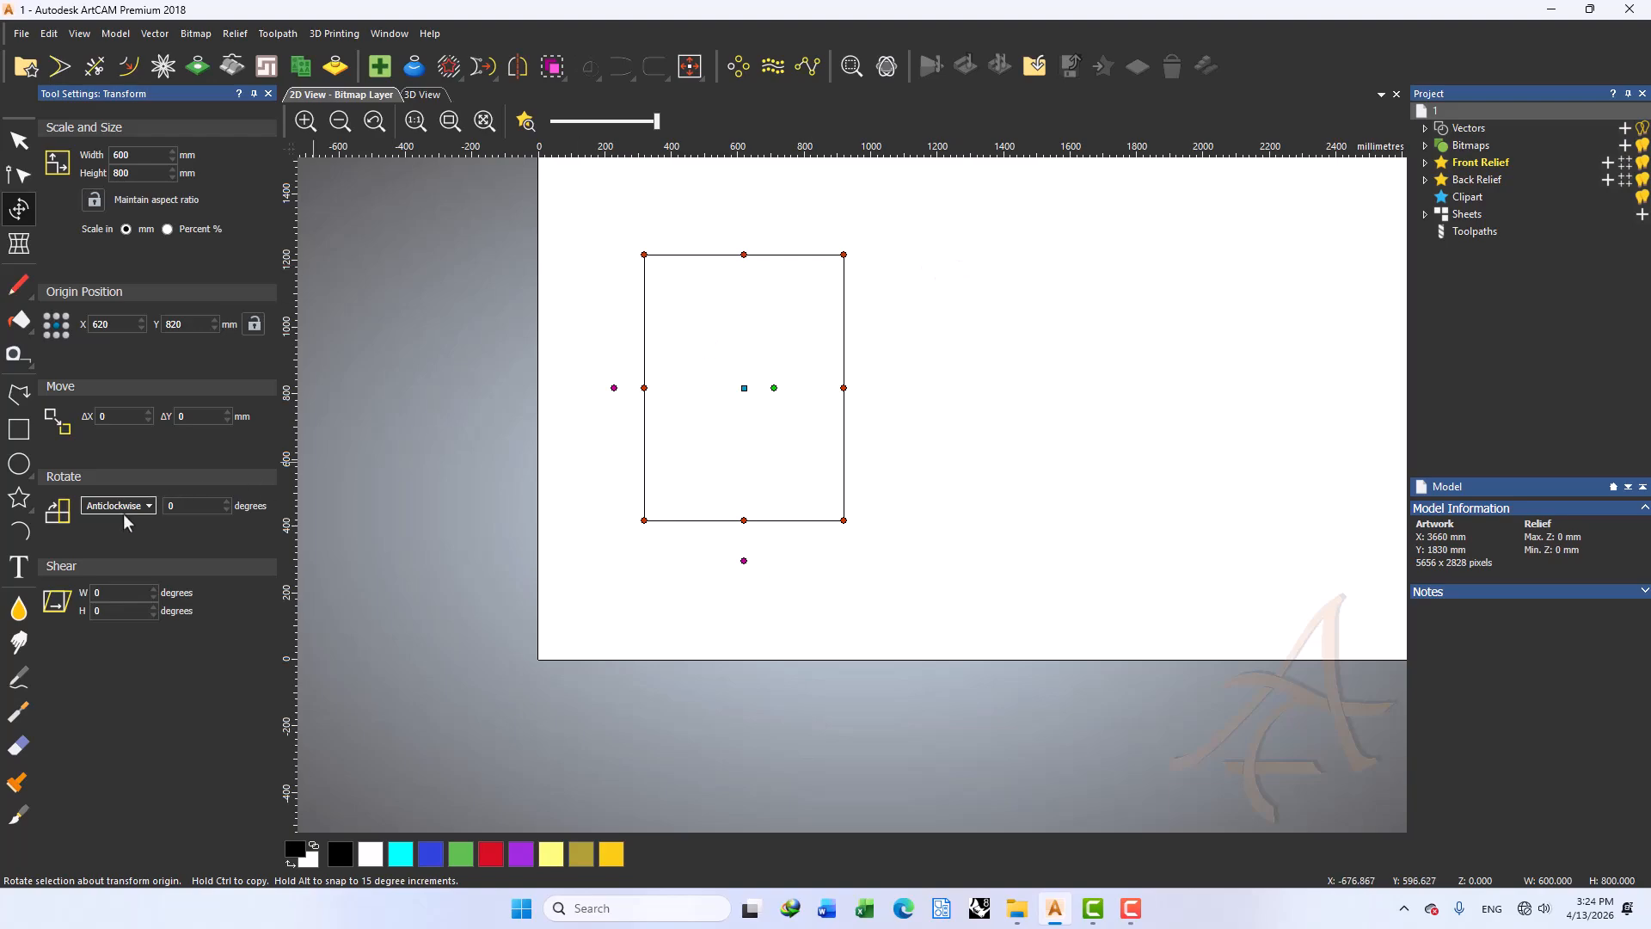
{"action": "left_click", "coordinate": [192, 506]}
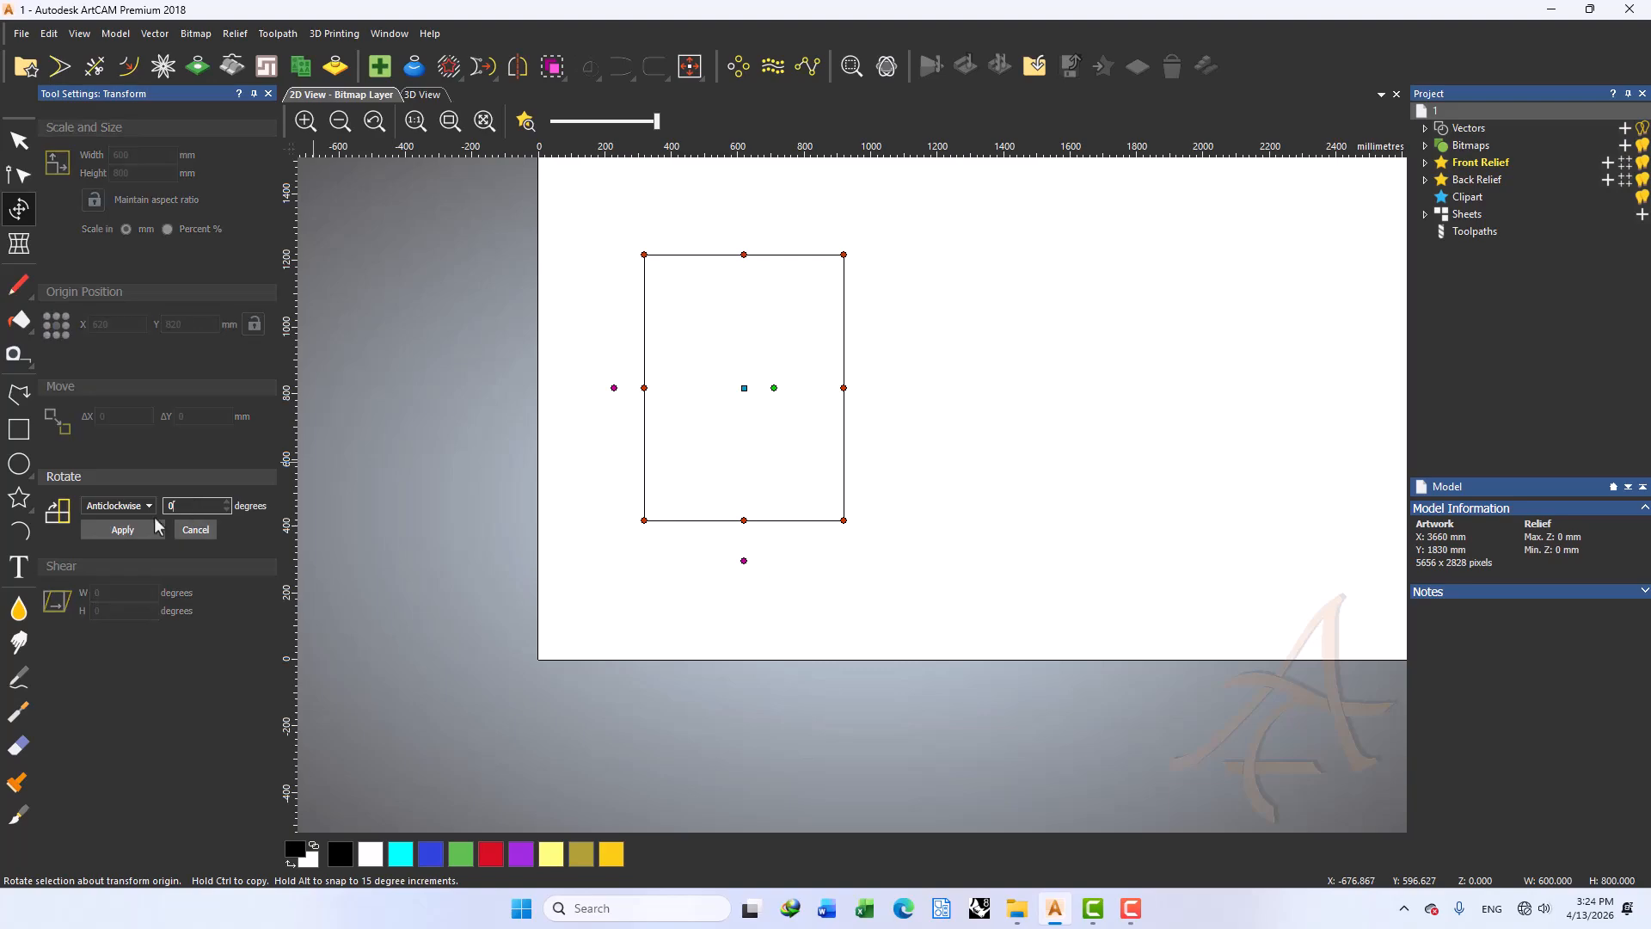
{"action": "left_click", "coordinate": [196, 530]}
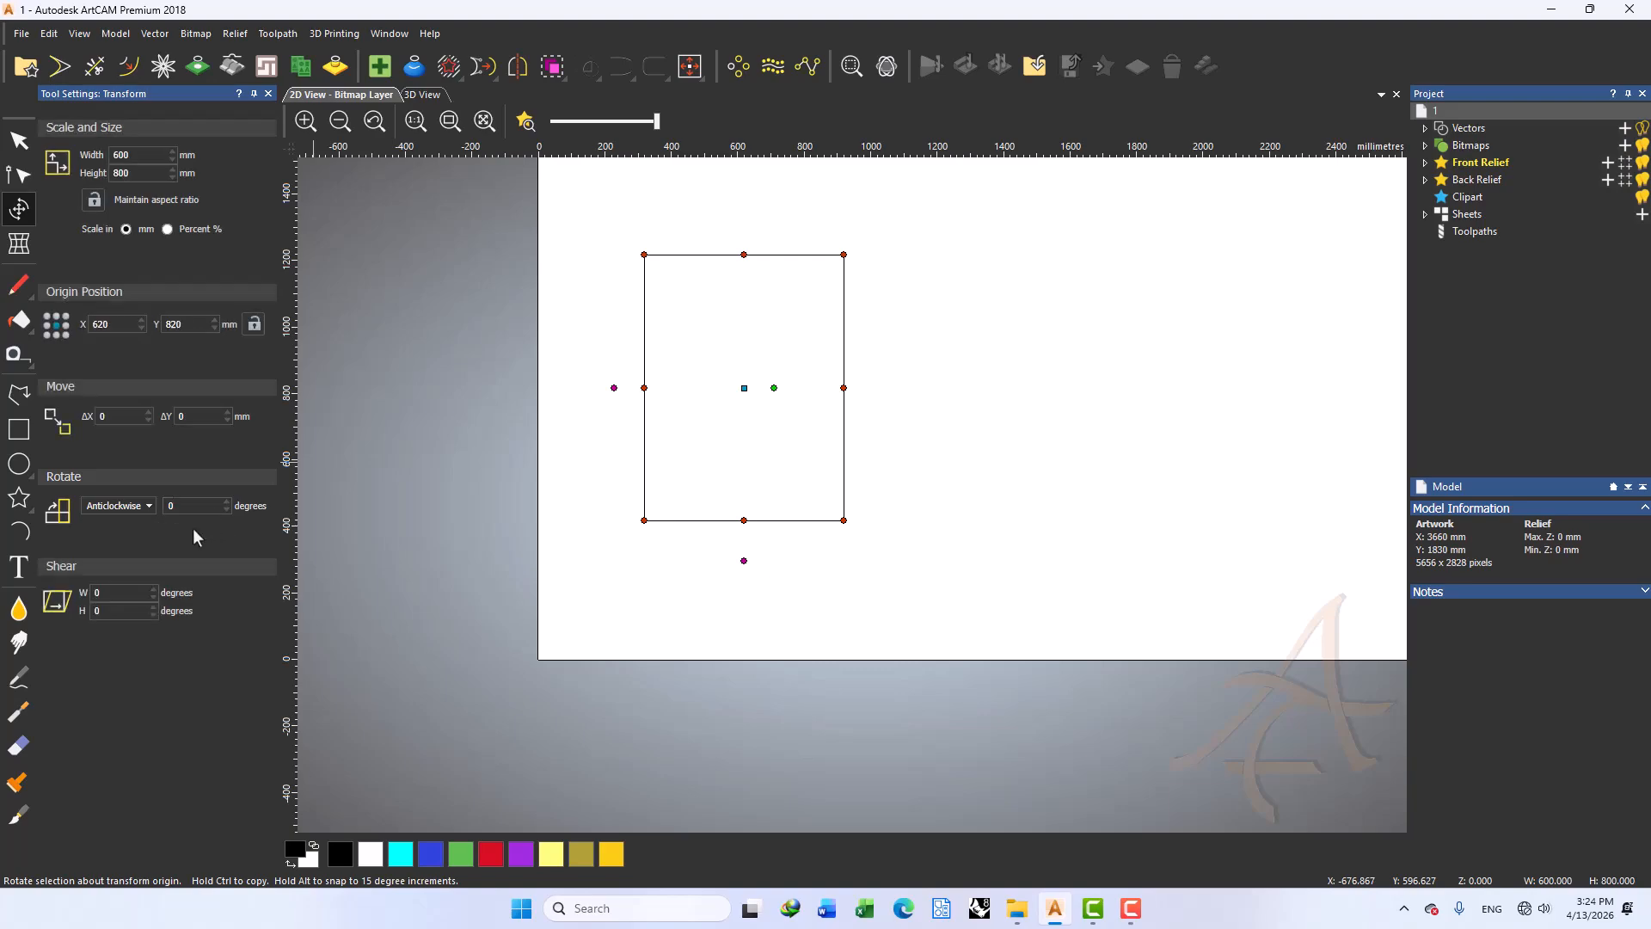
{"action": "left_click", "coordinate": [115, 326]}
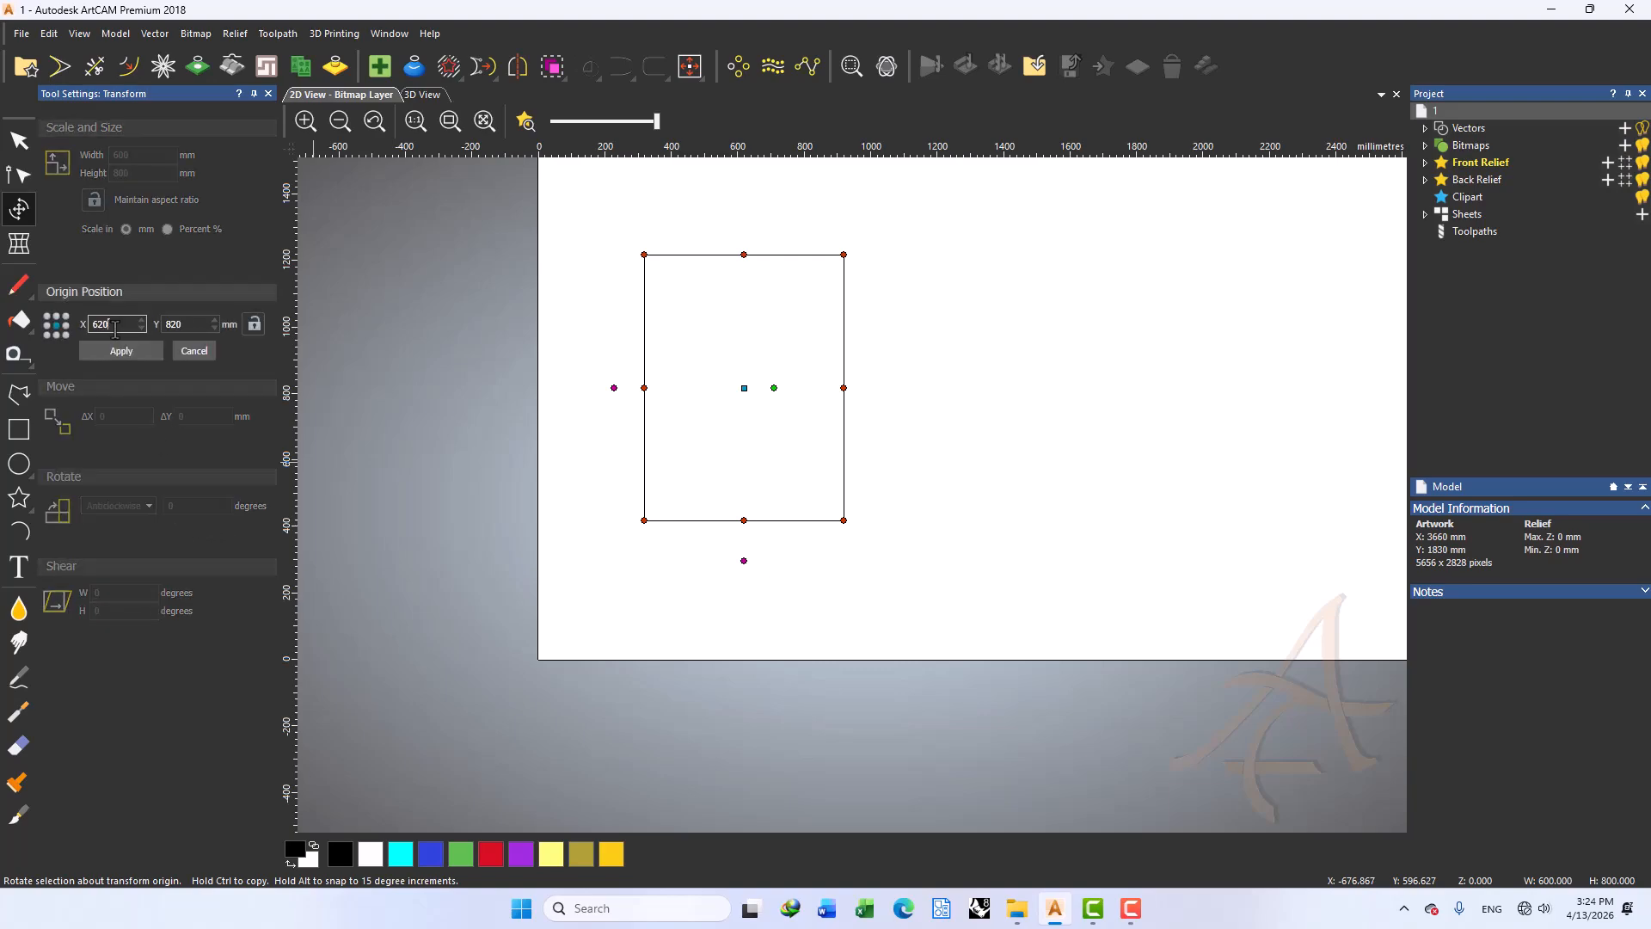
{"action": "left_click", "coordinate": [196, 352]}
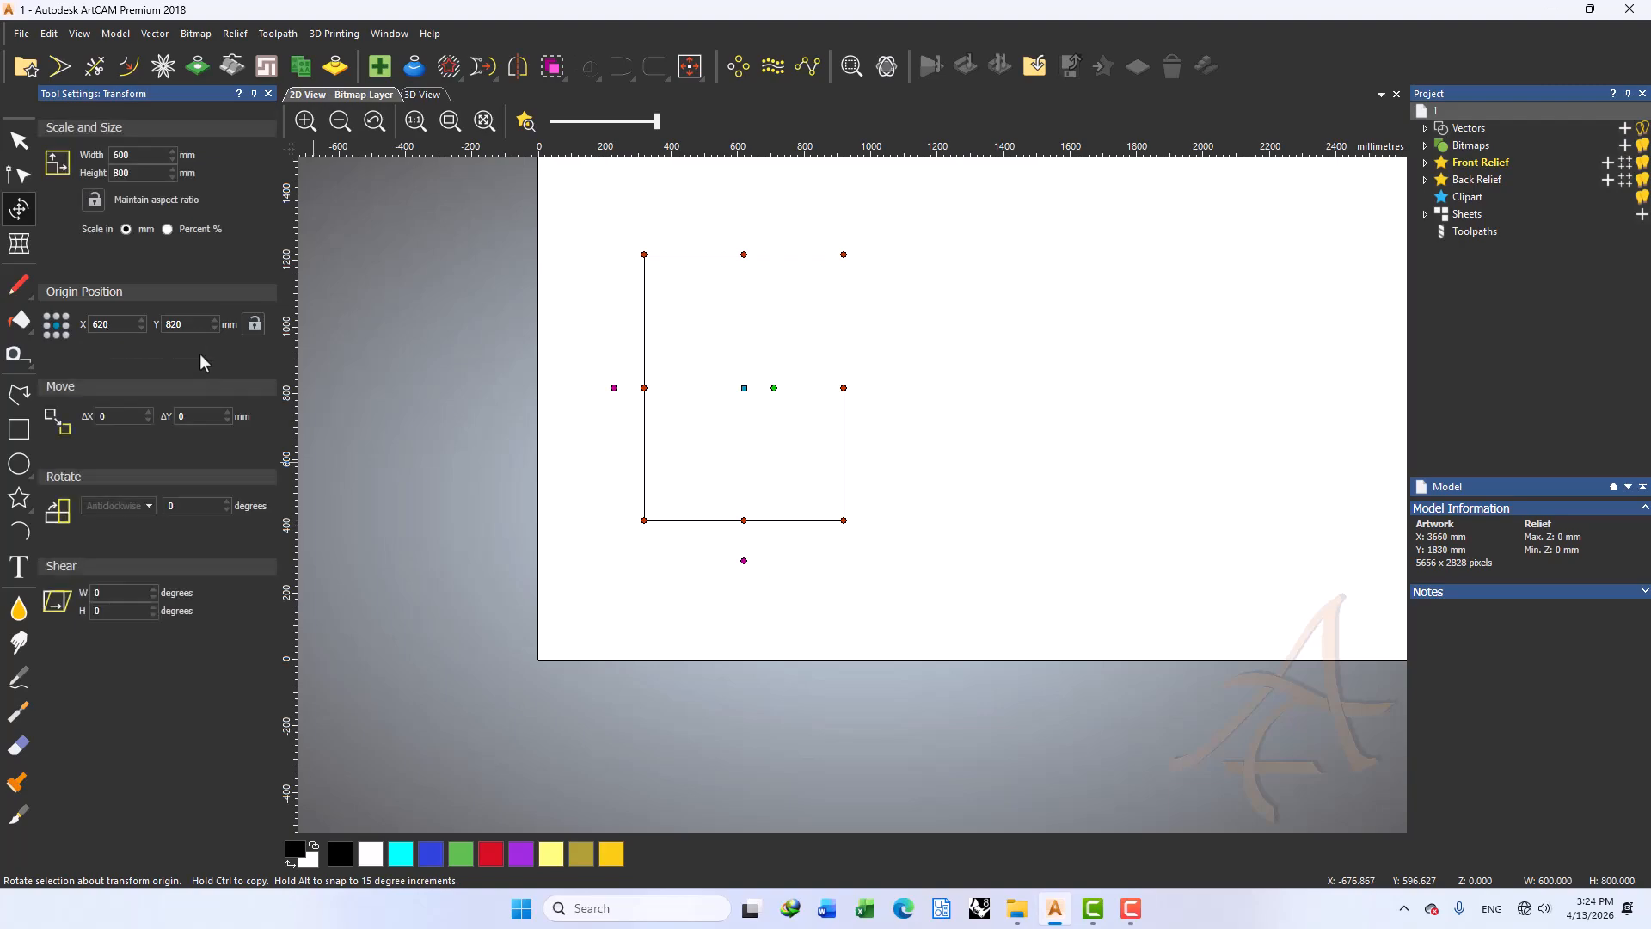
{"action": "left_click", "coordinate": [172, 507]}
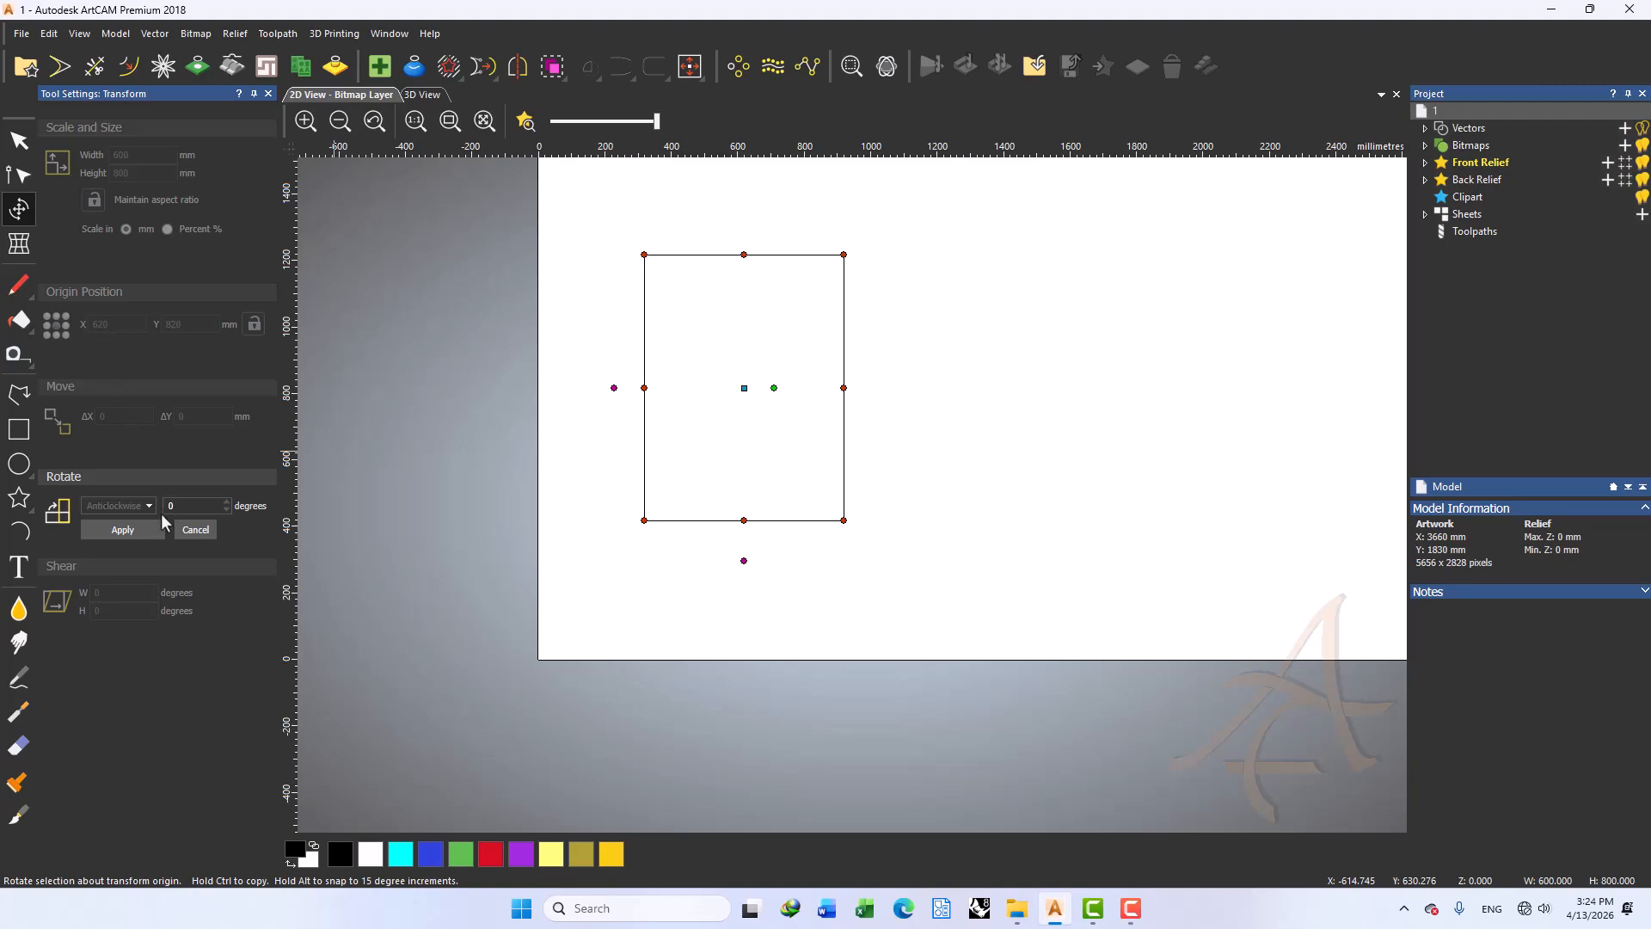
{"action": "left_click", "coordinate": [48, 333]}
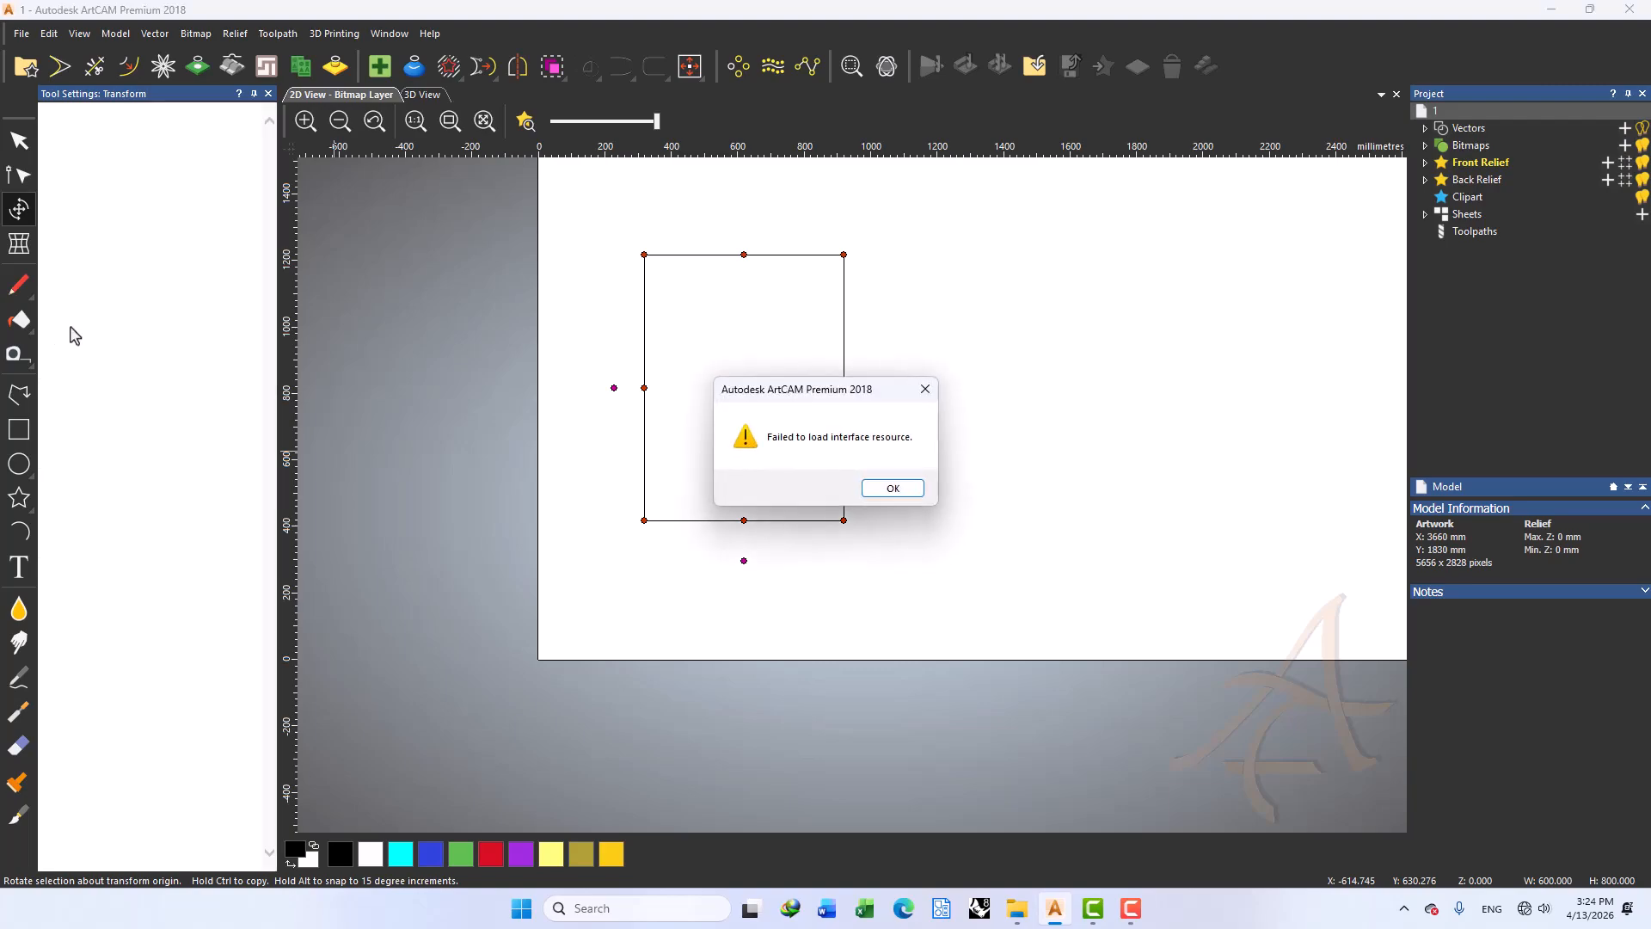
{"action": "left_click", "coordinate": [892, 488]}
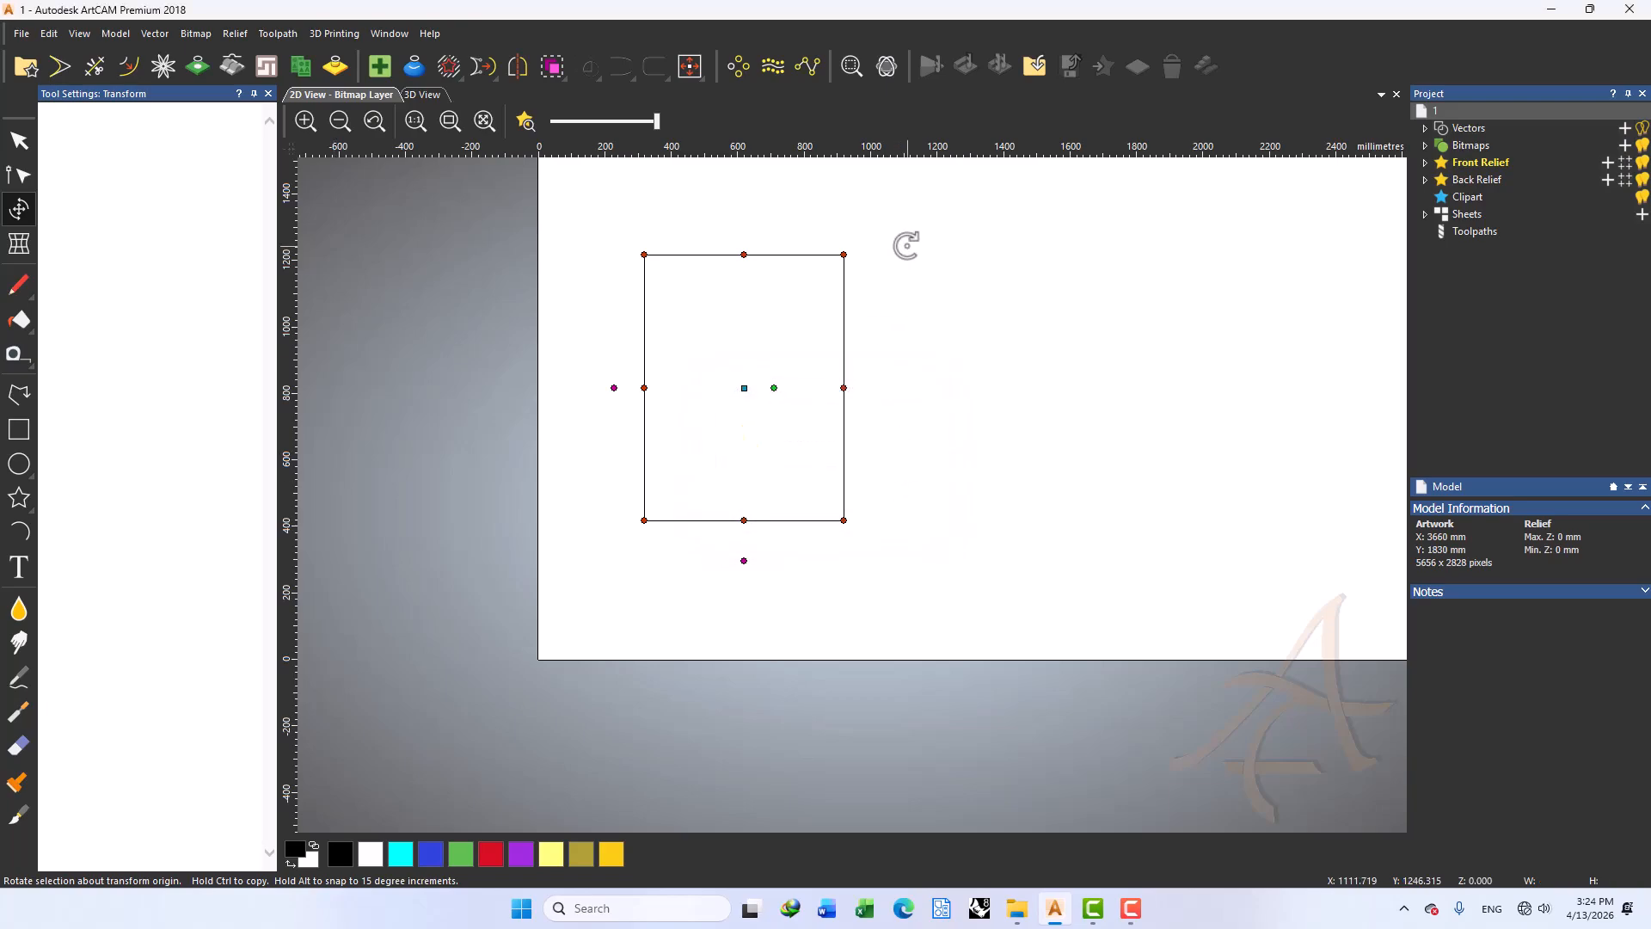
{"action": "left_click", "coordinate": [268, 95]}
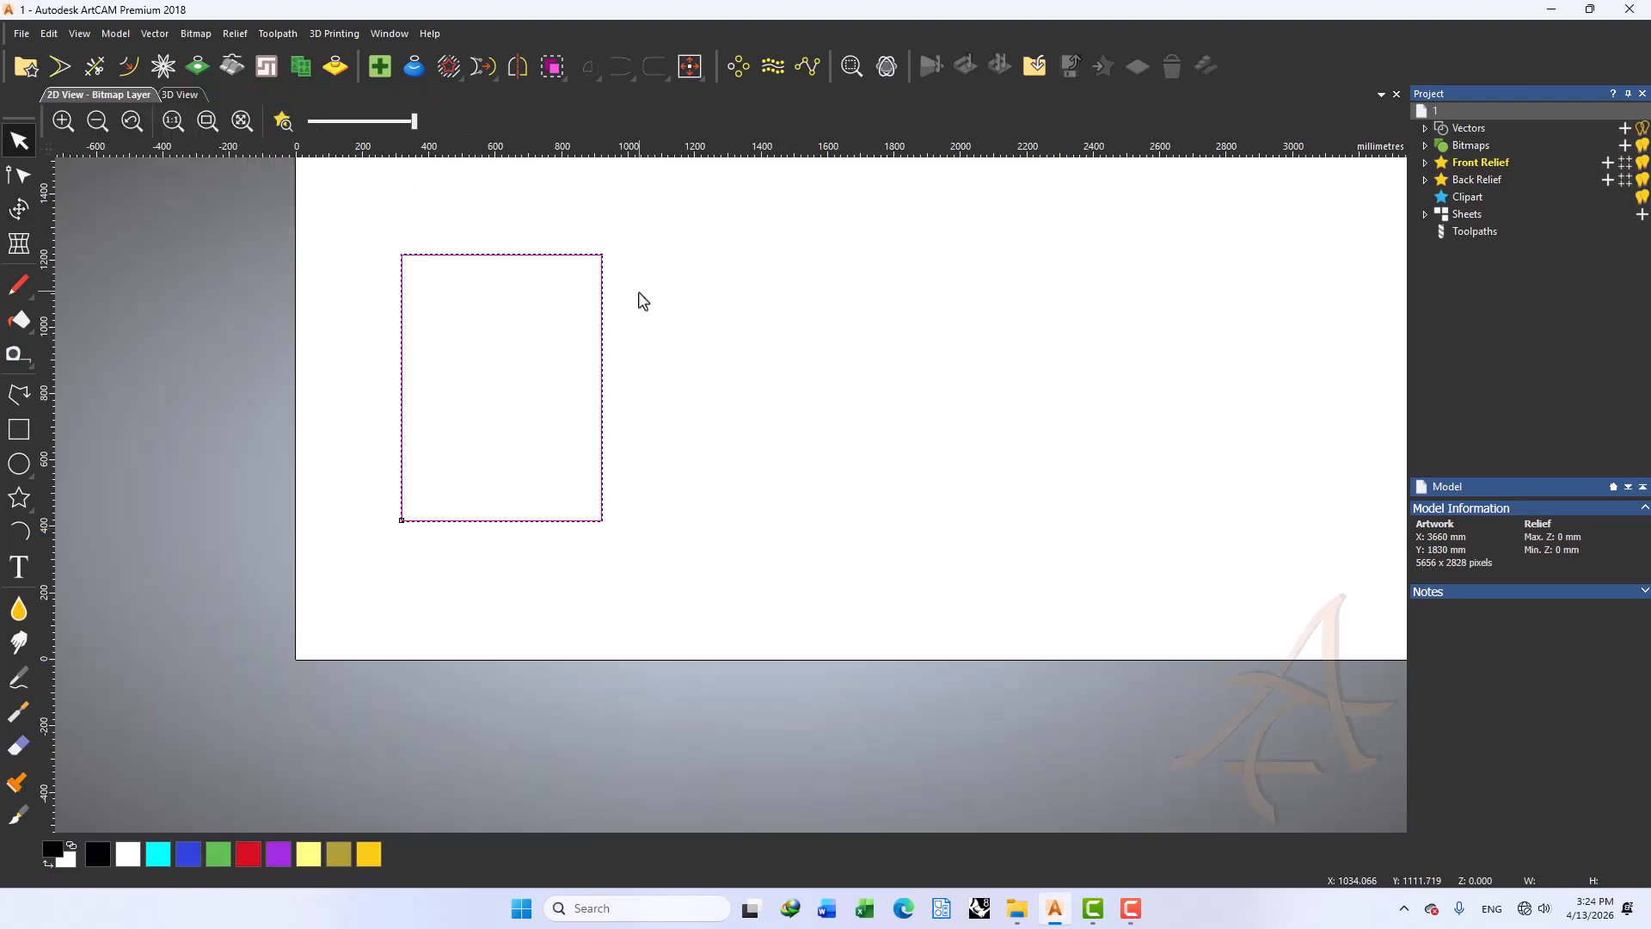
Rotate the rectangle 45 degrees anticlockwise about its centre with the Transform tool
{"action": "key", "text": "t"}
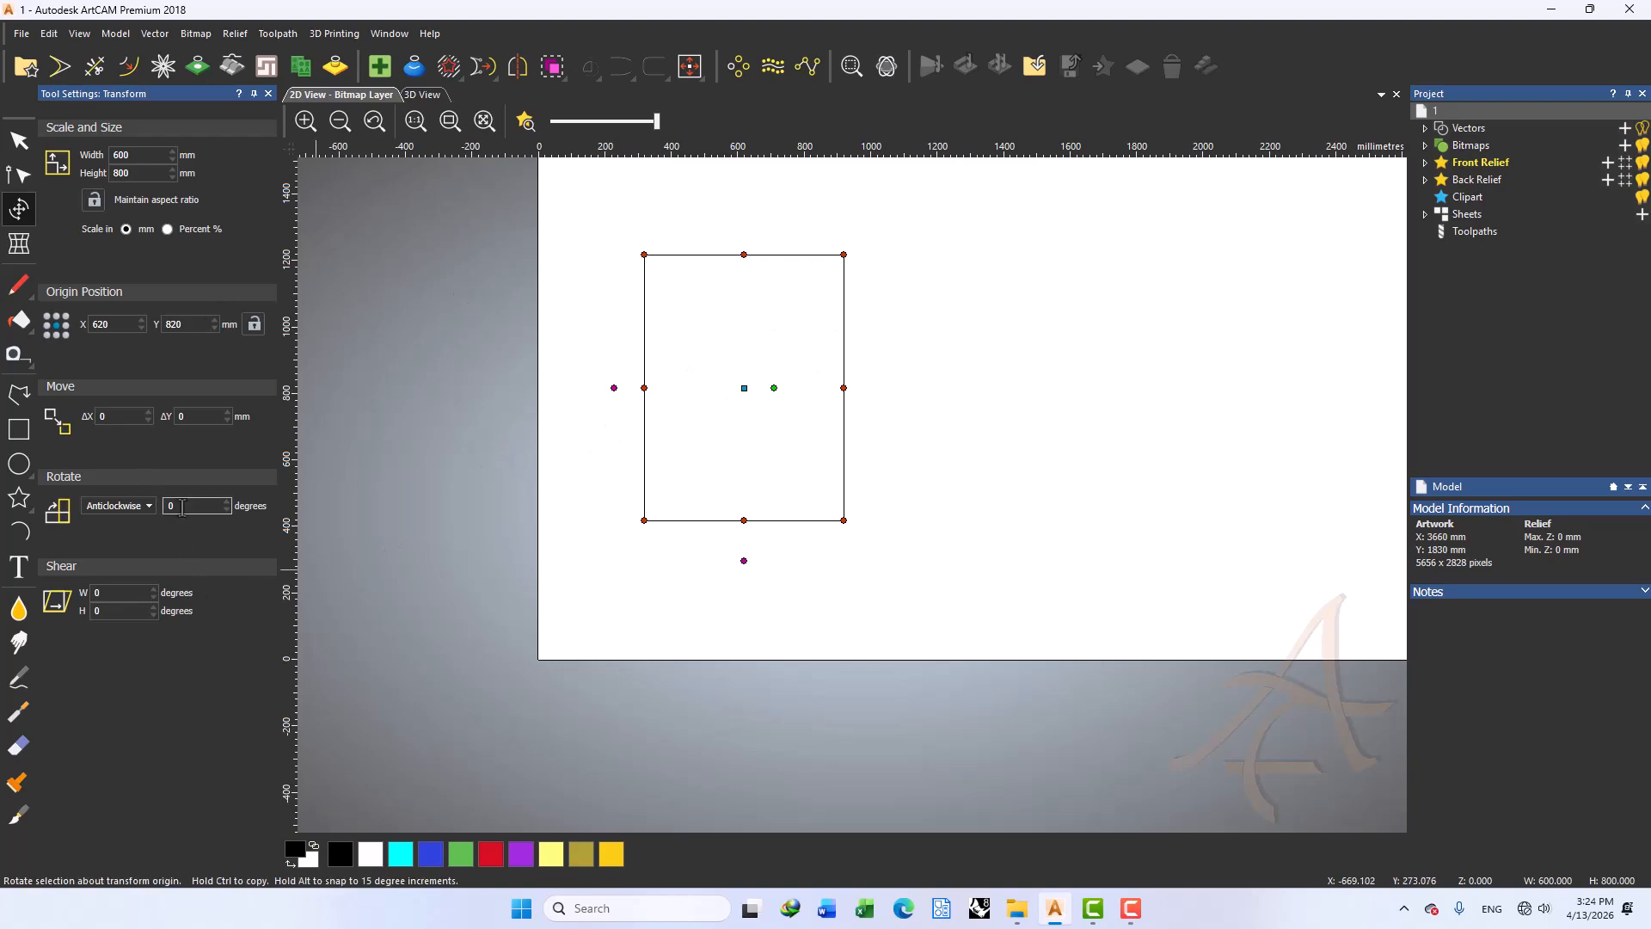
{"action": "left_click", "coordinate": [146, 507]}
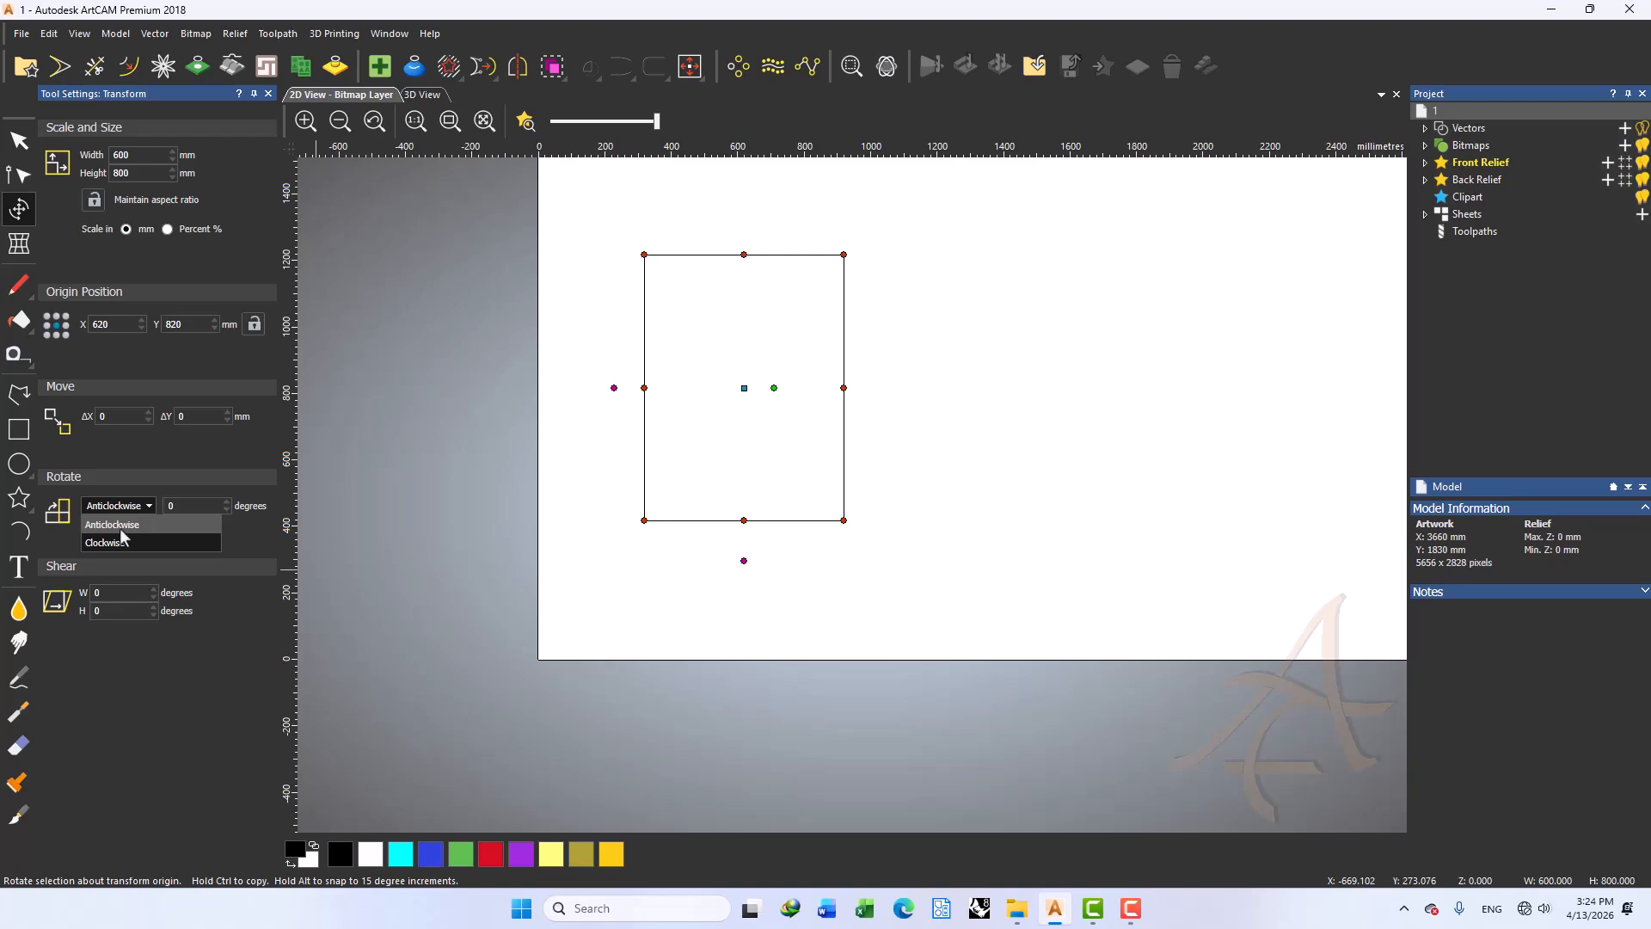
{"action": "left_click", "coordinate": [110, 529]}
{"action": "left_click", "coordinate": [146, 510]}
{"action": "left_click", "coordinate": [121, 526]}
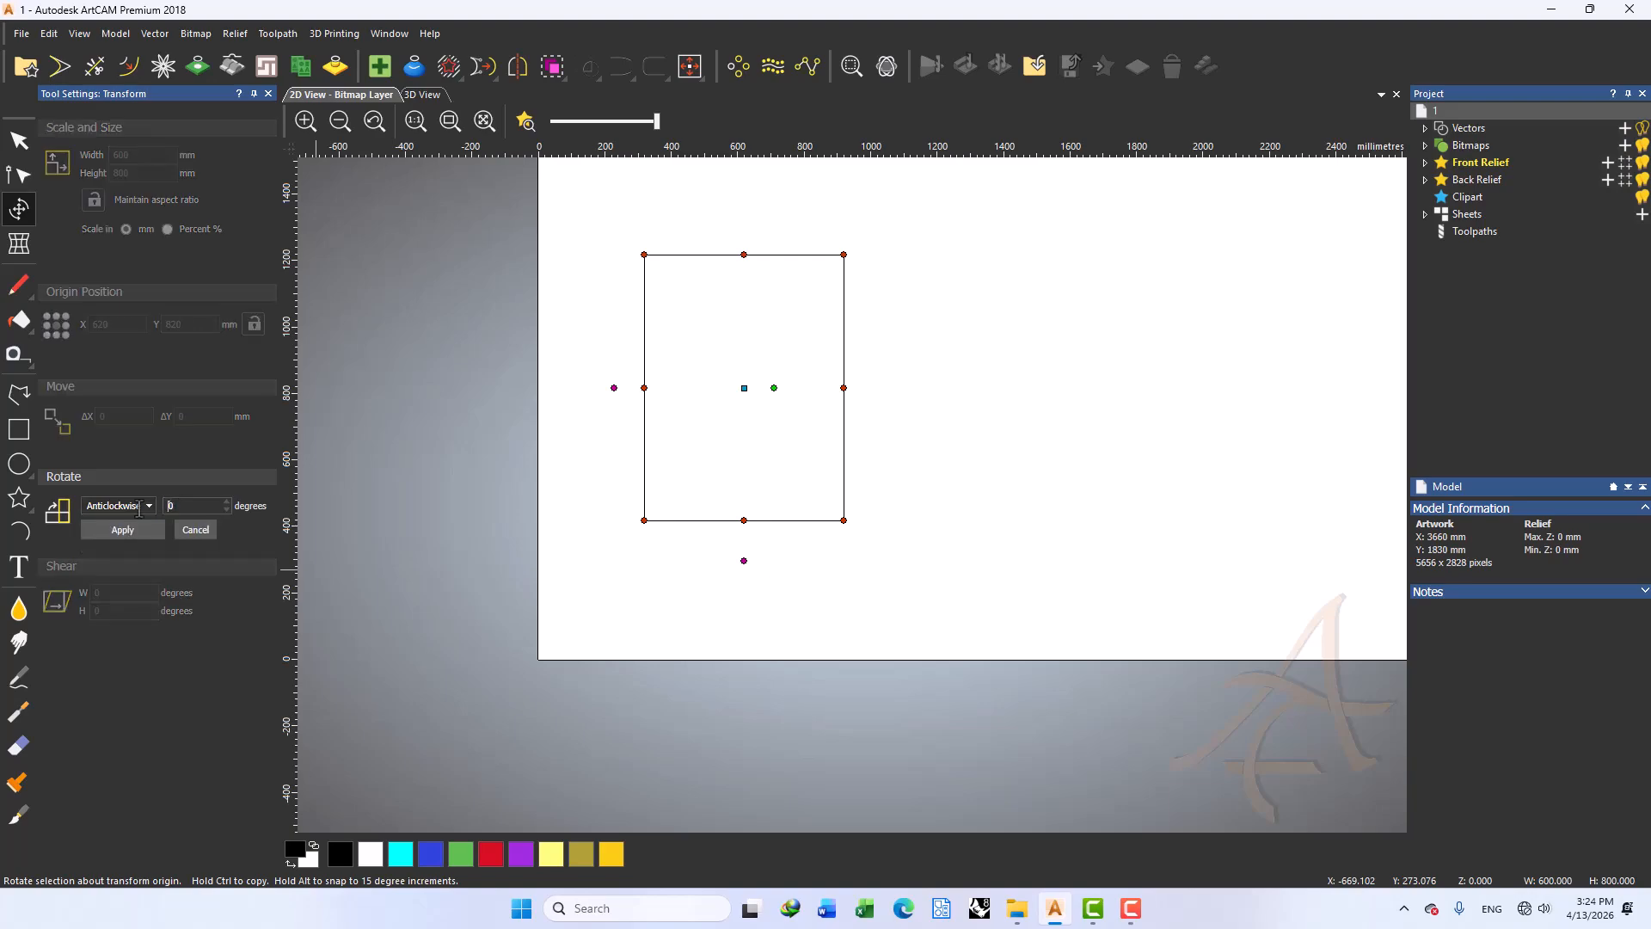
{"action": "double_click", "coordinate": [181, 507]}
{"action": "type", "text": "45"}
{"action": "left_click", "coordinate": [138, 528]}
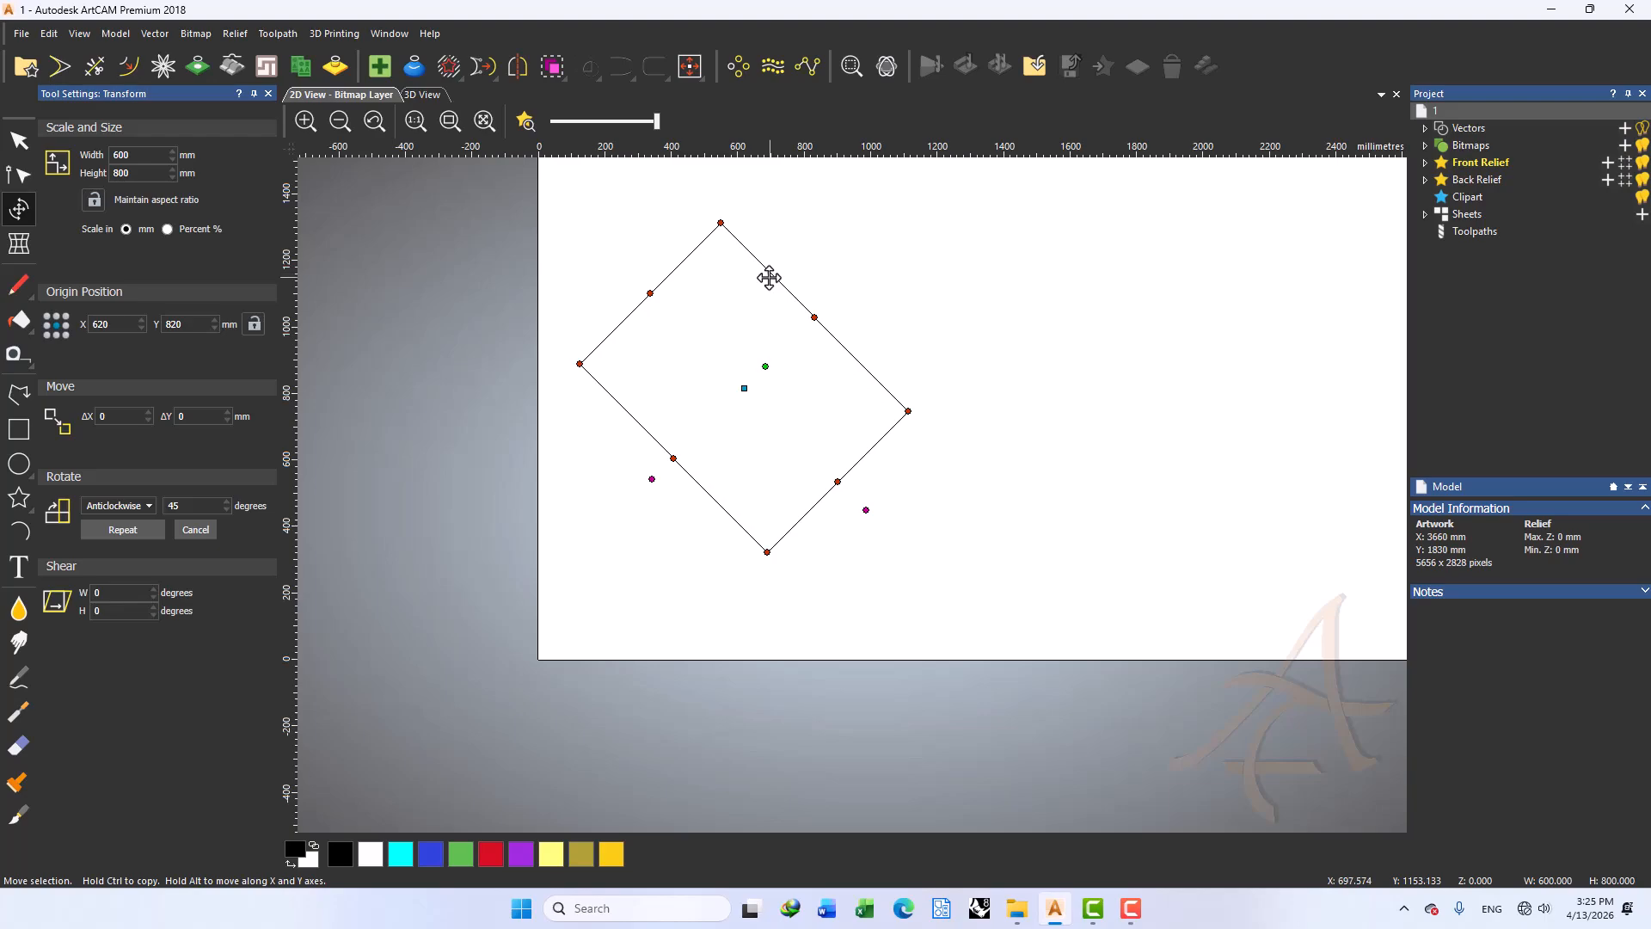
{"action": "key", "text": "Escape"}
Rotate the upright rectangle 45 degrees clockwise about its centre
{"action": "key", "text": "t"}
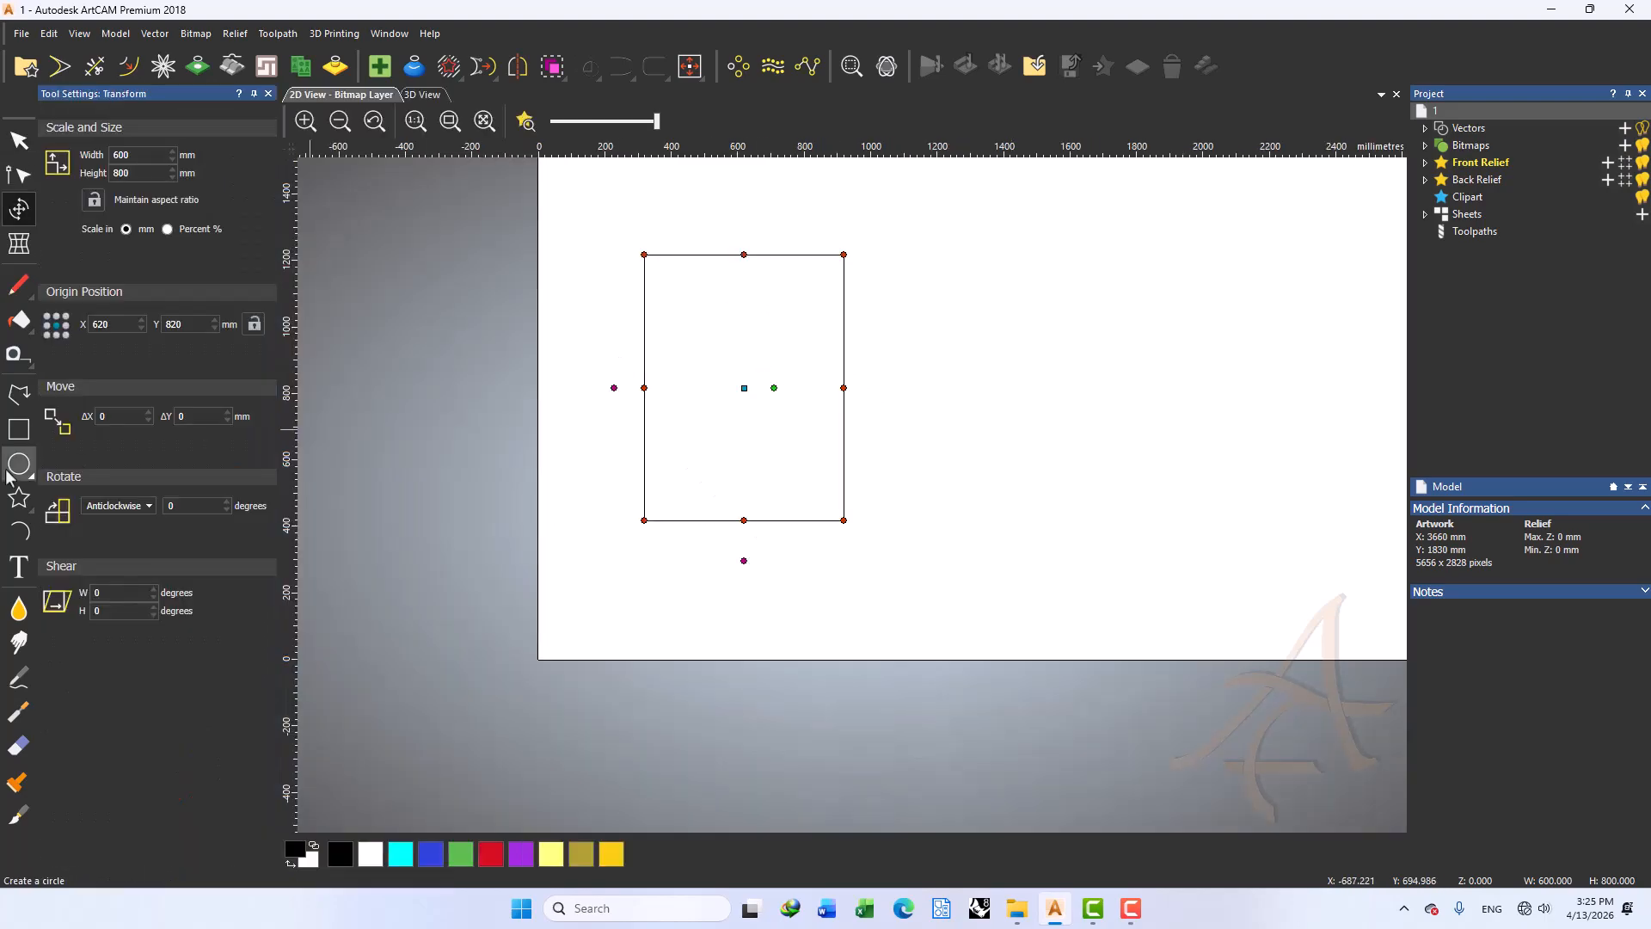
{"action": "left_click", "coordinate": [147, 506]}
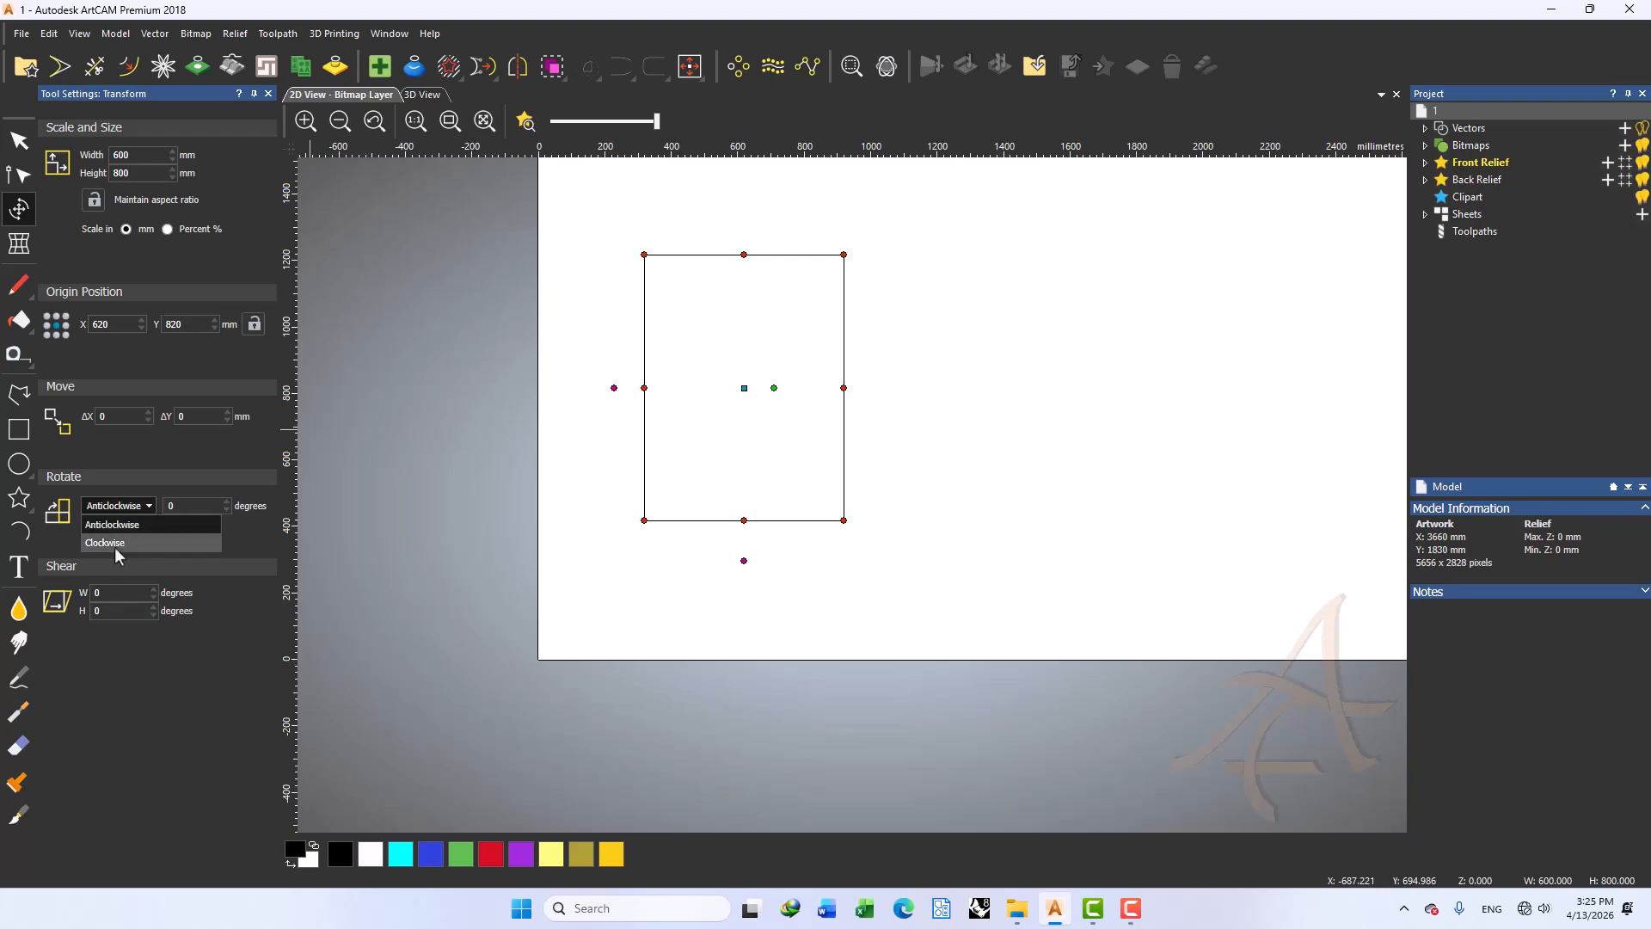
{"action": "left_click", "coordinate": [115, 540]}
{"action": "type", "text": "45"}
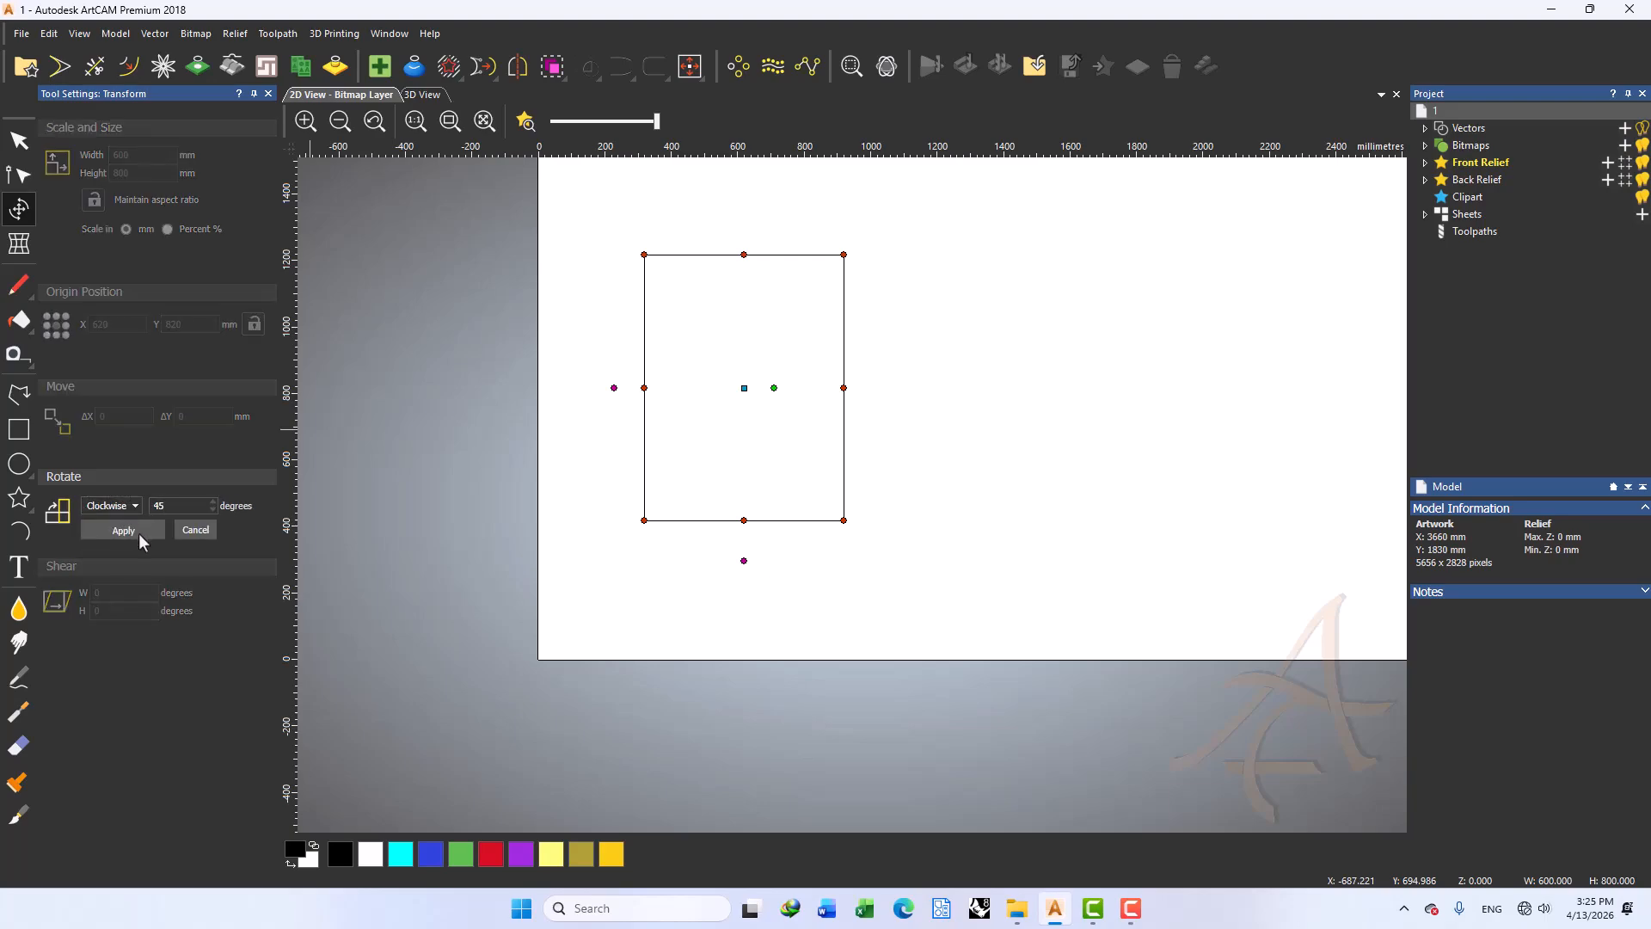
{"action": "left_click", "coordinate": [137, 533]}
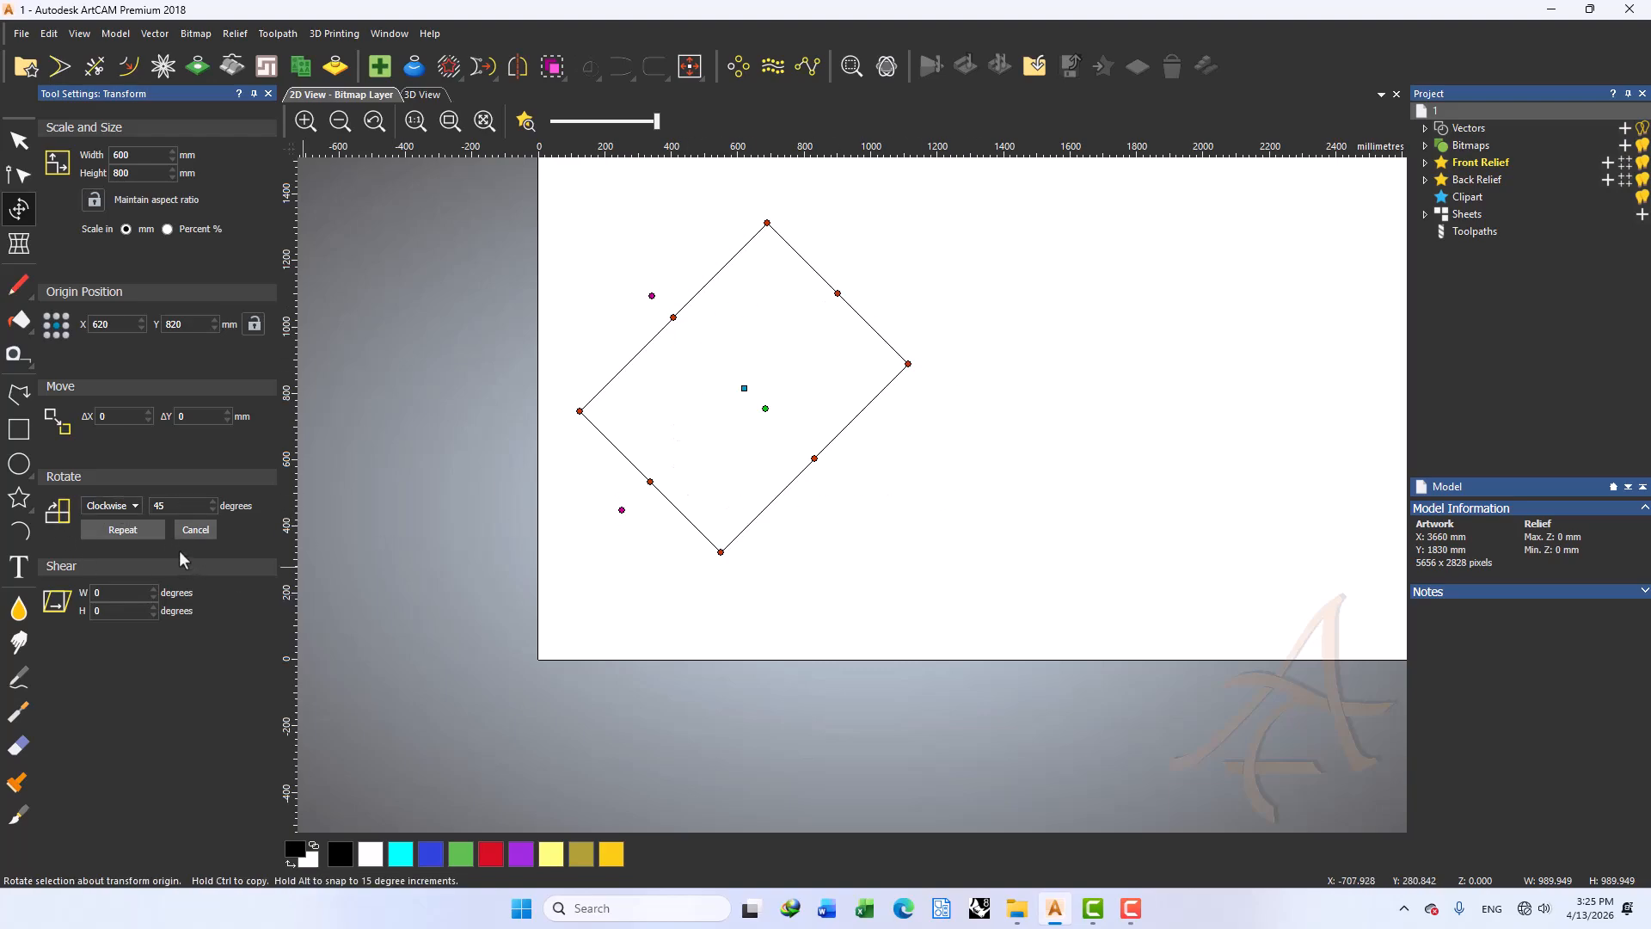
Rotate the tilted rectangle back by applying a clockwise rotation of -45 degrees, and end the rotation
{"action": "left_click", "coordinate": [176, 505]}
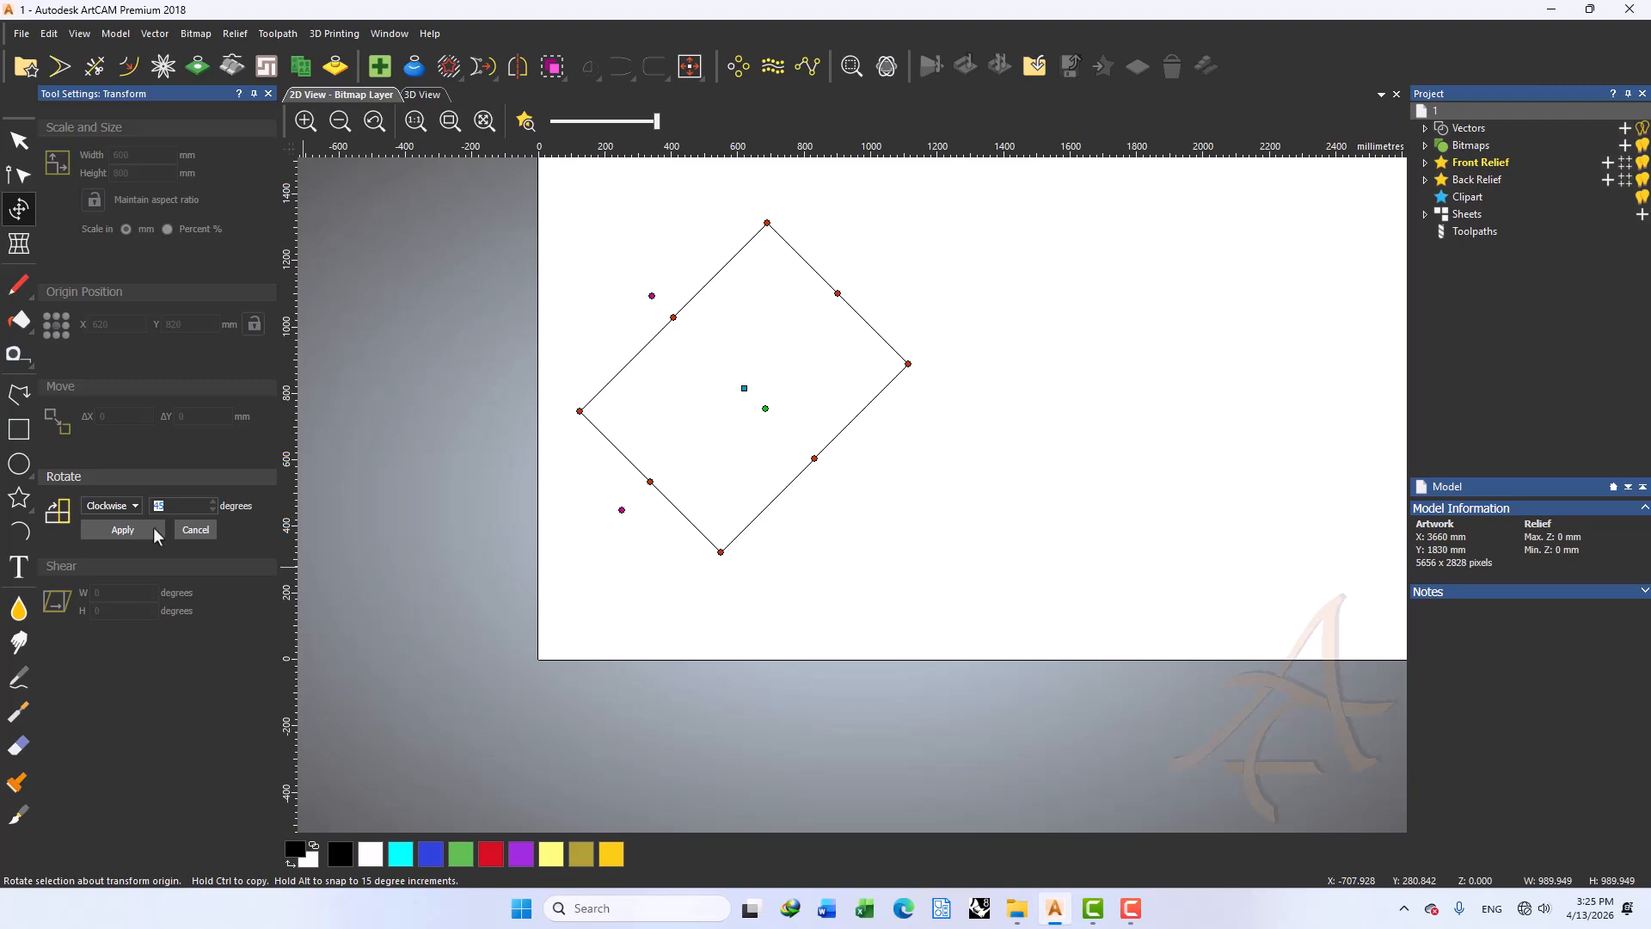
{"action": "left_click", "coordinate": [112, 508]}
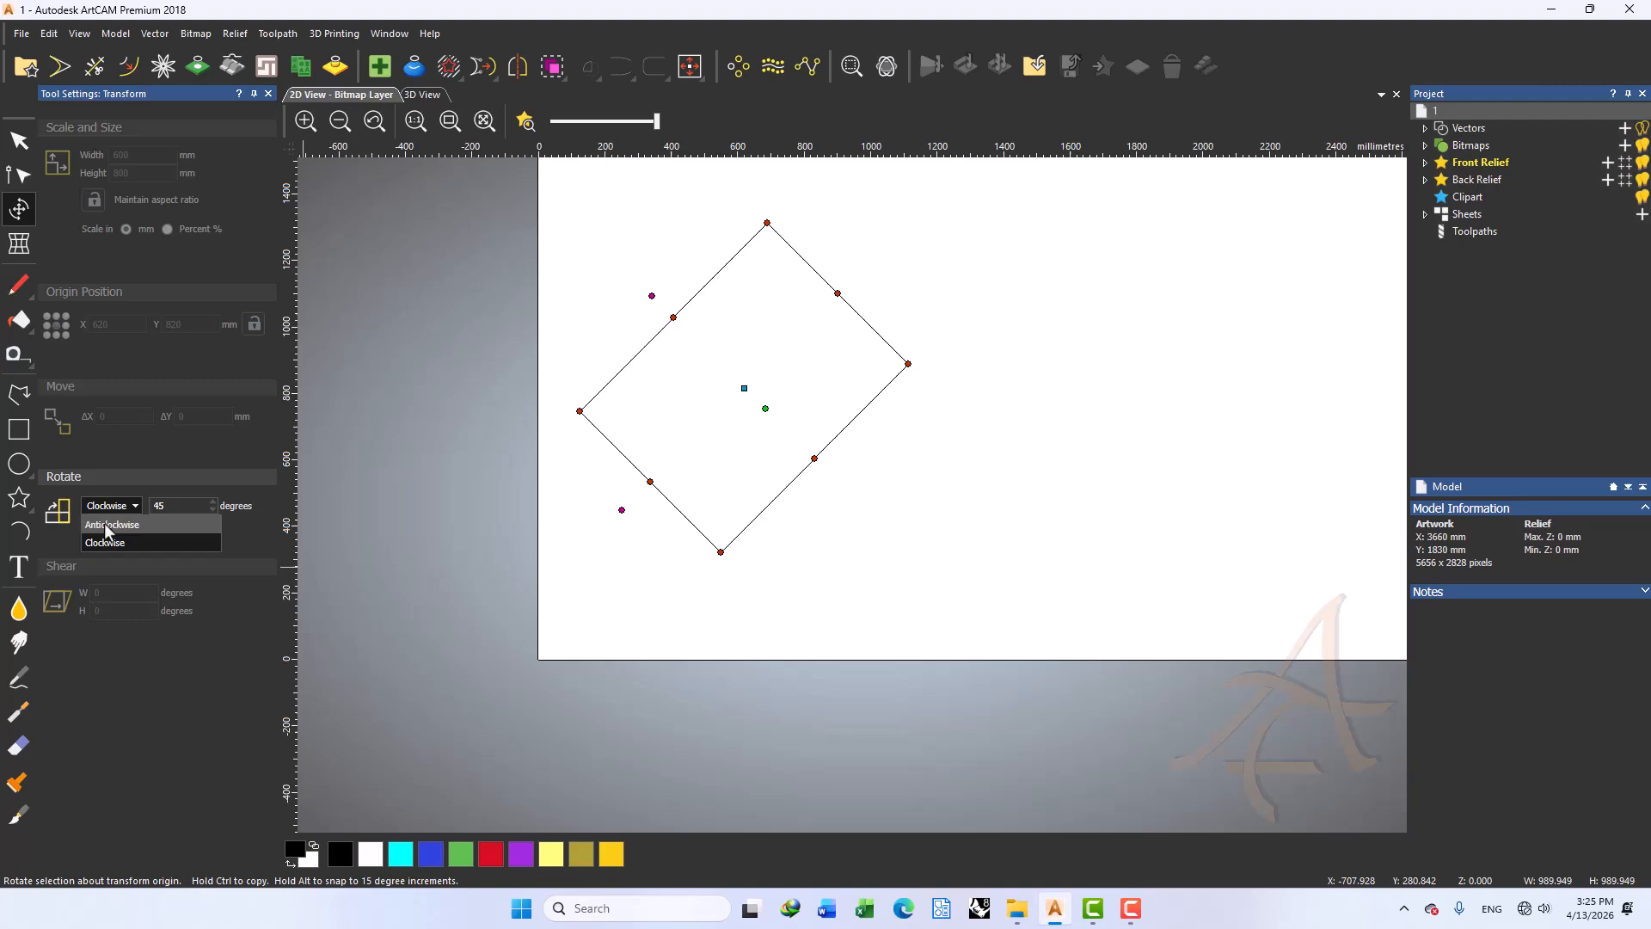
{"action": "left_click", "coordinate": [156, 507]}
{"action": "type", "text": "-"}
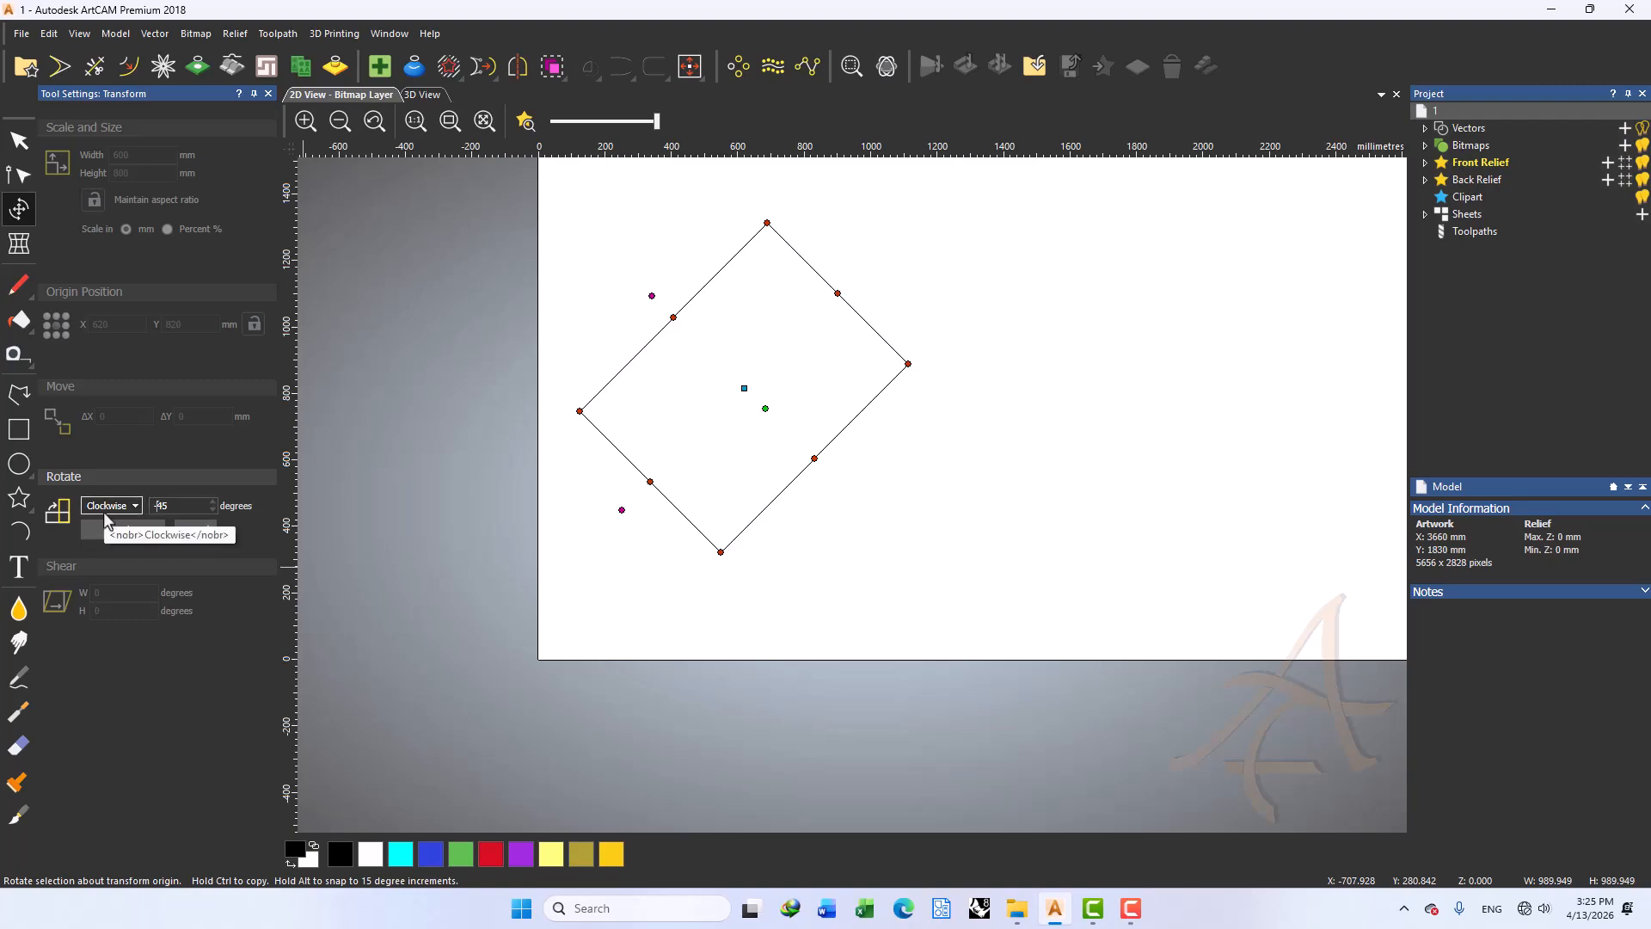
{"action": "left_click", "coordinate": [122, 531]}
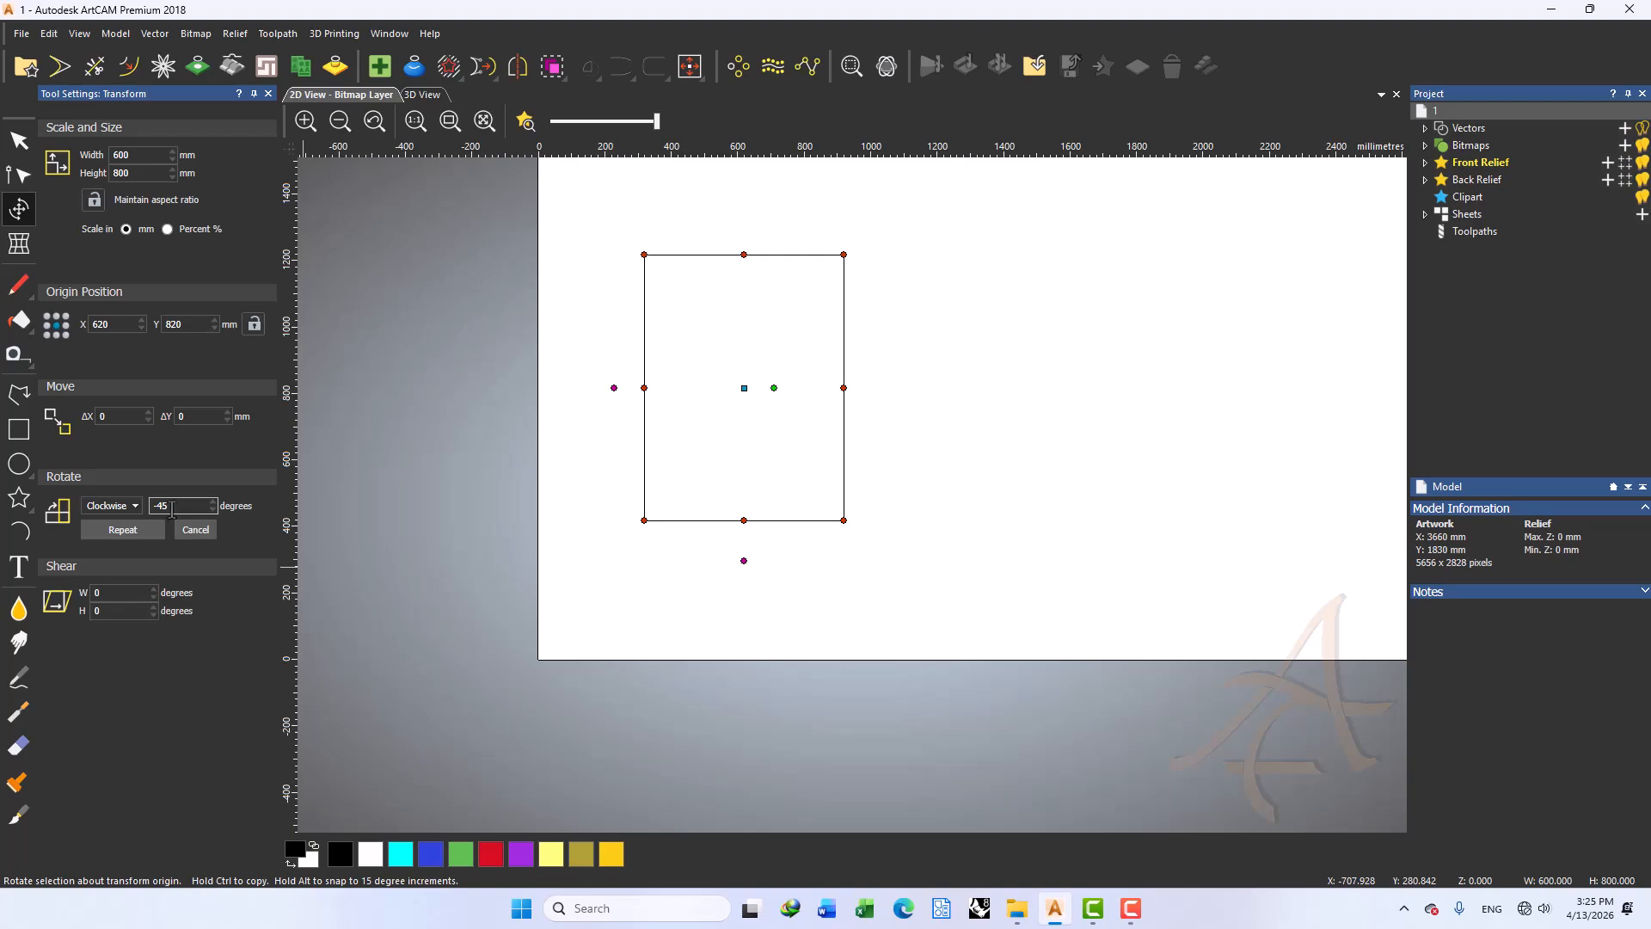
{"action": "left_click", "coordinate": [195, 530]}
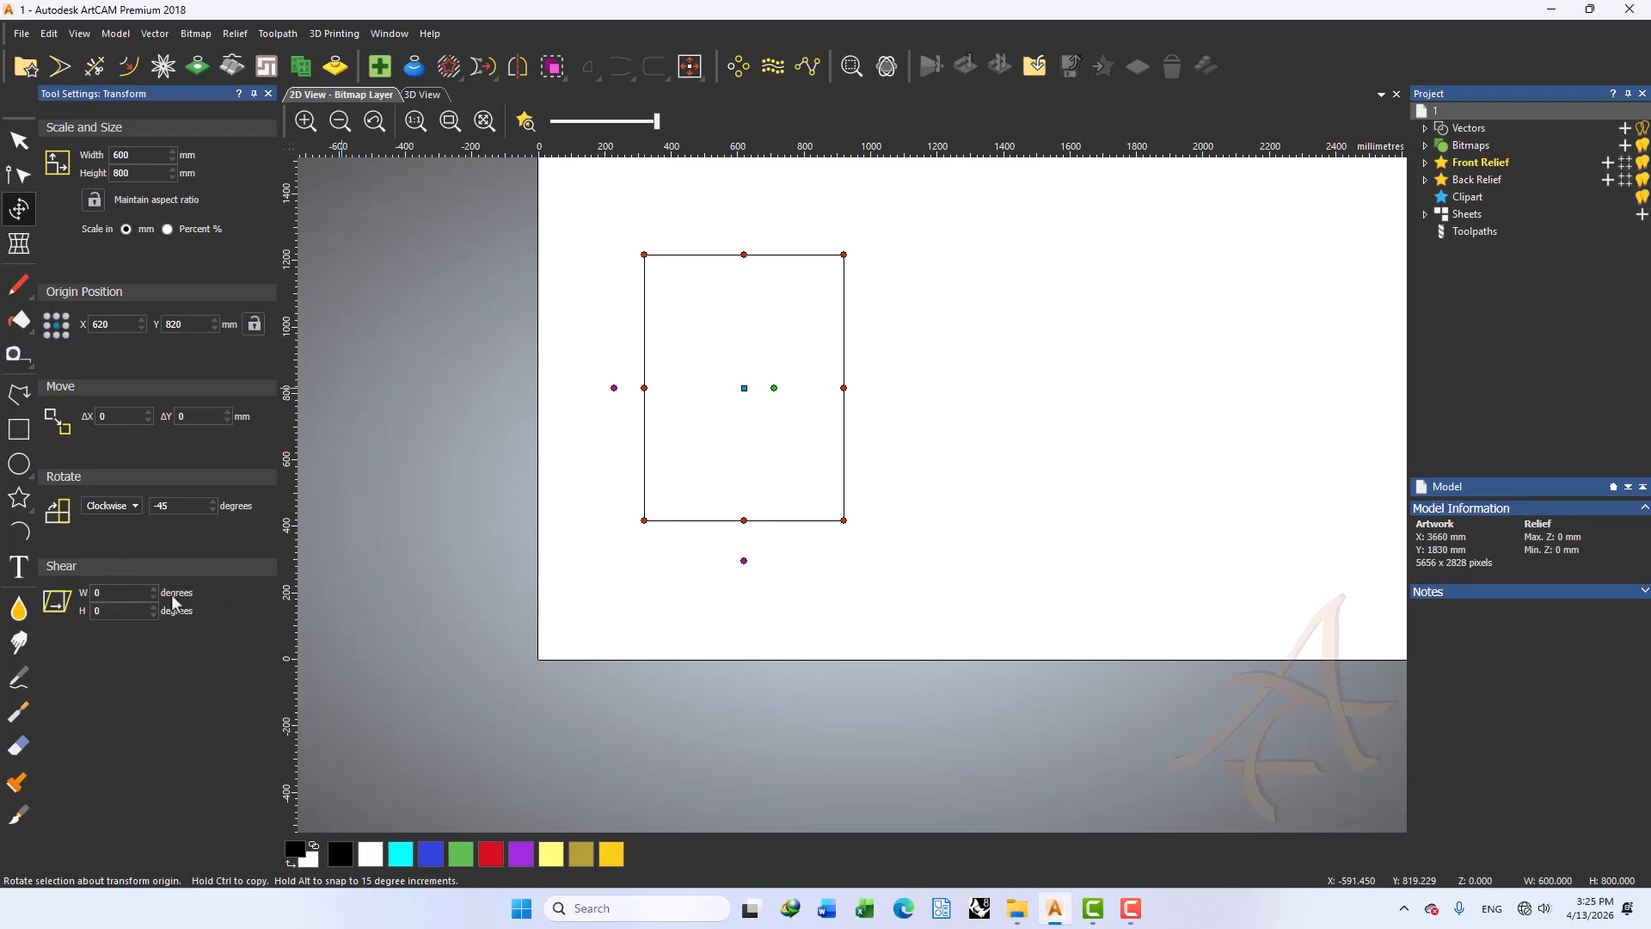
Shear the rectangle about its centre by a width angle of 10 degrees
{"action": "left_click", "coordinate": [120, 594]}
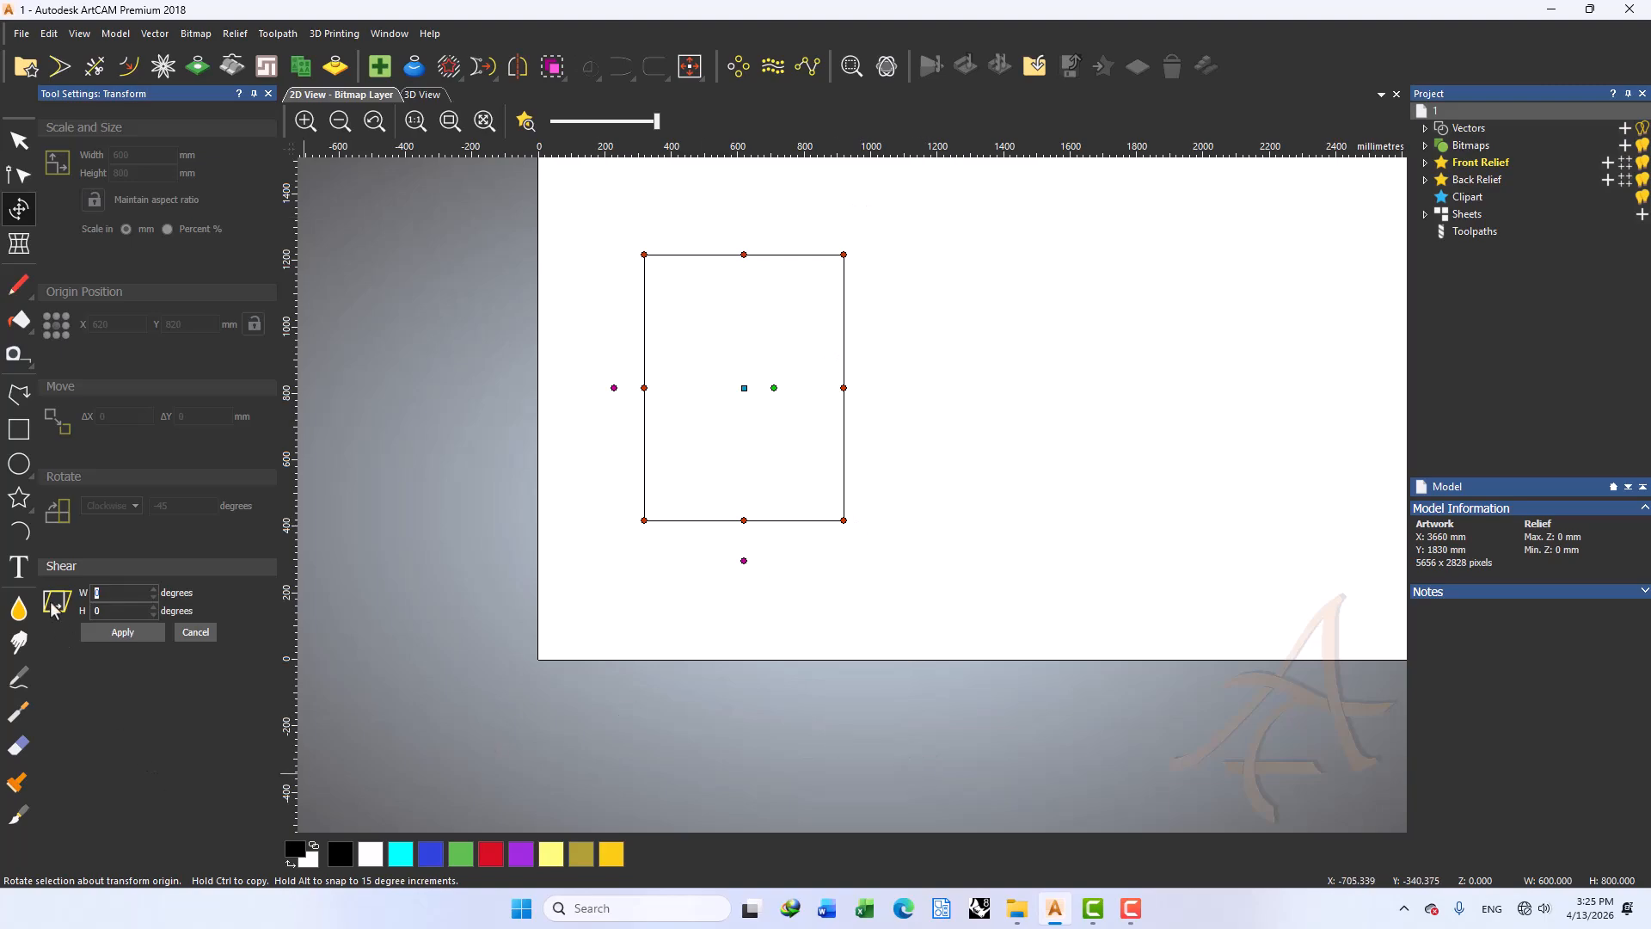
{"action": "left_click", "coordinate": [102, 611]}
{"action": "type", "text": "10"}
{"action": "left_click", "coordinate": [151, 632]}
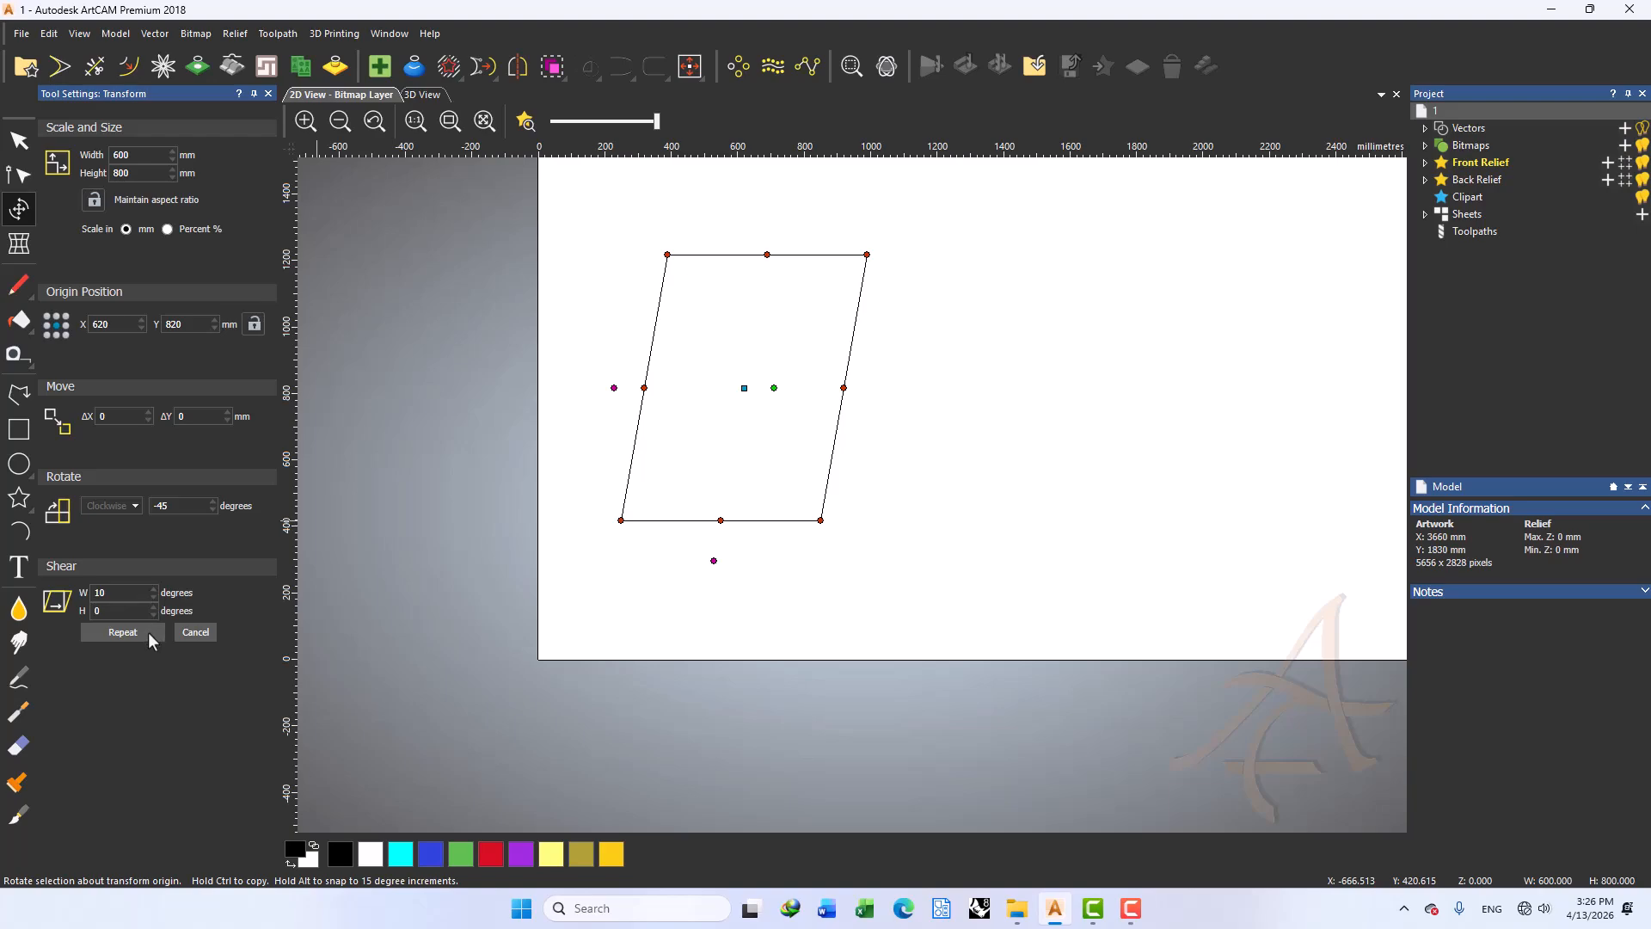
Shear the slanted rectangle back by applying a width angle of -10 degrees
{"action": "double_click", "coordinate": [120, 593]}
{"action": "type", "text": "-1"}
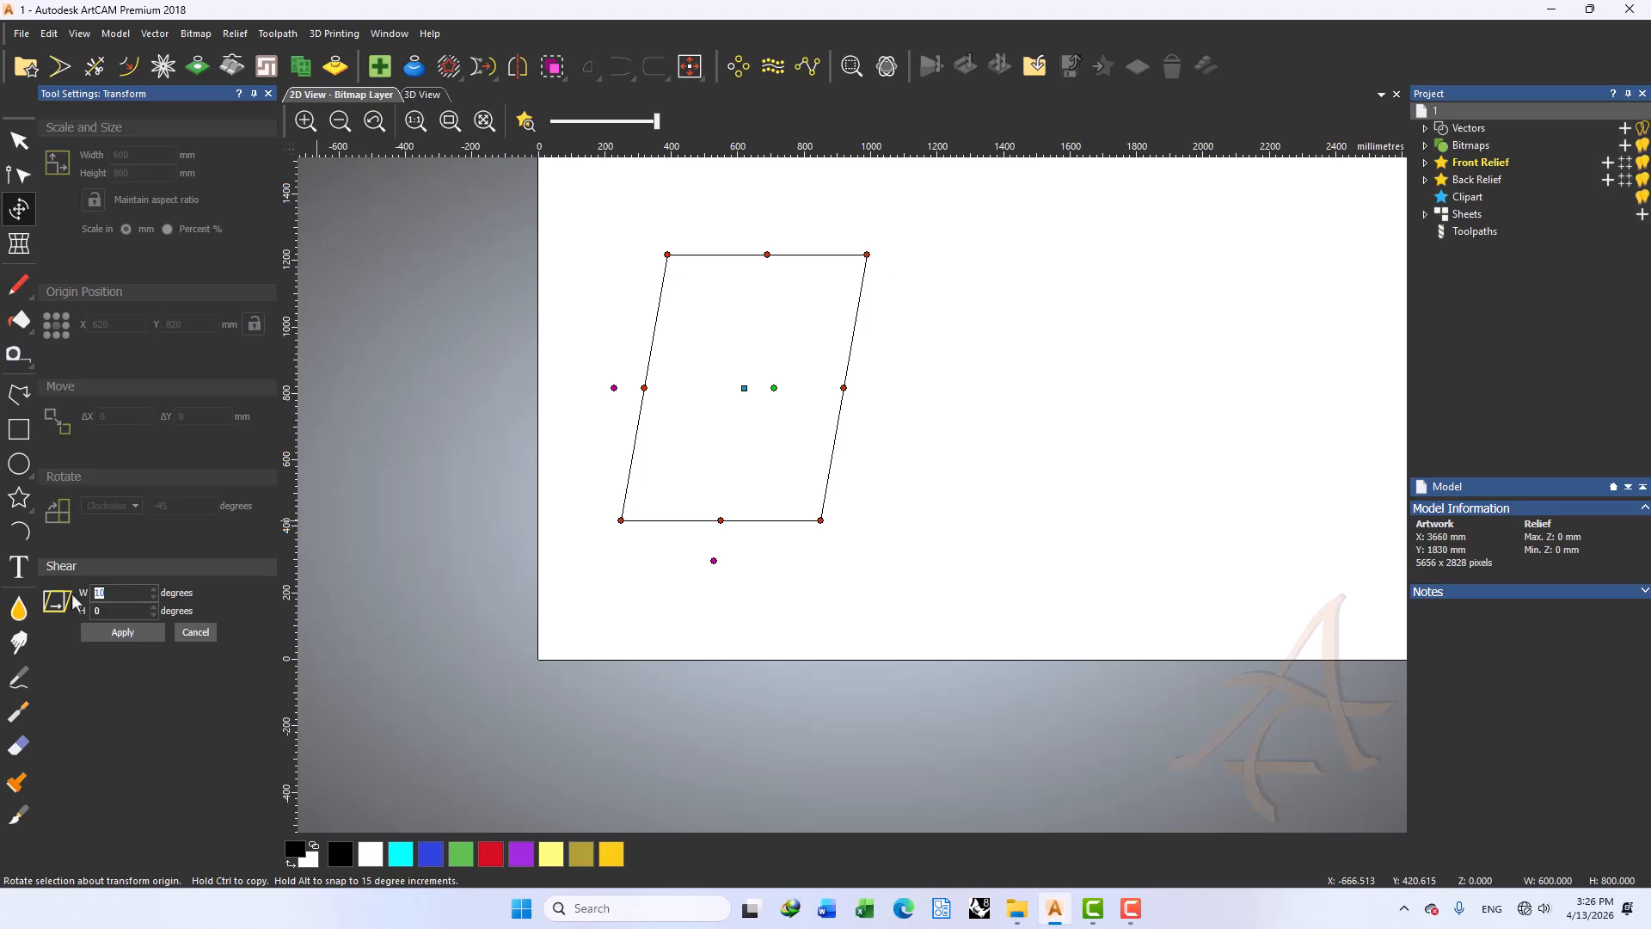
{"action": "left_click", "coordinate": [112, 637]}
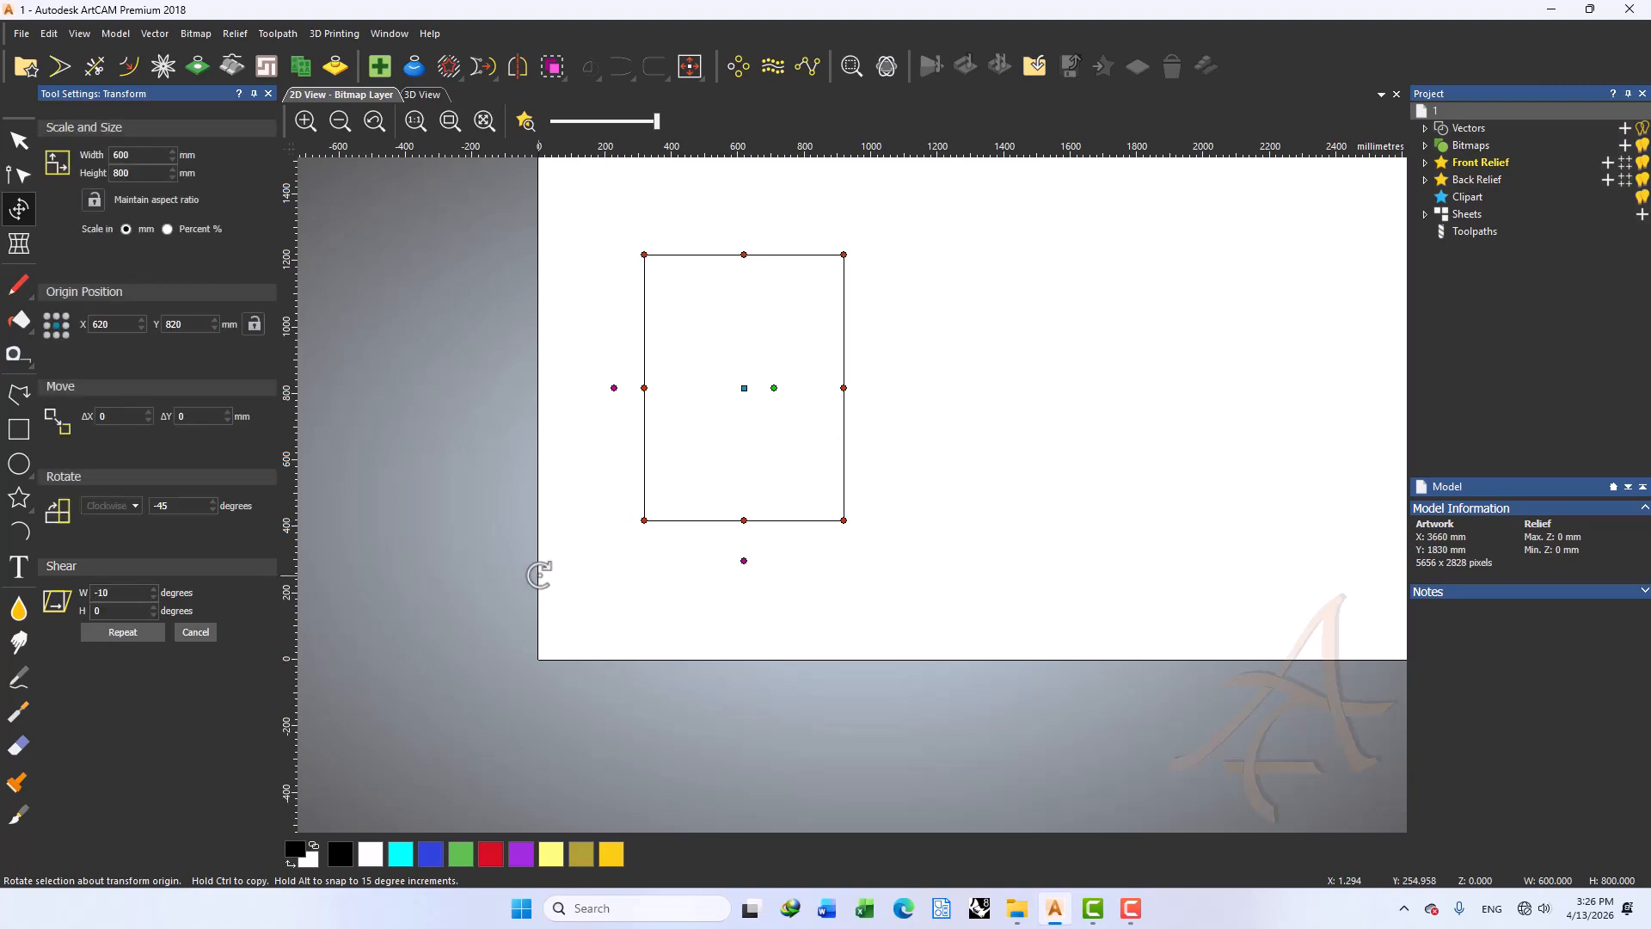
Shear the rectangle vertically with a width angle of 0 and a height angle of 20 degrees
{"action": "left_click", "coordinate": [110, 612]}
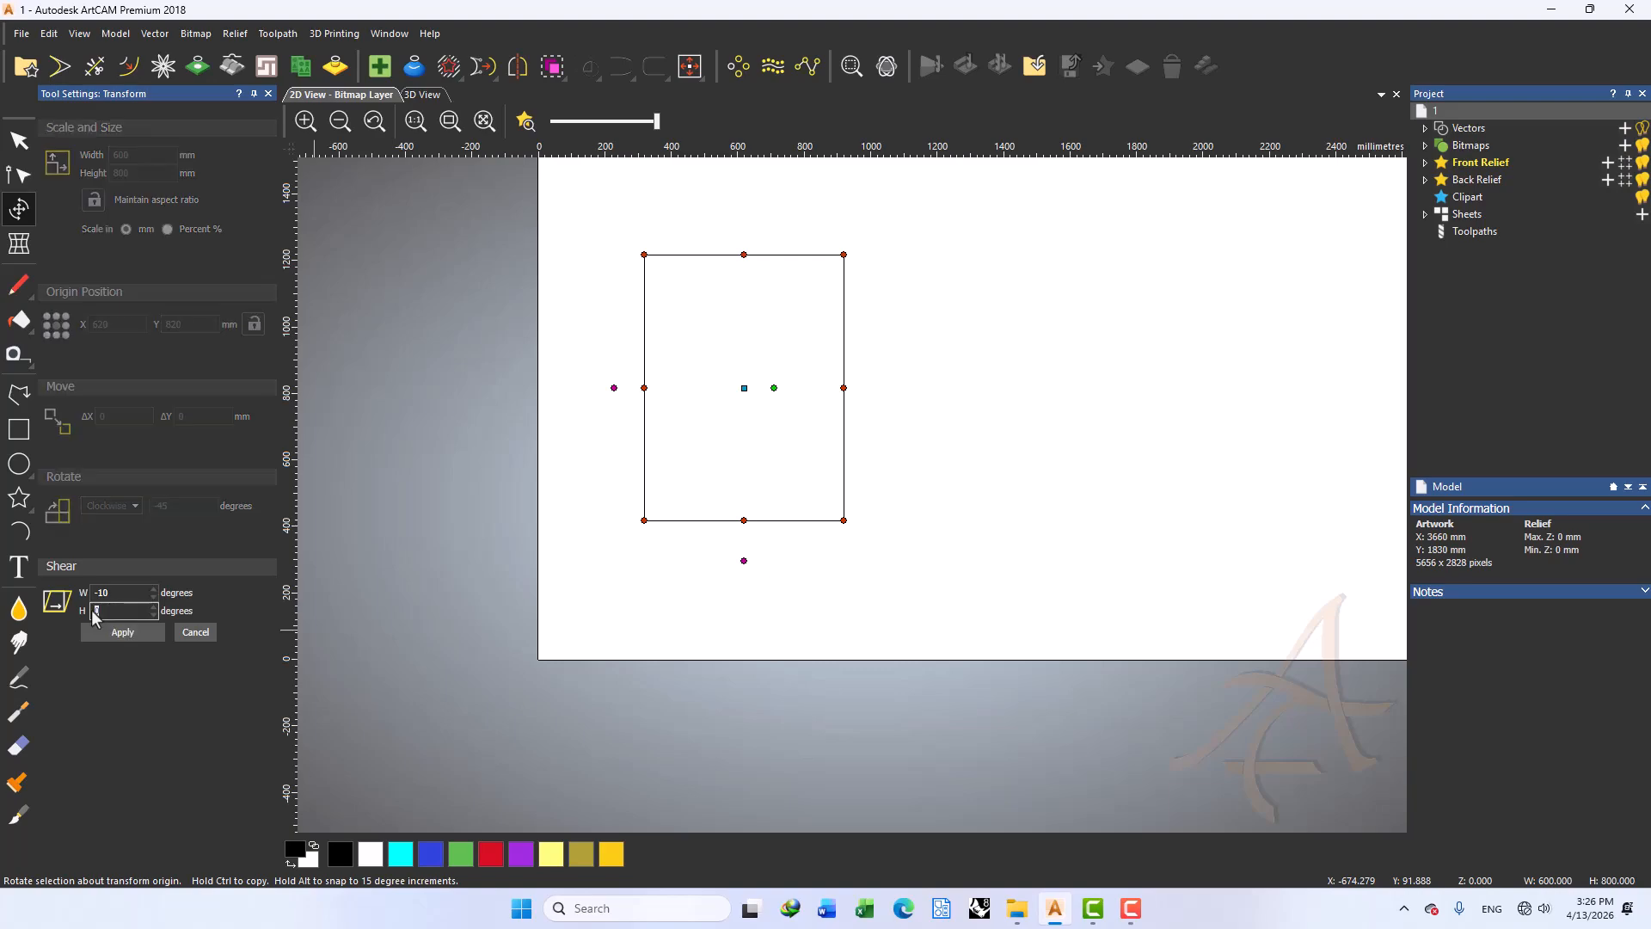
{"action": "left_click_drag", "start_coordinate": [115, 593], "coordinate": [78, 617]}
{"action": "left_click", "coordinate": [95, 610]}
{"action": "type", "text": "20"}
{"action": "left_click", "coordinate": [103, 630]}
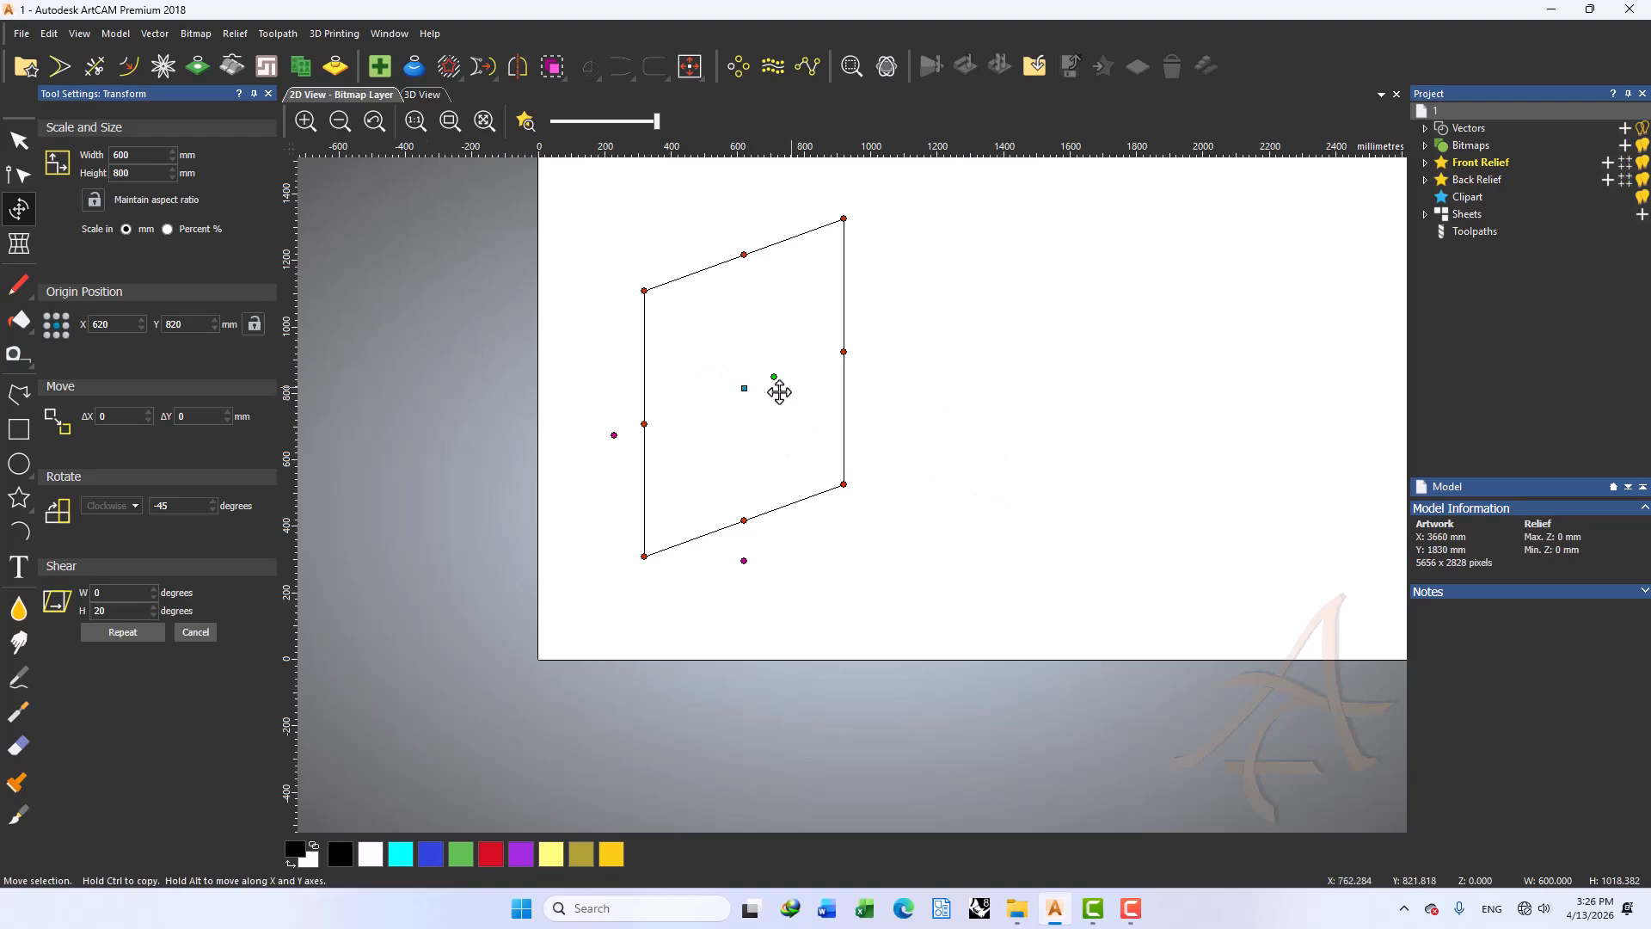
{"action": "left_click", "coordinate": [131, 420]}
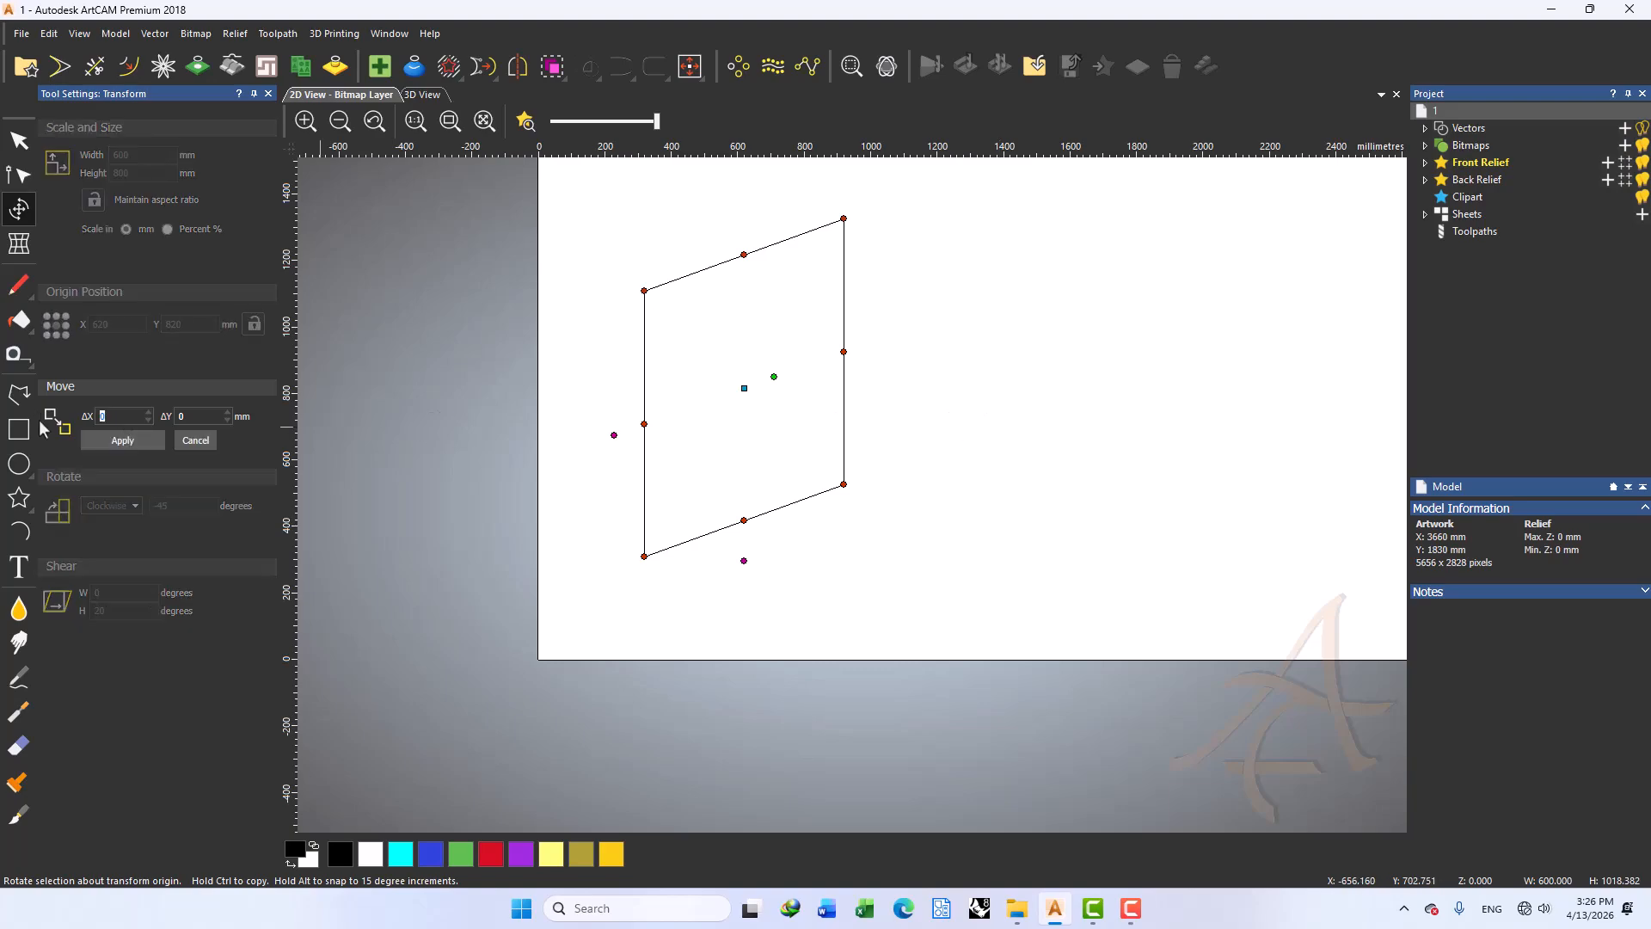
{"action": "left_click", "coordinate": [110, 502]}
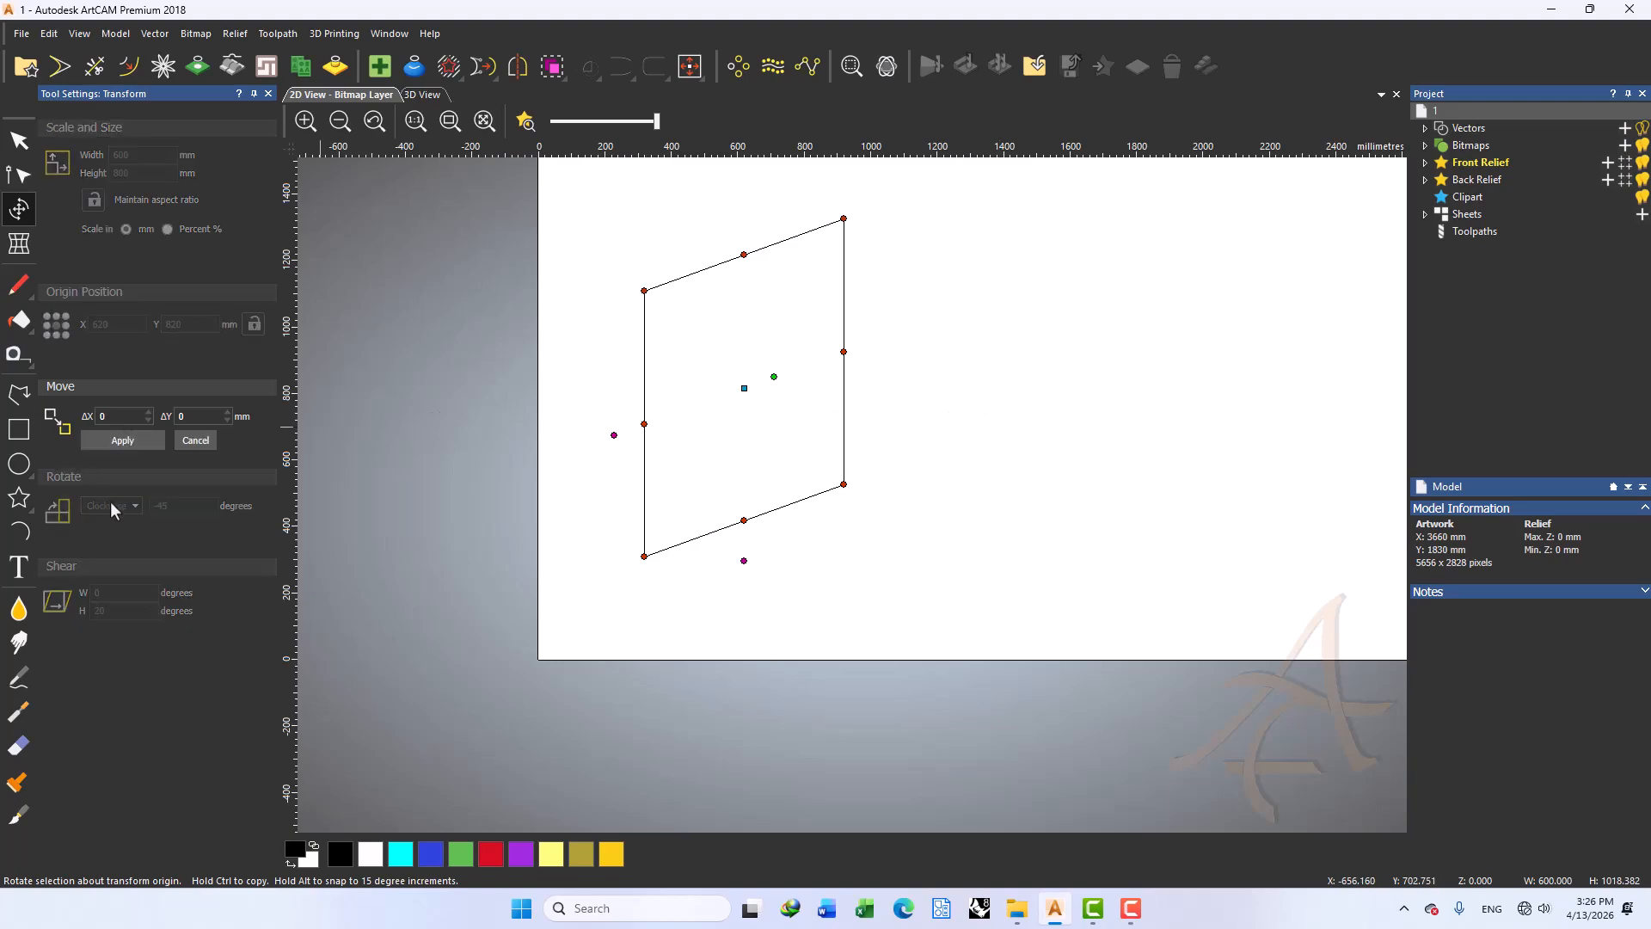
{"action": "left_click", "coordinate": [196, 444]}
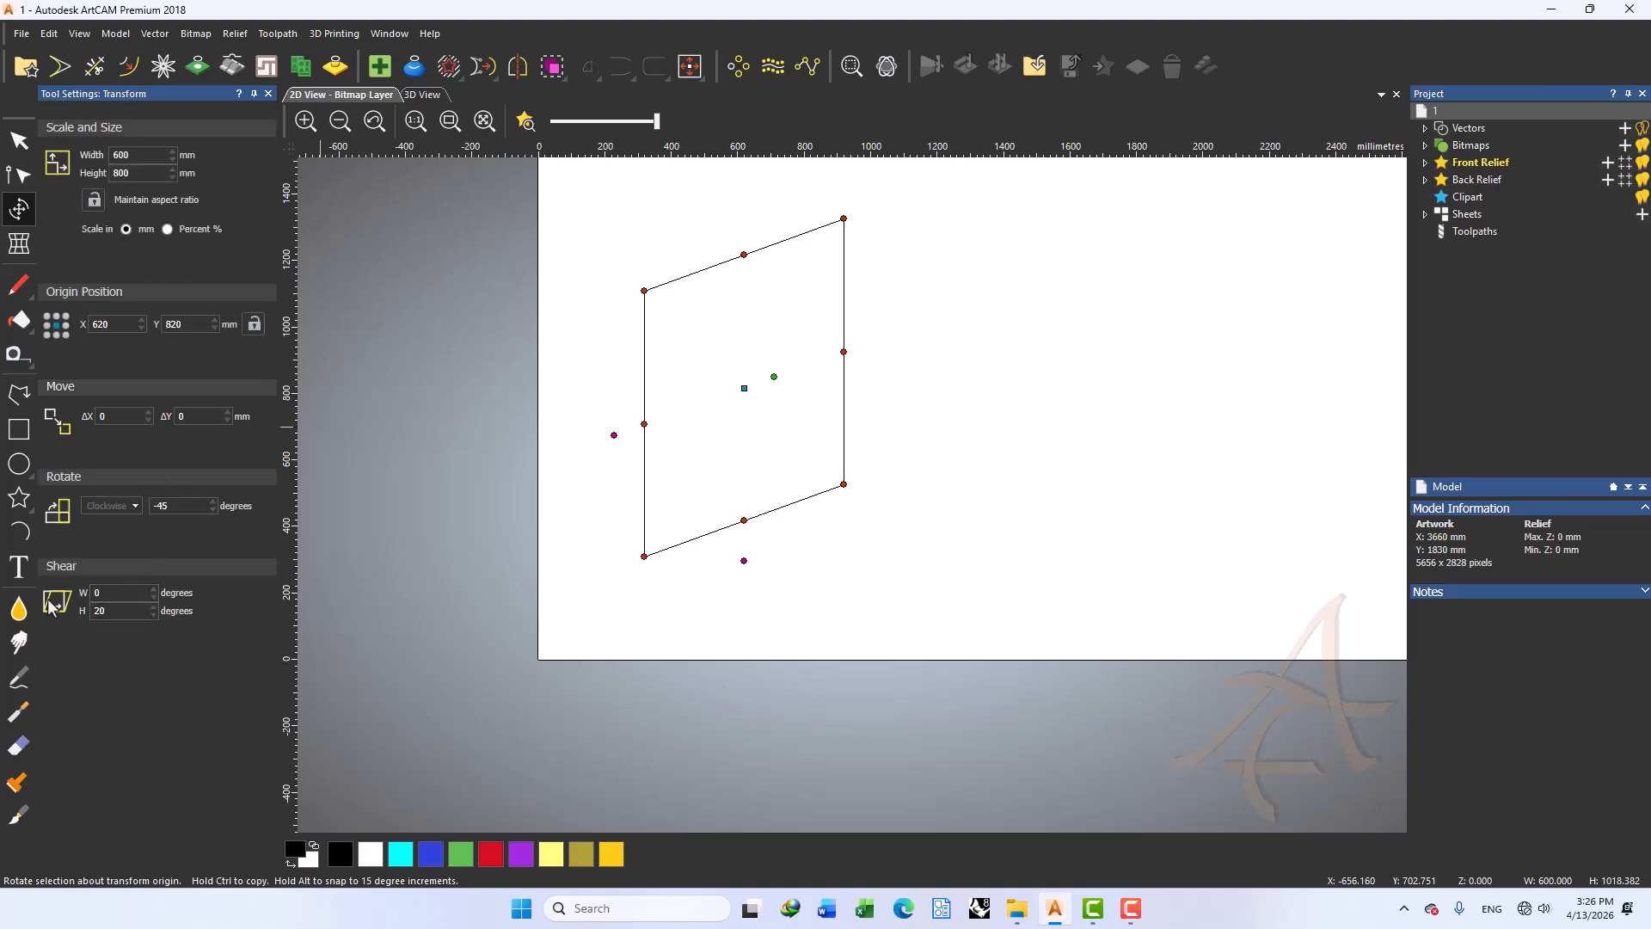
Close the Transform settings and move the sheared rectangle off the artwork, beside the tall rectangle containing the ellipse
{"action": "left_click", "coordinate": [269, 93]}
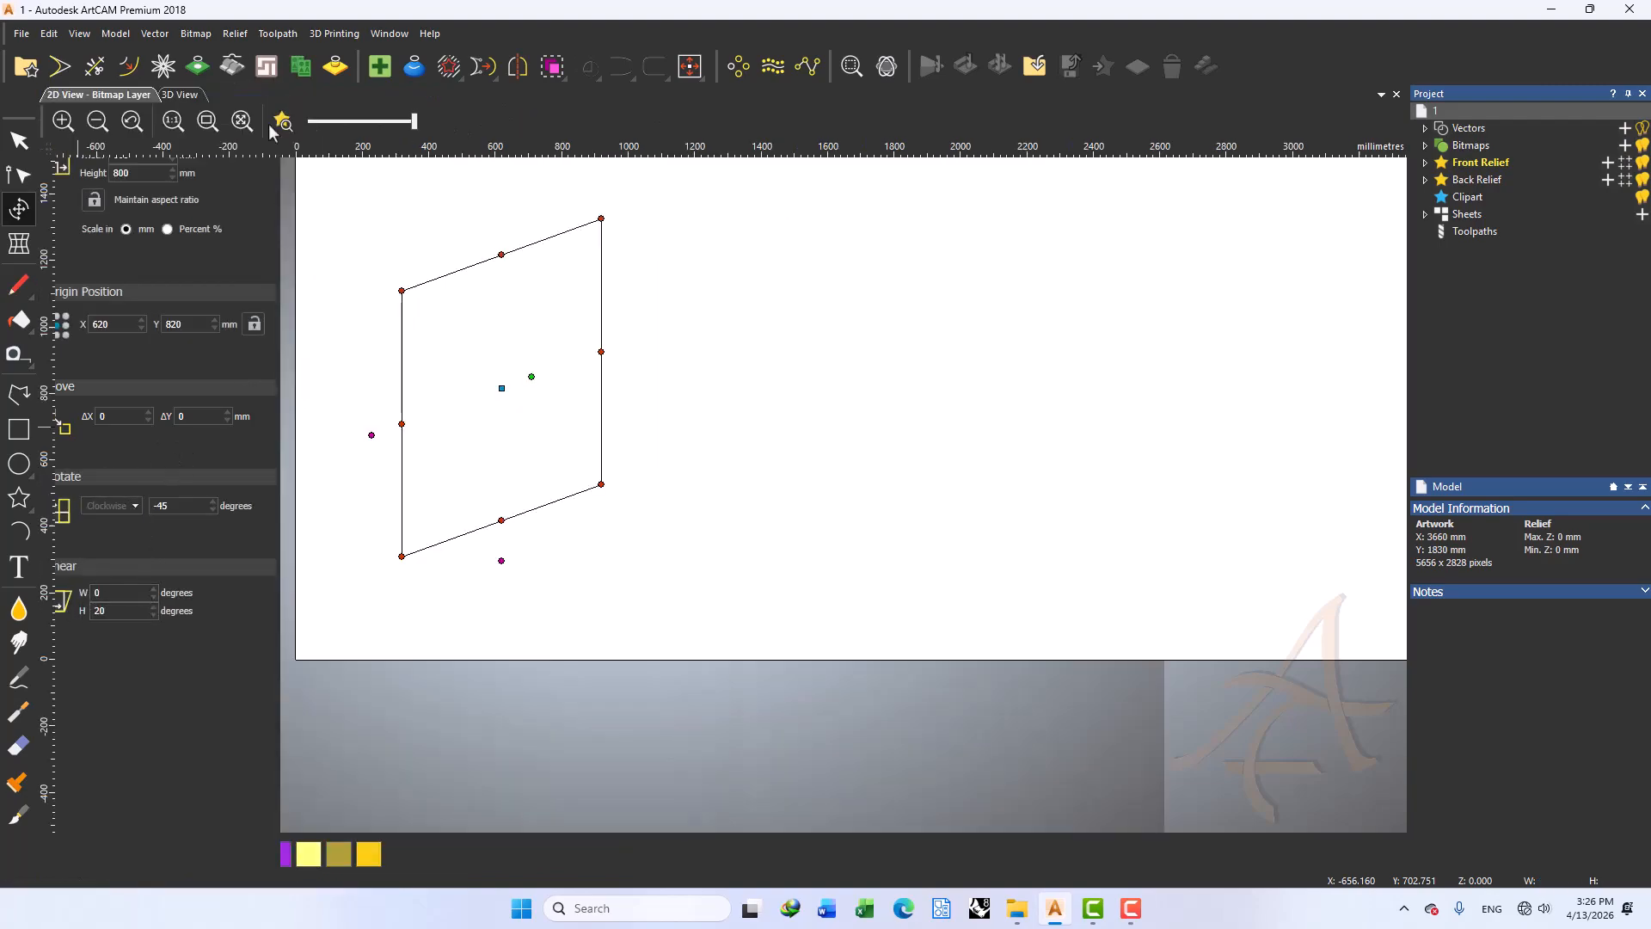
{"action": "left_click_drag", "start_coordinate": [599, 205], "coordinate": [340, 397]}
{"action": "scroll", "coordinate": [642, 331], "scroll_direction": "down", "scroll_amount": 4}
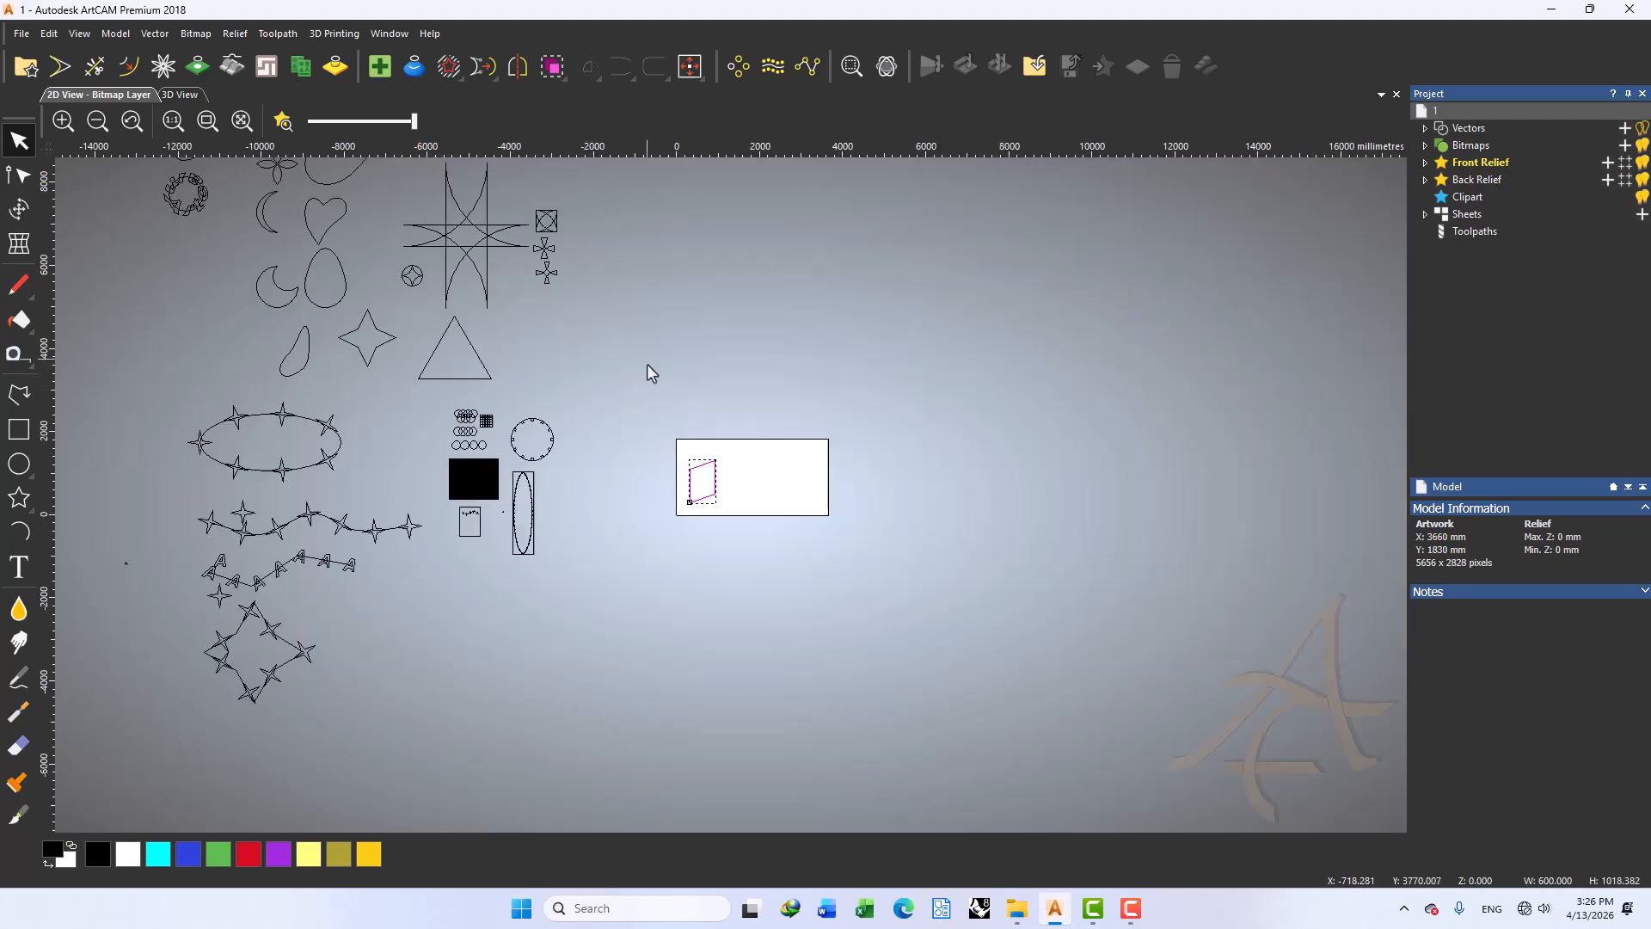
{"action": "scroll", "coordinate": [765, 528], "scroll_direction": "up", "scroll_amount": 4}
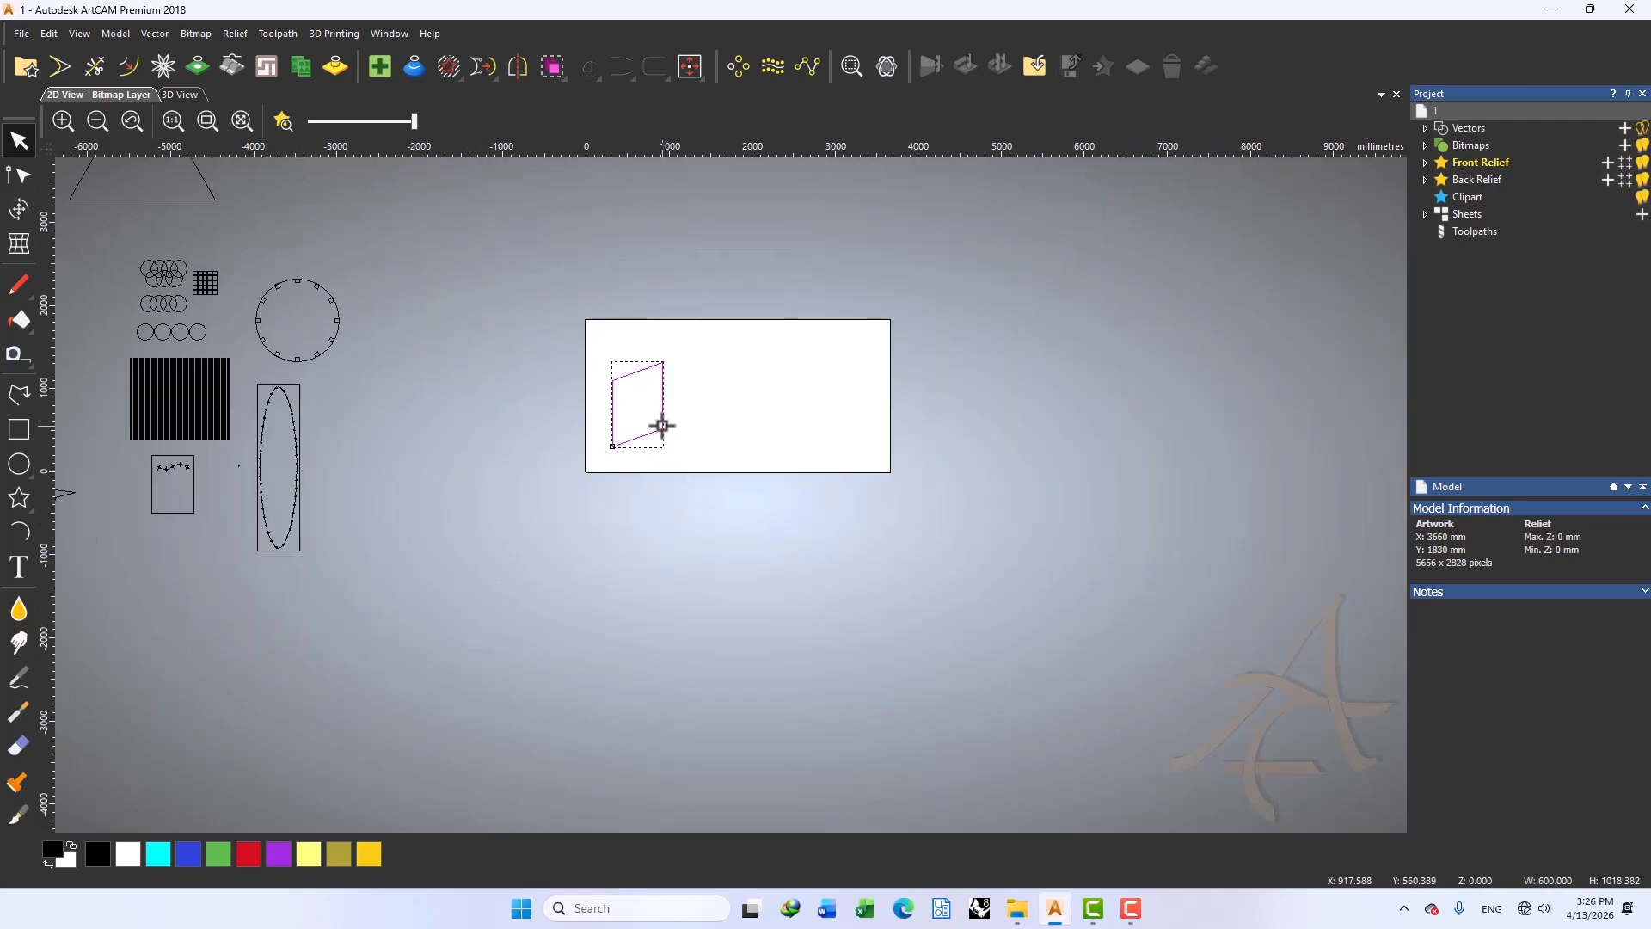
{"action": "left_click_drag", "start_coordinate": [657, 431], "coordinate": [276, 504]}
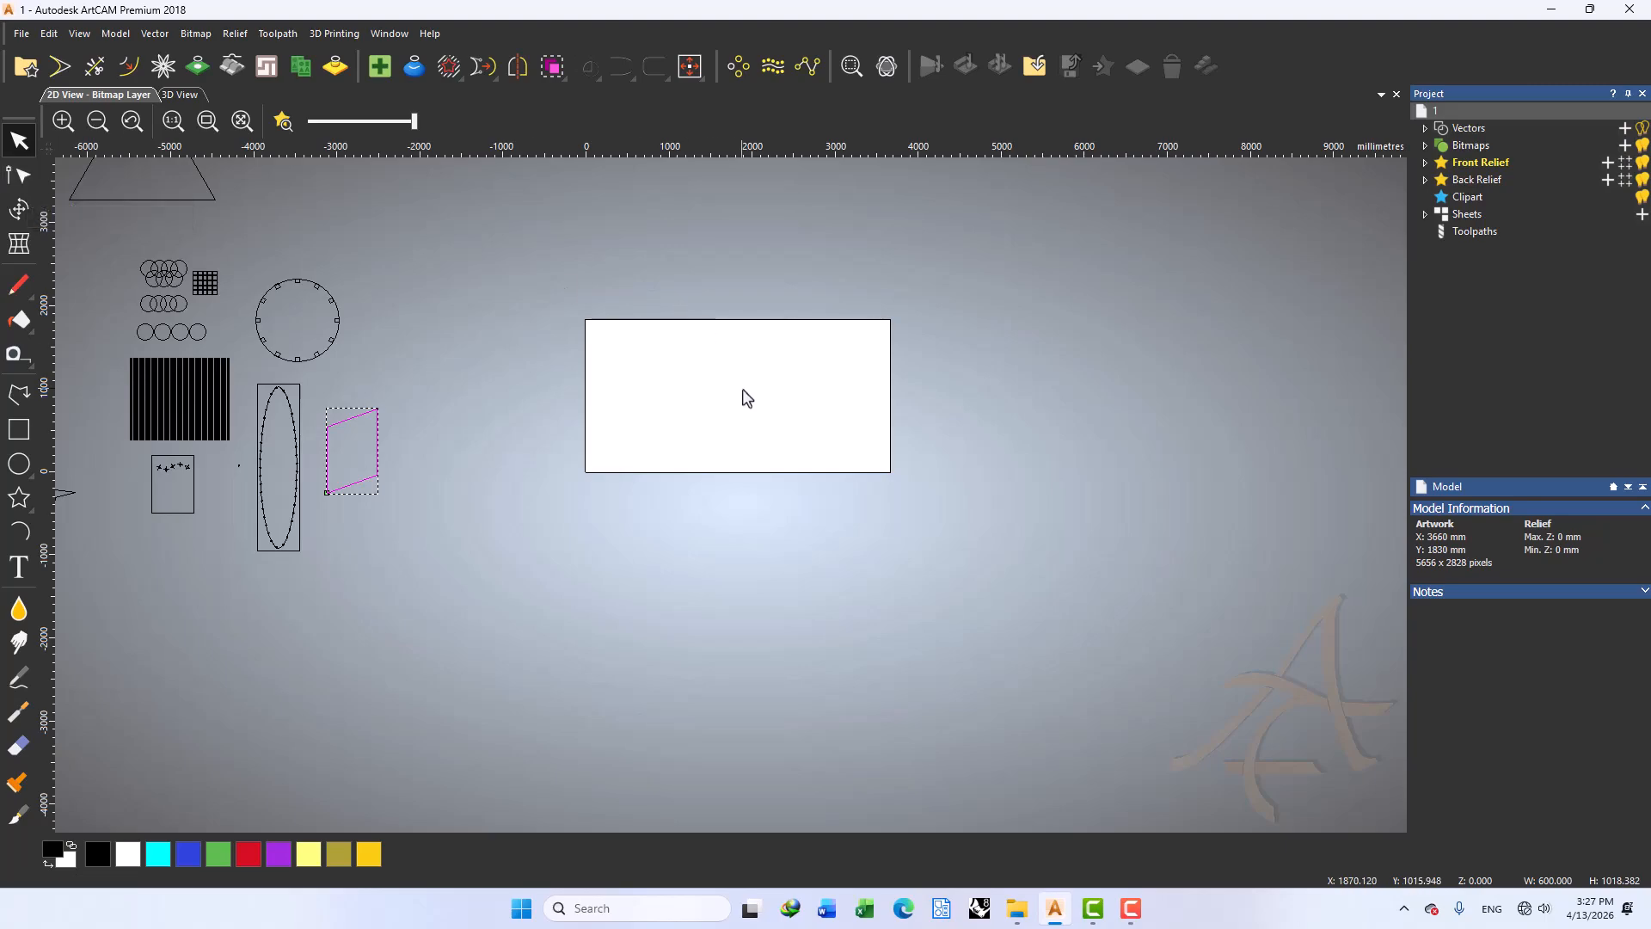
{"action": "left_click", "coordinate": [1133, 905]}
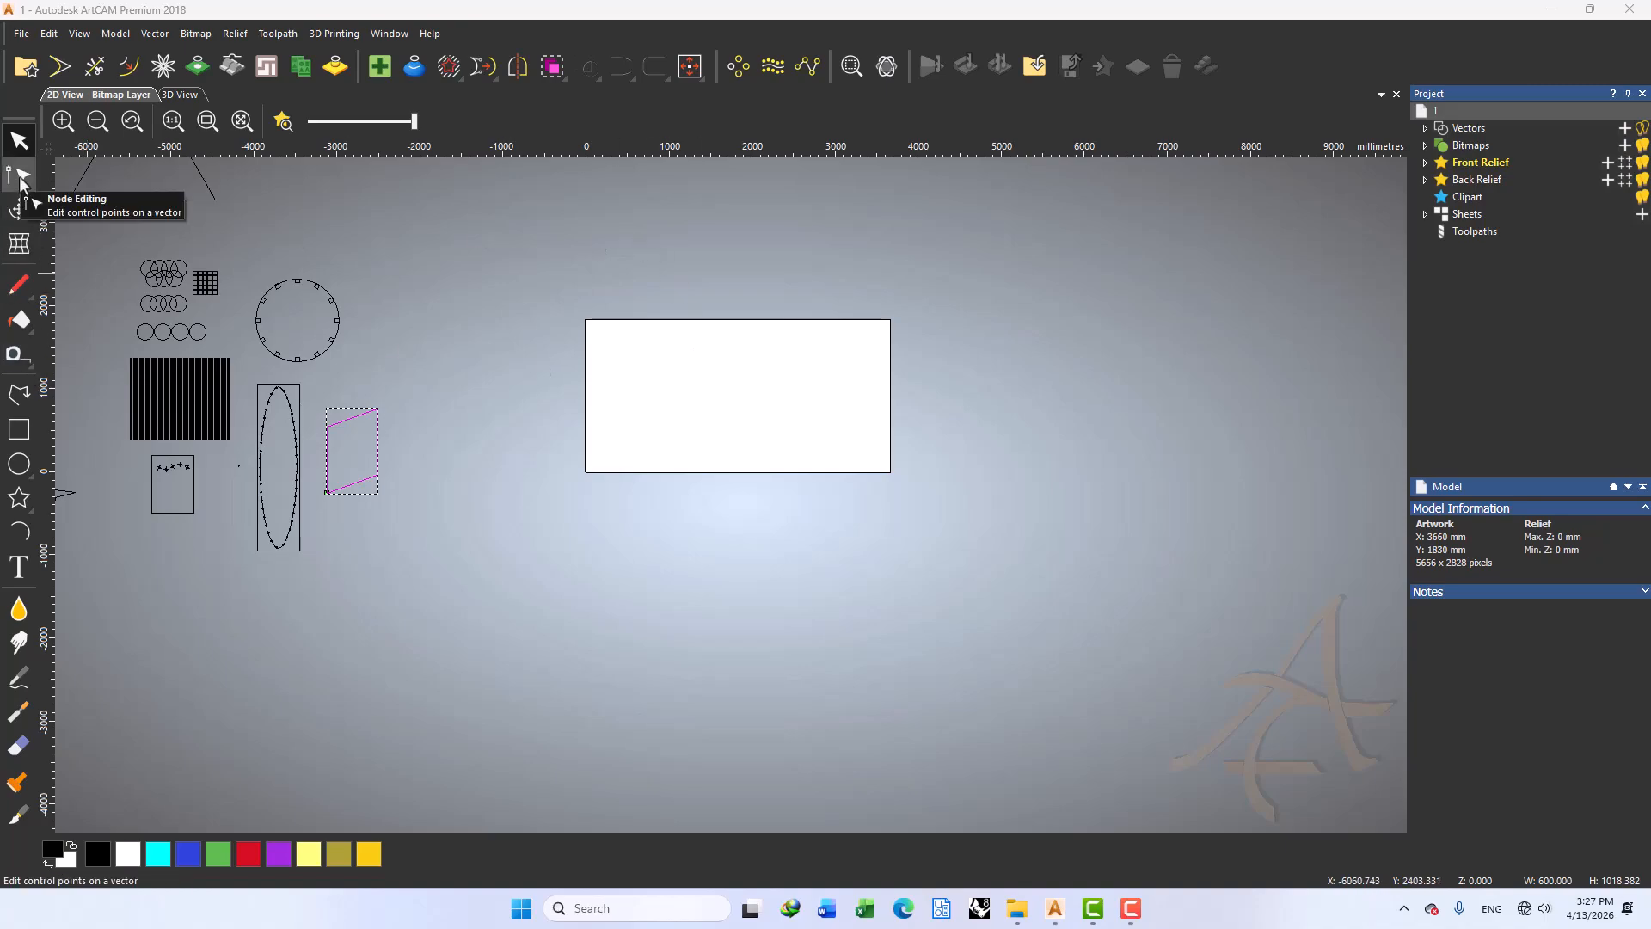
{"action": "scroll", "coordinate": [417, 360], "scroll_direction": "down", "scroll_amount": 1}
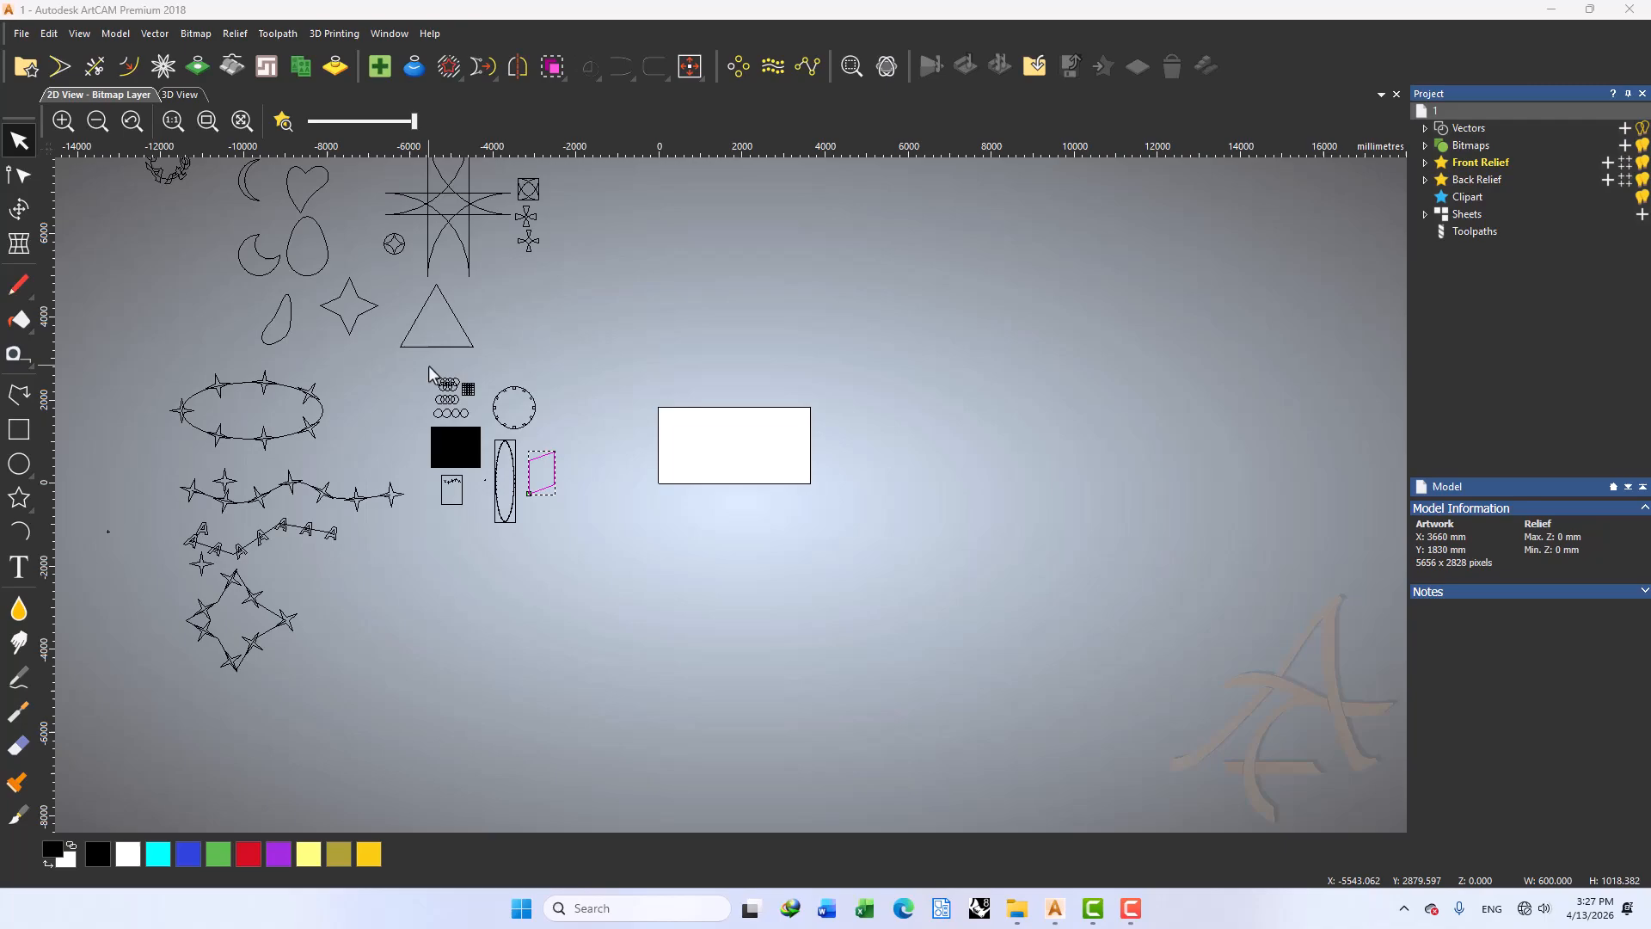
{"action": "left_click", "coordinate": [460, 323]}
{"action": "scroll", "coordinate": [439, 331], "scroll_direction": "down", "scroll_amount": 1}
{"action": "scroll", "coordinate": [514, 325], "scroll_direction": "up", "scroll_amount": 1}
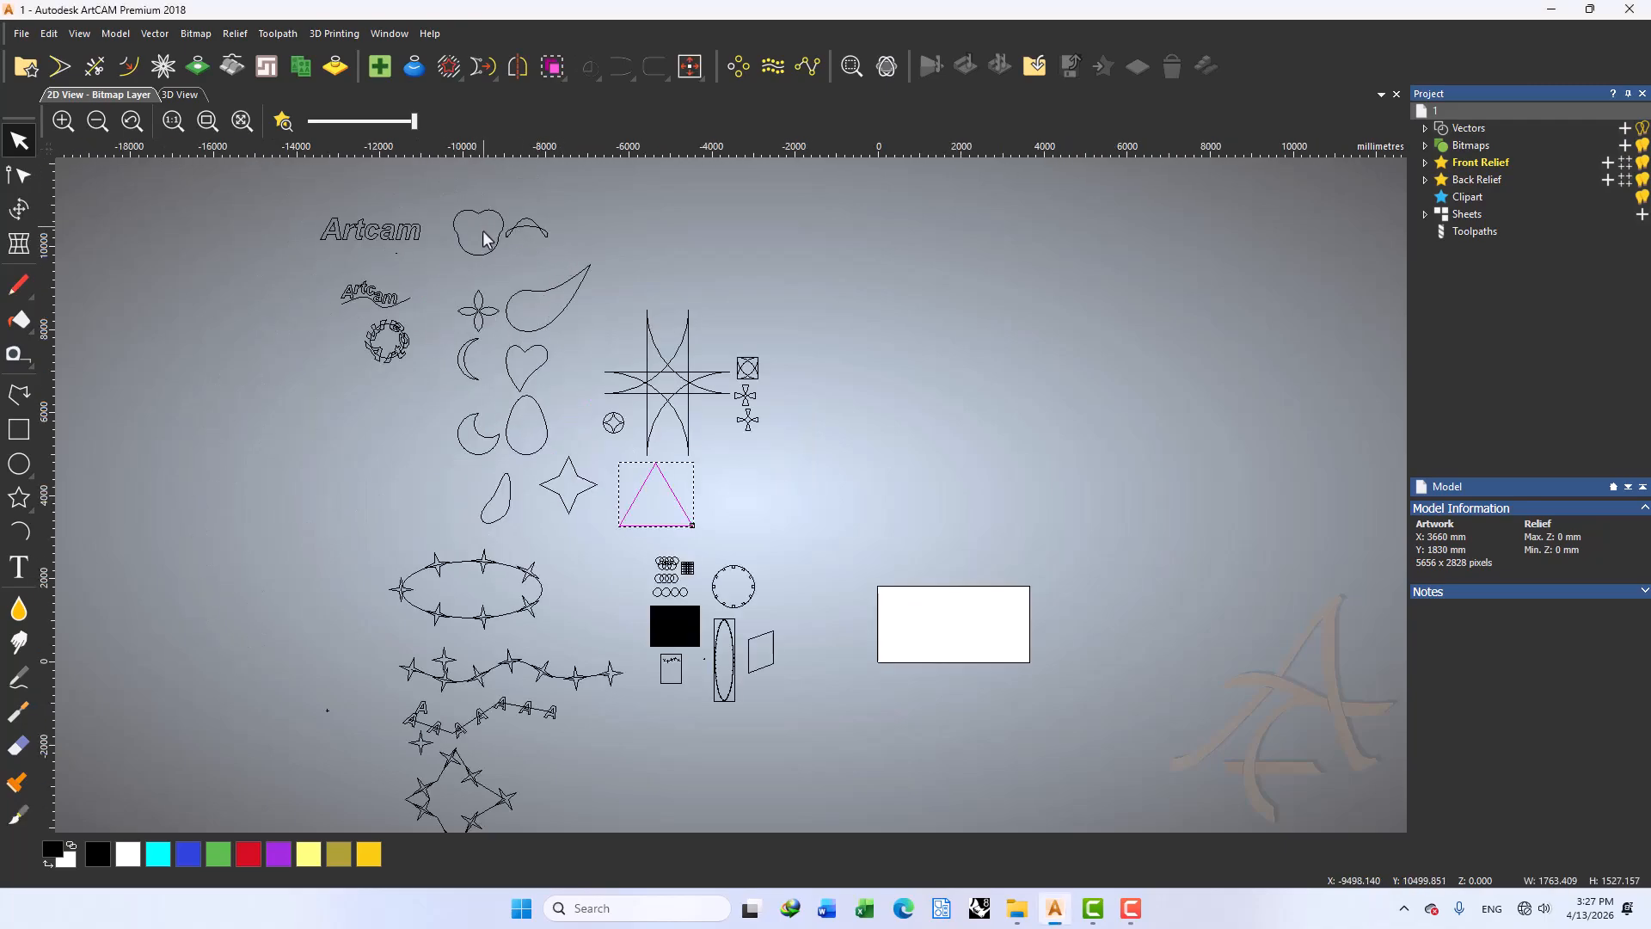
Draw a straight horizontal polyline about 890 mm long in the artwork's upper part, with smooth polylines turned off
{"action": "left_click", "coordinate": [19, 396]}
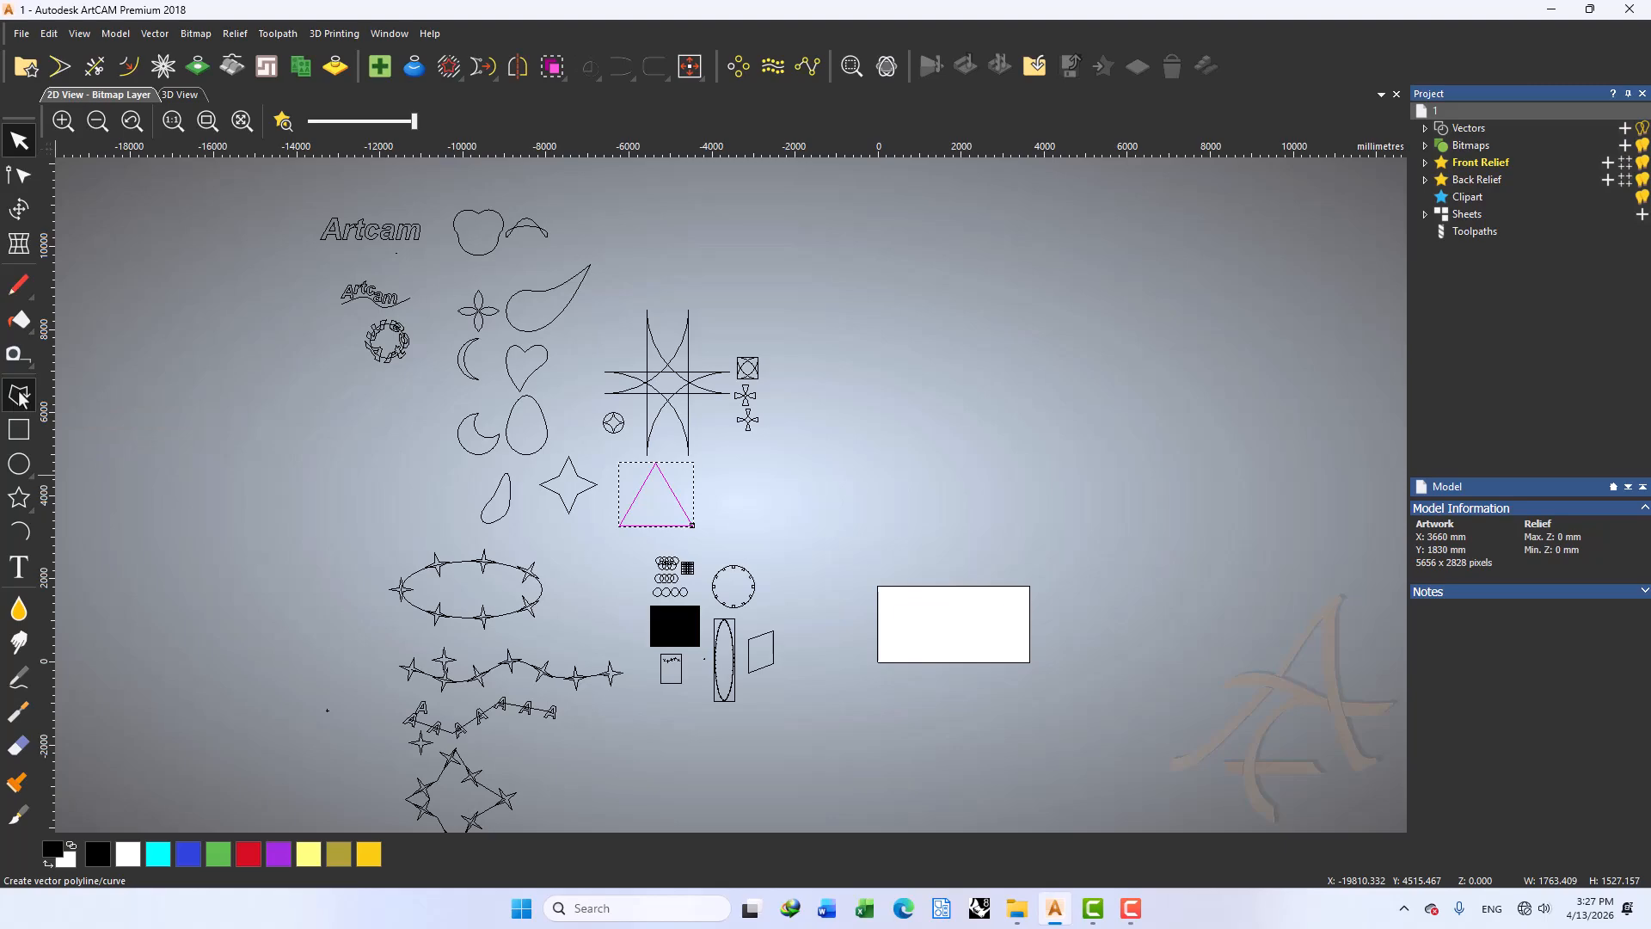
{"action": "scroll", "coordinate": [1148, 576], "scroll_direction": "up", "scroll_amount": 2}
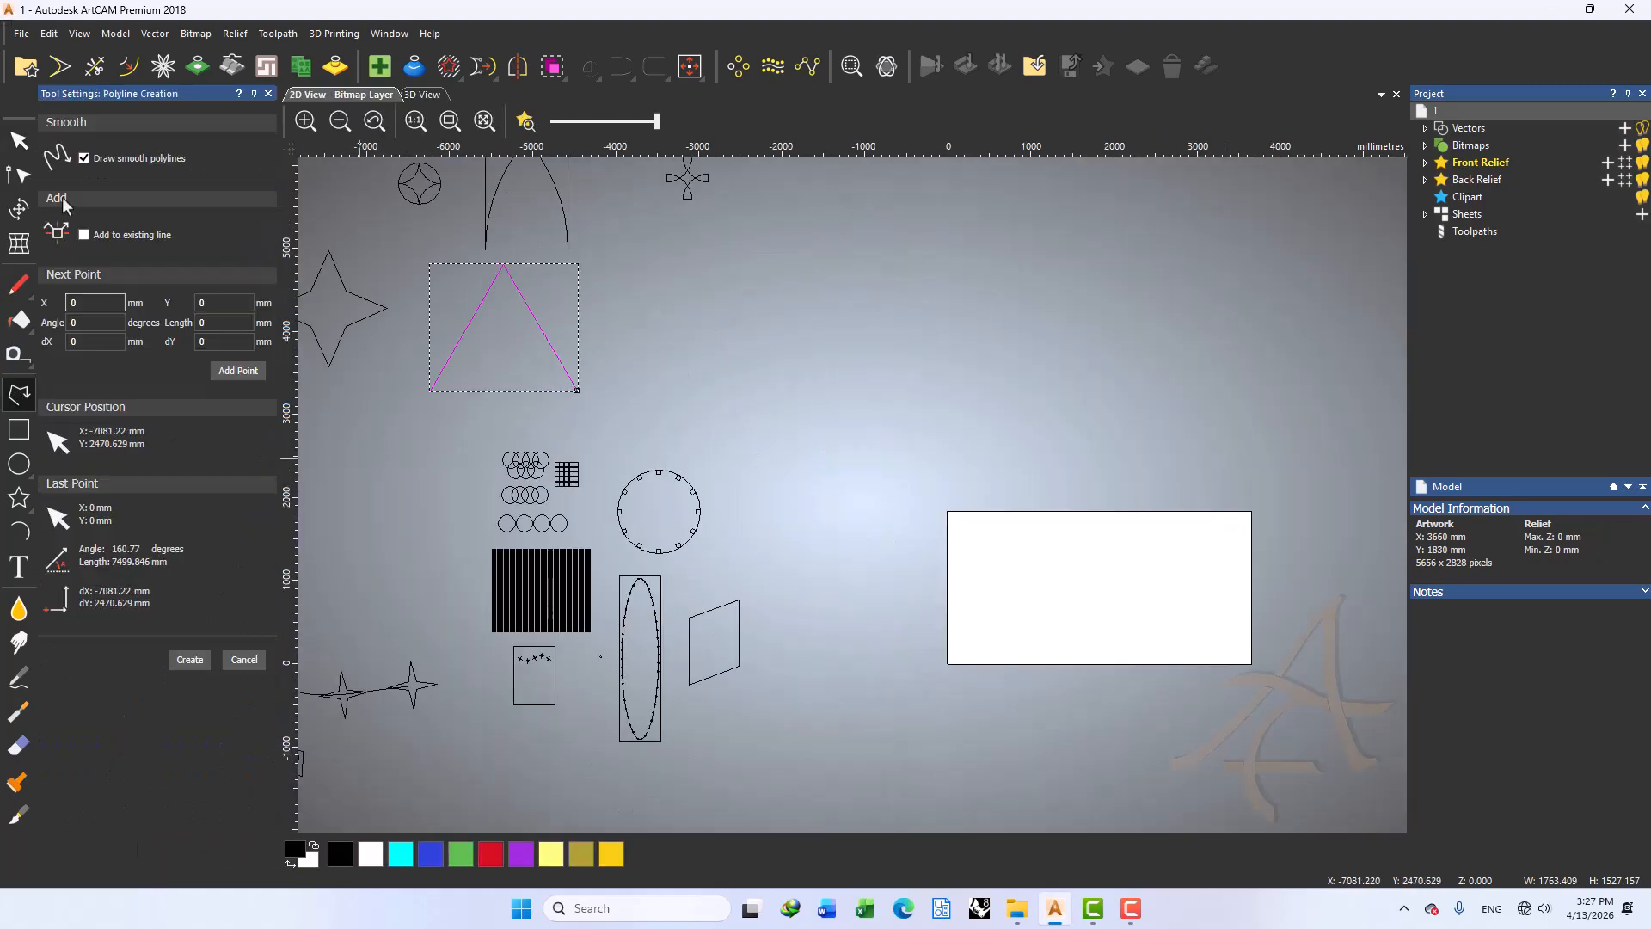
{"action": "left_click", "coordinate": [84, 159]}
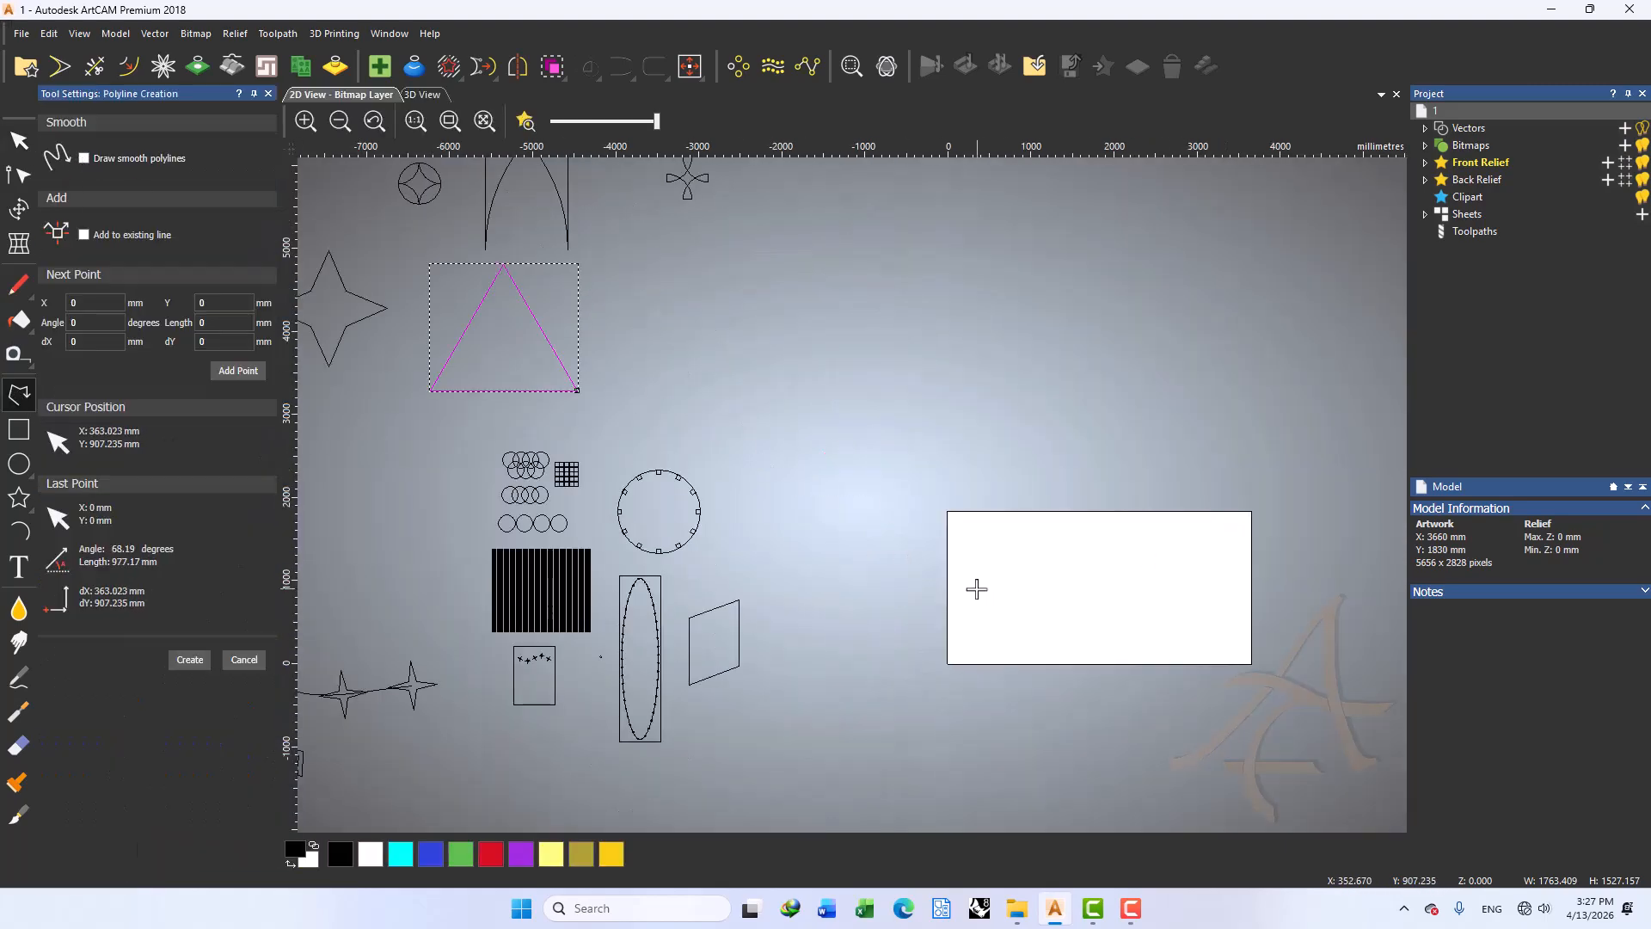
{"action": "scroll", "coordinate": [1015, 570], "scroll_direction": "down", "scroll_amount": 2}
{"action": "scroll", "coordinate": [1015, 570], "scroll_direction": "up", "scroll_amount": 2}
{"action": "scroll", "coordinate": [894, 476], "scroll_direction": "up", "scroll_amount": 2}
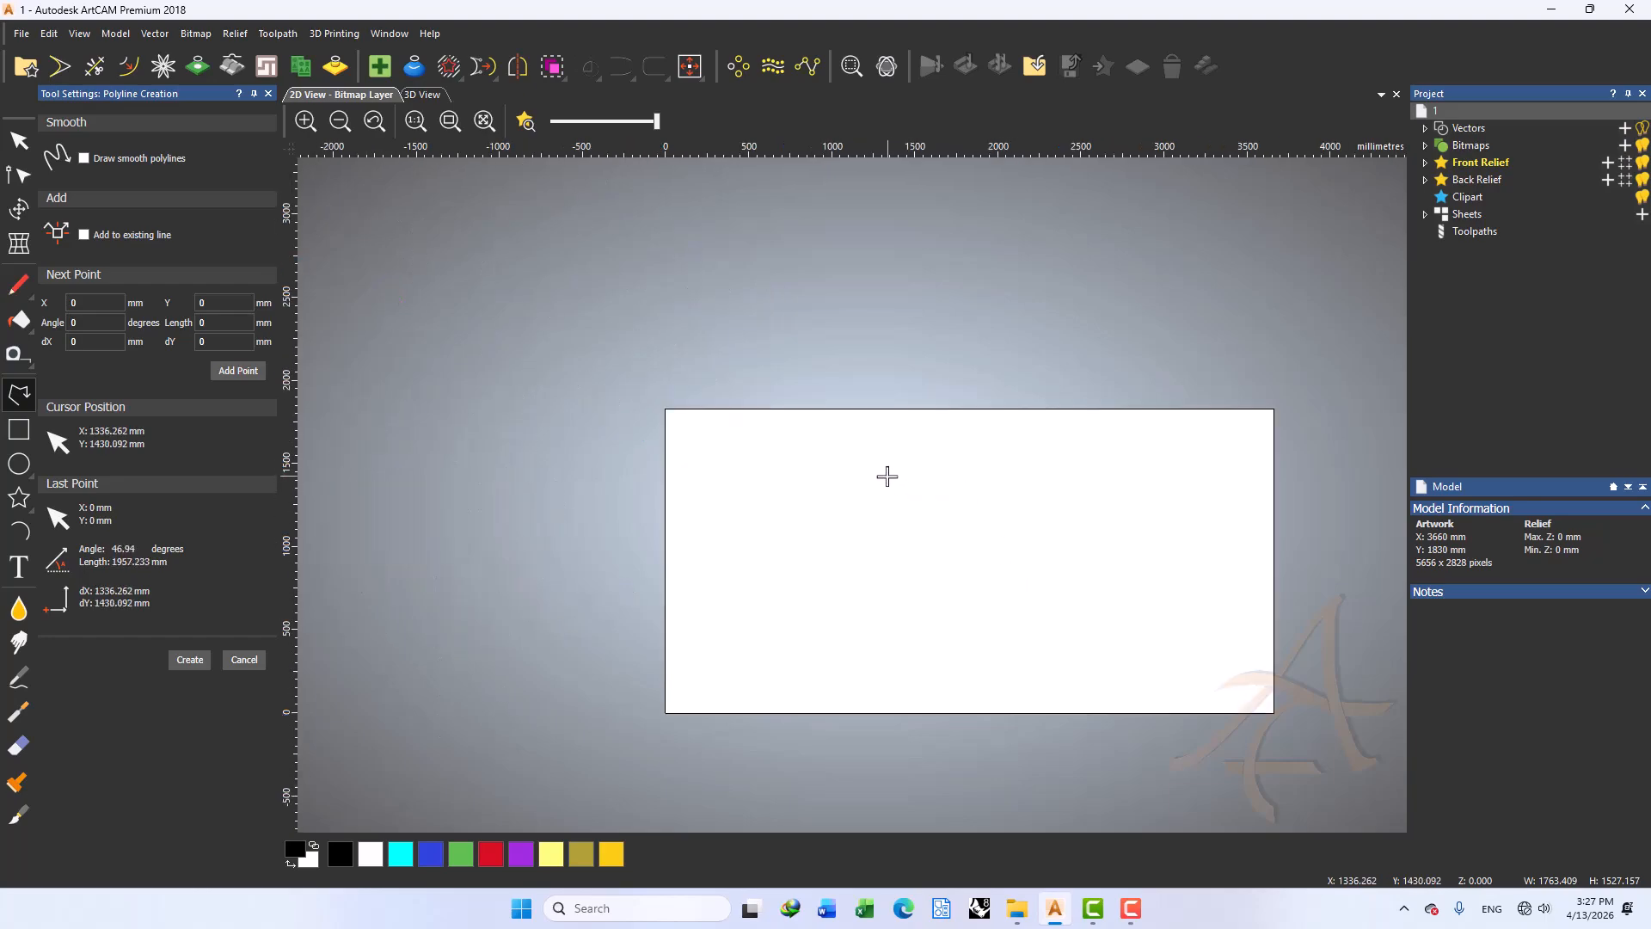
{"action": "left_click", "coordinate": [888, 476]}
{"action": "left_click", "coordinate": [739, 475]}
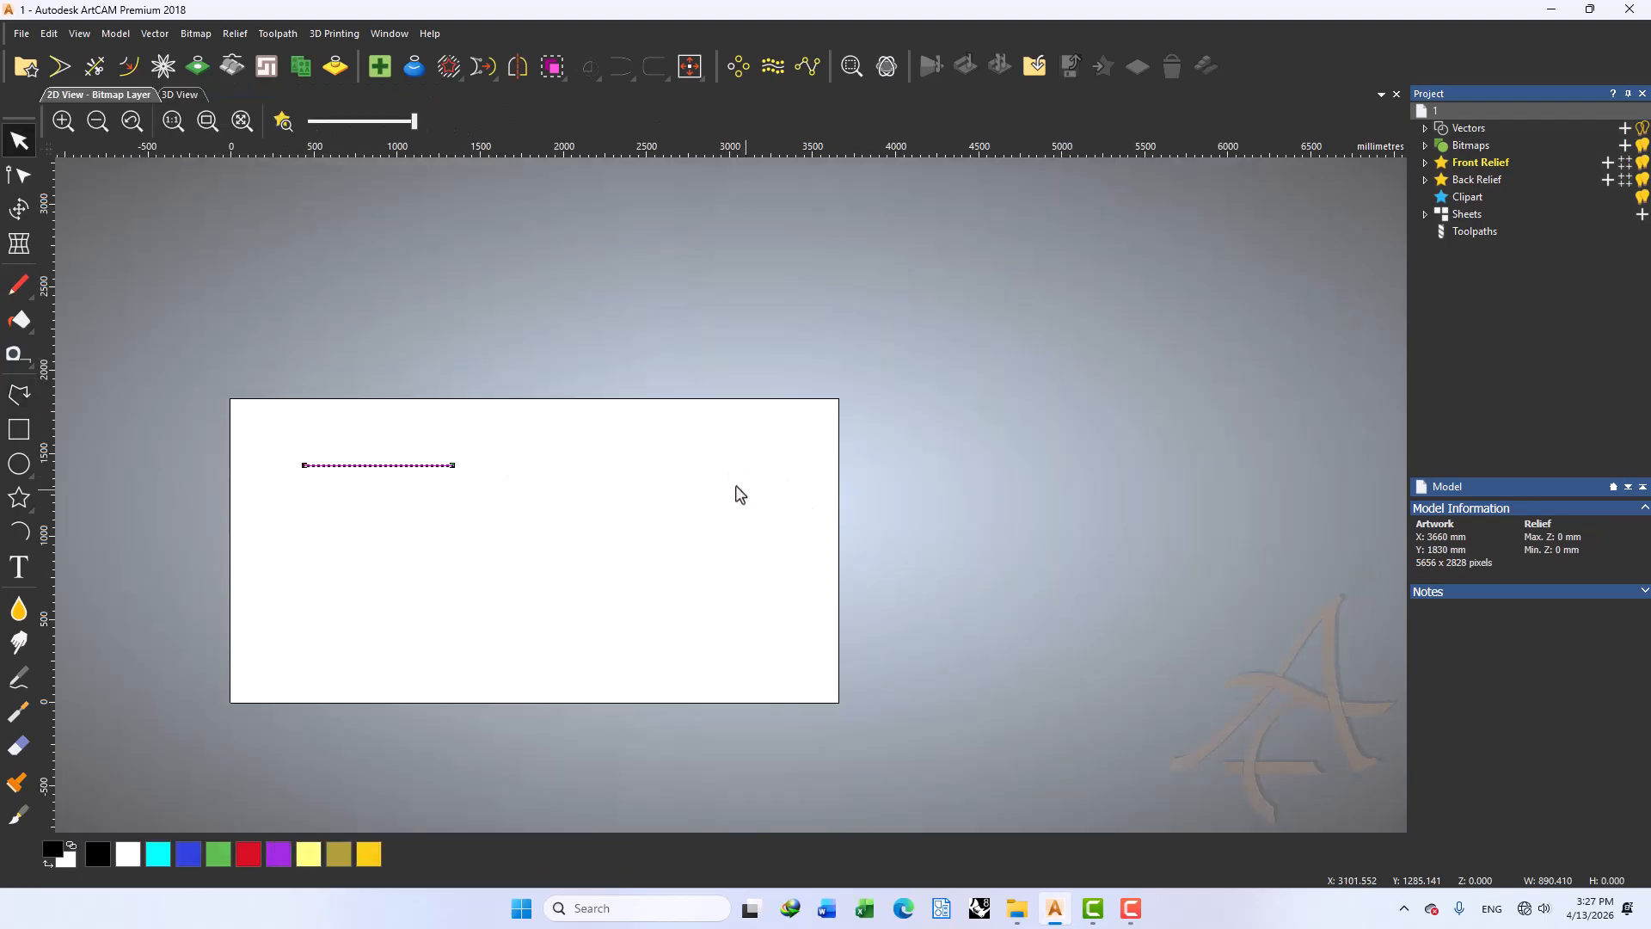
Reselect the horizontal line and move it slightly towards the artwork's left edge
{"action": "scroll", "coordinate": [399, 465], "scroll_direction": "up", "scroll_amount": 1}
{"action": "left_click_drag", "start_coordinate": [442, 418], "coordinate": [338, 487]}
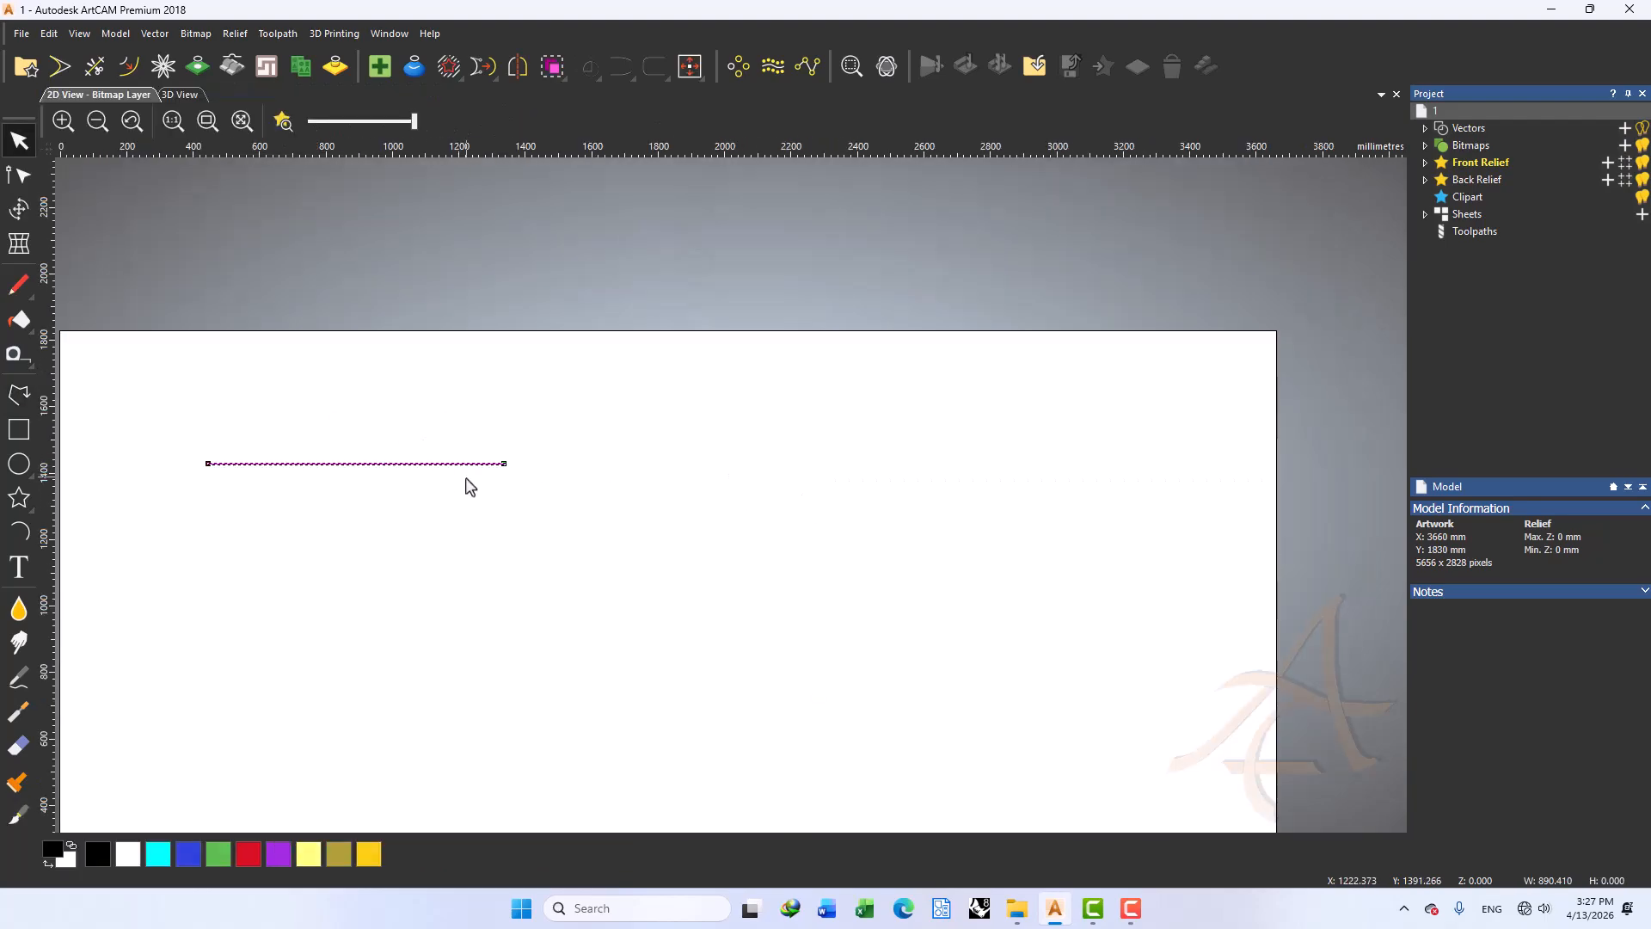
{"action": "scroll", "coordinate": [465, 478], "scroll_direction": "down", "scroll_amount": 1}
{"action": "left_click_drag", "start_coordinate": [561, 479], "coordinate": [526, 478]}
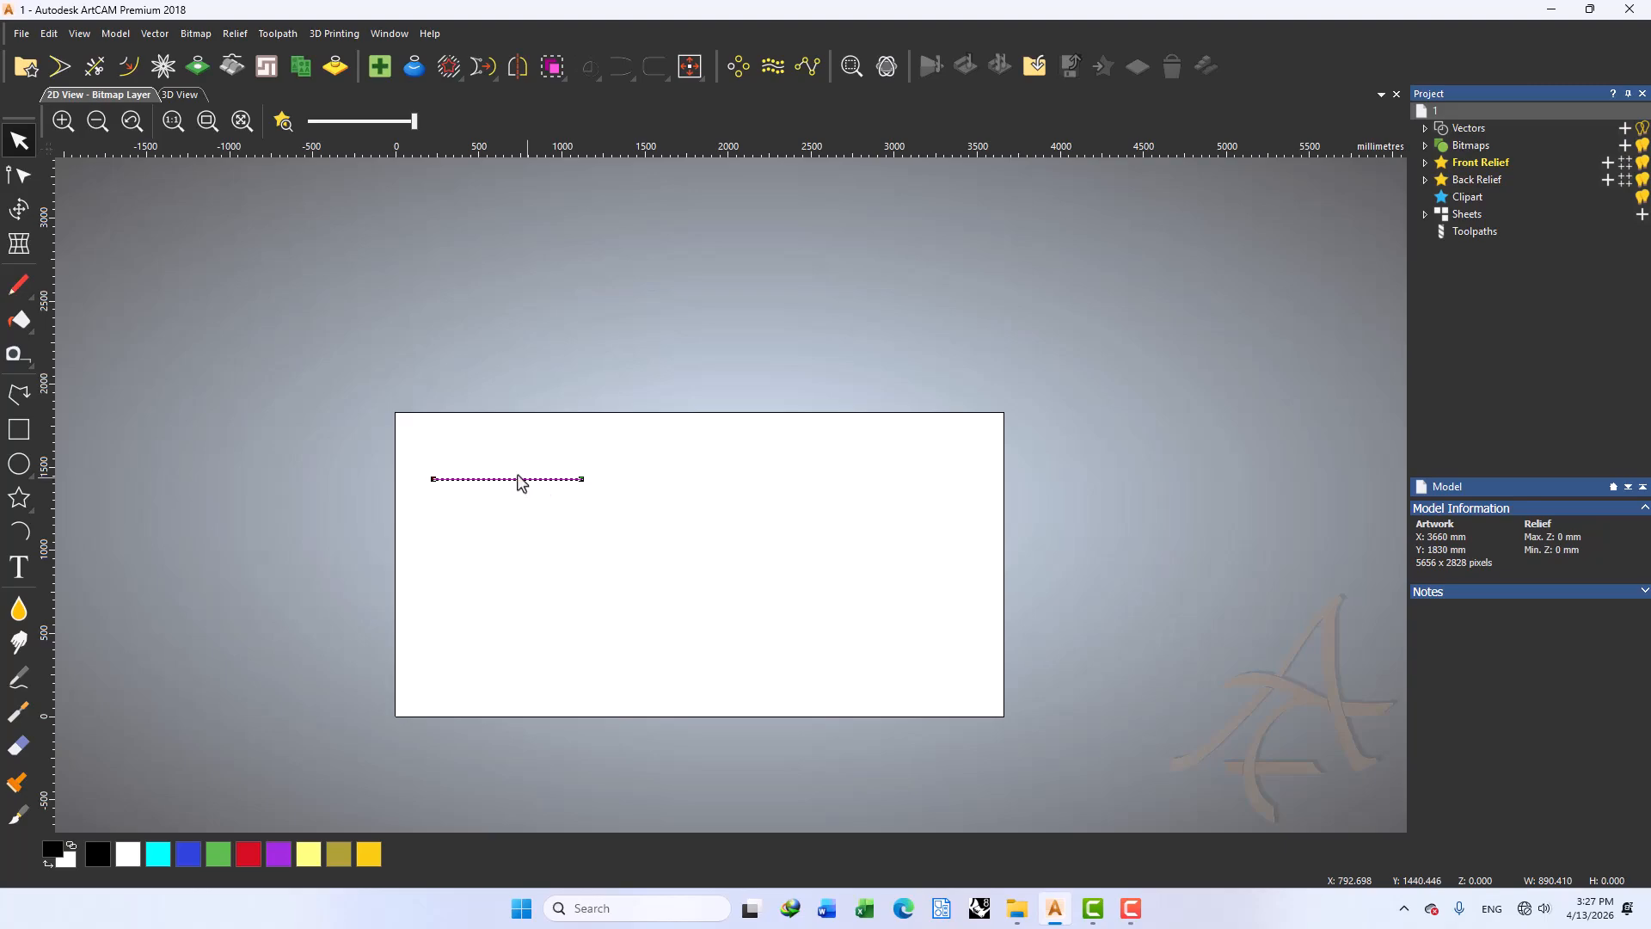
Draw a clockwise Centre - Start - End arc with a radius of about 766 mm, centred below the horizontal line
{"action": "left_click", "coordinate": [19, 532]}
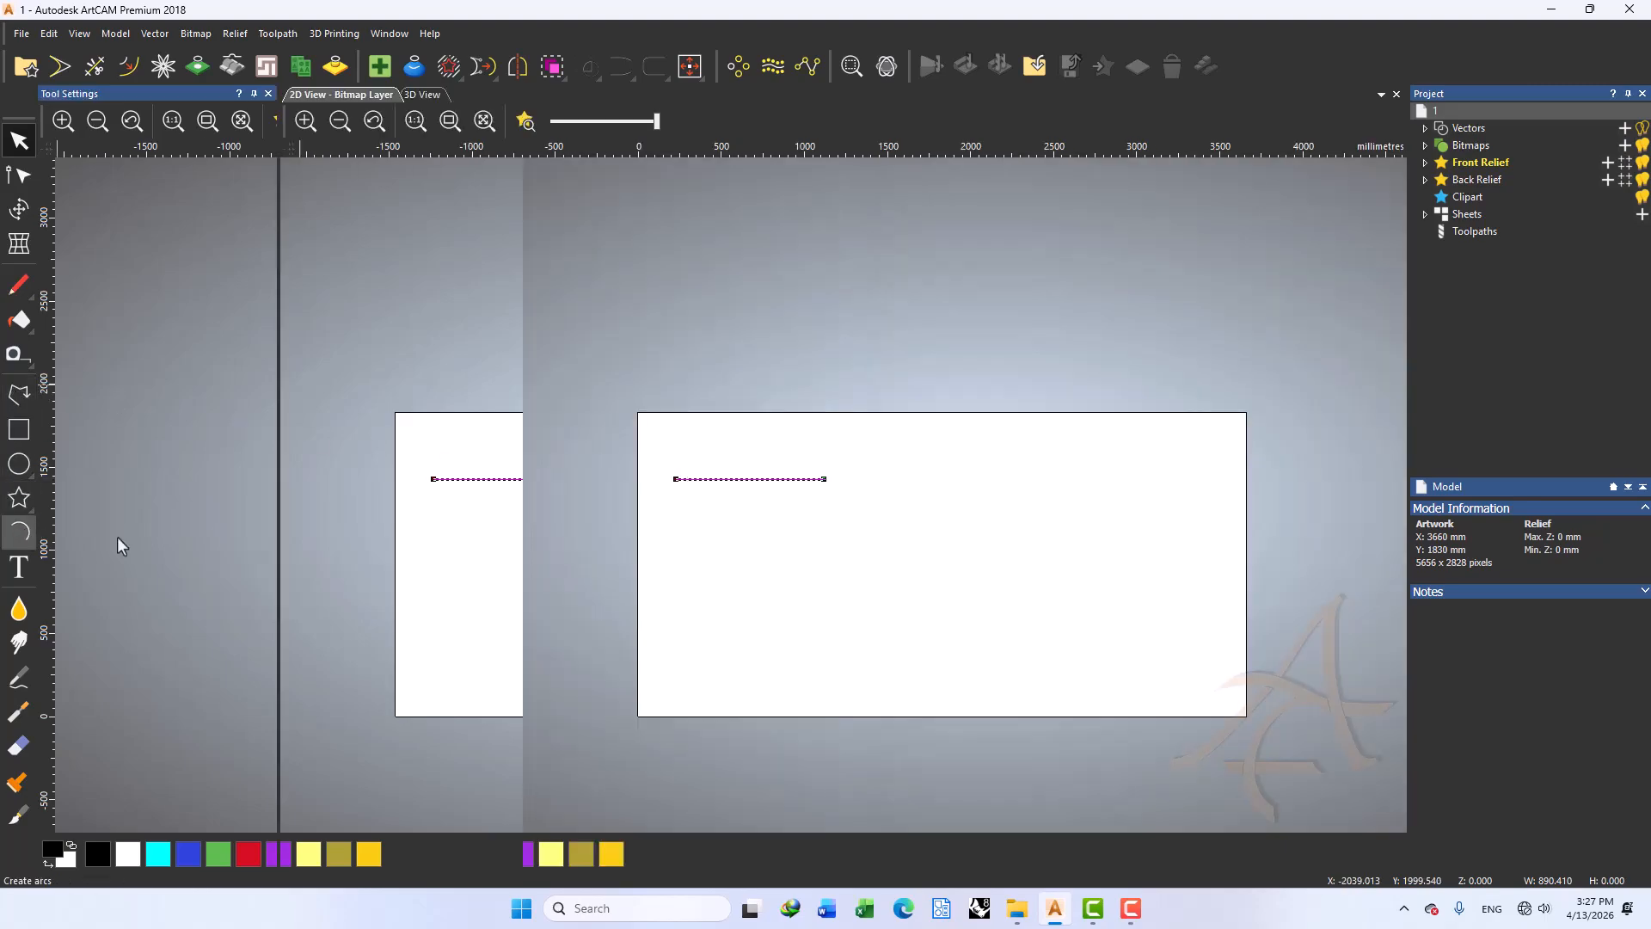
{"action": "left_click", "coordinate": [829, 540]}
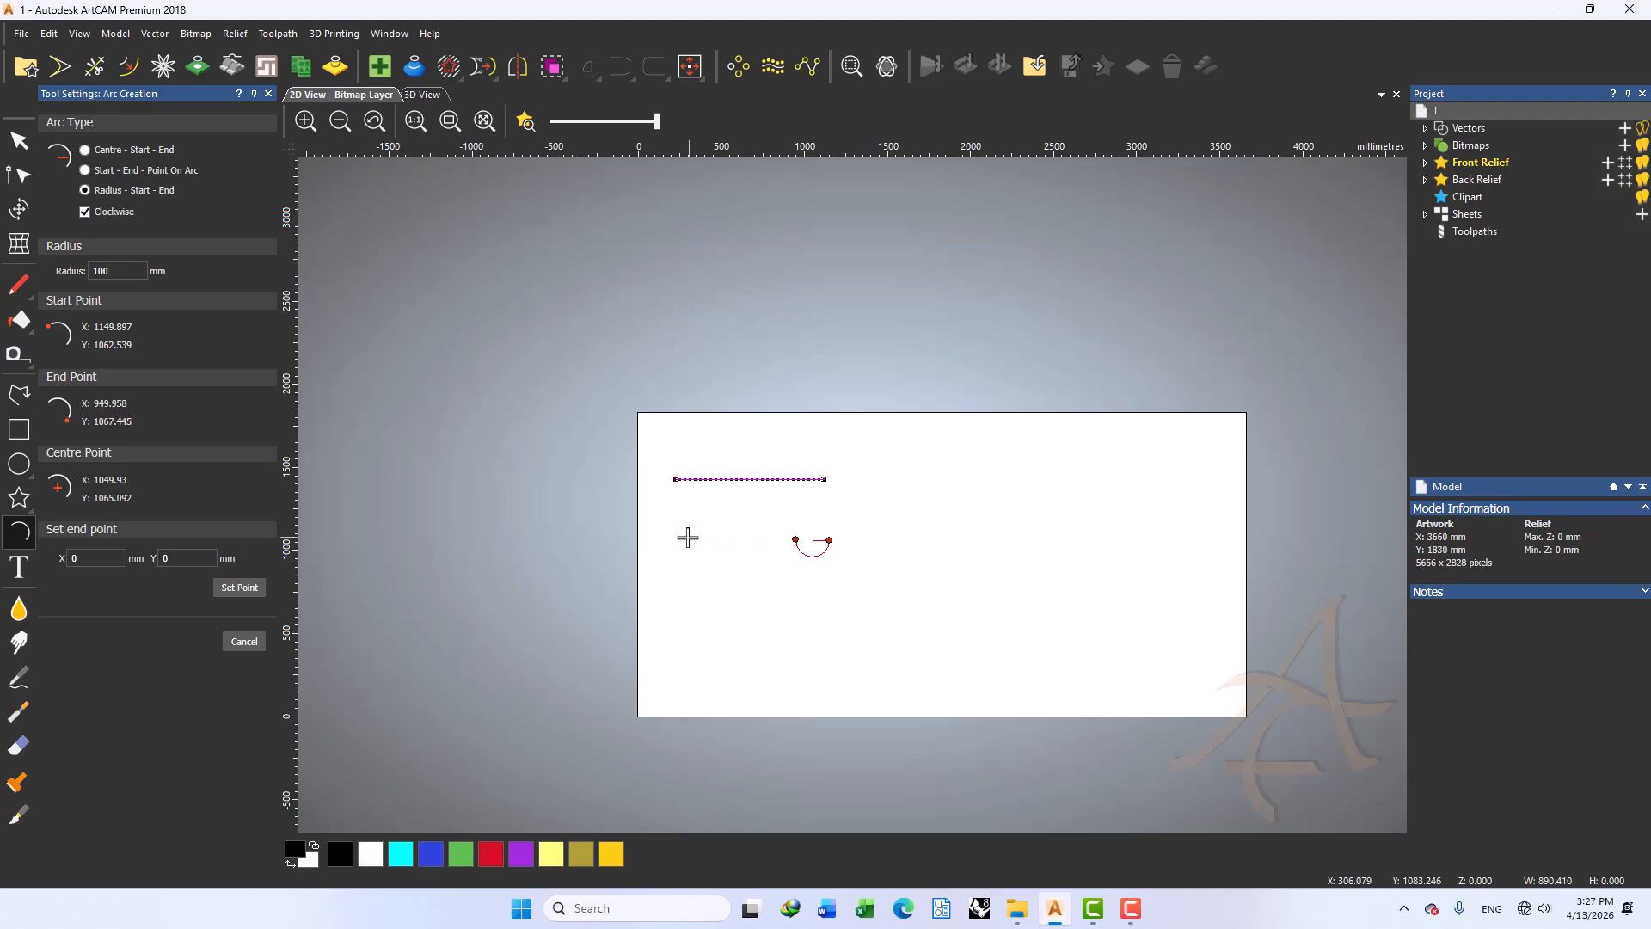
{"action": "left_click", "coordinate": [85, 149]}
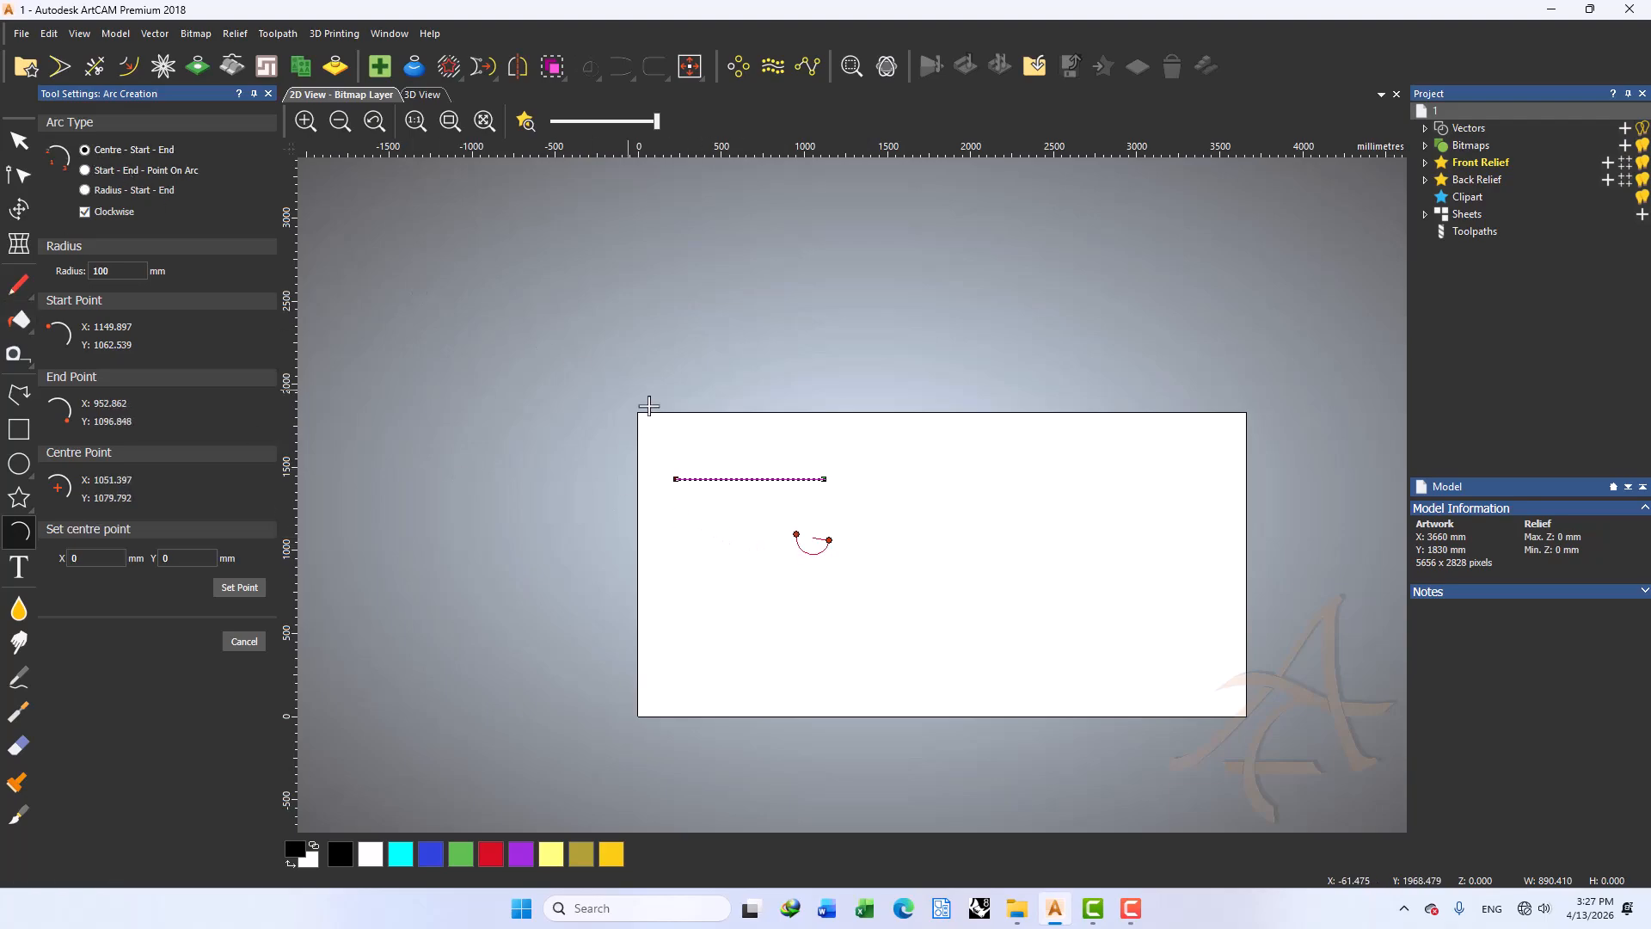
{"action": "left_click", "coordinate": [819, 524]}
{"action": "left_click", "coordinate": [691, 524]}
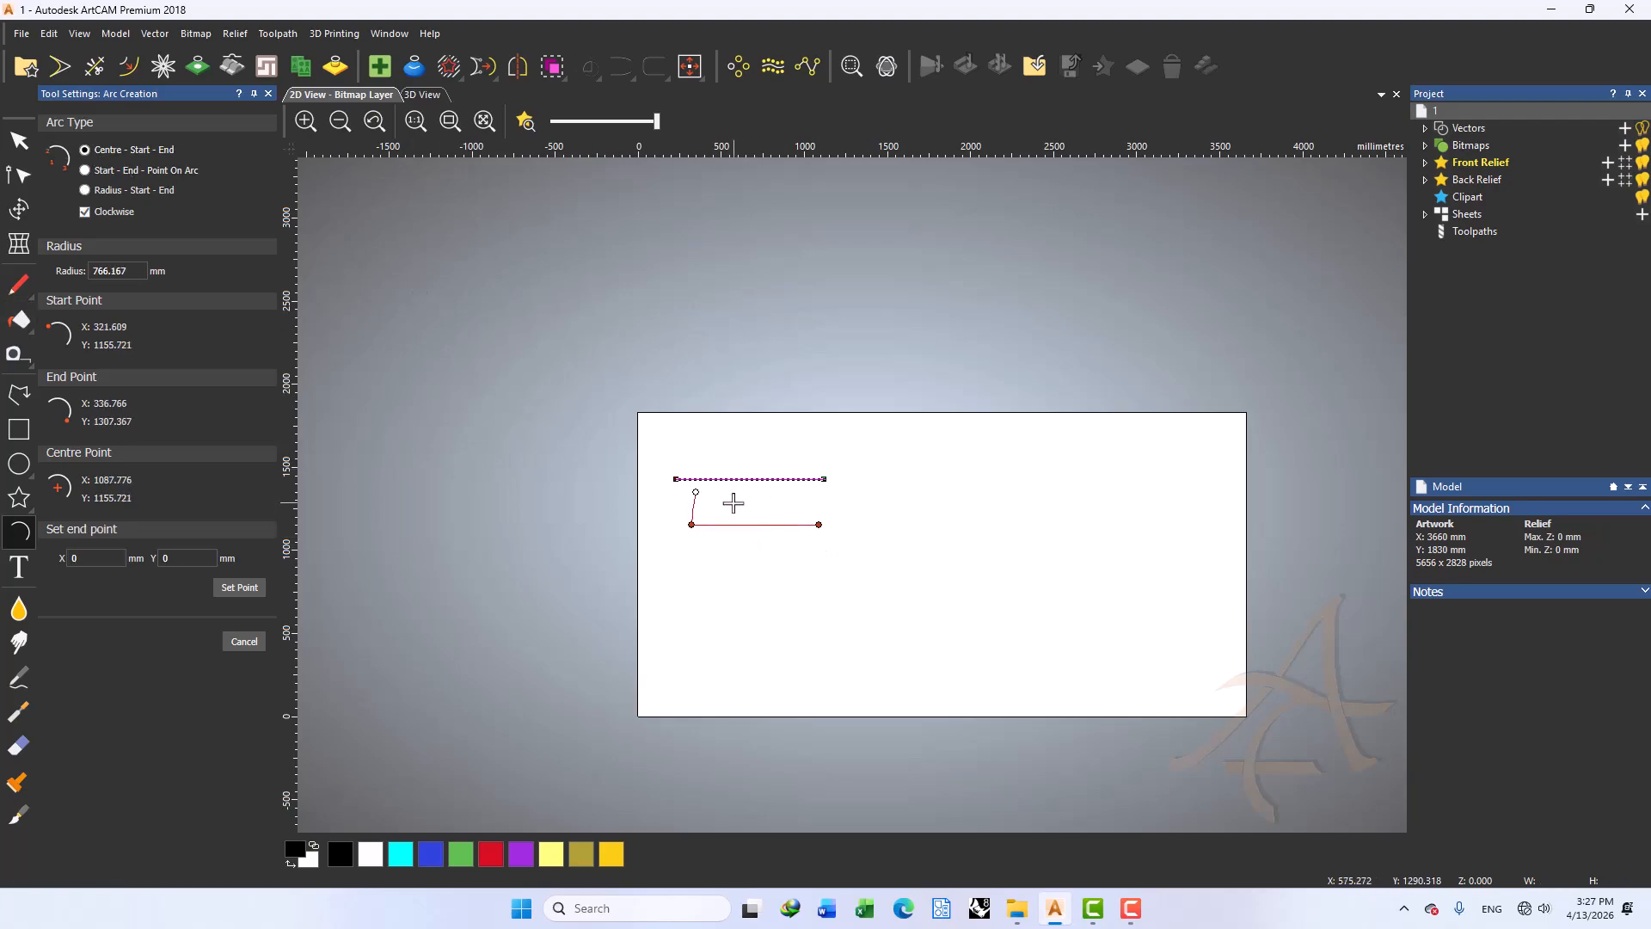
{"action": "left_click", "coordinate": [844, 519]}
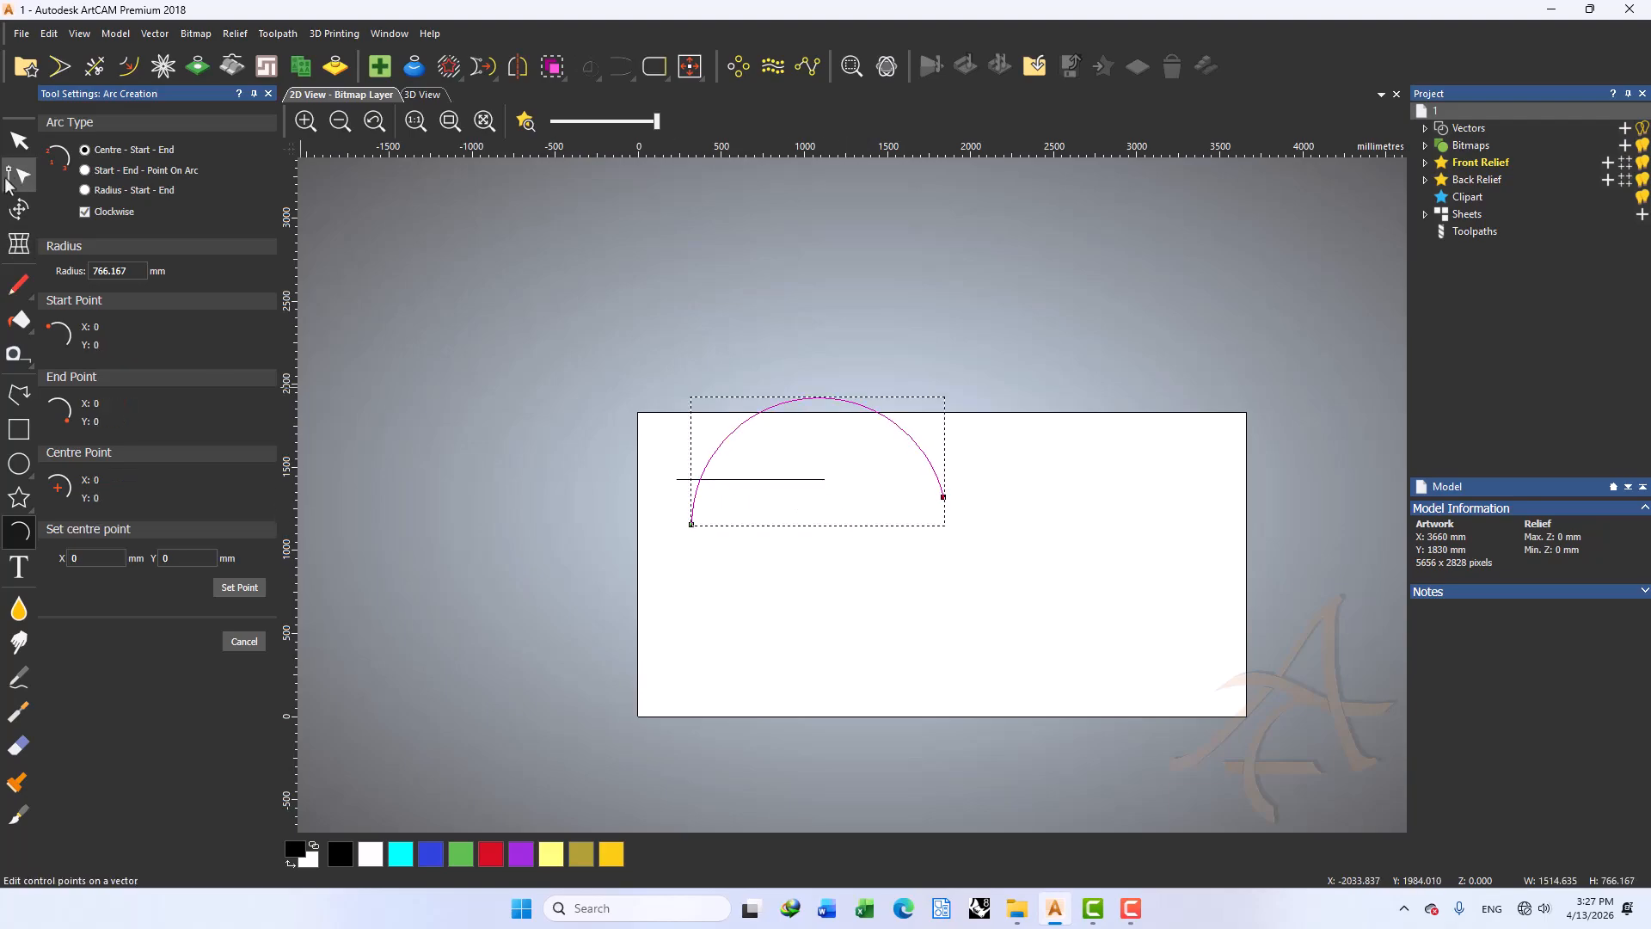
Draw a Start - End - Point On Arc arc below the line, about 766 mm wide and 211 mm high, and end arc creation
{"action": "left_click", "coordinate": [85, 169]}
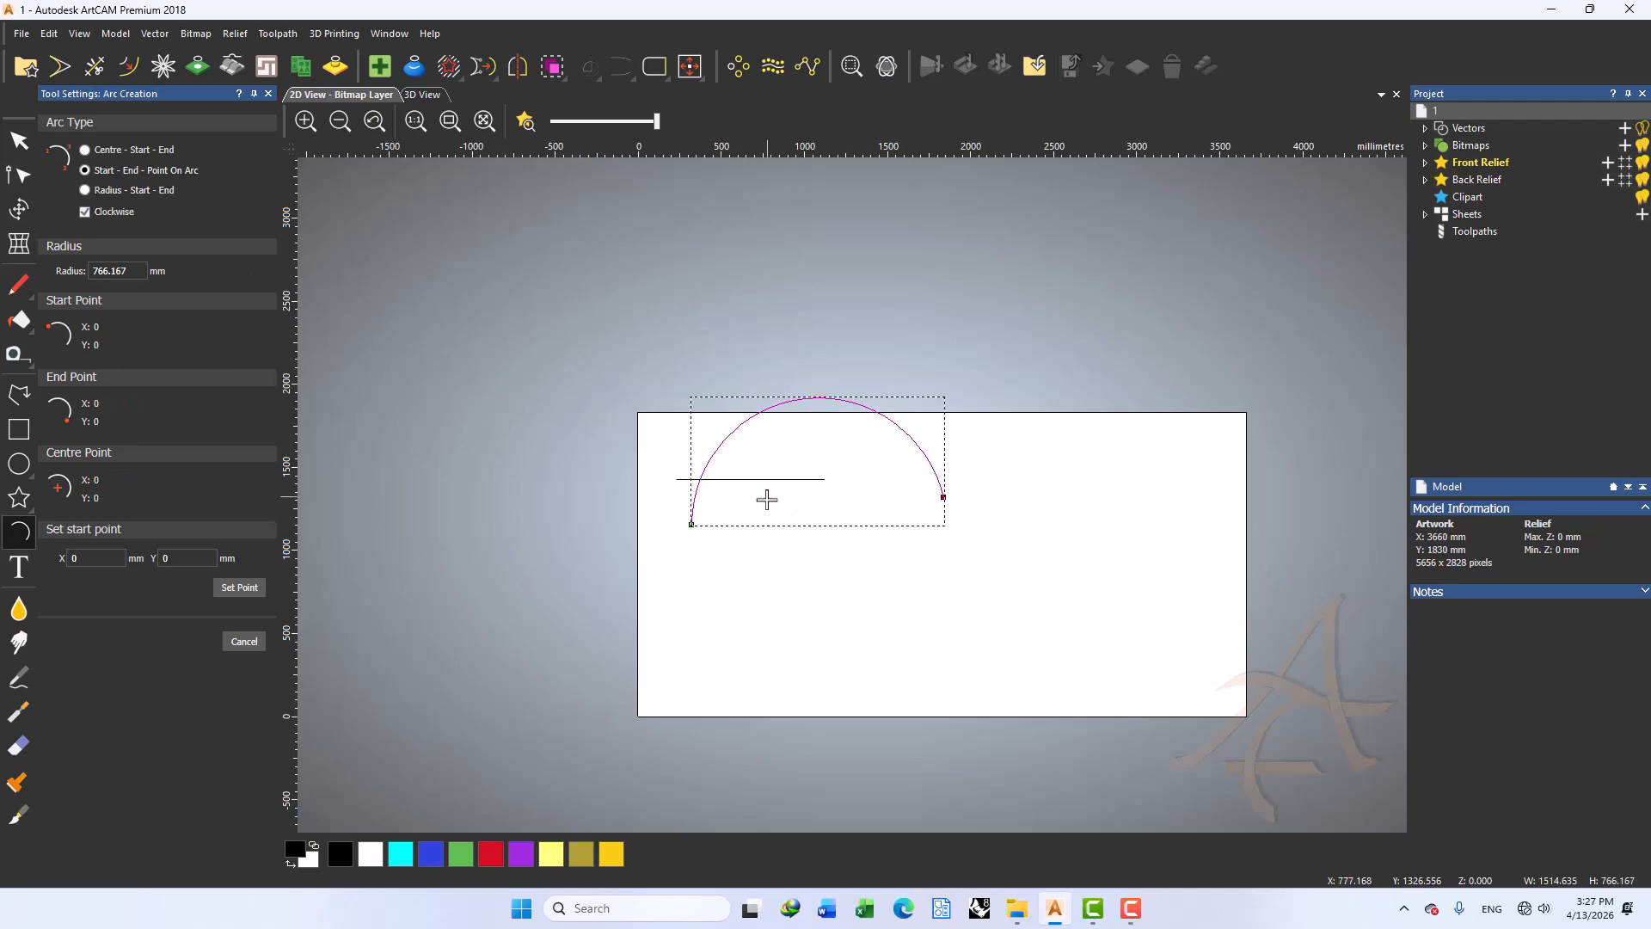
{"action": "left_click", "coordinate": [821, 563]}
{"action": "left_click", "coordinate": [693, 561]}
{"action": "left_click", "coordinate": [747, 531]}
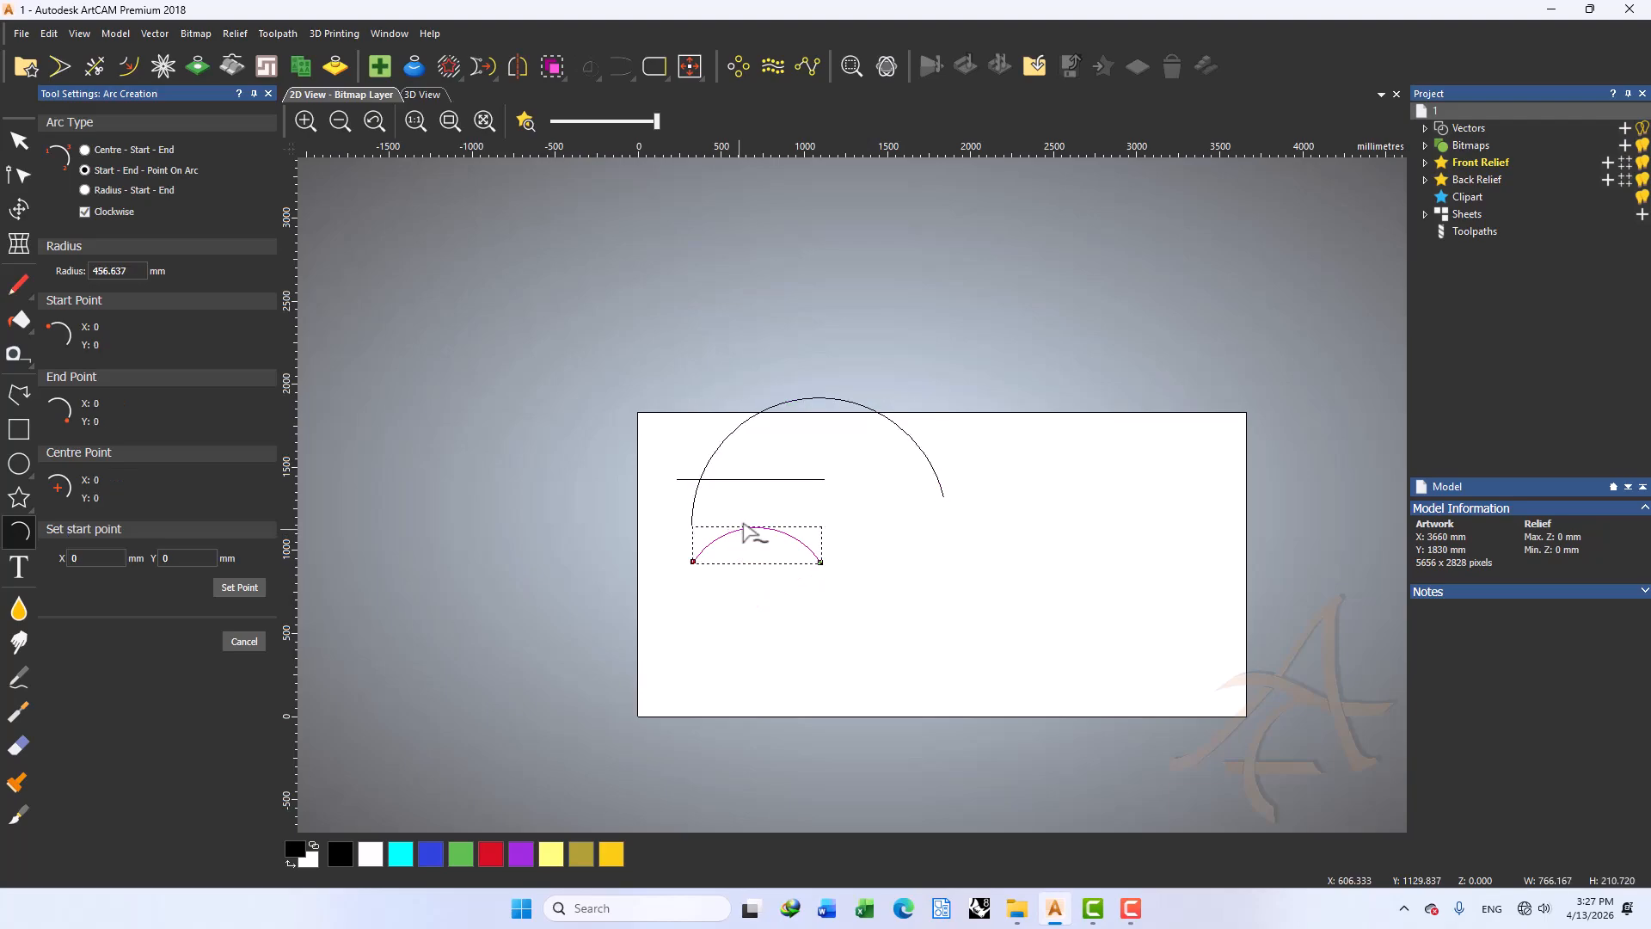
{"action": "key", "text": "Escape"}
Delete the large arc that crosses the artwork's upper edge
{"action": "left_click_drag", "start_coordinate": [730, 372], "coordinate": [653, 480]}
{"action": "key", "text": "Delete"}
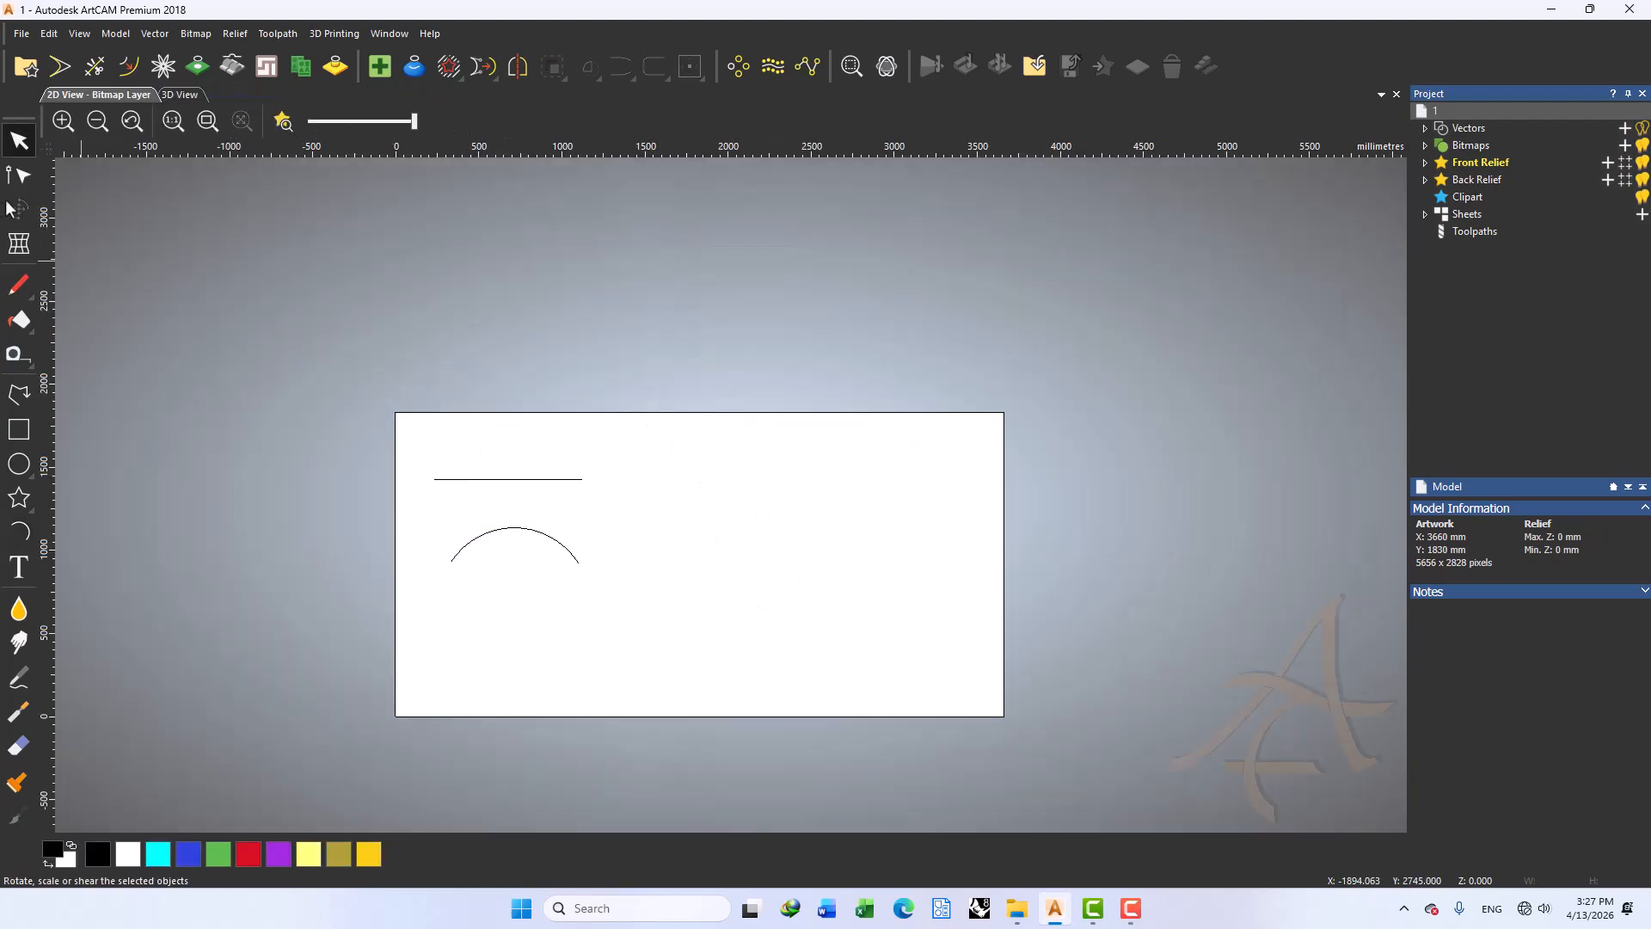
Draw a smooth three-point polyline below the arc, about 487 mm wide and 182 mm high, with smooth polylines turned on
{"action": "left_click", "coordinate": [19, 393]}
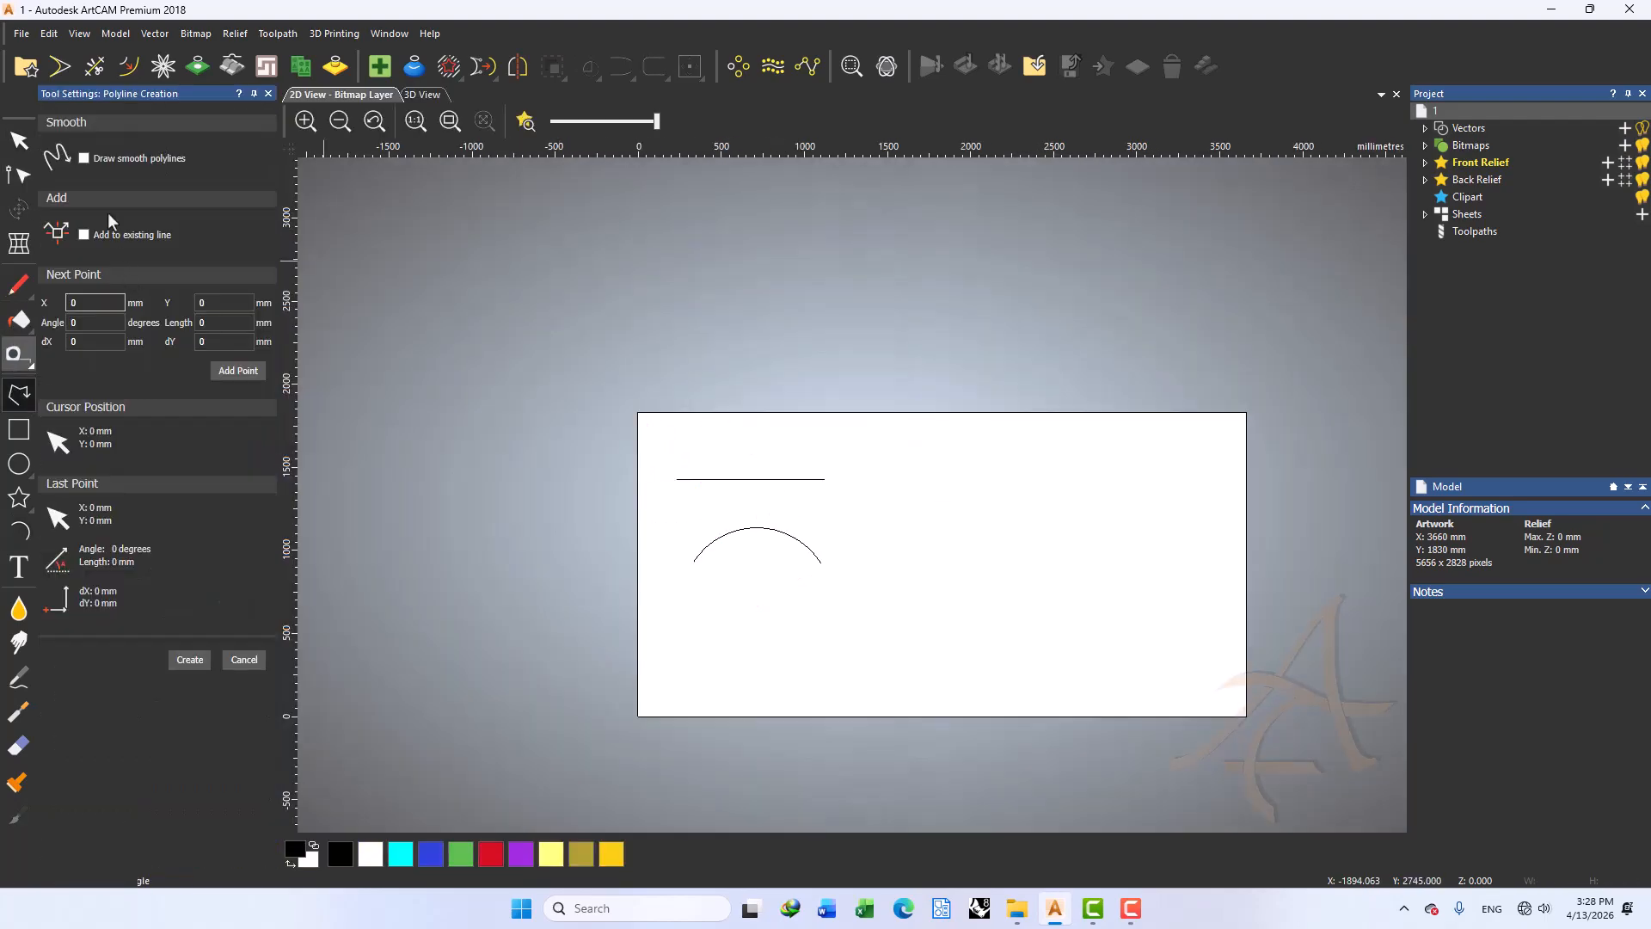
{"action": "left_click", "coordinate": [83, 159]}
{"action": "left_click", "coordinate": [706, 615]}
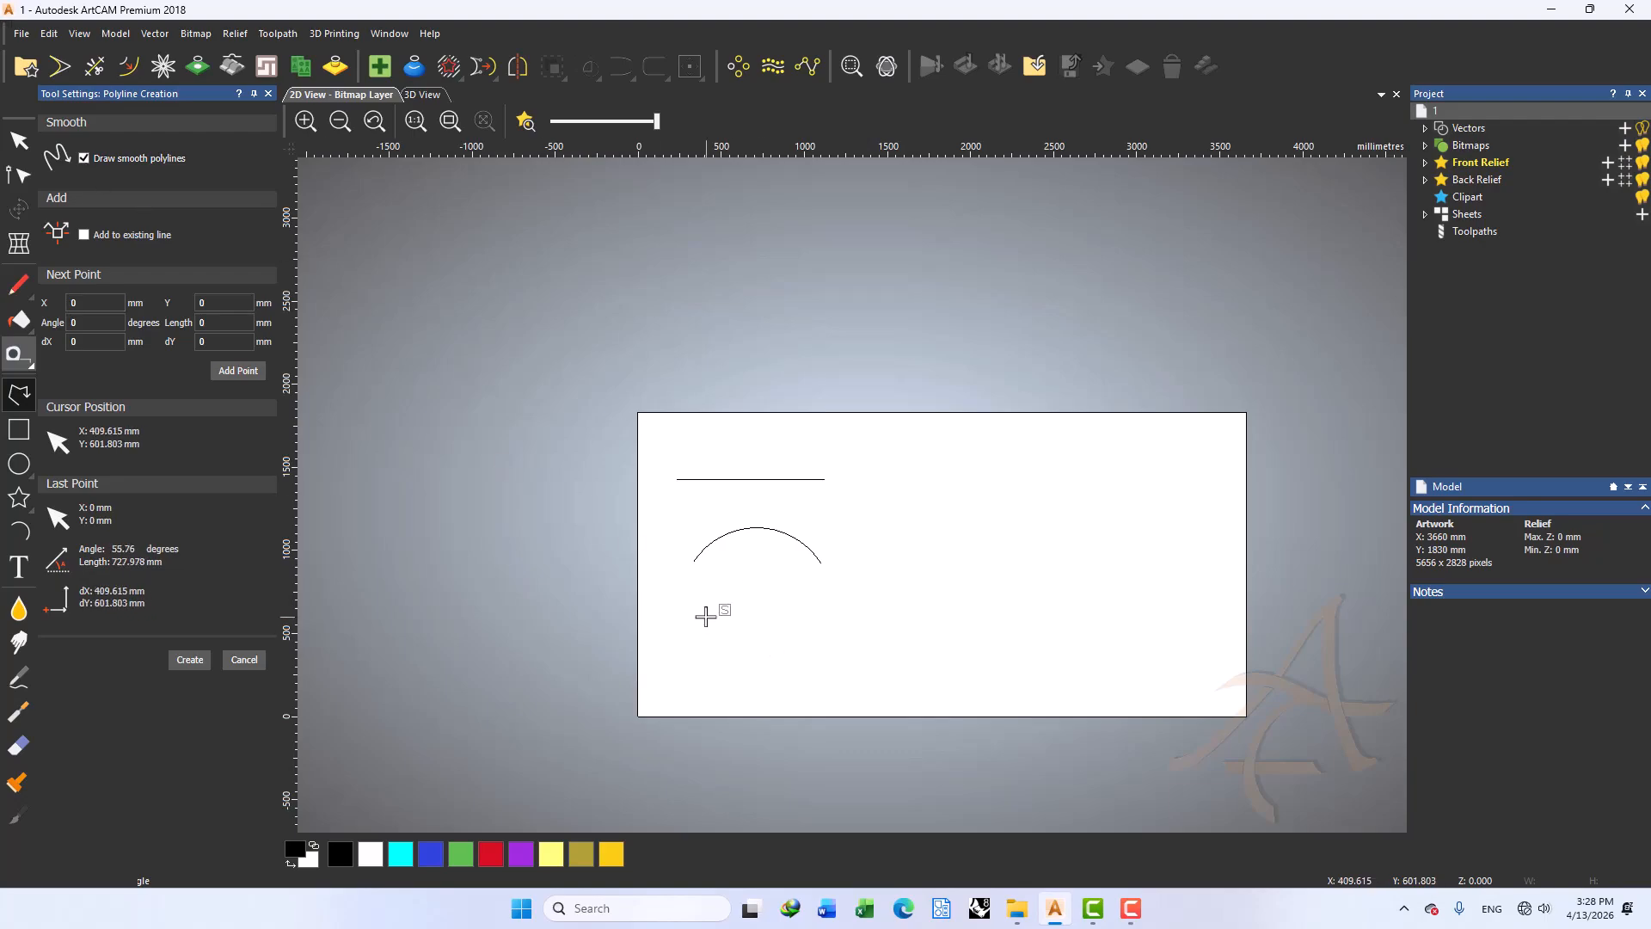
{"action": "left_click", "coordinate": [743, 585]}
{"action": "left_click", "coordinate": [788, 616]}
{"action": "key", "text": "Escape"}
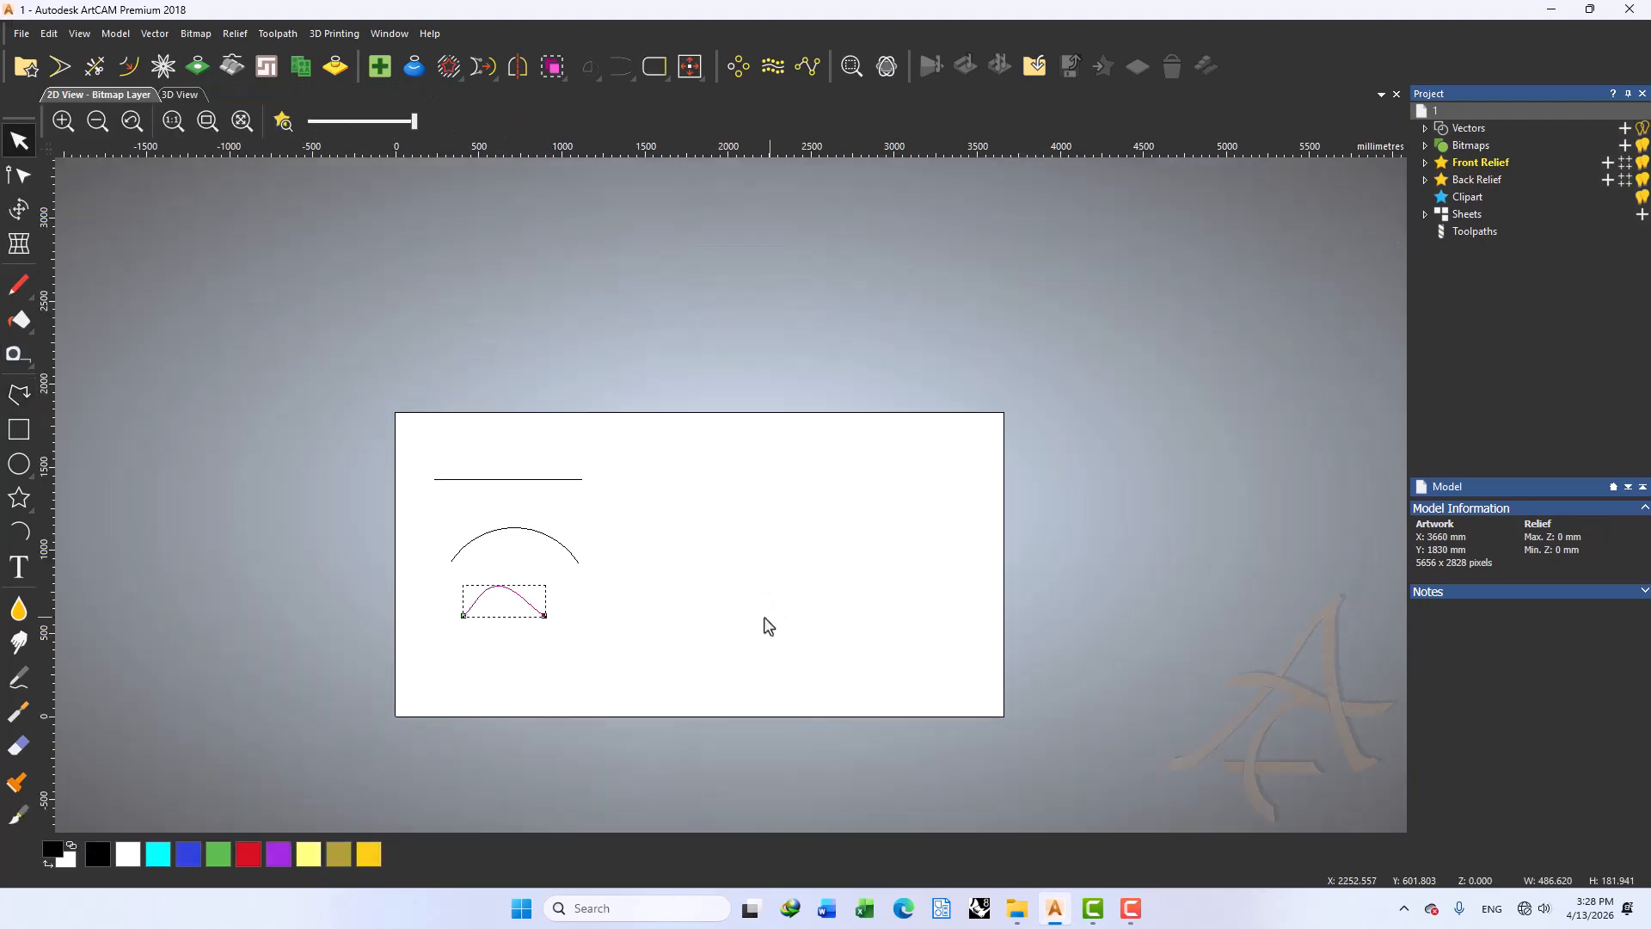
Select the line, the arc and the smooth curve and move them together to the right within the artwork
{"action": "left_click_drag", "start_coordinate": [654, 444], "coordinate": [734, 587]}
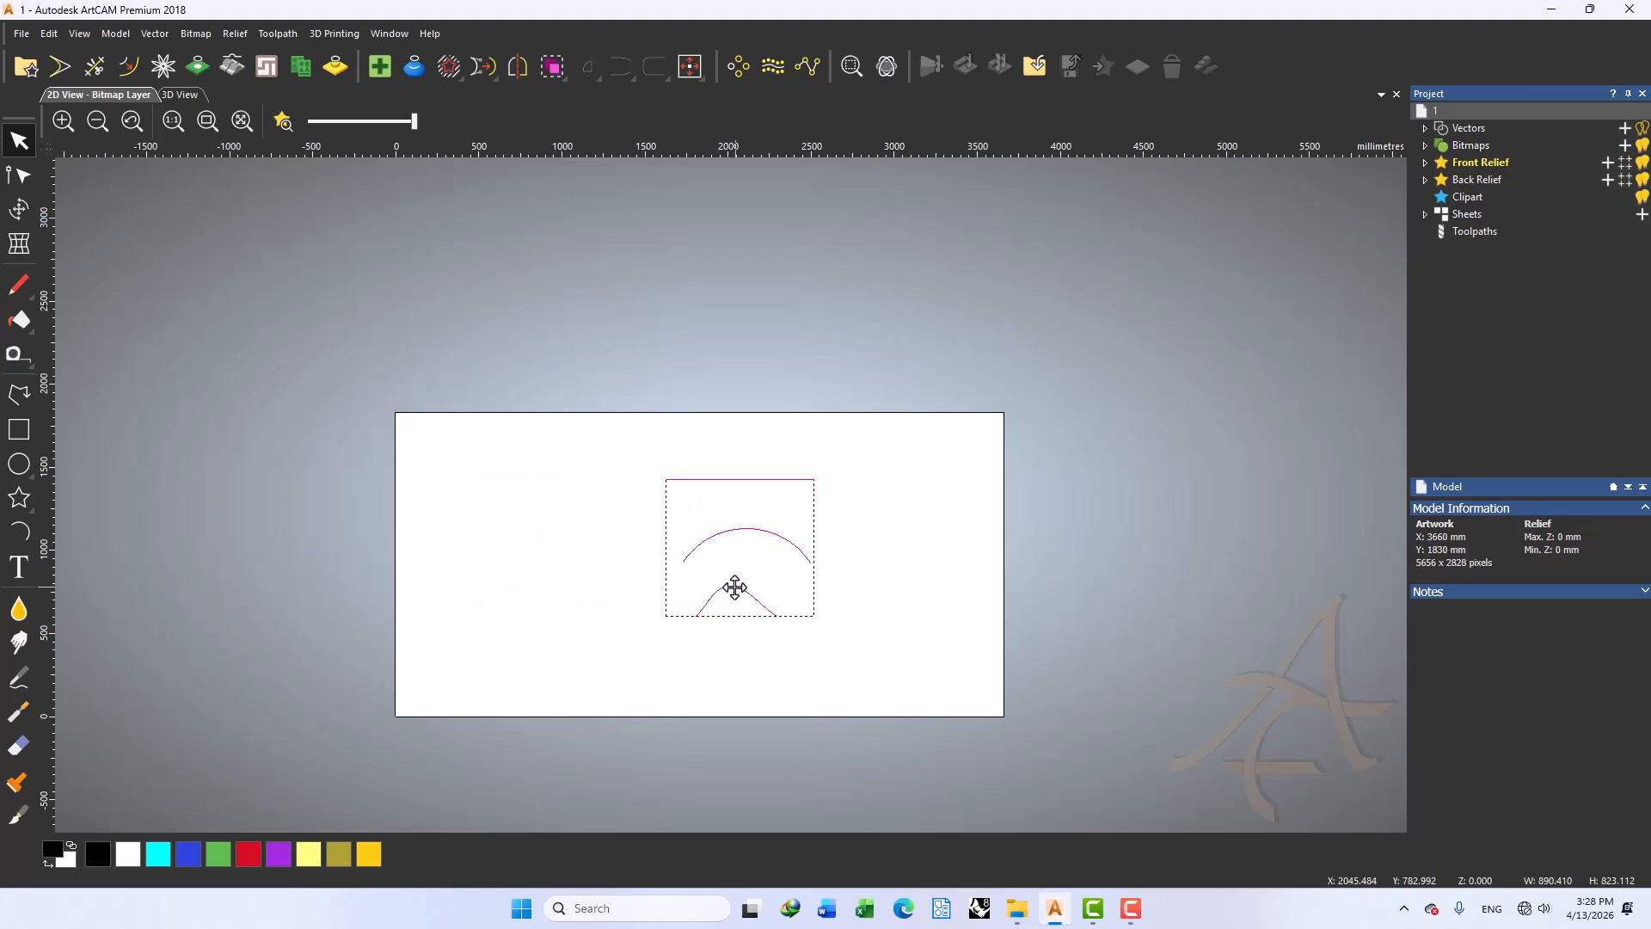
Centre the line, the arc and the smooth curve together within the artwork
{"action": "key", "text": "F9"}
{"action": "left_click_drag", "start_coordinate": [877, 452], "coordinate": [405, 726]}
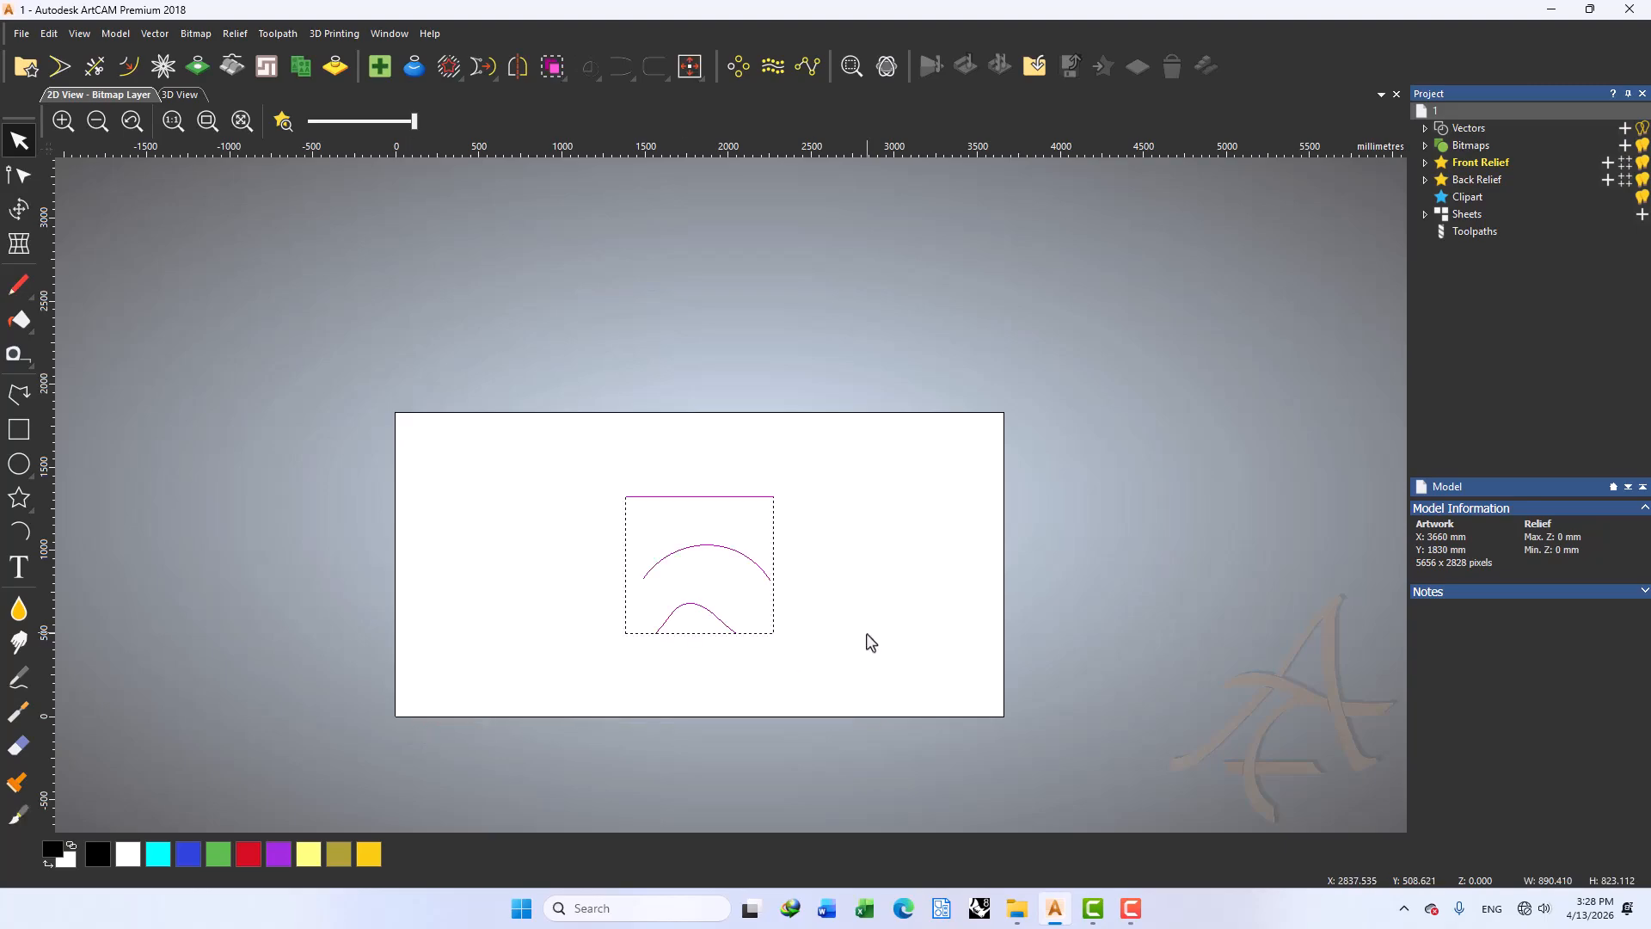
Select all the practice shapes outside the artwork and move them together farther to the left
{"action": "scroll", "coordinate": [475, 413], "scroll_direction": "down", "scroll_amount": 3}
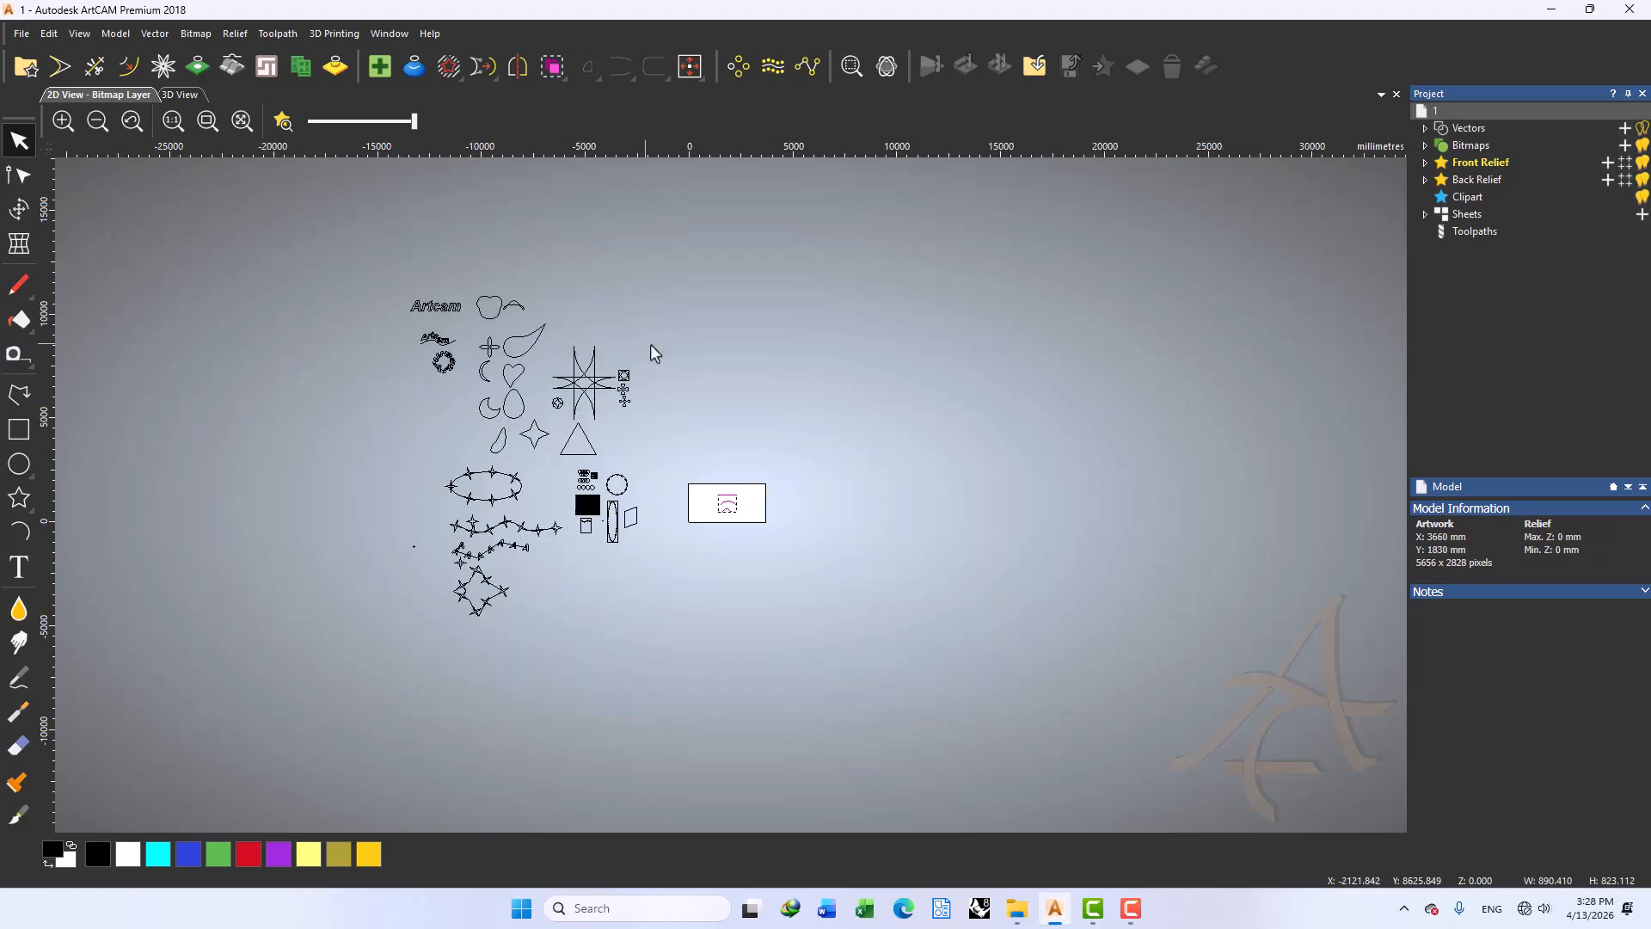
{"action": "left_click_drag", "start_coordinate": [709, 253], "coordinate": [317, 672]}
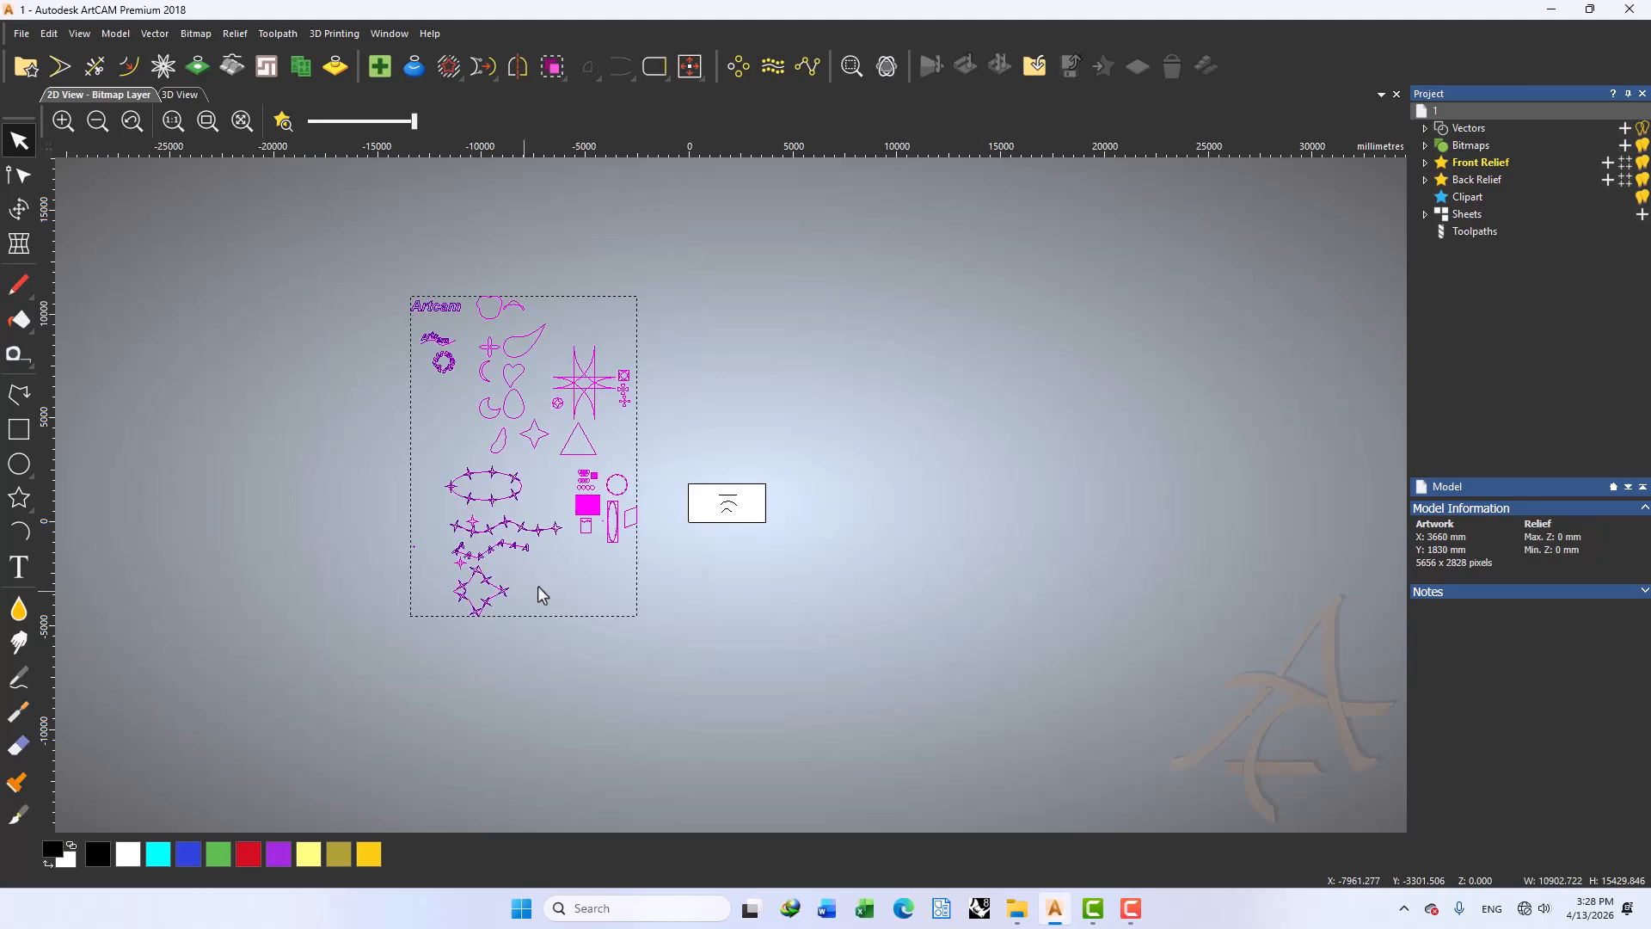
{"action": "left_click_drag", "start_coordinate": [616, 473], "coordinate": [577, 446]}
{"action": "scroll", "coordinate": [734, 501], "scroll_direction": "up", "scroll_amount": 2}
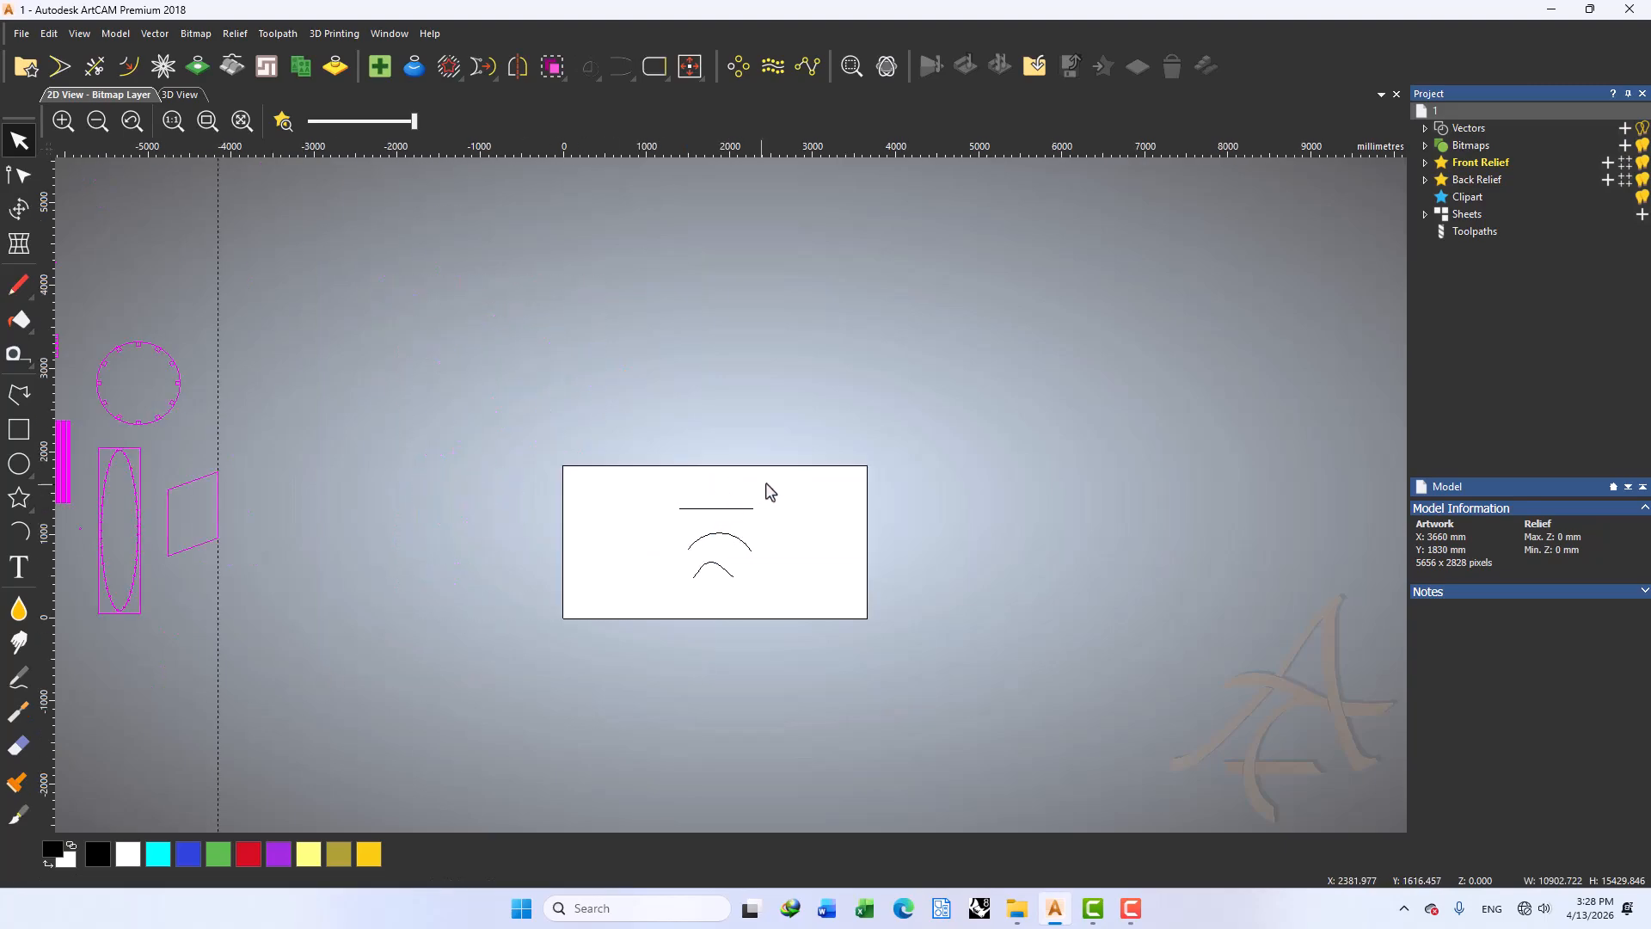
Select the straight line and the smooth curve one after the other, and save the model
{"action": "left_click_drag", "start_coordinate": [769, 484], "coordinate": [673, 533]}
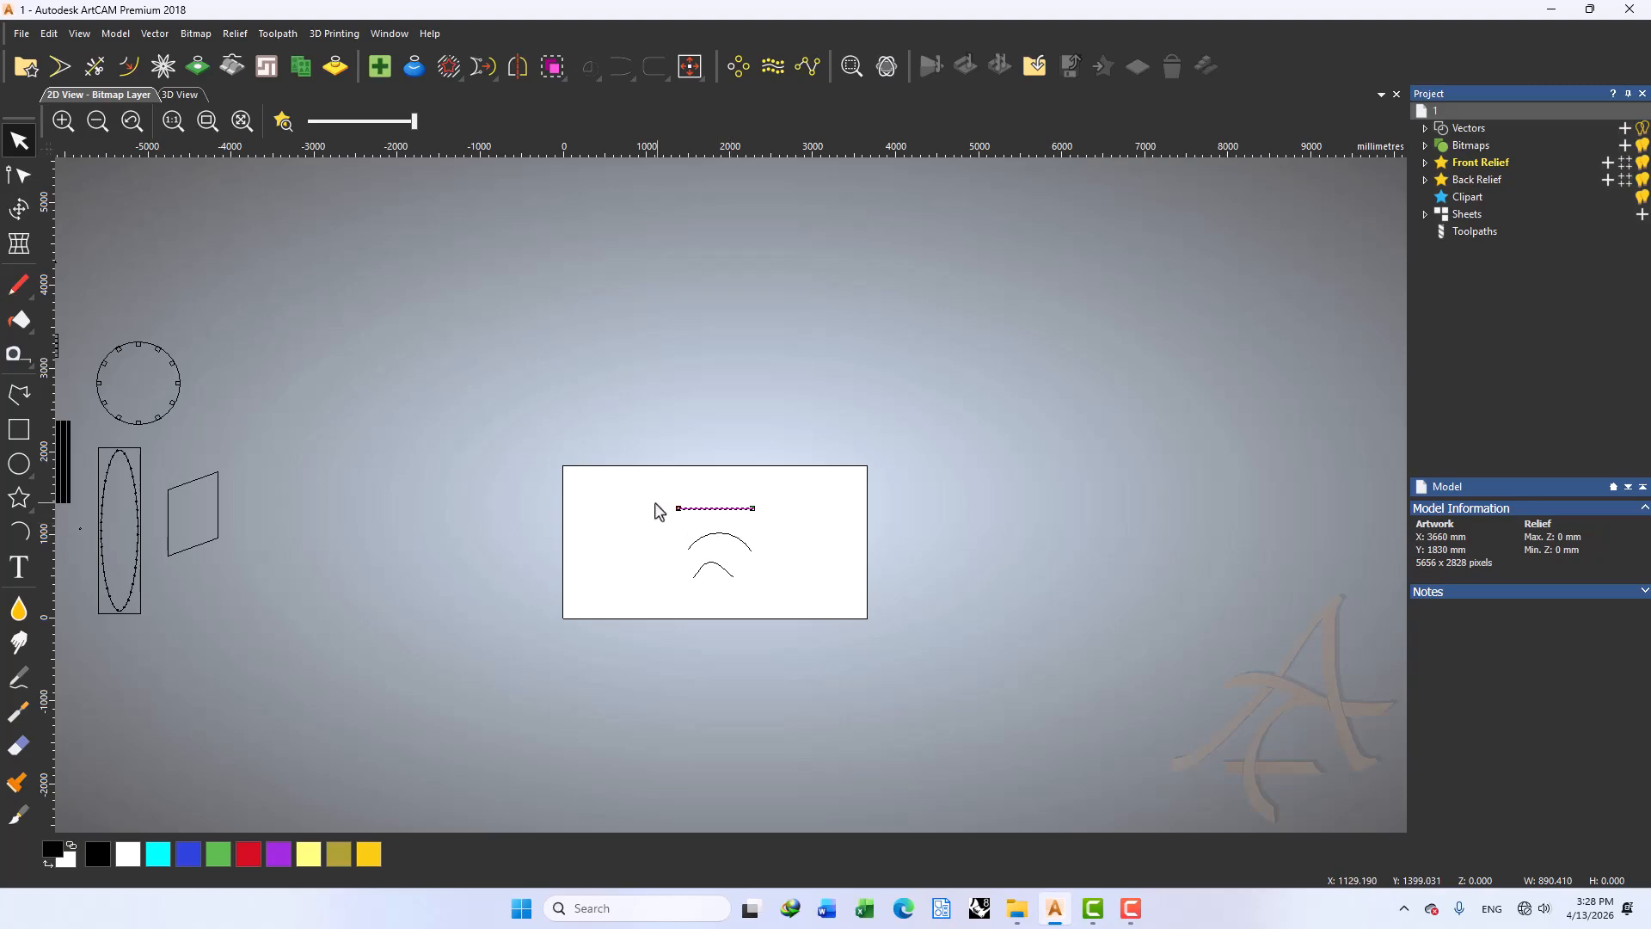
{"action": "scroll", "coordinate": [651, 513], "scroll_direction": "down", "scroll_amount": 1}
{"action": "scroll", "coordinate": [728, 516], "scroll_direction": "up", "scroll_amount": 2}
{"action": "left_click_drag", "start_coordinate": [740, 465], "coordinate": [718, 629]}
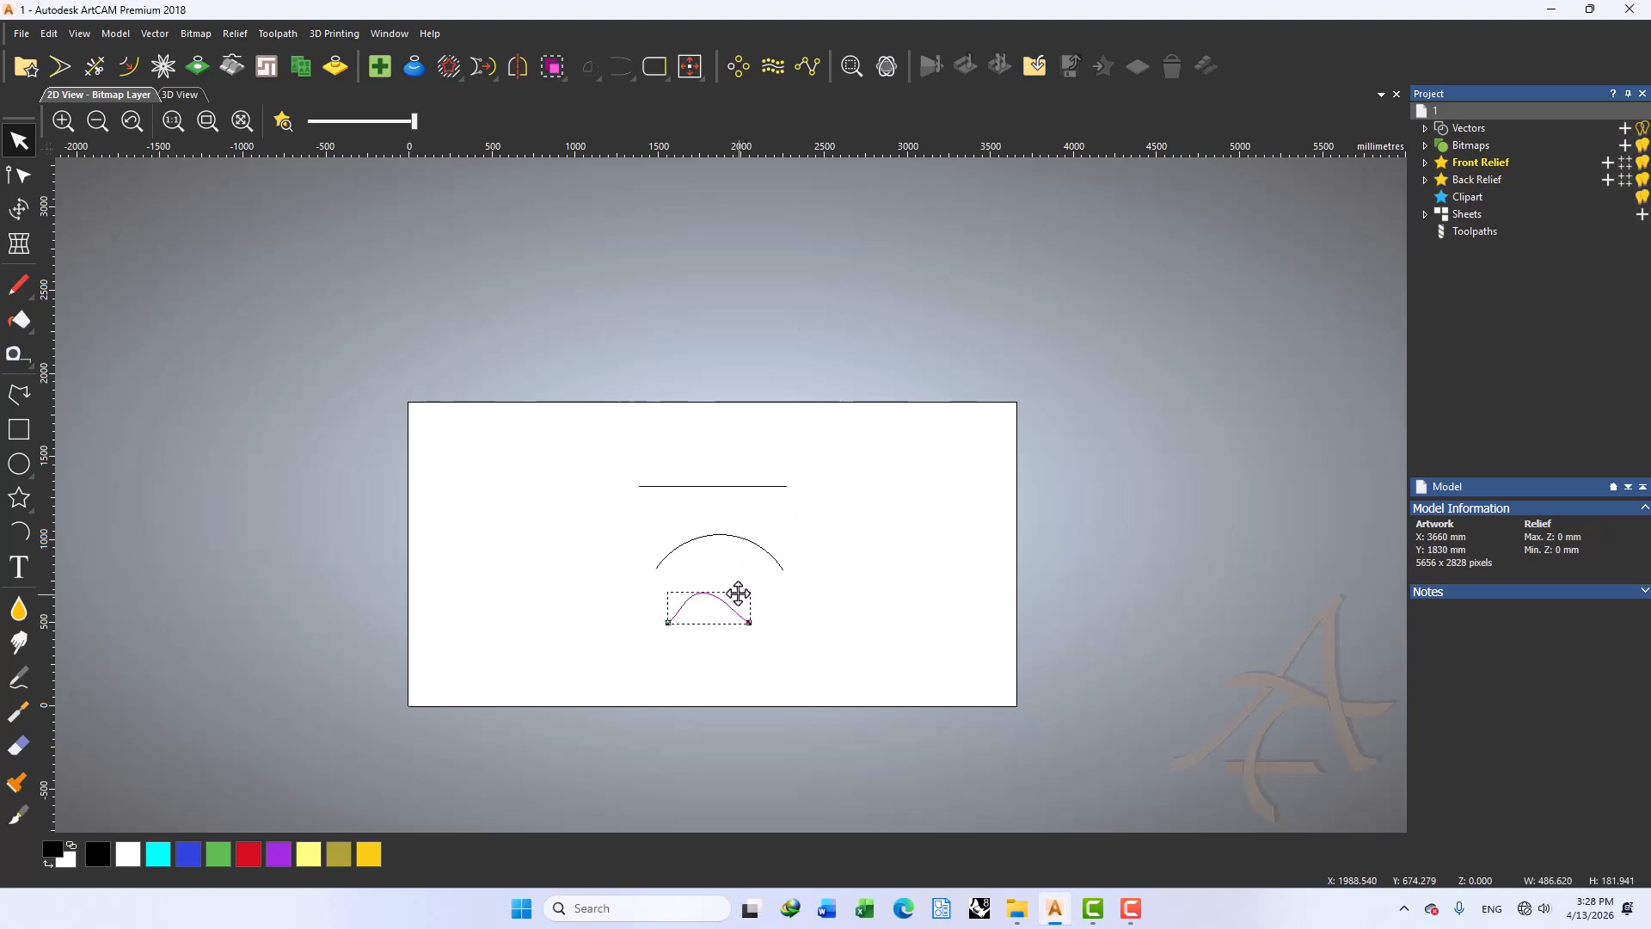
{"action": "key", "text": "ctrl+s"}
Open and close node editing for the straight line, and repeat it with no vector selected
{"action": "left_click_drag", "start_coordinate": [876, 406], "coordinate": [639, 500]}
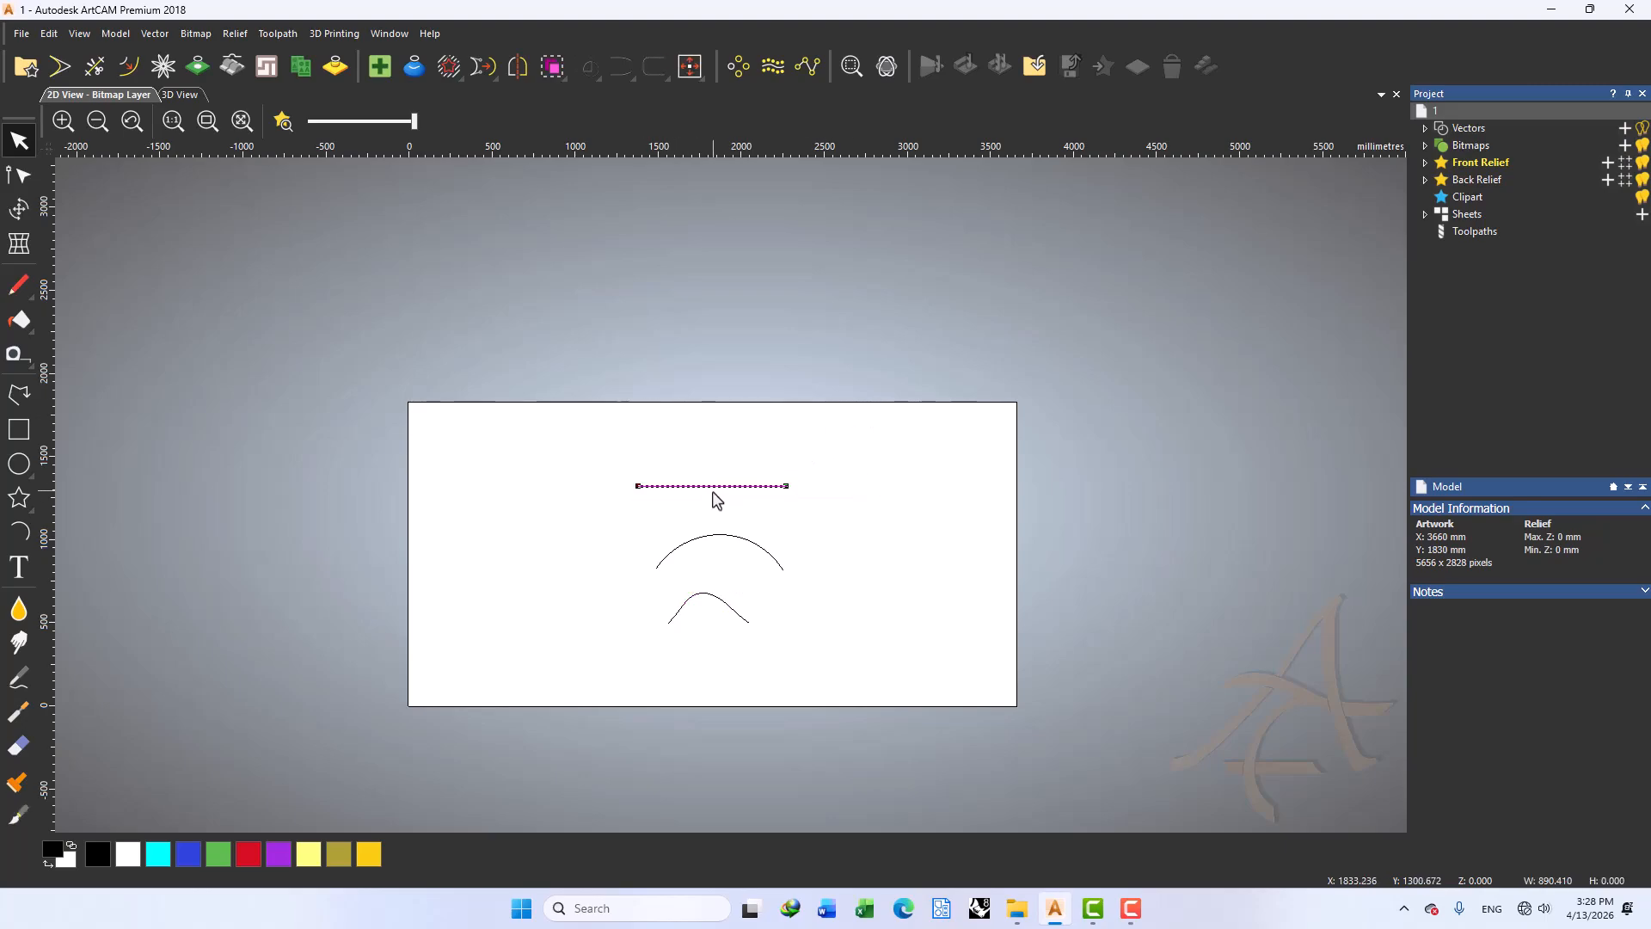
{"action": "left_click", "coordinate": [19, 175]}
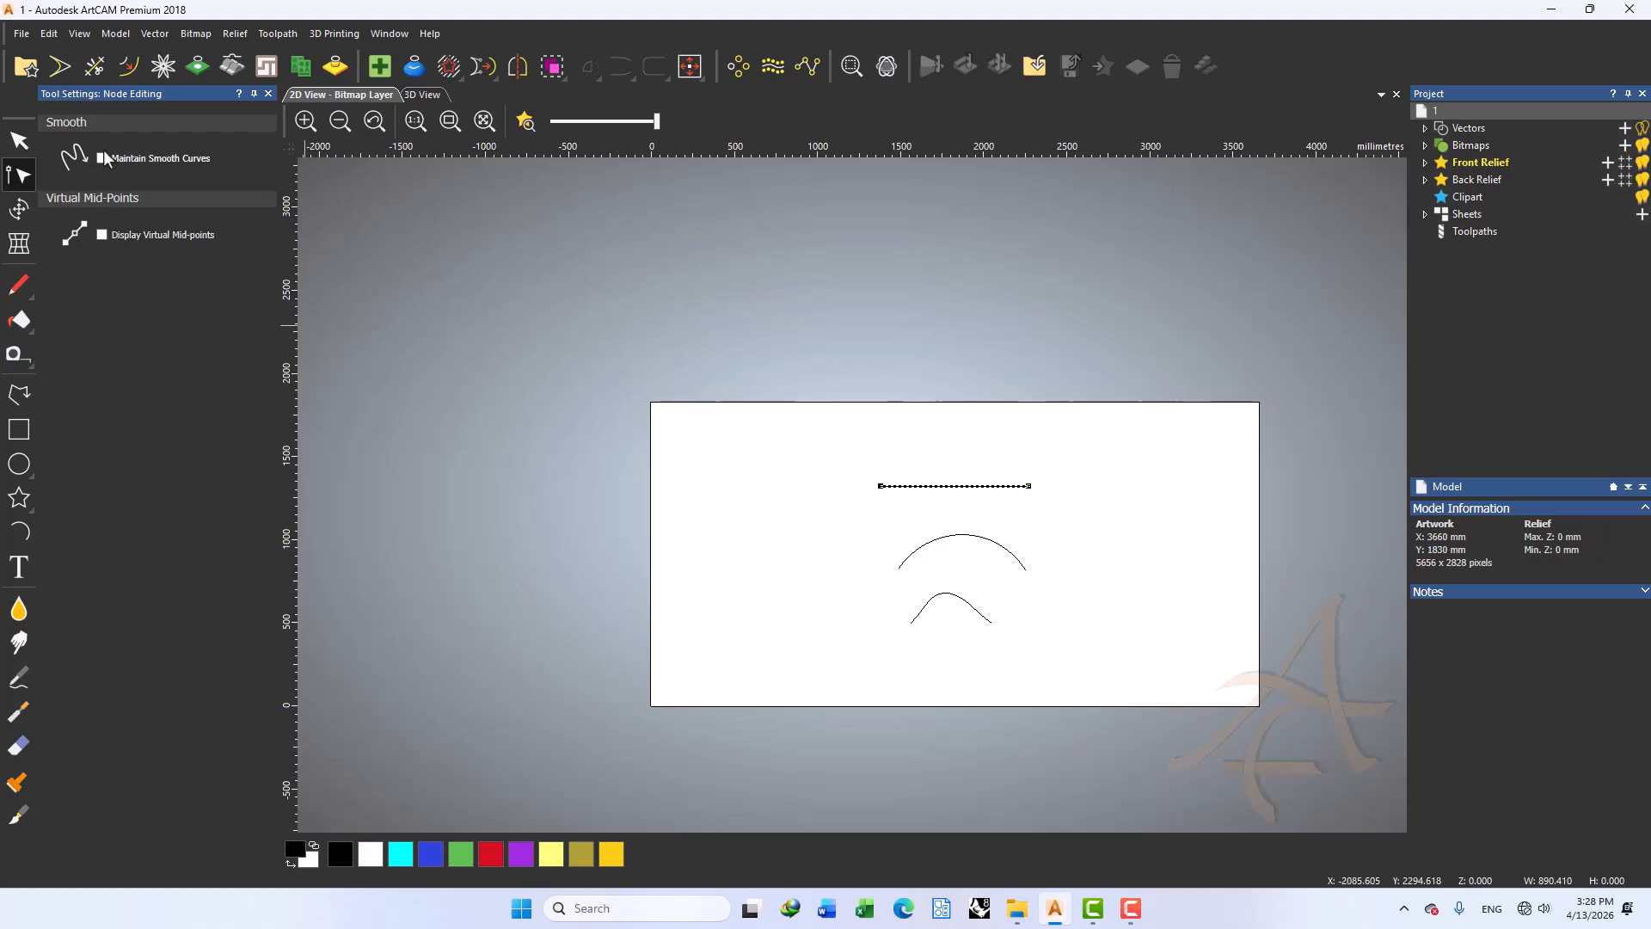
{"action": "left_click", "coordinate": [268, 94]}
{"action": "left_click", "coordinate": [738, 346]}
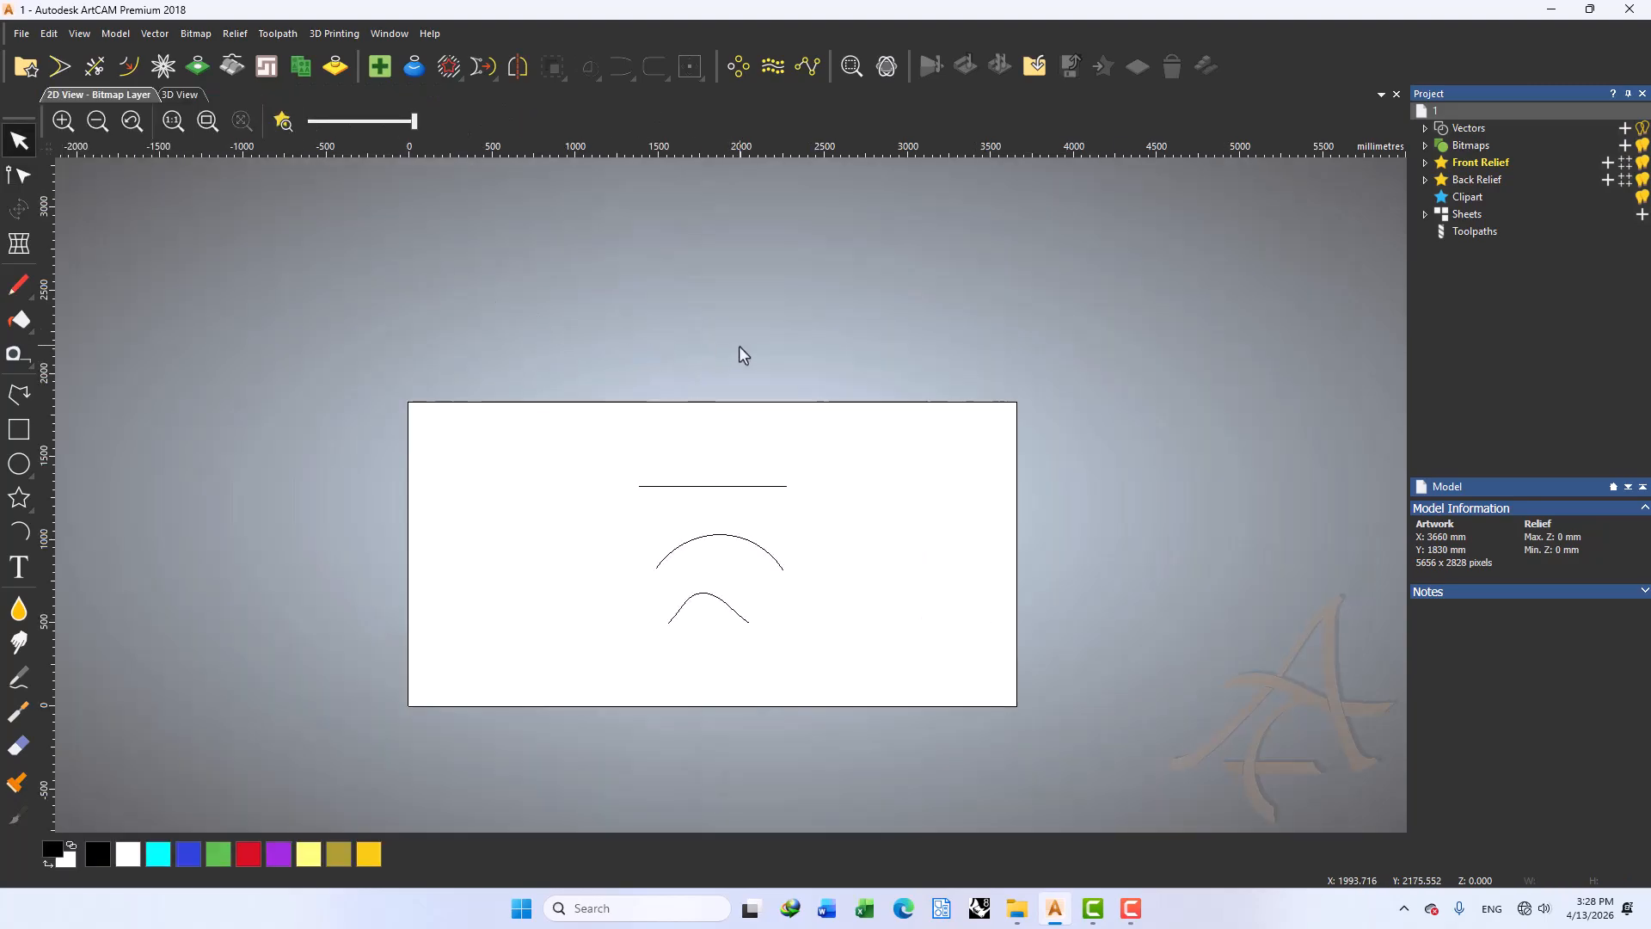
{"action": "key", "text": "n"}
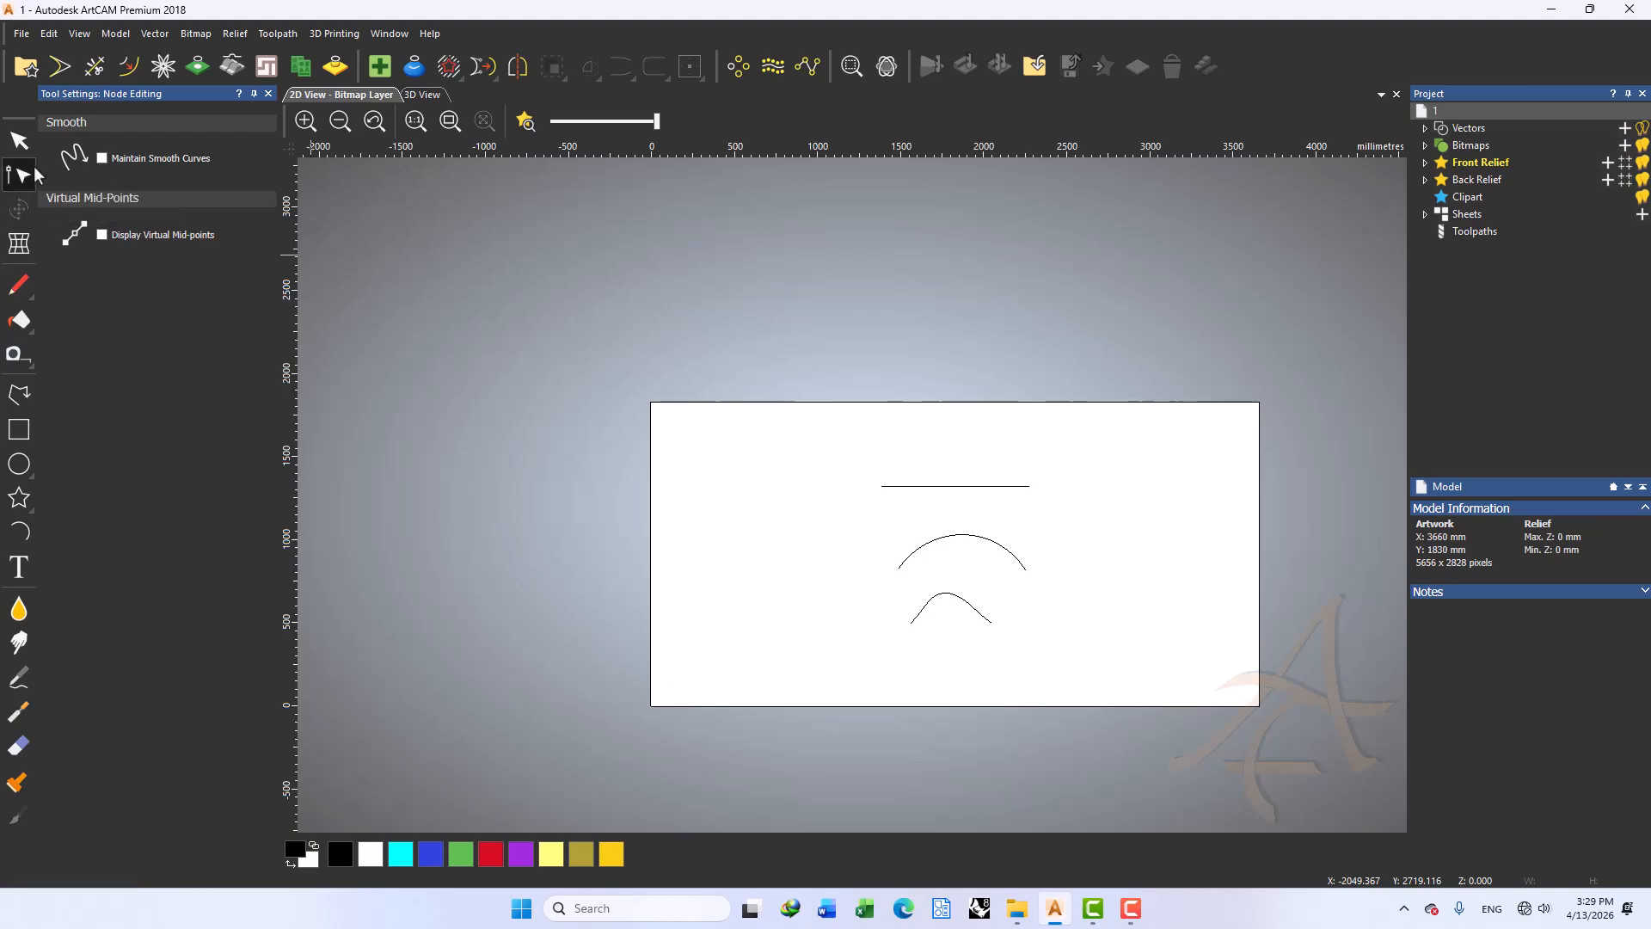
{"action": "left_click", "coordinate": [268, 94]}
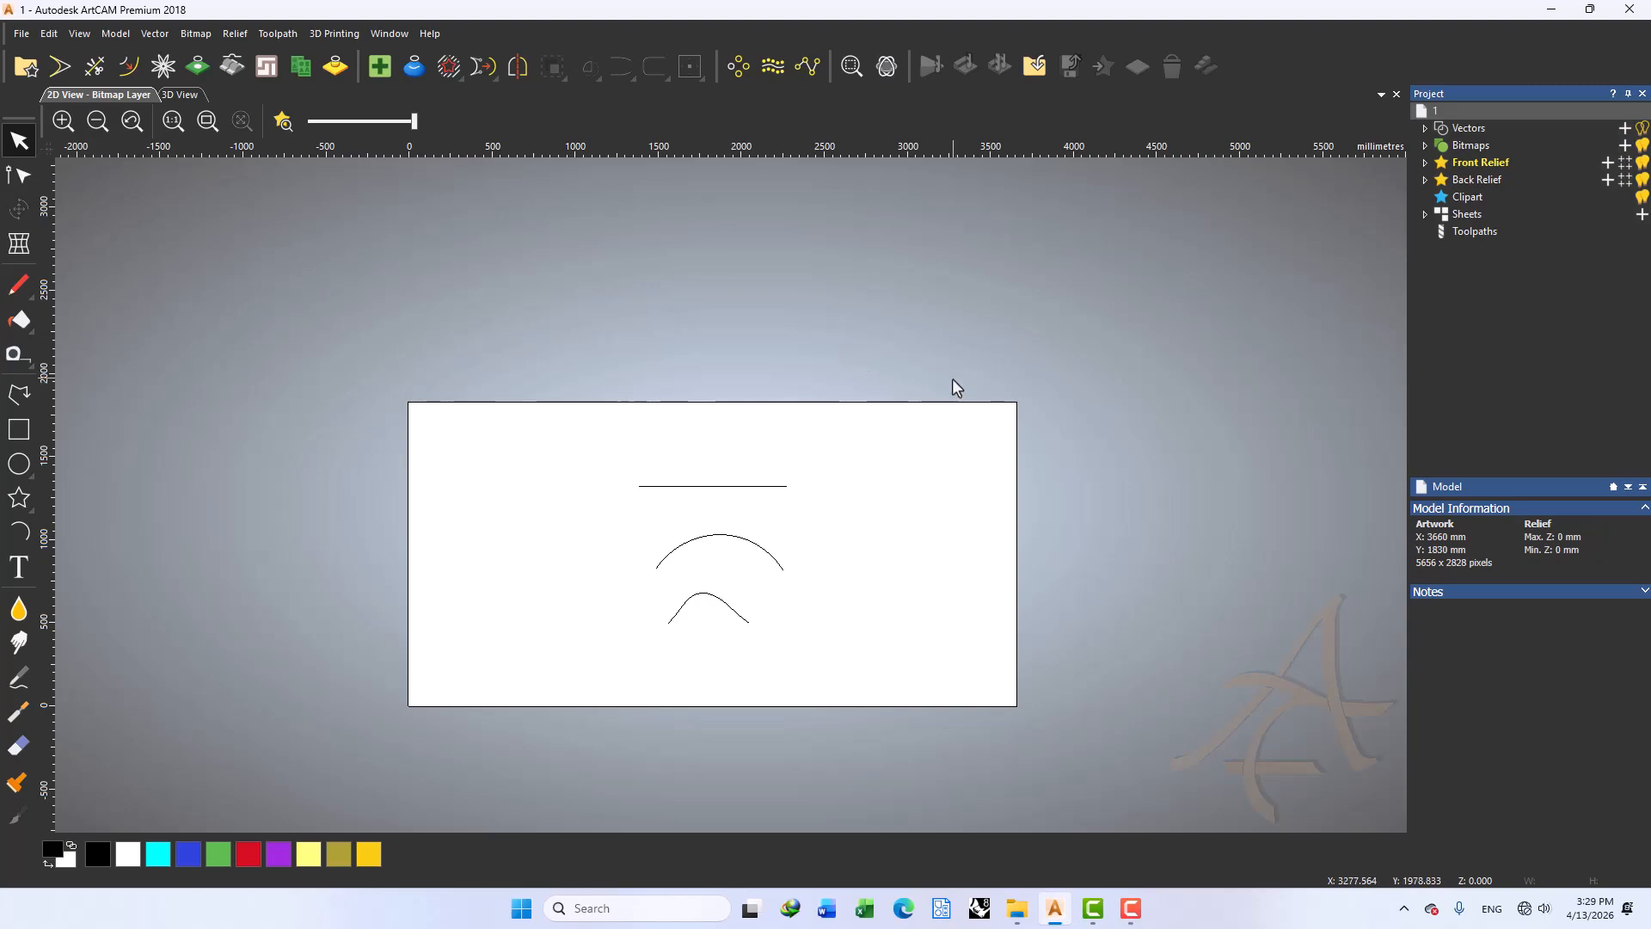
Enter node editing to view the straight line's nodes up close, and leave node editing with the line deselected
{"action": "key", "text": "n"}
{"action": "left_click", "coordinate": [994, 487]}
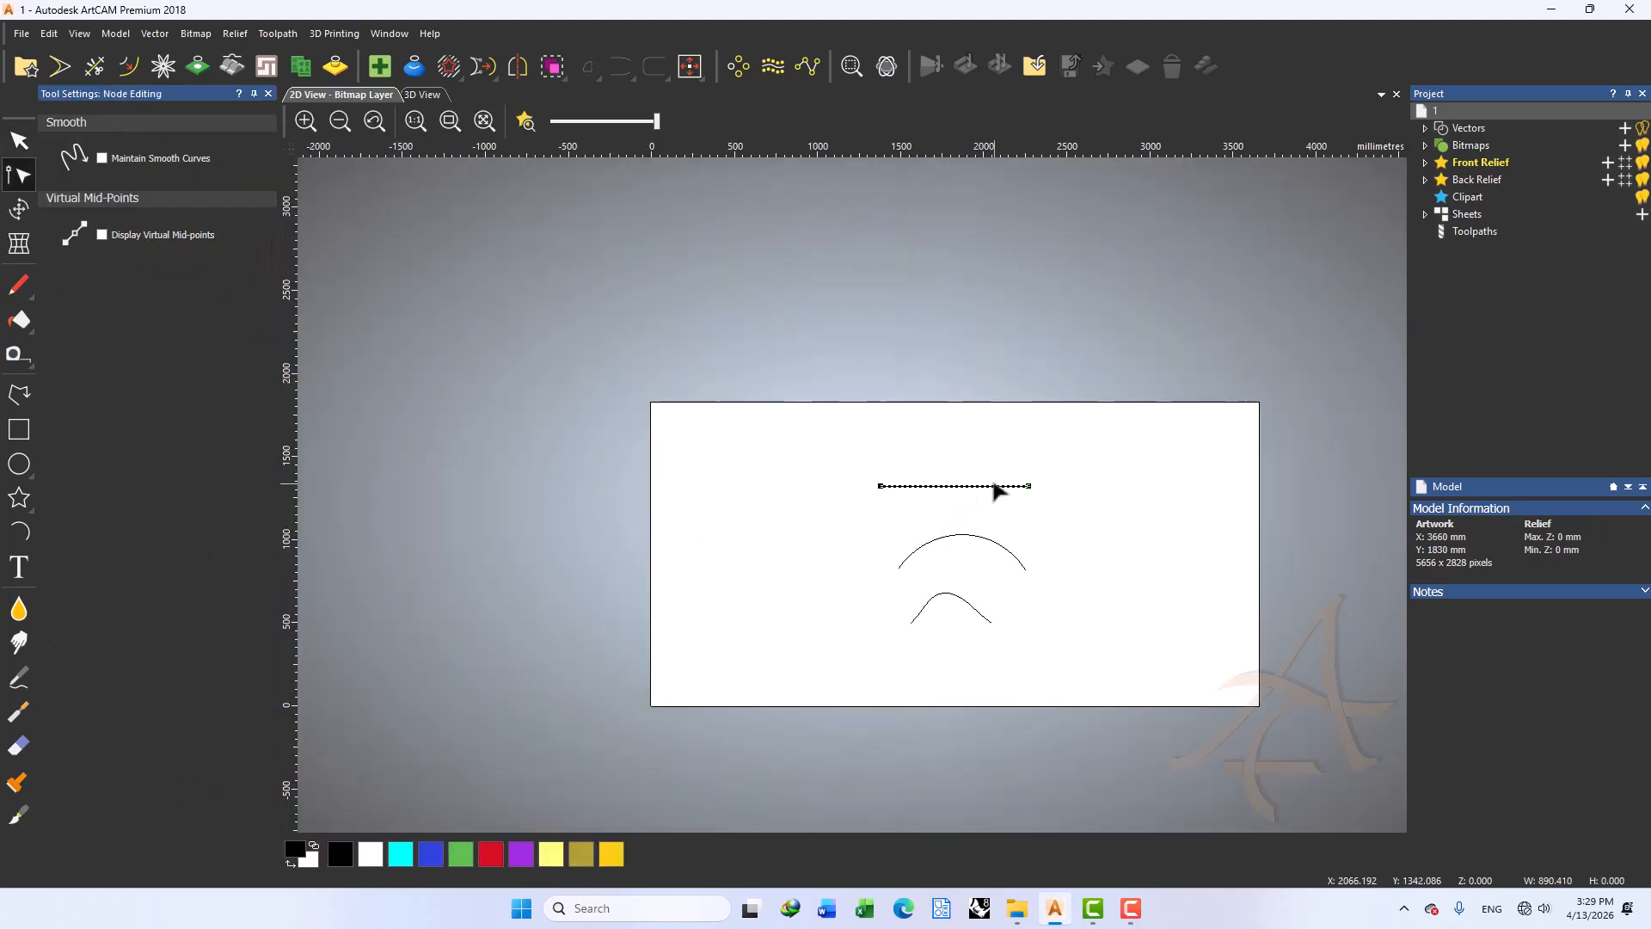
{"action": "scroll", "coordinate": [994, 486], "scroll_direction": "up", "scroll_amount": 5}
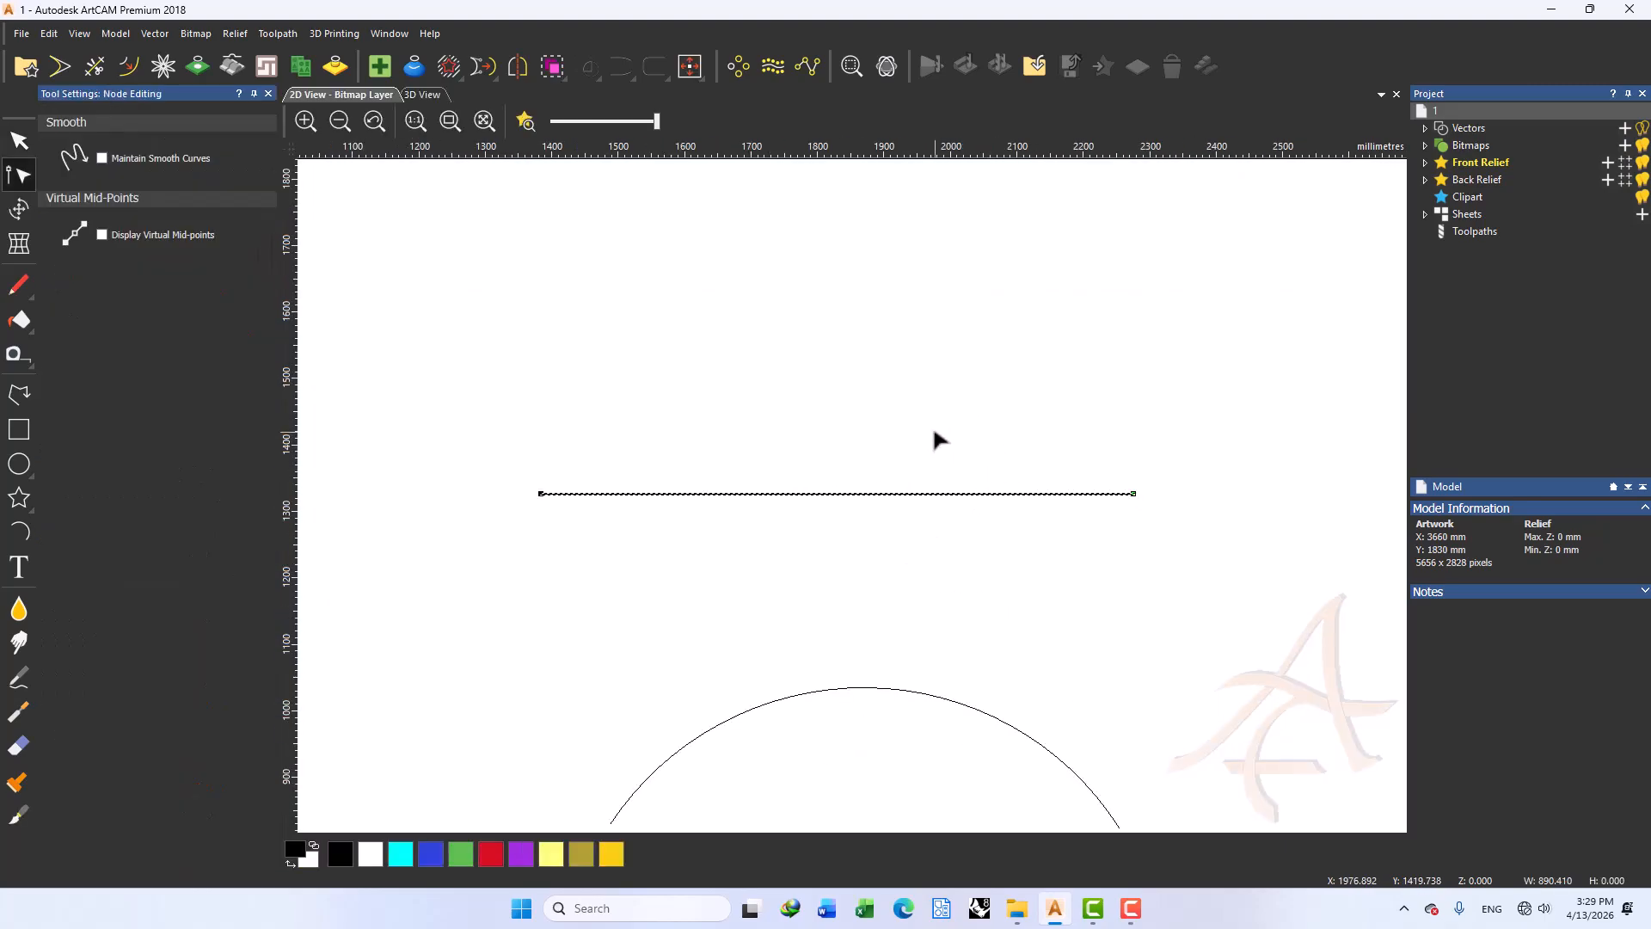
{"action": "key", "text": "n"}
{"action": "key", "text": "Escape"}
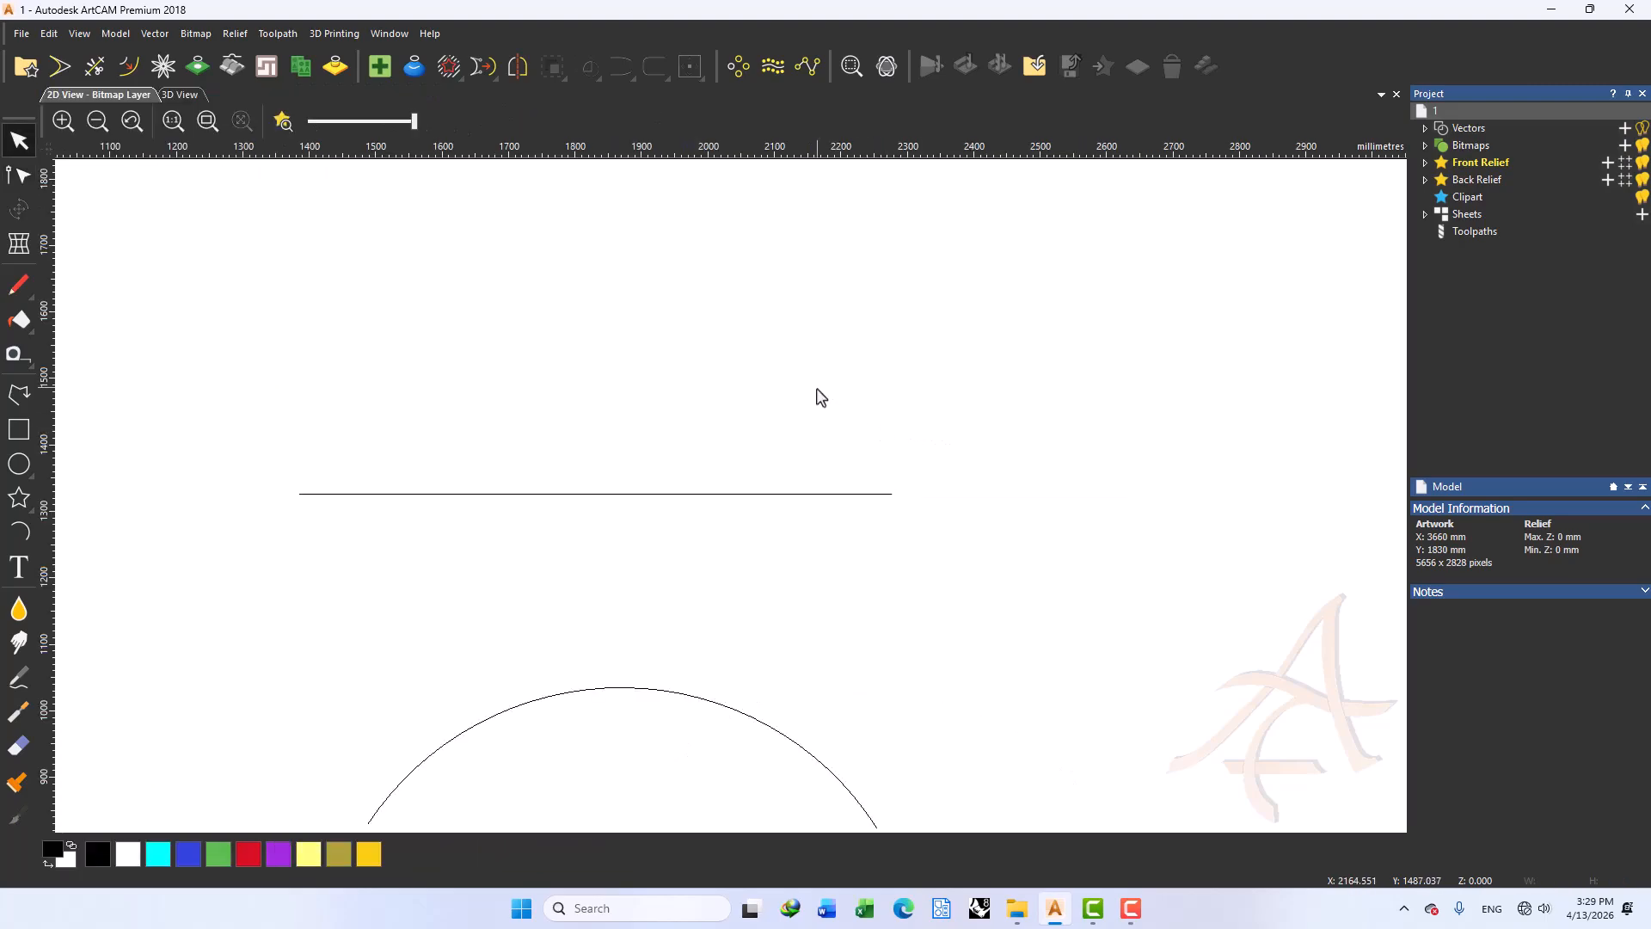
Select the line, the arc and the smooth curve in turn to examine their start and end points, and deselect everything
{"action": "left_click", "coordinate": [677, 495]}
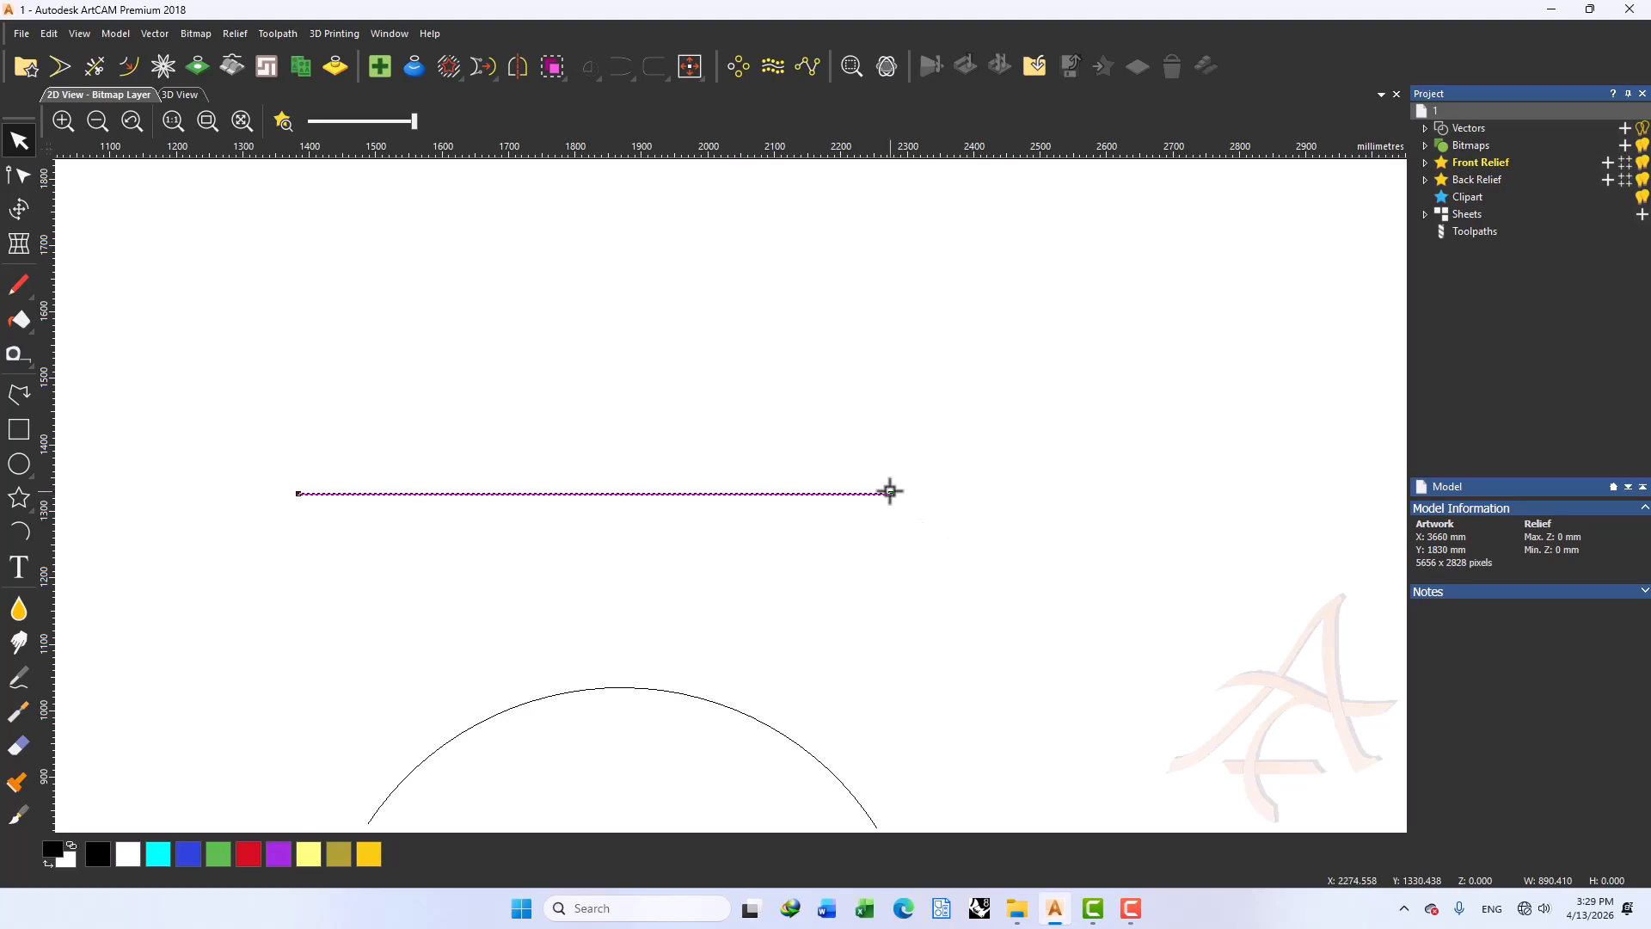
{"action": "scroll", "coordinate": [890, 491], "scroll_direction": "up", "scroll_amount": 6}
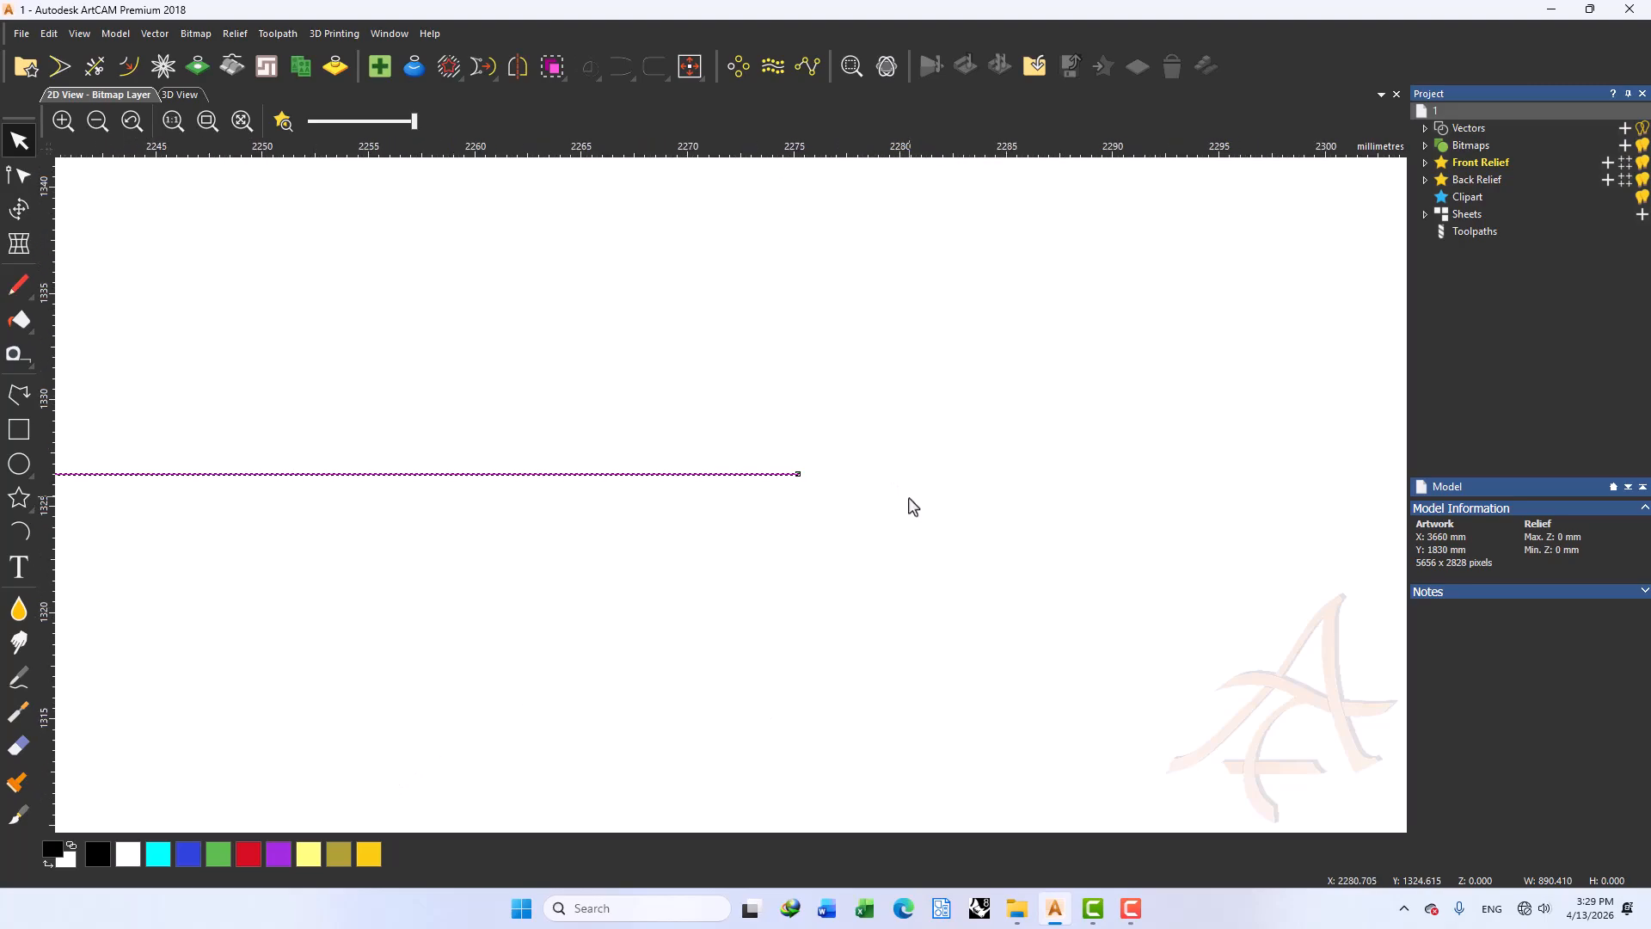
{"action": "scroll", "coordinate": [756, 491], "scroll_direction": "down", "scroll_amount": 6}
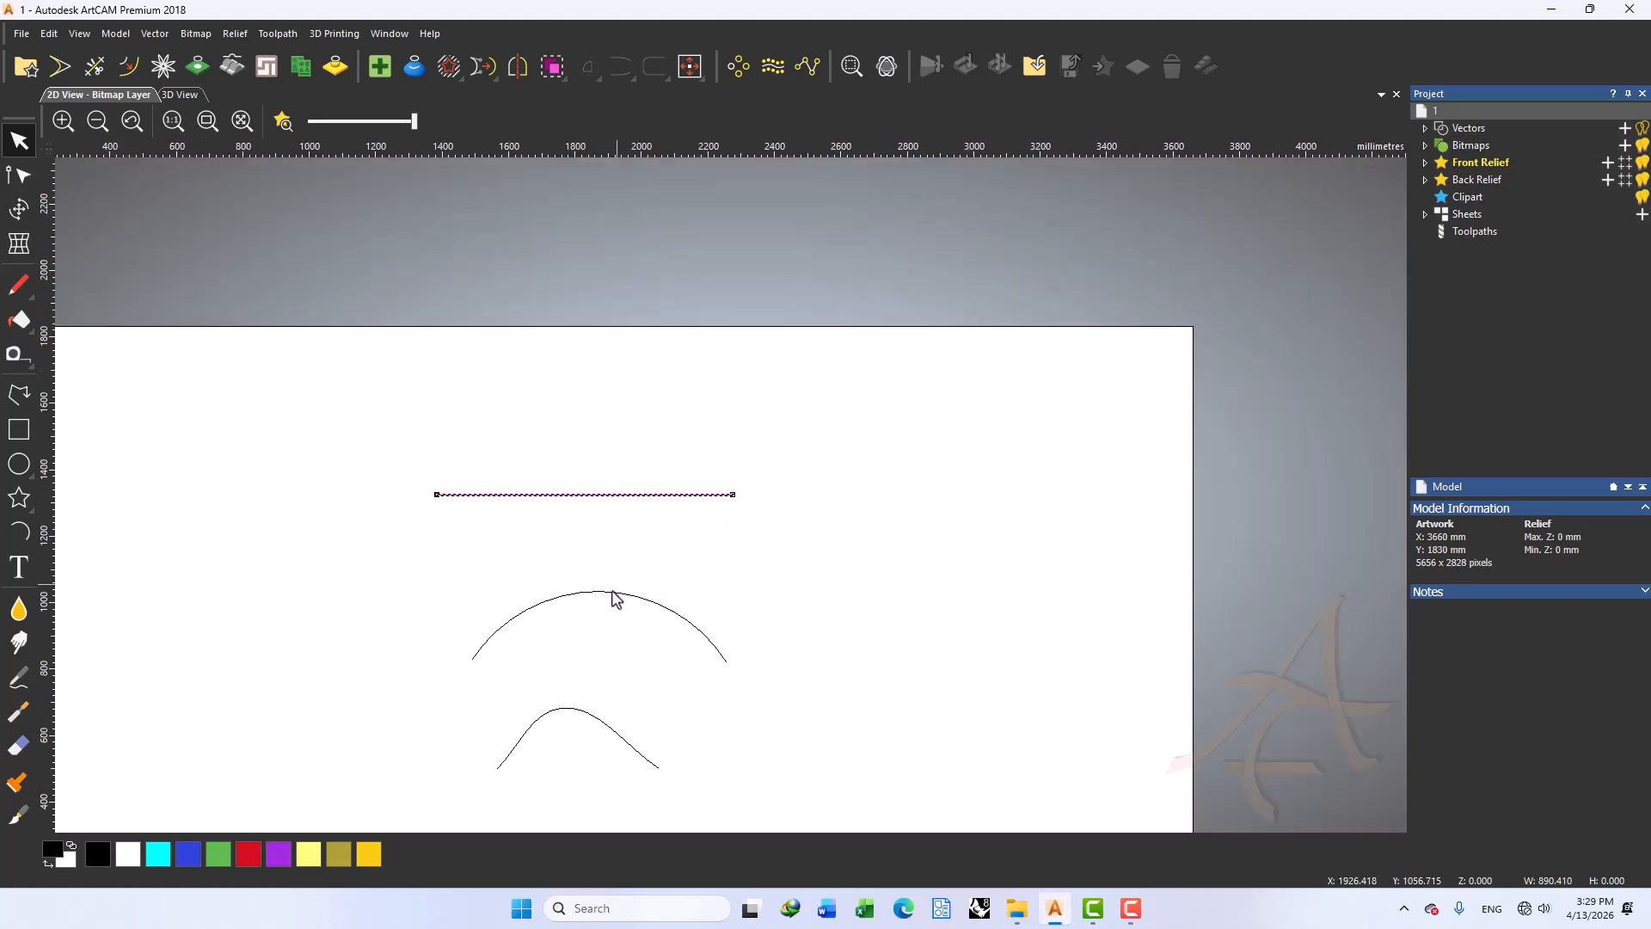
{"action": "left_click", "coordinate": [609, 595]}
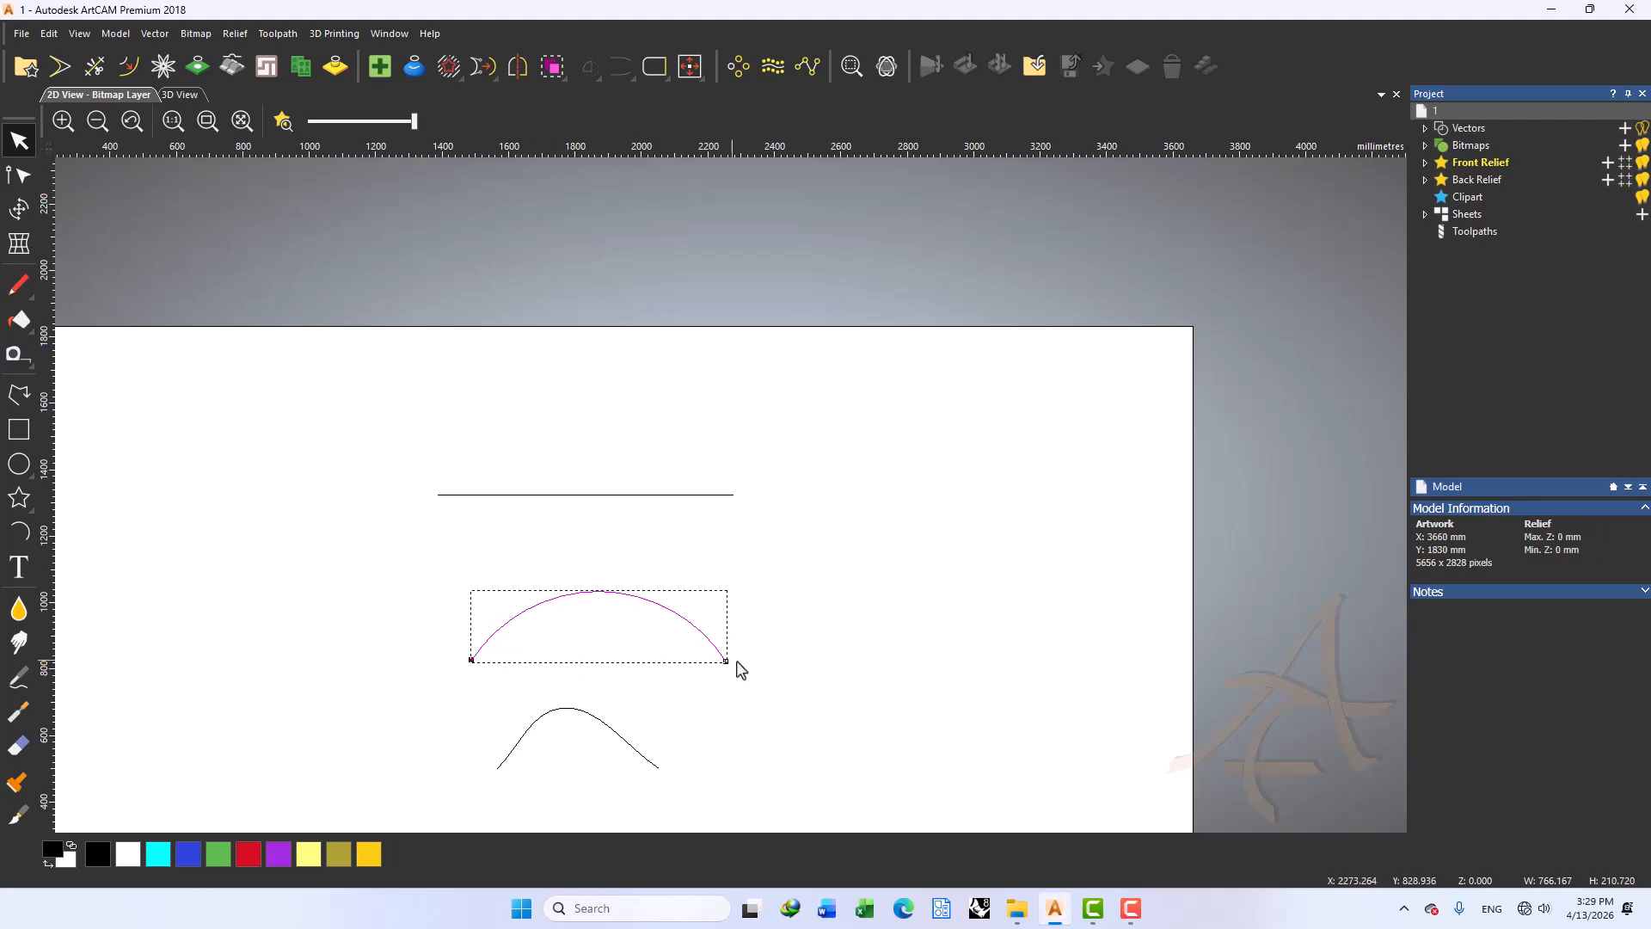
{"action": "left_click", "coordinate": [591, 721]}
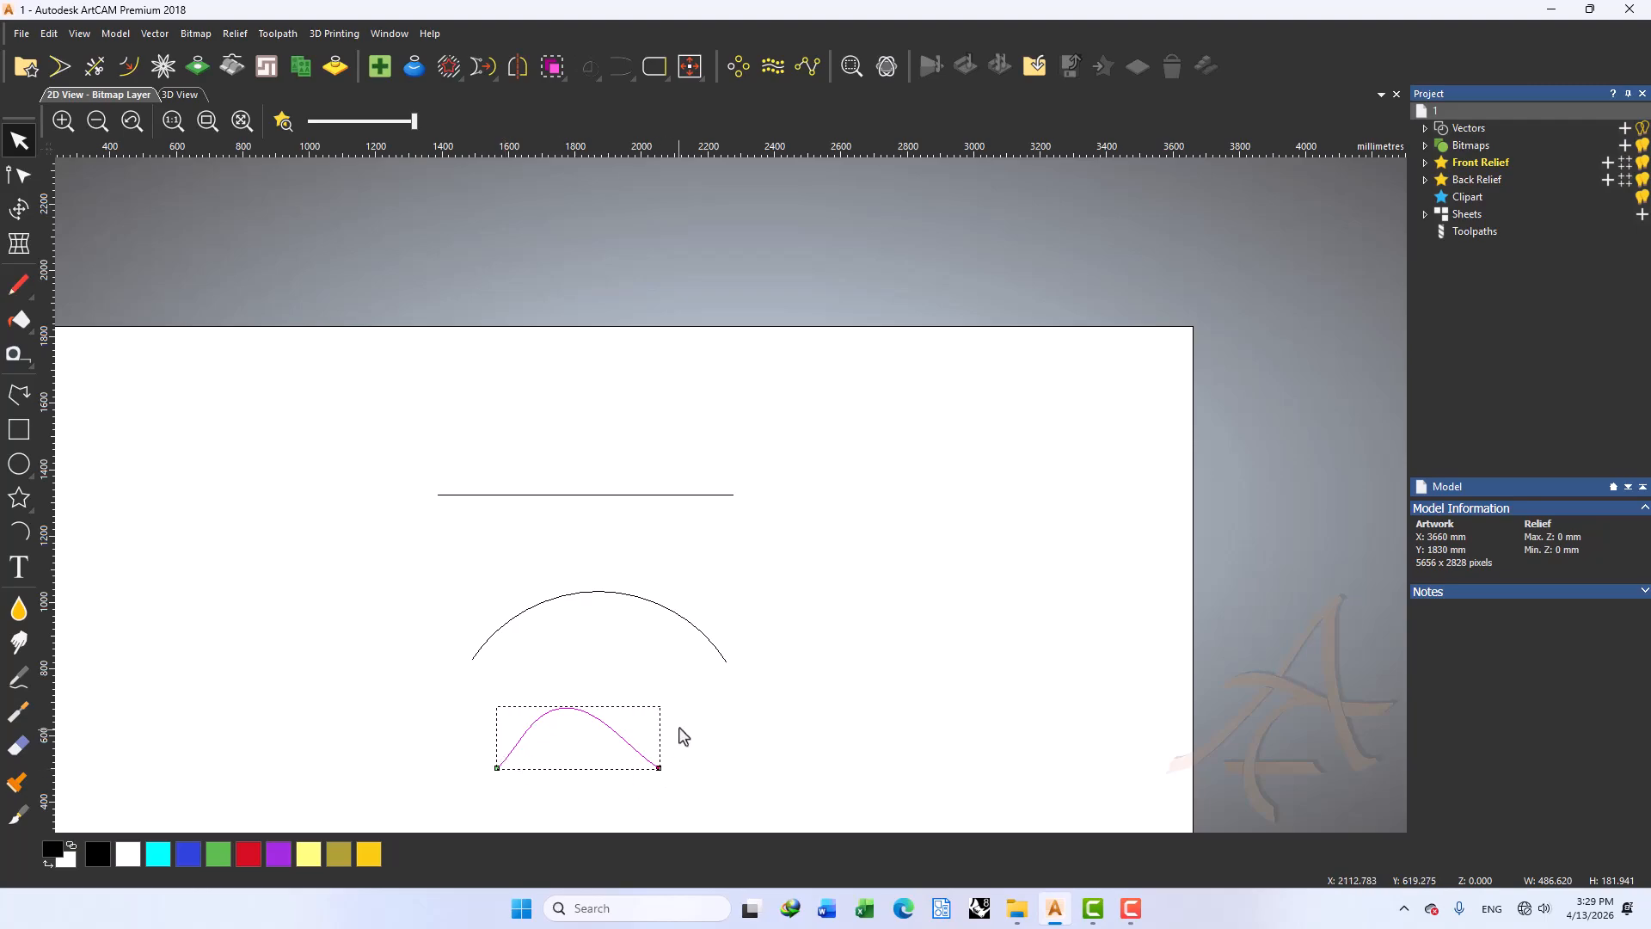
{"action": "left_click", "coordinate": [699, 475]}
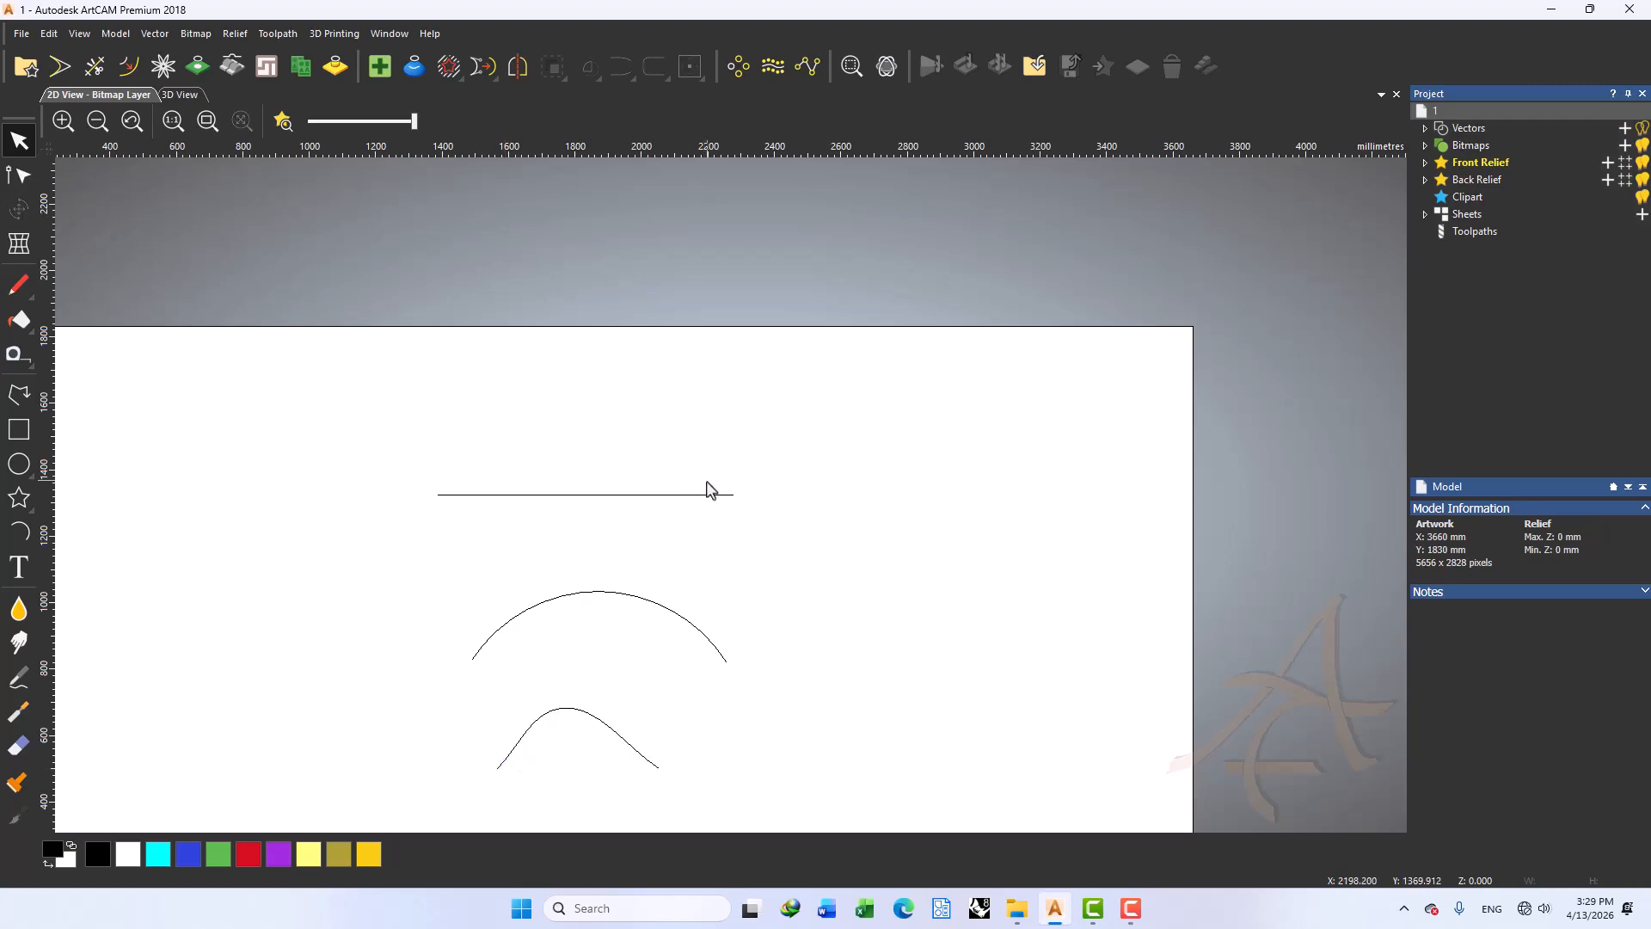
Open the straight line for node editing, and examine the nodes of the line, the arc and the smooth curve in turn
{"action": "double_click", "coordinate": [707, 489]}
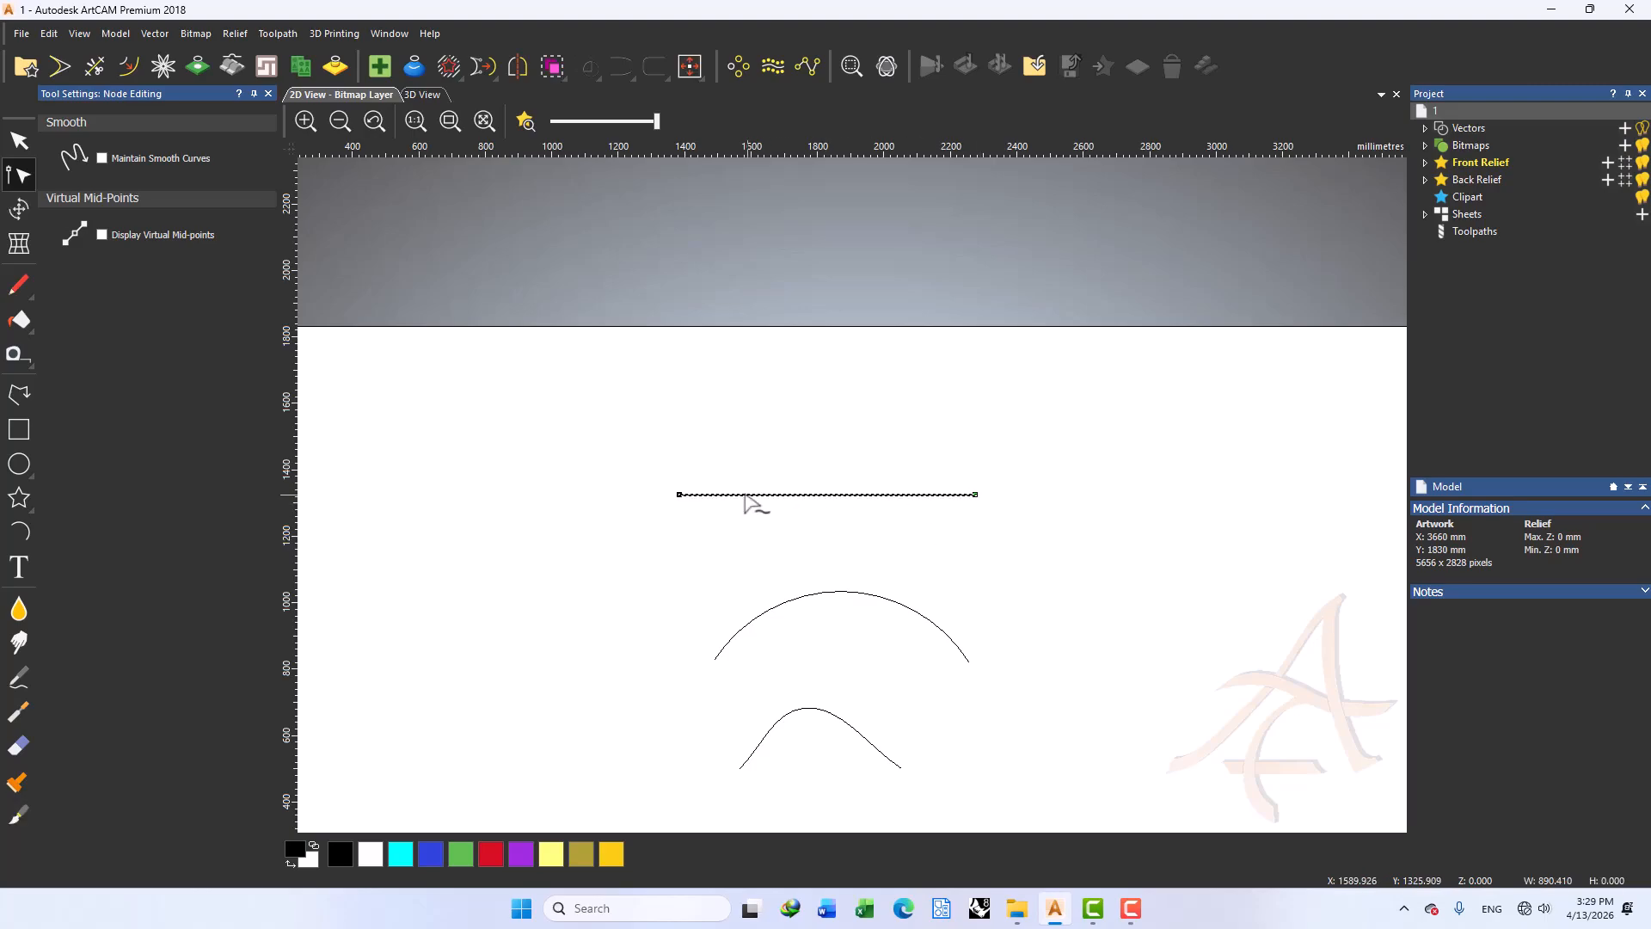
{"action": "scroll", "coordinate": [975, 494], "scroll_direction": "up", "scroll_amount": 1}
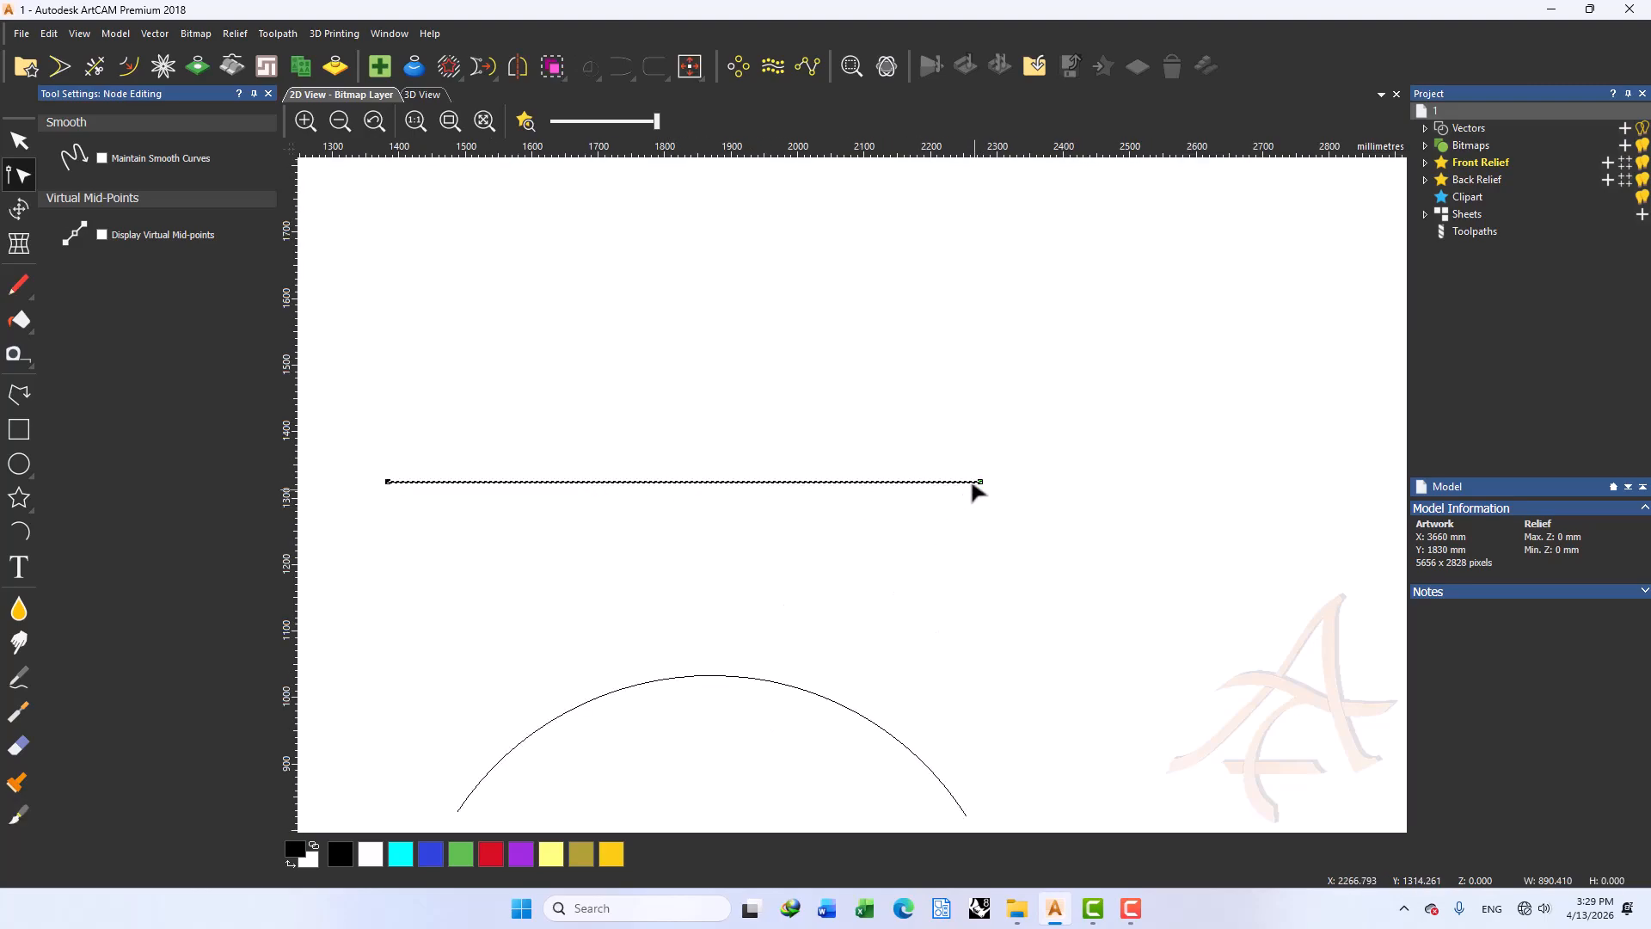
{"action": "scroll", "coordinate": [914, 500], "scroll_direction": "down", "scroll_amount": 1}
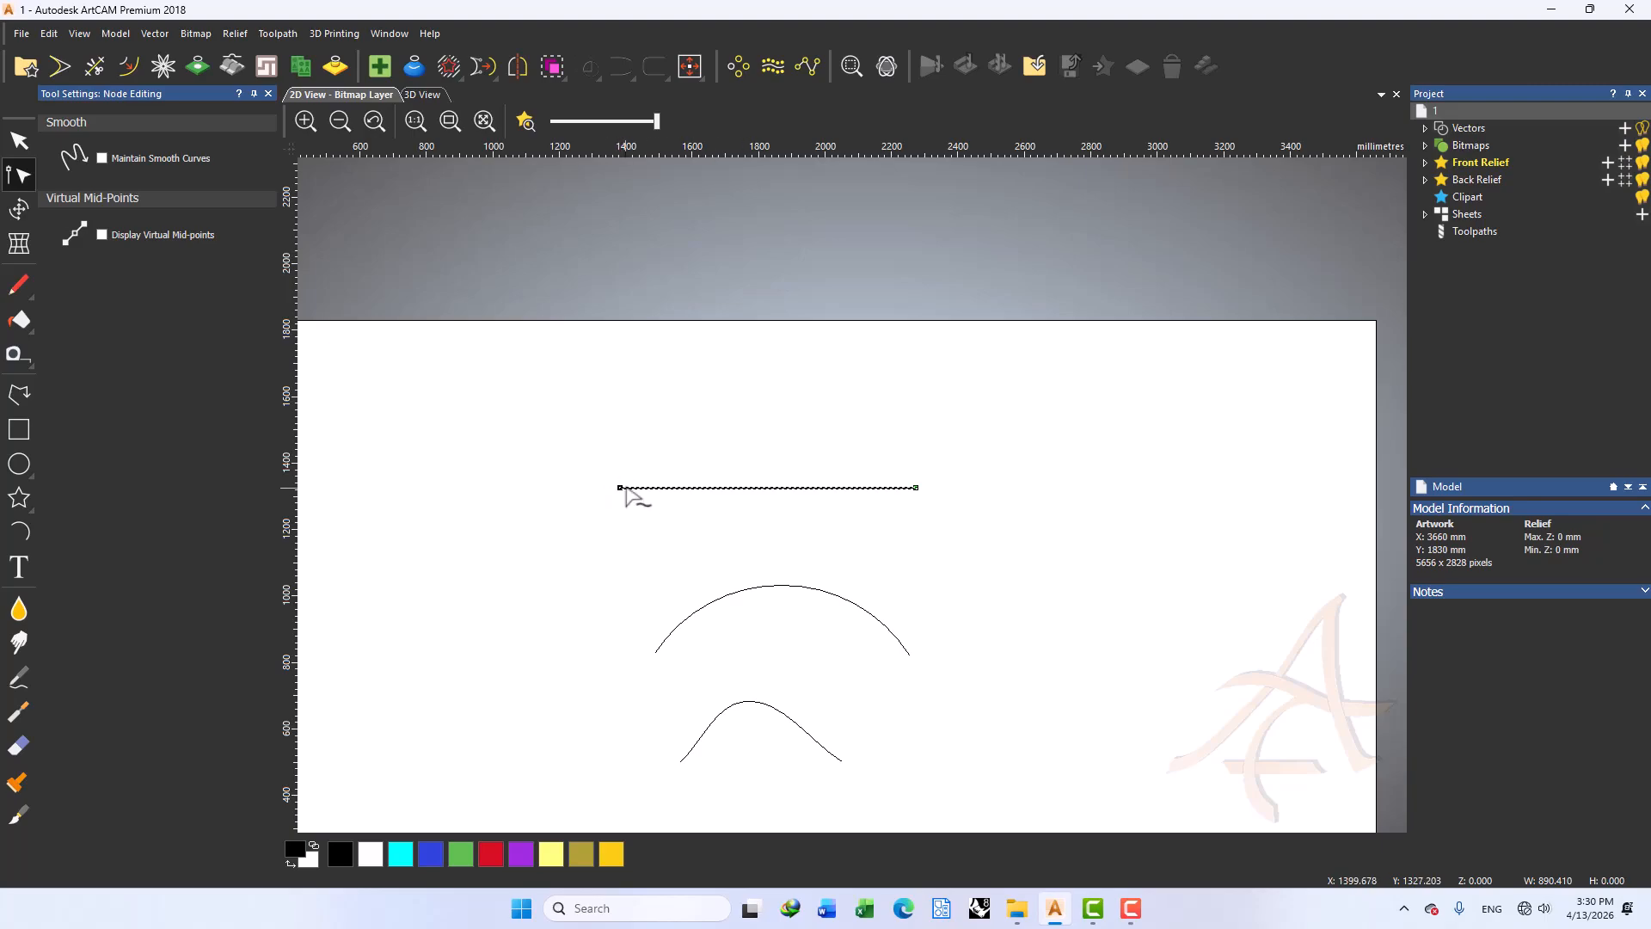
{"action": "scroll", "coordinate": [829, 493], "scroll_direction": "down", "scroll_amount": 3}
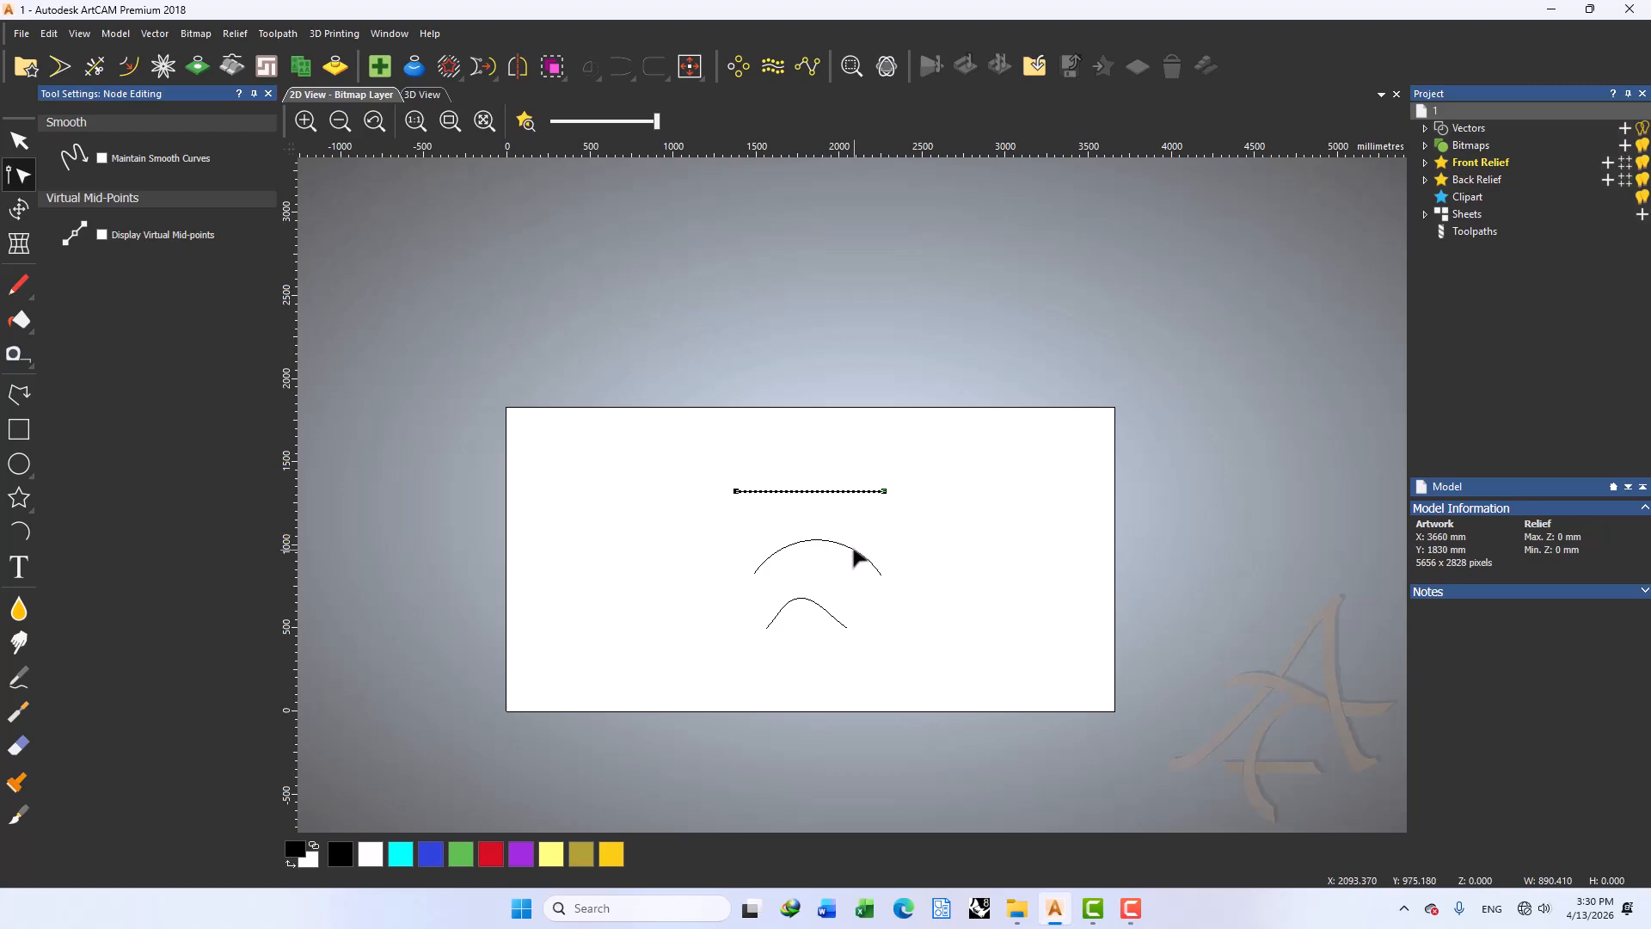
{"action": "left_click", "coordinate": [855, 550]}
{"action": "scroll", "coordinate": [865, 571], "scroll_direction": "up", "scroll_amount": 2}
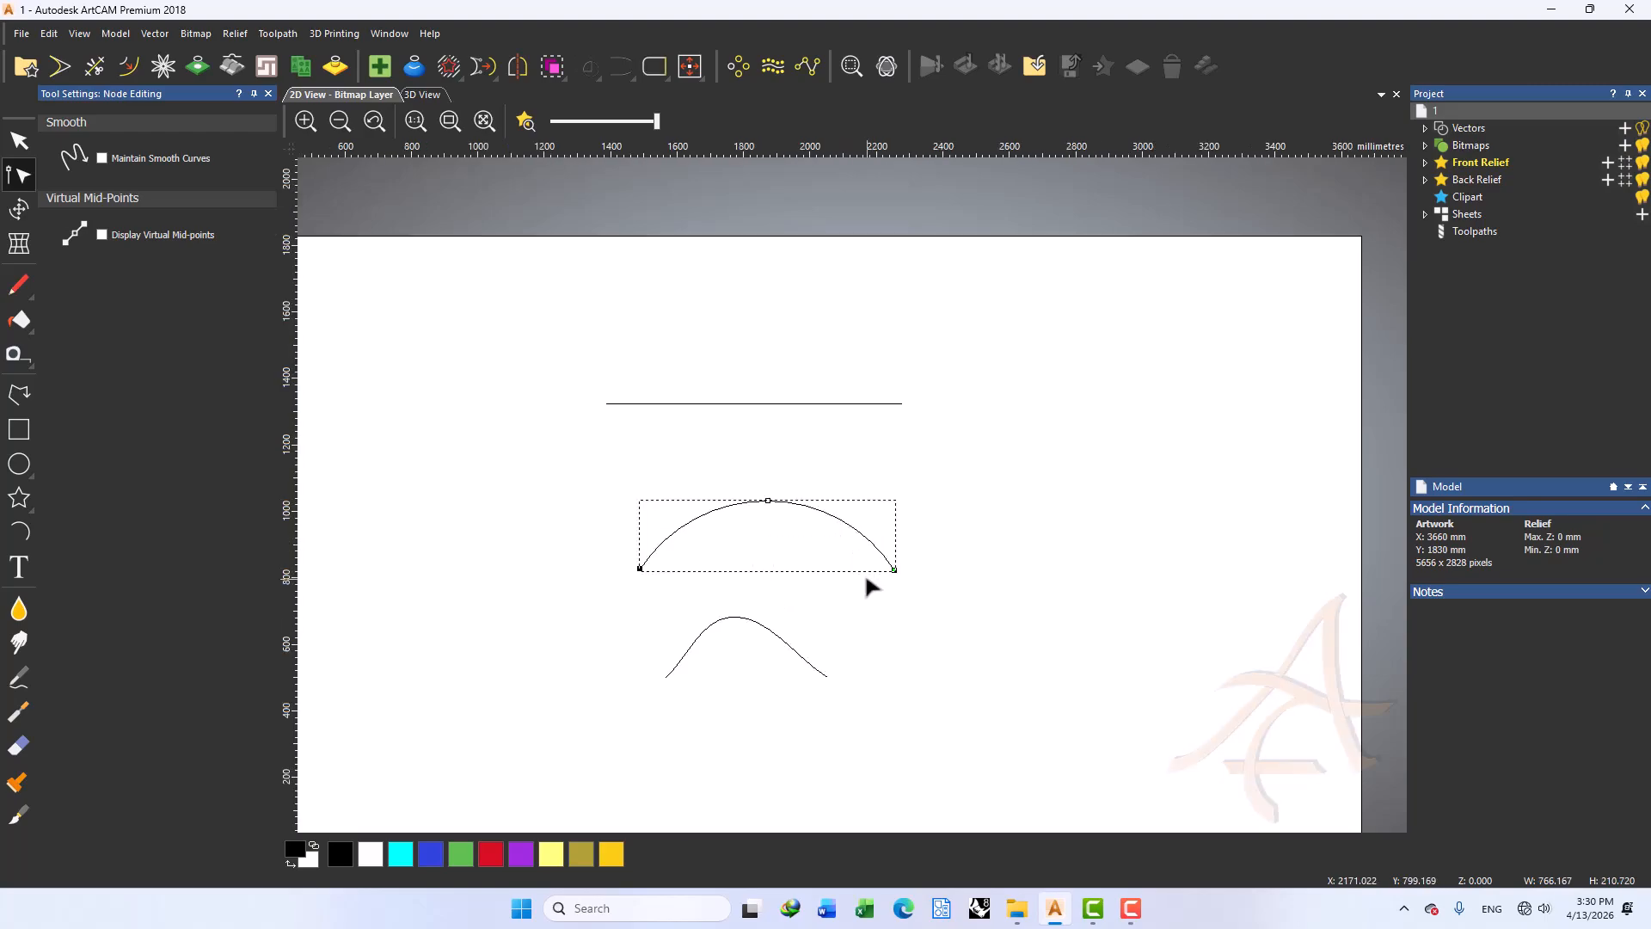
{"action": "left_click", "coordinate": [769, 634]}
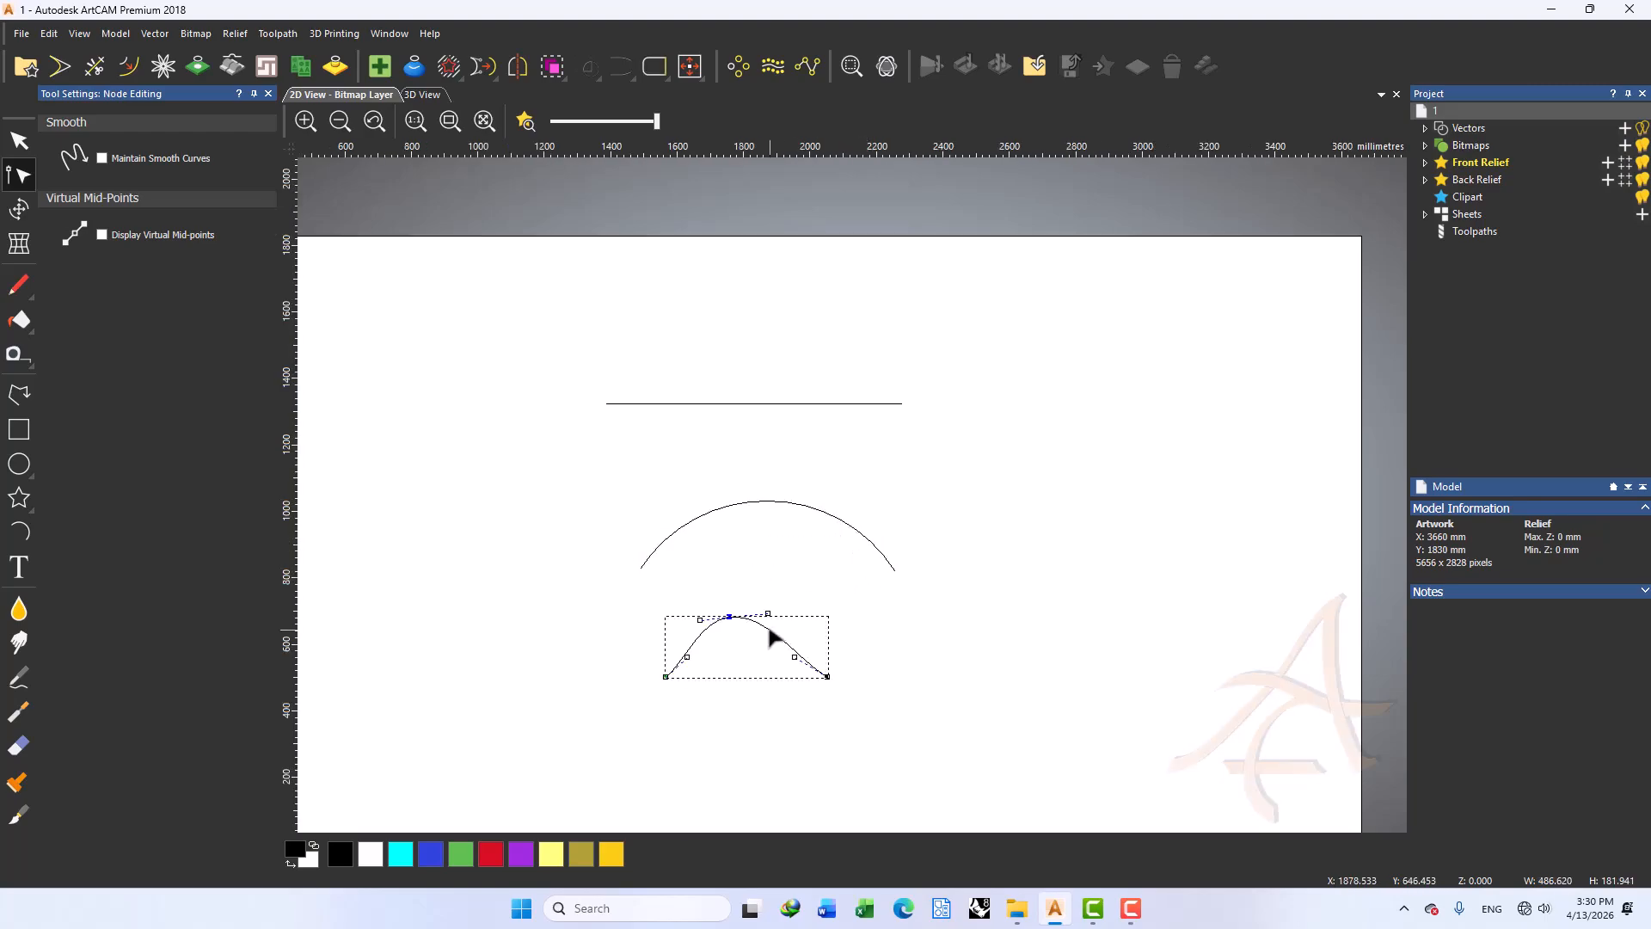
{"action": "left_click", "coordinate": [776, 404]}
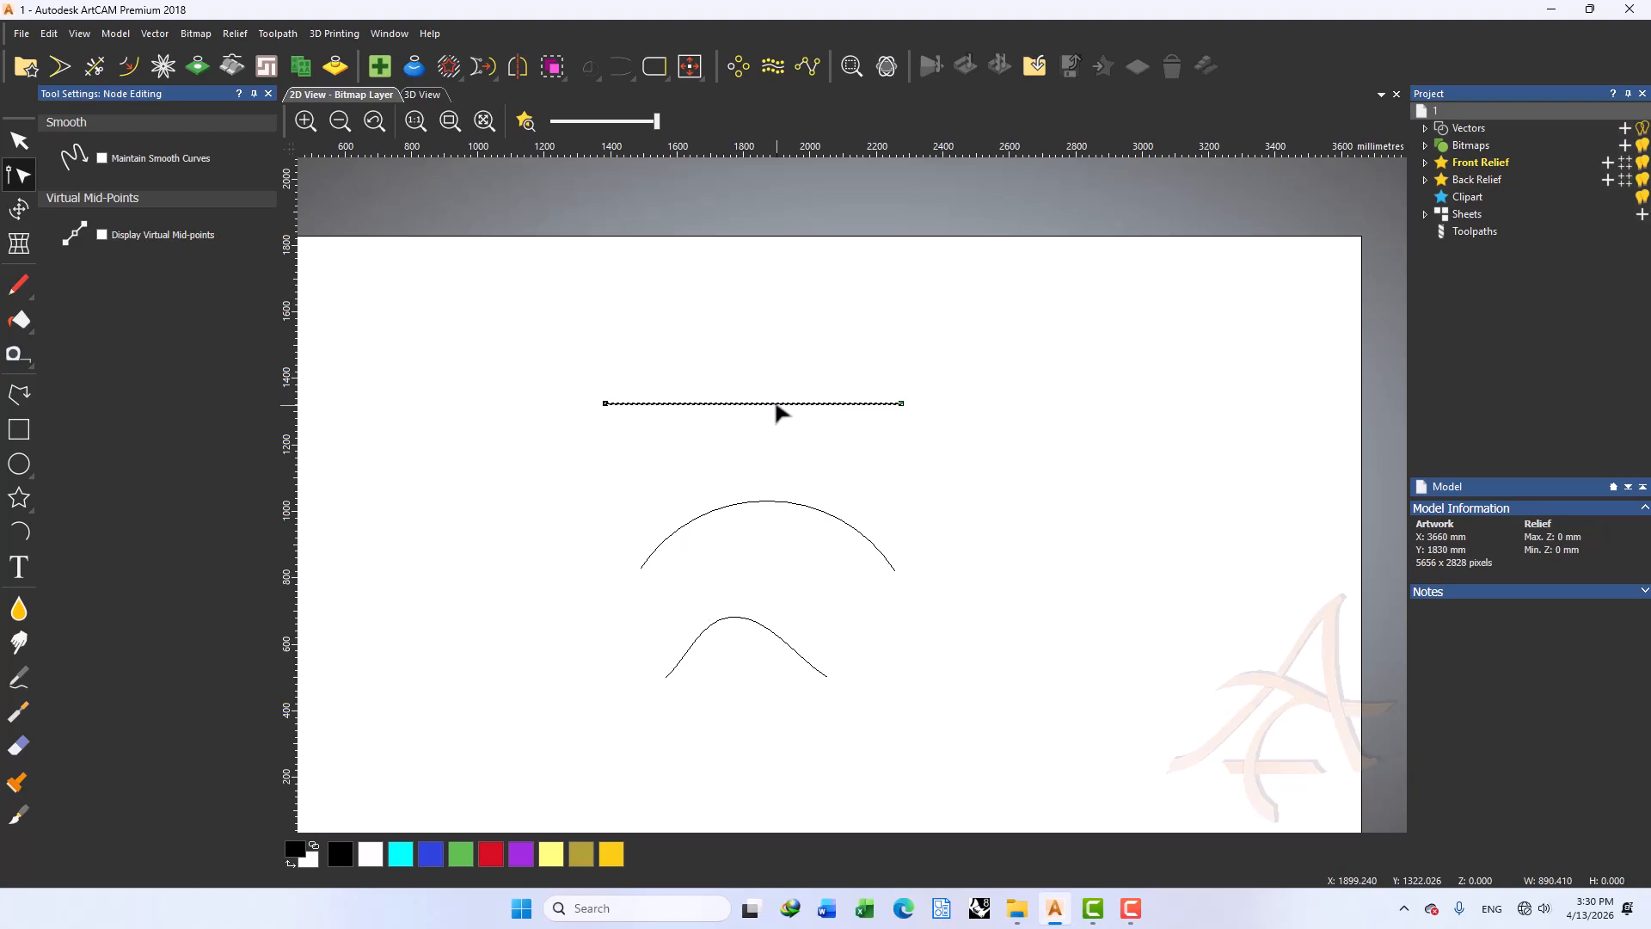
Raise the arc's midpoint node slightly, making the arc about 223 mm high
{"action": "left_click", "coordinate": [808, 511]}
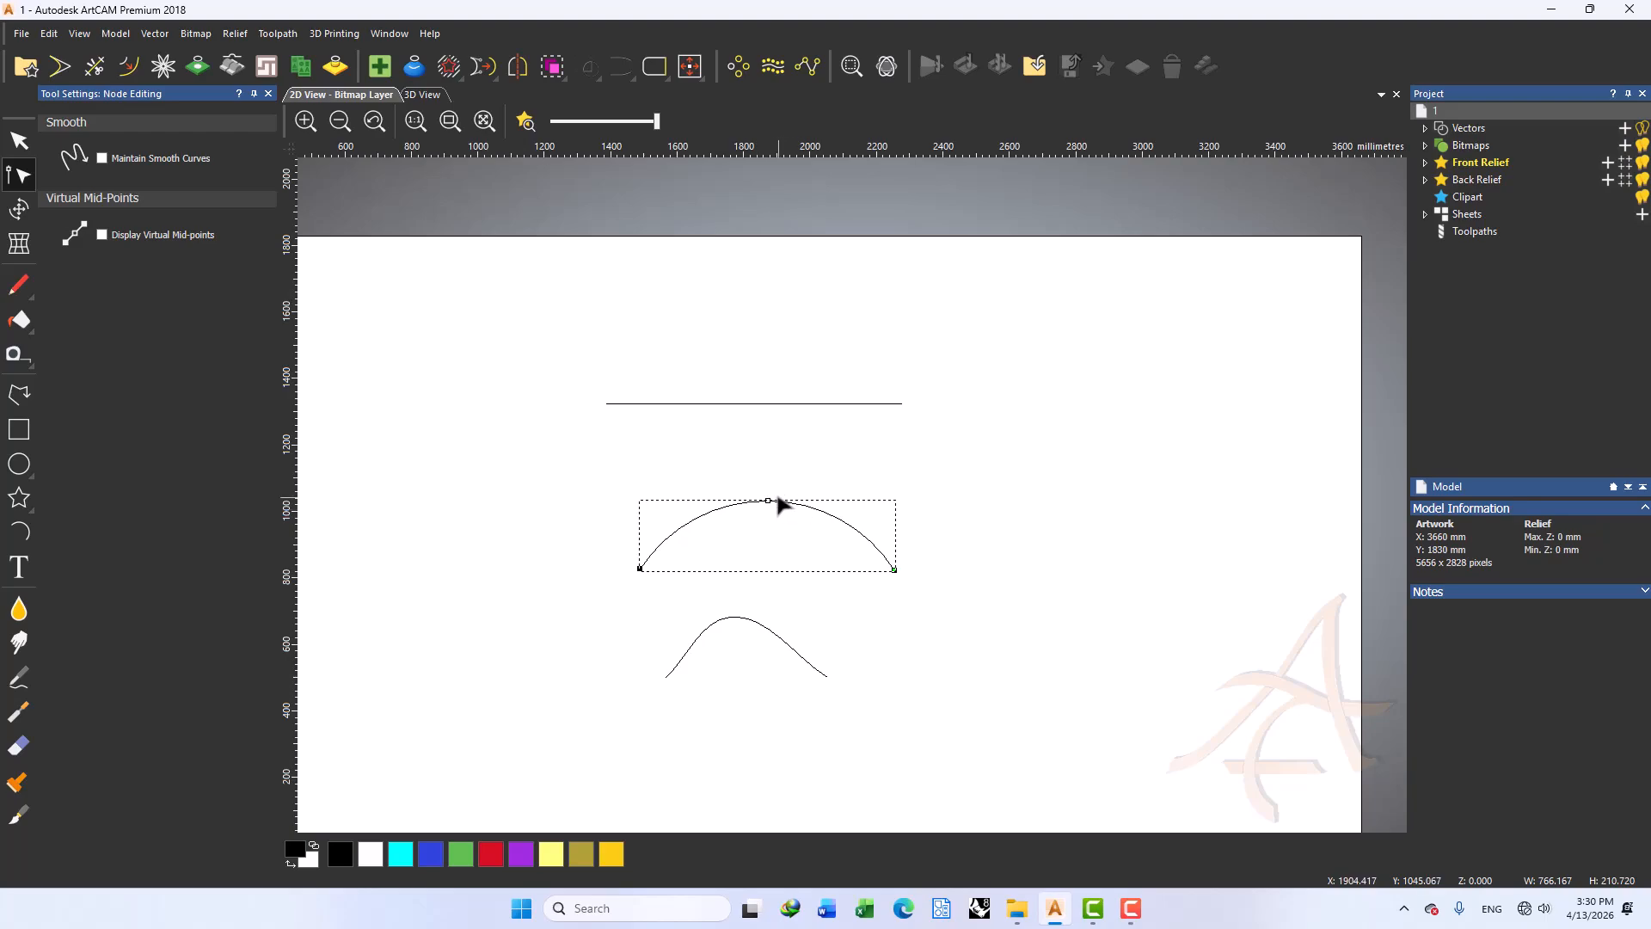
{"action": "mouse_move", "coordinate": [772, 506]}
{"action": "left_mouse_down"}
{"action": "mouse_move", "coordinate": [770, 598]}
{"action": "mouse_move", "coordinate": [771, 498]}
{"action": "left_mouse_up"}
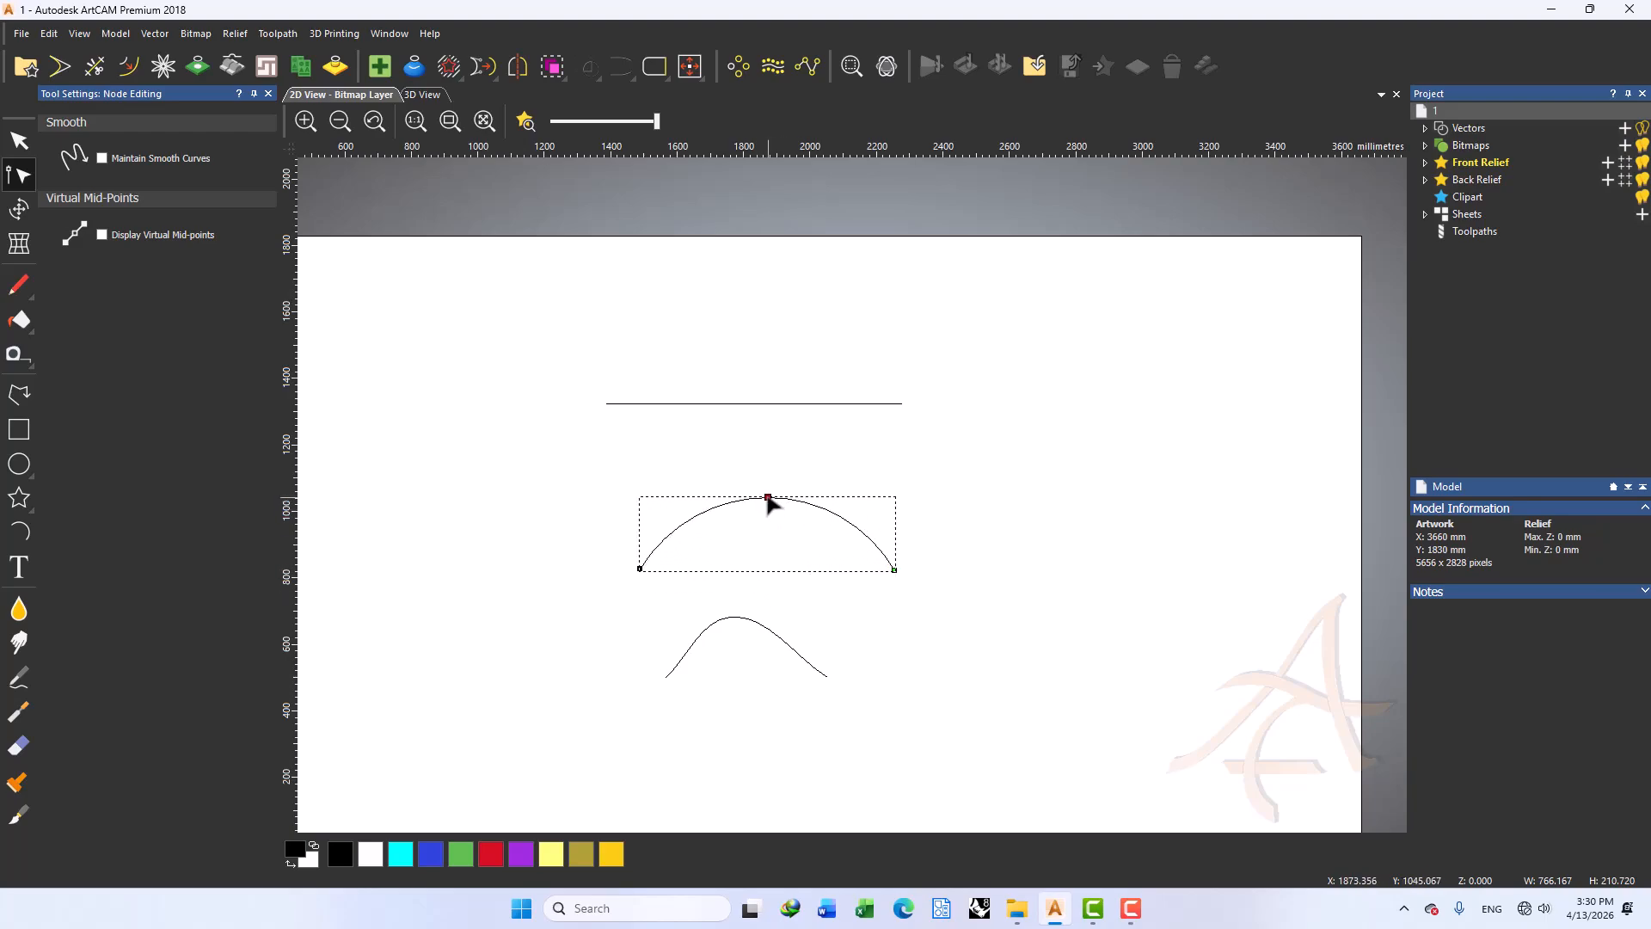
Reshape the smooth curve to about 208 mm high by moving its middle node and tilting that node's control handle upward
{"action": "left_click", "coordinate": [750, 621]}
{"action": "scroll", "coordinate": [749, 620], "scroll_direction": "up", "scroll_amount": 2}
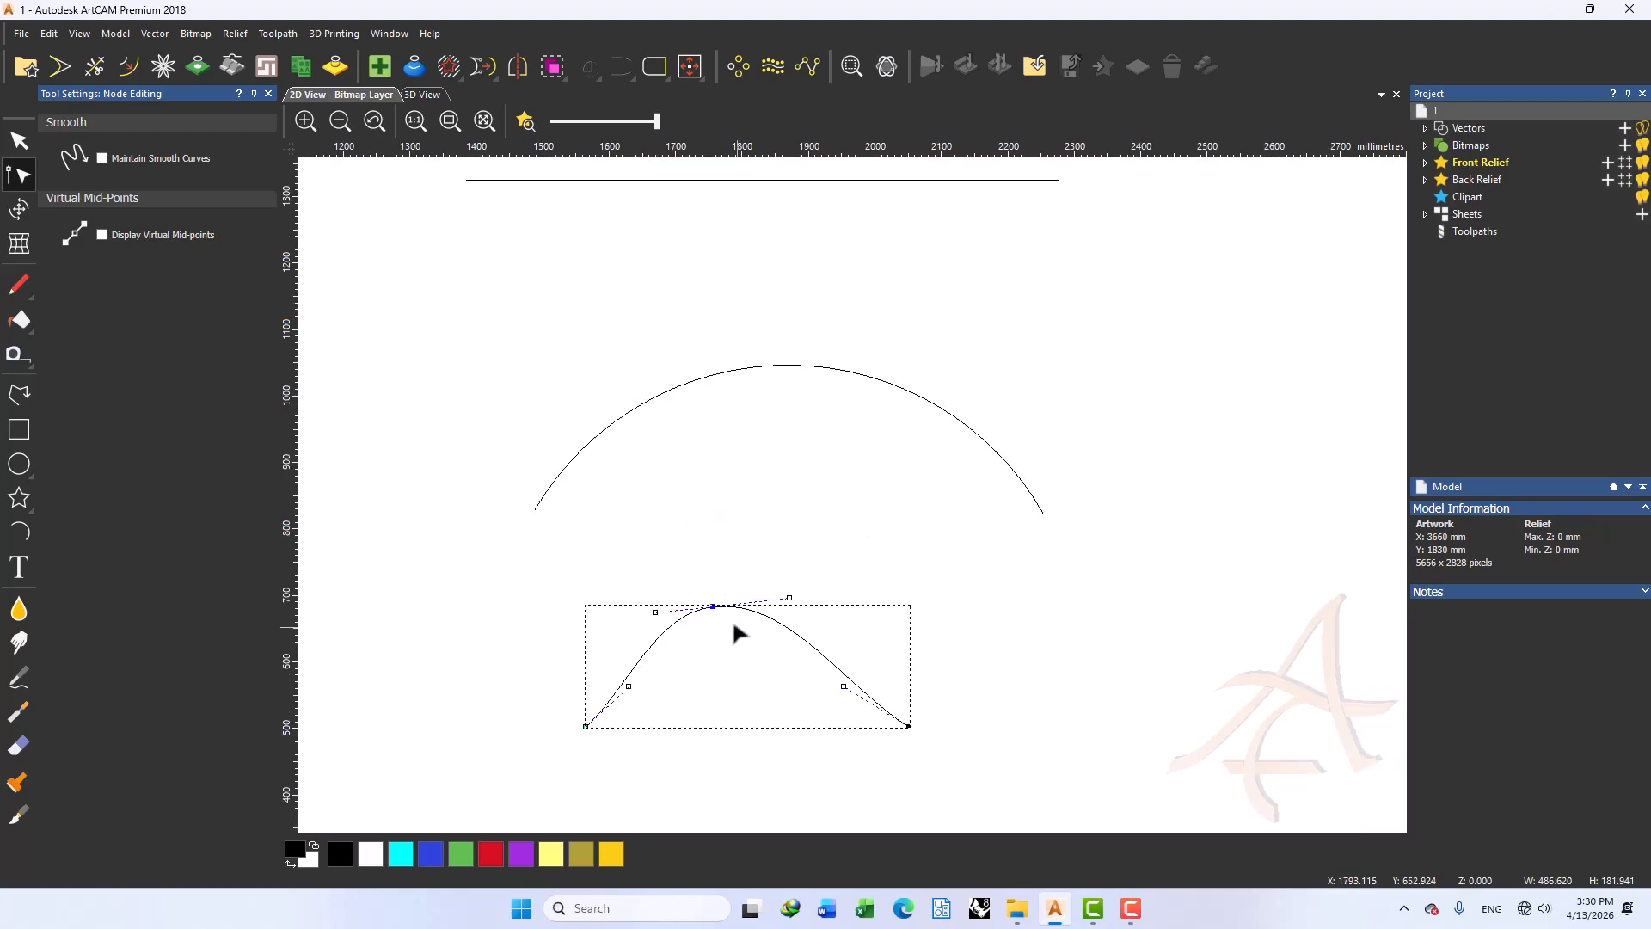
{"action": "left_click_drag", "start_coordinate": [710, 606], "coordinate": [803, 545]}
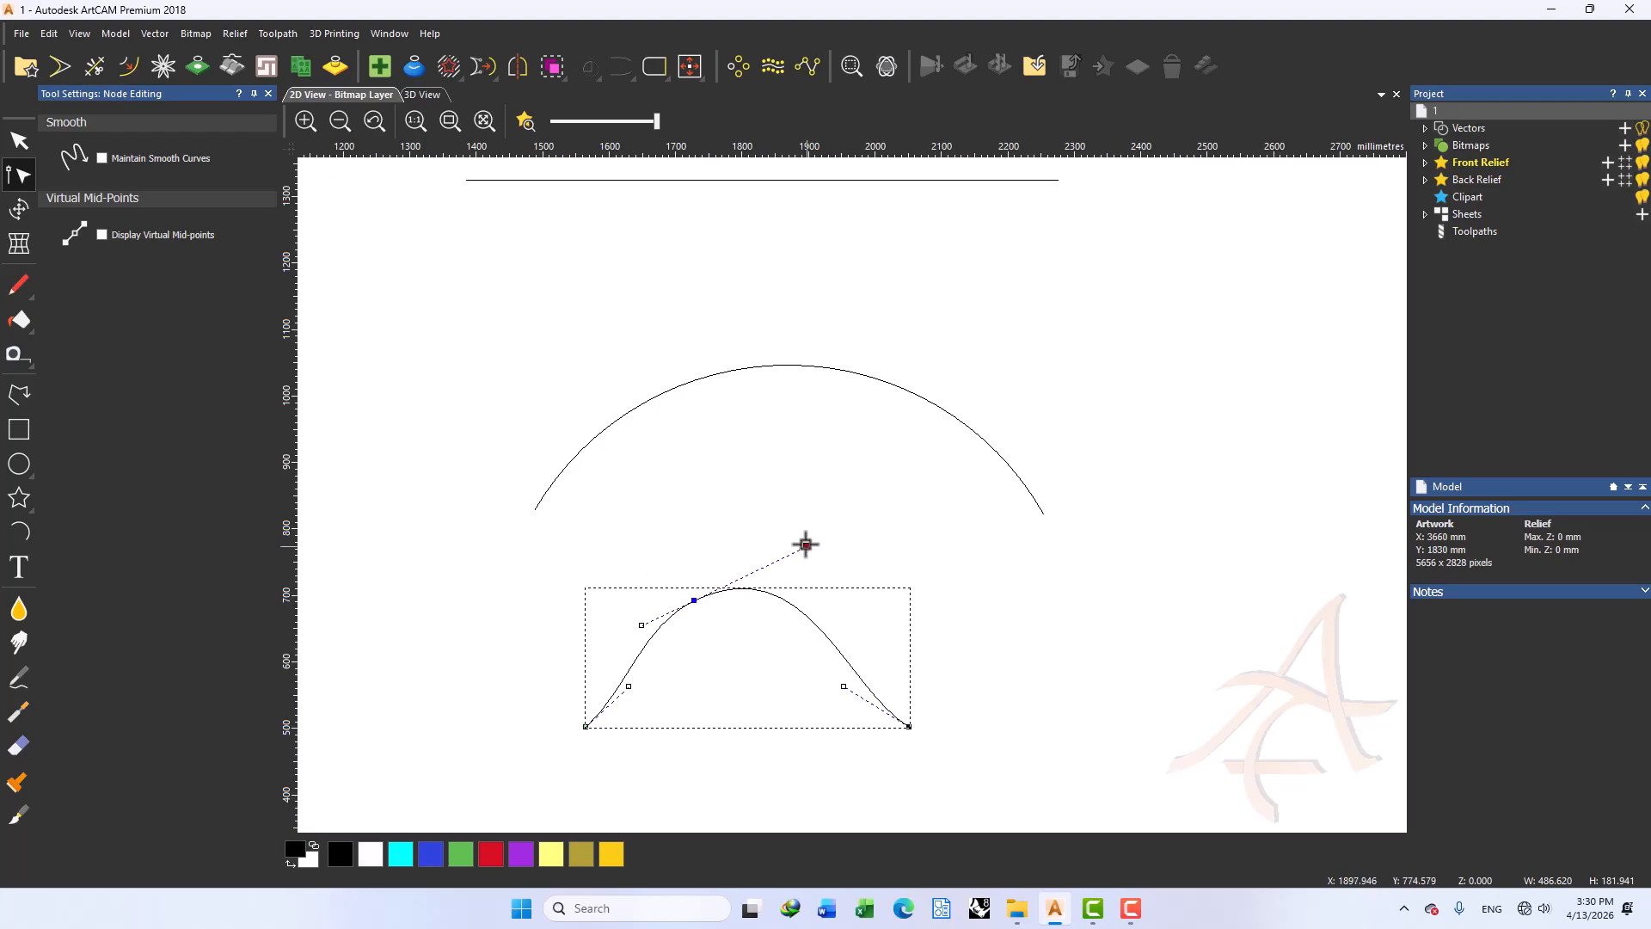
Raise the arc's midpoint node further to increase its bulge, and display the smooth curve's nodes and handles
{"action": "left_click", "coordinate": [791, 367]}
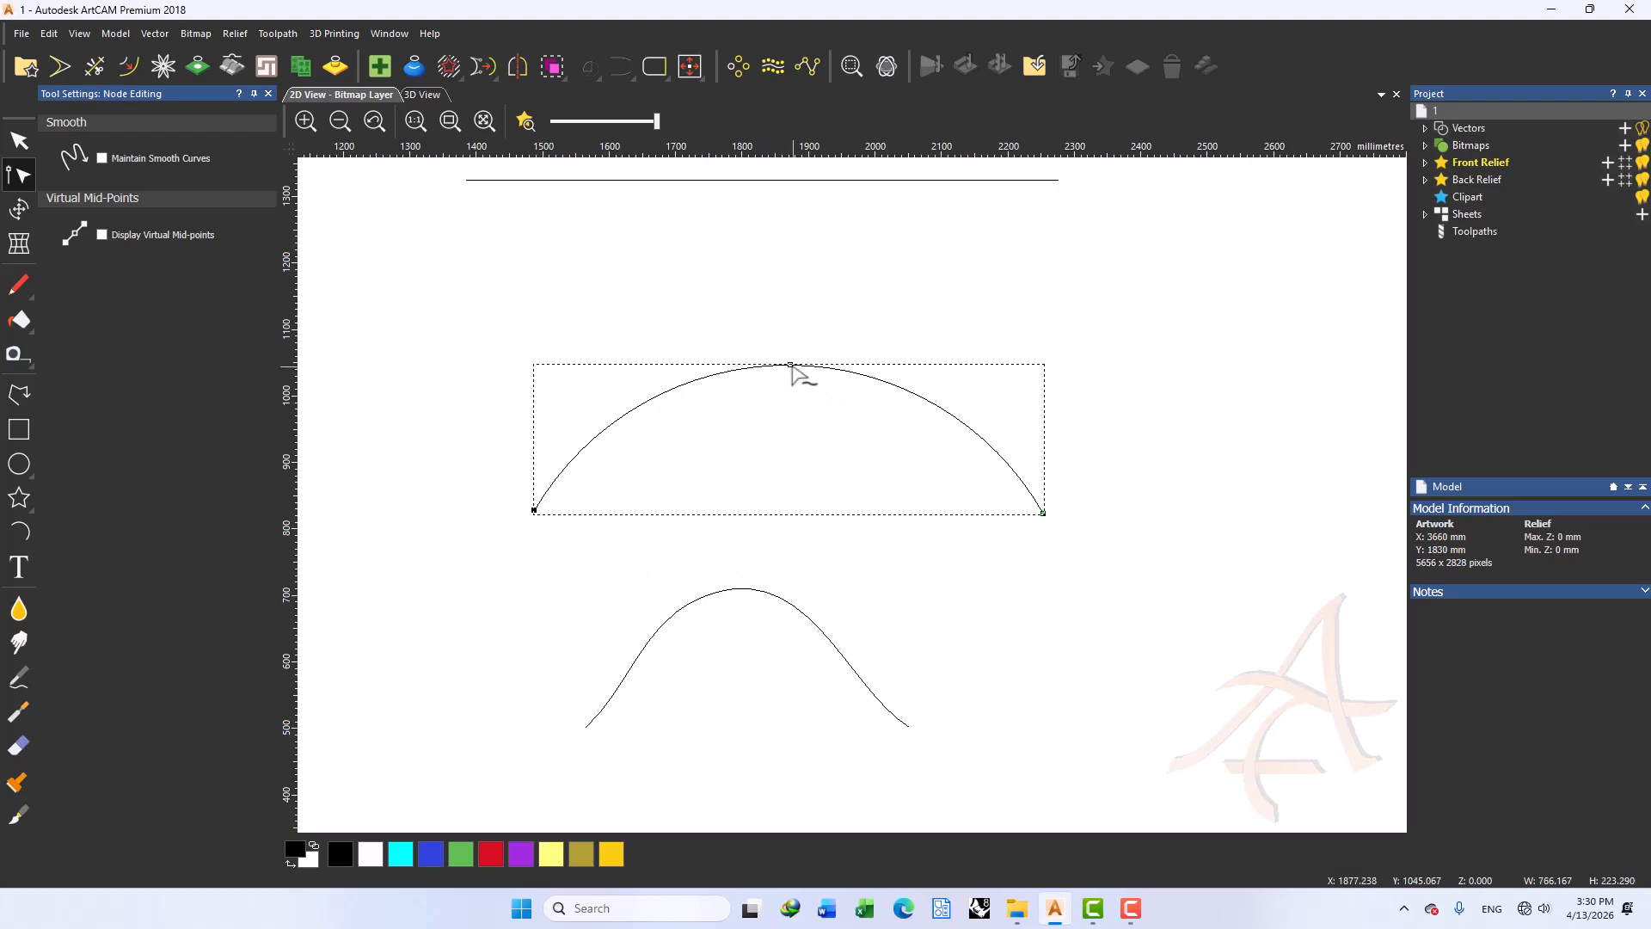
{"action": "mouse_move", "coordinate": [791, 368]}
{"action": "left_mouse_down"}
{"action": "mouse_move", "coordinate": [789, 410]}
{"action": "mouse_move", "coordinate": [789, 278]}
{"action": "mouse_move", "coordinate": [787, 557]}
{"action": "mouse_move", "coordinate": [788, 295]}
{"action": "mouse_move", "coordinate": [803, 402]}
{"action": "mouse_move", "coordinate": [814, 348]}
{"action": "left_mouse_up"}
{"action": "scroll", "coordinate": [822, 506], "scroll_direction": "down", "scroll_amount": 2}
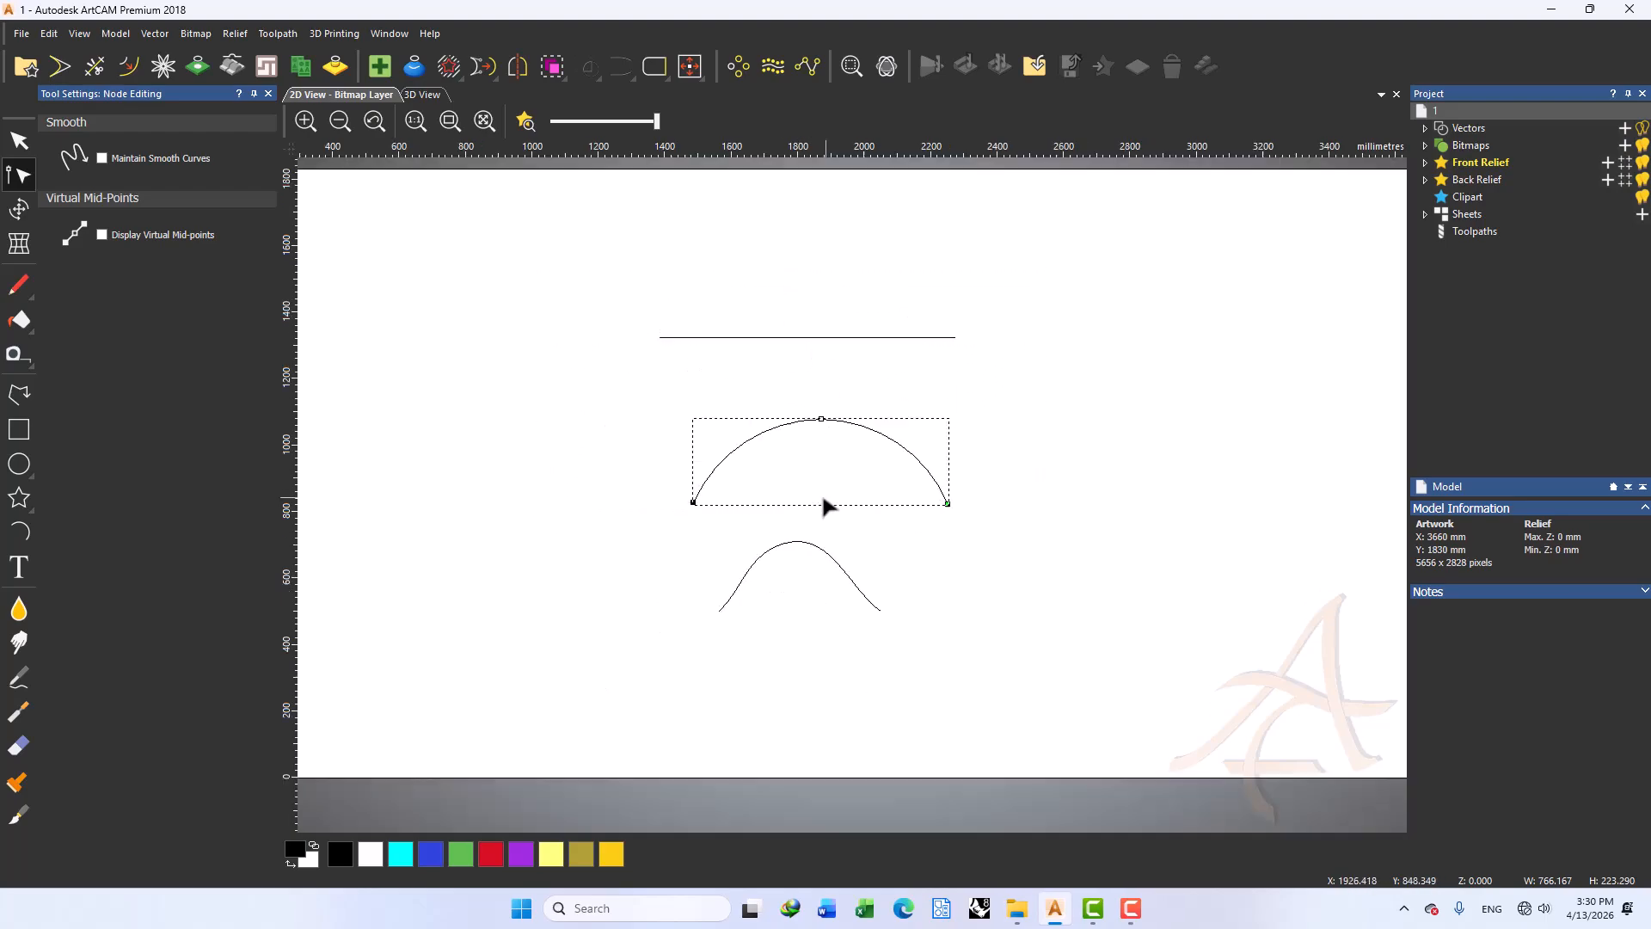
{"action": "scroll", "coordinate": [869, 509], "scroll_direction": "down", "scroll_amount": 1}
{"action": "scroll", "coordinate": [860, 511], "scroll_direction": "up", "scroll_amount": 3}
{"action": "left_click", "coordinate": [752, 557]}
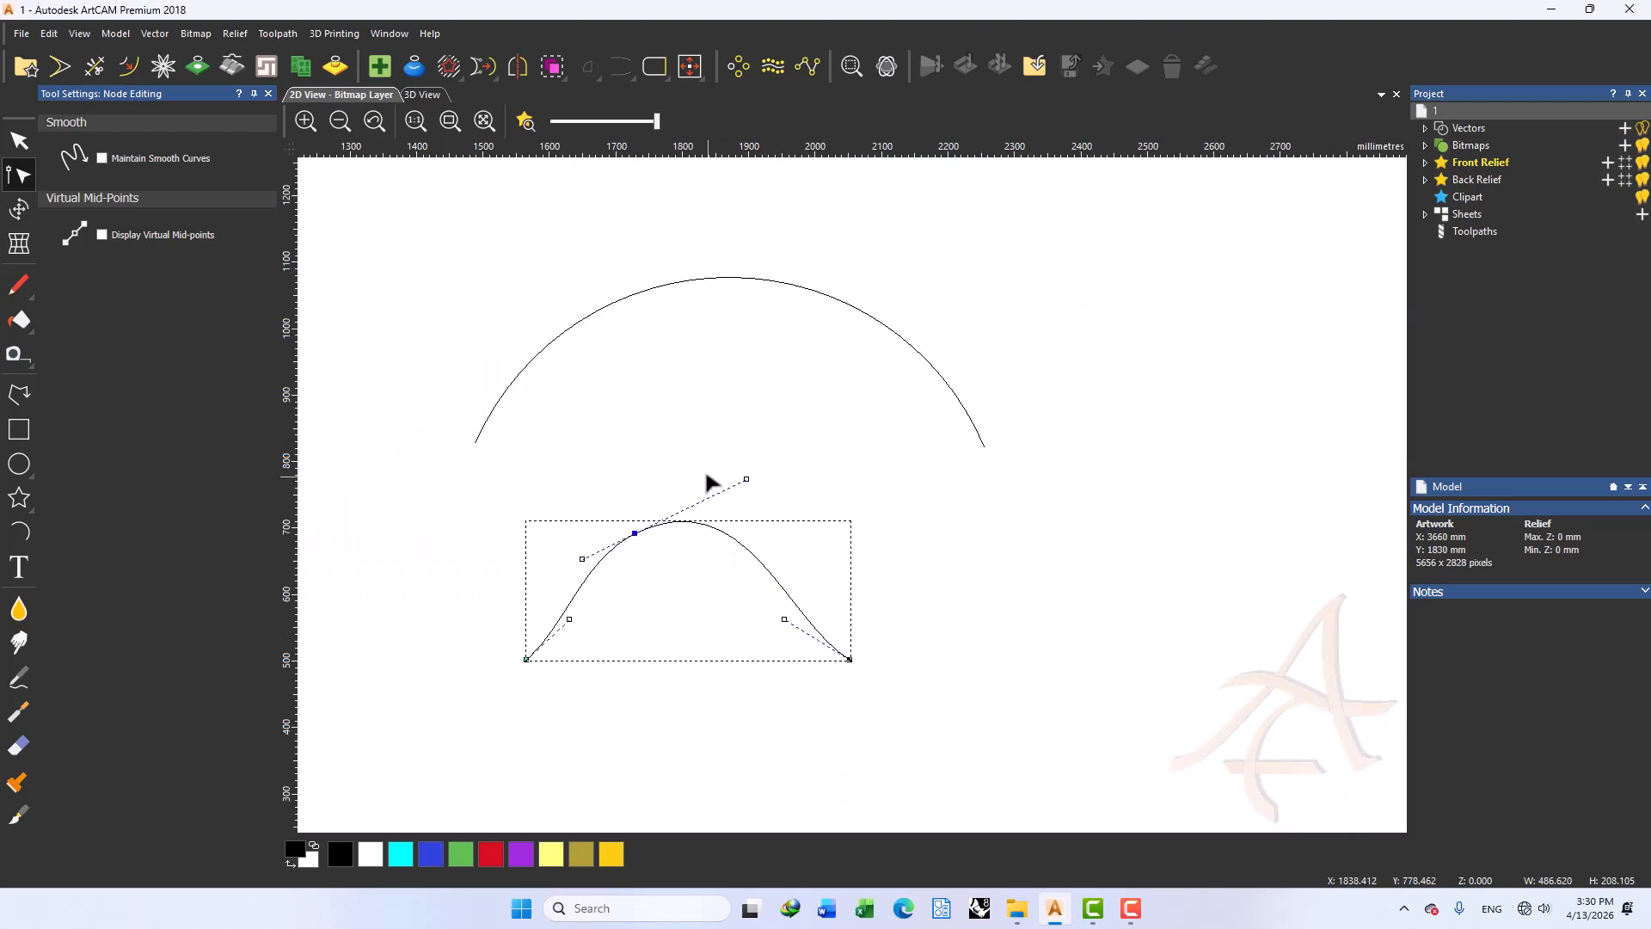
Move the straight line's right end node inward to shorten the line to about 857 mm
{"action": "scroll", "coordinate": [873, 379], "scroll_direction": "down", "scroll_amount": 4}
{"action": "scroll", "coordinate": [886, 377], "scroll_direction": "up", "scroll_amount": 2}
{"action": "left_click_drag", "start_coordinate": [887, 372], "coordinate": [877, 415]}
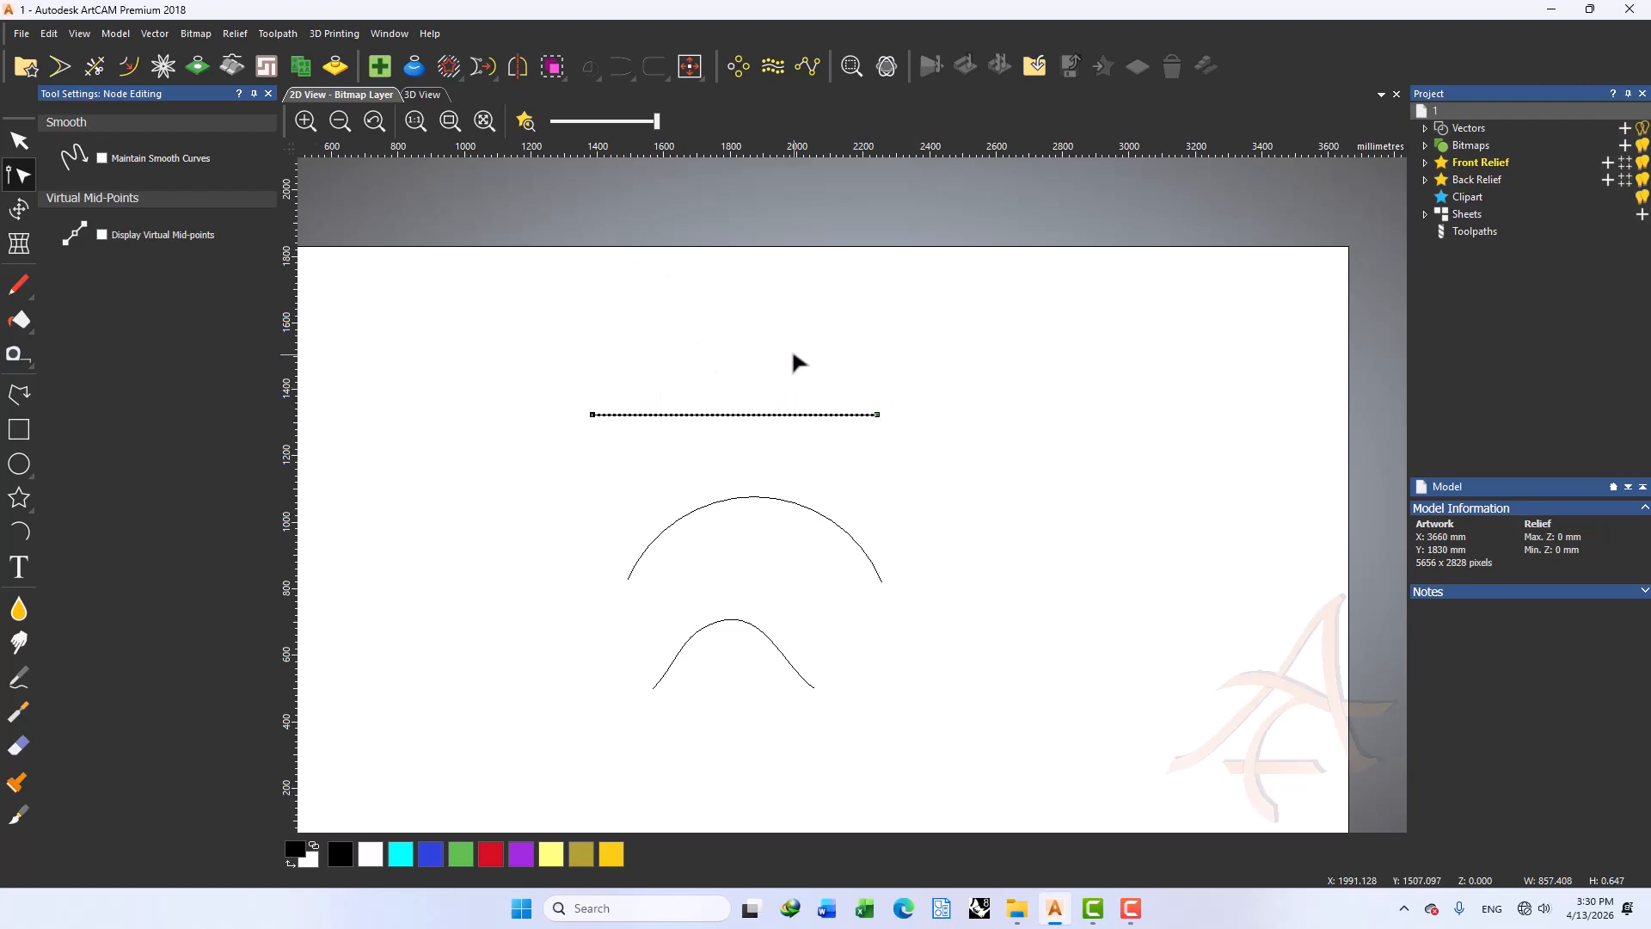
Display the nodes and handles of the line, arc and smooth curve together, and clear the selection
{"action": "left_click_drag", "start_coordinate": [793, 354], "coordinate": [693, 672]}
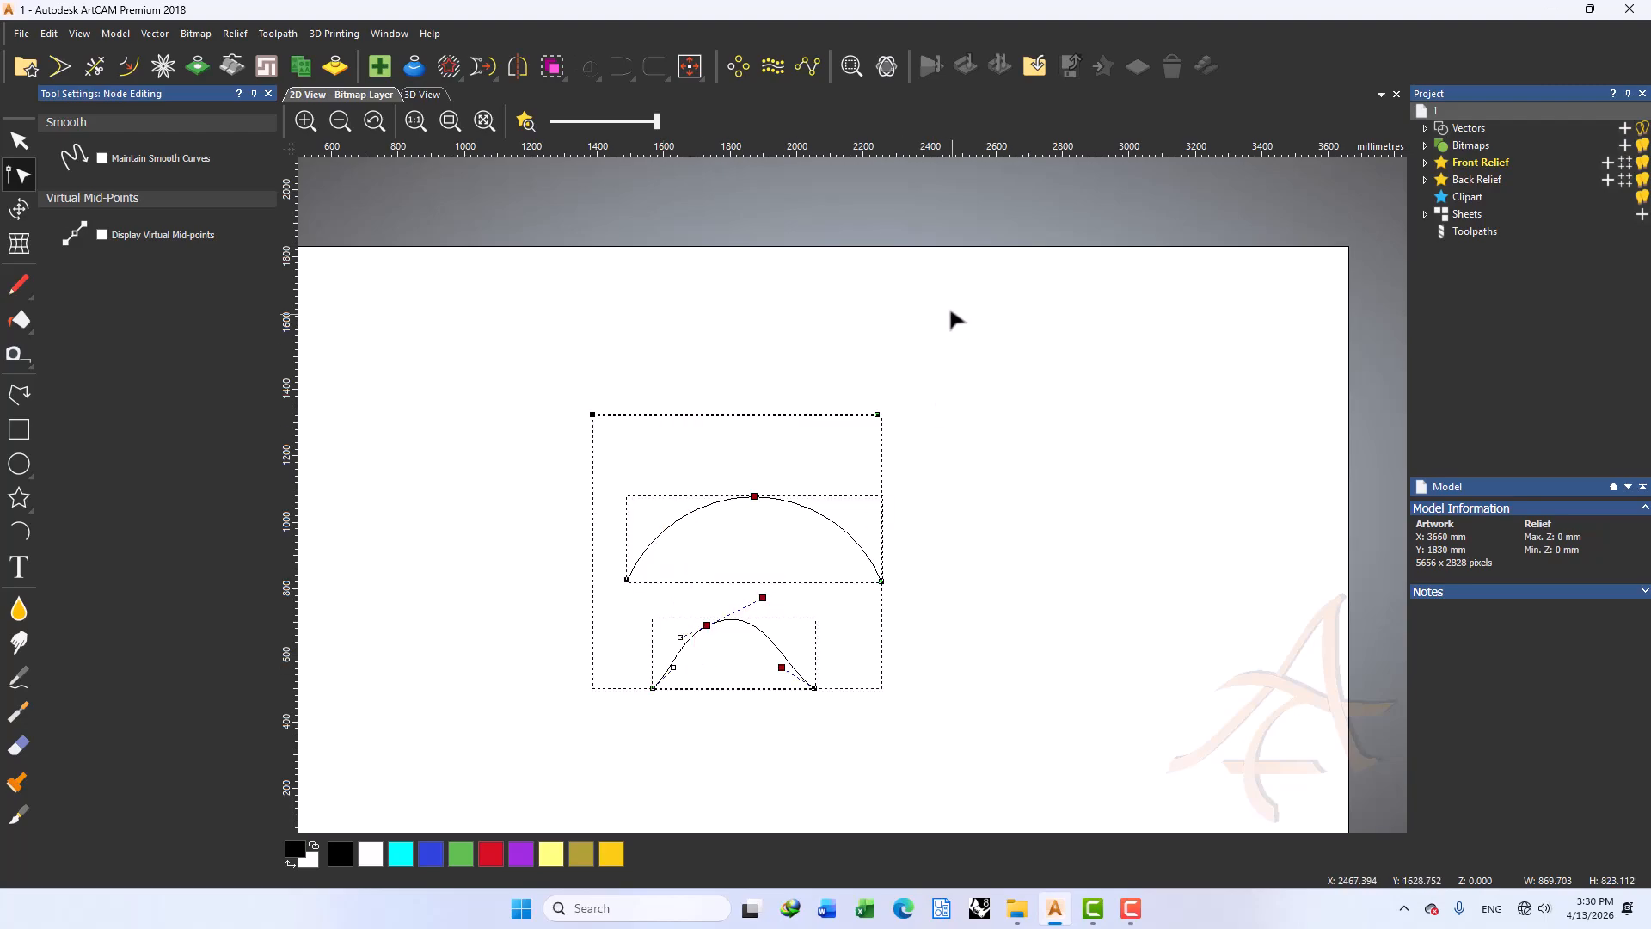
{"action": "left_click_drag", "start_coordinate": [936, 327], "coordinate": [867, 448]}
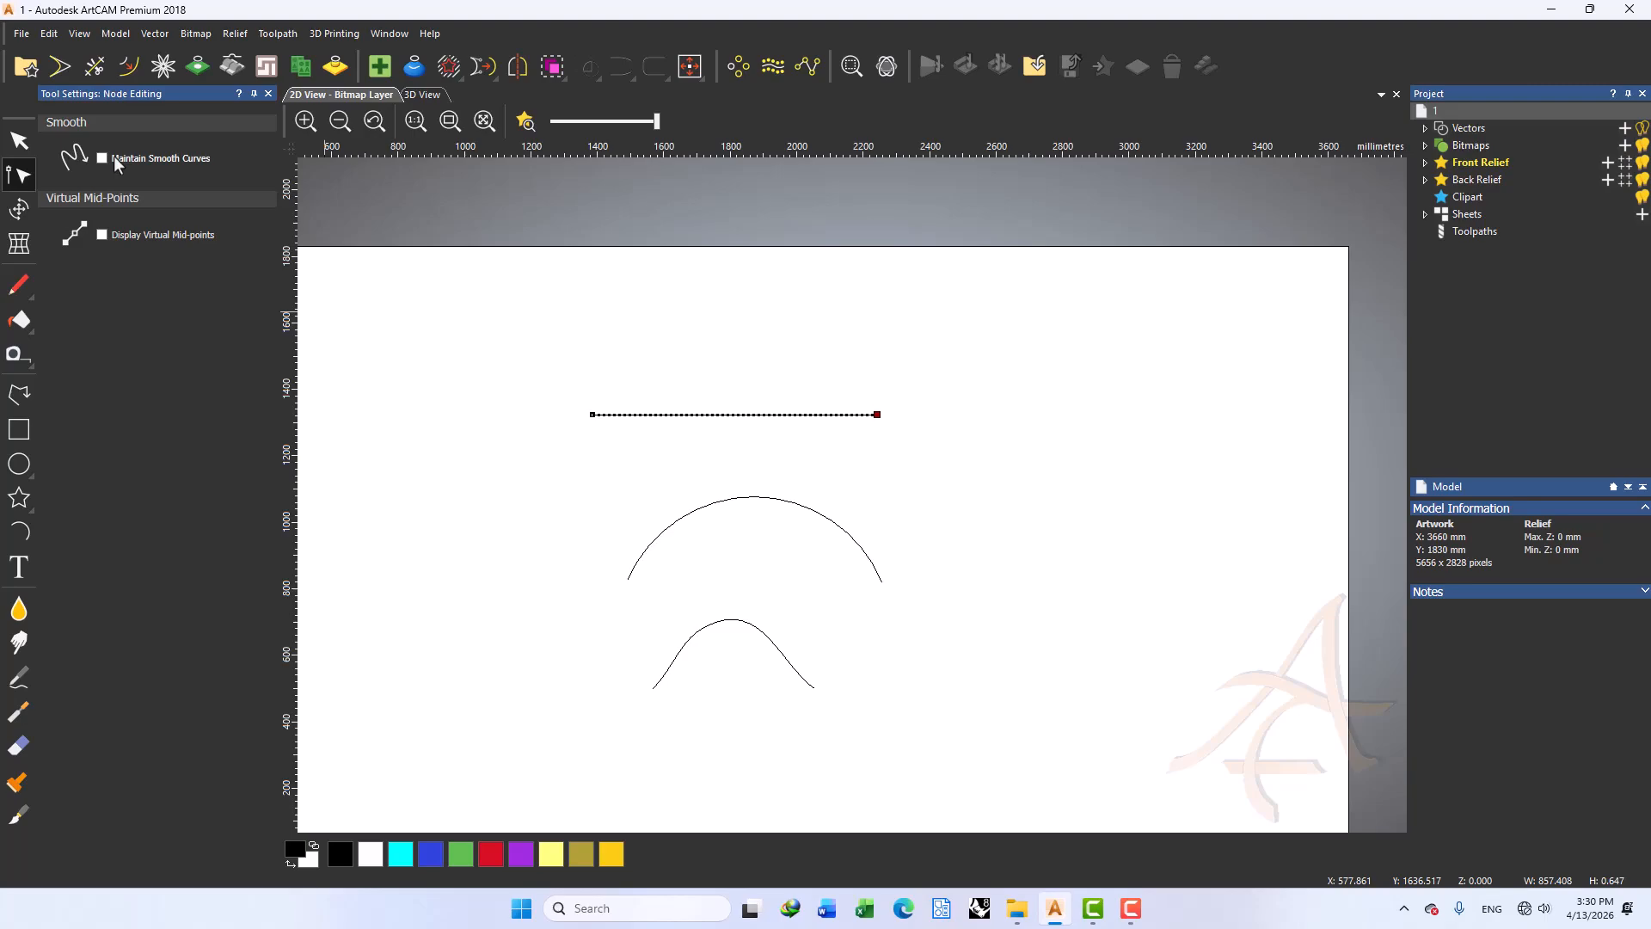
{"action": "left_click", "coordinate": [762, 347]}
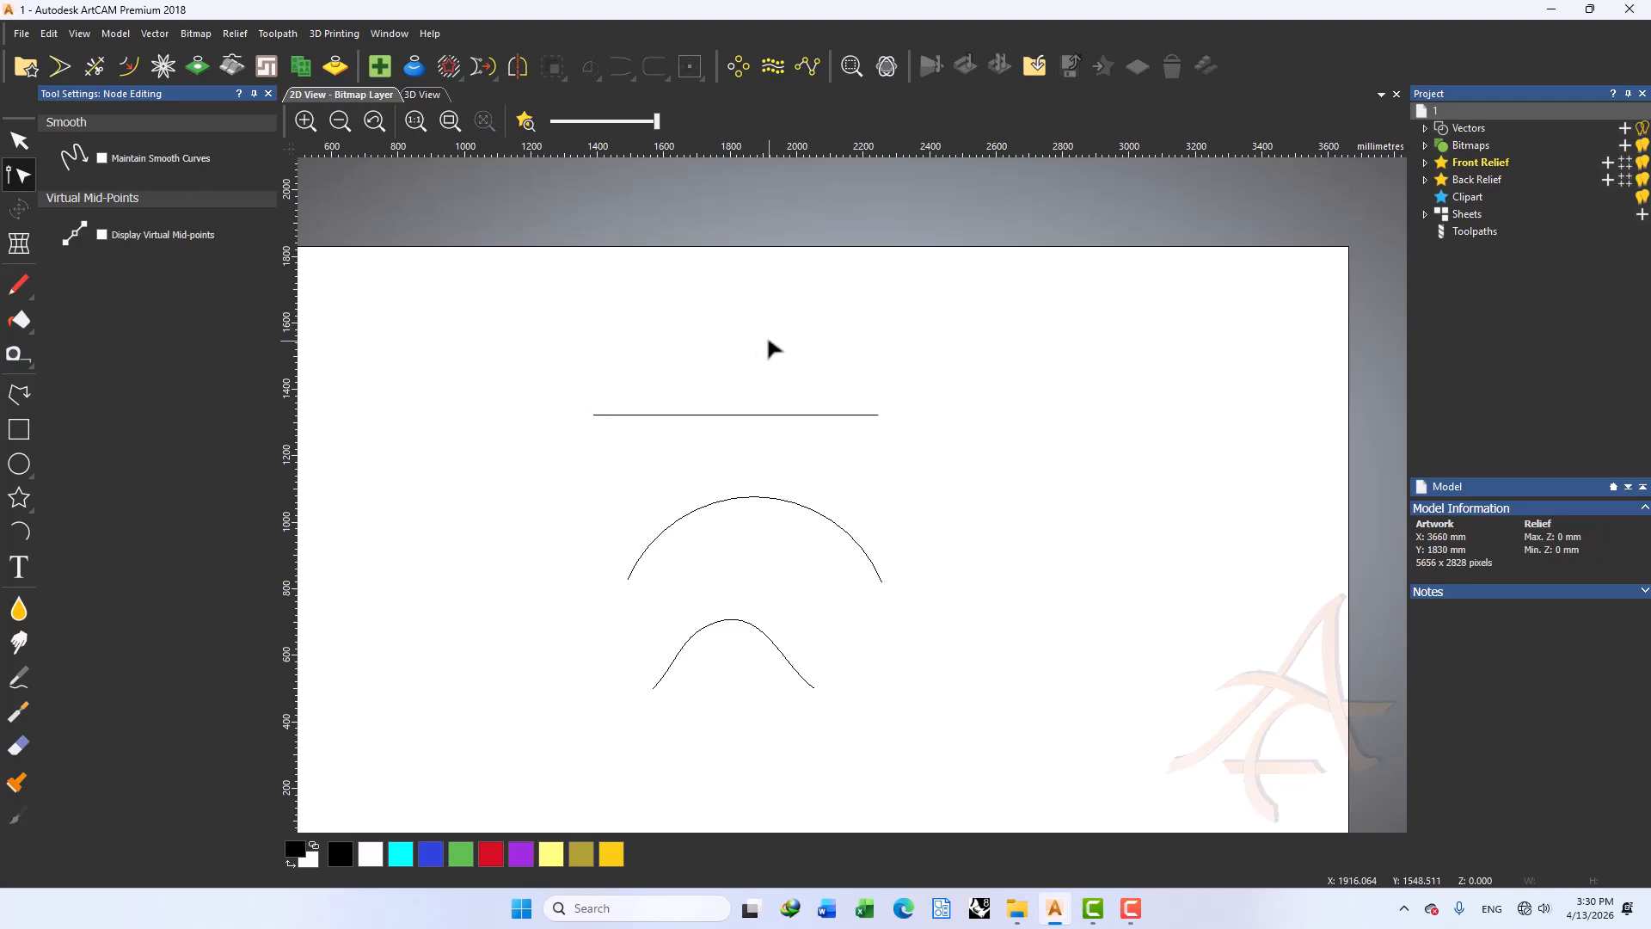
Turn on Maintain Smooth Curves and move the smooth curve's middle node inward and down, making the curve about 139 mm high
{"action": "left_click", "coordinate": [101, 160]}
{"action": "left_click", "coordinate": [99, 162]}
{"action": "left_click", "coordinate": [720, 415]}
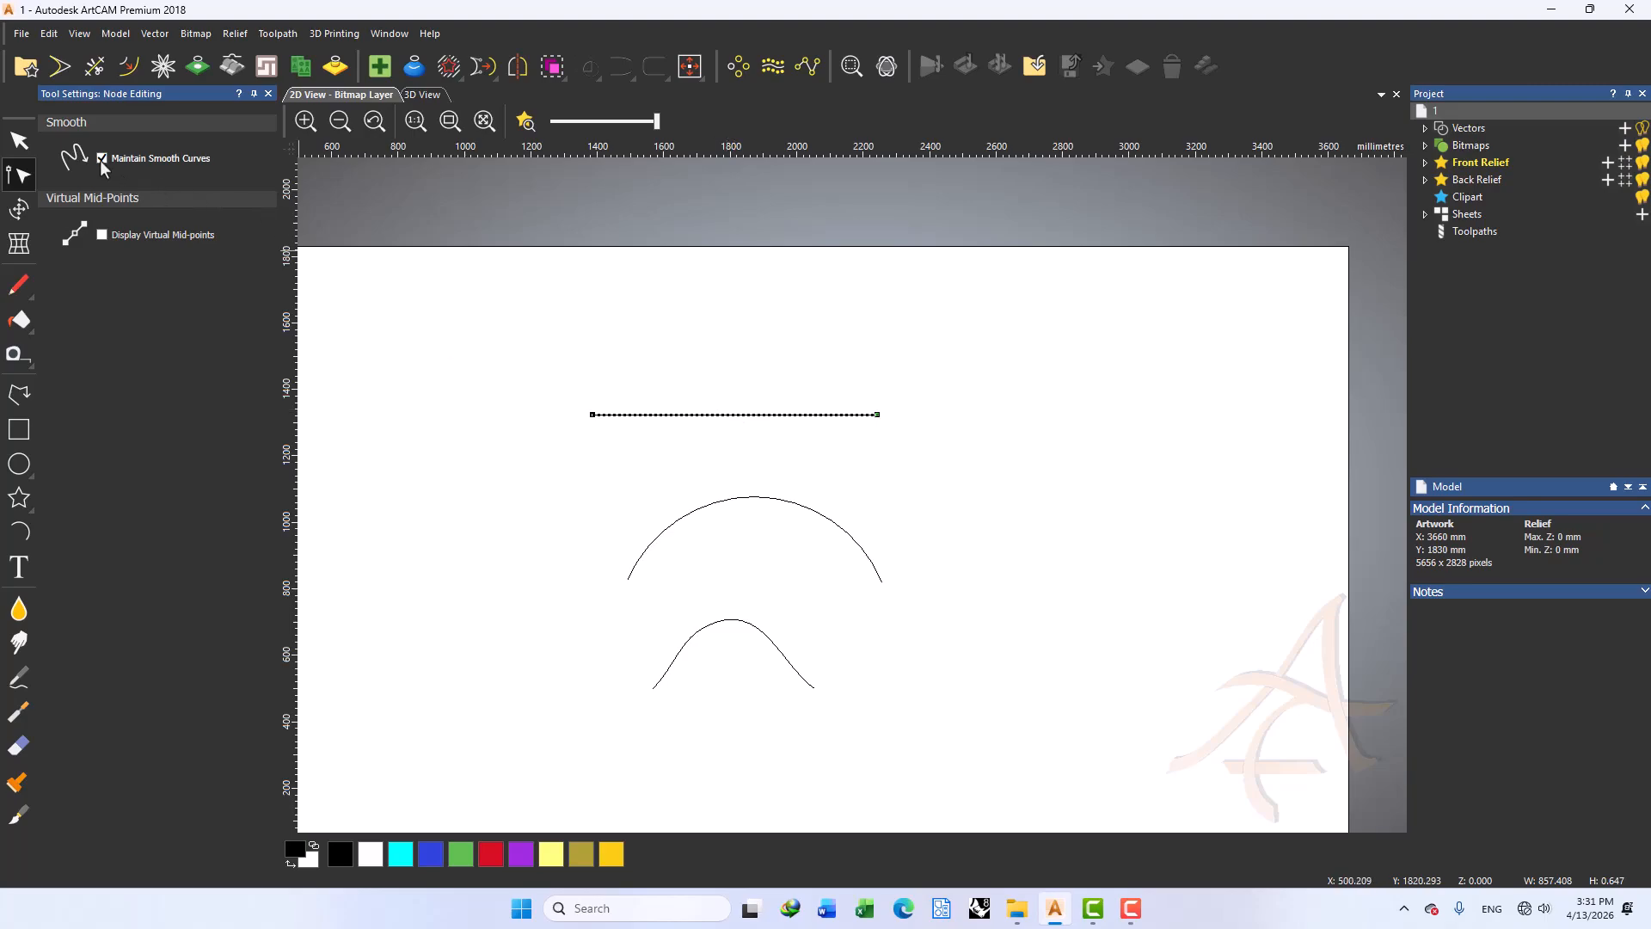
{"action": "left_click", "coordinate": [786, 505]}
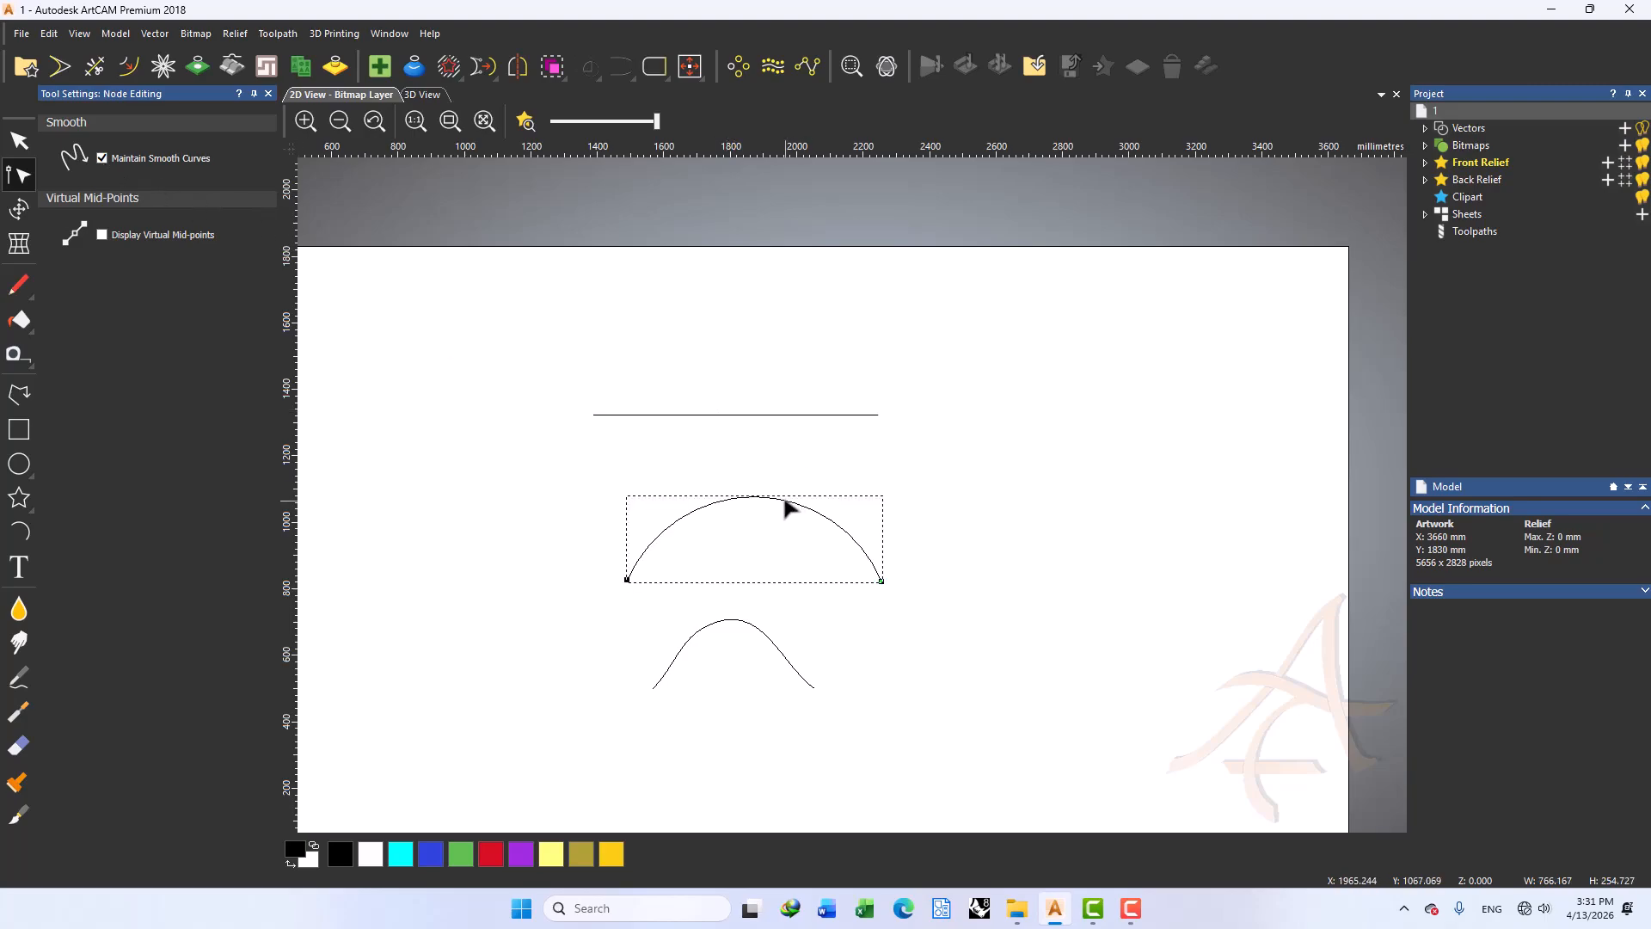
{"action": "left_click", "coordinate": [758, 634]}
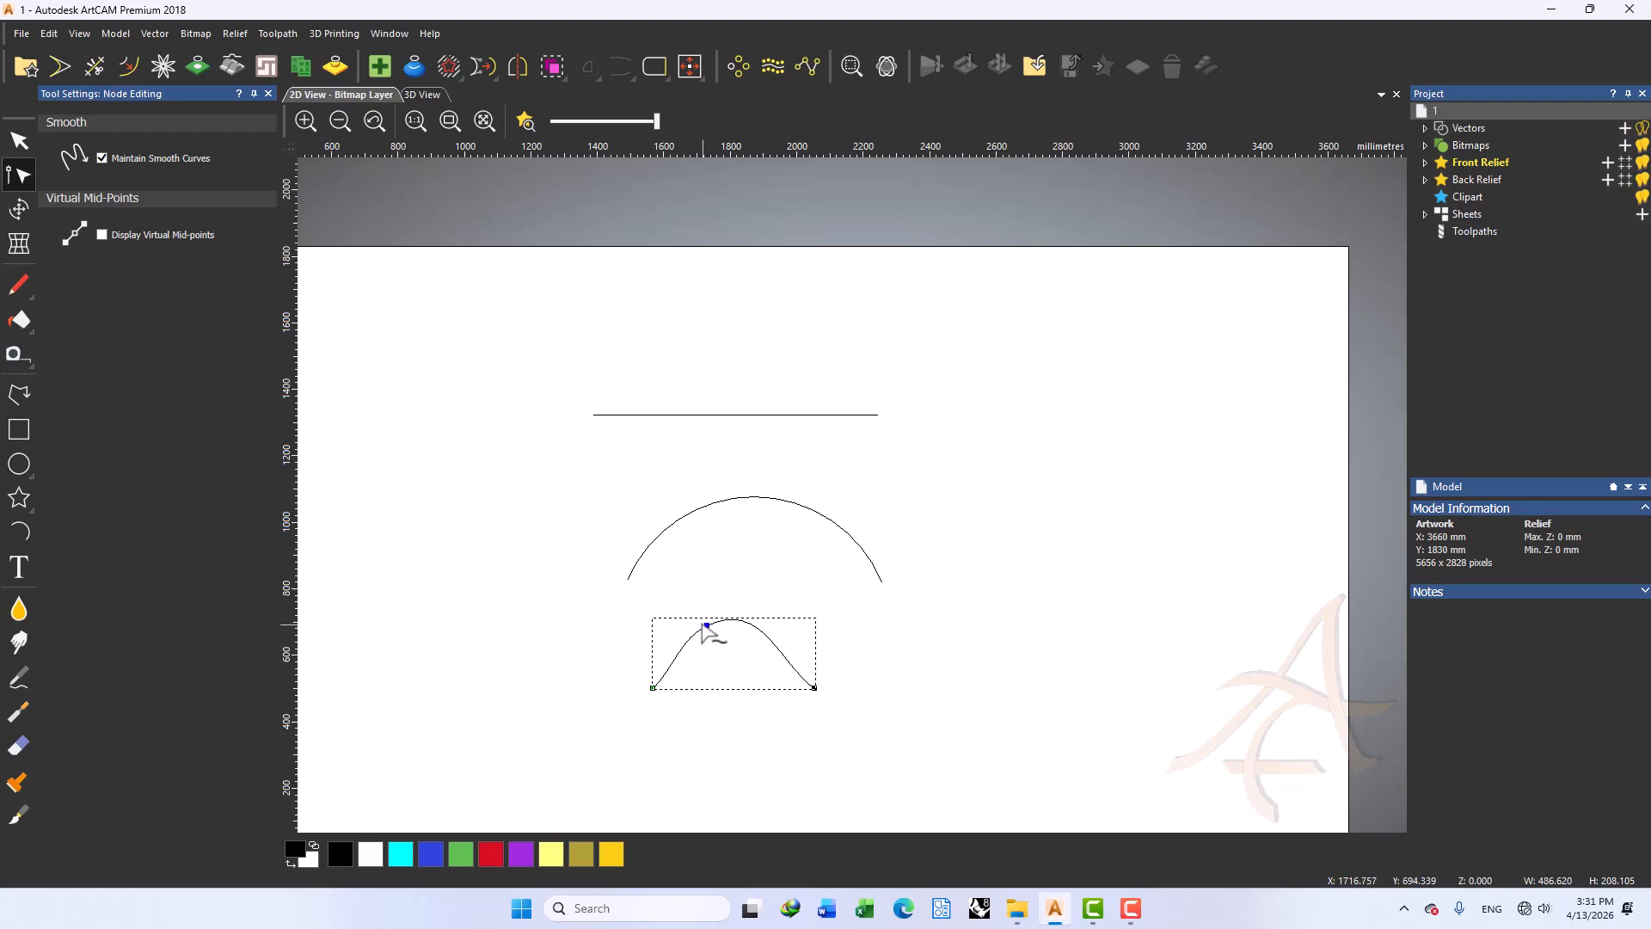
{"action": "left_click_drag", "start_coordinate": [707, 625], "coordinate": [754, 626]}
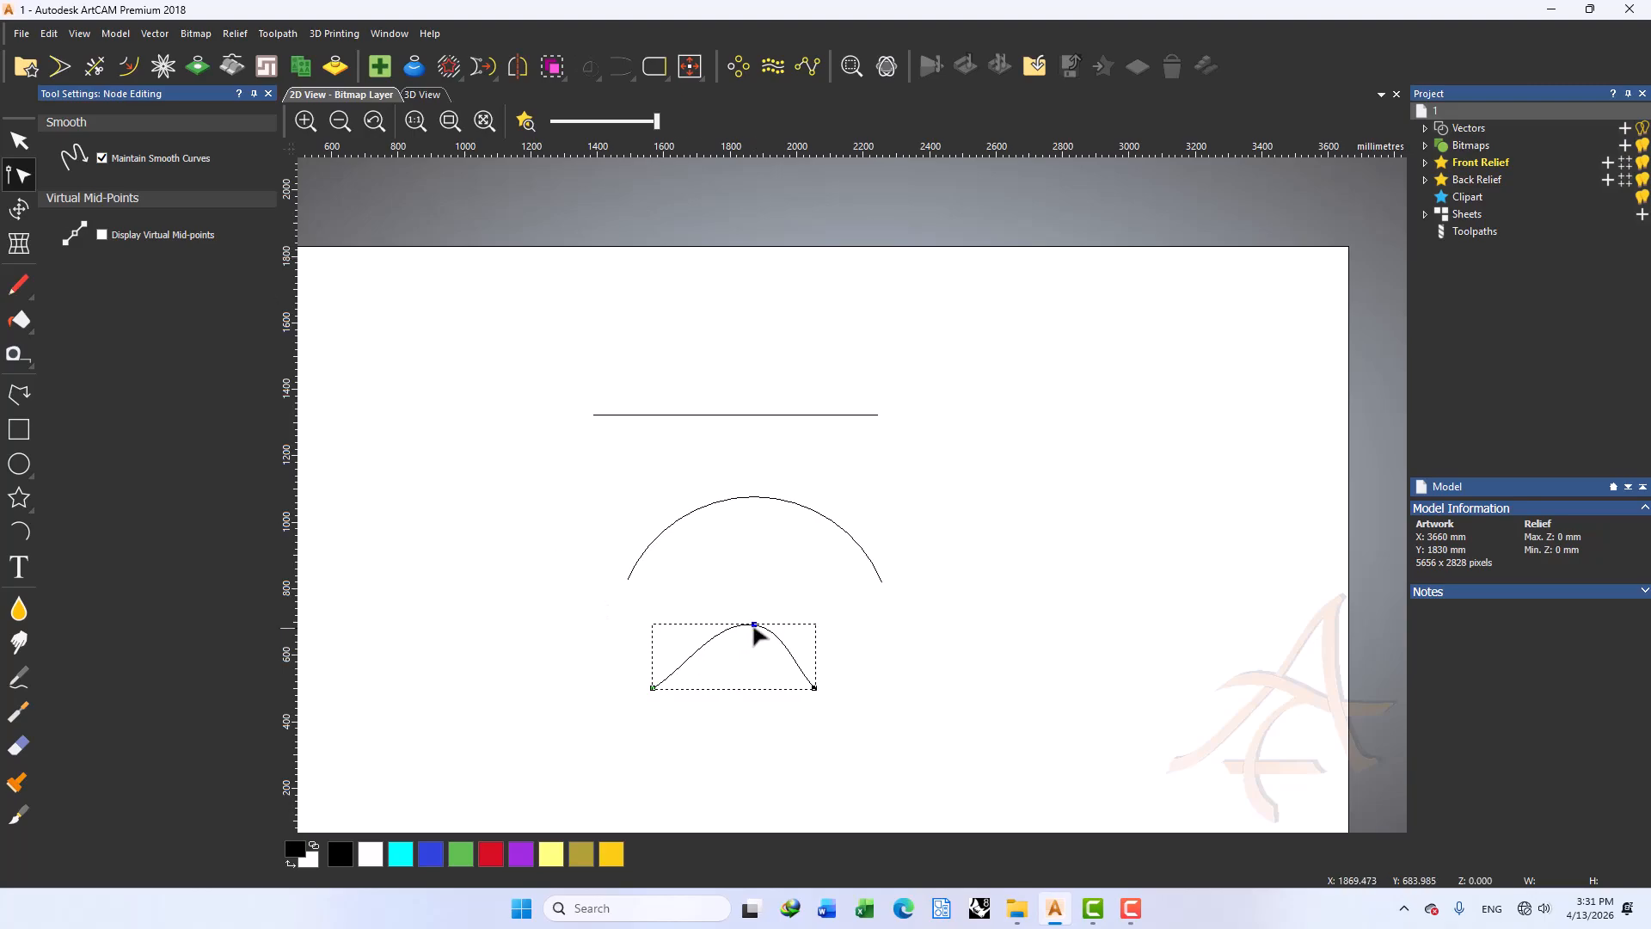
{"action": "mouse_move", "coordinate": [755, 622]}
{"action": "left_mouse_down"}
{"action": "mouse_move", "coordinate": [668, 616]}
{"action": "mouse_move", "coordinate": [734, 663]}
{"action": "mouse_move", "coordinate": [749, 642]}
{"action": "mouse_move", "coordinate": [719, 632]}
{"action": "mouse_move", "coordinate": [762, 645]}
{"action": "mouse_move", "coordinate": [731, 641]}
{"action": "left_mouse_up"}
{"action": "scroll", "coordinate": [731, 641], "scroll_direction": "up", "scroll_amount": 2}
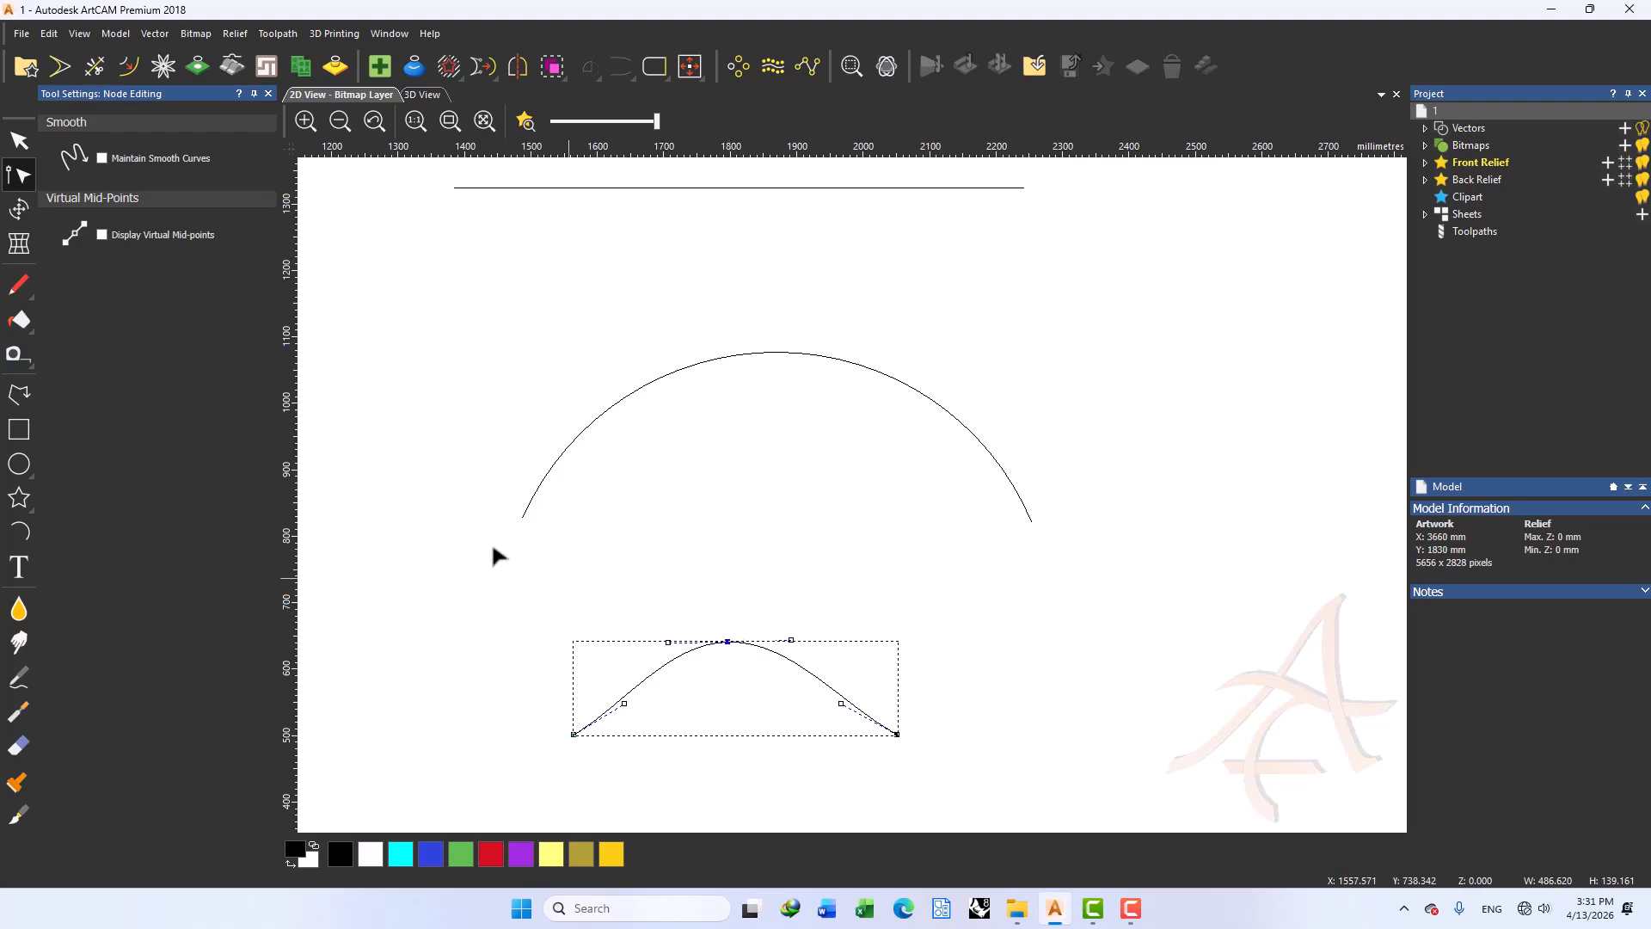
Raise the smooth curve's middle node to make it about 148 mm high, and tilt the node's handle with Maintain Smooth Curves off
{"action": "left_click", "coordinate": [102, 160]}
{"action": "mouse_move", "coordinate": [728, 642]}
{"action": "left_mouse_down"}
{"action": "mouse_move", "coordinate": [774, 594]}
{"action": "mouse_move", "coordinate": [736, 637]}
{"action": "left_mouse_up"}
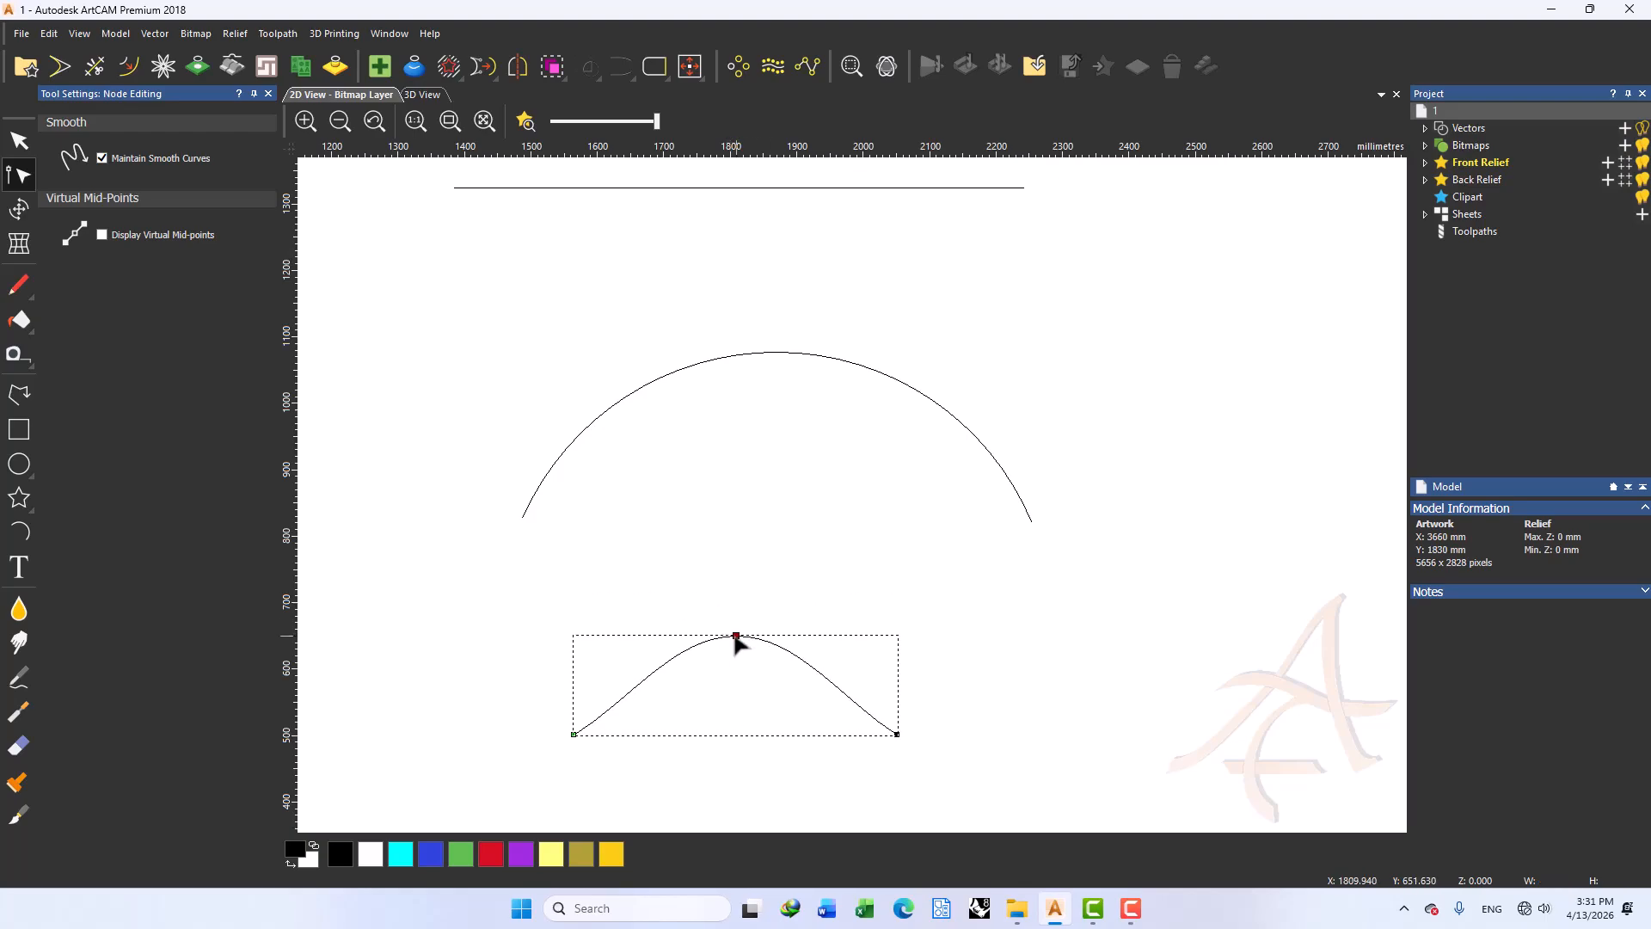
{"action": "left_click", "coordinate": [101, 158]}
{"action": "mouse_move", "coordinate": [797, 637]}
{"action": "left_mouse_down"}
{"action": "mouse_move", "coordinate": [785, 689]}
{"action": "mouse_move", "coordinate": [808, 656]}
{"action": "mouse_move", "coordinate": [787, 615]}
{"action": "mouse_move", "coordinate": [792, 667]}
{"action": "mouse_move", "coordinate": [771, 586]}
{"action": "mouse_move", "coordinate": [777, 671]}
{"action": "mouse_move", "coordinate": [768, 611]}
{"action": "mouse_move", "coordinate": [779, 647]}
{"action": "left_mouse_up"}
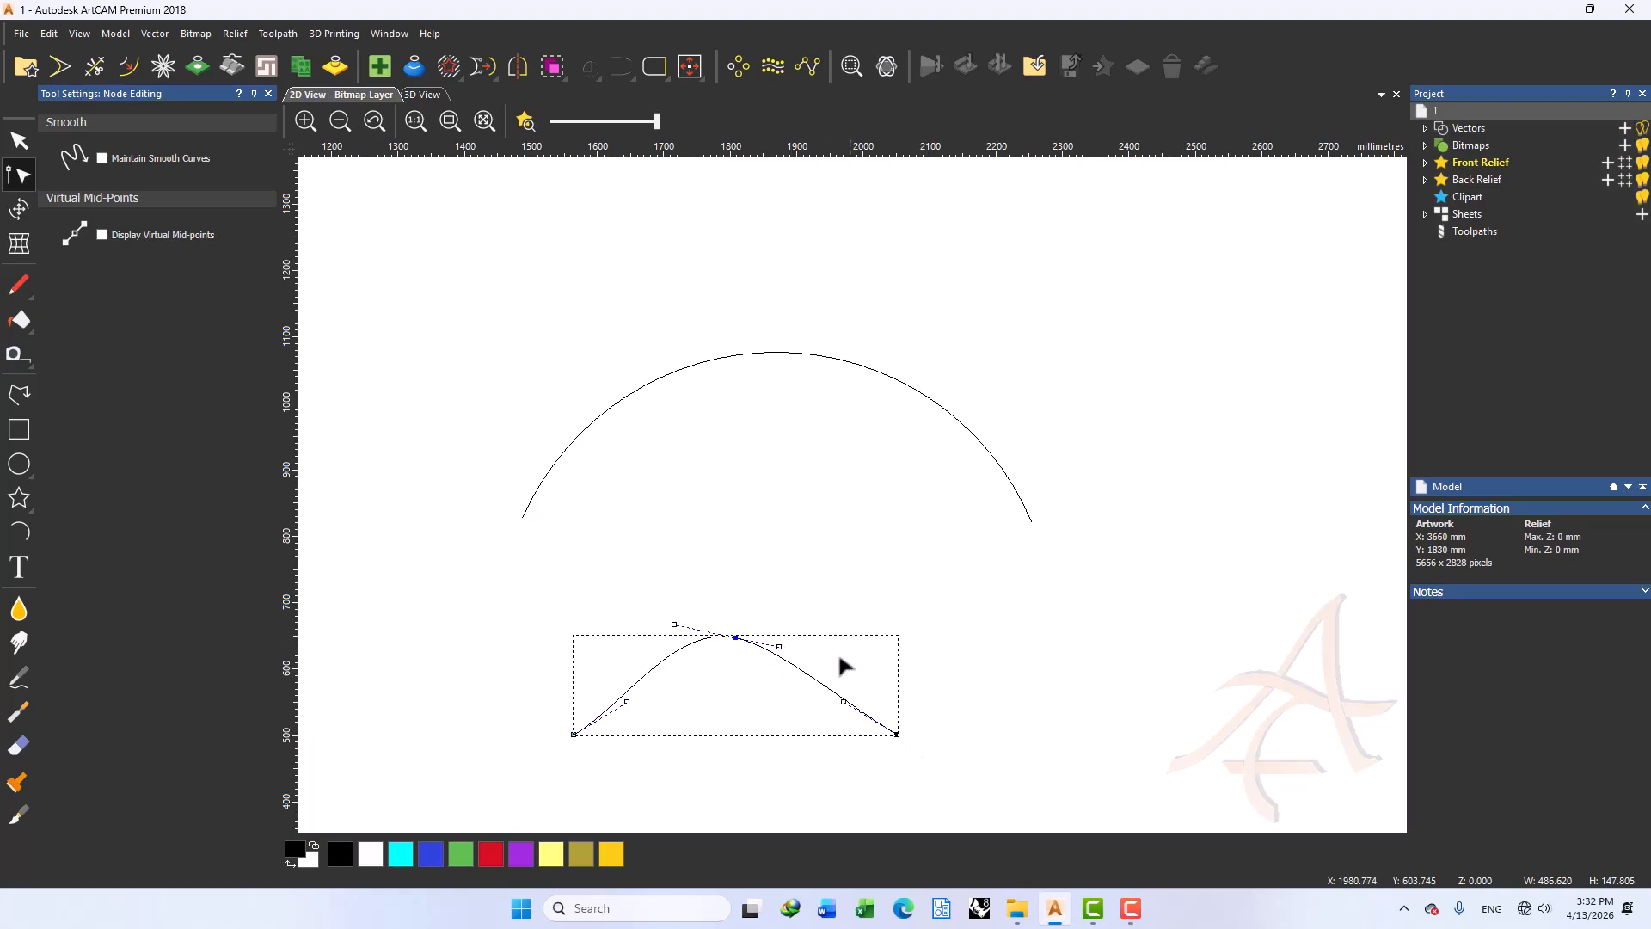
Insert a node at the midpoint of the straight line and leave node editing
{"action": "scroll", "coordinate": [841, 658], "scroll_direction": "down", "scroll_amount": 2}
{"action": "left_click", "coordinate": [824, 341]}
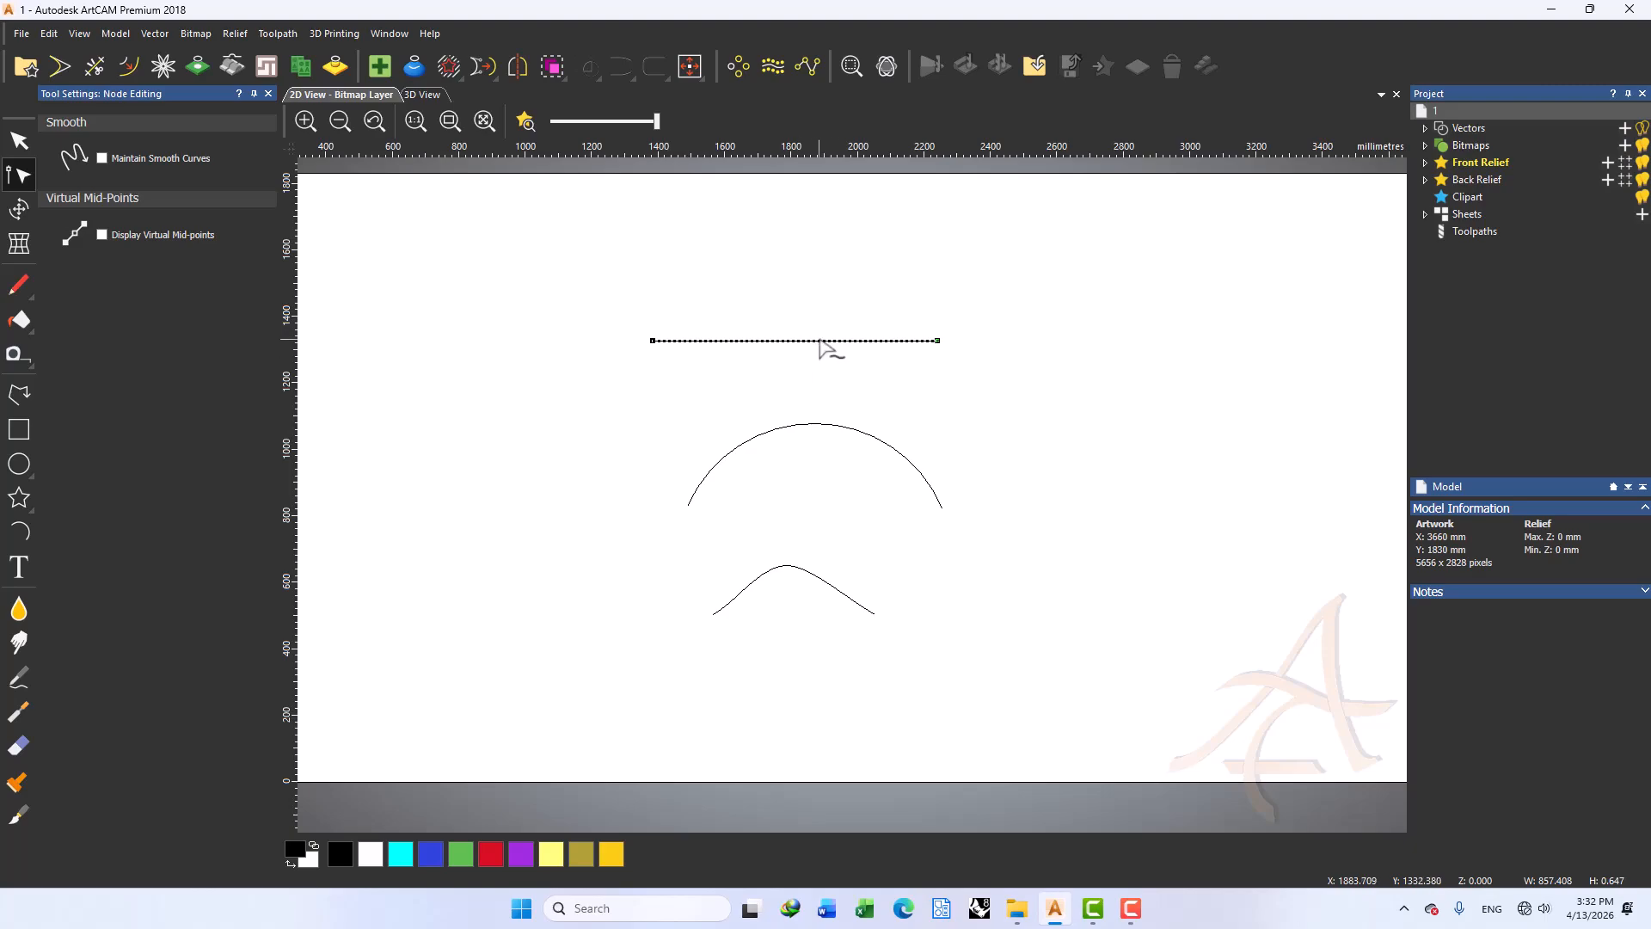
{"action": "key", "text": "m"}
{"action": "key", "text": "f"}
{"action": "key", "text": "Escape"}
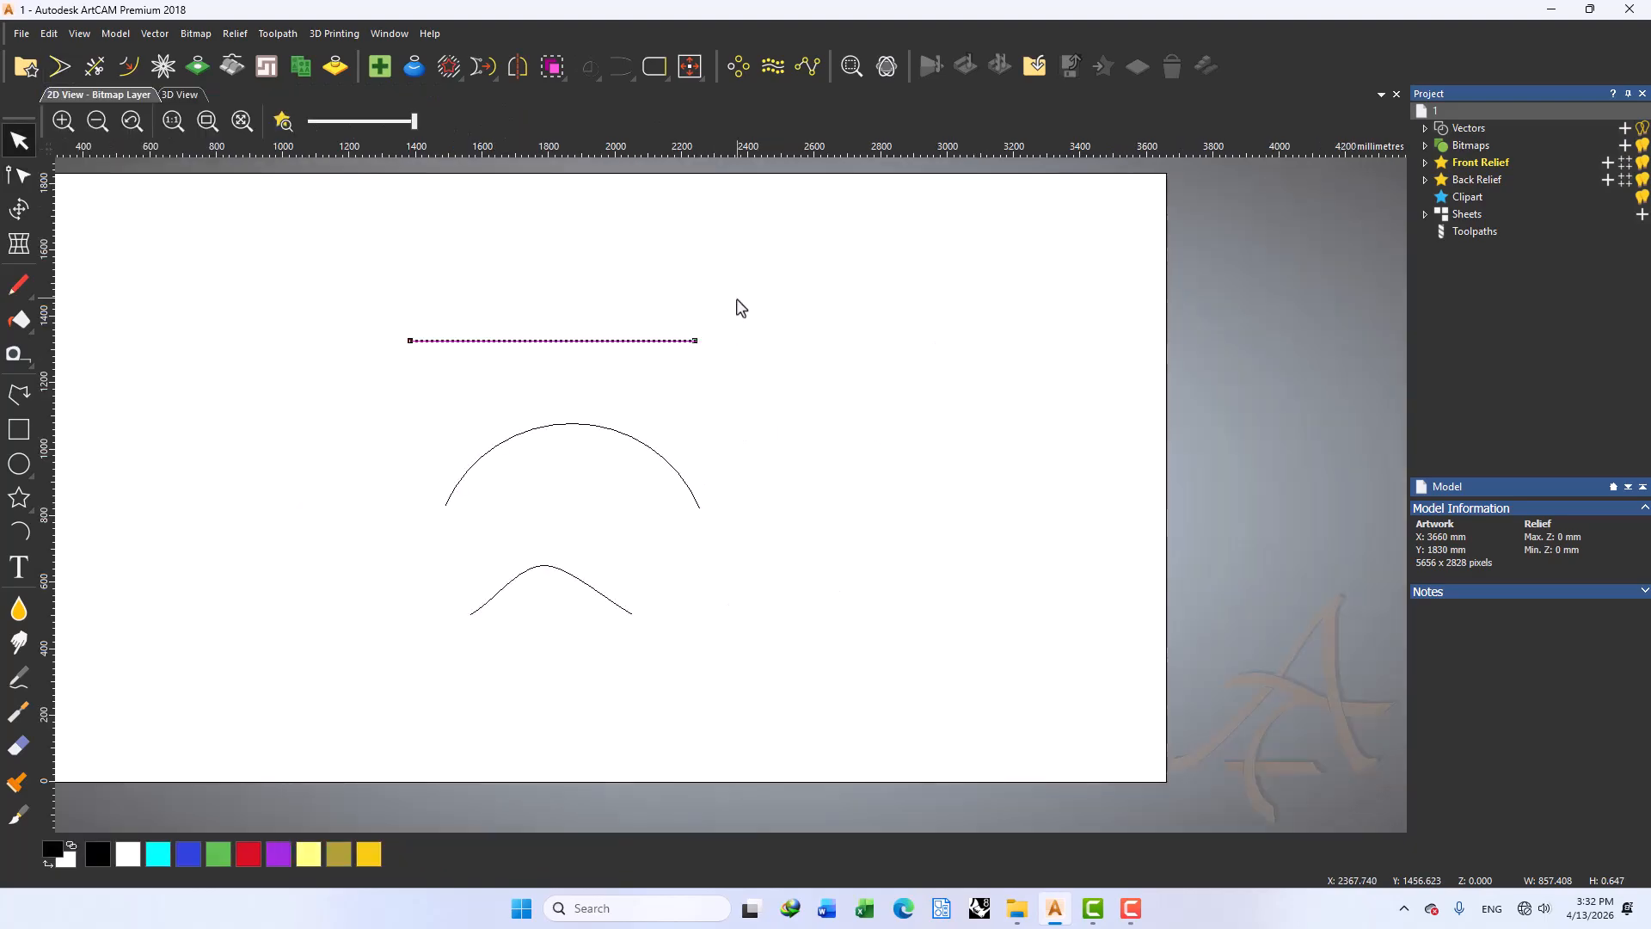
Turn on the display of virtual mid-points in node editing and undo the node inserted in the straight line
{"action": "key", "text": "n"}
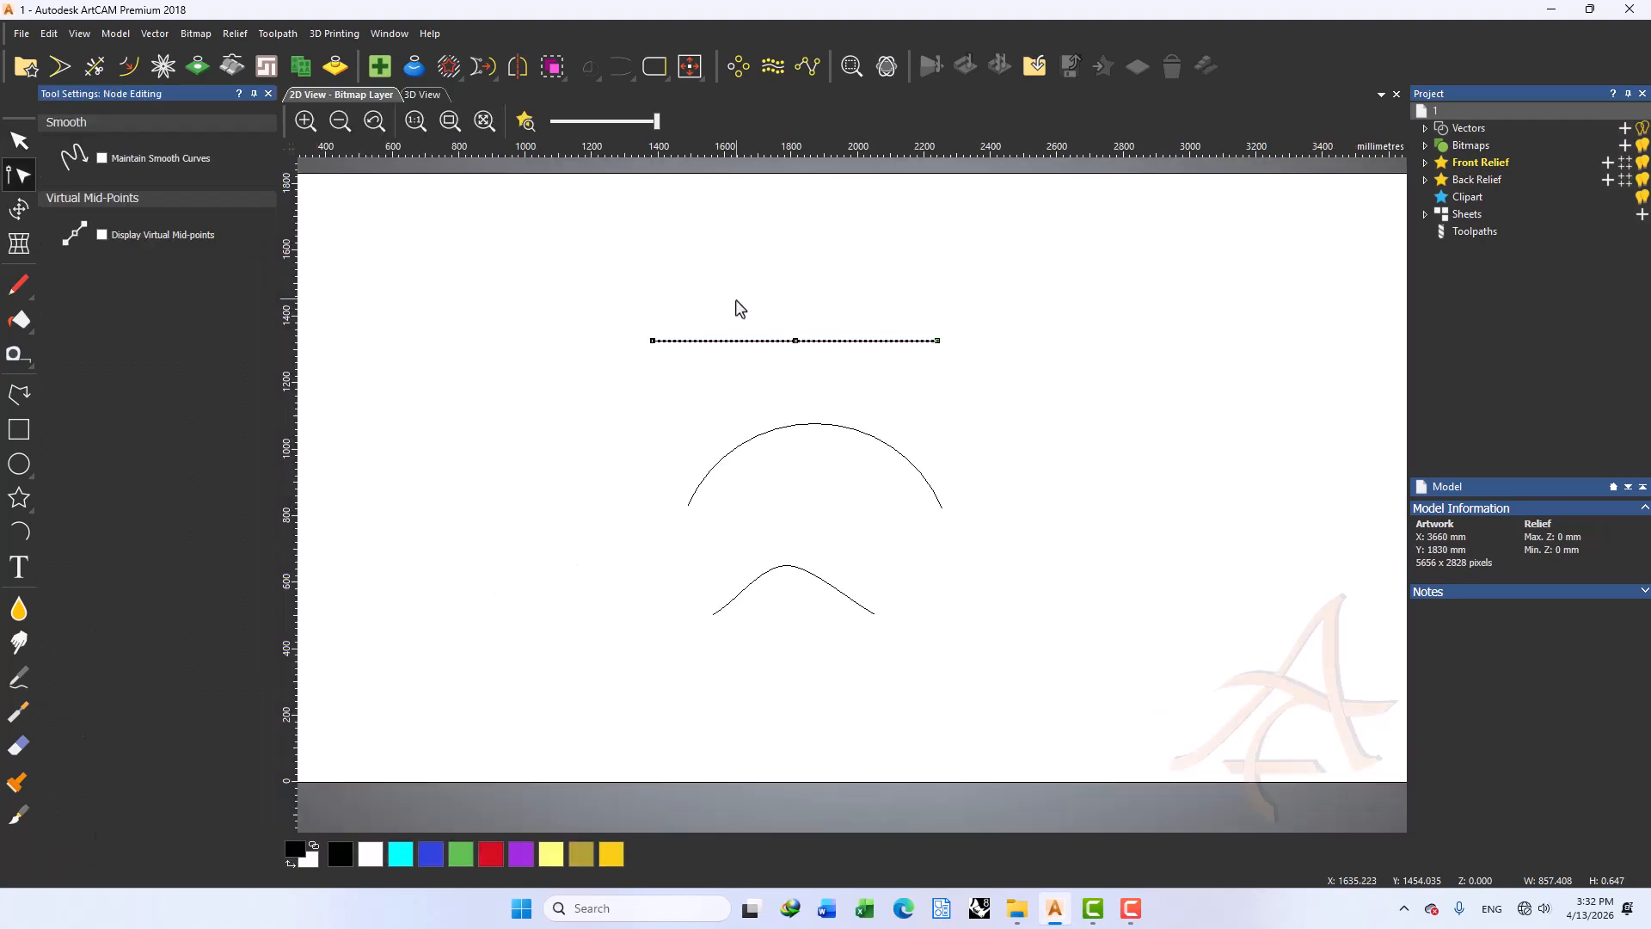
{"action": "key", "text": "o"}
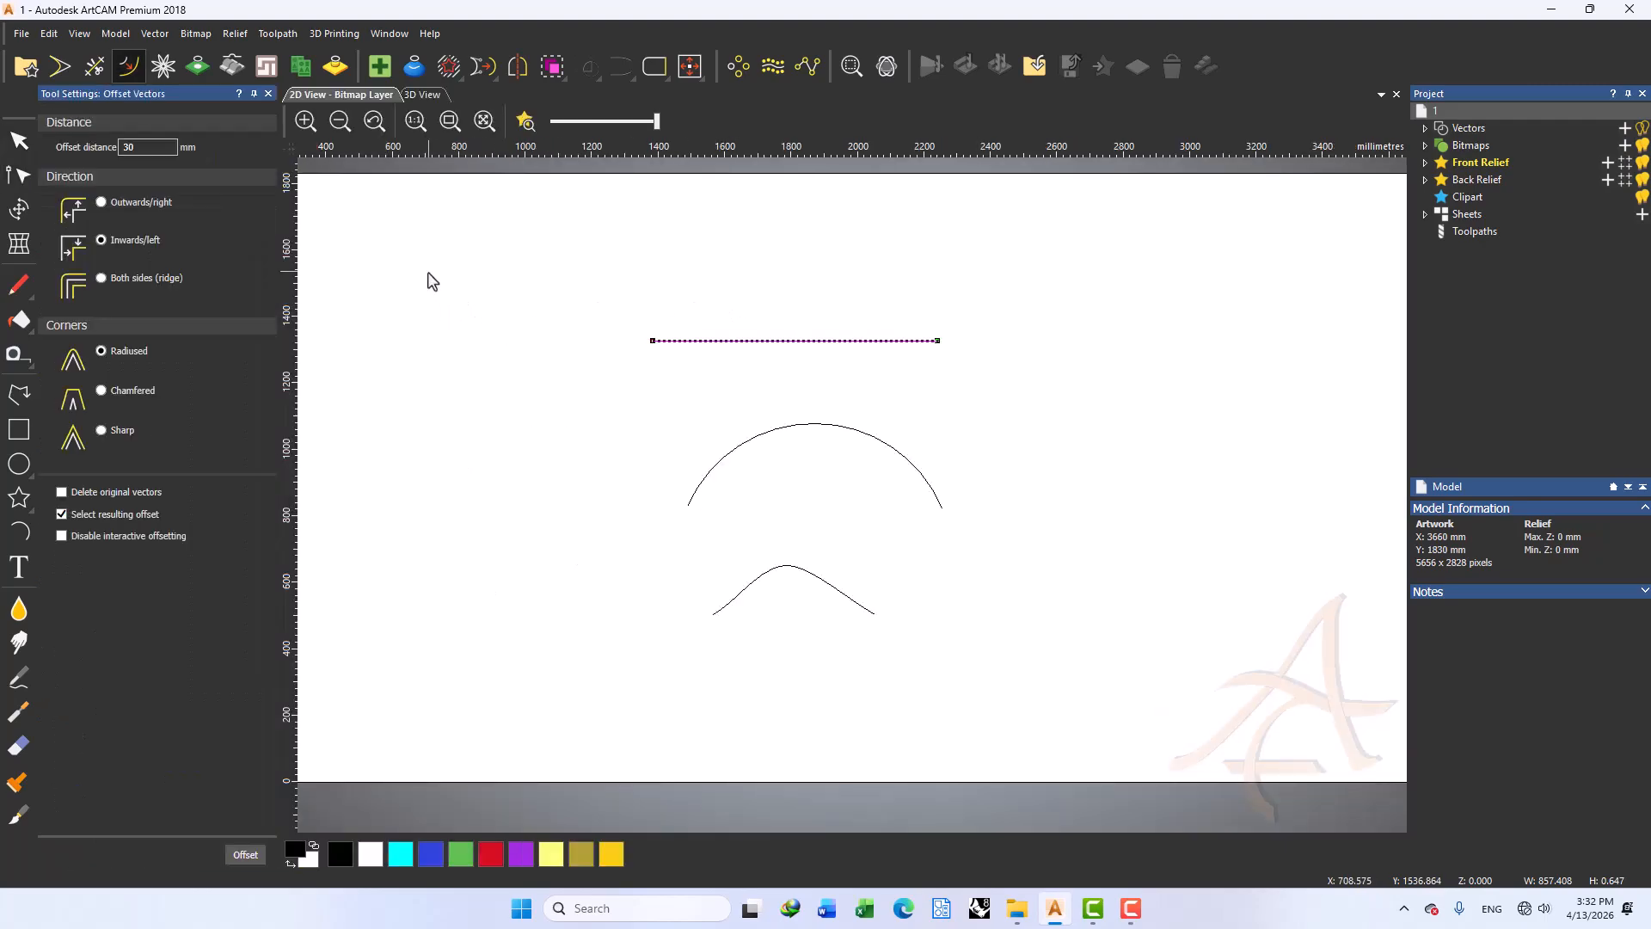
{"action": "key", "text": "Escape"}
{"action": "key", "text": "n"}
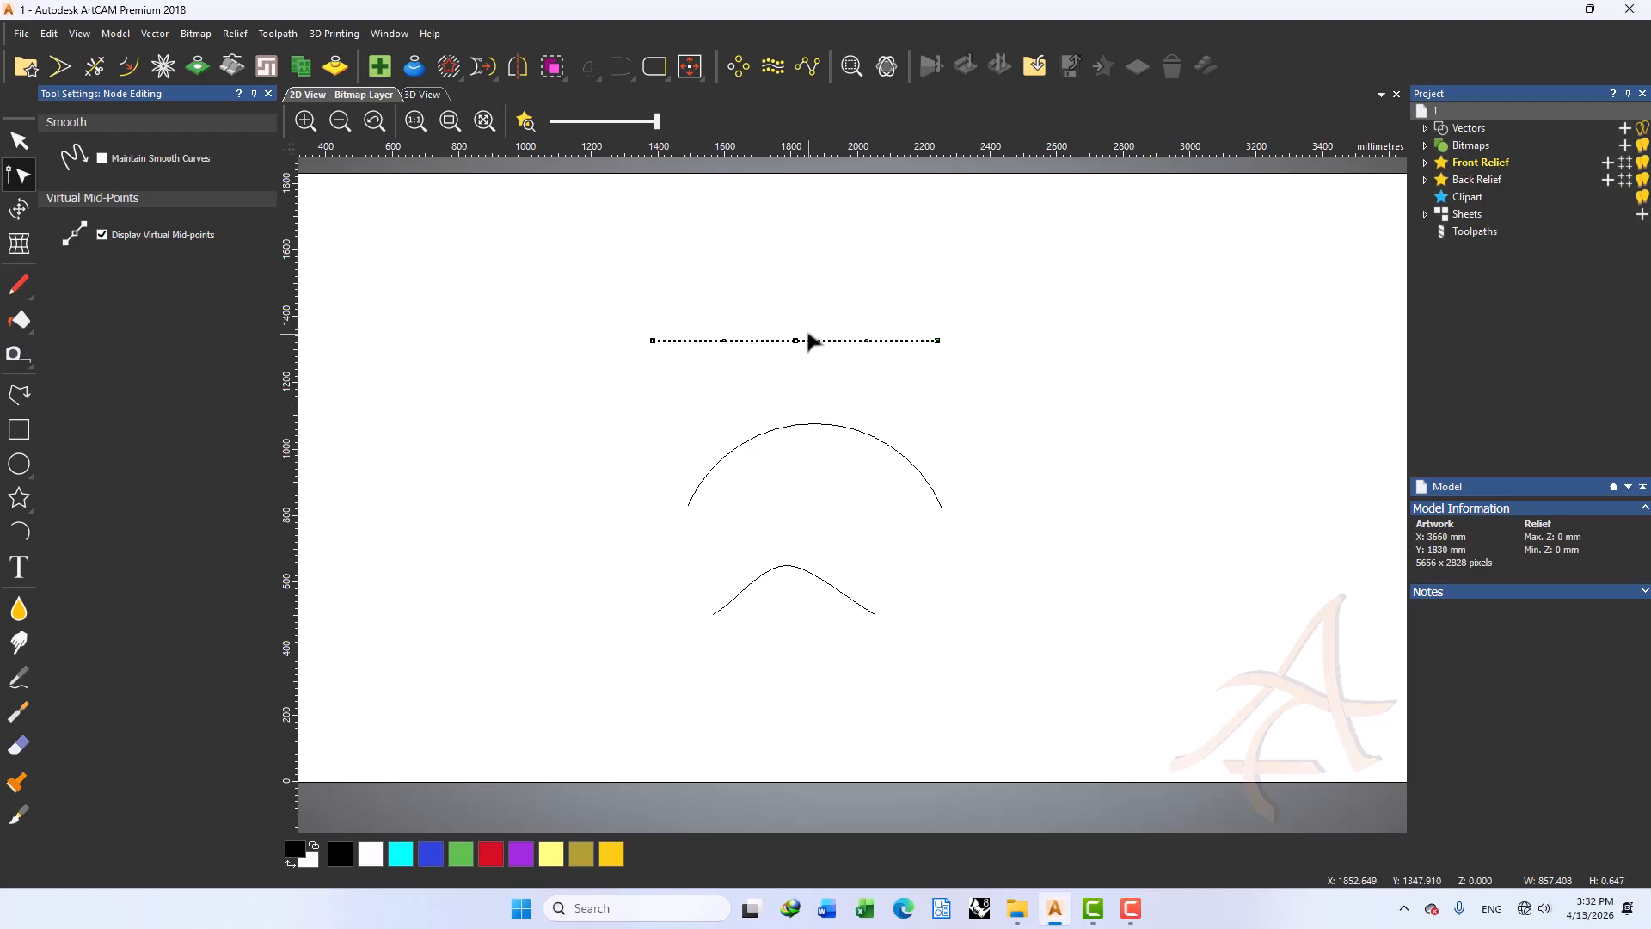
{"action": "key", "text": "ctrl+z"}
Examine the virtual mid-points on the straight line, the arc and the smooth curve
{"action": "scroll", "coordinate": [798, 340], "scroll_direction": "up", "scroll_amount": 3}
{"action": "scroll", "coordinate": [788, 330], "scroll_direction": "down", "scroll_amount": 1}
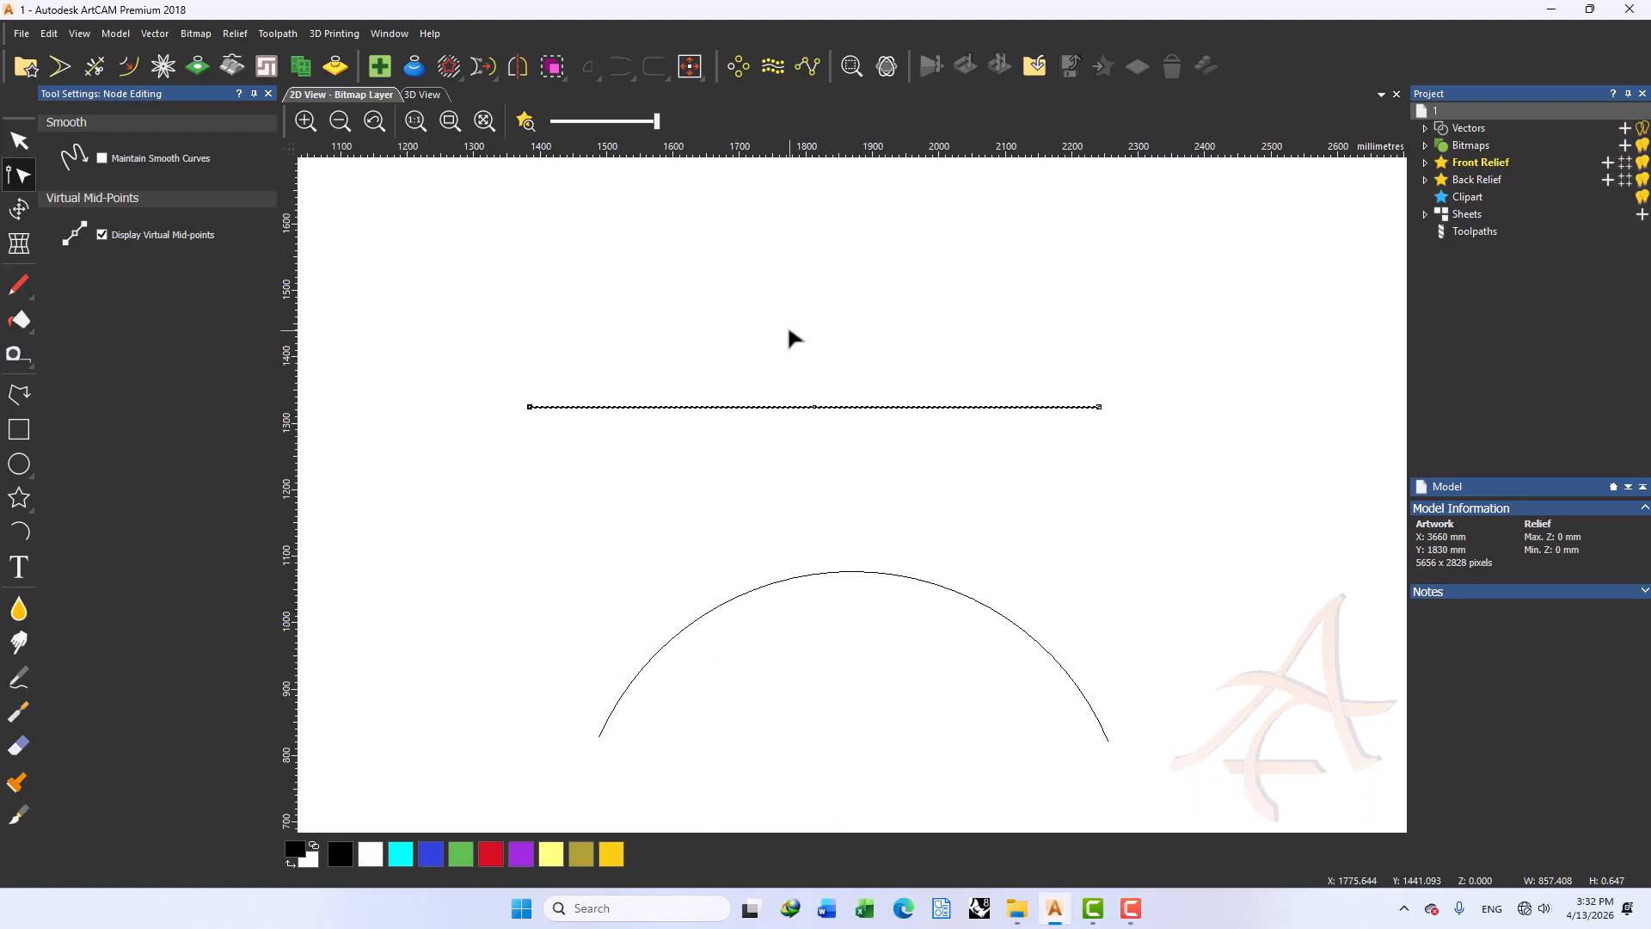
{"action": "scroll", "coordinate": [818, 416], "scroll_direction": "up", "scroll_amount": 3}
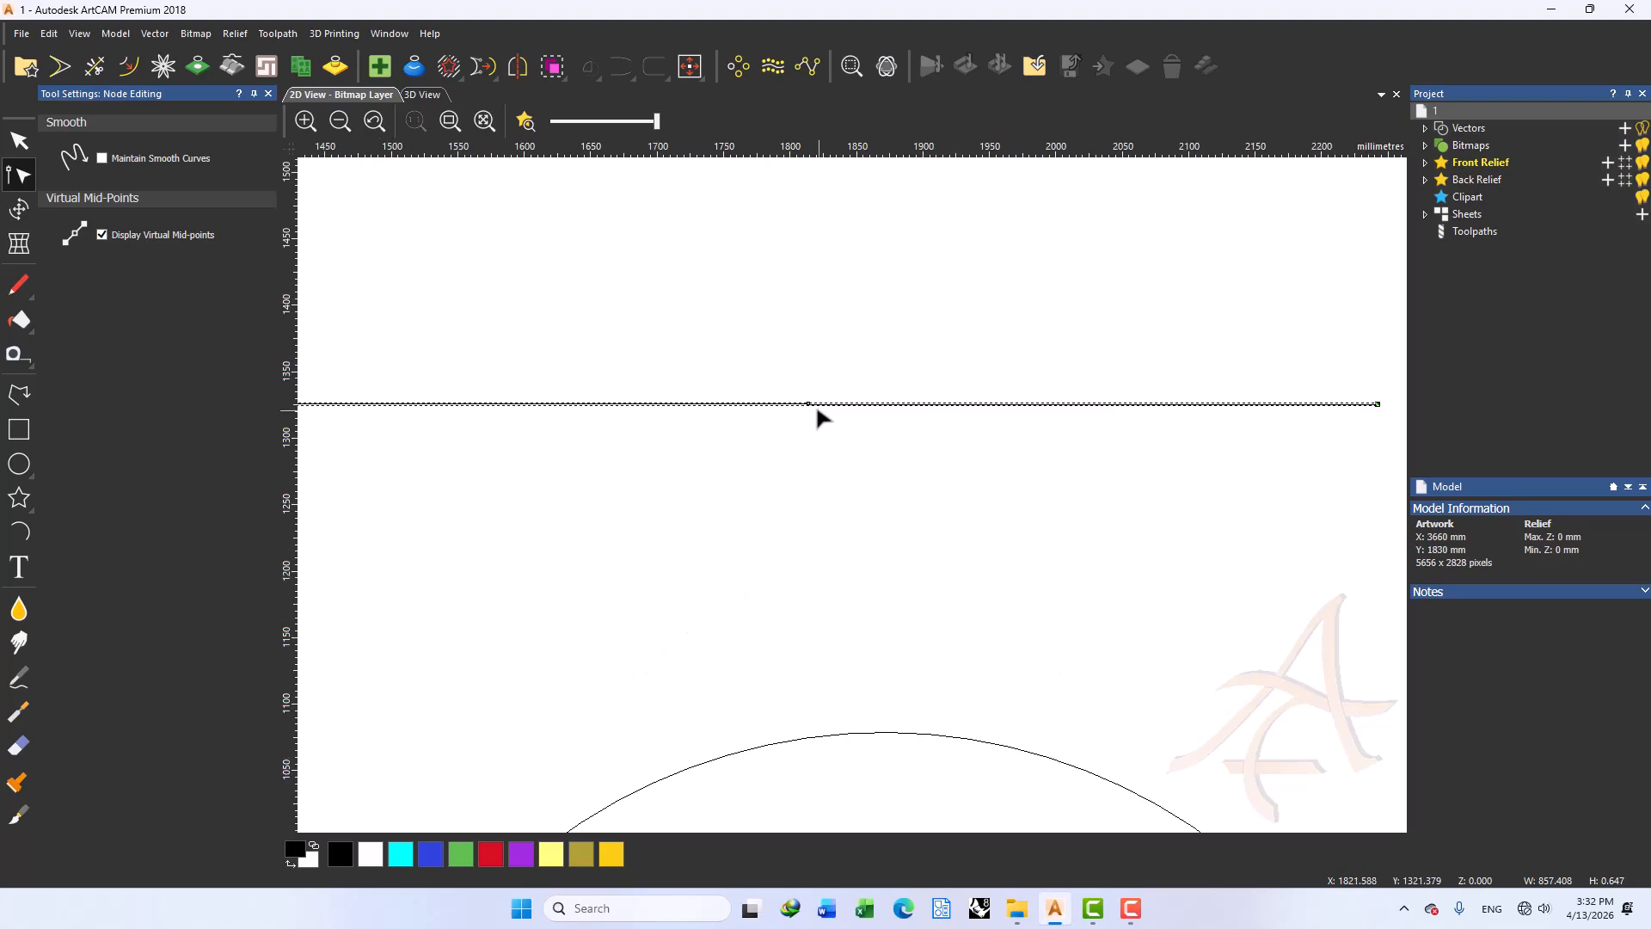
{"action": "scroll", "coordinate": [803, 384], "scroll_direction": "up", "scroll_amount": 3}
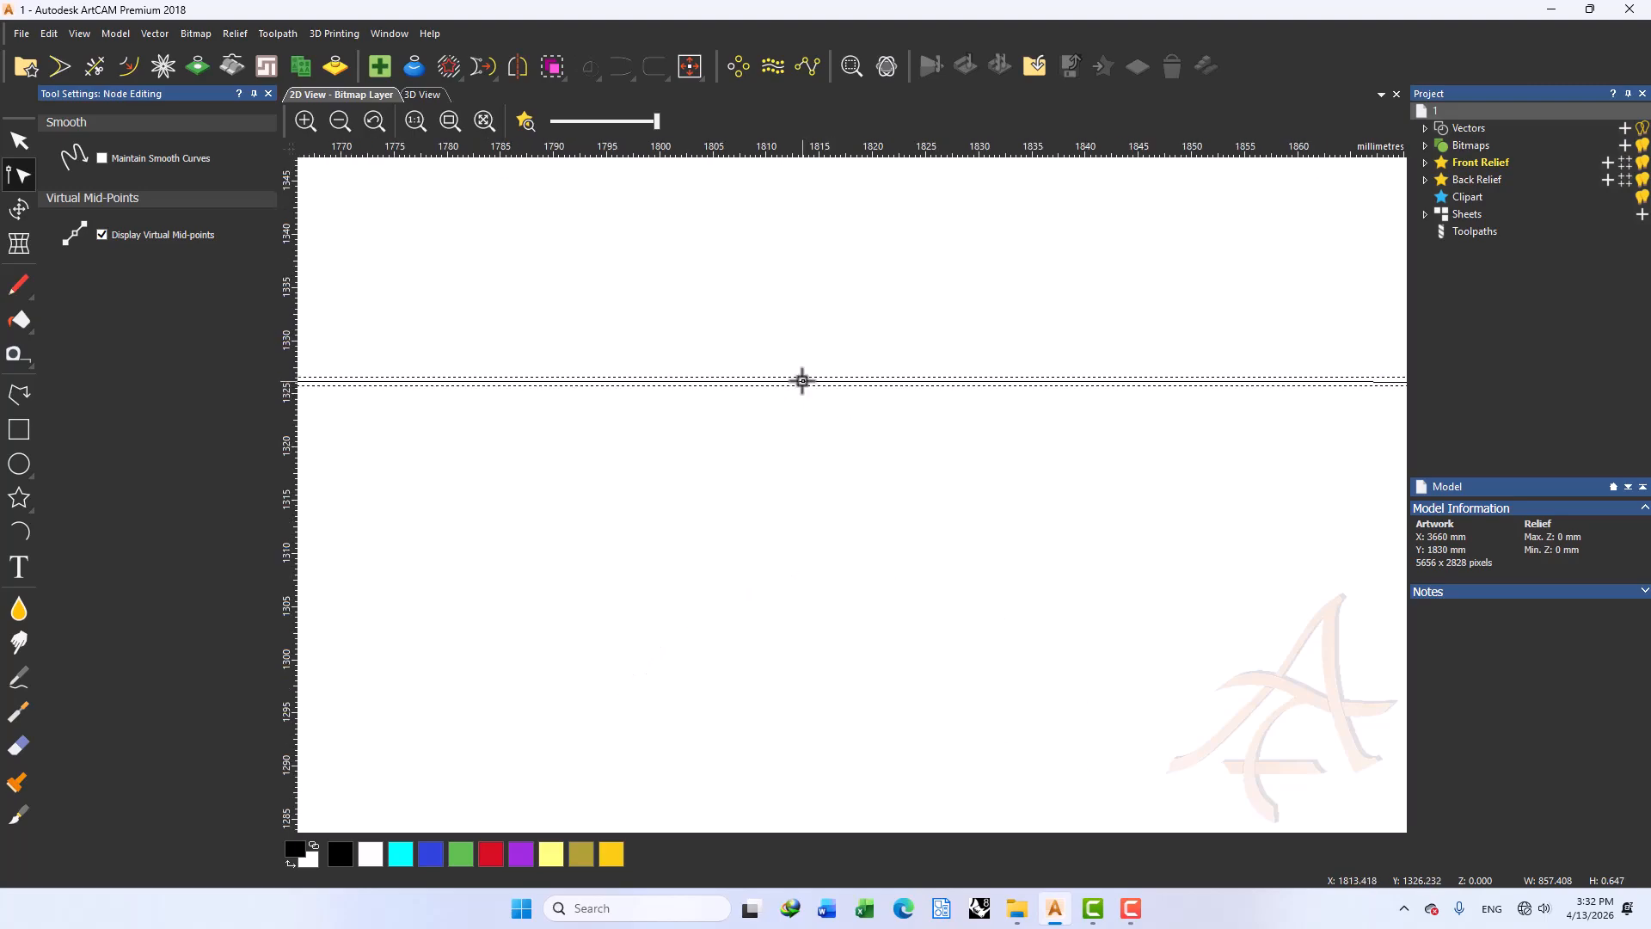
{"action": "scroll", "coordinate": [1065, 490], "scroll_direction": "down", "scroll_amount": 5}
{"action": "scroll", "coordinate": [954, 479], "scroll_direction": "up", "scroll_amount": 1}
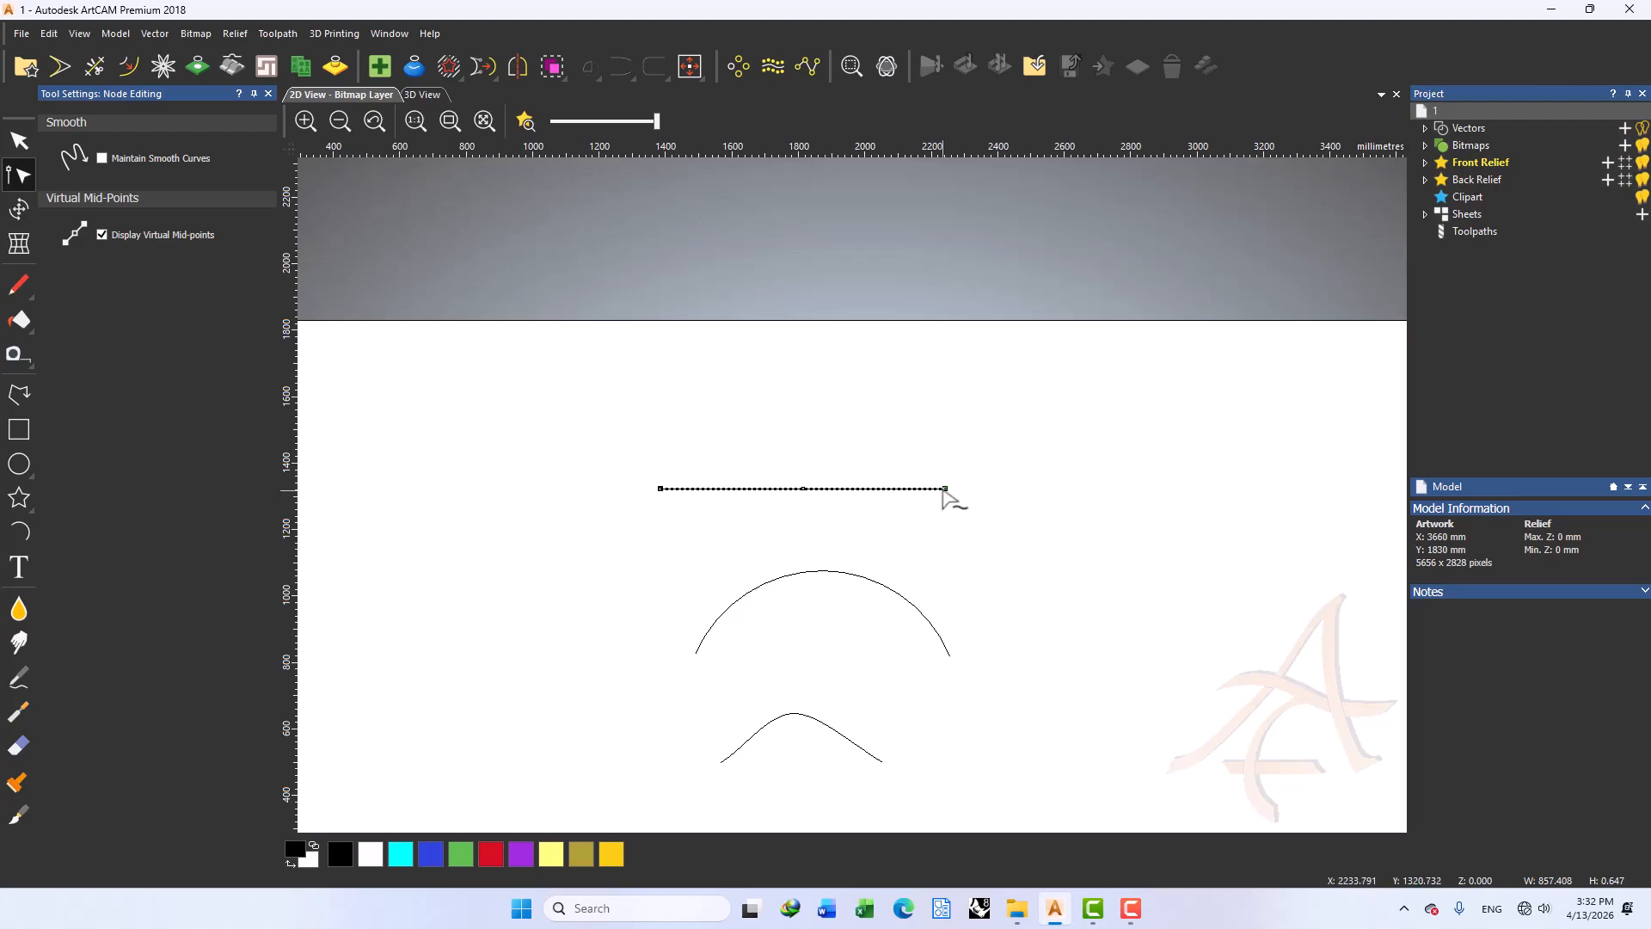
{"action": "left_click", "coordinate": [819, 575]}
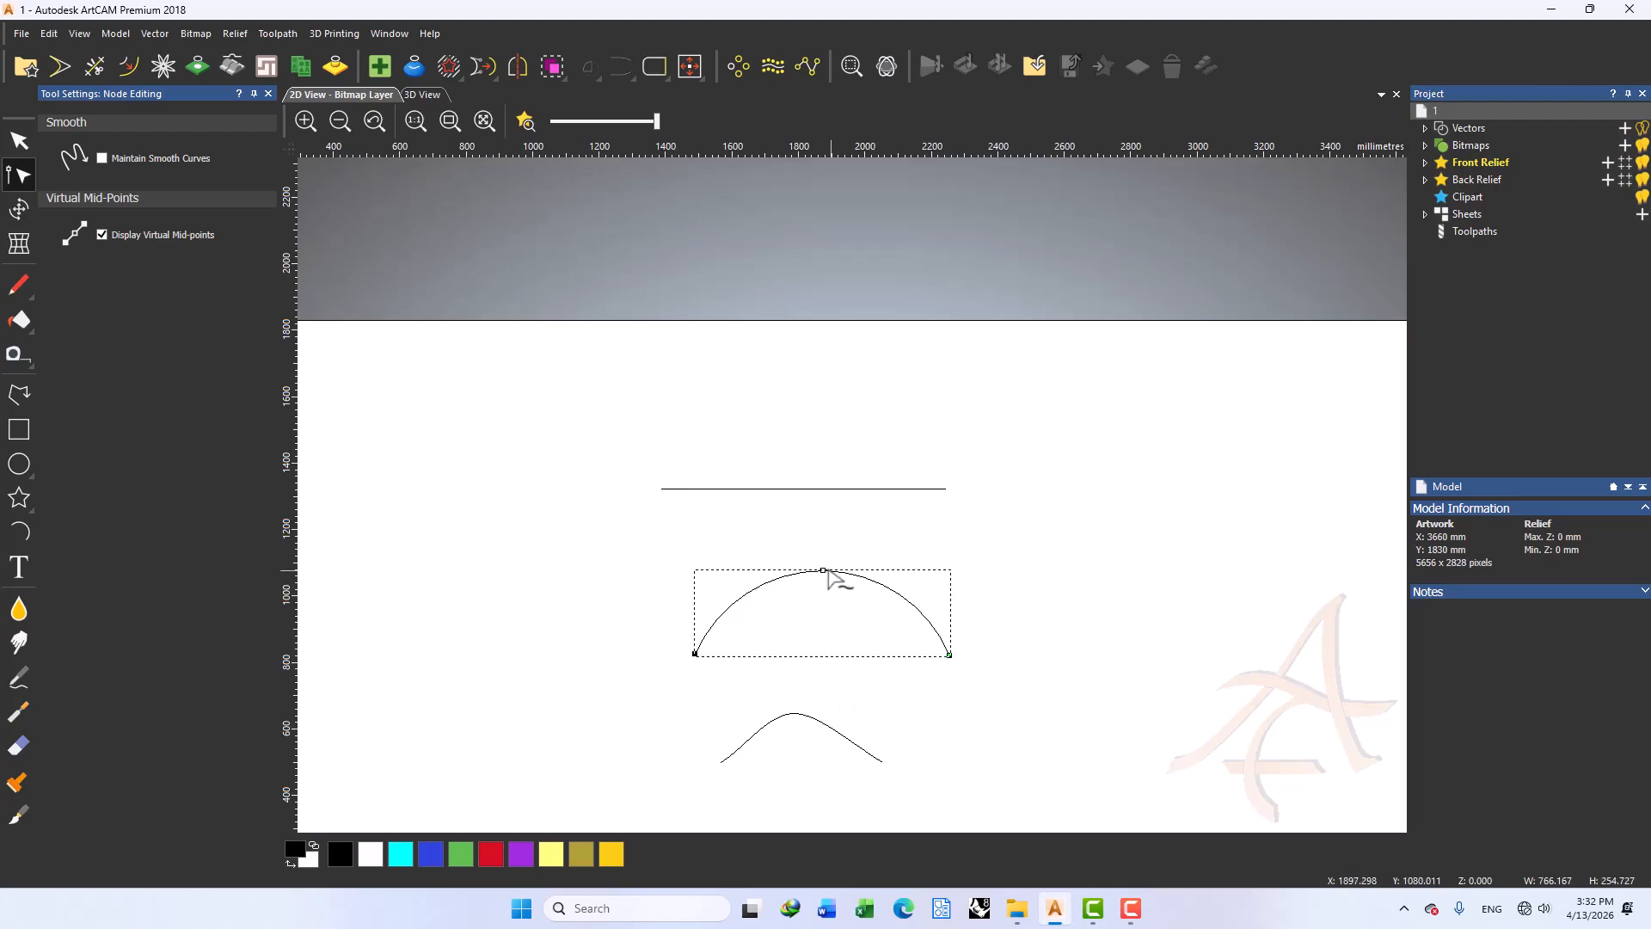
{"action": "left_click", "coordinate": [827, 731]}
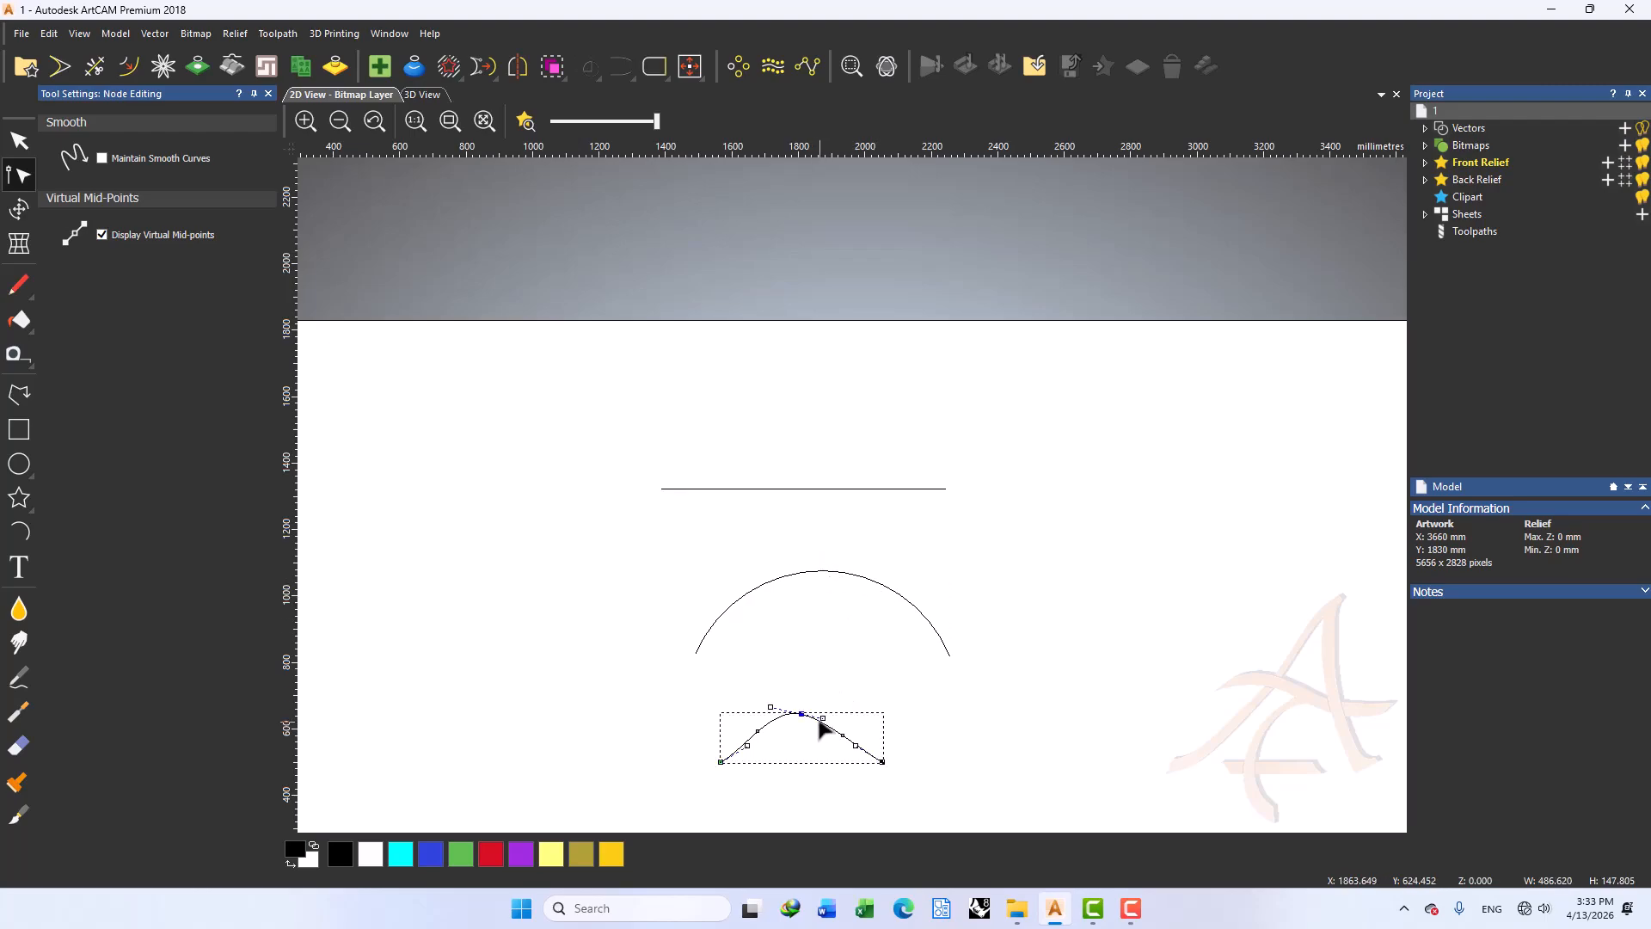
Remove the smooth curve's right-hand span and stretch the remaining span to about 581 mm wide by moving its end node and handle
{"action": "scroll", "coordinate": [840, 741], "scroll_direction": "up", "scroll_amount": 5}
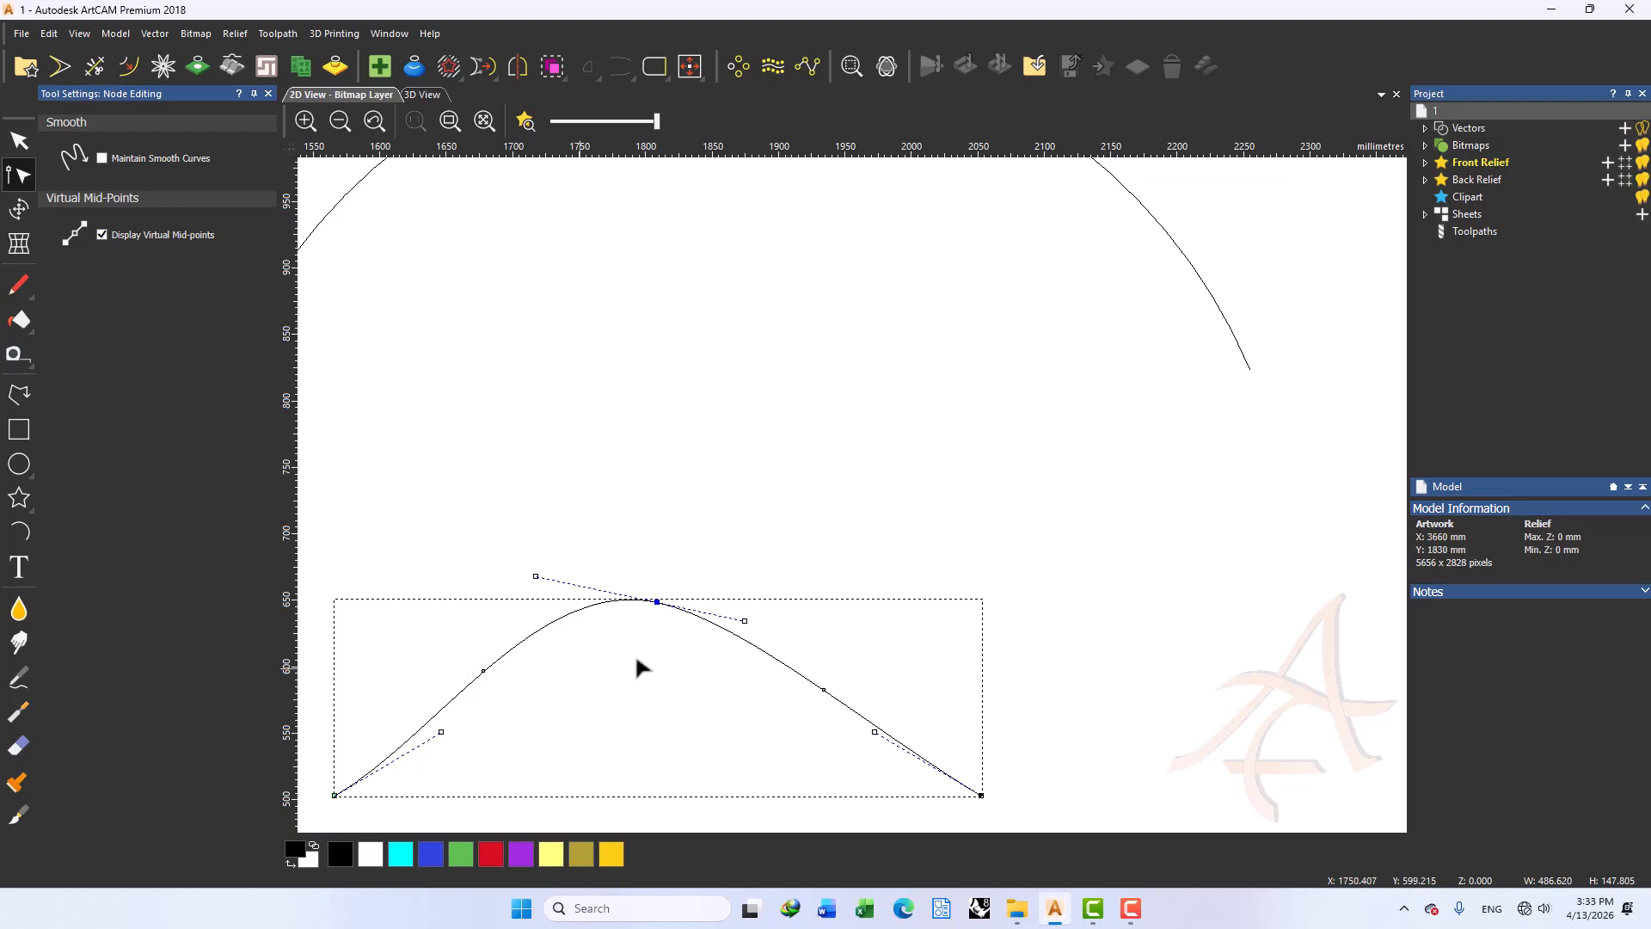
{"action": "key", "text": "r"}
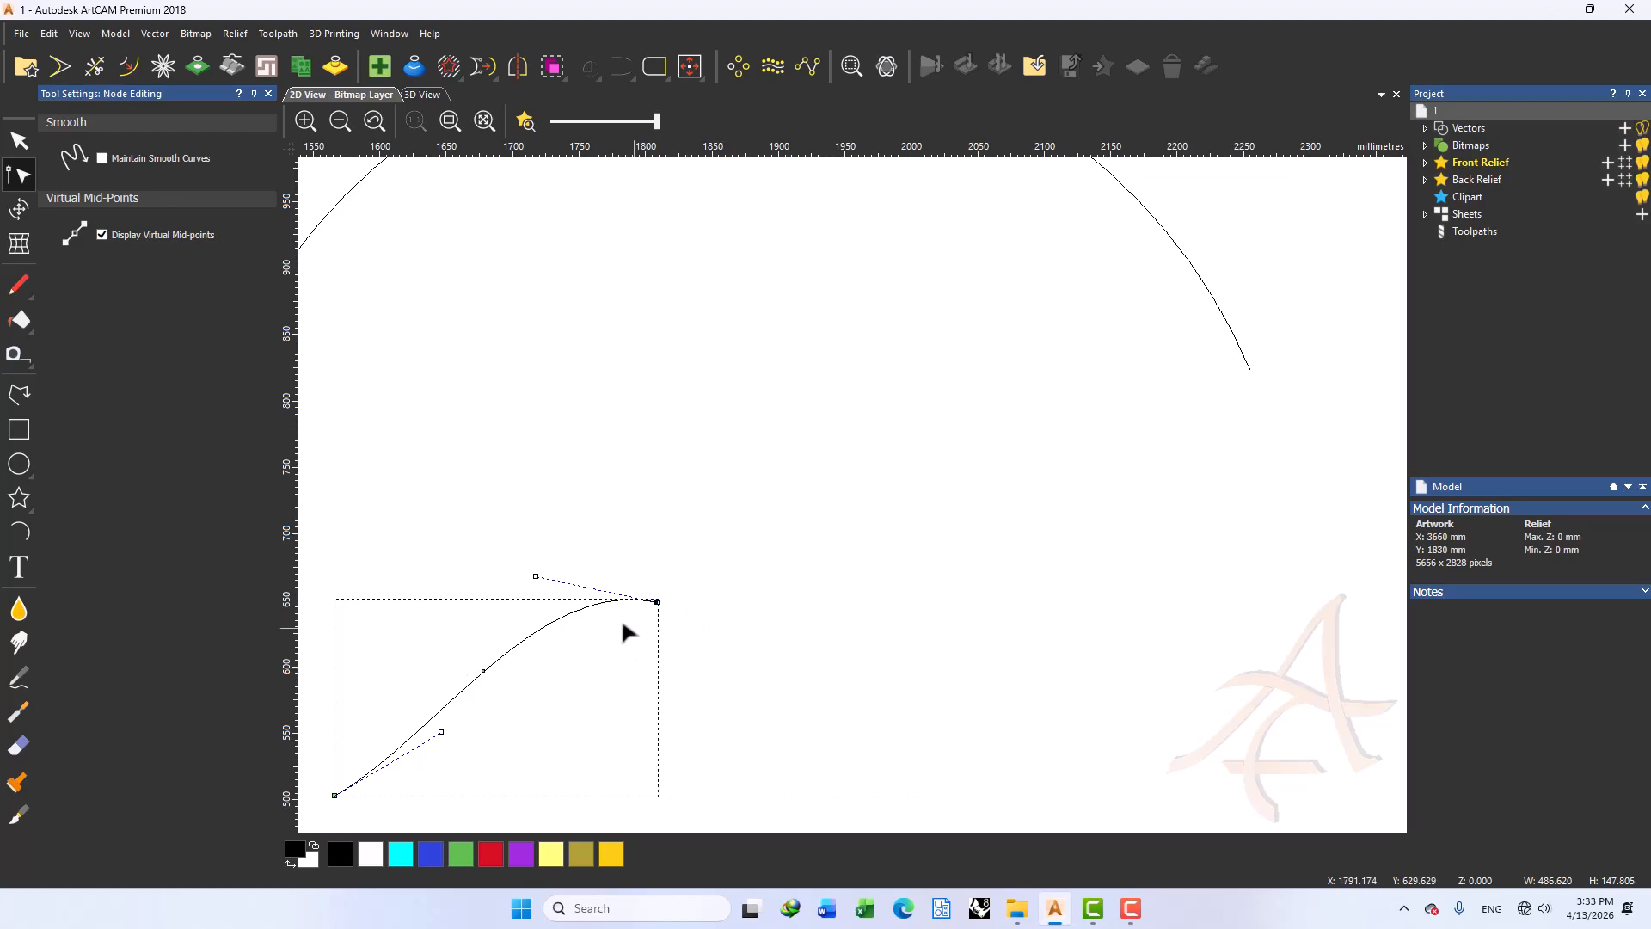
{"action": "left_click_drag", "start_coordinate": [533, 575], "coordinate": [476, 395]}
{"action": "left_click_drag", "start_coordinate": [657, 602], "coordinate": [1107, 658]}
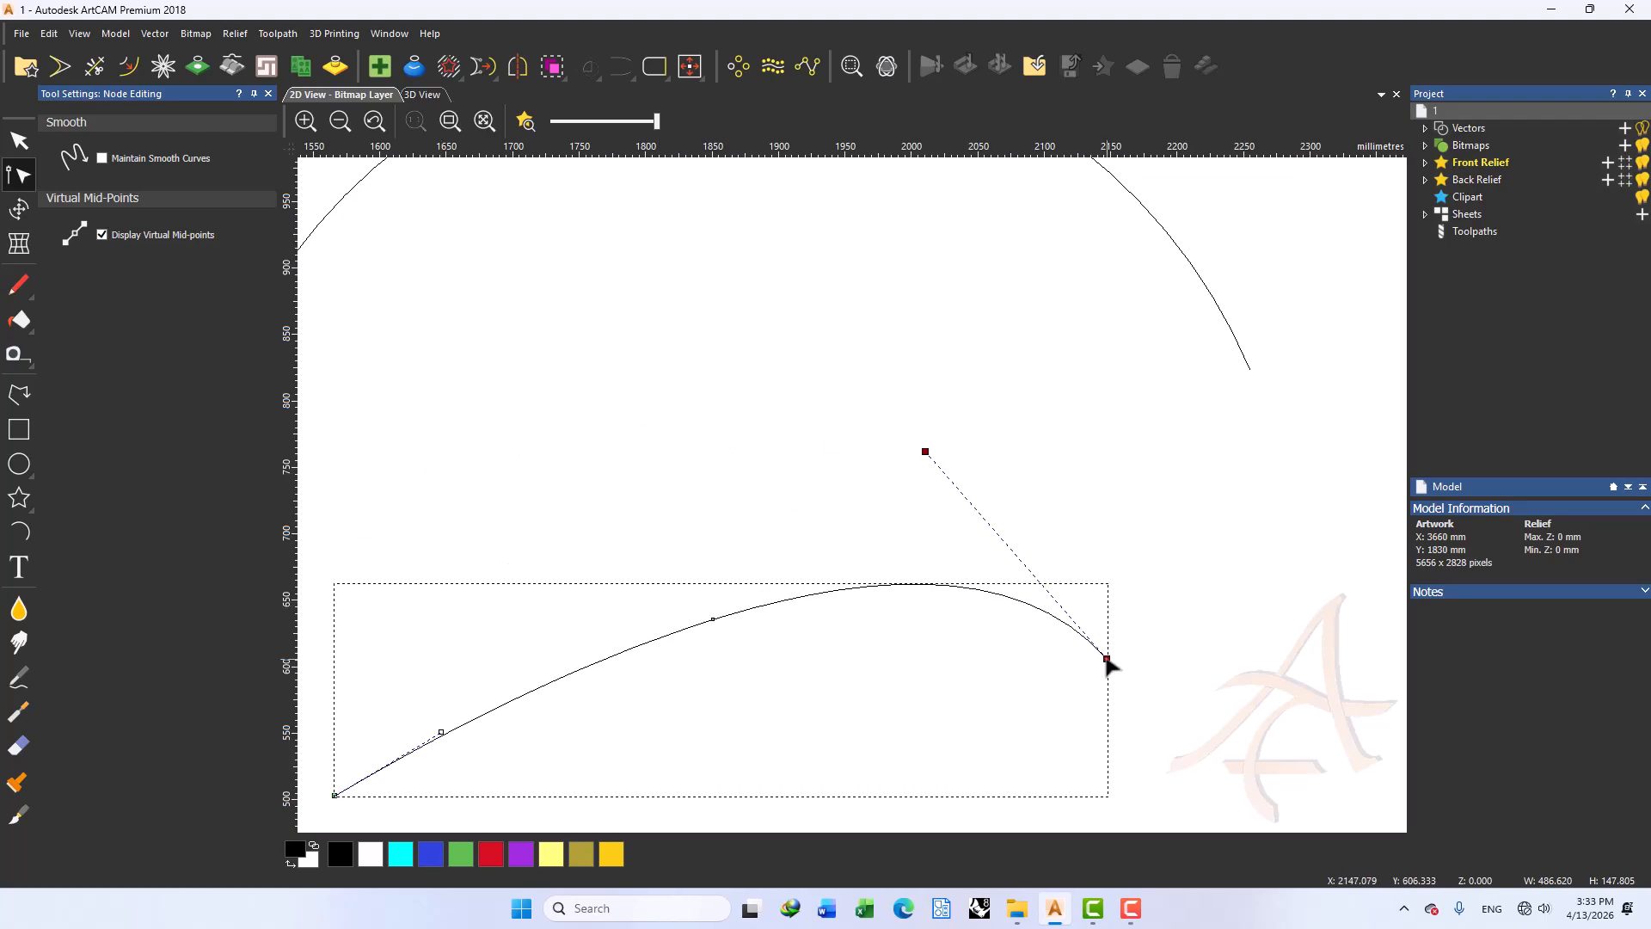
Reshape the stretched curve by raising its start node's handle and pulling its virtual mid-point into a real node
{"action": "scroll", "coordinate": [674, 635], "scroll_direction": "down", "scroll_amount": 3}
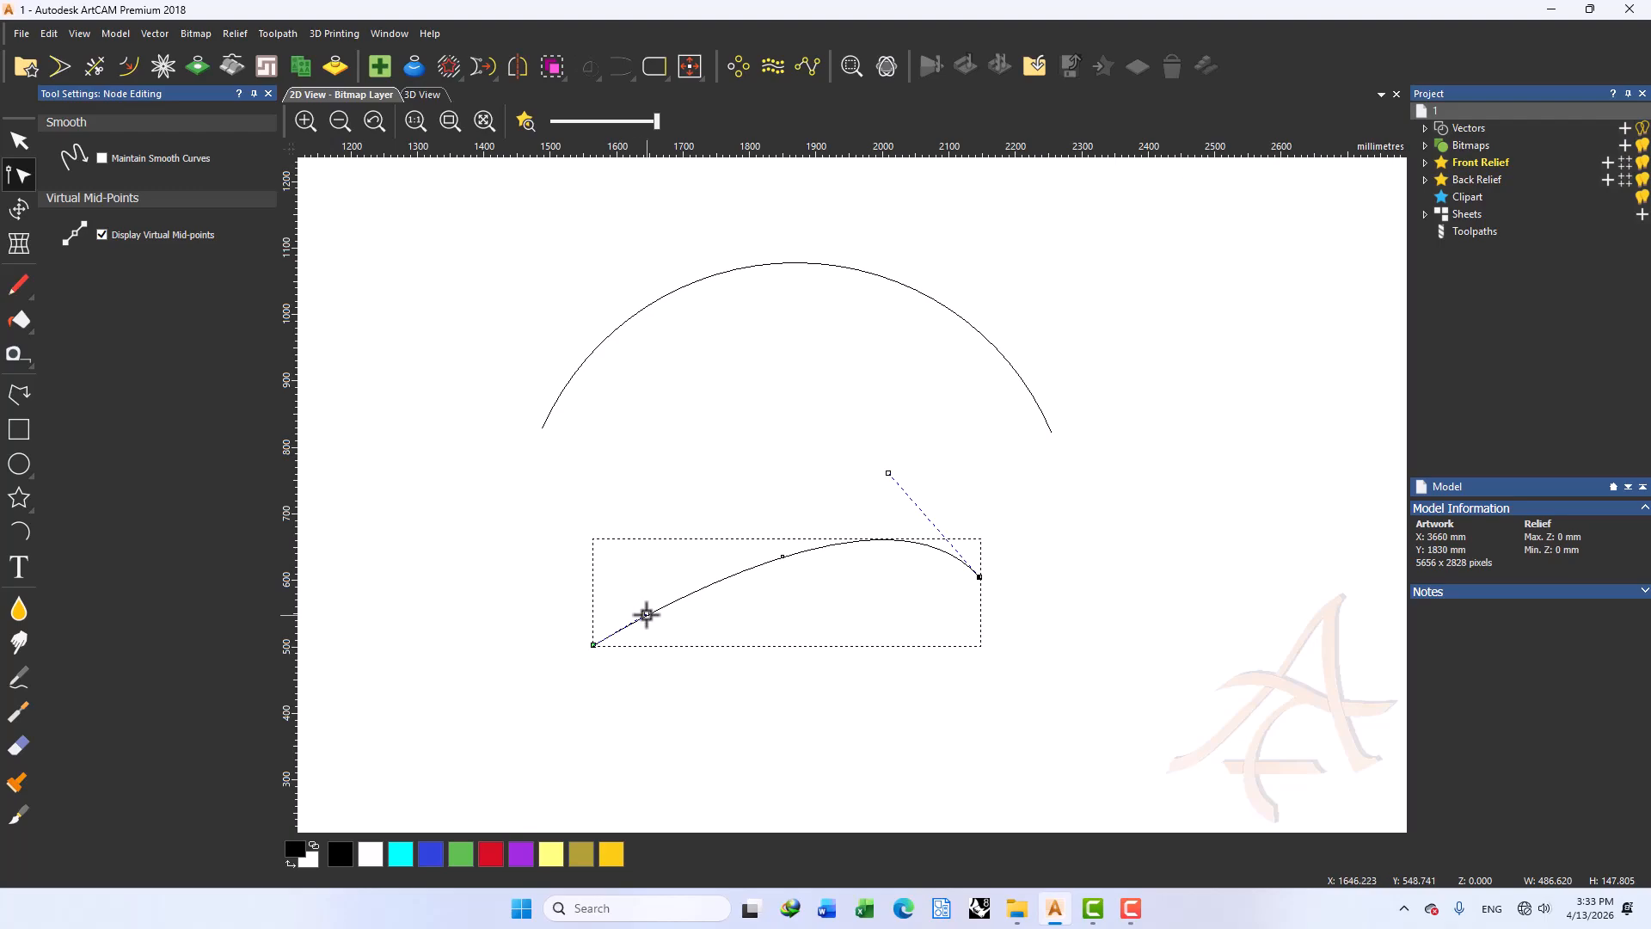
{"action": "left_click_drag", "start_coordinate": [646, 610], "coordinate": [617, 555]}
{"action": "mouse_move", "coordinate": [774, 537]}
{"action": "left_mouse_down"}
{"action": "mouse_move", "coordinate": [774, 472]}
{"action": "mouse_move", "coordinate": [778, 546]}
{"action": "left_mouse_up"}
{"action": "scroll", "coordinate": [803, 344], "scroll_direction": "down", "scroll_amount": 3}
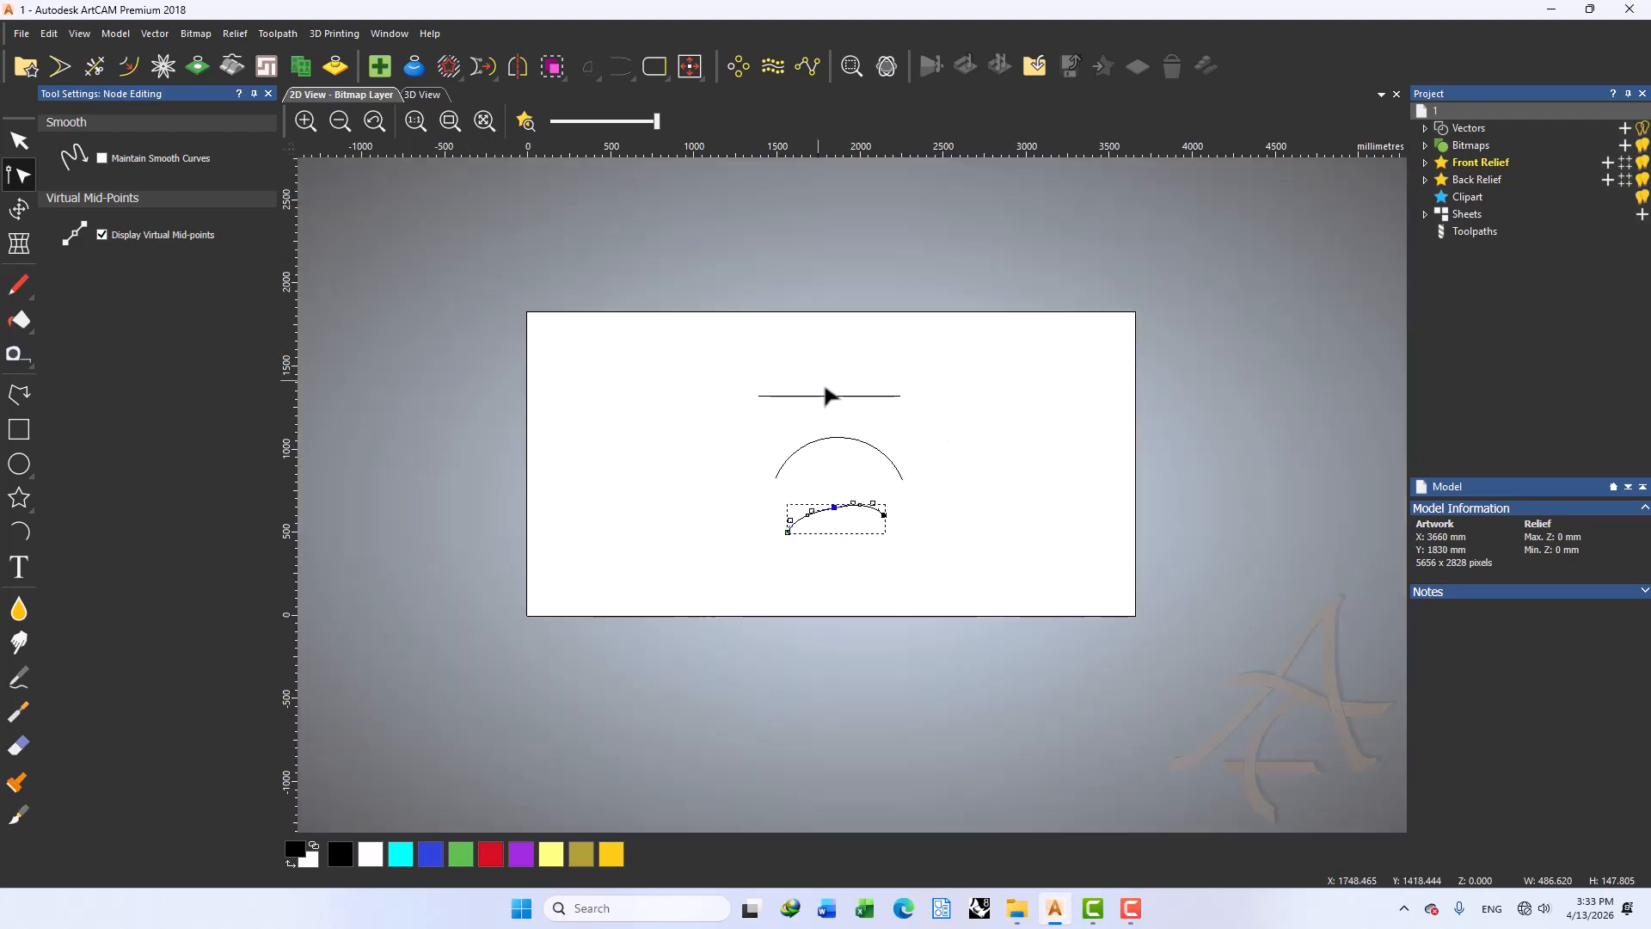
Bend the straight line into a zigzag by pulling its virtual mid-points away from the line
{"action": "scroll", "coordinate": [832, 390], "scroll_direction": "up", "scroll_amount": 3}
{"action": "left_click", "coordinate": [848, 407]}
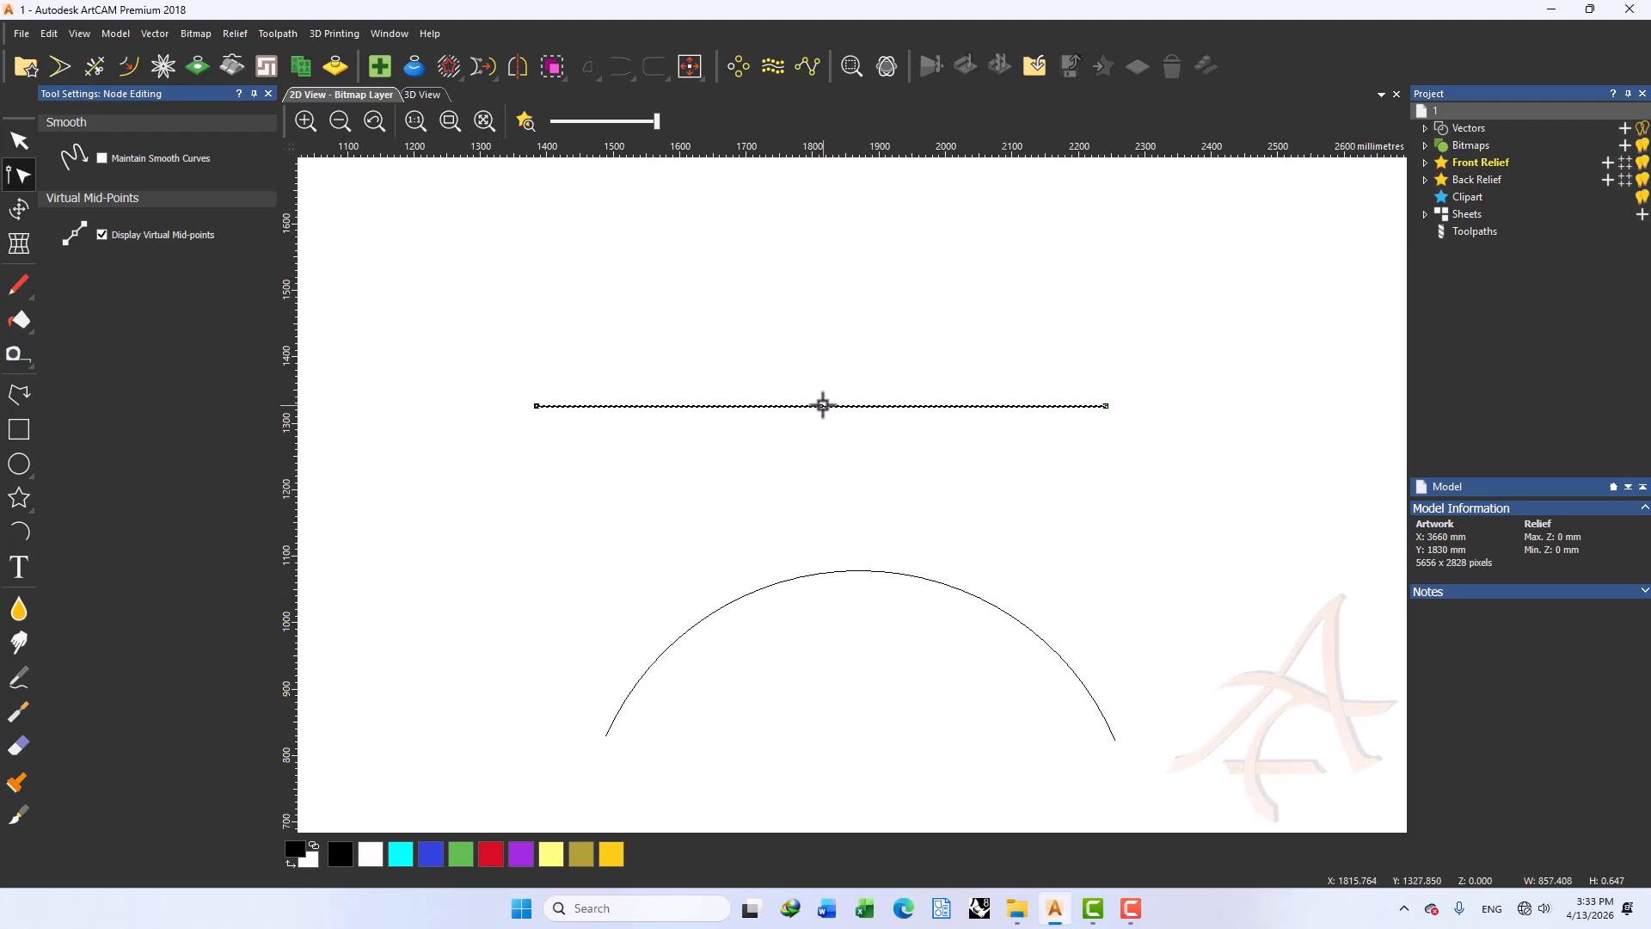
{"action": "mouse_move", "coordinate": [822, 406]}
{"action": "left_mouse_down"}
{"action": "mouse_move", "coordinate": [788, 379]}
{"action": "mouse_move", "coordinate": [824, 430]}
{"action": "mouse_move", "coordinate": [817, 393]}
{"action": "left_mouse_up"}
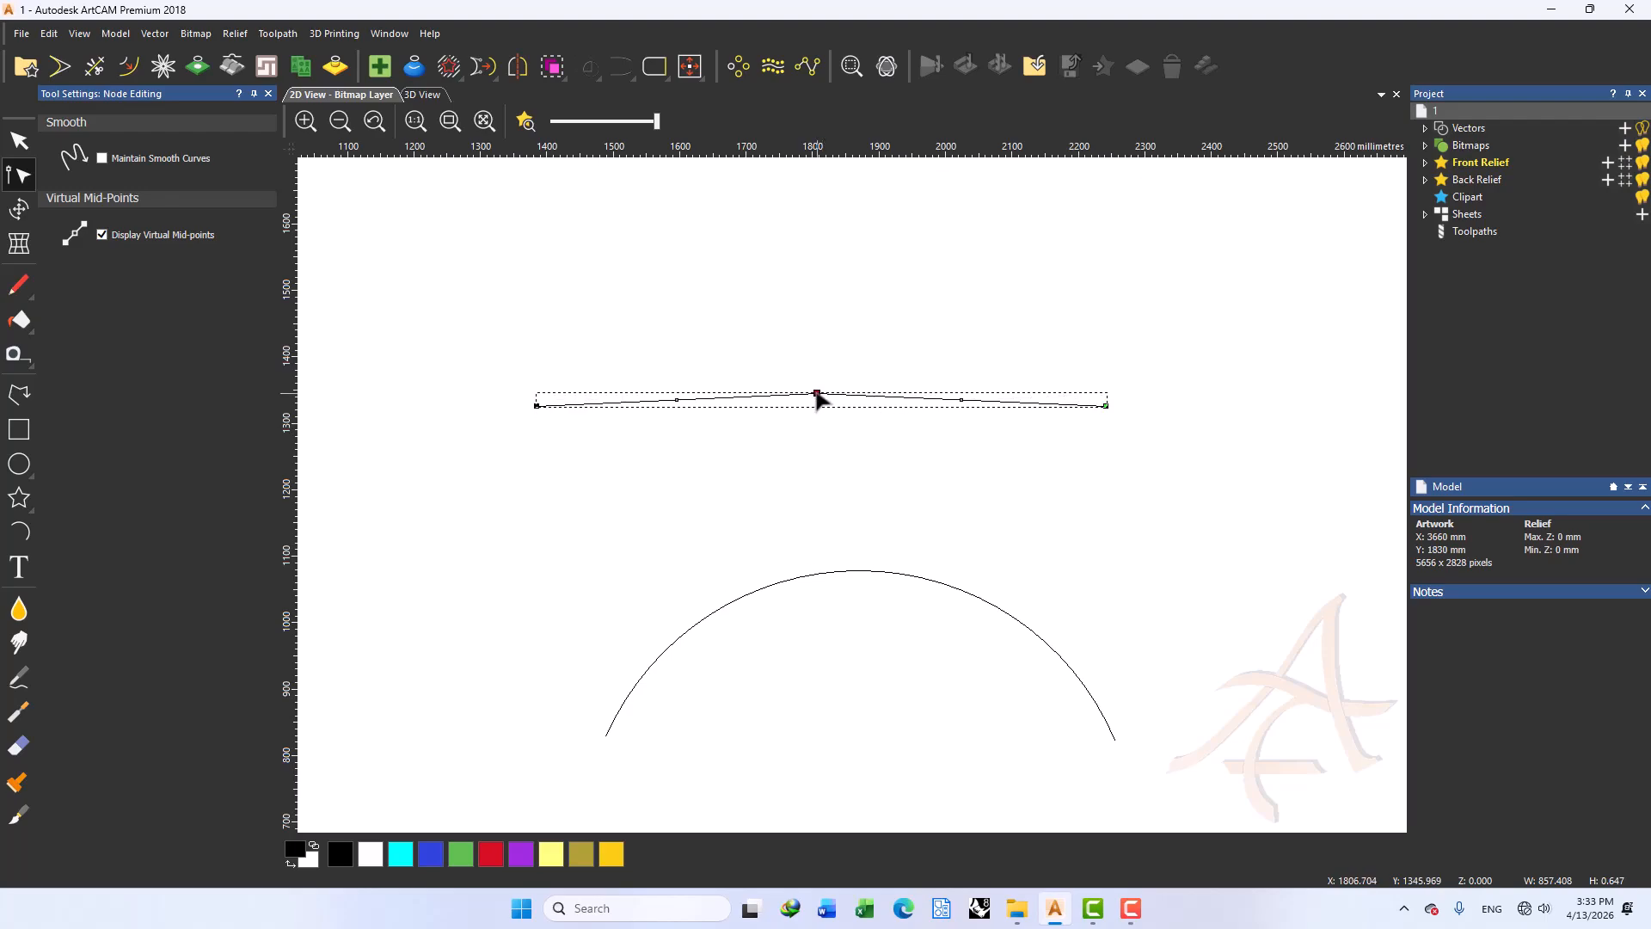
{"action": "left_click_drag", "start_coordinate": [961, 400], "coordinate": [979, 368]}
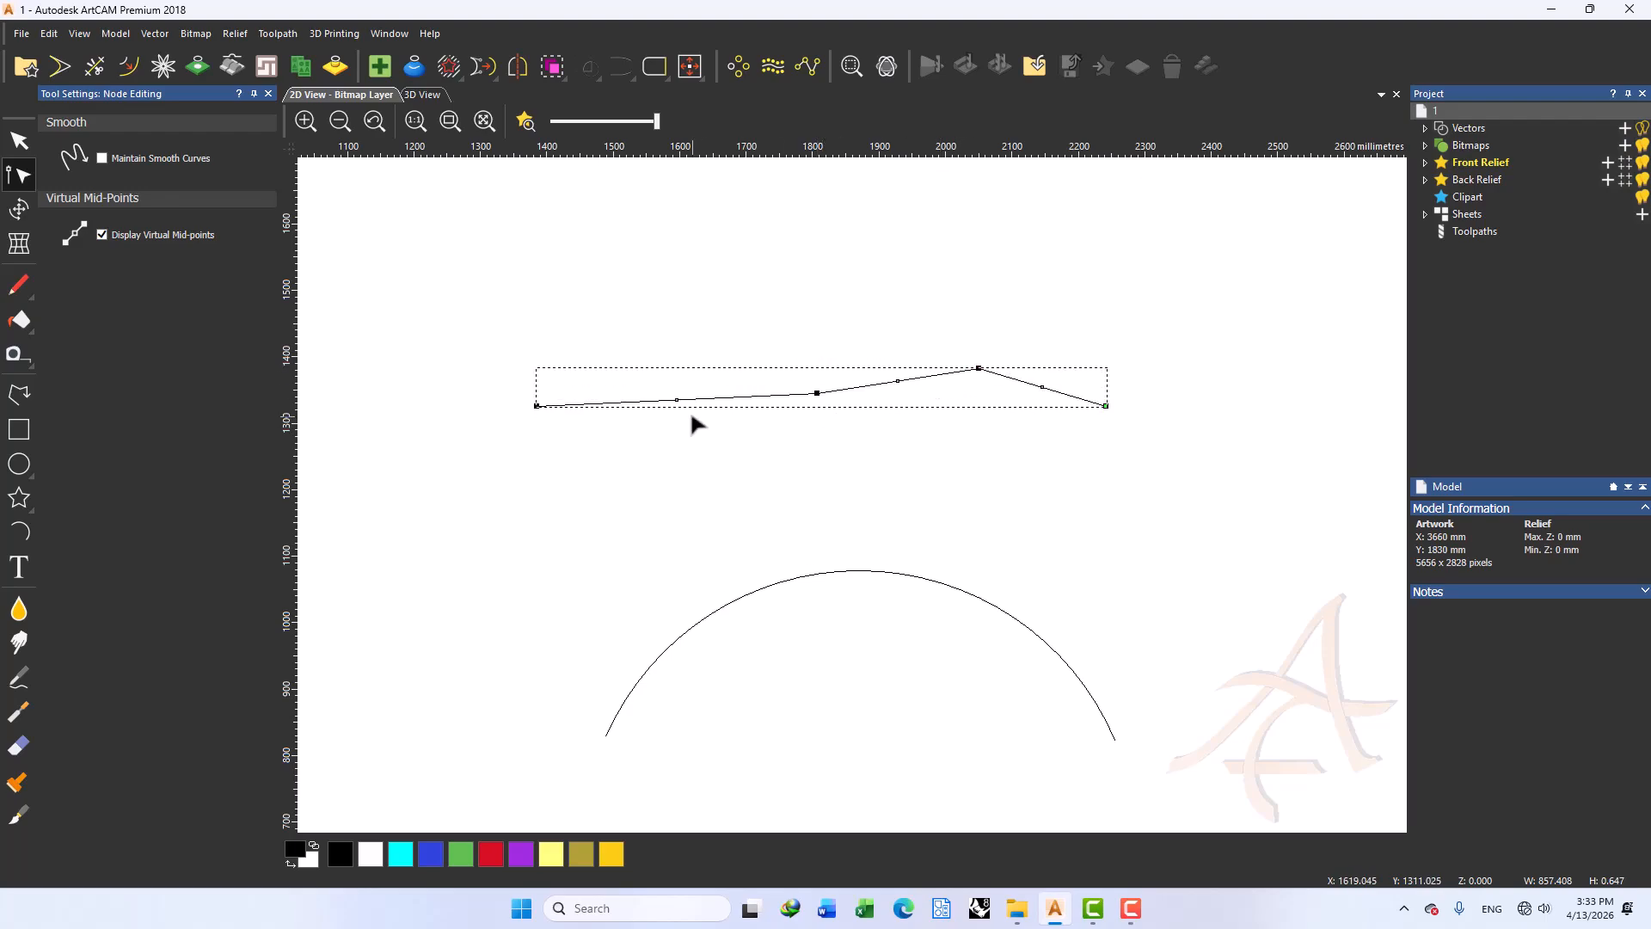
{"action": "left_click_drag", "start_coordinate": [676, 399], "coordinate": [748, 369]}
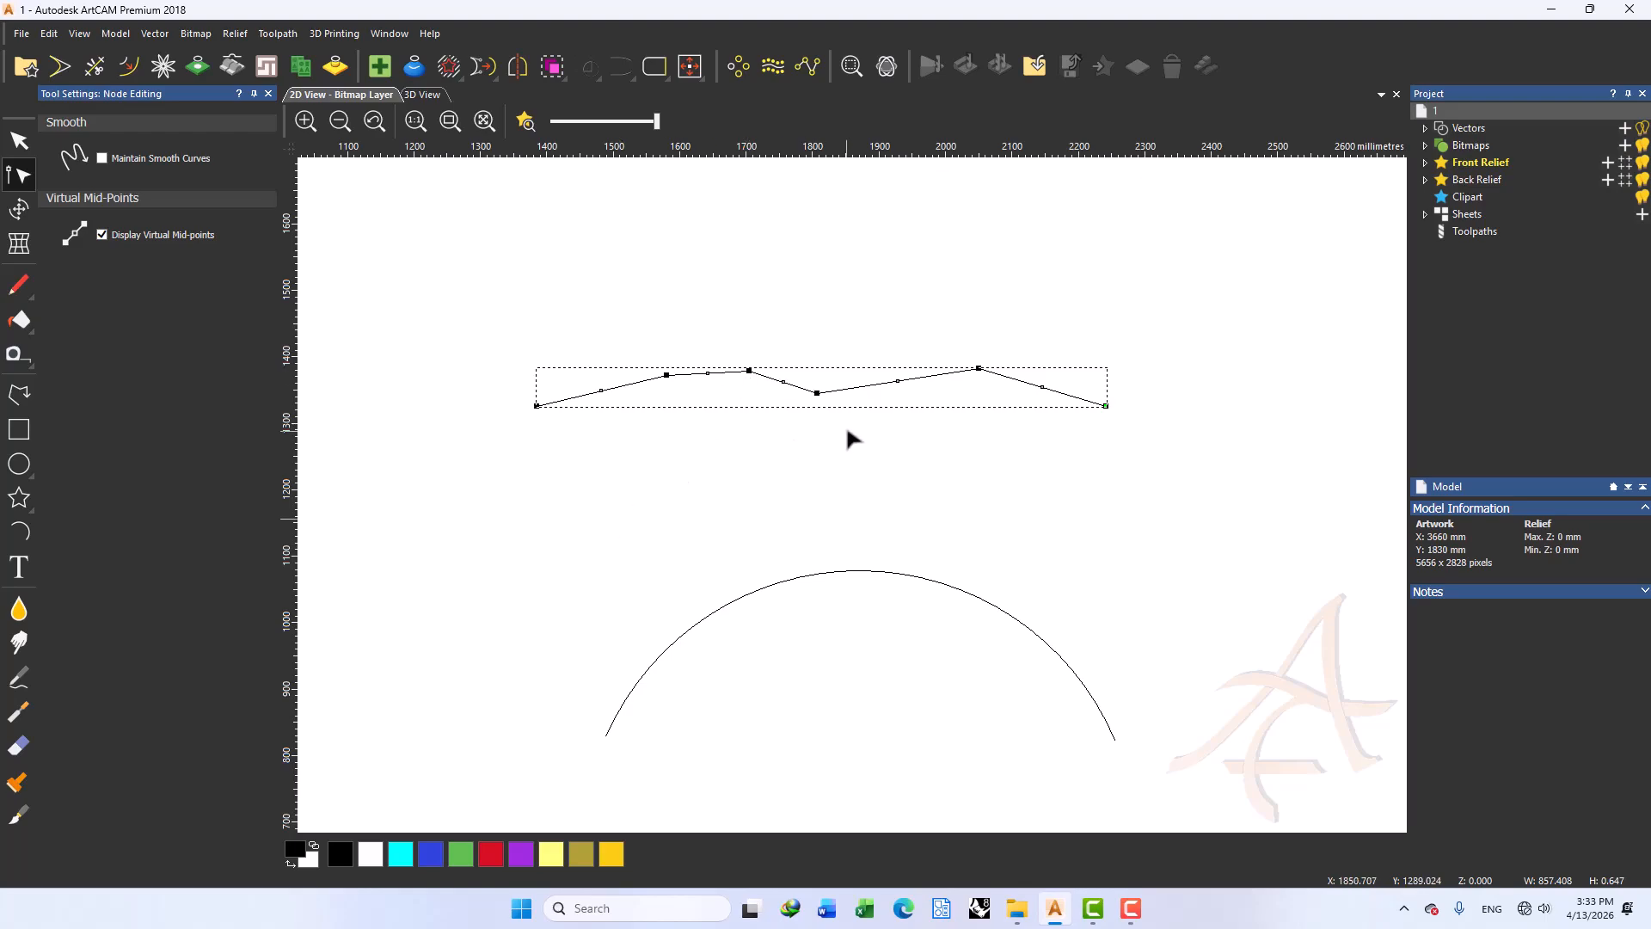
Undo the bends made in the straight line
{"action": "key", "text": "ctrl+z"}
{"action": "key", "text": "ctrl+z"}
{"action": "key", "text": "ctrl+z"}
{"action": "key", "text": "ctrl+z"}
{"action": "key", "text": "ctrl+z"}
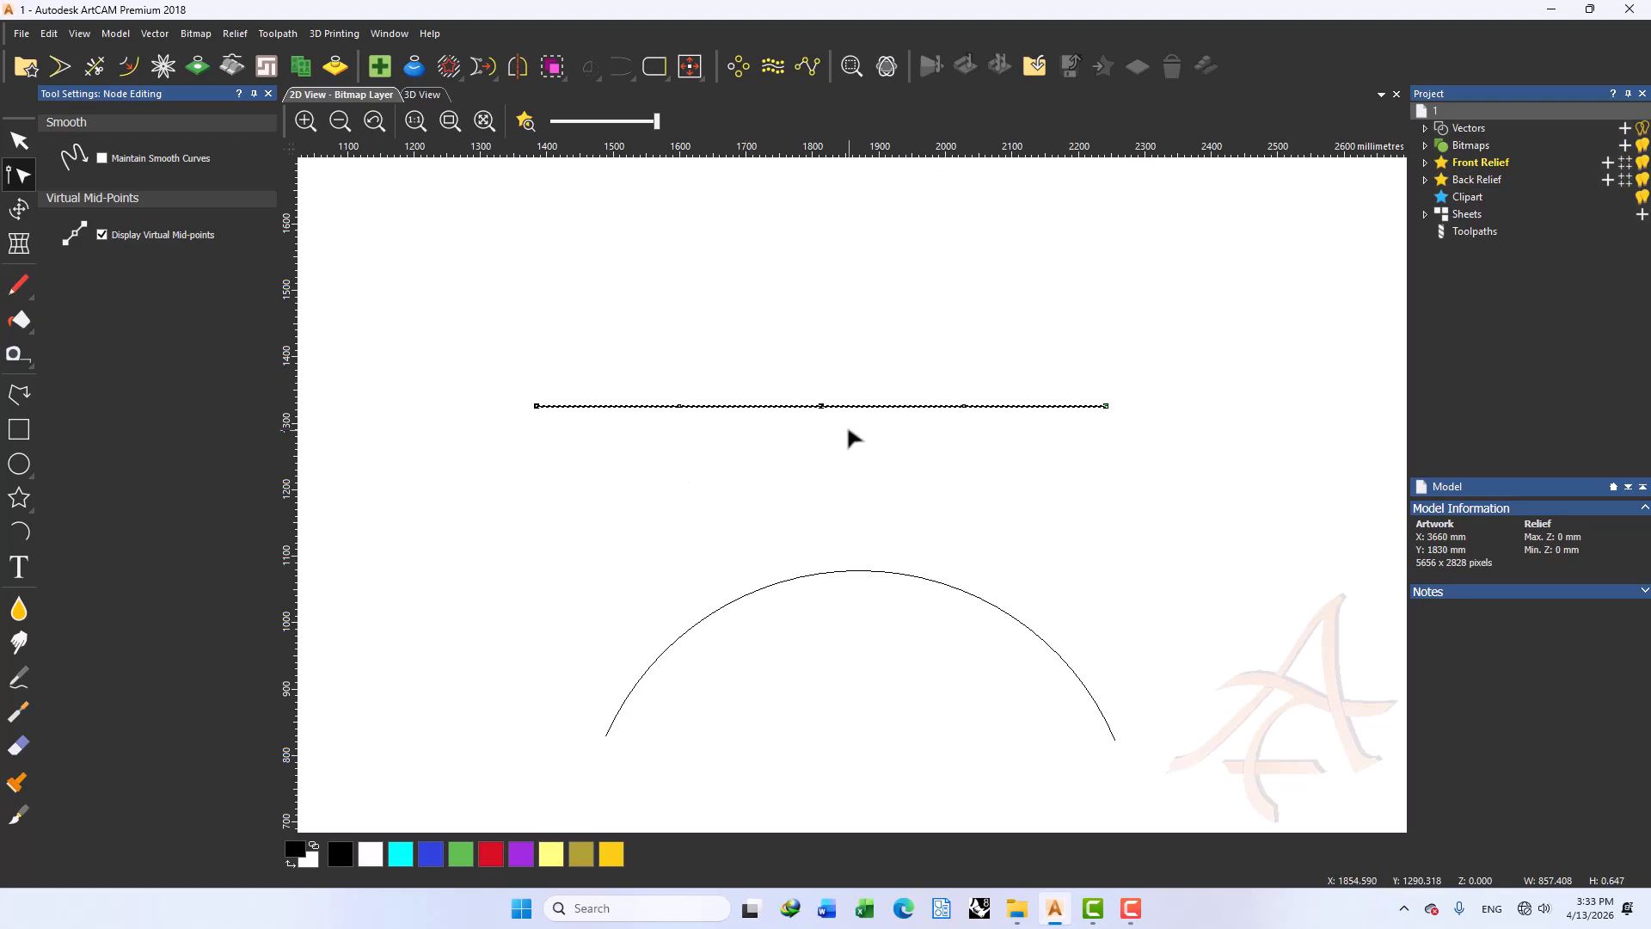
{"action": "key", "text": "ctrl+z"}
{"action": "scroll", "coordinate": [839, 480], "scroll_direction": "down", "scroll_amount": 1}
{"action": "scroll", "coordinate": [841, 483], "scroll_direction": "down", "scroll_amount": 1}
{"action": "scroll", "coordinate": [851, 490], "scroll_direction": "up", "scroll_amount": 1}
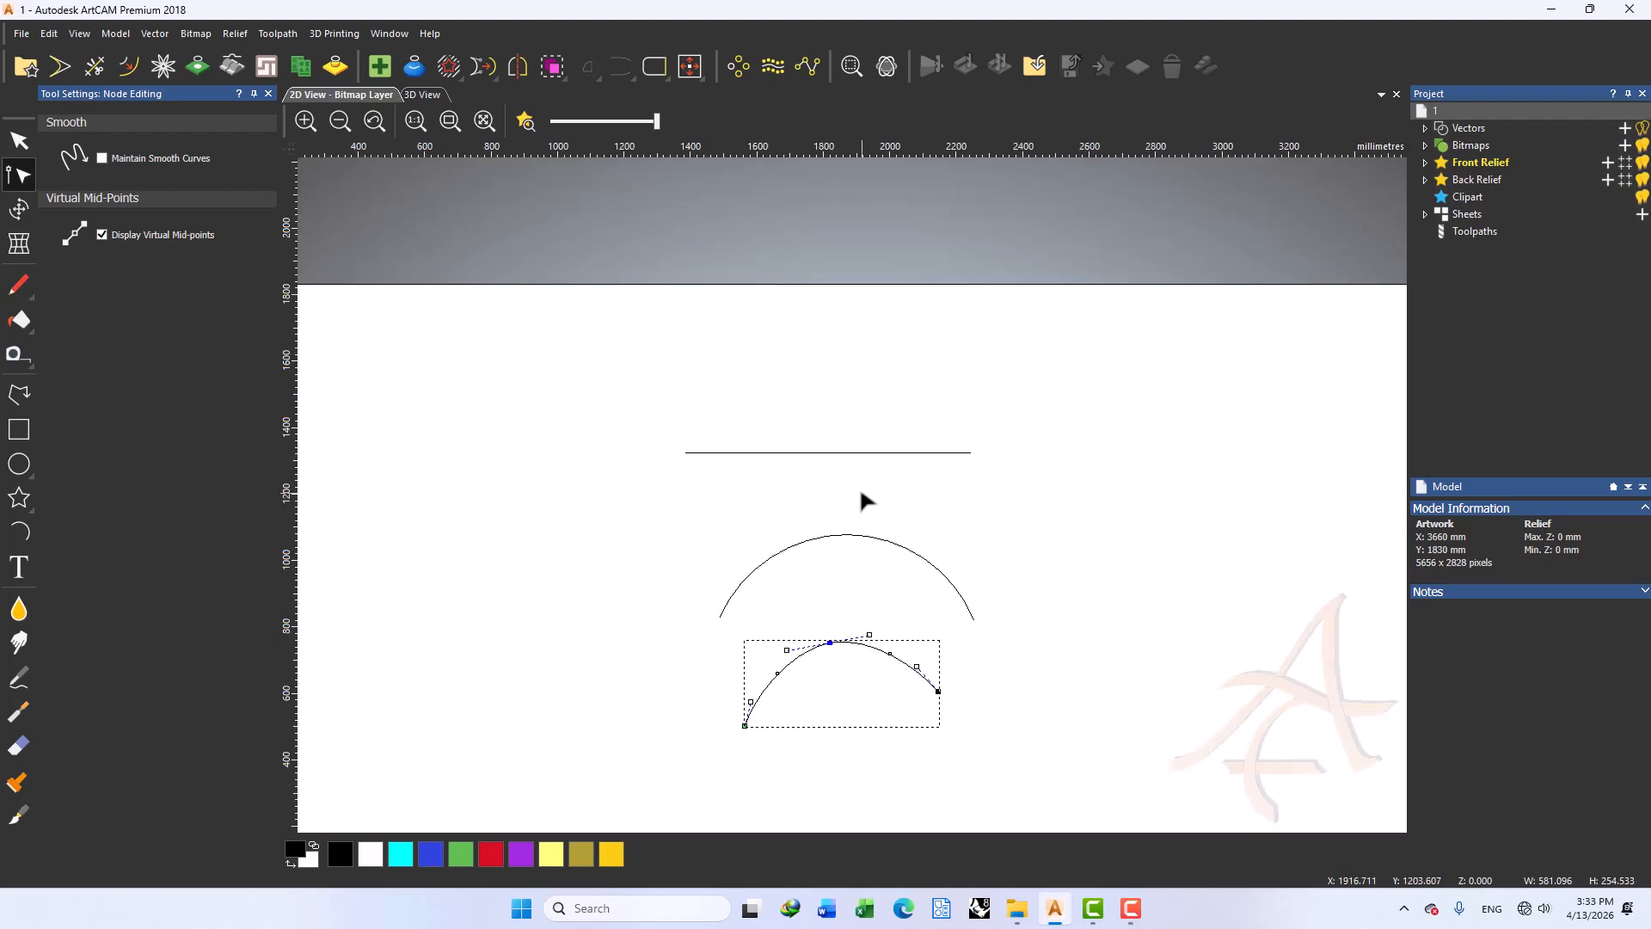
Undo the smooth curve's reshaping and span removal, and turn off the display of virtual mid-points with the straight line selected
{"action": "key", "text": "ctrl+z"}
{"action": "key", "text": "ctrl+z"}
{"action": "key", "text": "ctrl+z"}
{"action": "key", "text": "ctrl+z"}
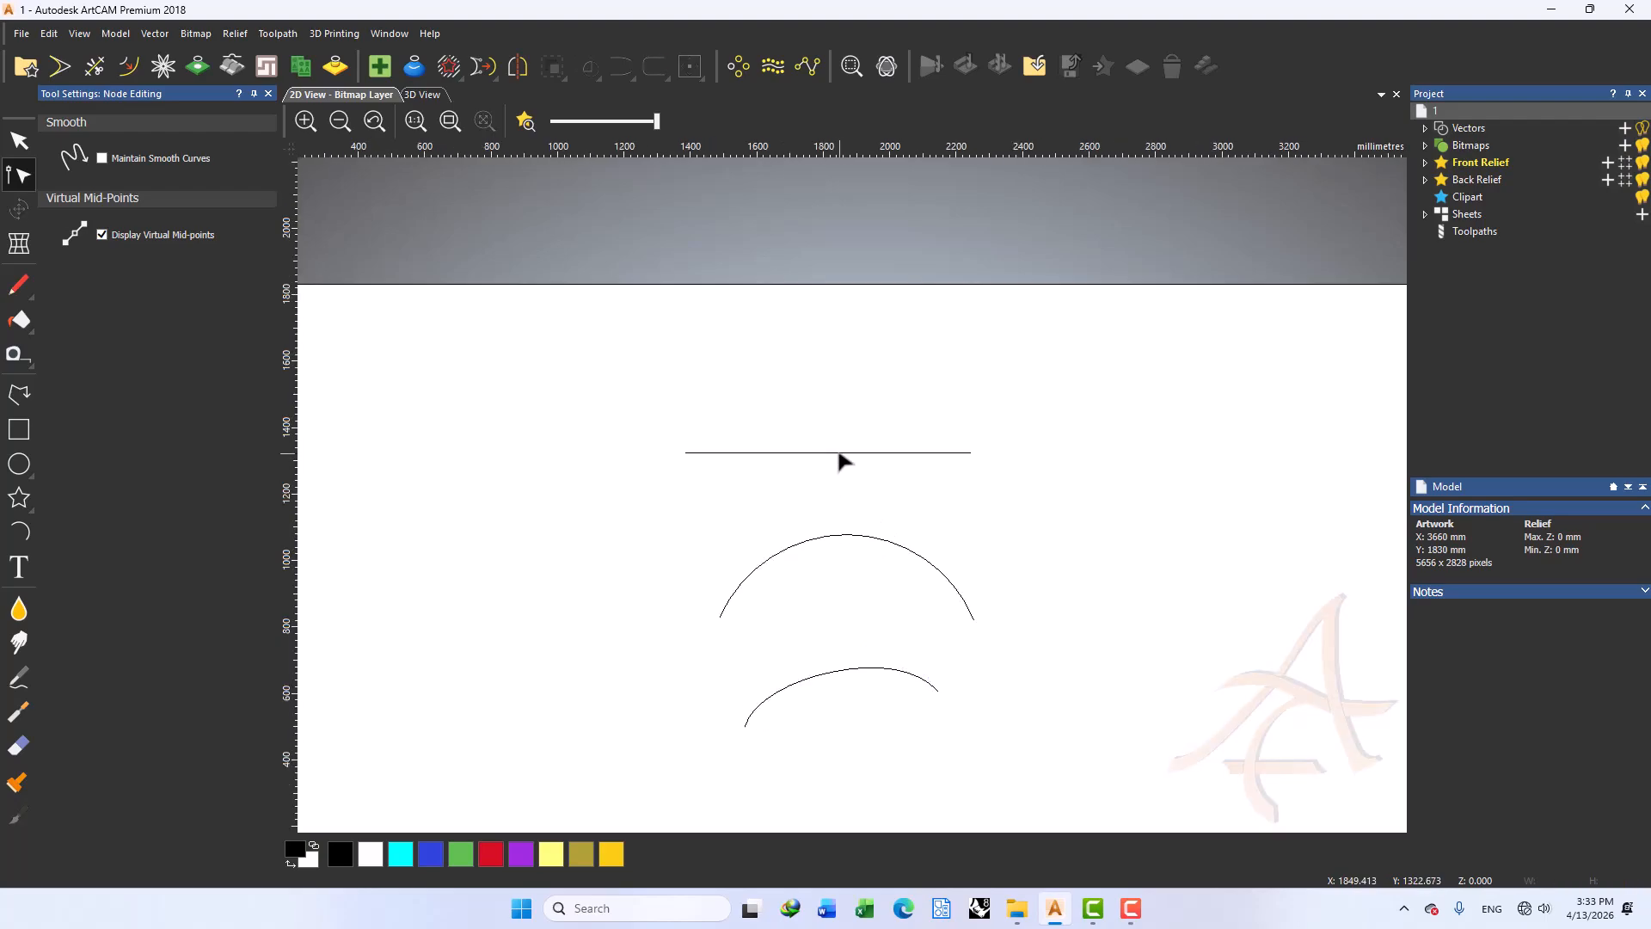
{"action": "key", "text": "ctrl+z"}
{"action": "key", "text": "ctrl+z"}
{"action": "key", "text": "ctrl+z"}
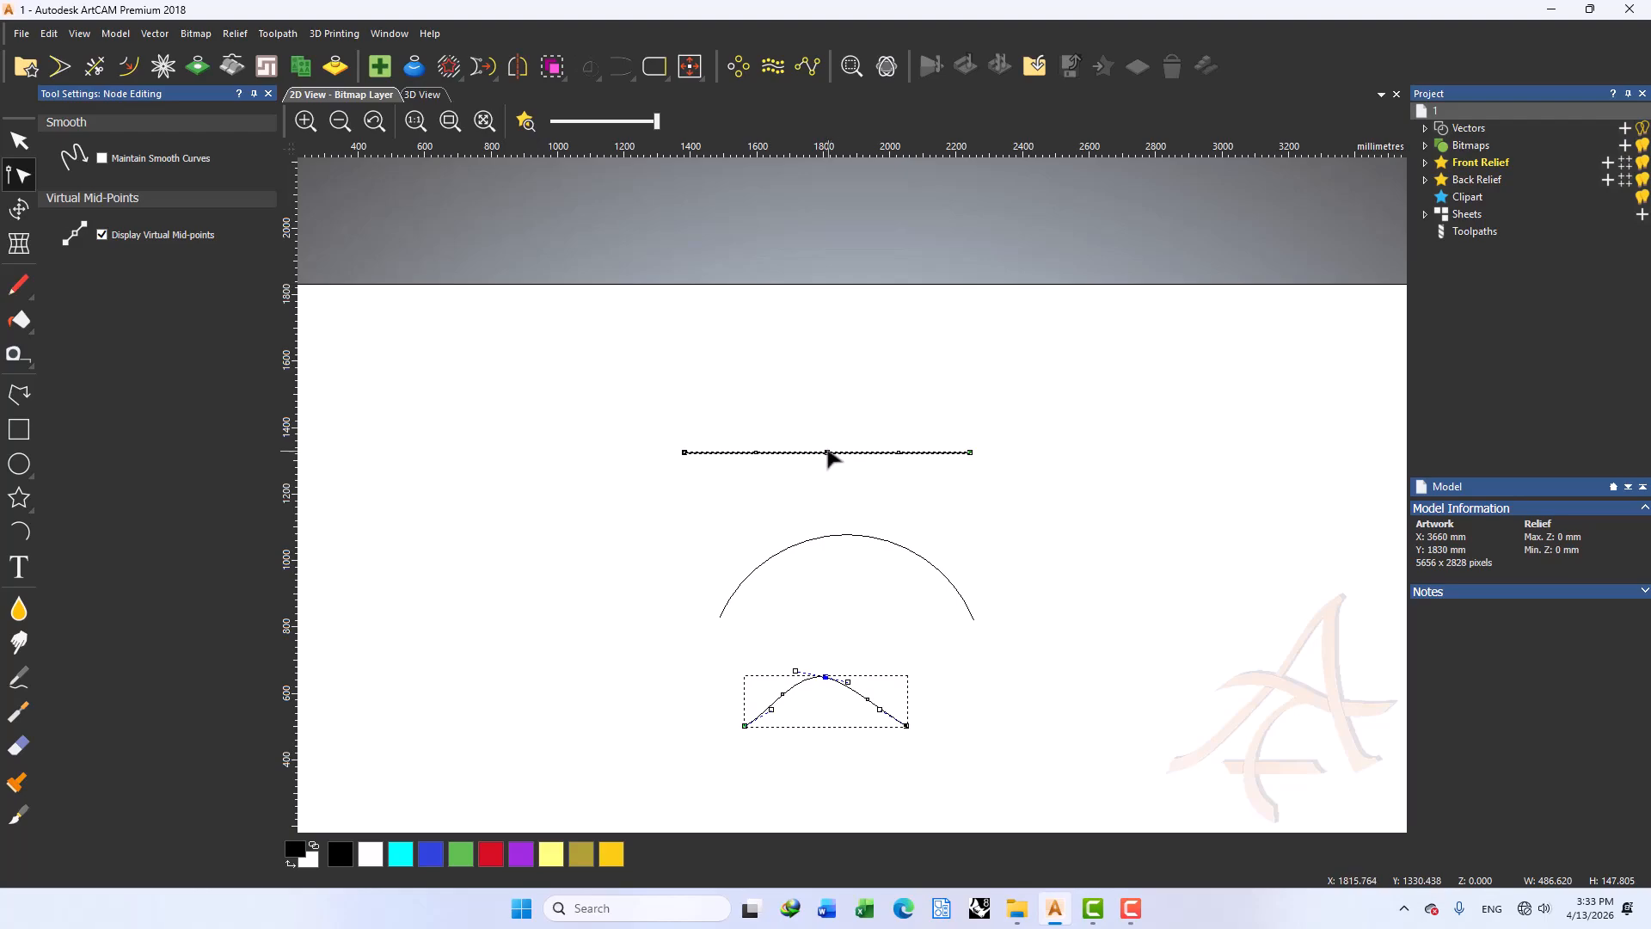
{"action": "left_click", "coordinate": [828, 457]}
{"action": "left_click", "coordinate": [102, 235]}
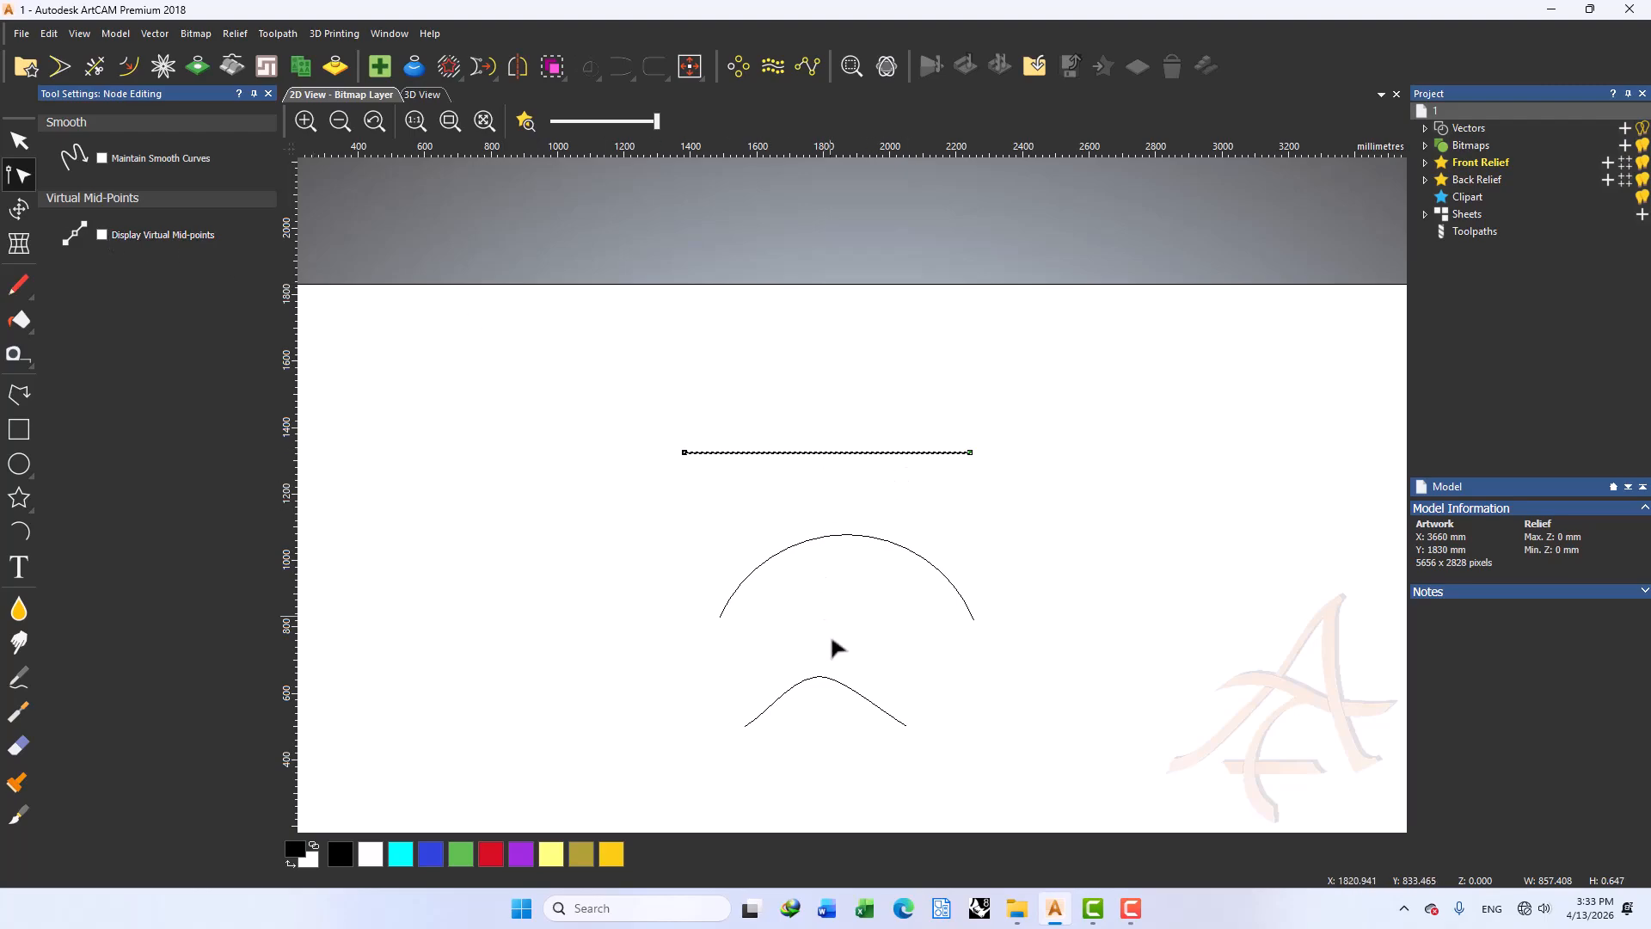
Lengthen the straight line to about 946 mm by moving its end node outward, and leave node editing with nothing selected
{"action": "left_click_drag", "start_coordinate": [969, 388], "coordinate": [899, 482]}
{"action": "left_click", "coordinate": [985, 423]}
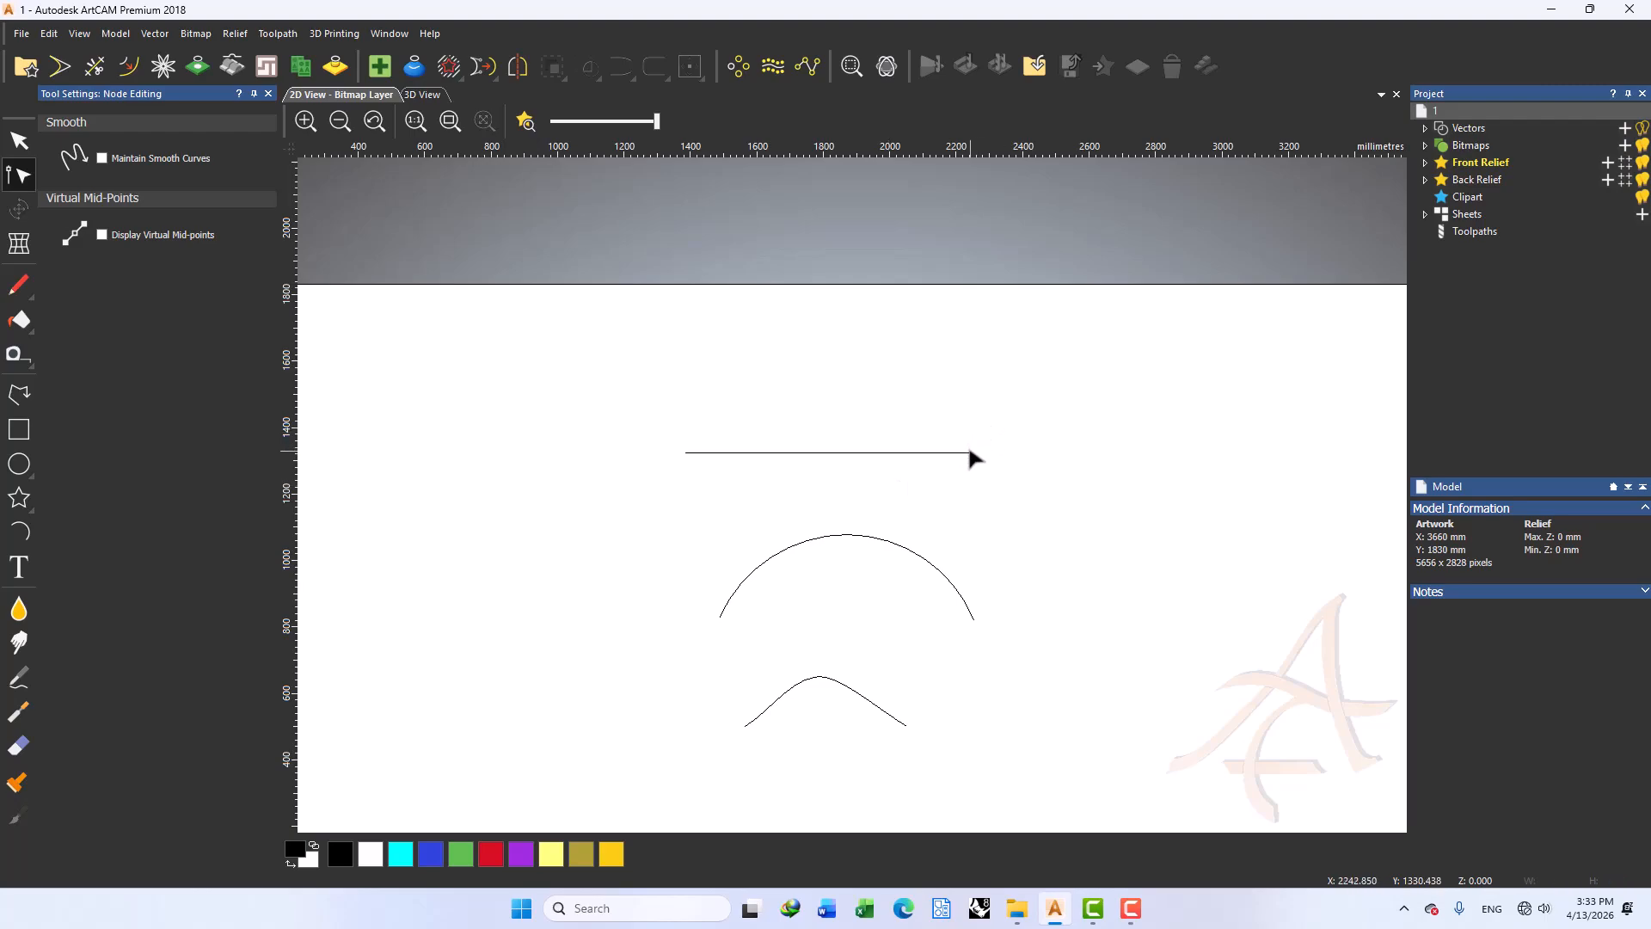
{"action": "left_click", "coordinate": [970, 453]}
{"action": "mouse_move", "coordinate": [975, 454]}
{"action": "left_mouse_down"}
{"action": "mouse_move", "coordinate": [911, 358]}
{"action": "mouse_move", "coordinate": [1000, 454]}
{"action": "left_mouse_up"}
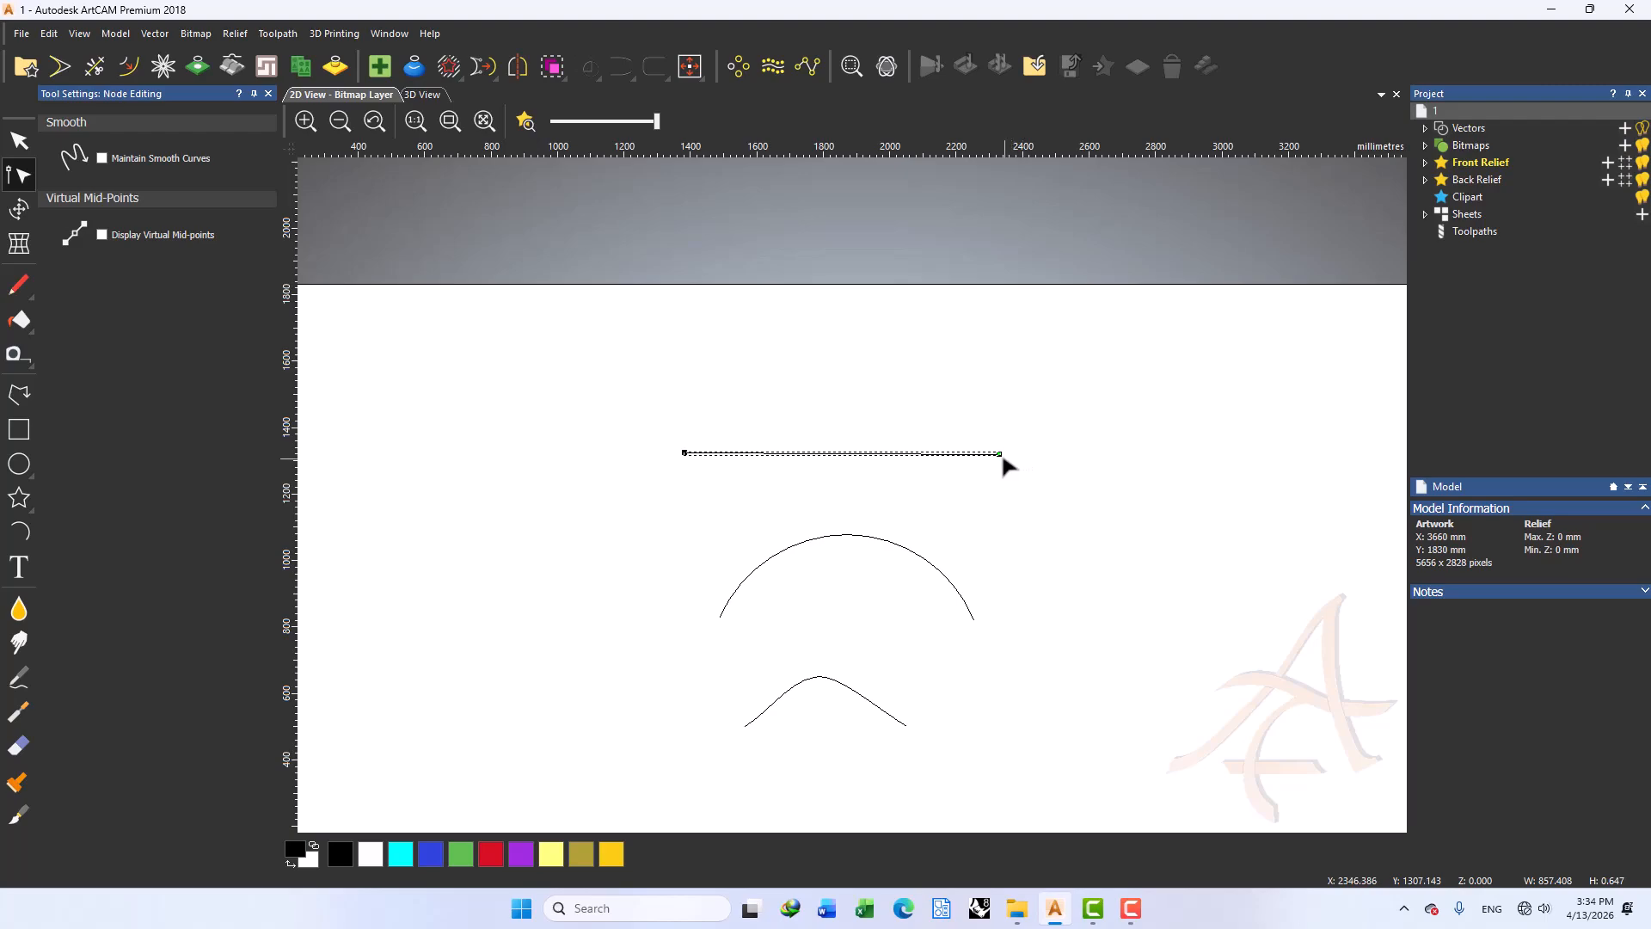
{"action": "left_click", "coordinate": [268, 94]}
{"action": "left_click", "coordinate": [757, 566]}
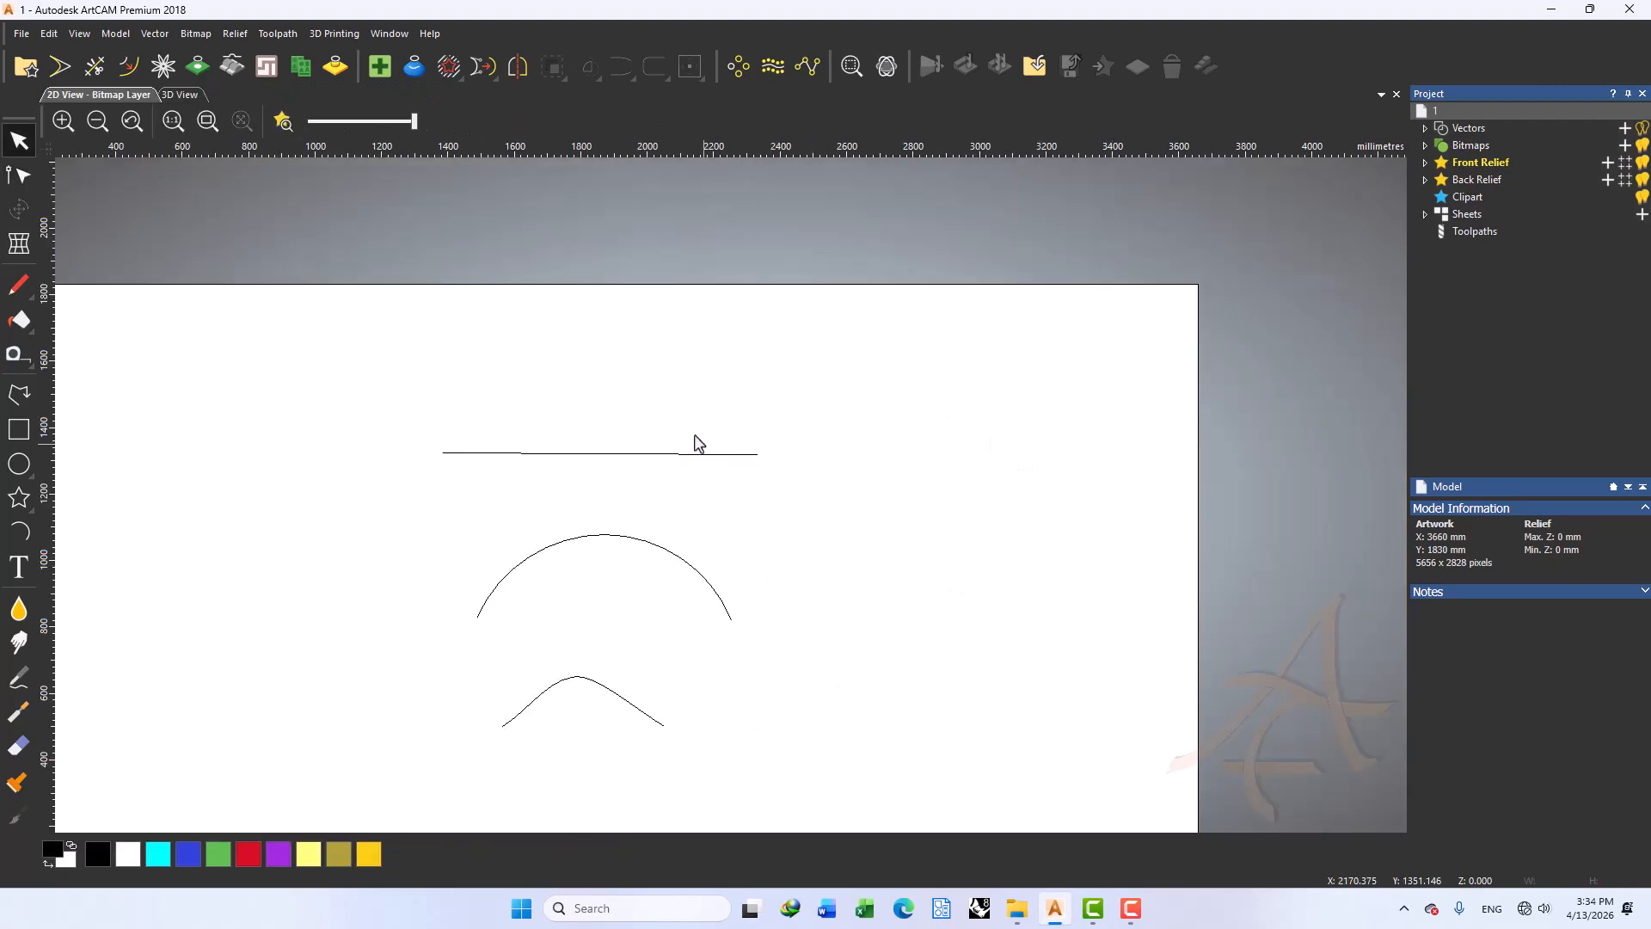
{"action": "left_click_drag", "start_coordinate": [680, 411], "coordinate": [503, 731]}
{"action": "left_click", "coordinate": [782, 542]}
{"action": "scroll", "coordinate": [653, 515], "scroll_direction": "down", "scroll_amount": 3}
{"action": "scroll", "coordinate": [707, 534], "scroll_direction": "up", "scroll_amount": 3}
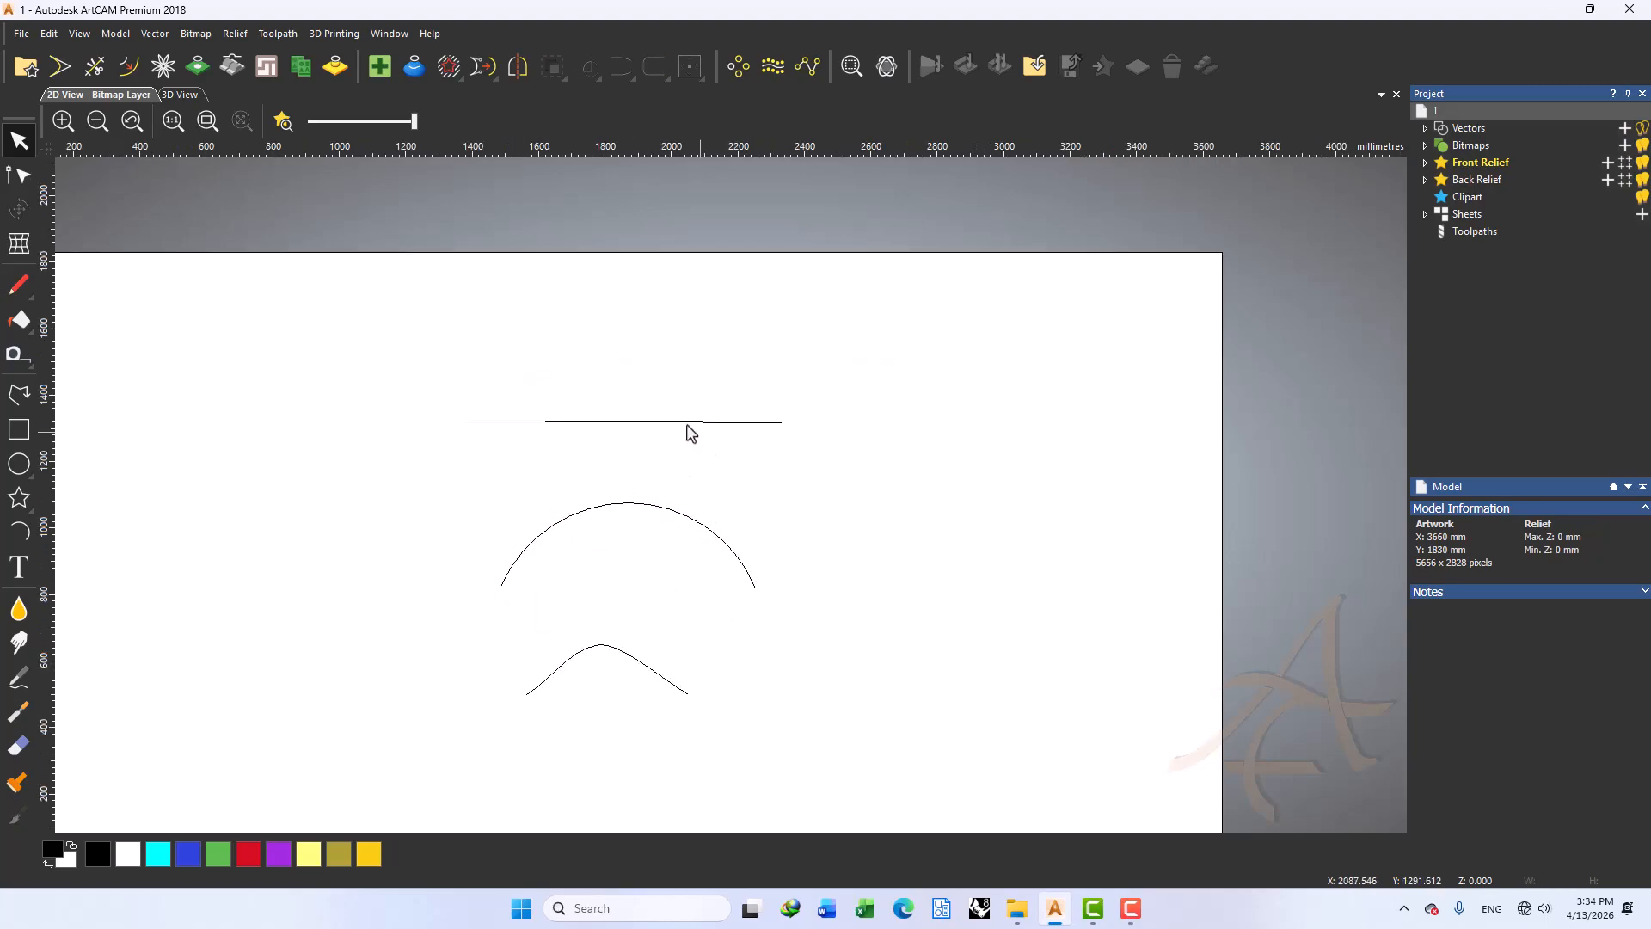
{"action": "left_click", "coordinate": [652, 421]}
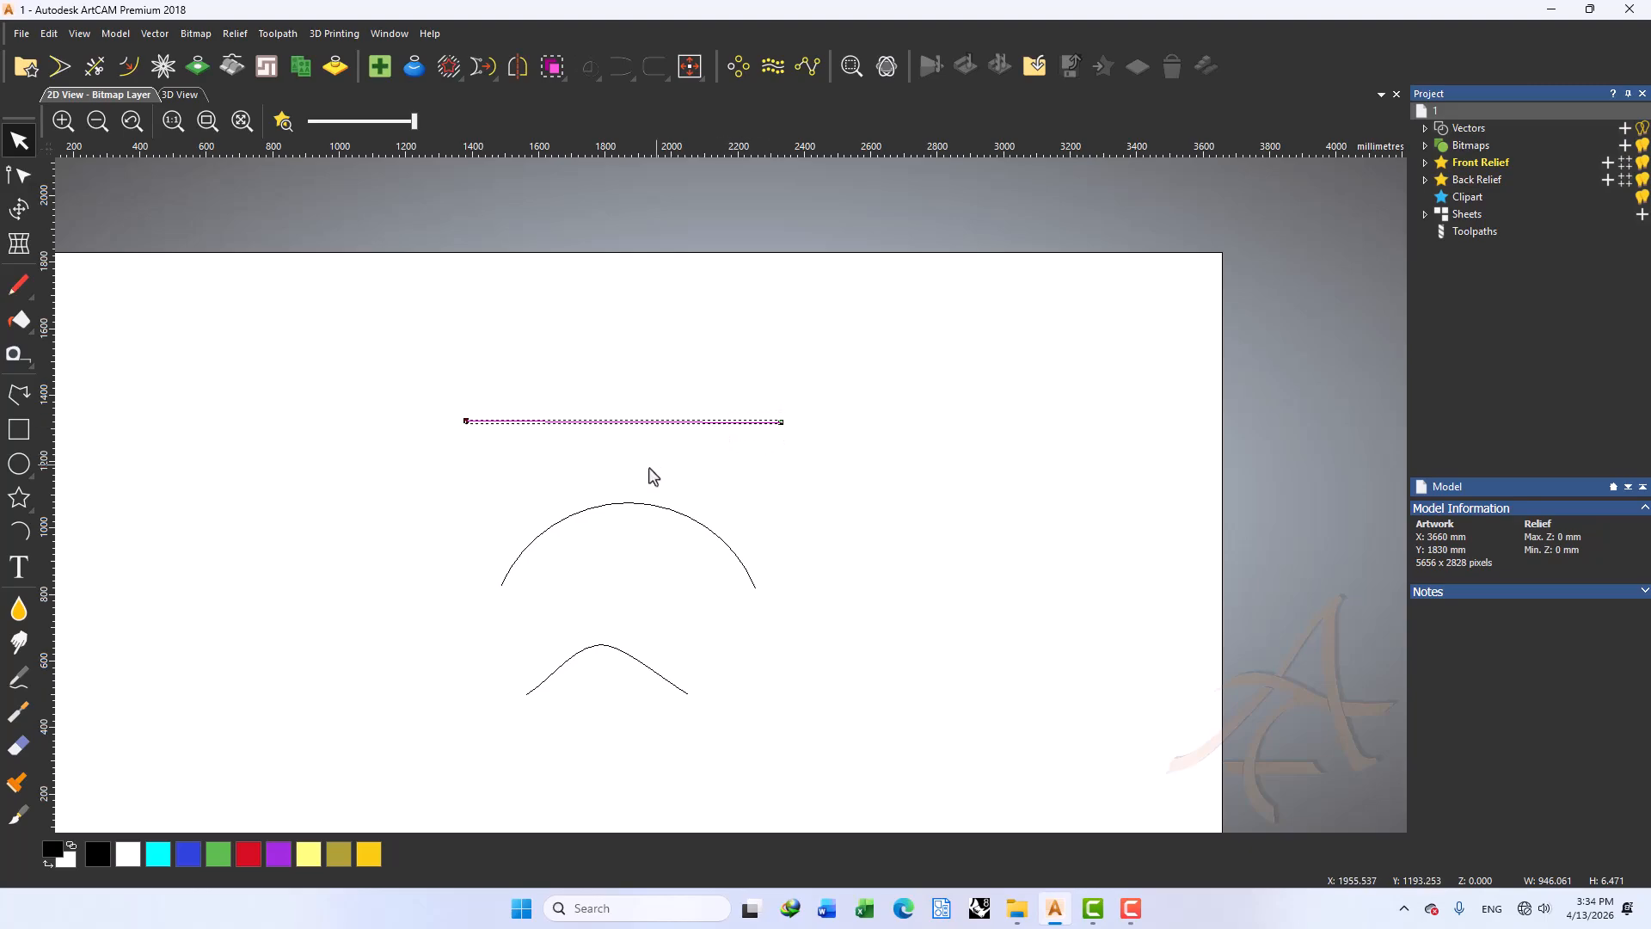
{"action": "left_click_drag", "start_coordinate": [653, 477], "coordinate": [618, 713]}
{"action": "left_click_drag", "start_coordinate": [679, 374], "coordinate": [633, 435]}
{"action": "right_click", "coordinate": [632, 420]}
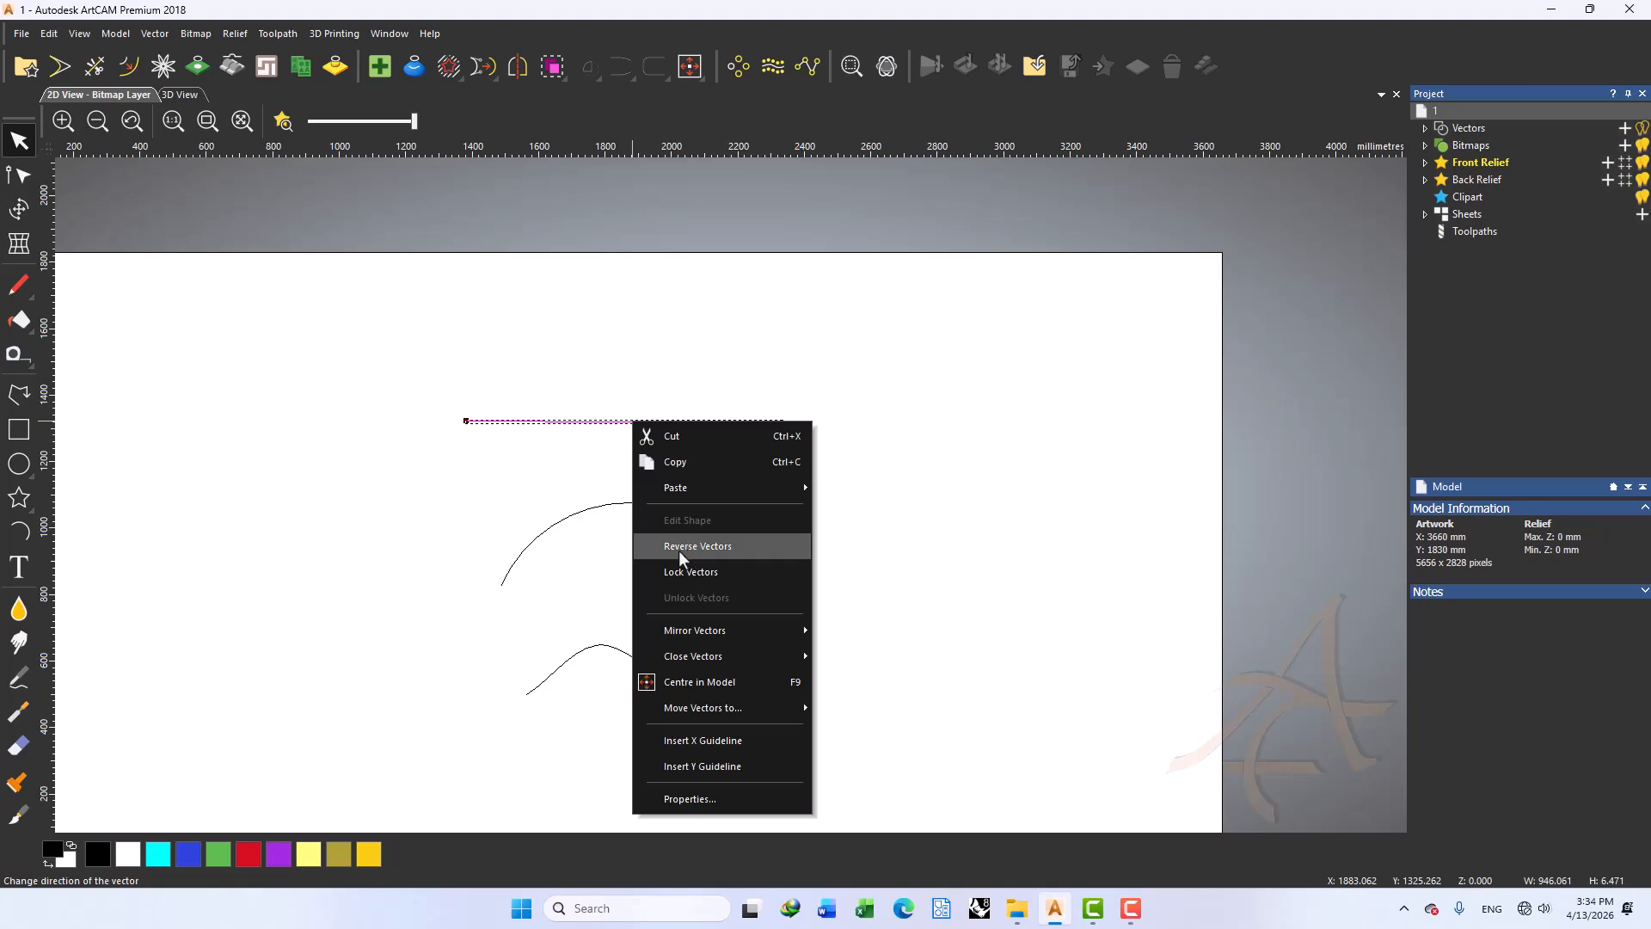
{"action": "left_click", "coordinate": [530, 461]}
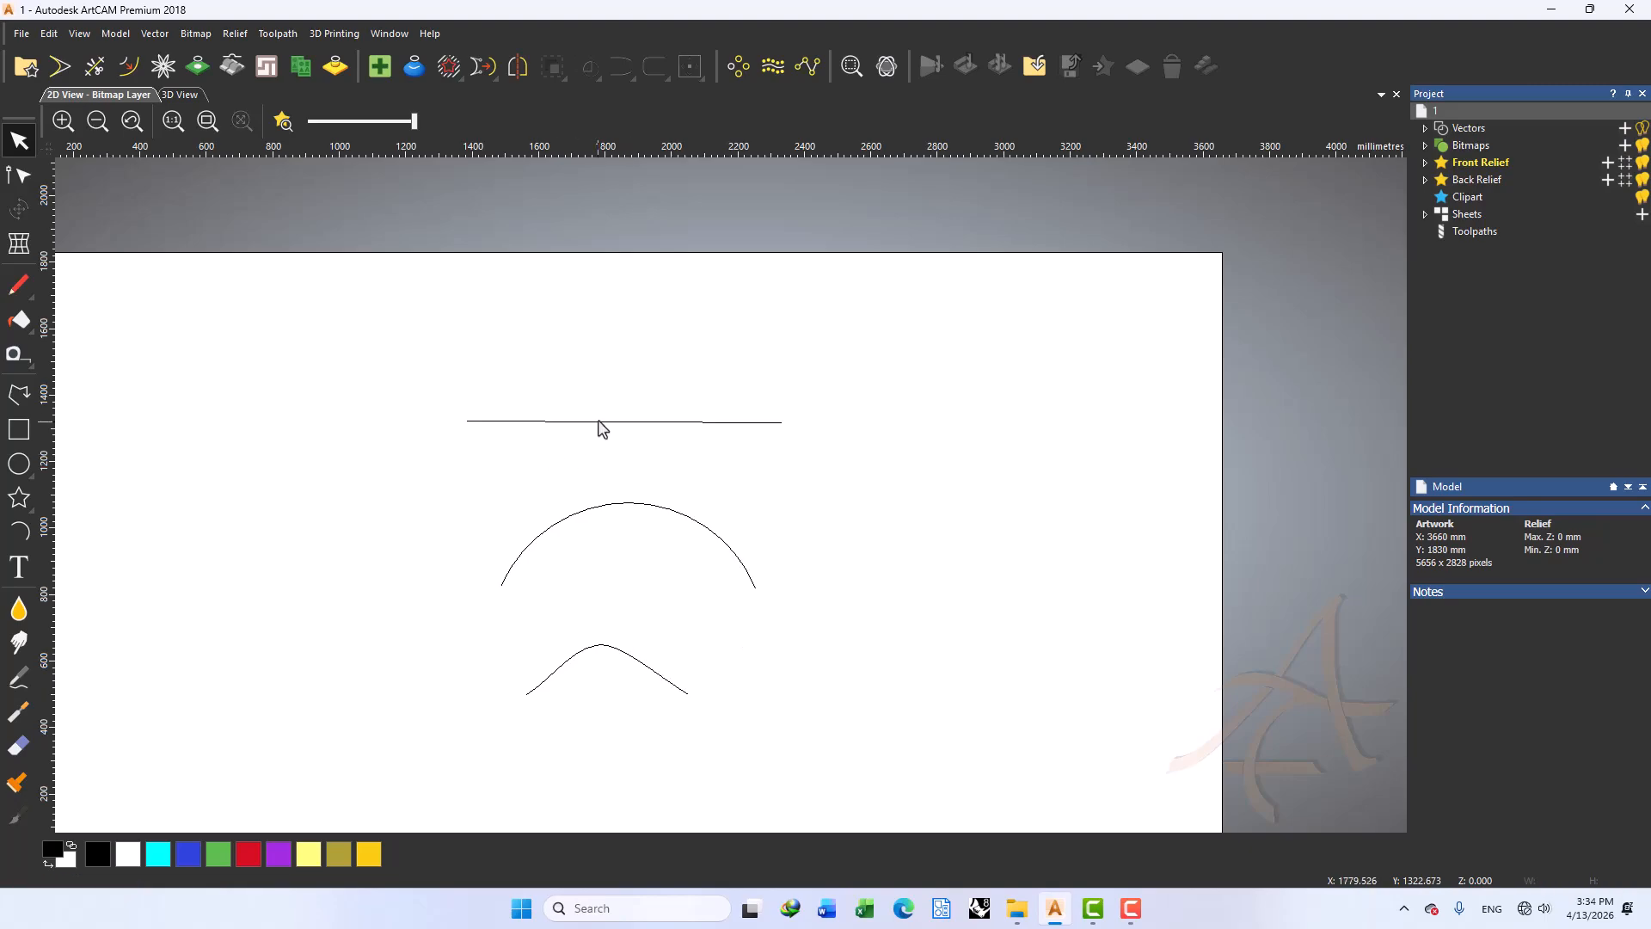
Reverse the vector direction of the straight line so its start and end nodes swap
{"action": "left_click", "coordinate": [601, 423]}
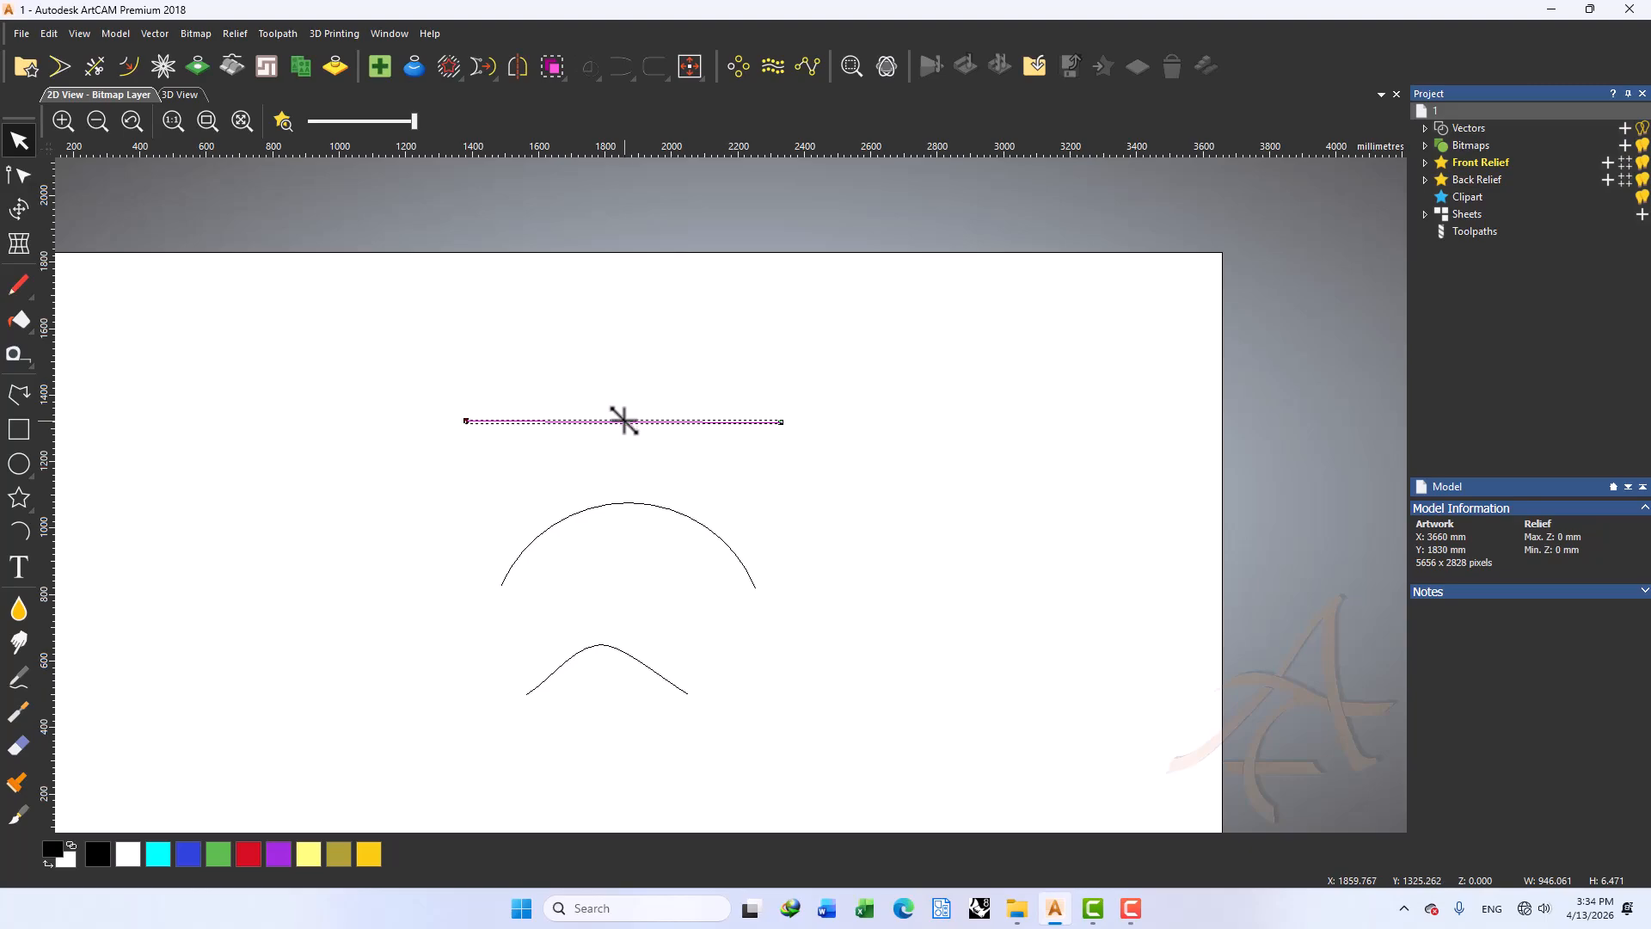
{"action": "right_click", "coordinate": [583, 422]}
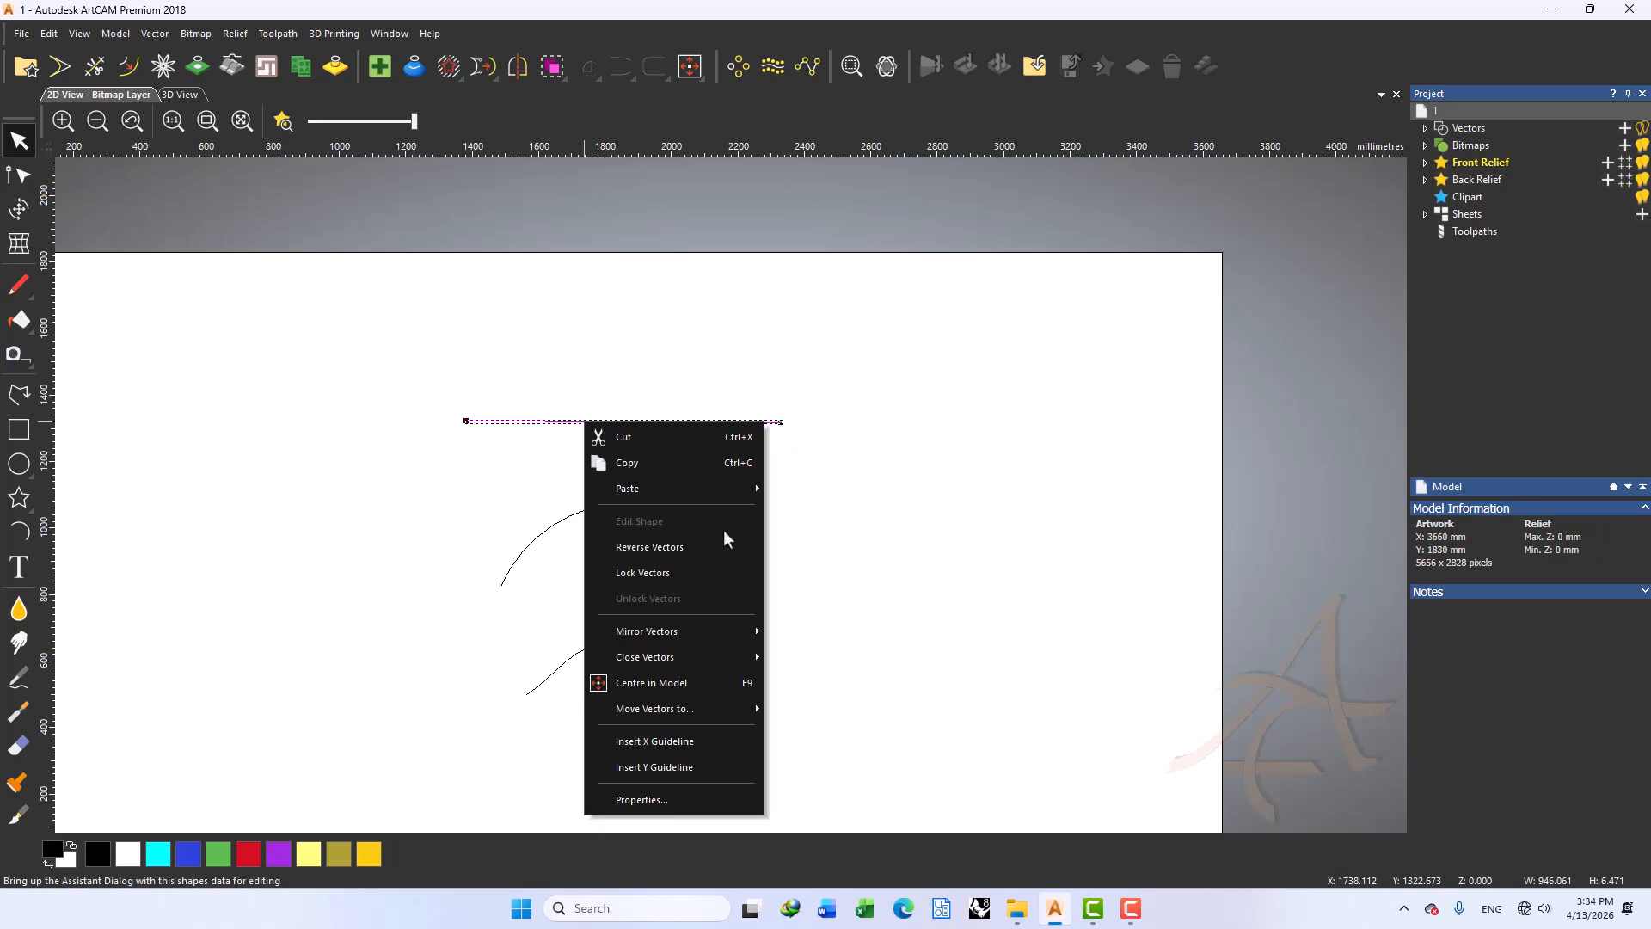
{"action": "left_click", "coordinate": [638, 547]}
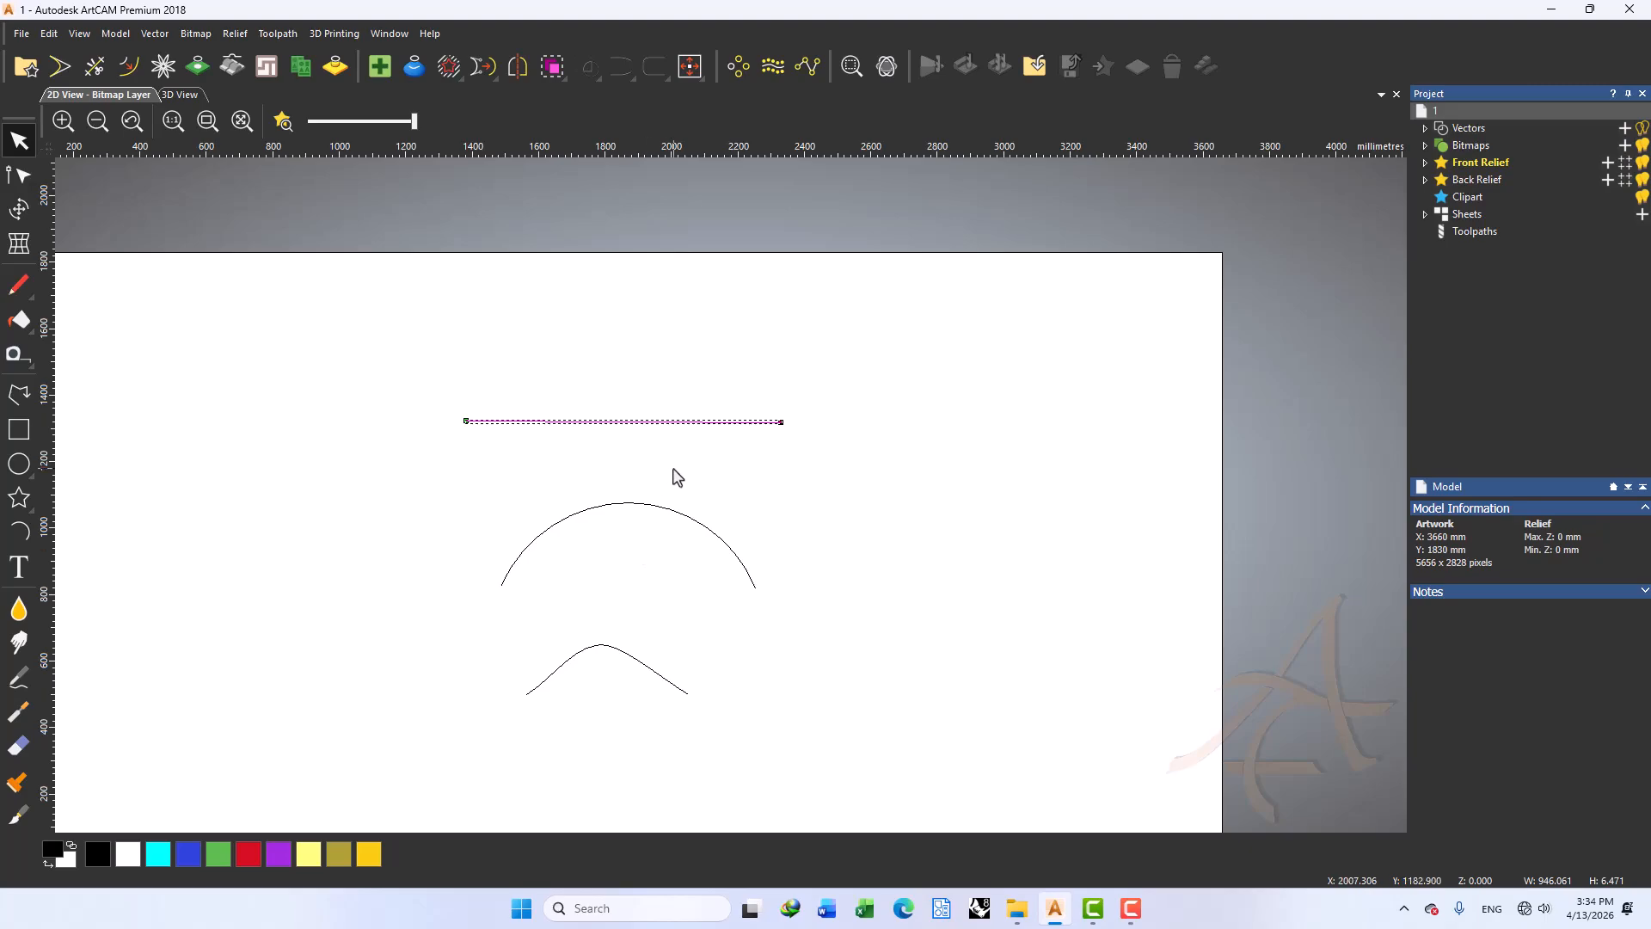
Reverse the direction of the middle arc vector
{"action": "left_click", "coordinate": [549, 453]}
{"action": "left_click", "coordinate": [497, 422]}
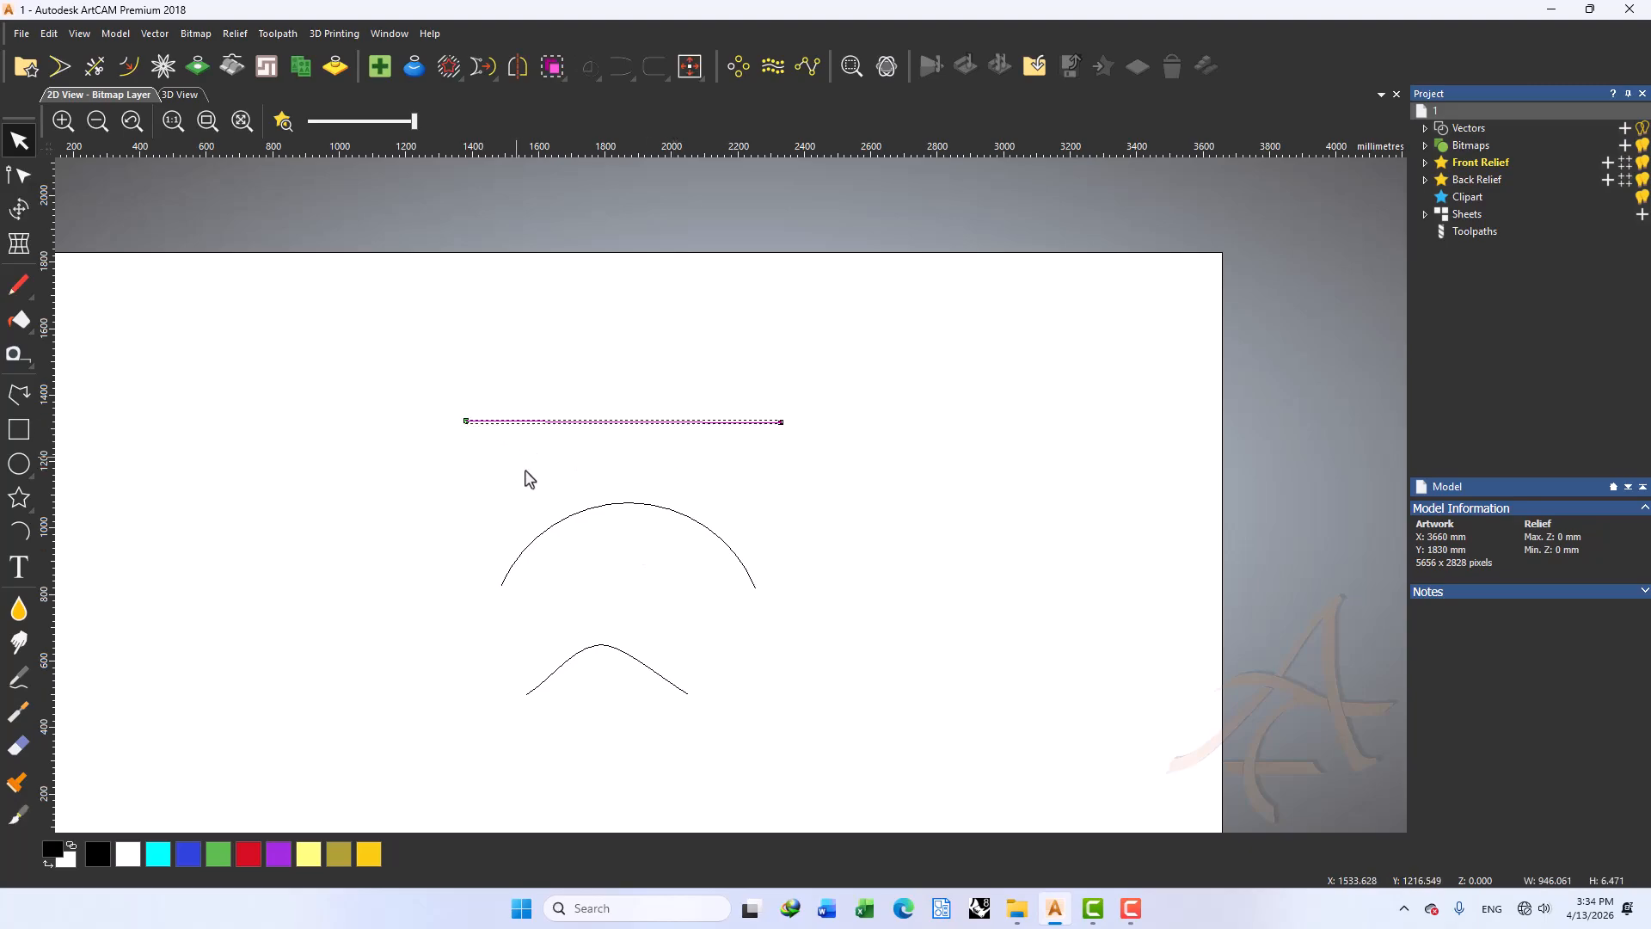
{"action": "left_click", "coordinate": [564, 517]}
{"action": "left_click", "coordinate": [564, 519]}
{"action": "right_click", "coordinate": [561, 515]}
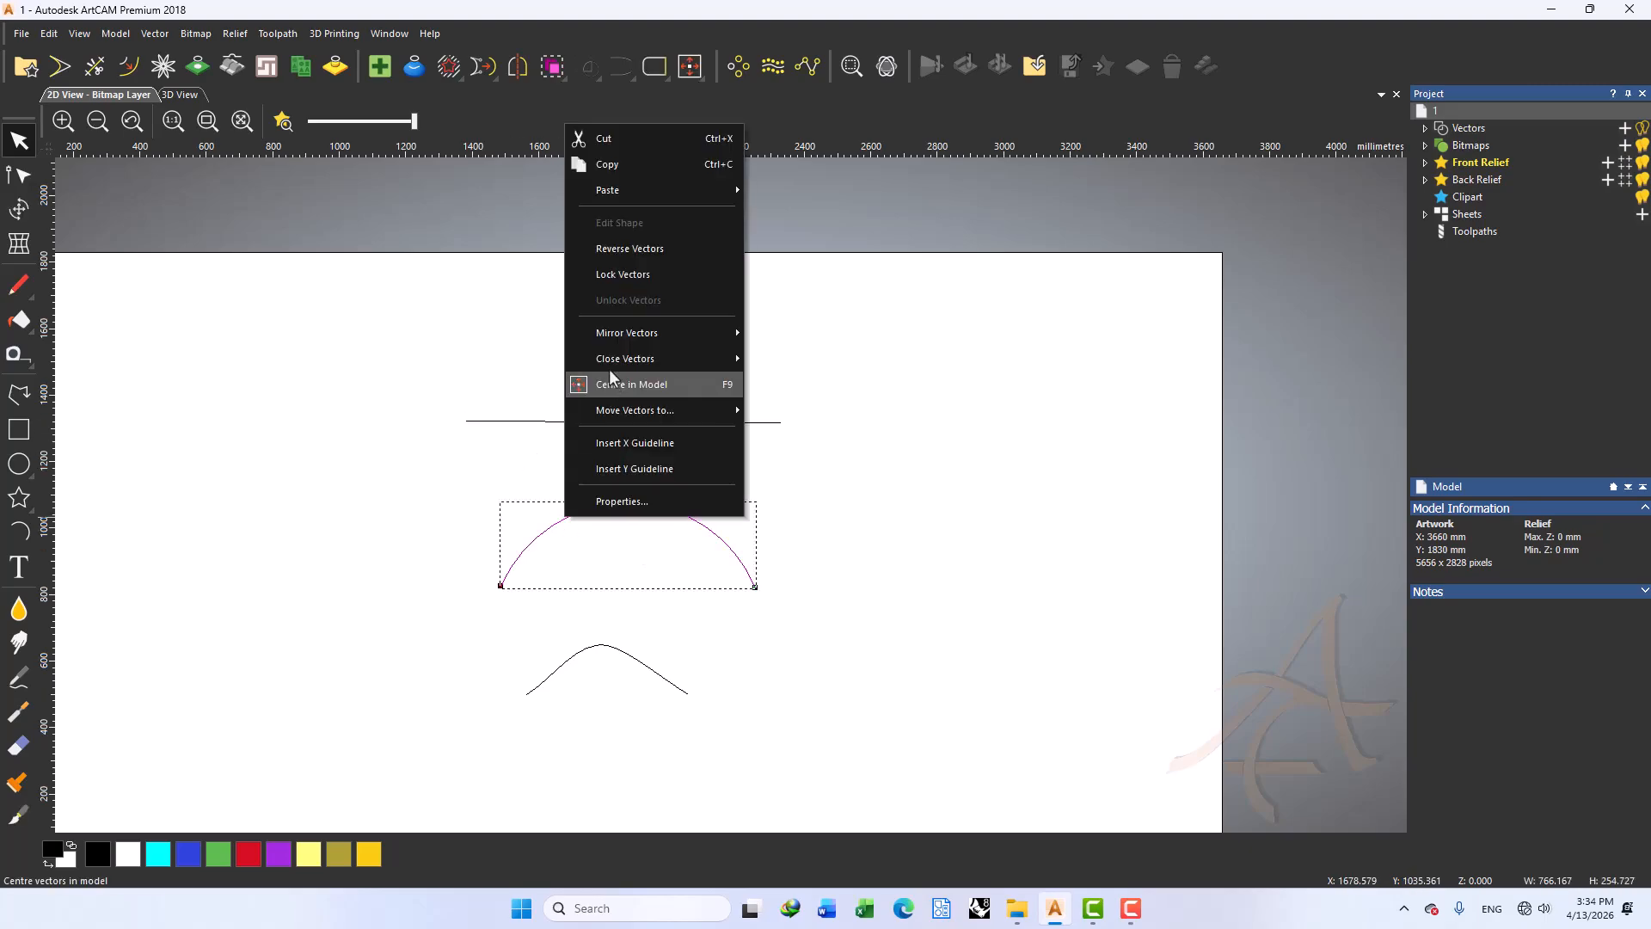
{"action": "left_click", "coordinate": [622, 254]}
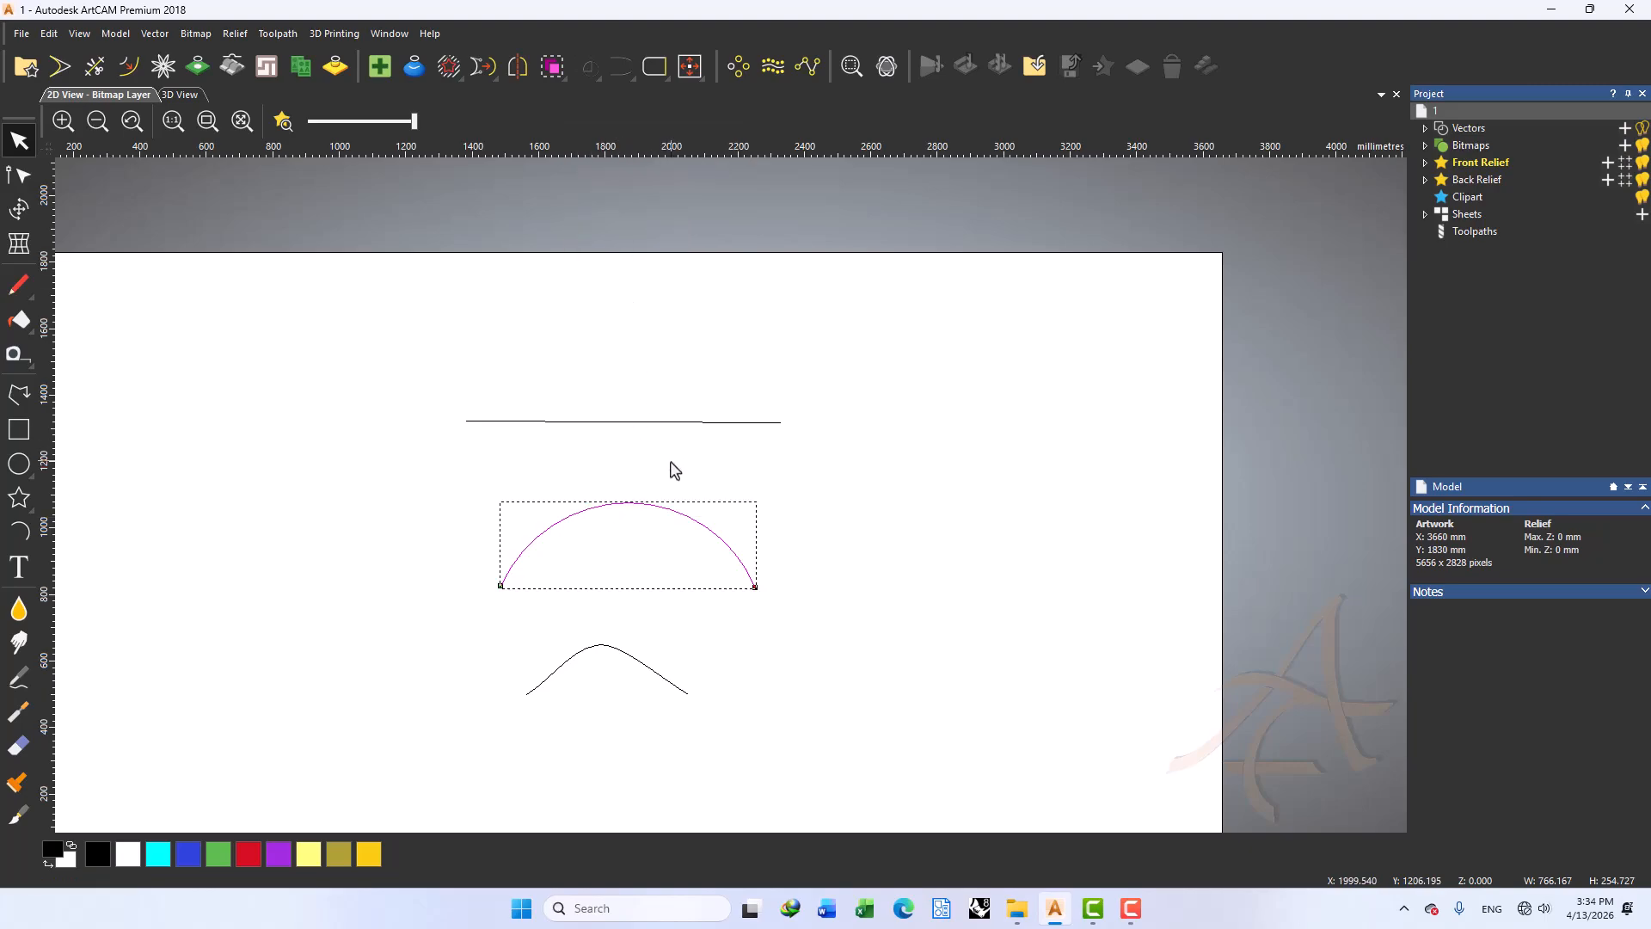
Open all three vectors for node editing and move the straight line's start node to its right end and back to its left end
{"action": "left_click_drag", "start_coordinate": [667, 396], "coordinate": [606, 692]}
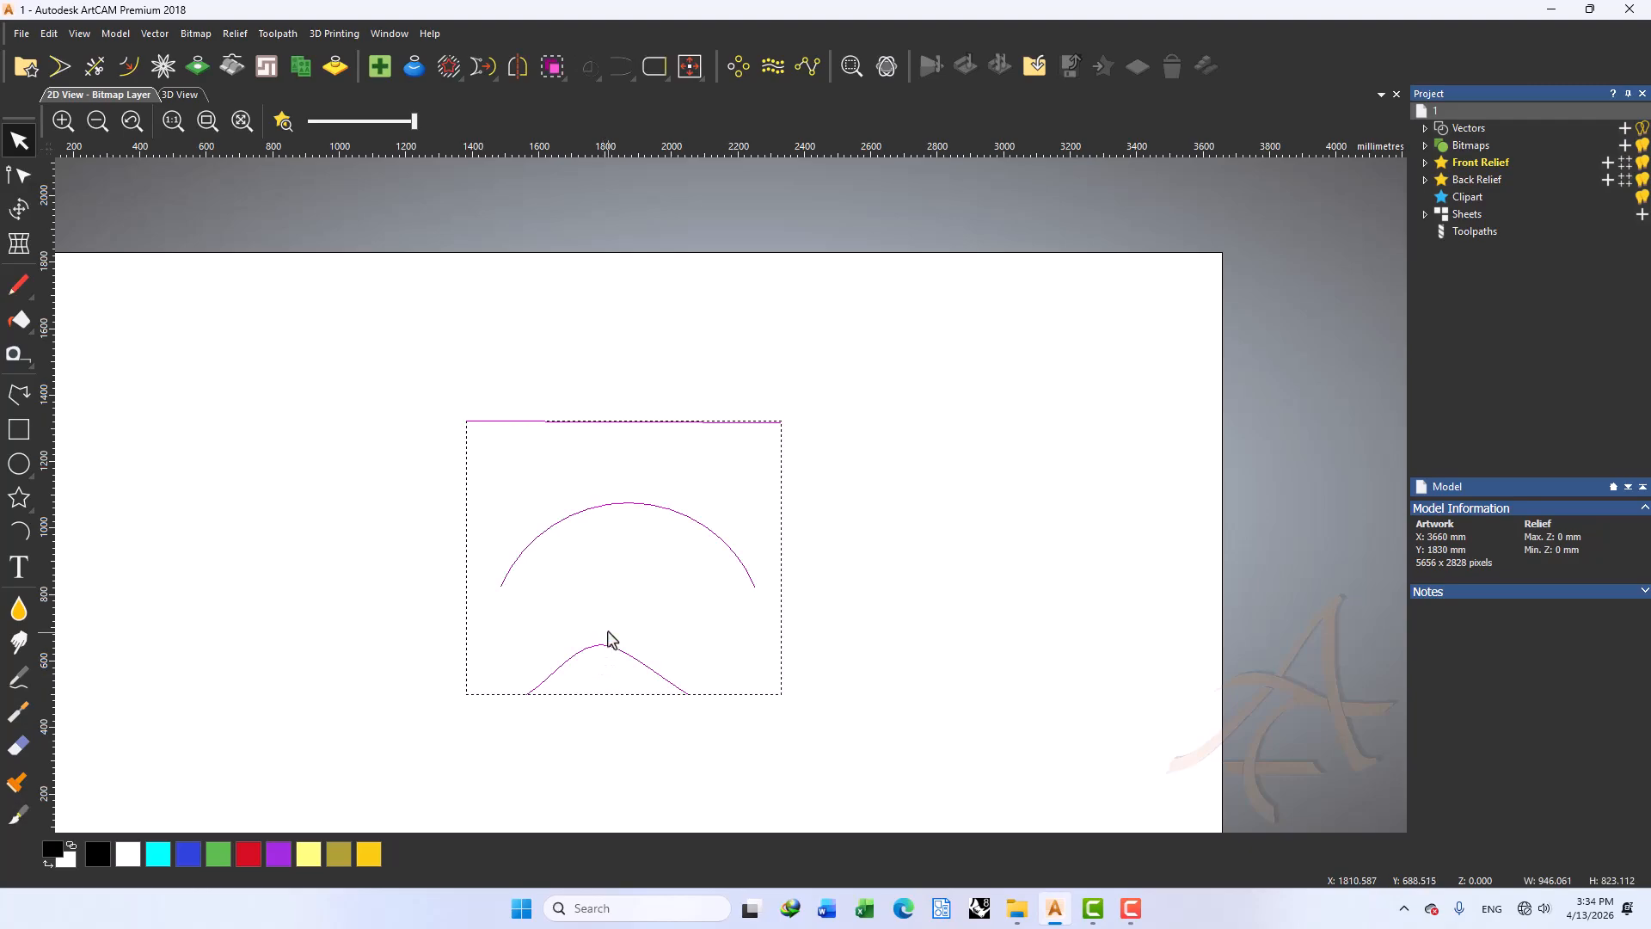
{"action": "key", "text": "n"}
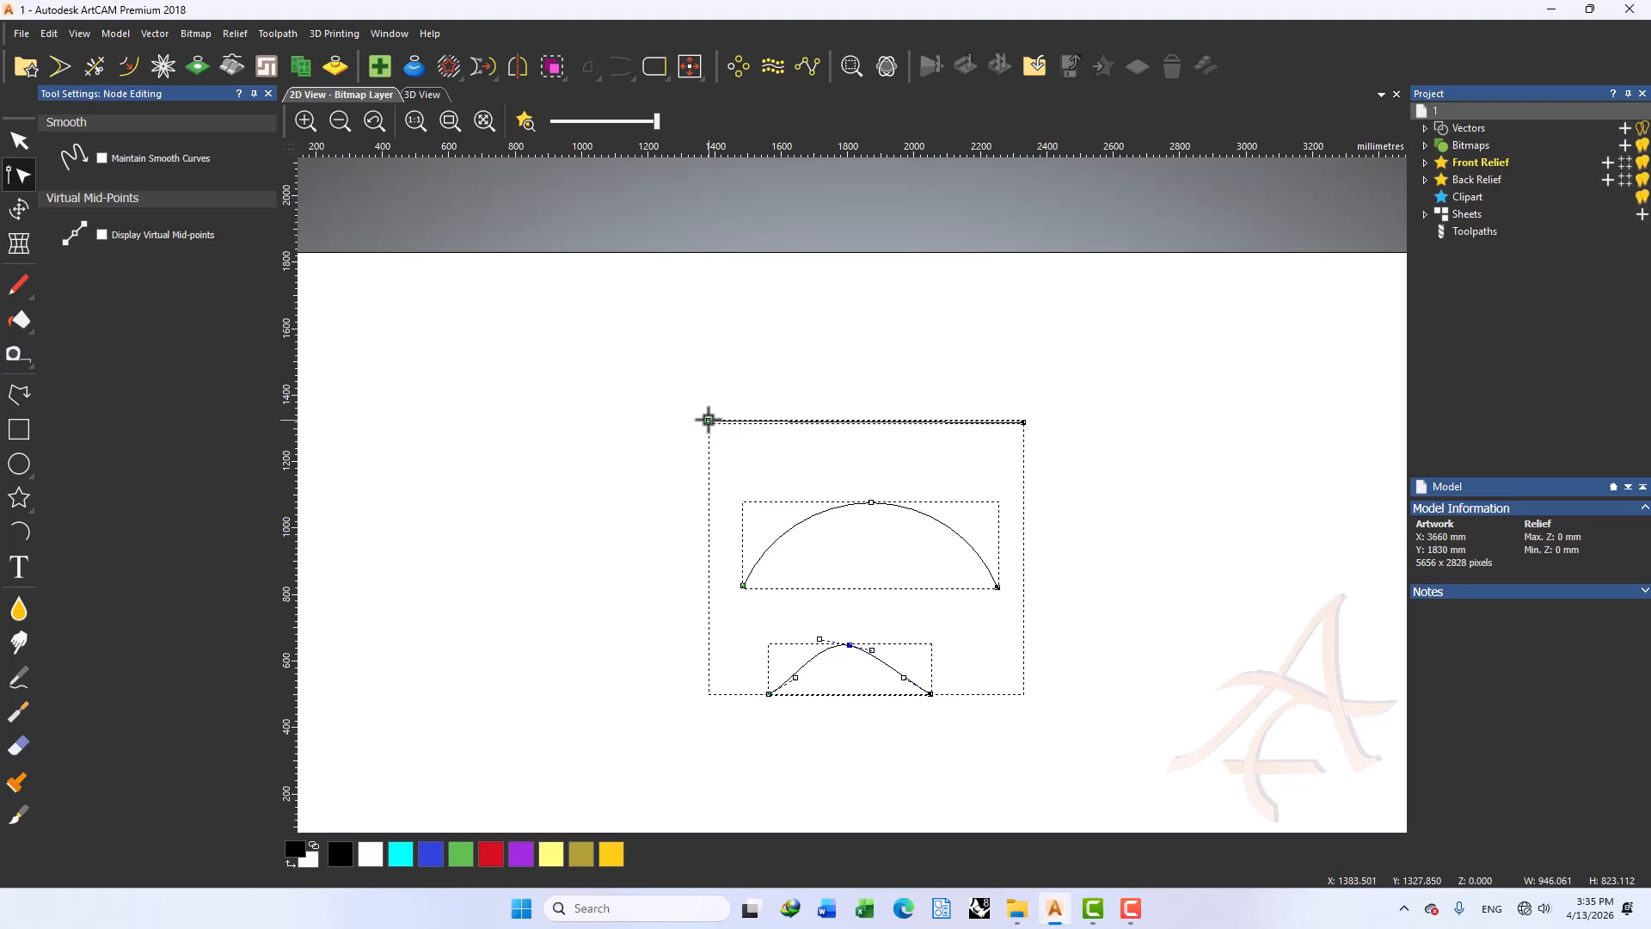
{"action": "right_click", "coordinate": [1023, 422]}
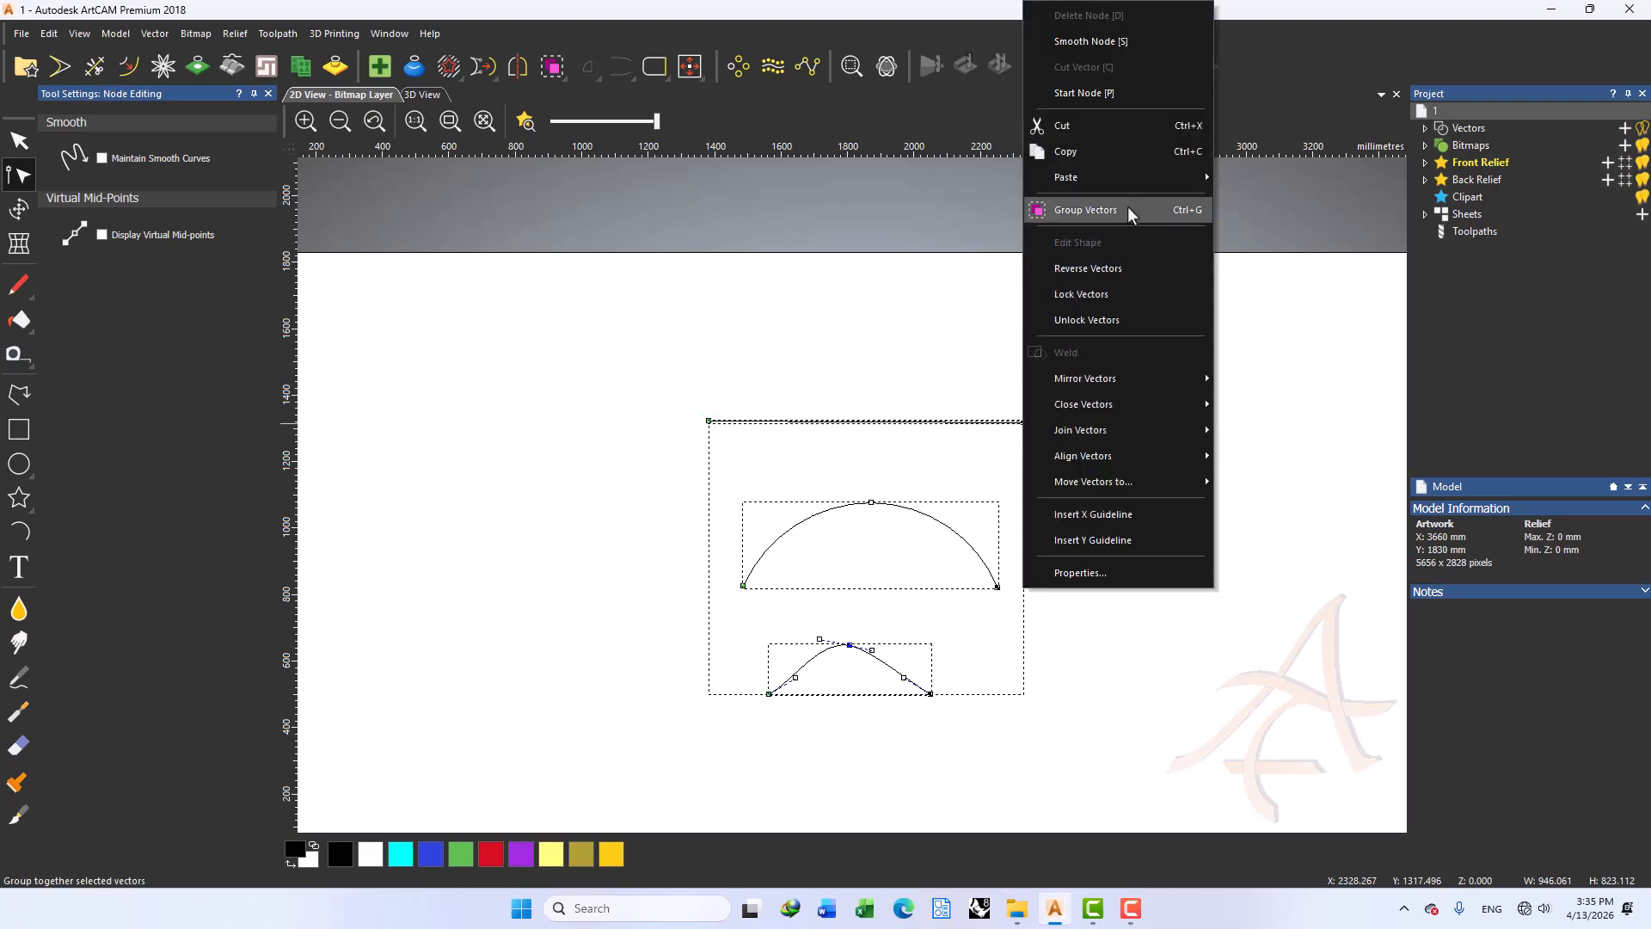
{"action": "left_click", "coordinate": [1089, 93]}
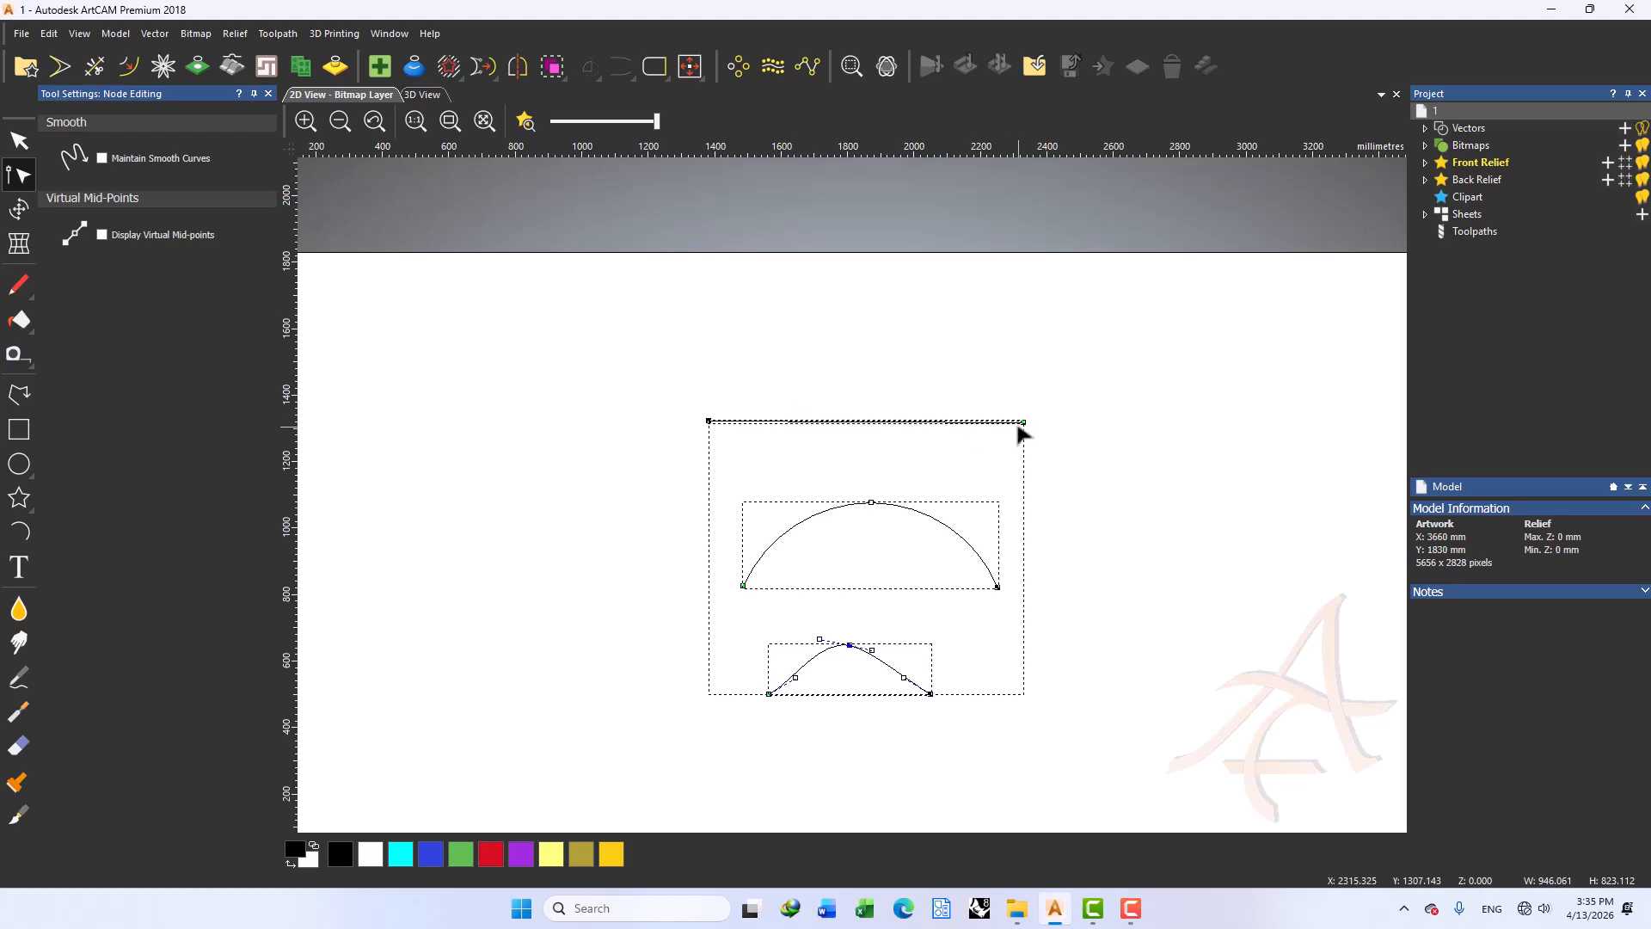
{"action": "right_click", "coordinate": [709, 420]}
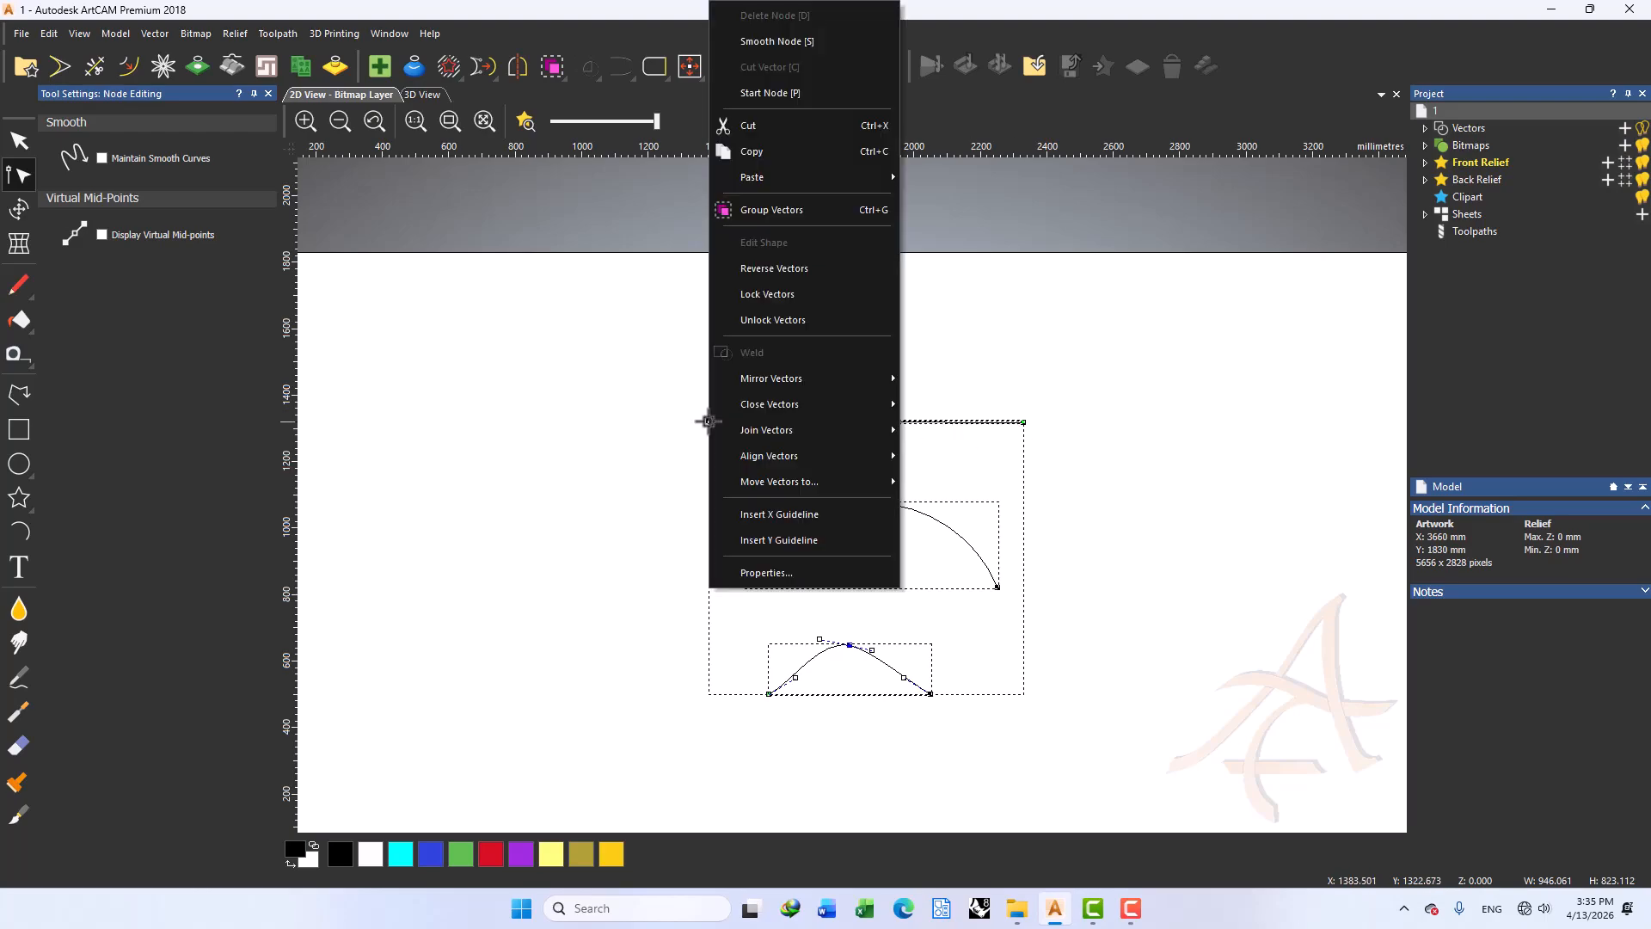
{"action": "left_click", "coordinate": [778, 91]}
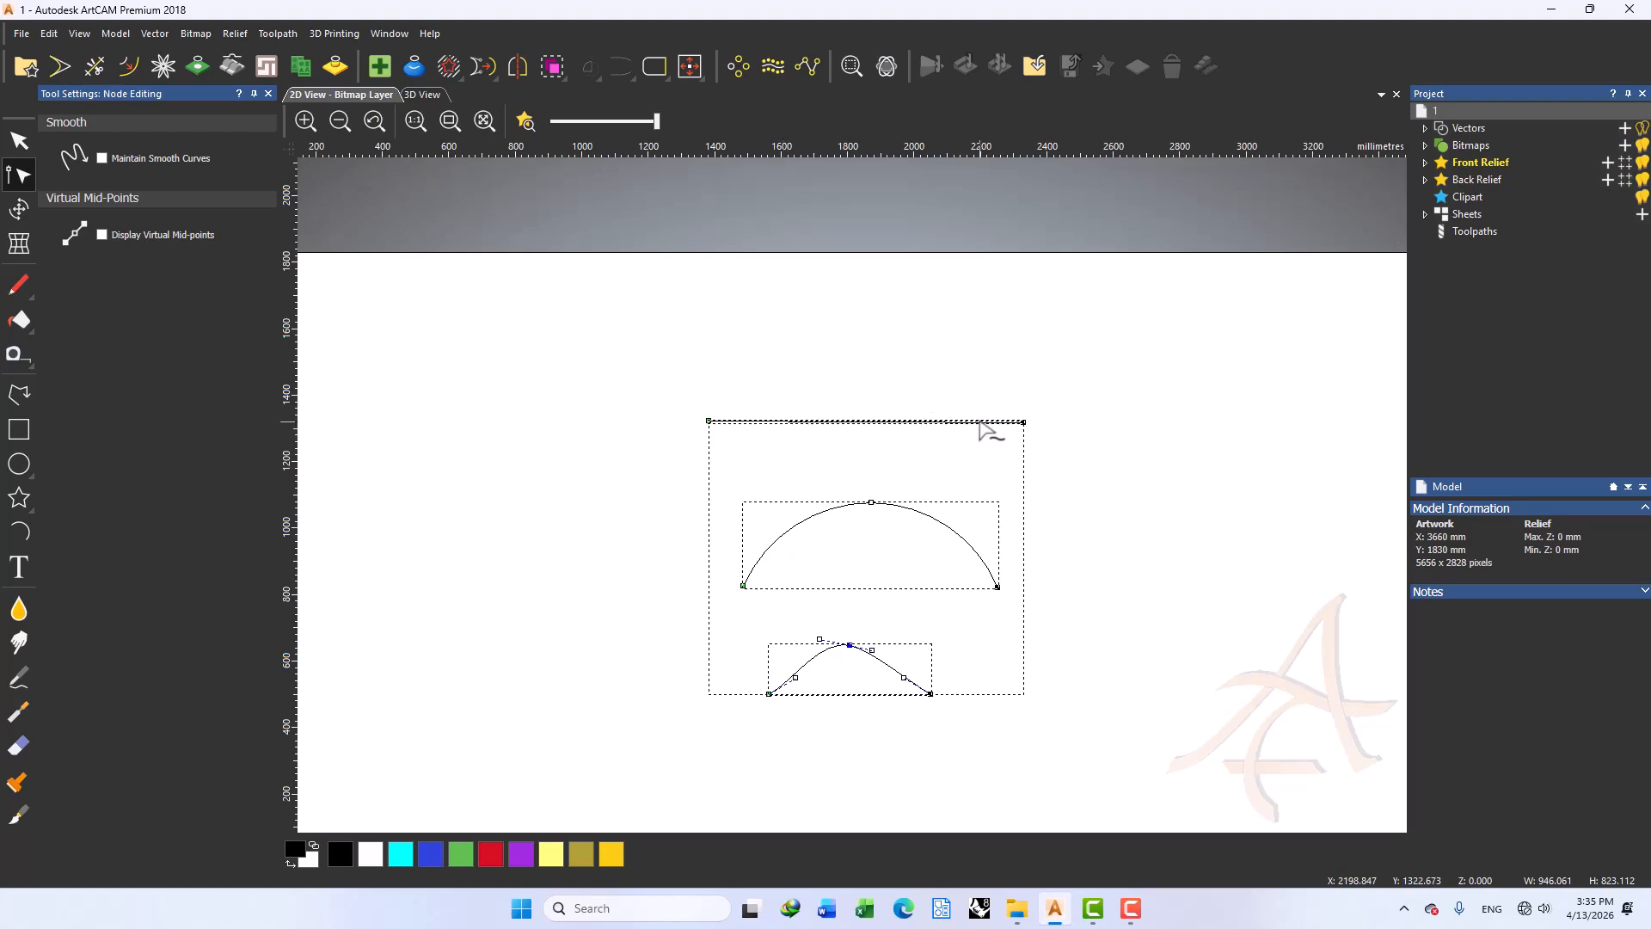
Examine the start and end nodes of the straight line, the arc and the bottom curve, one vector at a time
{"action": "right_click", "coordinate": [1023, 422]}
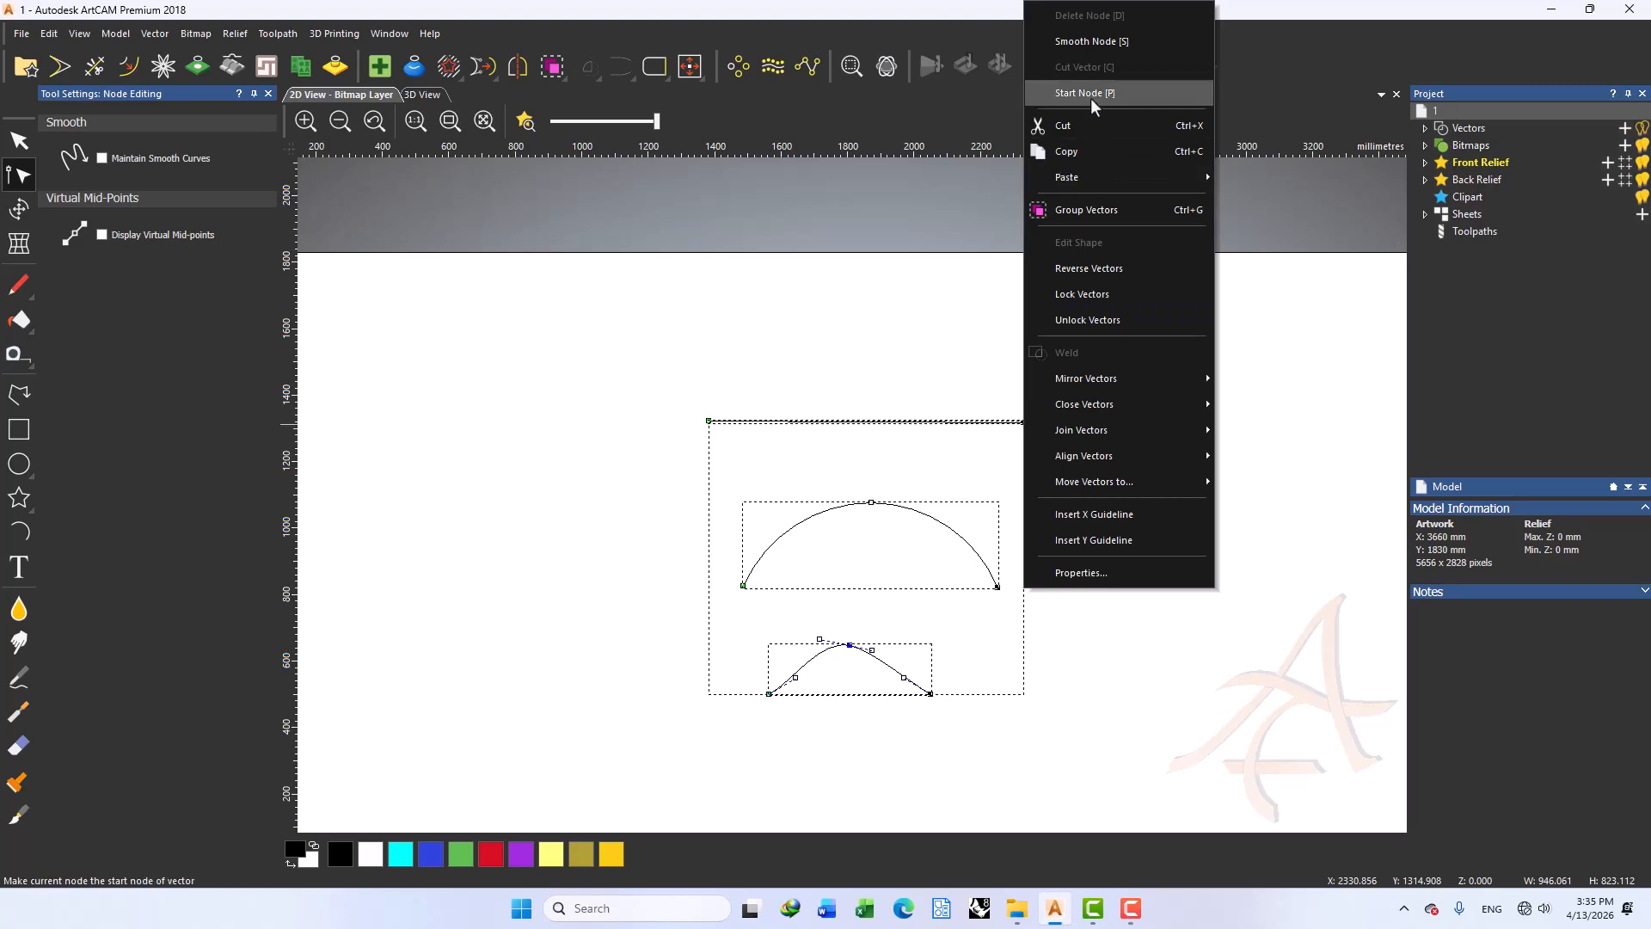
{"action": "left_click", "coordinate": [885, 392]}
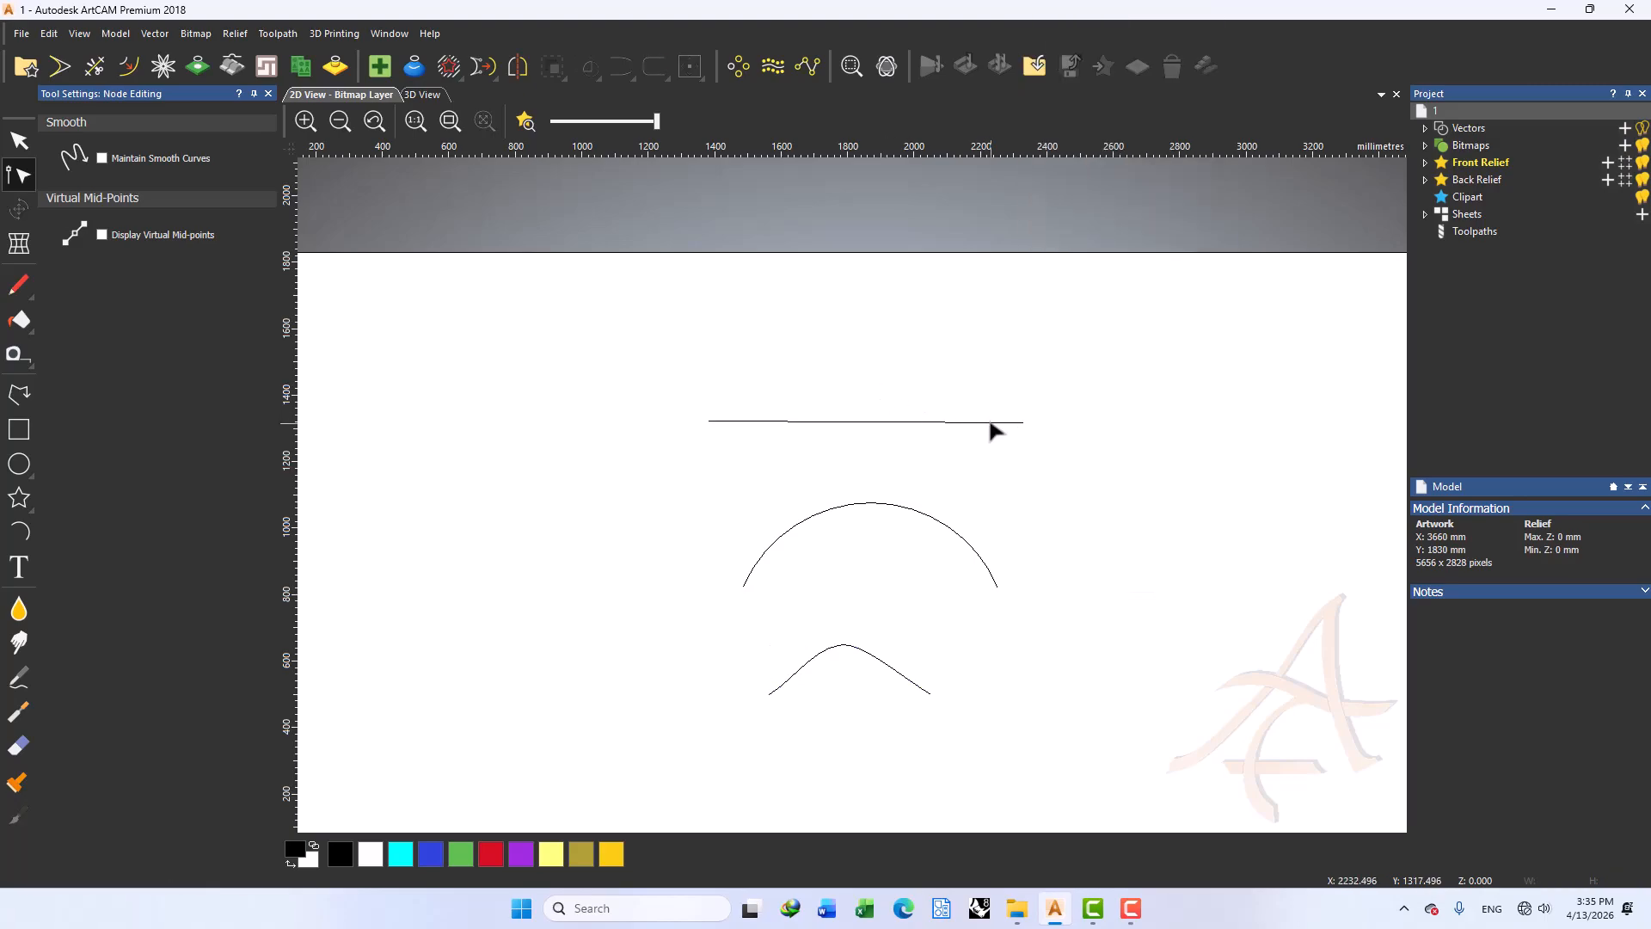
{"action": "left_click", "coordinate": [1024, 422]}
{"action": "right_click", "coordinate": [1024, 422]}
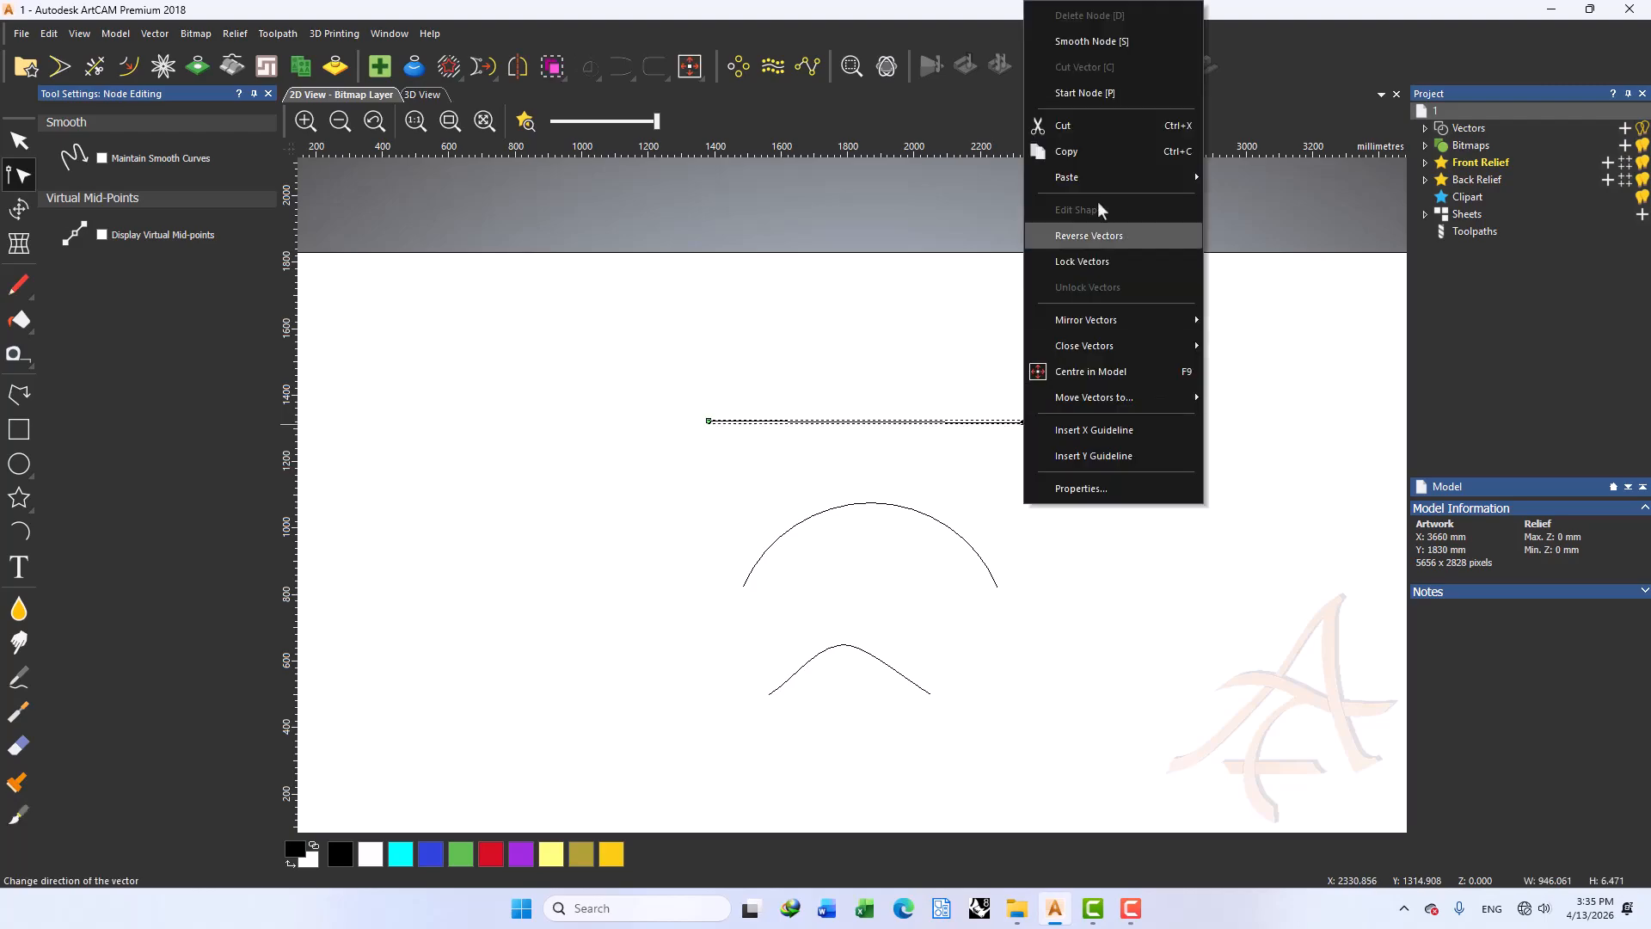
{"action": "left_click", "coordinate": [981, 318]}
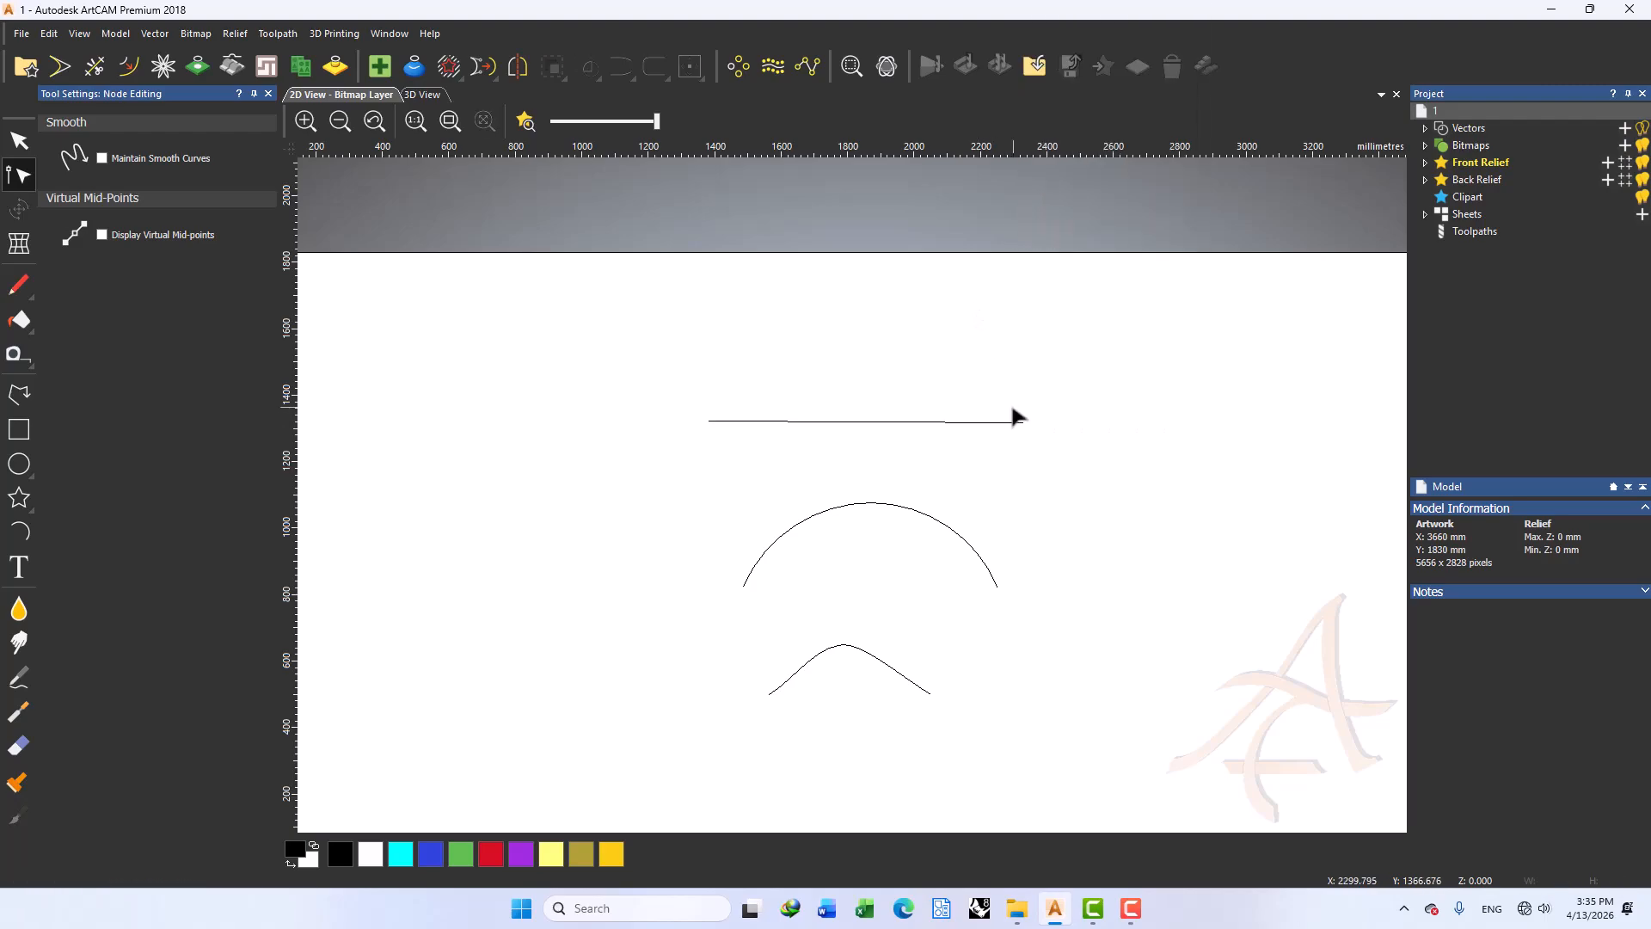
{"action": "left_click", "coordinate": [1021, 422]}
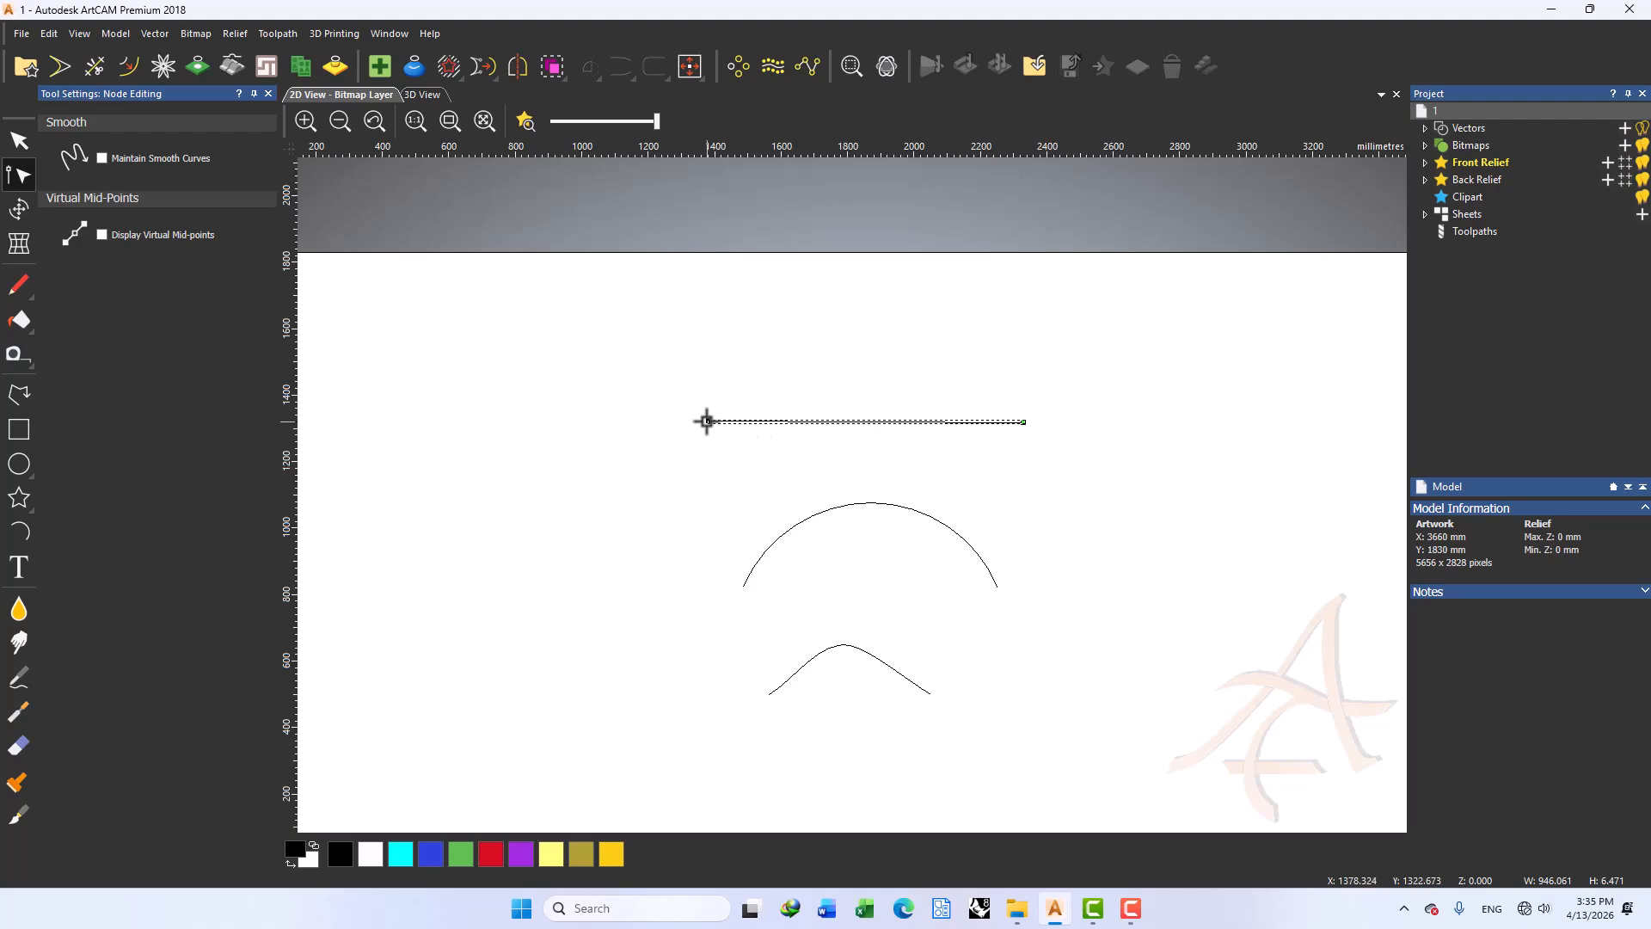
{"action": "left_click", "coordinate": [983, 559]}
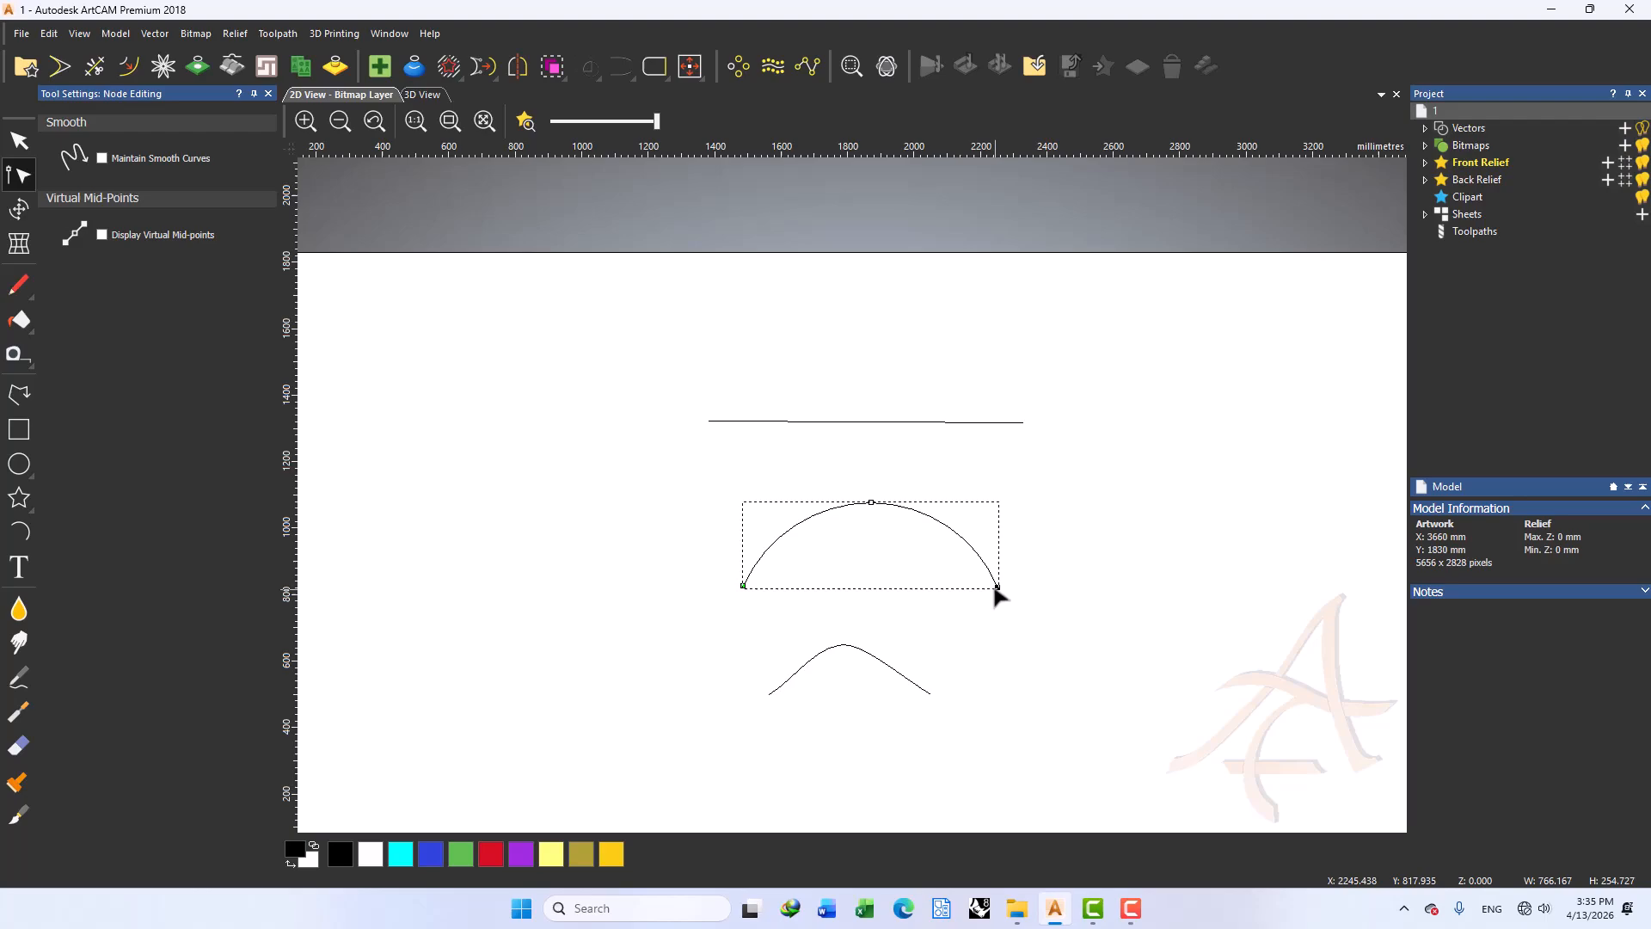
{"action": "left_click", "coordinate": [743, 586]}
{"action": "left_click", "coordinate": [858, 652]}
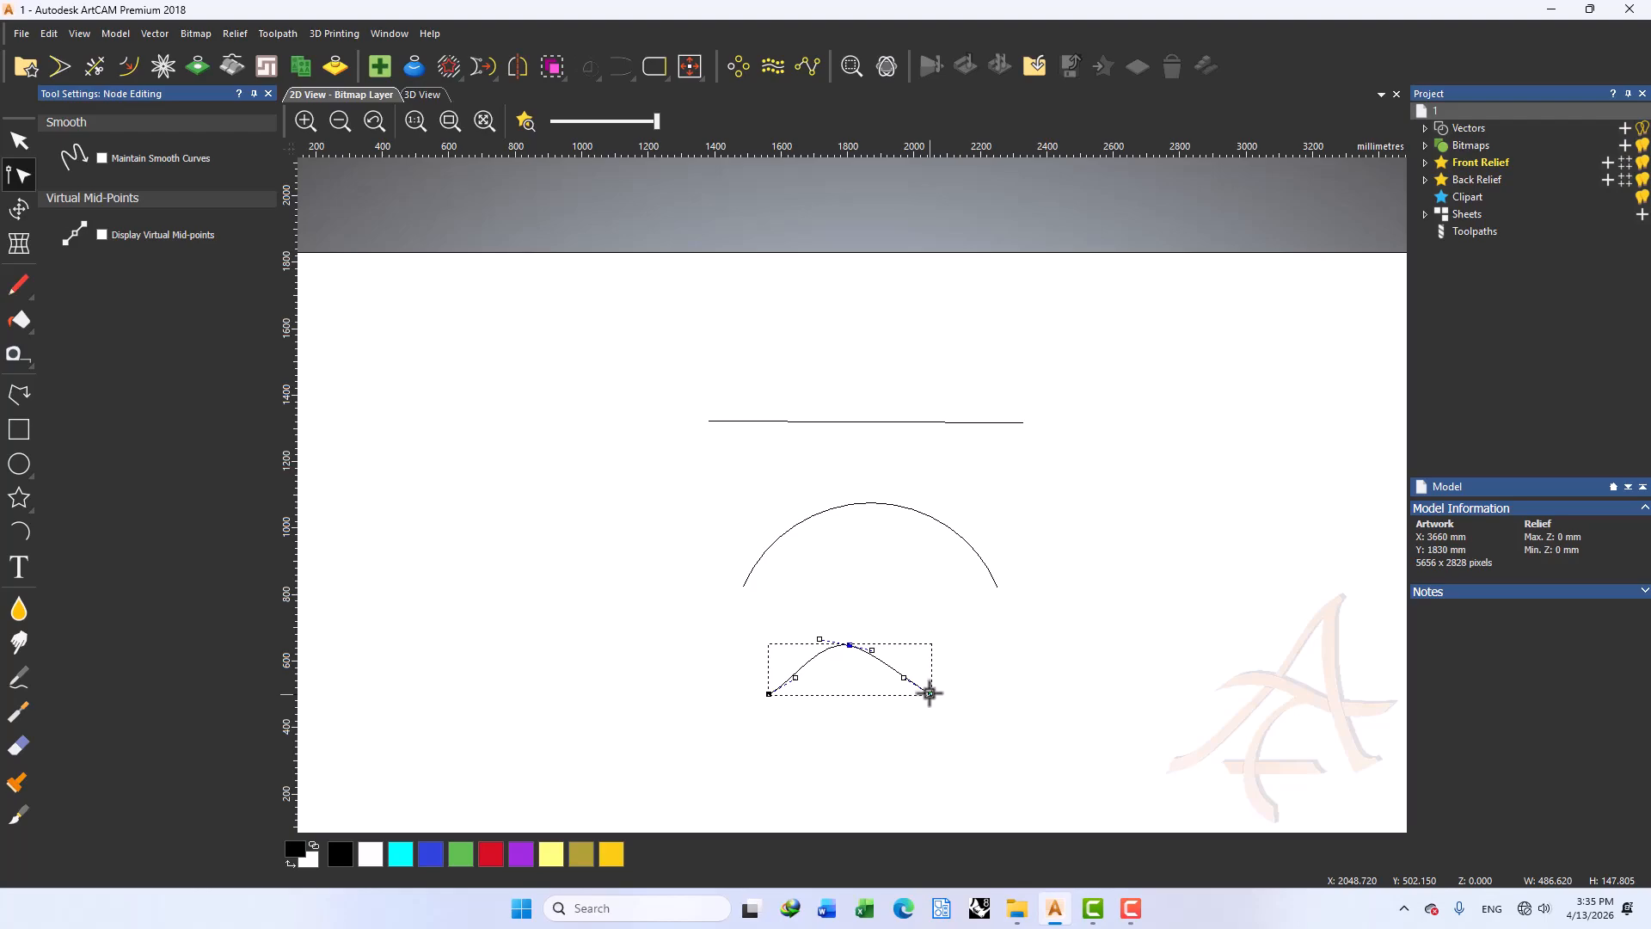
Leave node editing and reverse the direction of the bottom curve
{"action": "key", "text": "n"}
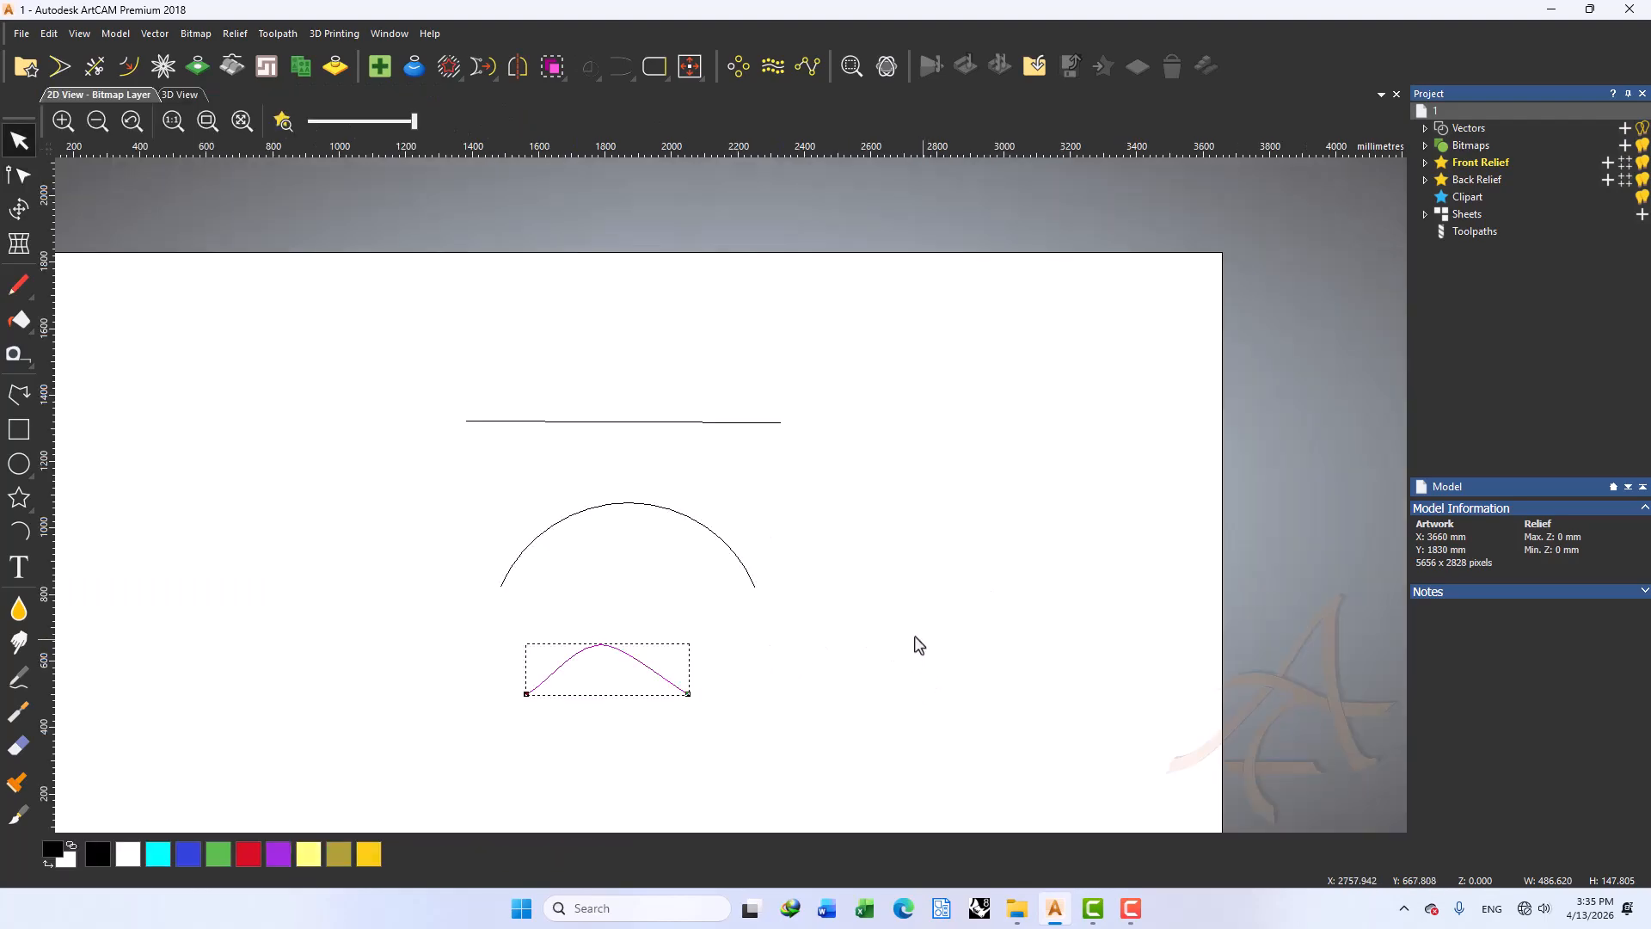
{"action": "right_click", "coordinate": [660, 673]}
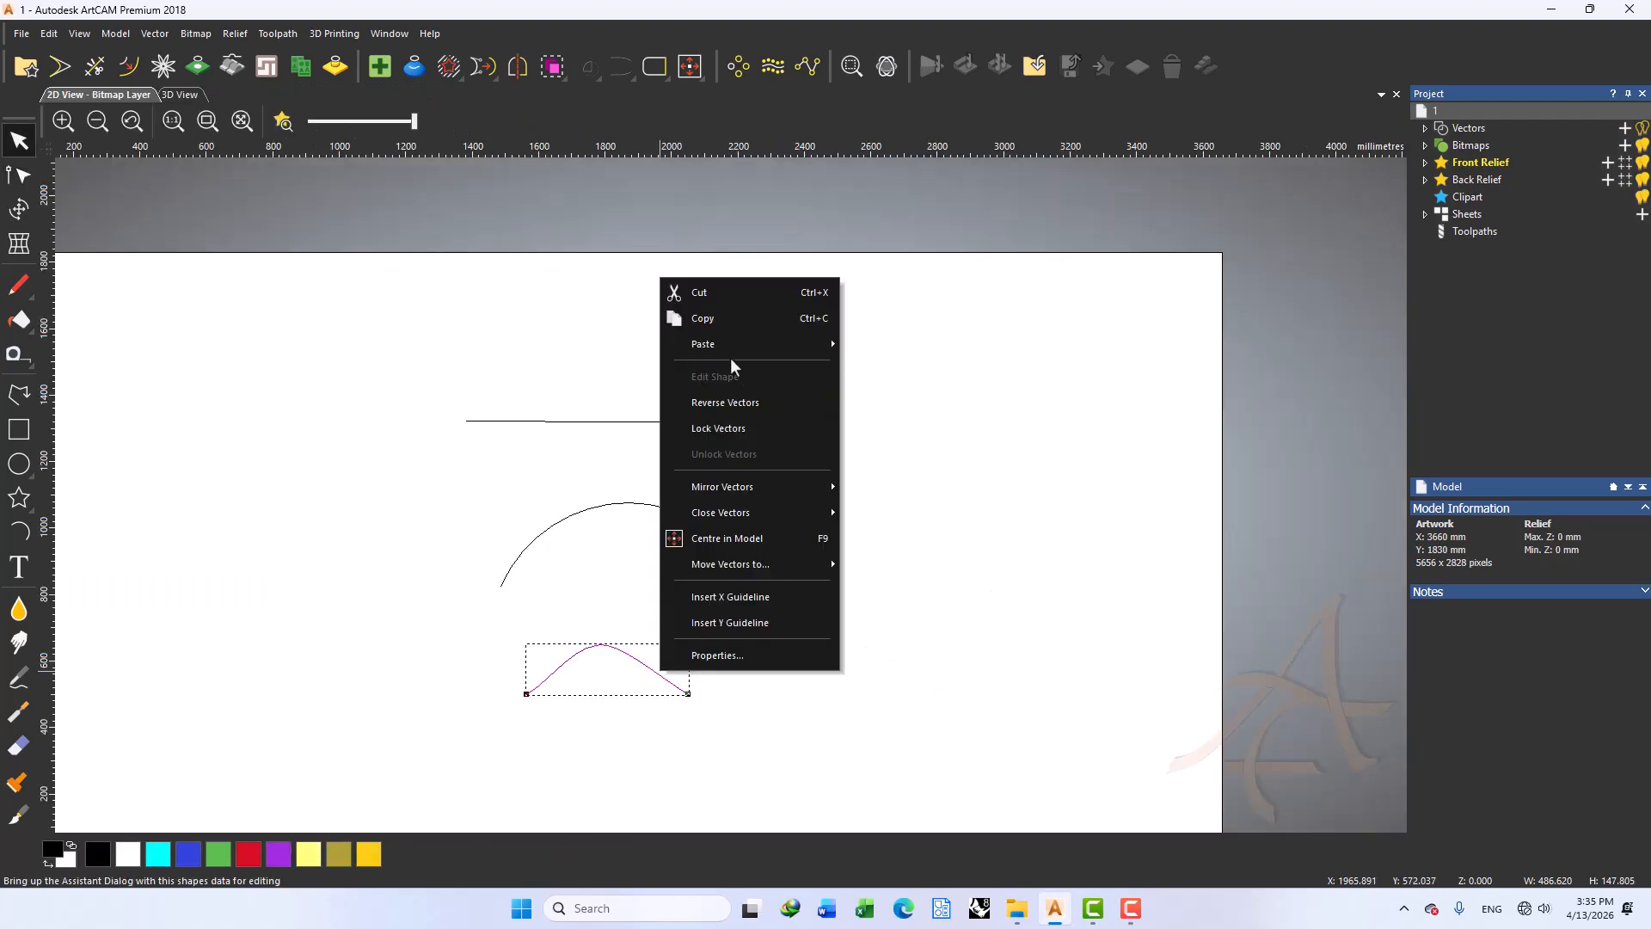
{"action": "left_click", "coordinate": [718, 403]}
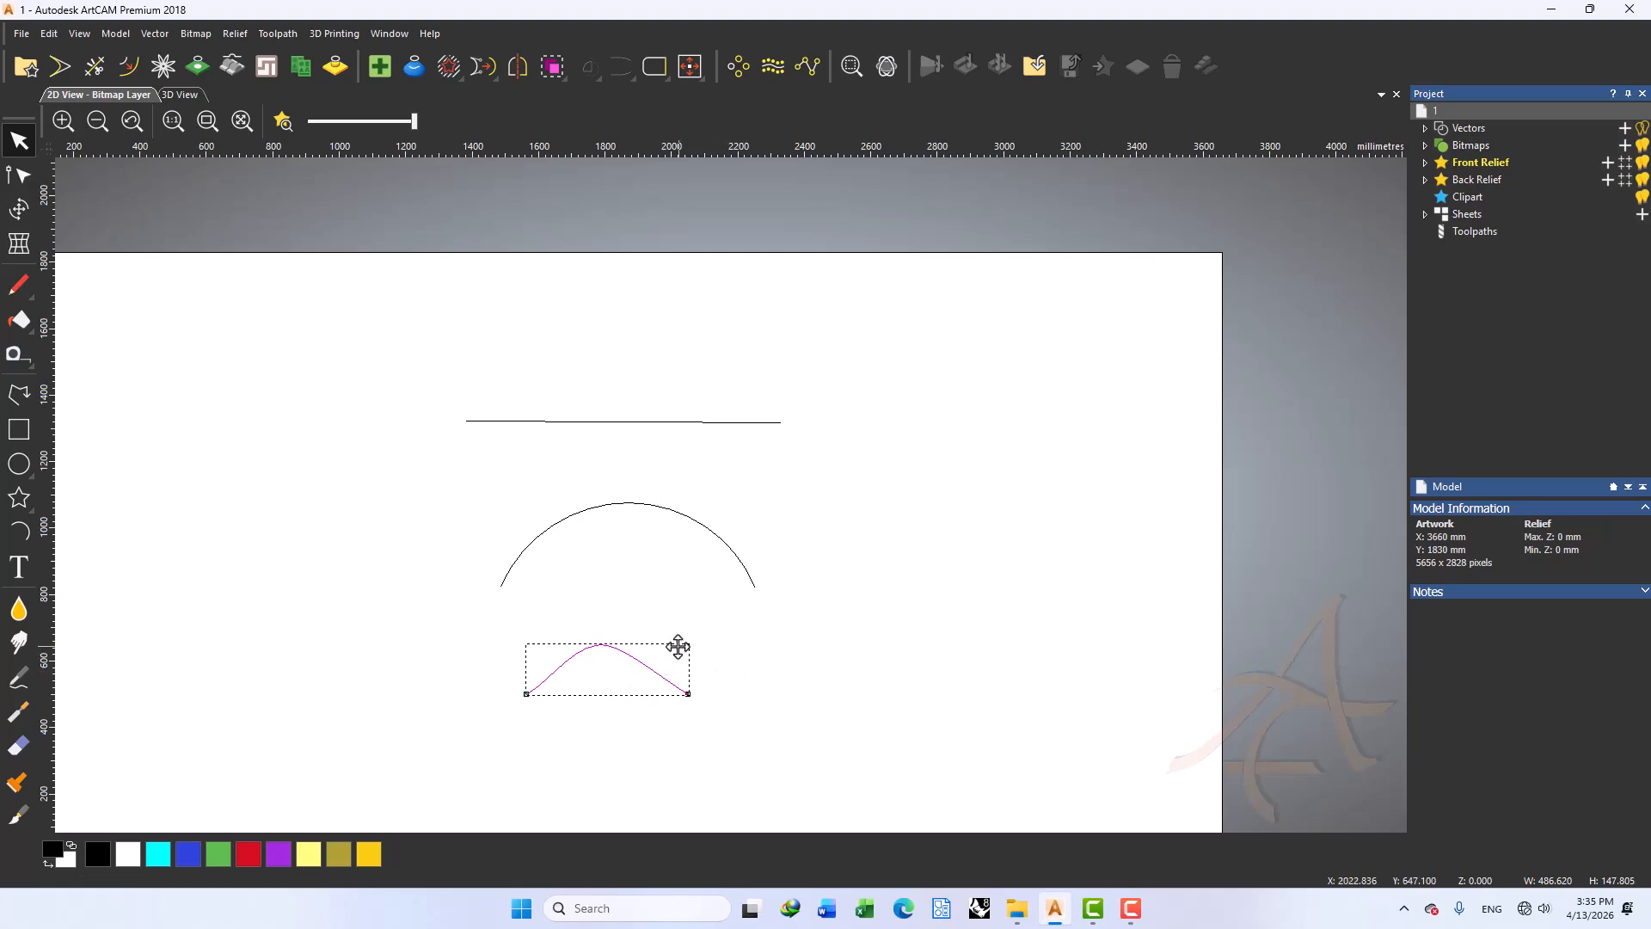
Open all three vectors for node editing and apply Smooth Node to the straight line's right end node
{"action": "left_click_drag", "start_coordinate": [720, 338], "coordinate": [478, 729]}
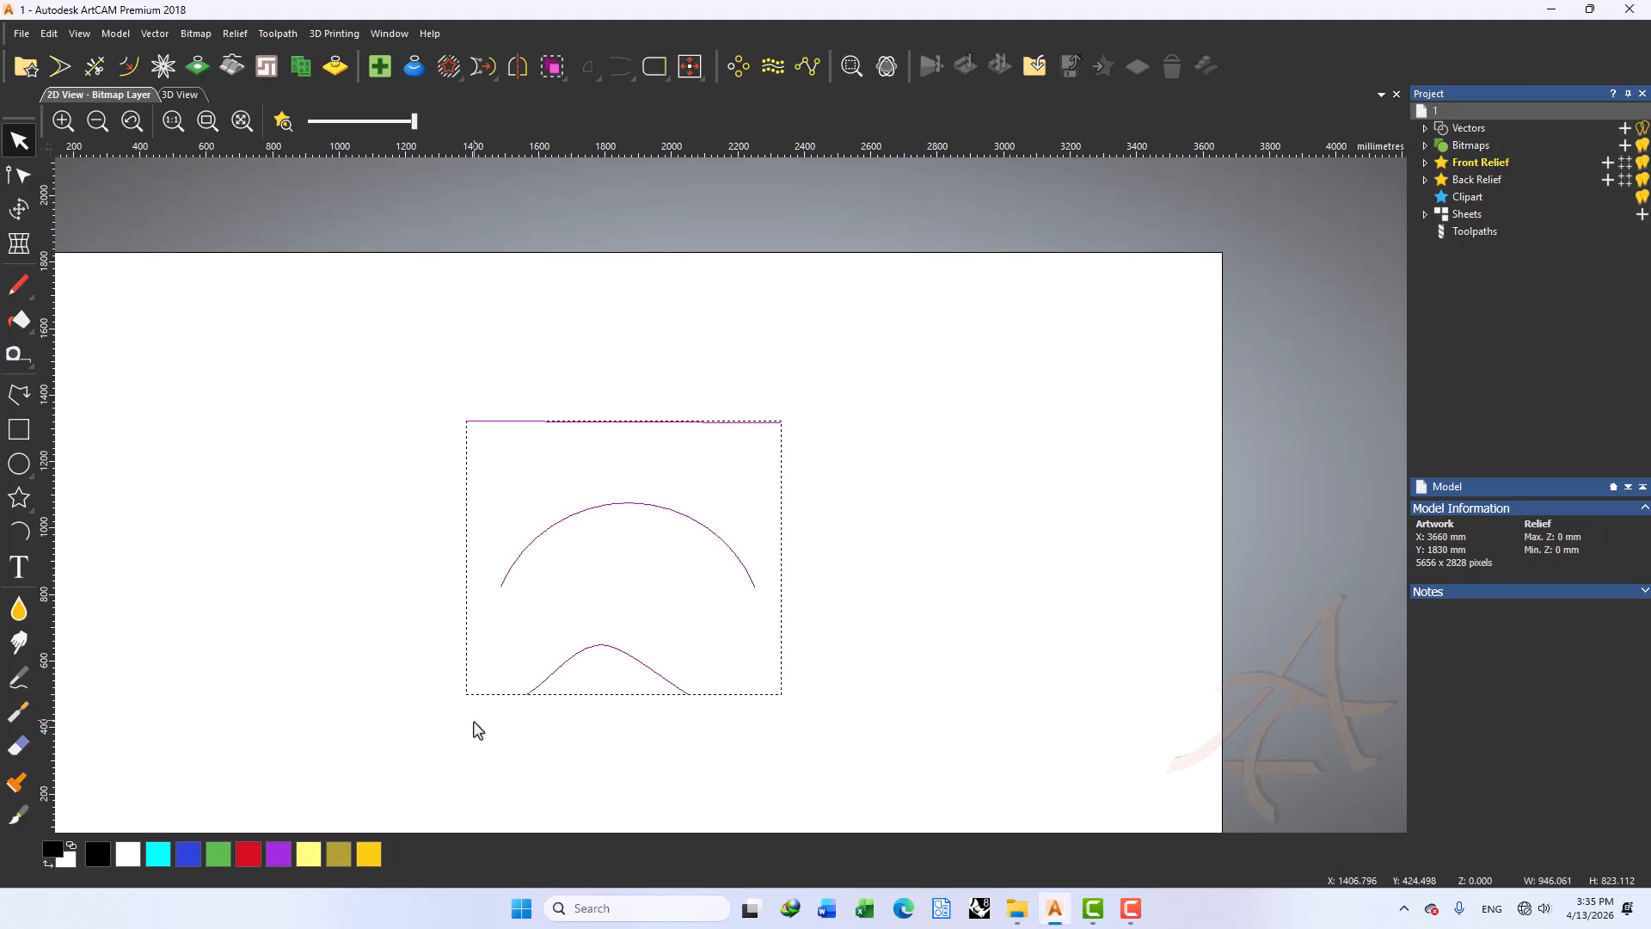
{"action": "key", "text": "n"}
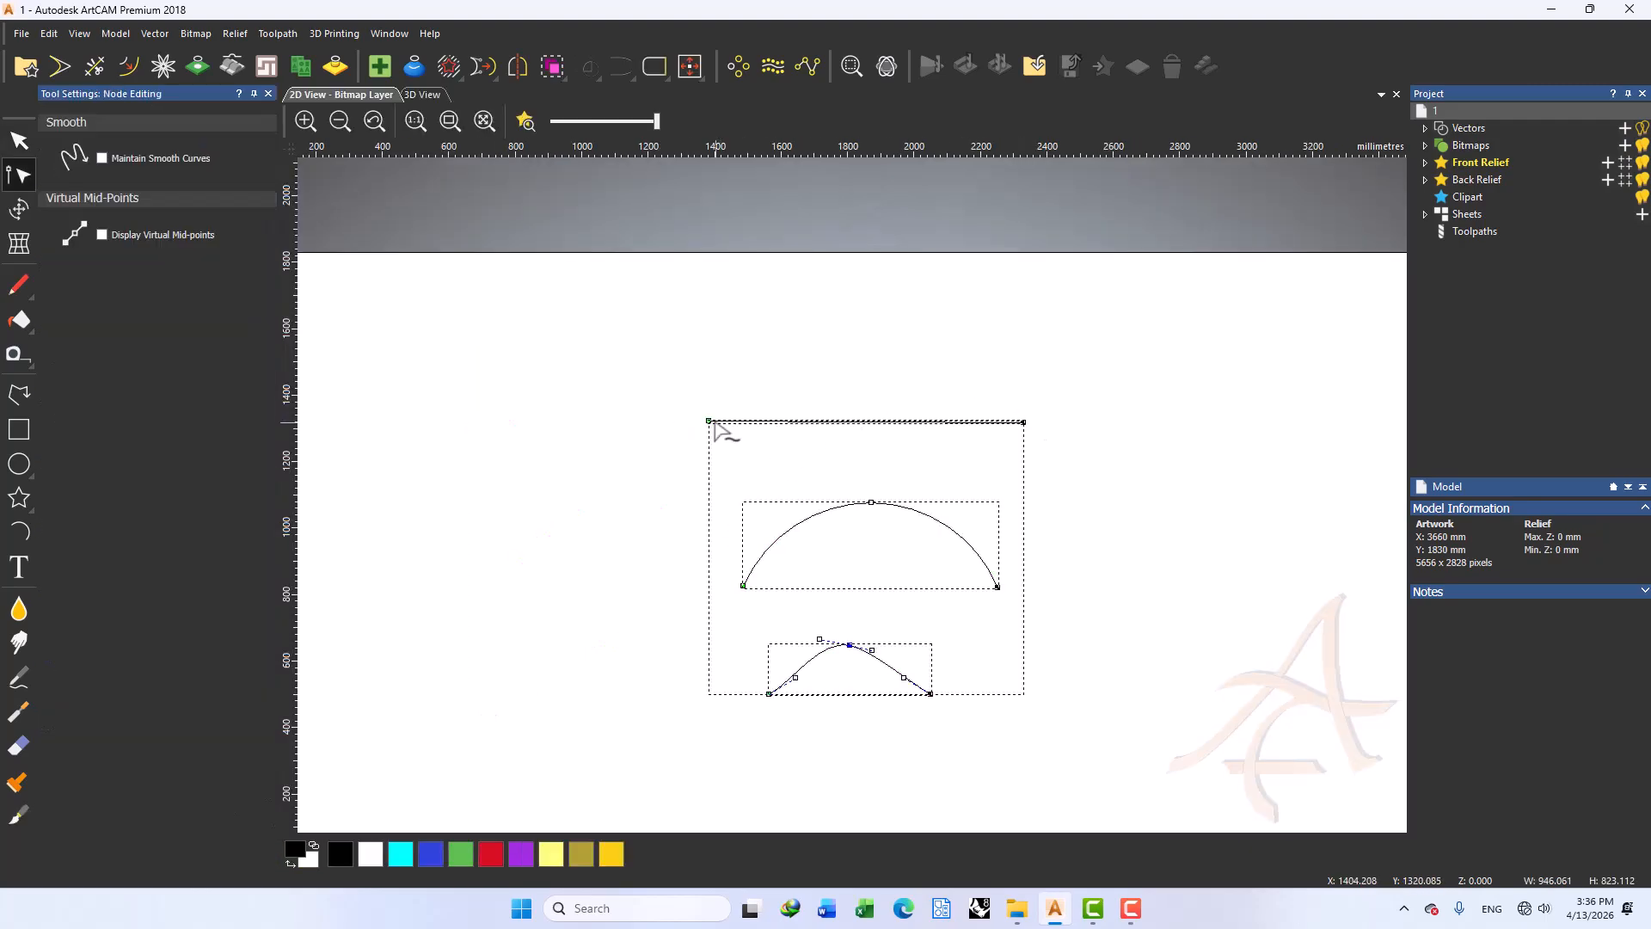
{"action": "right_click", "coordinate": [1024, 443]}
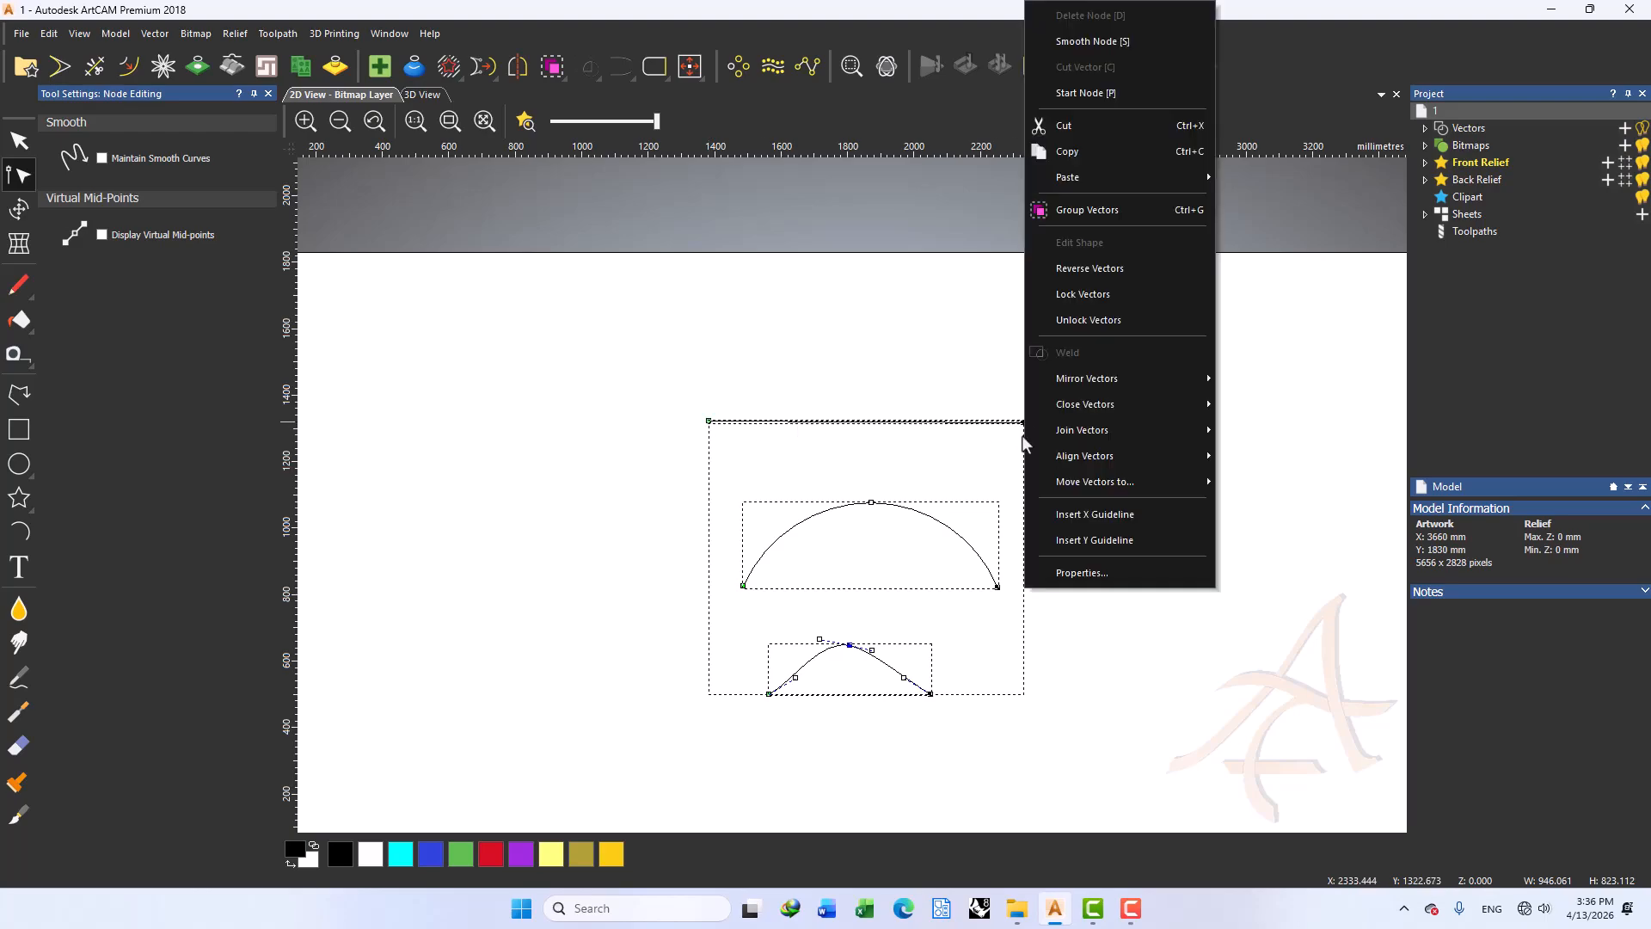
{"action": "left_click", "coordinate": [1120, 43]}
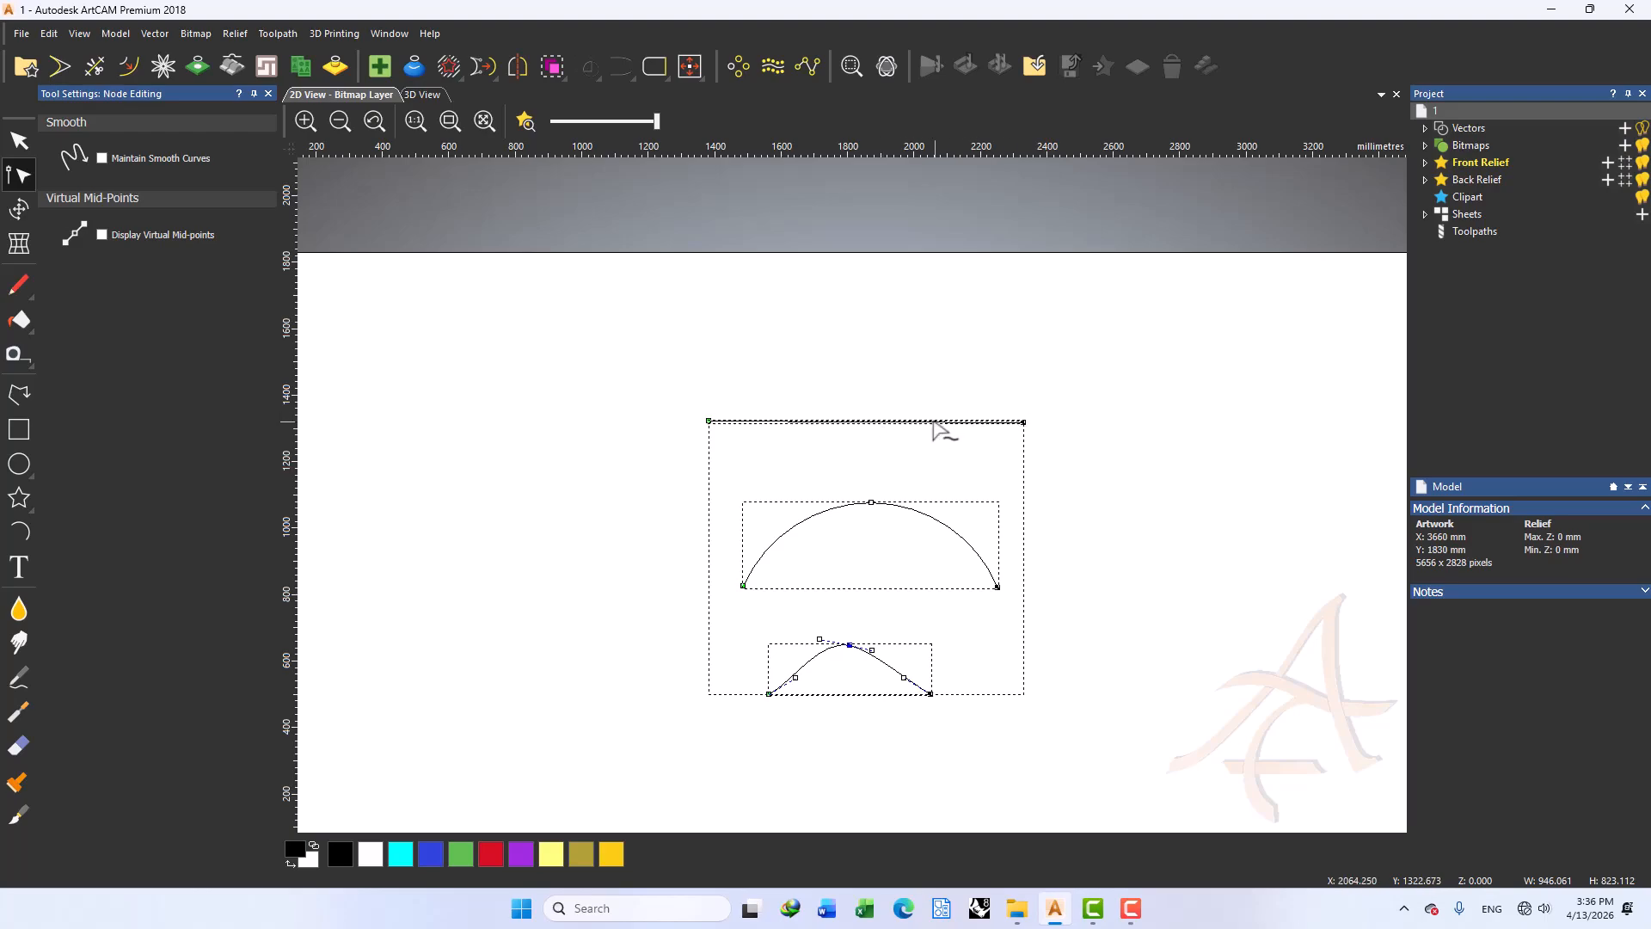
Insert a node near the middle of the straight line
{"action": "right_click", "coordinate": [871, 421]}
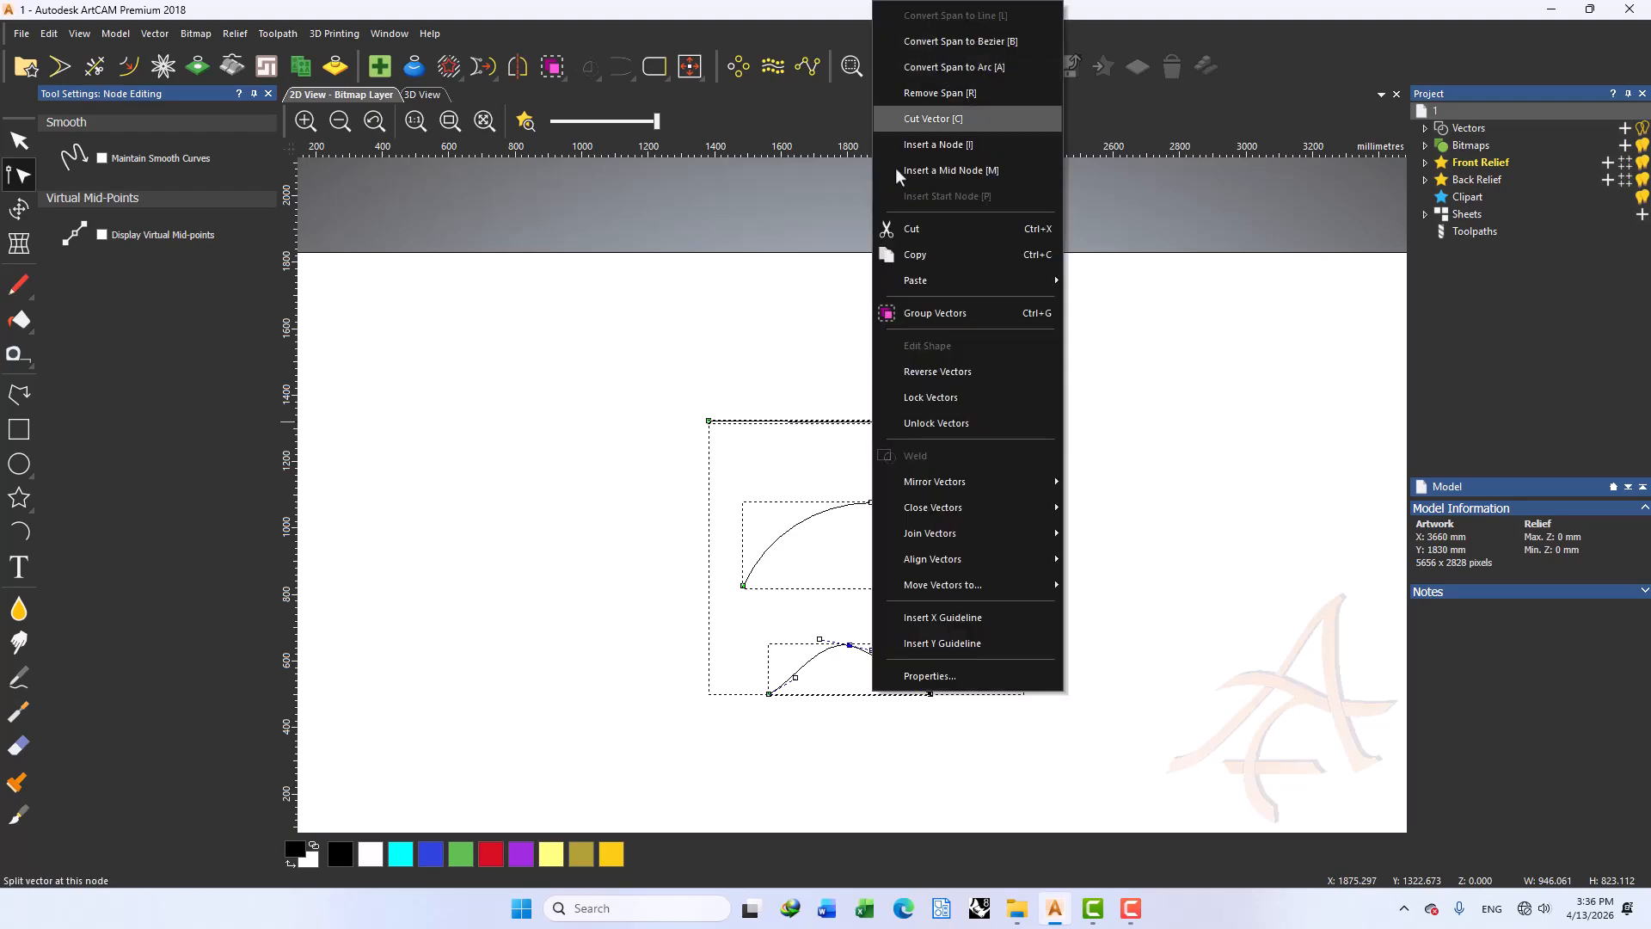
{"action": "right_click", "coordinate": [859, 430]}
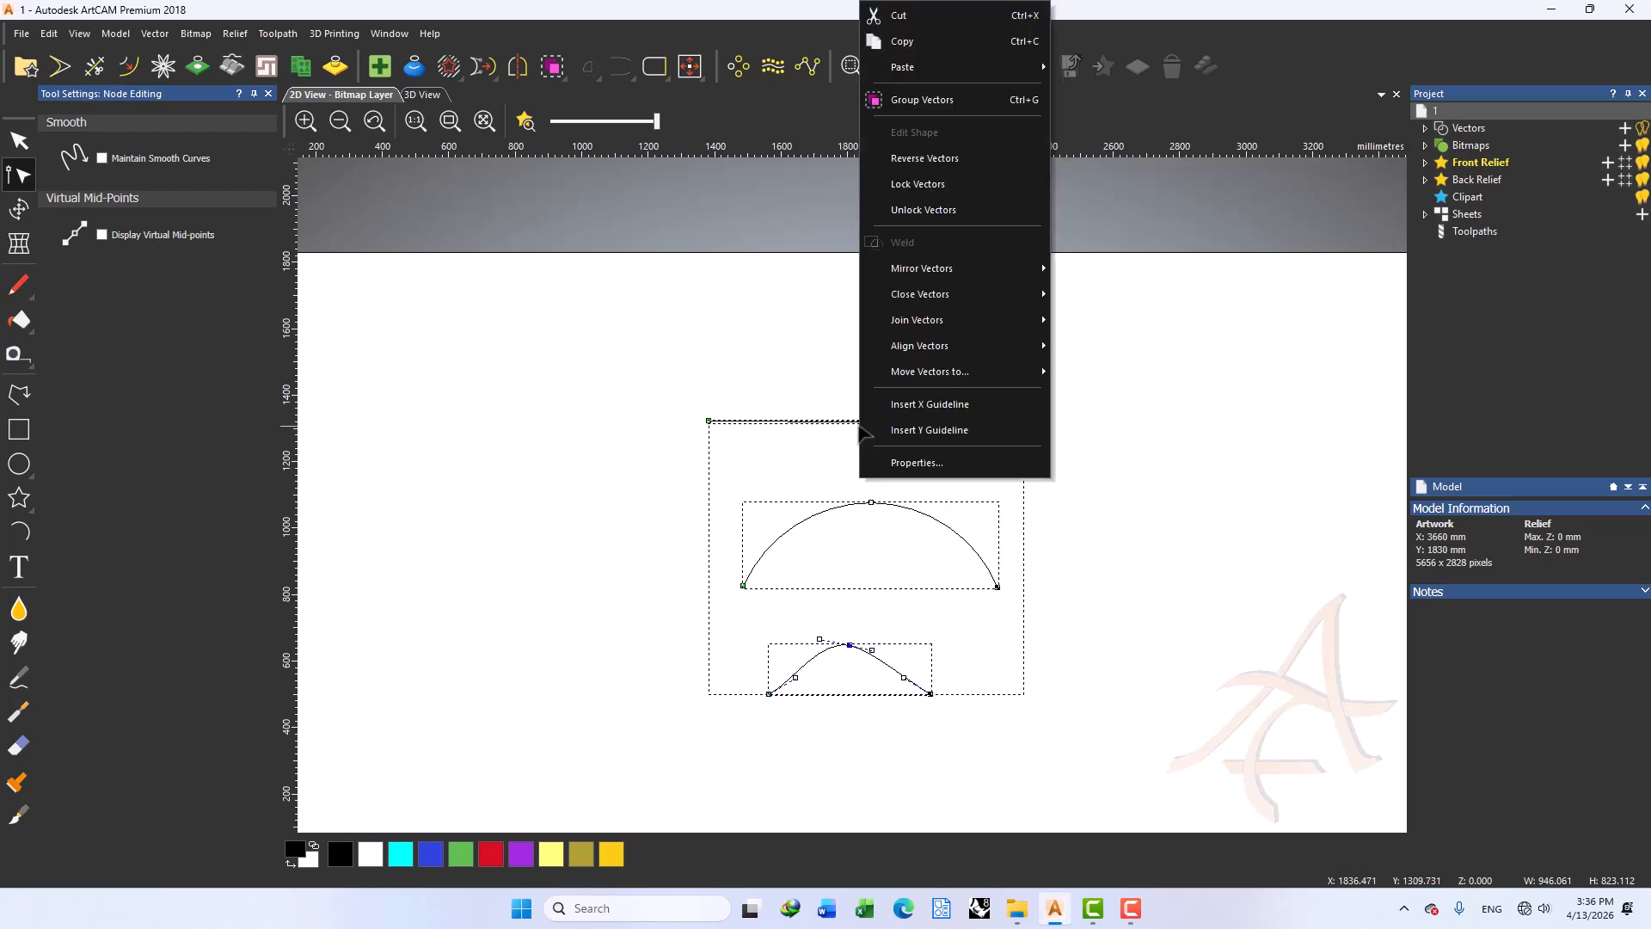
{"action": "right_click", "coordinate": [852, 423]}
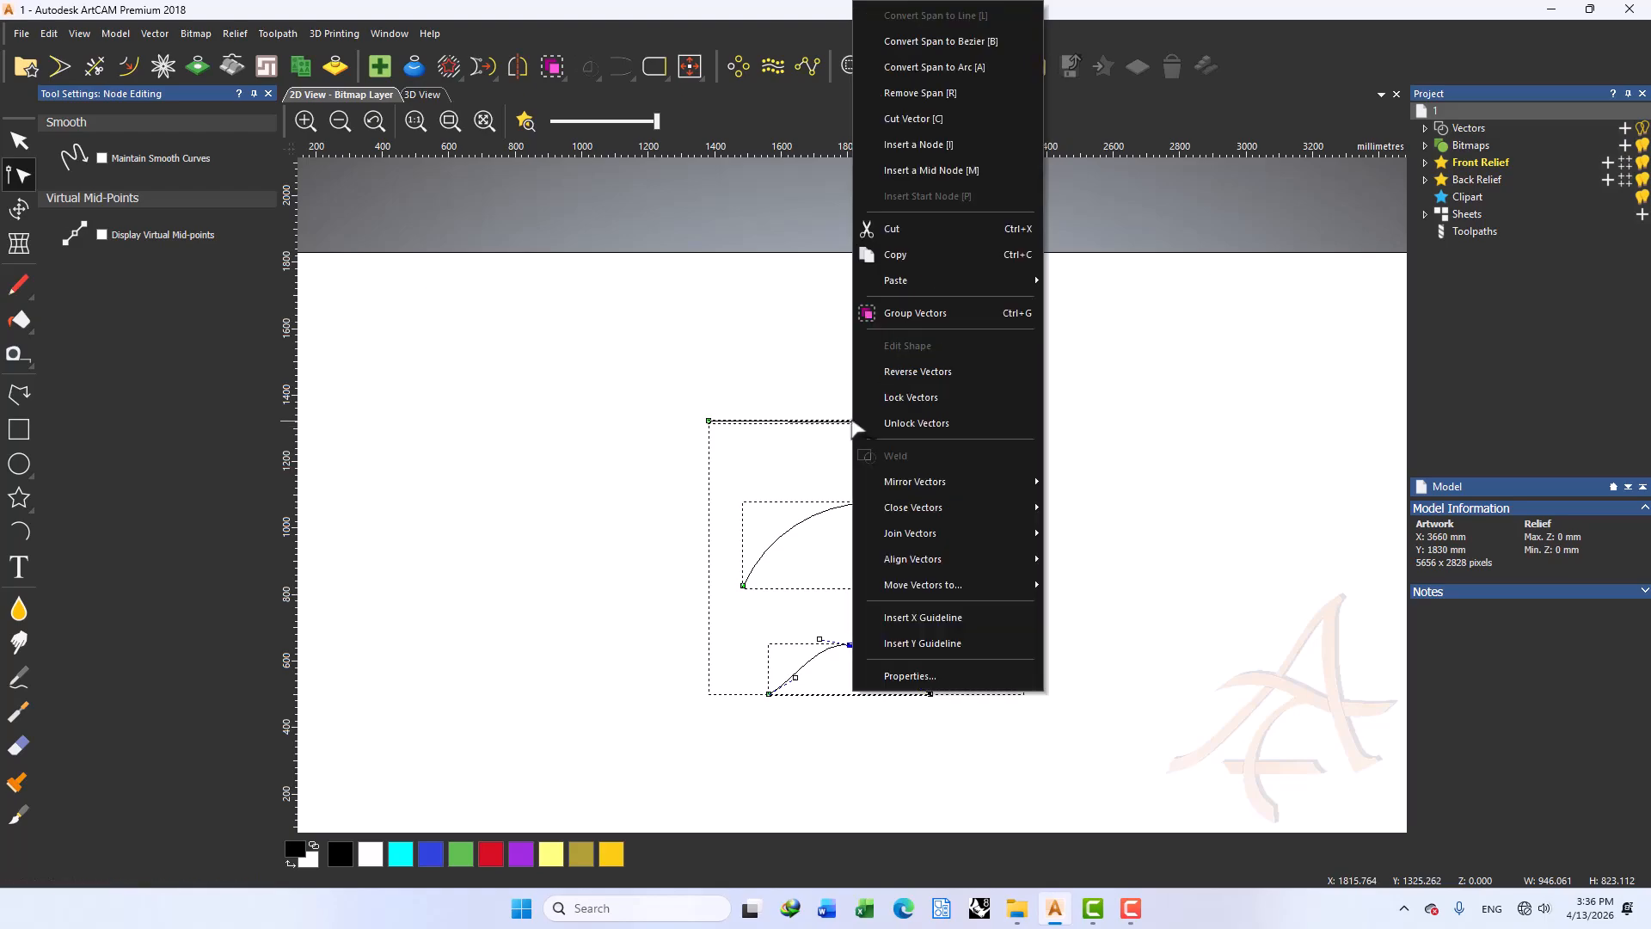
{"action": "left_click", "coordinate": [912, 144]}
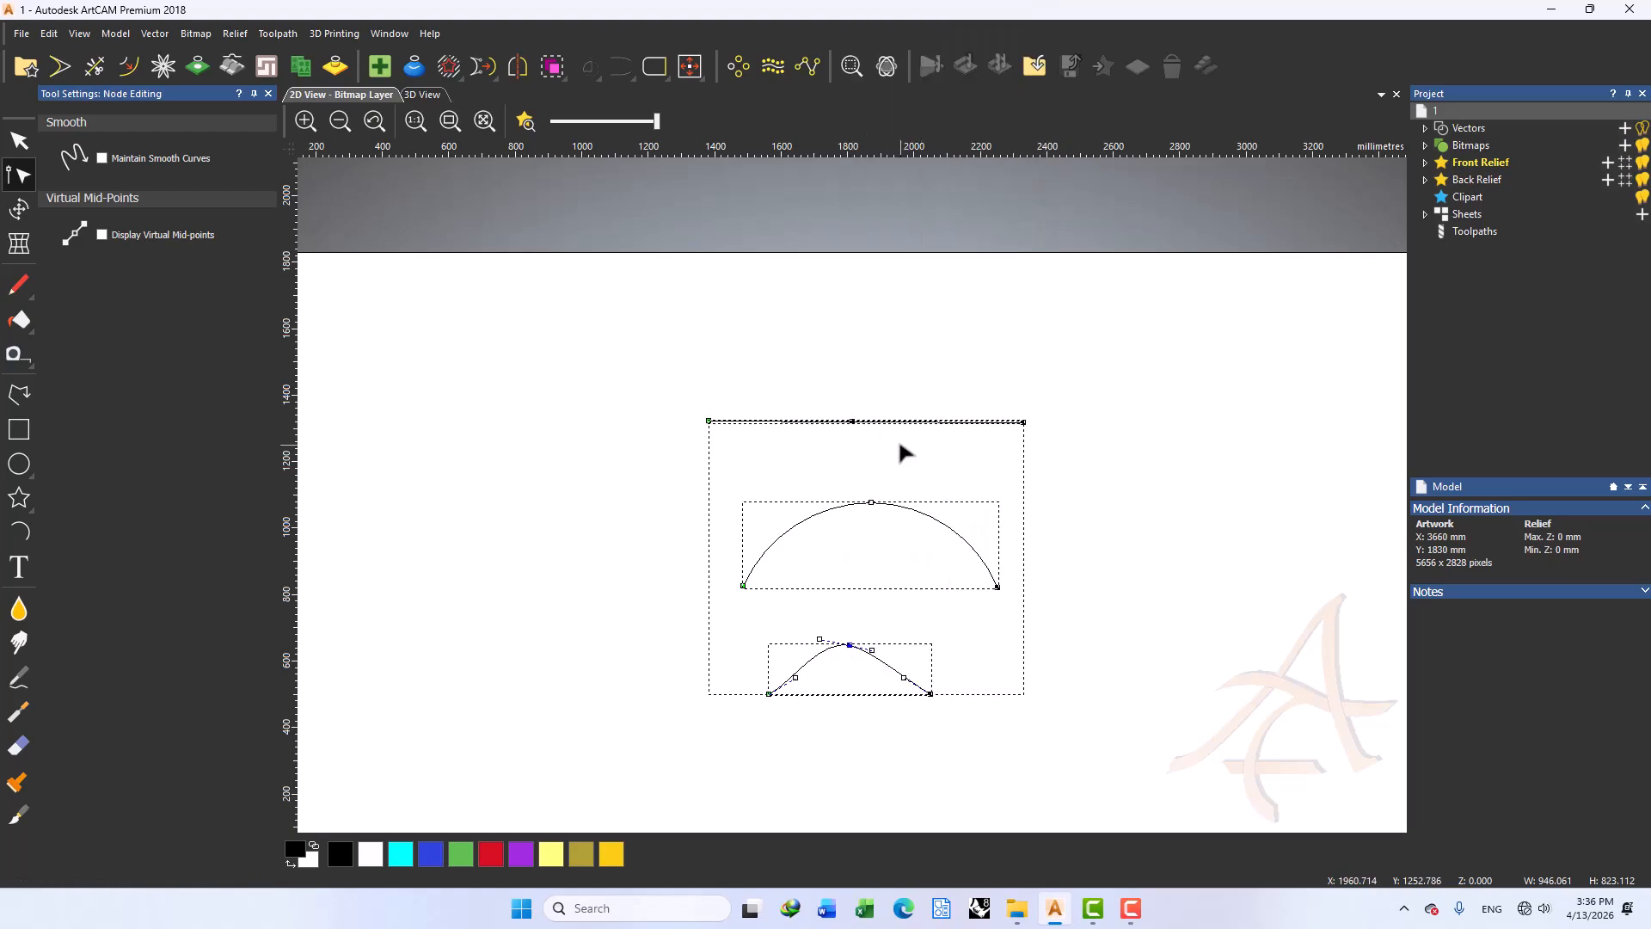
Smooth the inserted node, move it upward to bend the line into a curve, and undo these edits
{"action": "right_click", "coordinate": [854, 422]}
{"action": "left_click", "coordinate": [932, 44]}
{"action": "left_click_drag", "start_coordinate": [852, 422], "coordinate": [851, 359]}
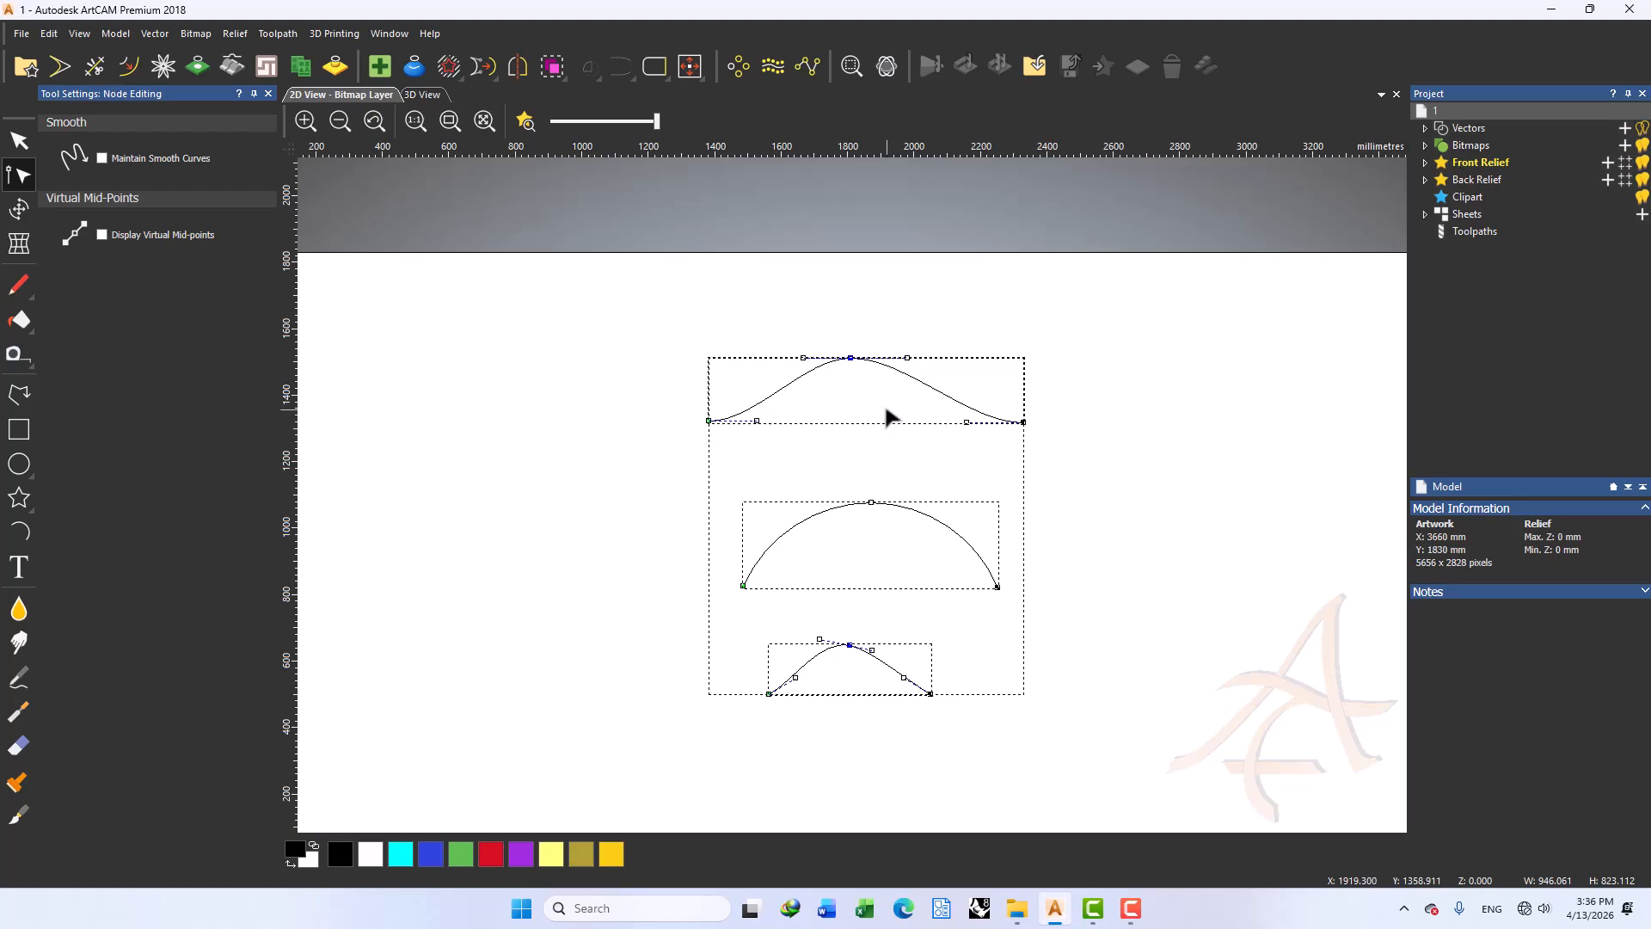
{"action": "key", "text": "ctrl+z"}
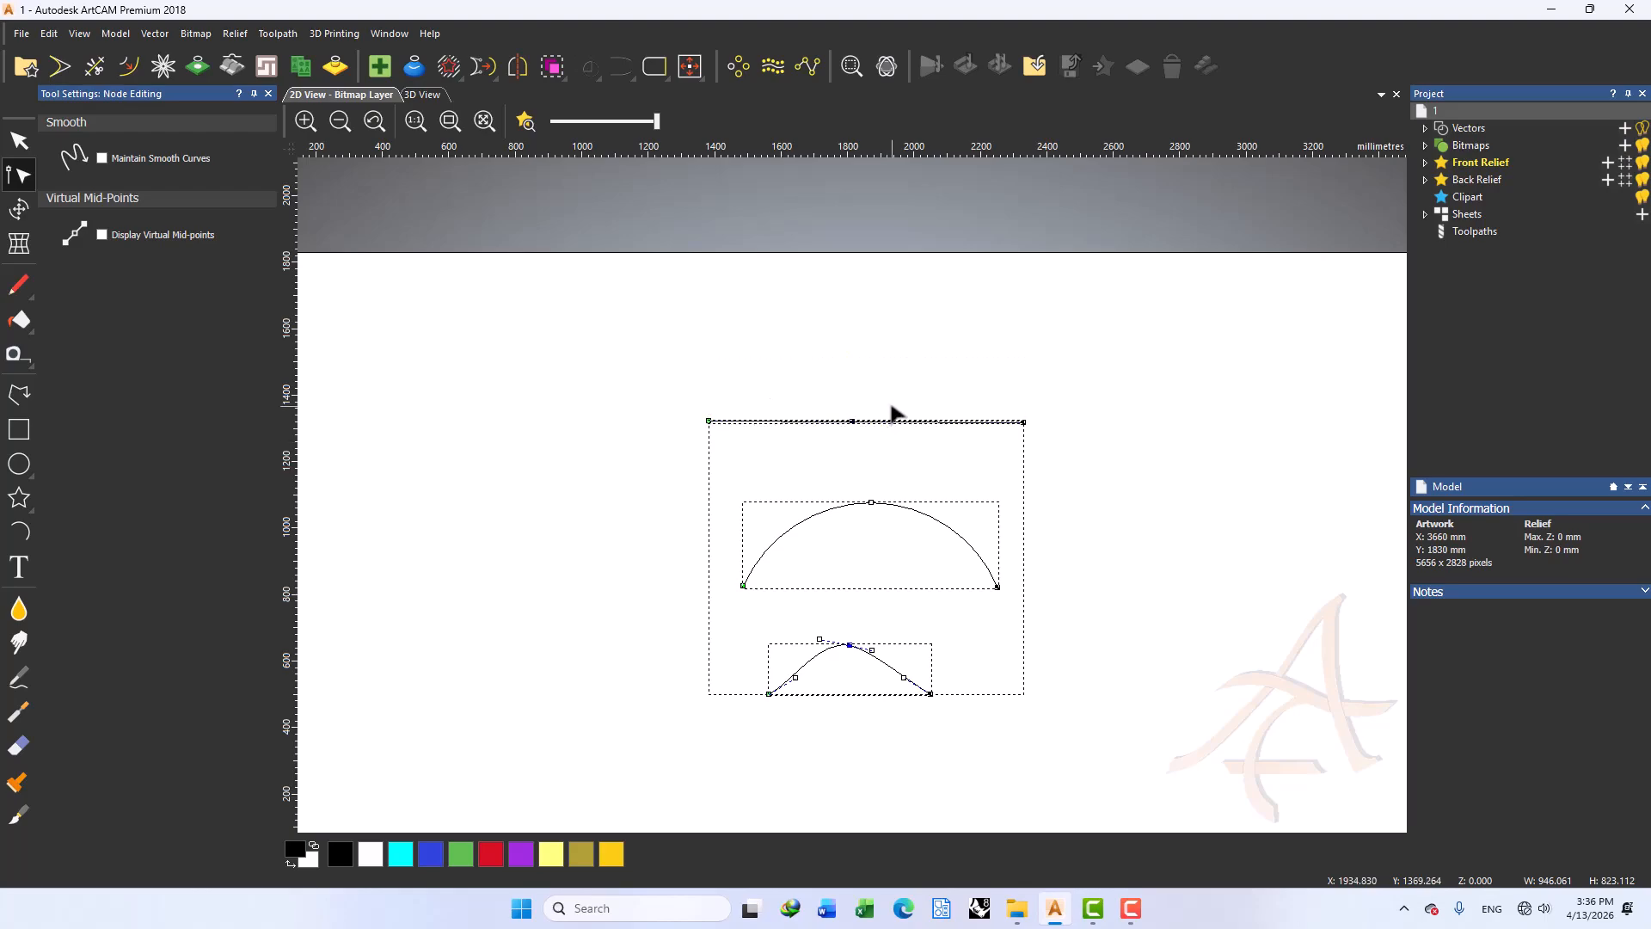
Close node editing and select only the top straight line
{"action": "right_click", "coordinate": [1022, 422]}
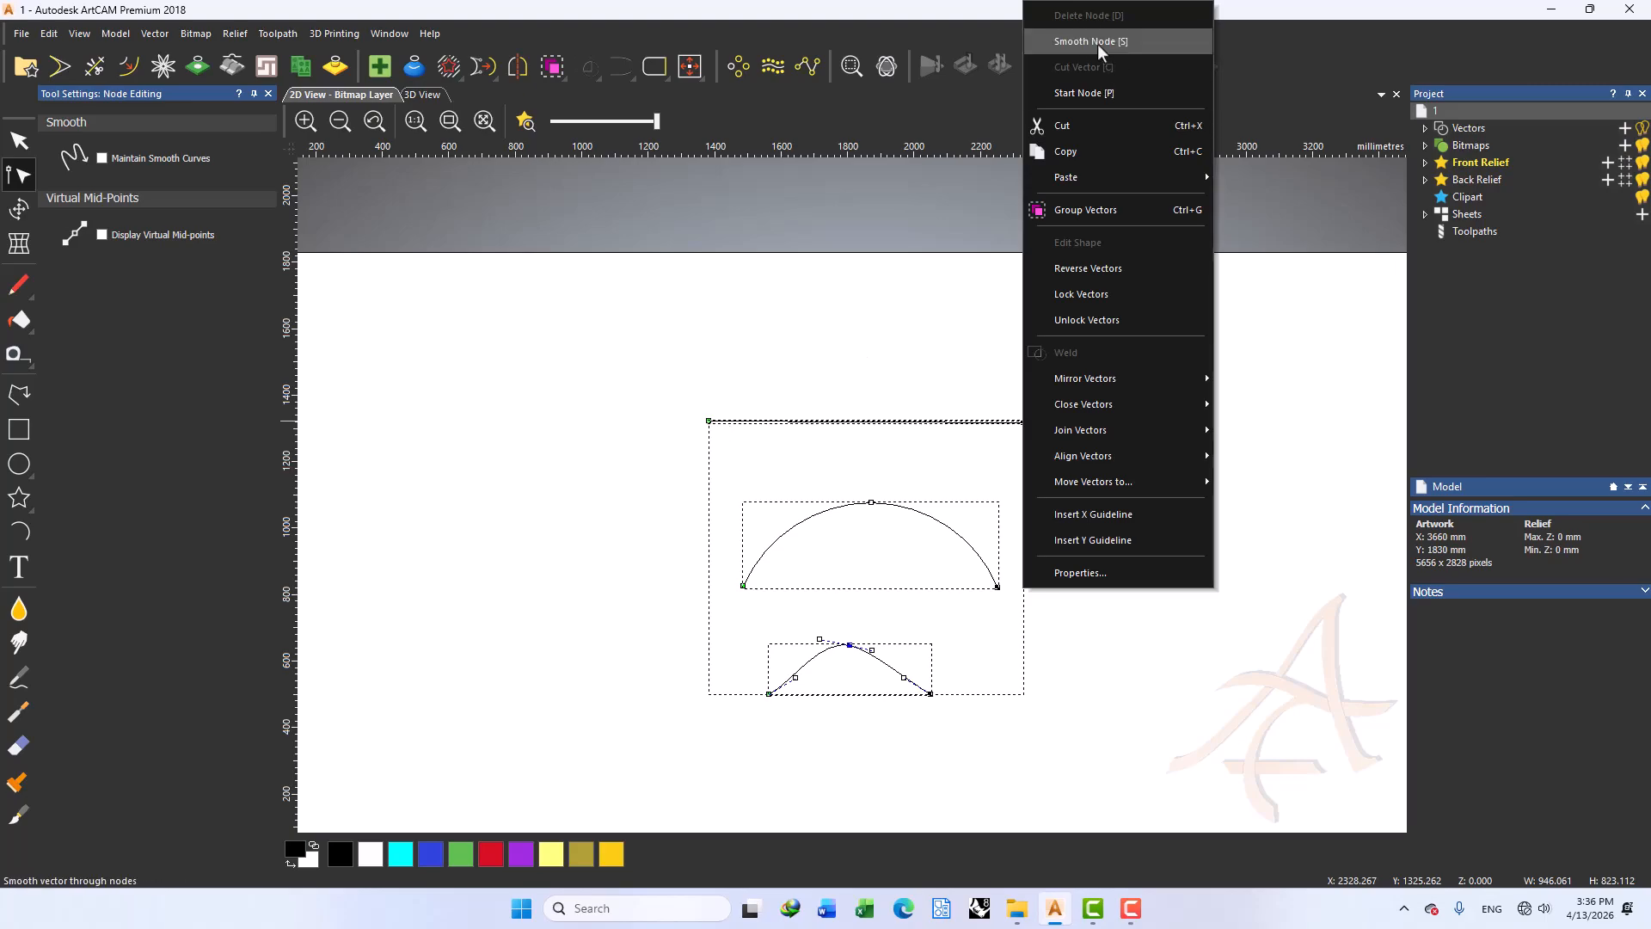
{"action": "left_click", "coordinate": [1012, 414]}
{"action": "left_click", "coordinate": [1018, 423]}
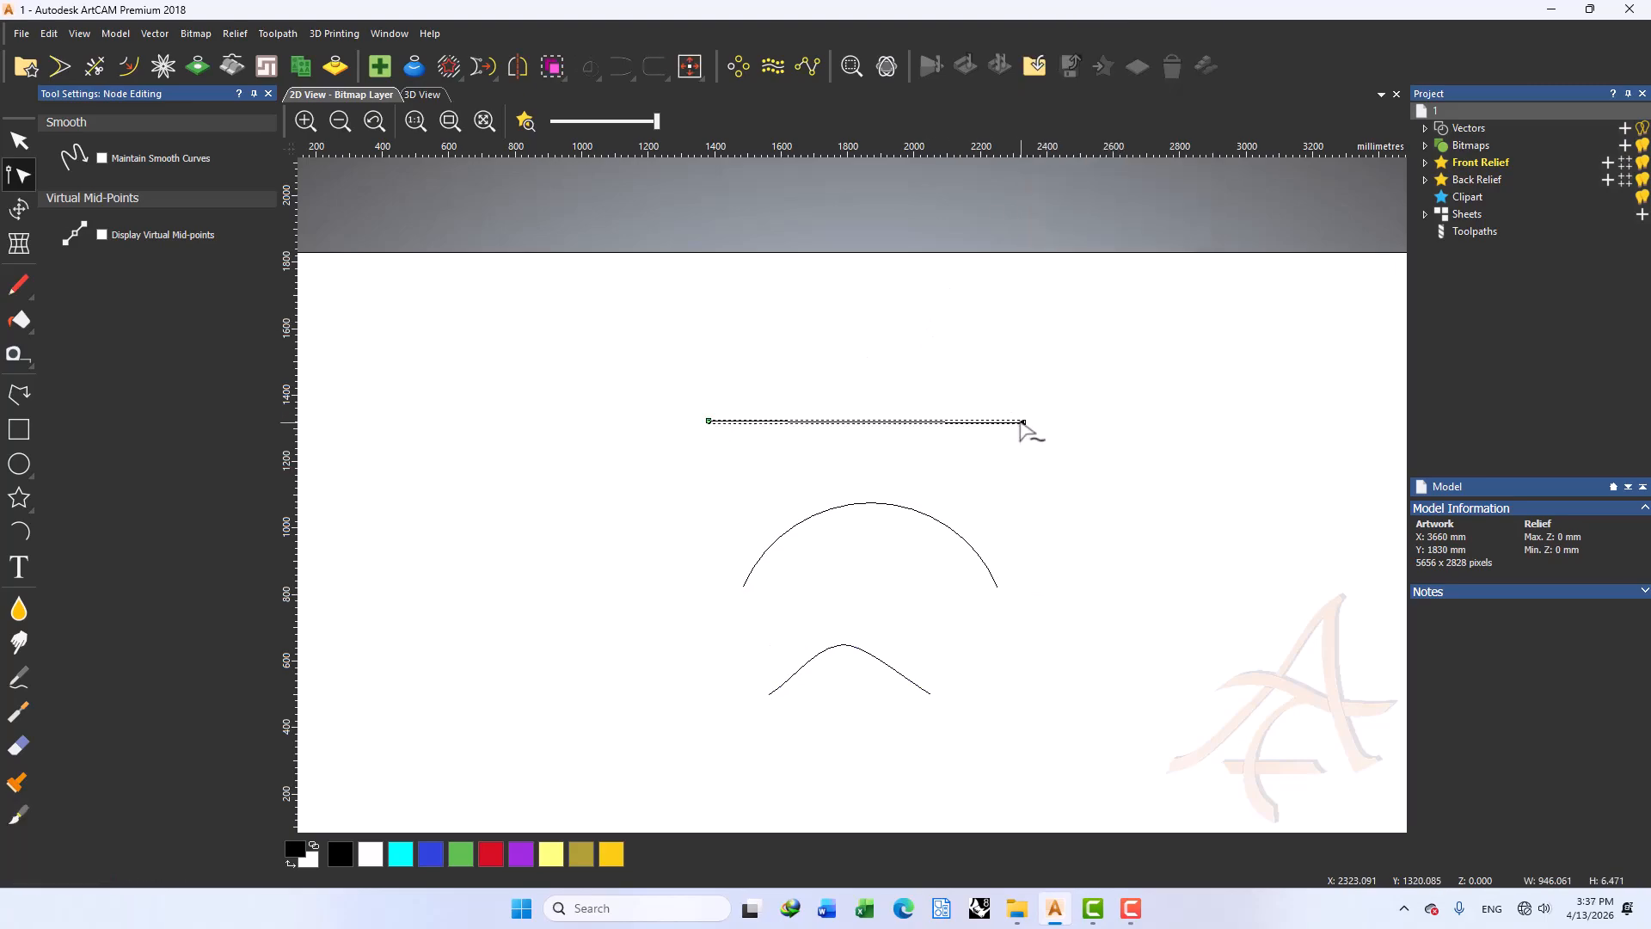
{"action": "left_click", "coordinate": [1020, 424]}
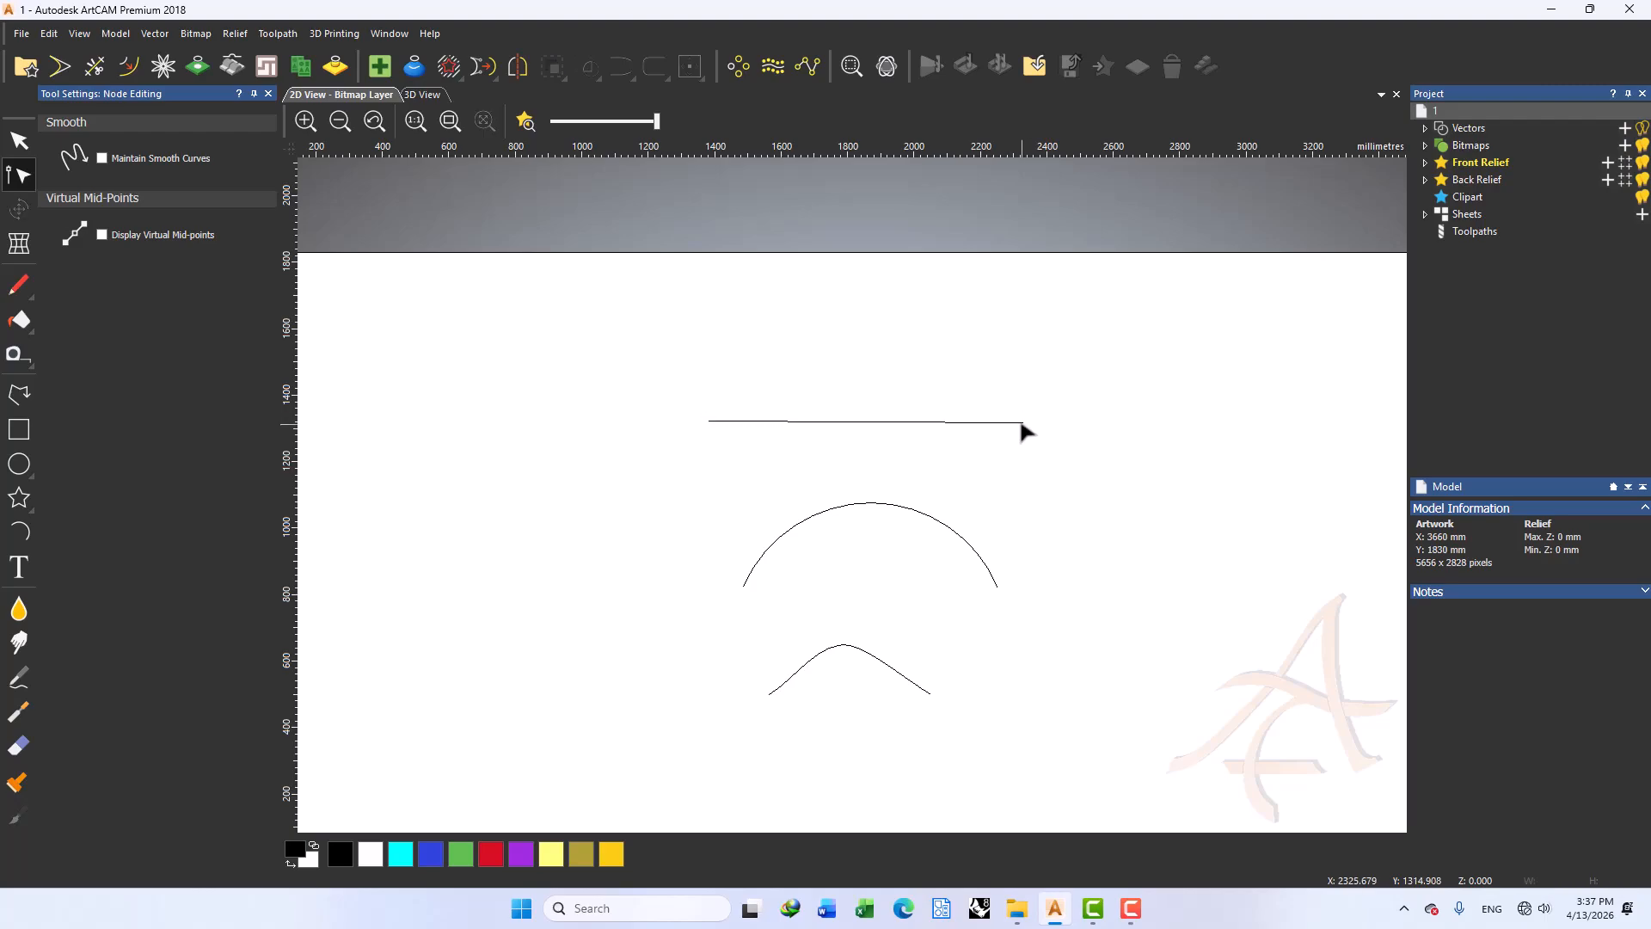
{"action": "left_click", "coordinate": [1020, 423]}
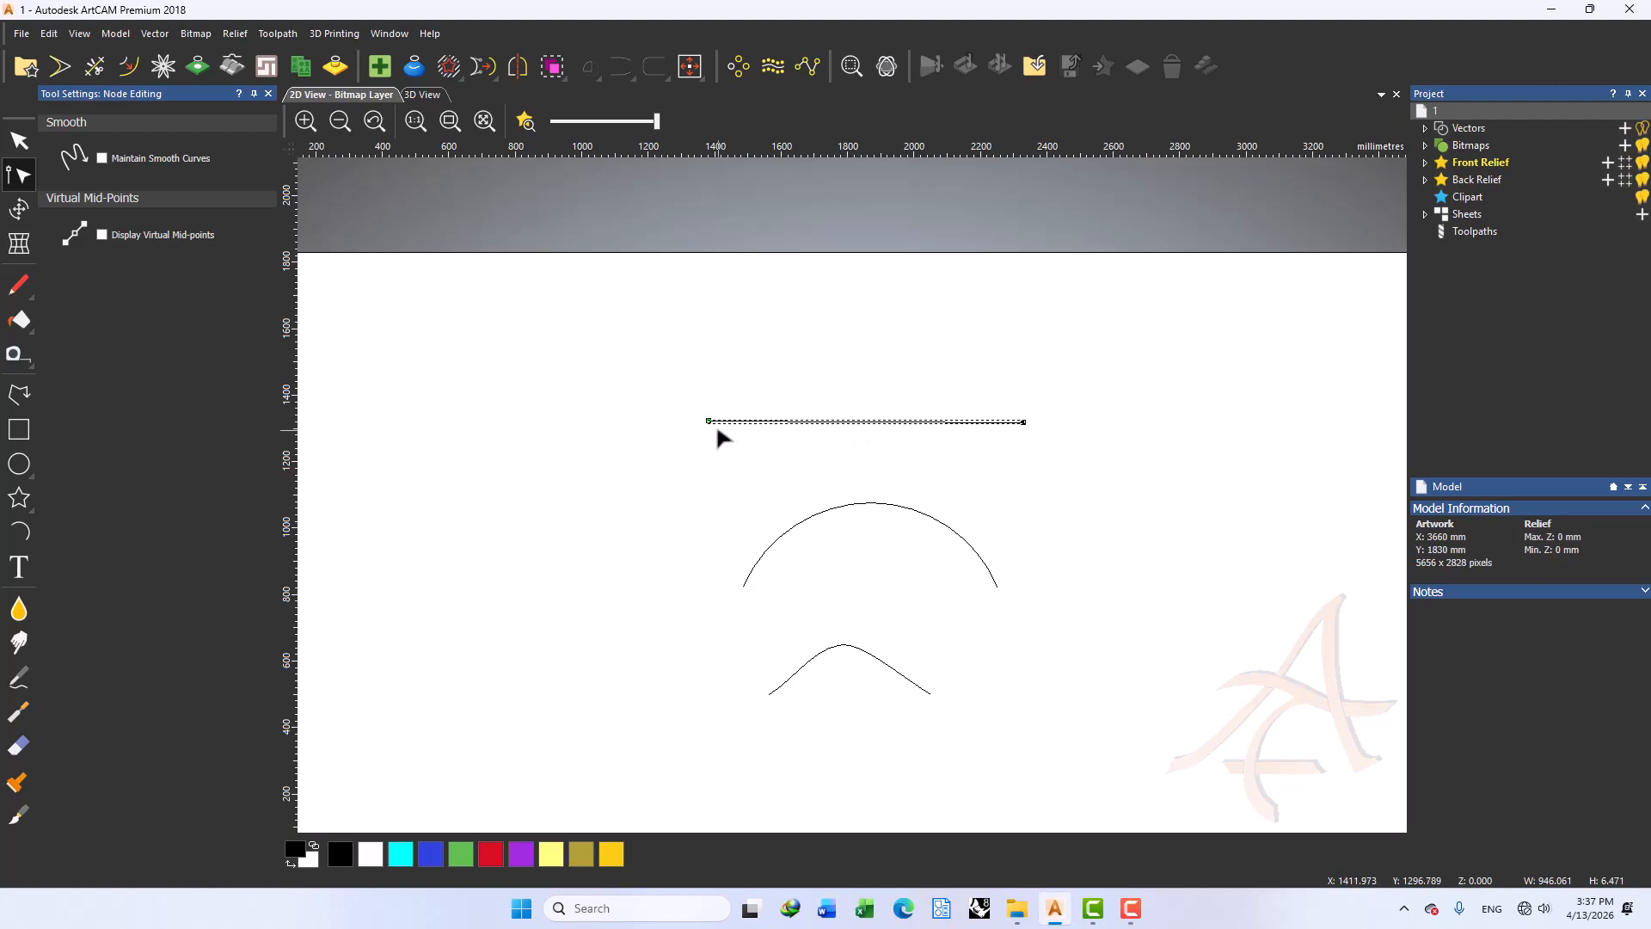
{"action": "left_click", "coordinate": [903, 391]}
{"action": "left_click", "coordinate": [269, 93]}
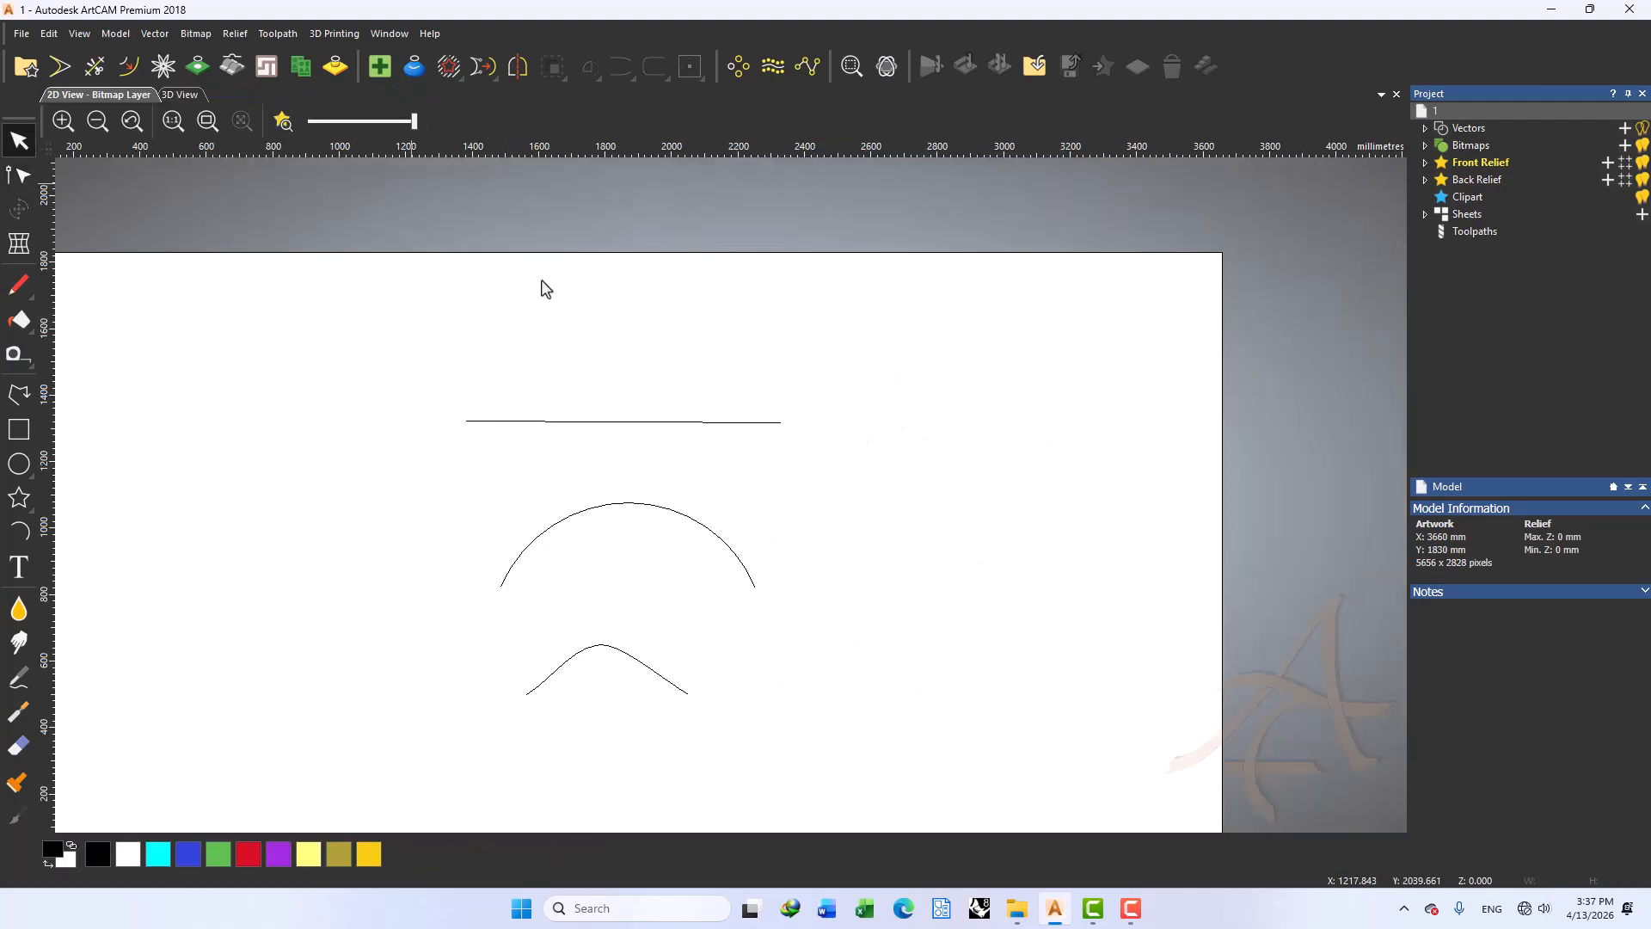
{"action": "left_click_drag", "start_coordinate": [833, 361], "coordinate": [607, 468]}
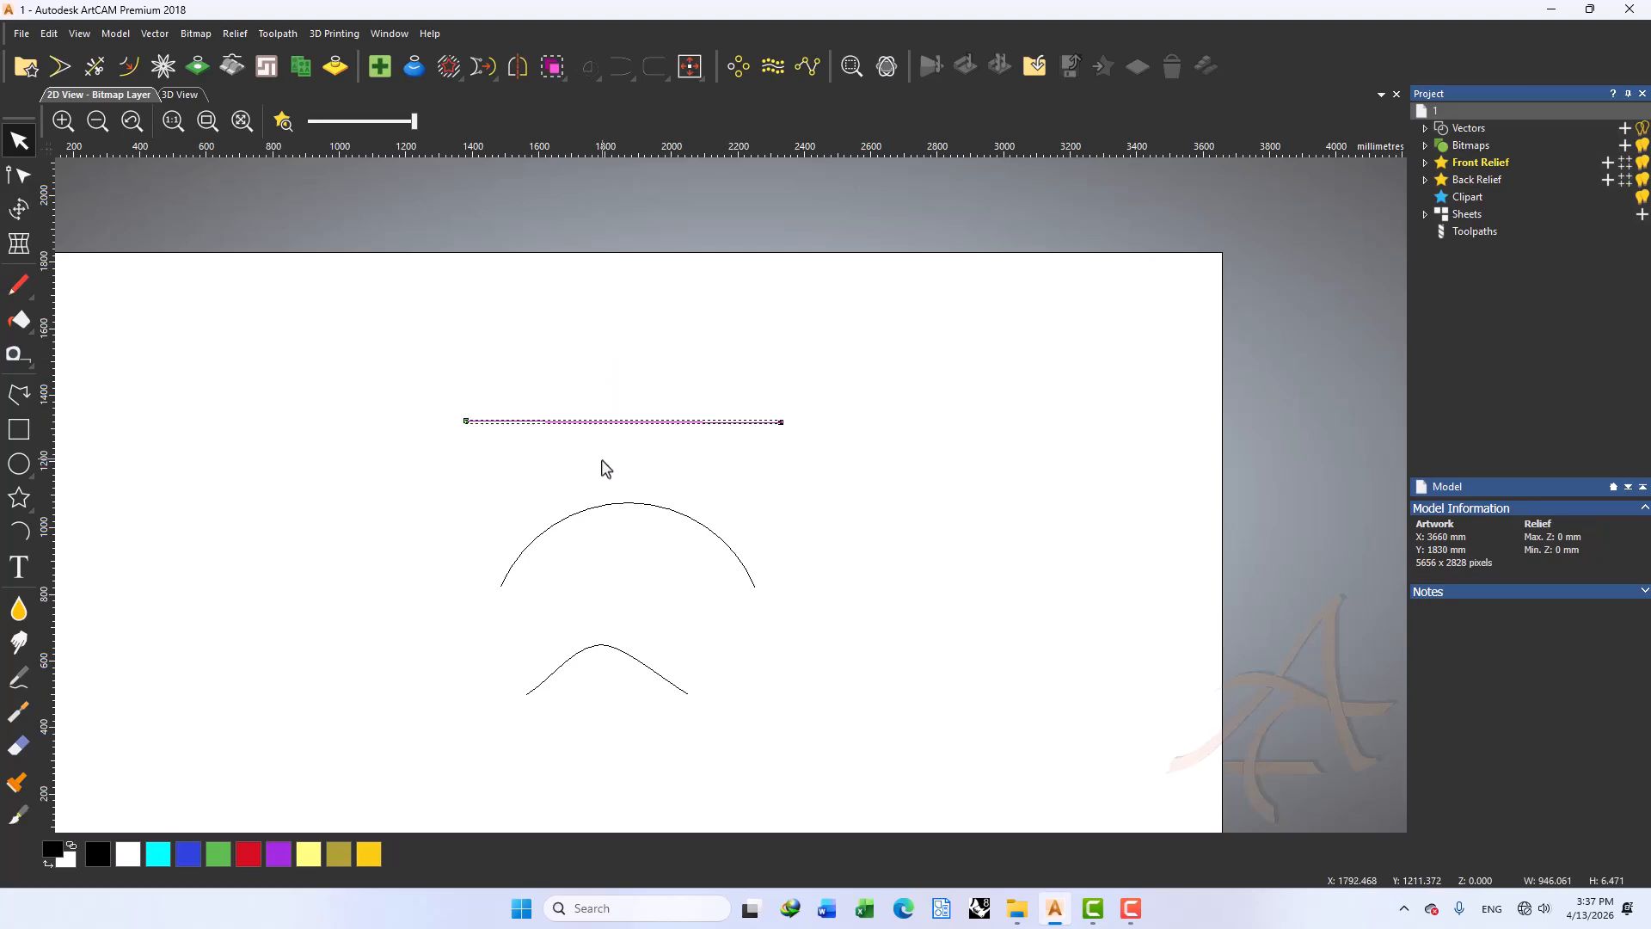
Select the top straight line and open it for node editing
{"action": "left_click", "coordinate": [605, 468]}
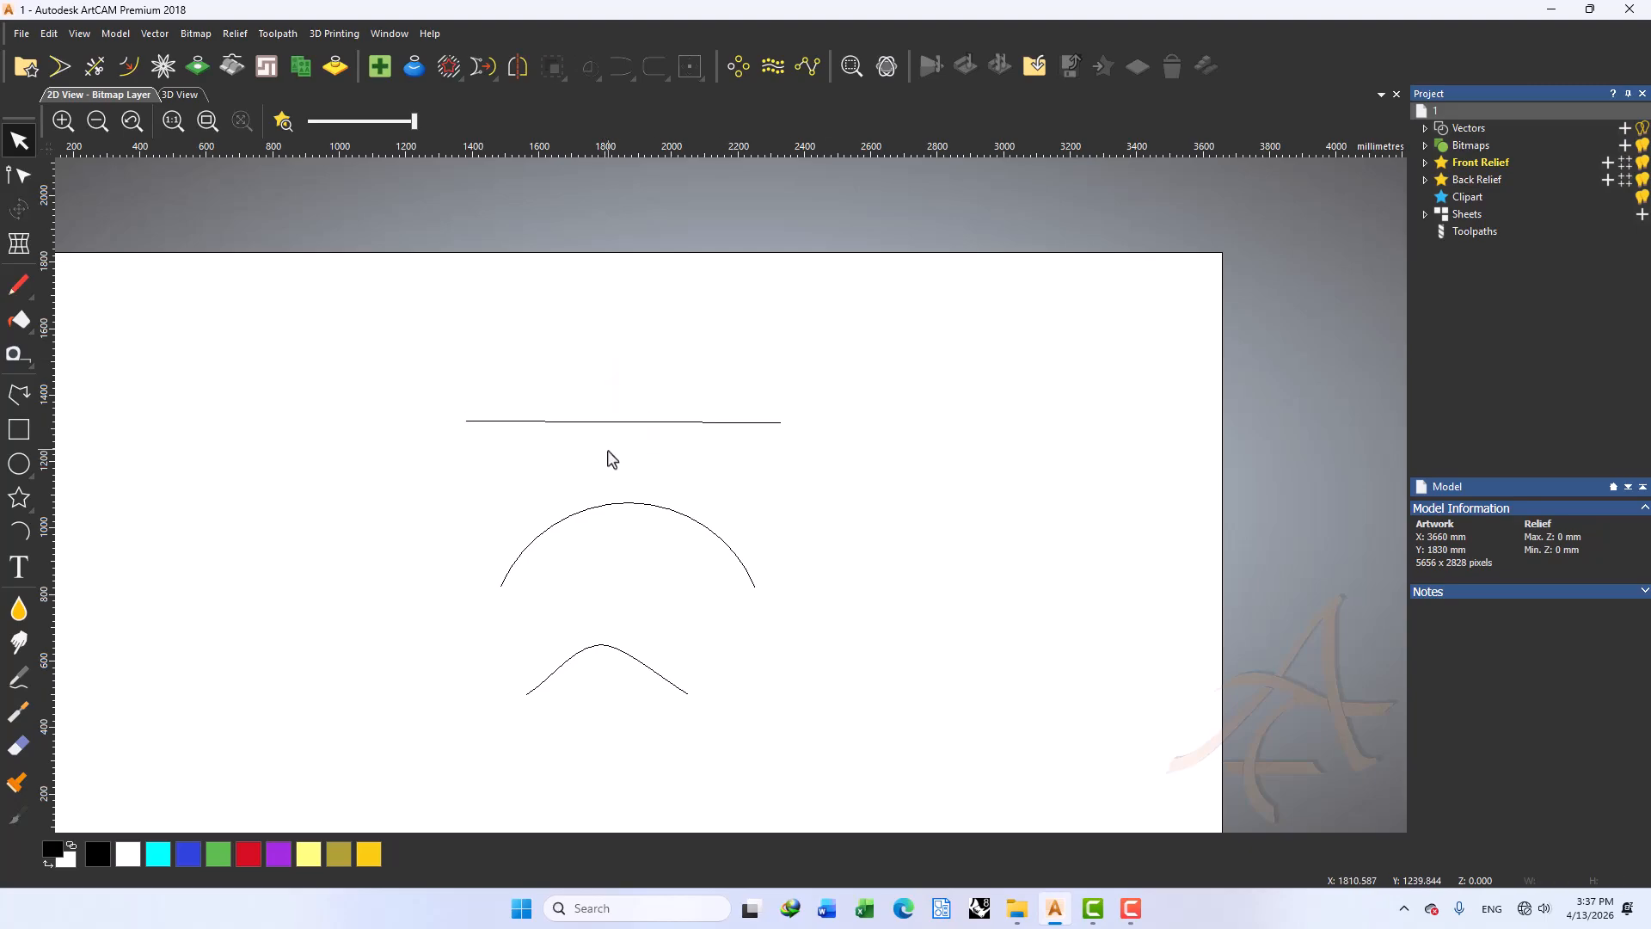
{"action": "left_click", "coordinate": [737, 423]}
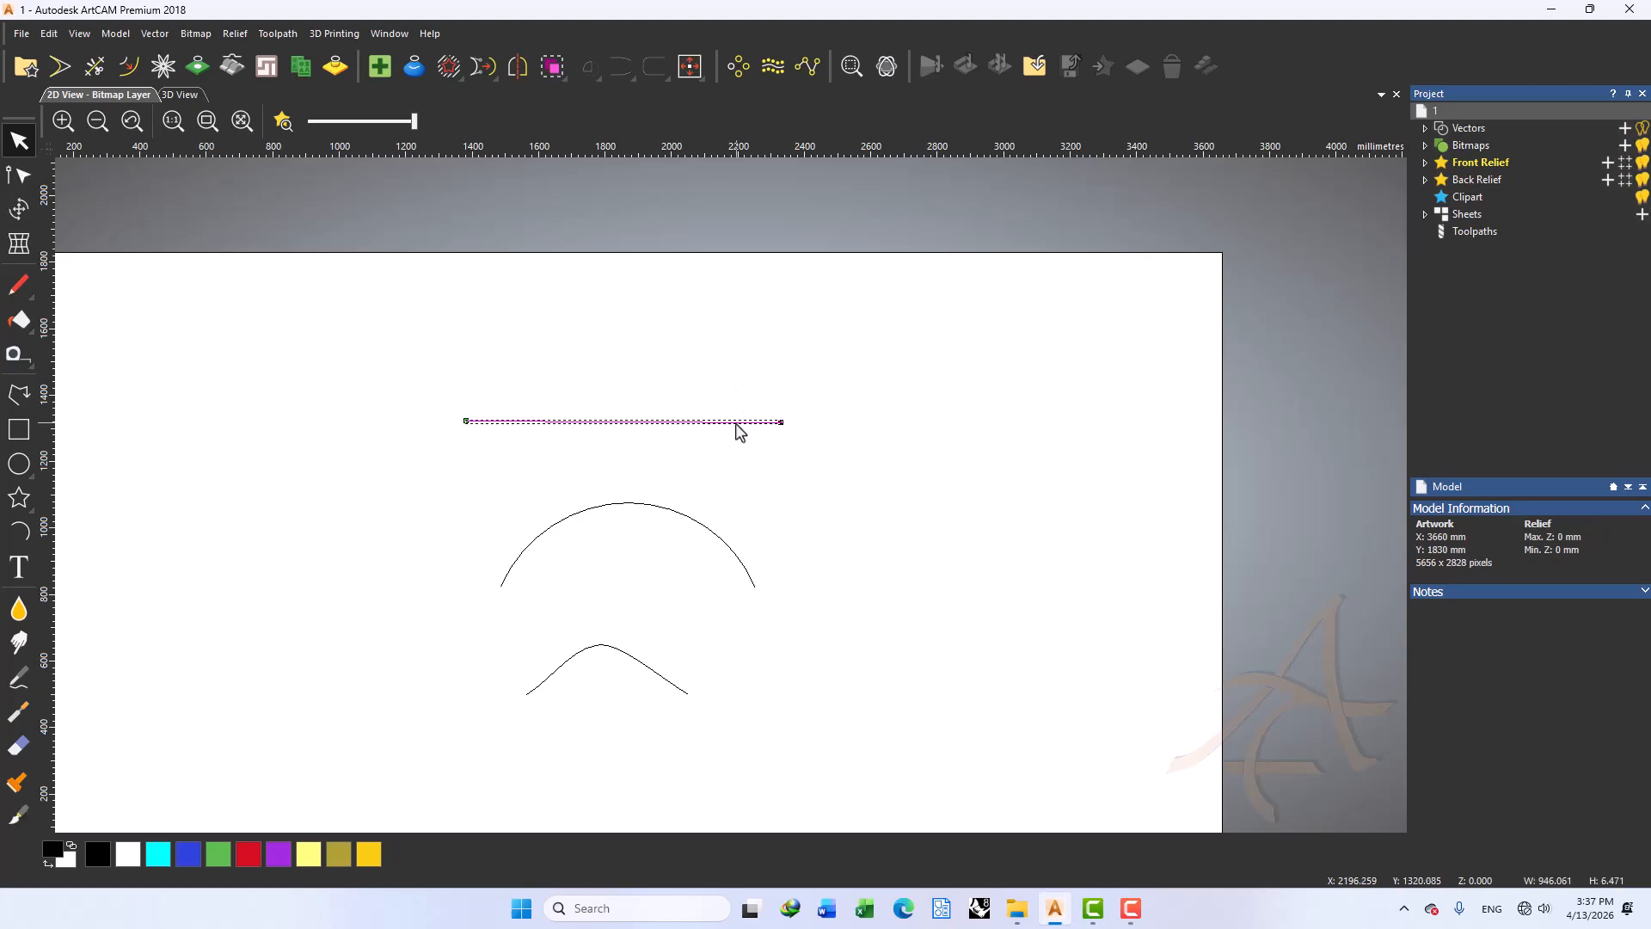
{"action": "double_click", "coordinate": [737, 423]}
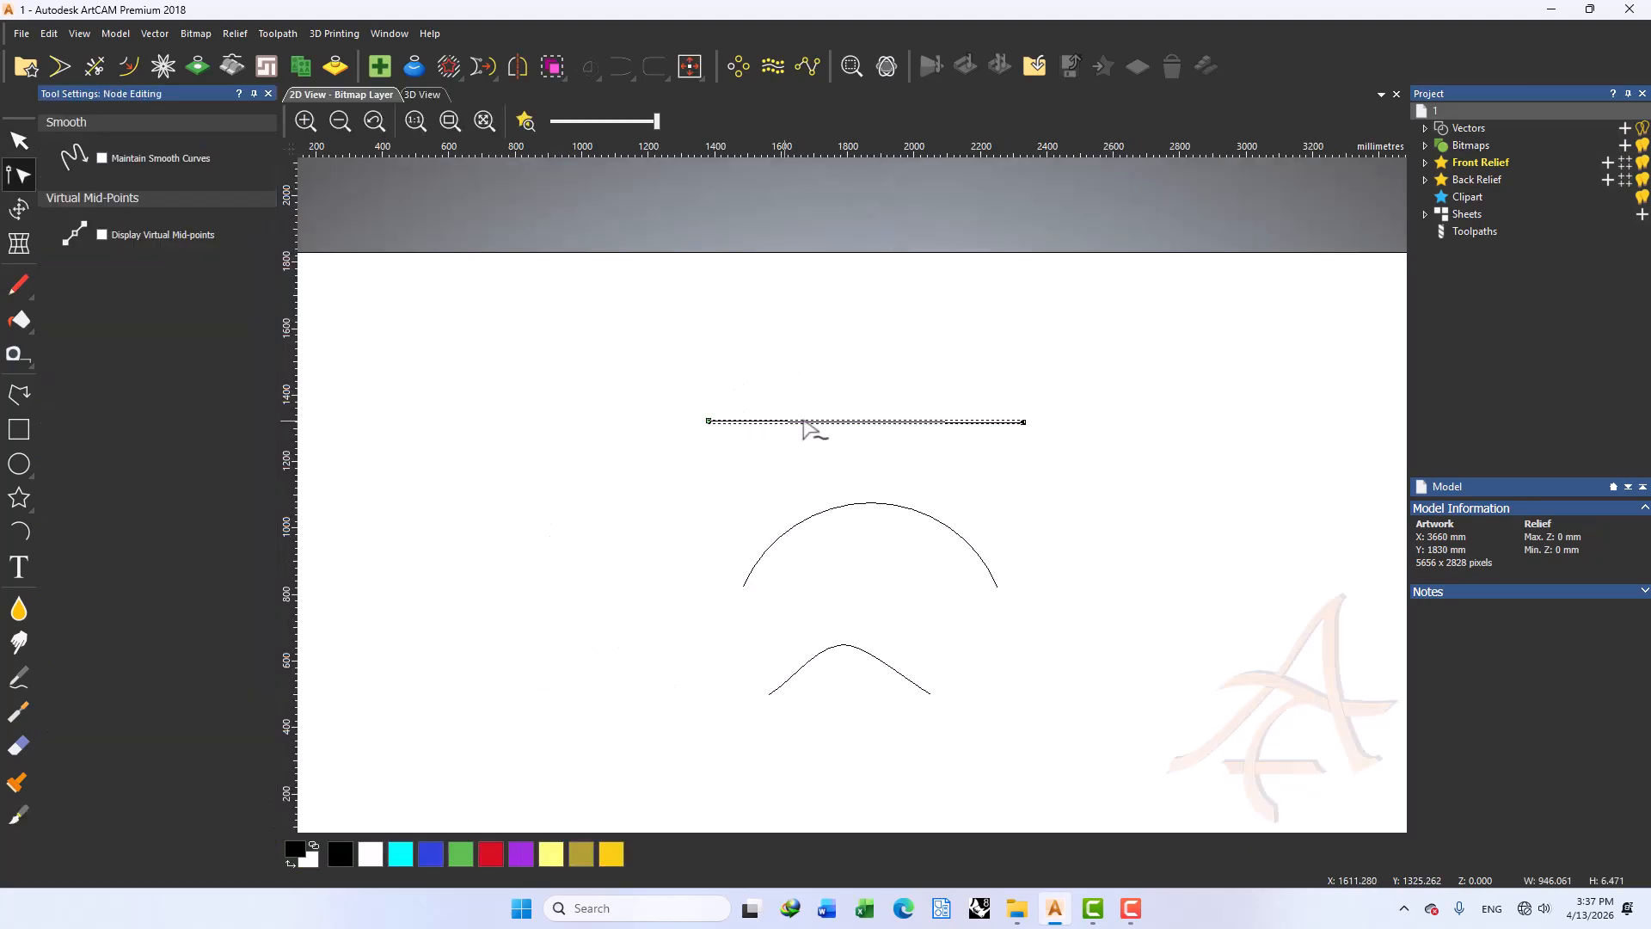
Examine the node commands offered on the right end nodes of the line and the arc, and the span commands on the line
{"action": "right_click", "coordinate": [1024, 420]}
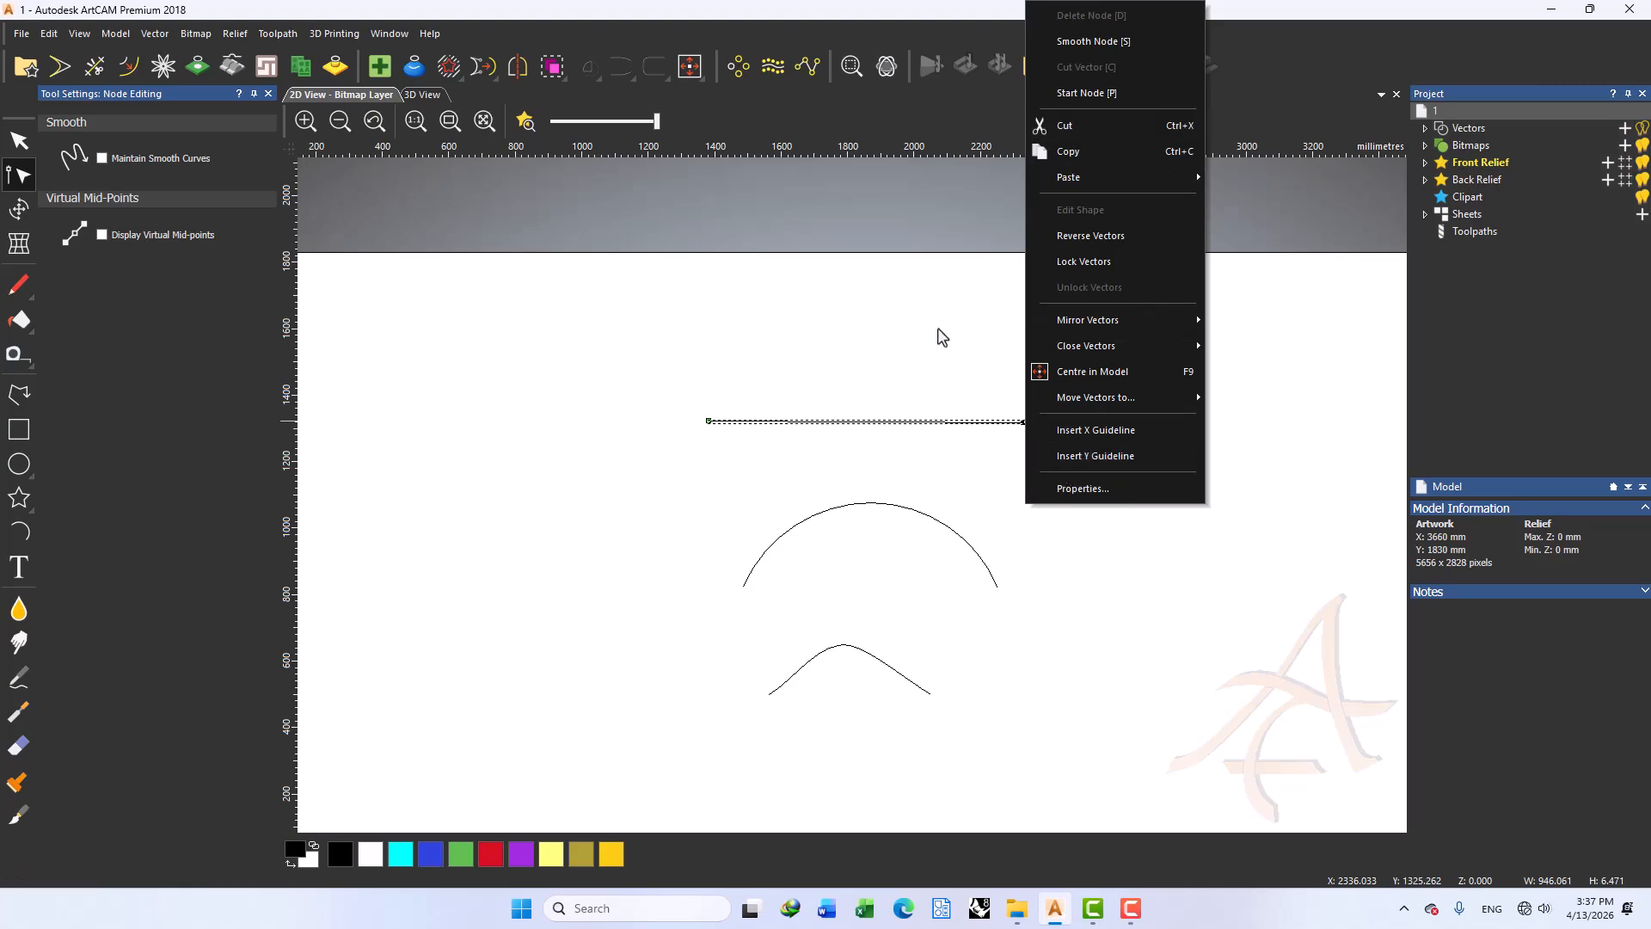
{"action": "left_click", "coordinate": [910, 510]}
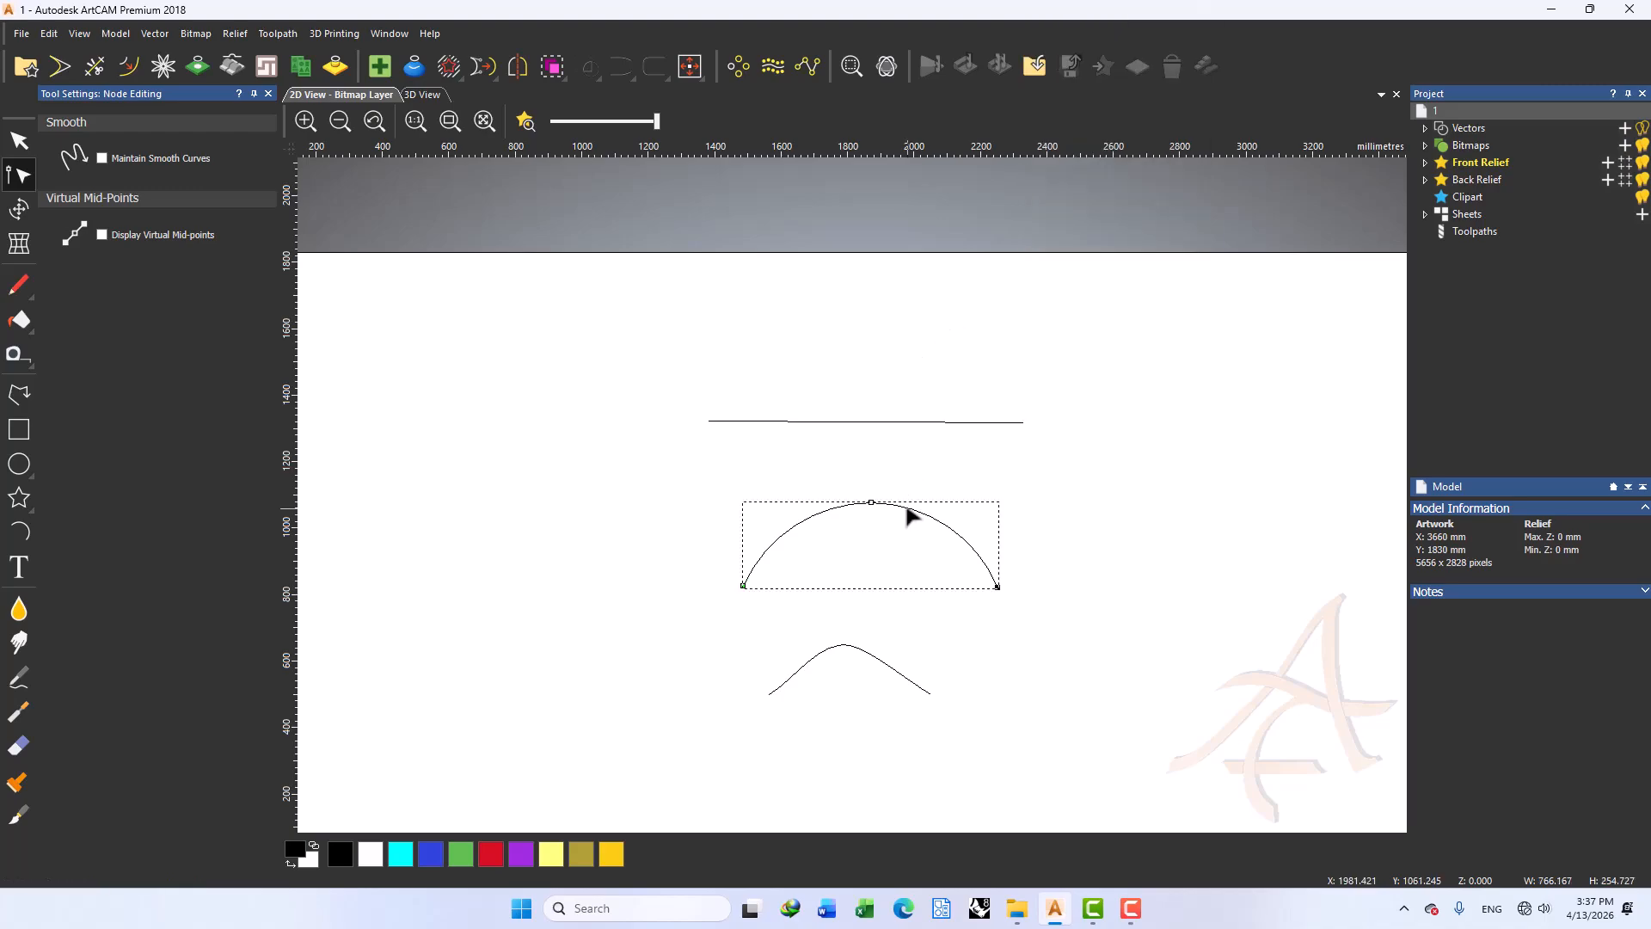
{"action": "right_click", "coordinate": [995, 585]}
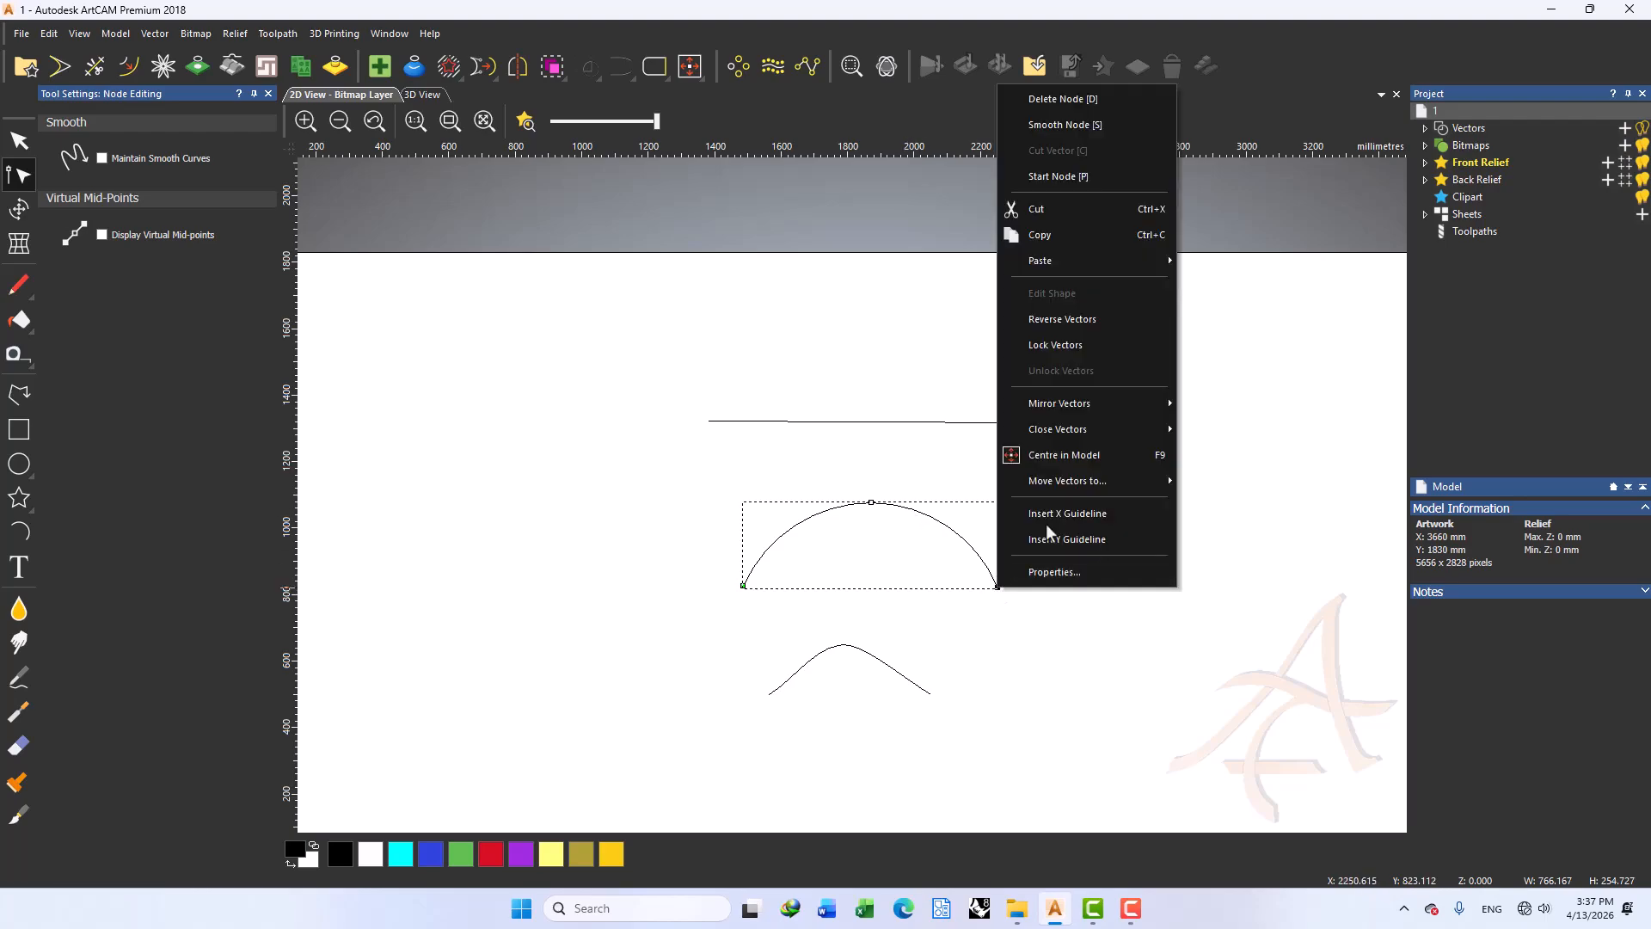
{"action": "left_click", "coordinate": [1064, 98]}
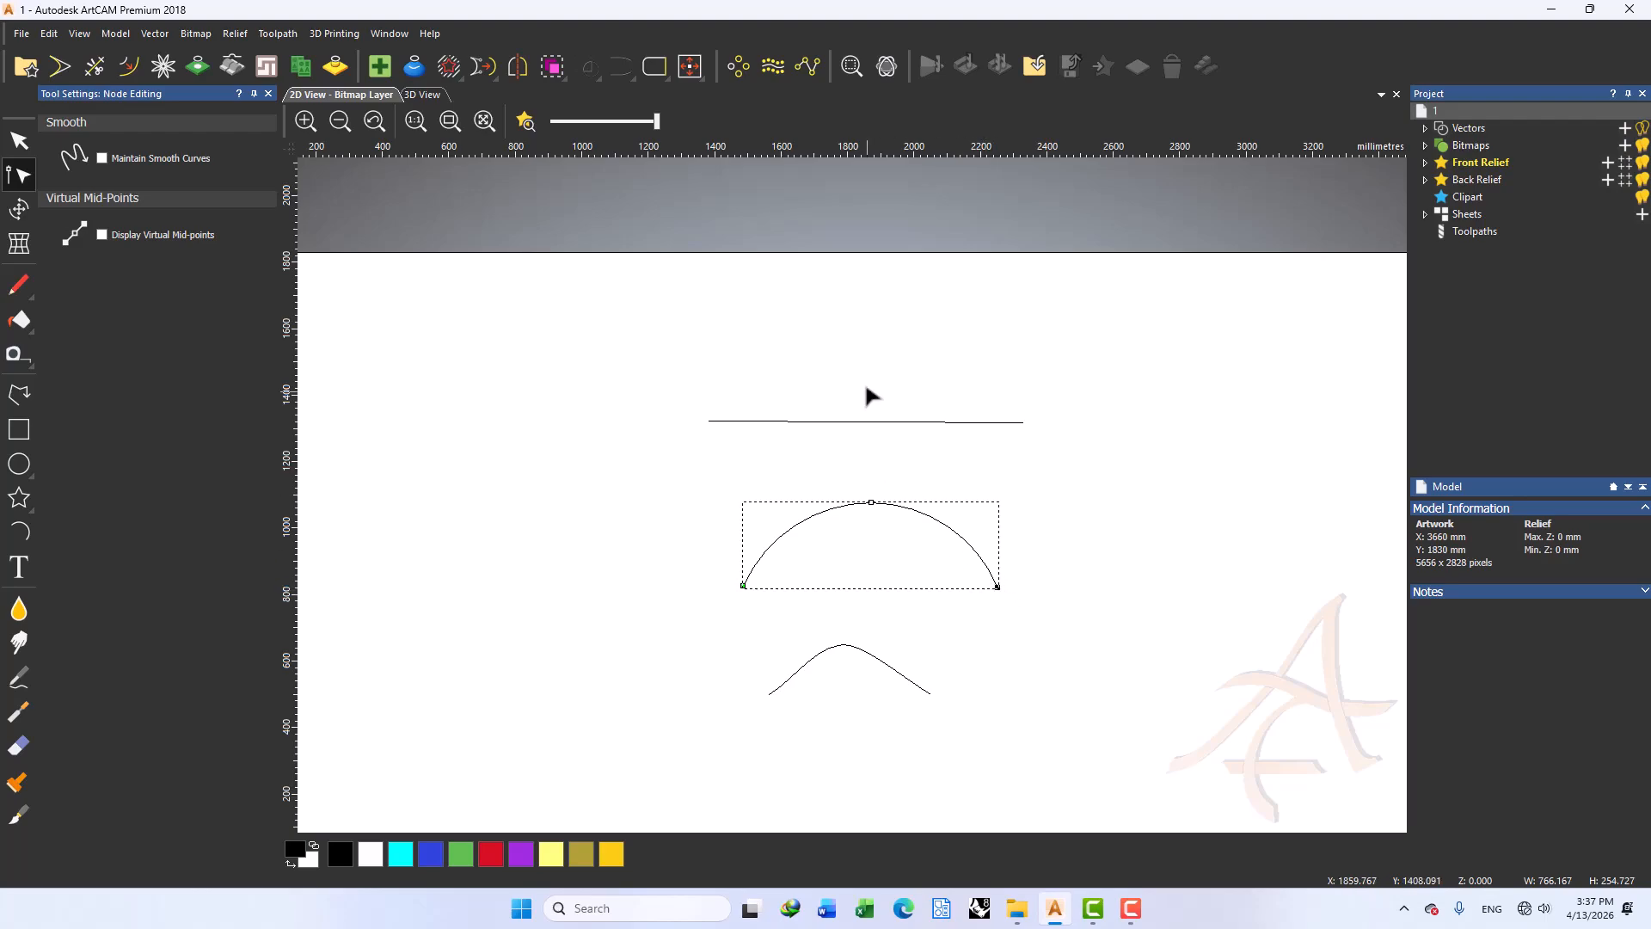
{"action": "left_click", "coordinate": [862, 423]}
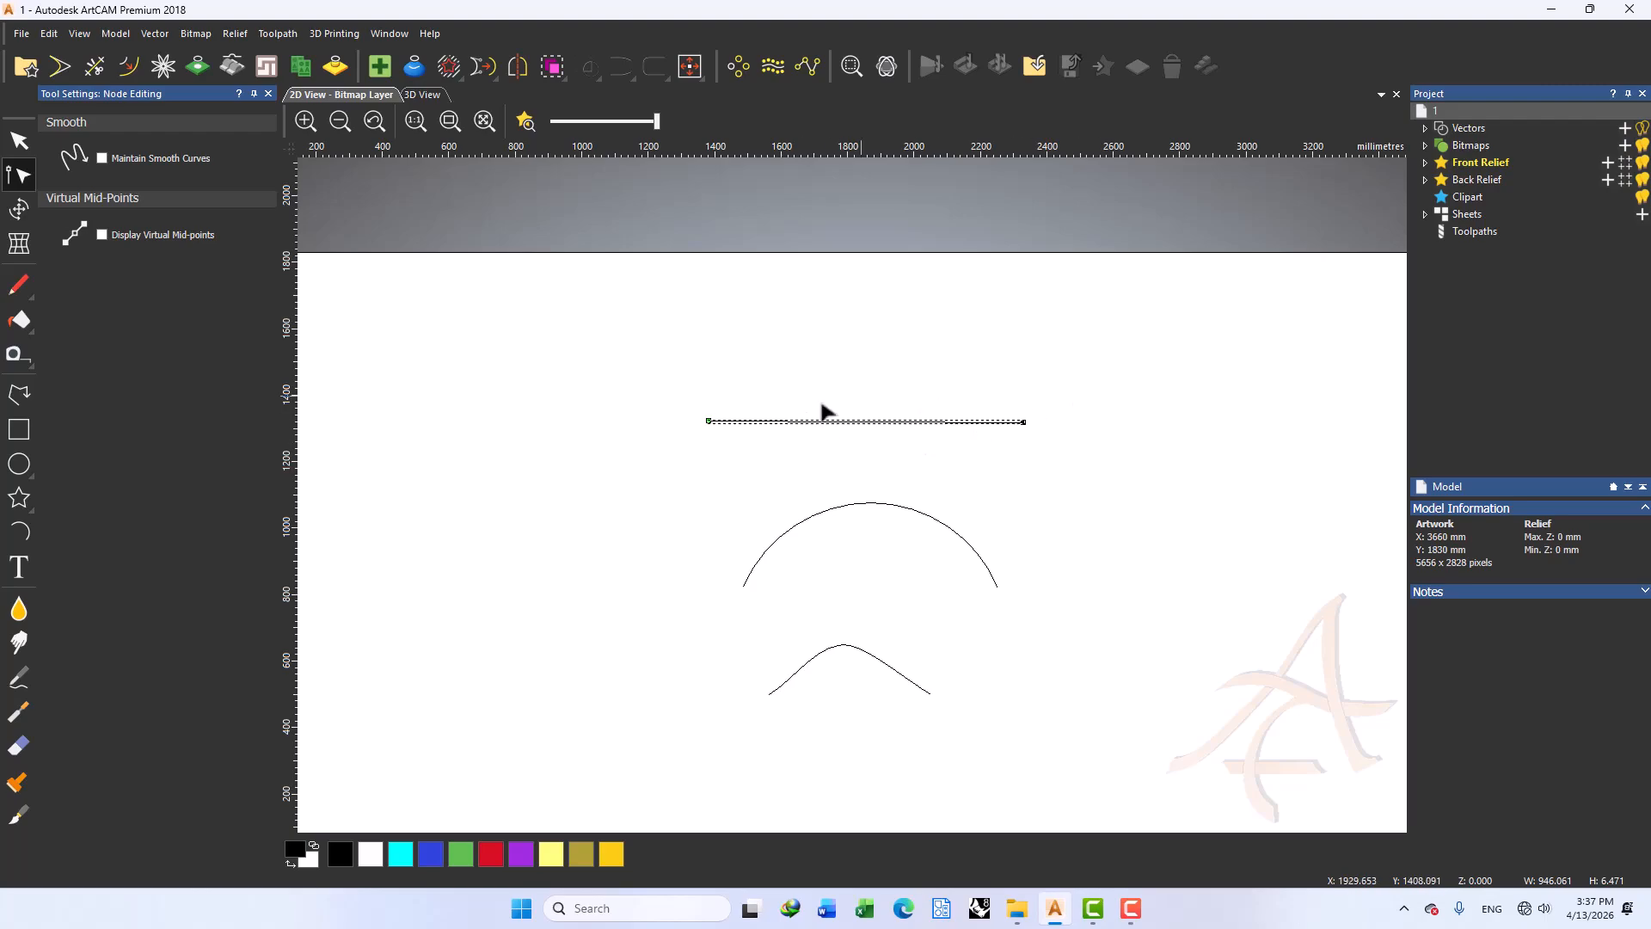
{"action": "right_click", "coordinate": [867, 425]}
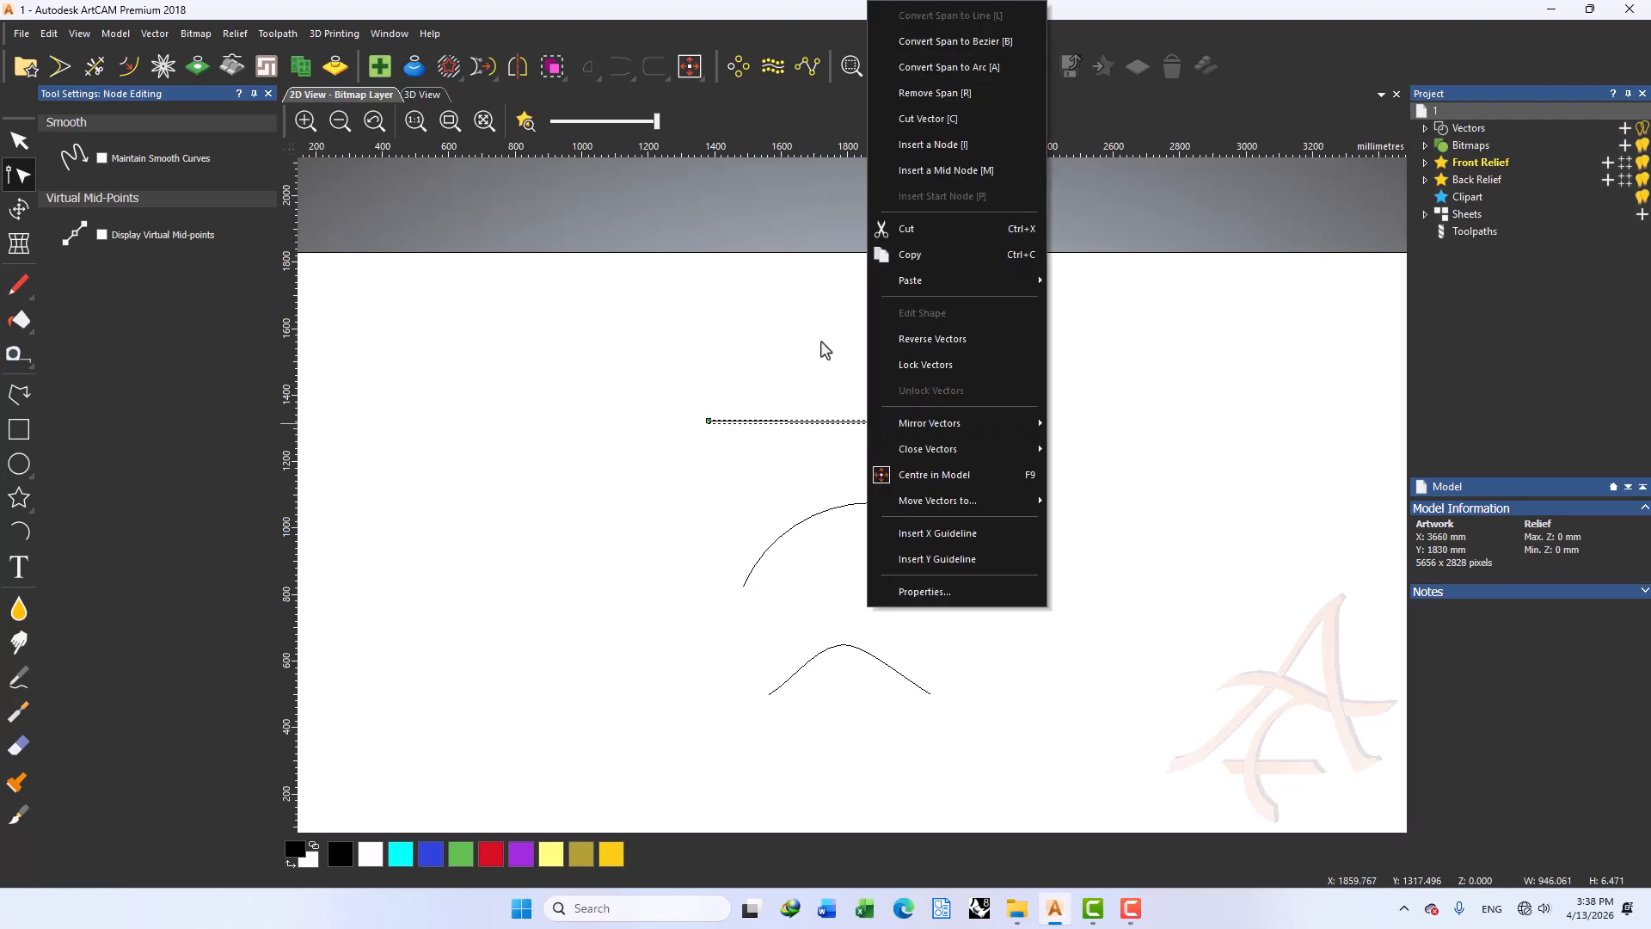
{"action": "left_click", "coordinate": [849, 351]}
Select the nodes on the right half of the bottom curve and delete them
{"action": "left_click_drag", "start_coordinate": [911, 380], "coordinate": [826, 552]}
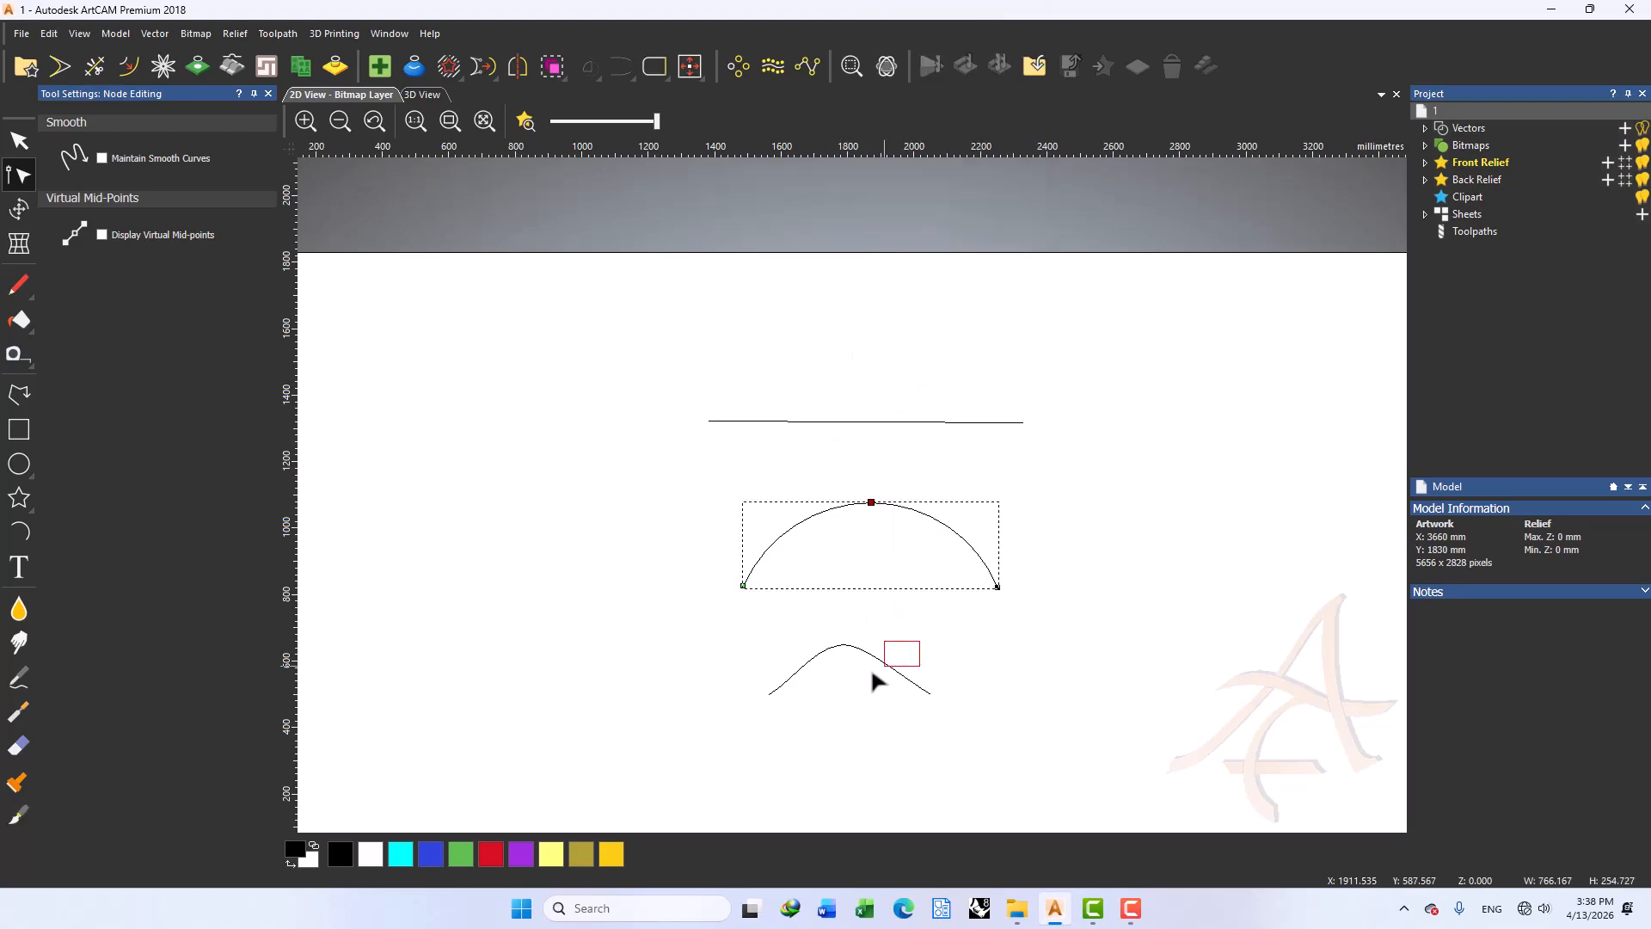
{"action": "left_click_drag", "start_coordinate": [872, 681], "coordinate": [870, 685]}
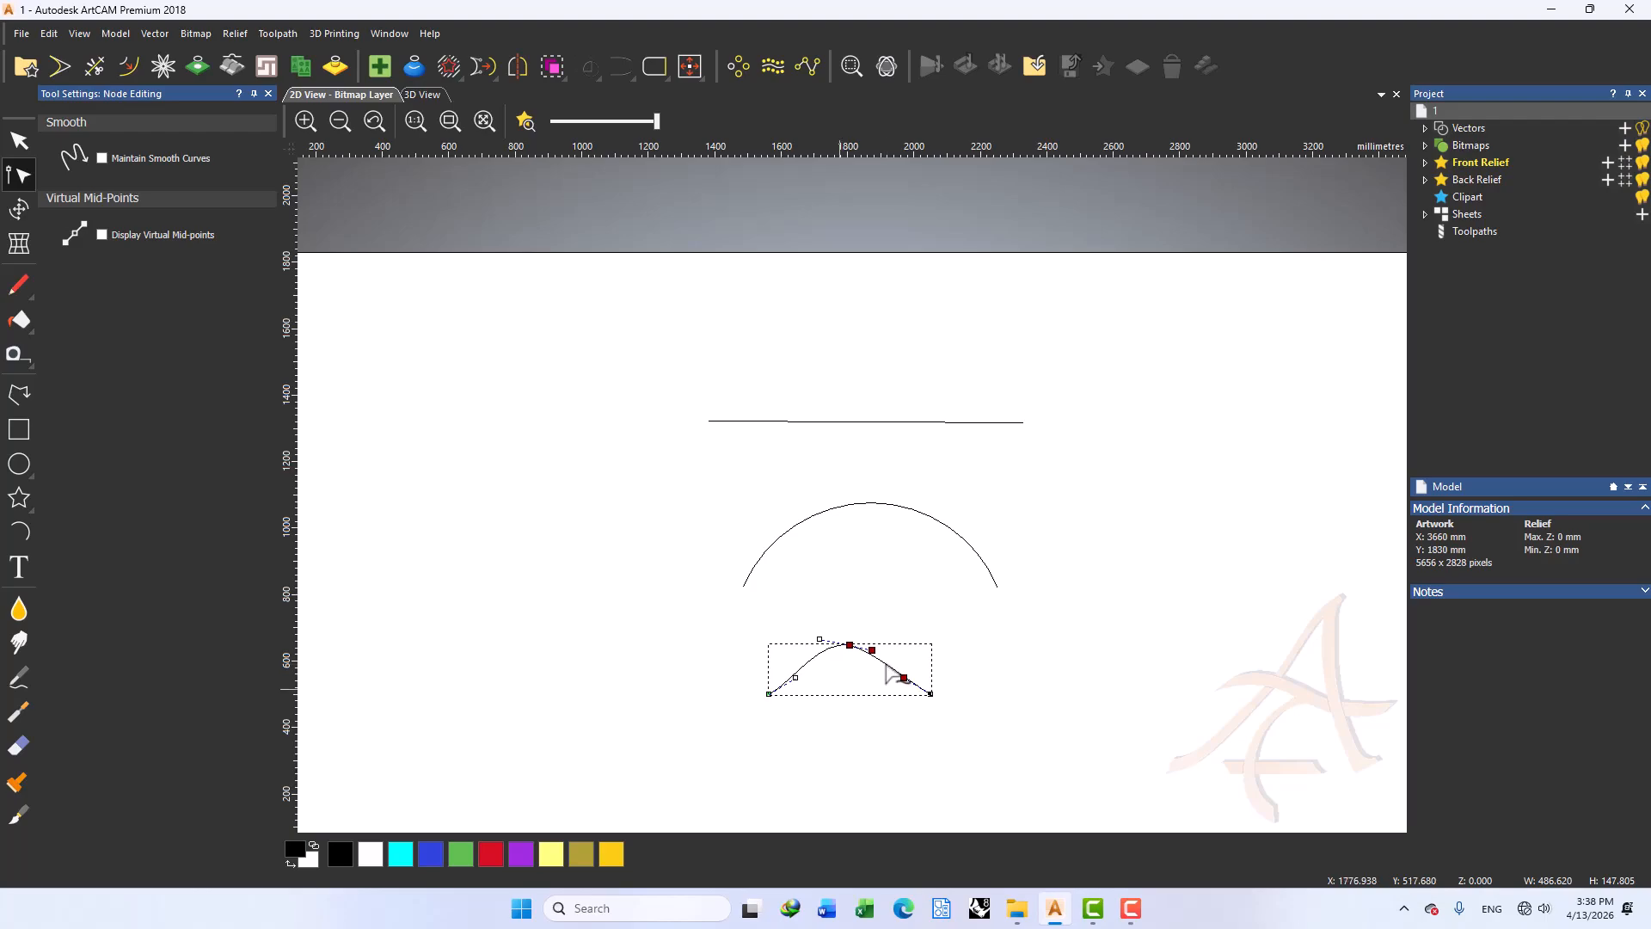
{"action": "left_click", "coordinate": [890, 675]}
{"action": "left_click", "coordinate": [890, 675]}
{"action": "key", "text": "Delete"}
Reshape the bottom curve into a rounded arch by raising both control handles and moving its right end node to the lower right
{"action": "left_click_drag", "start_coordinate": [850, 645], "coordinate": [947, 646]}
{"action": "left_click", "coordinate": [921, 651]}
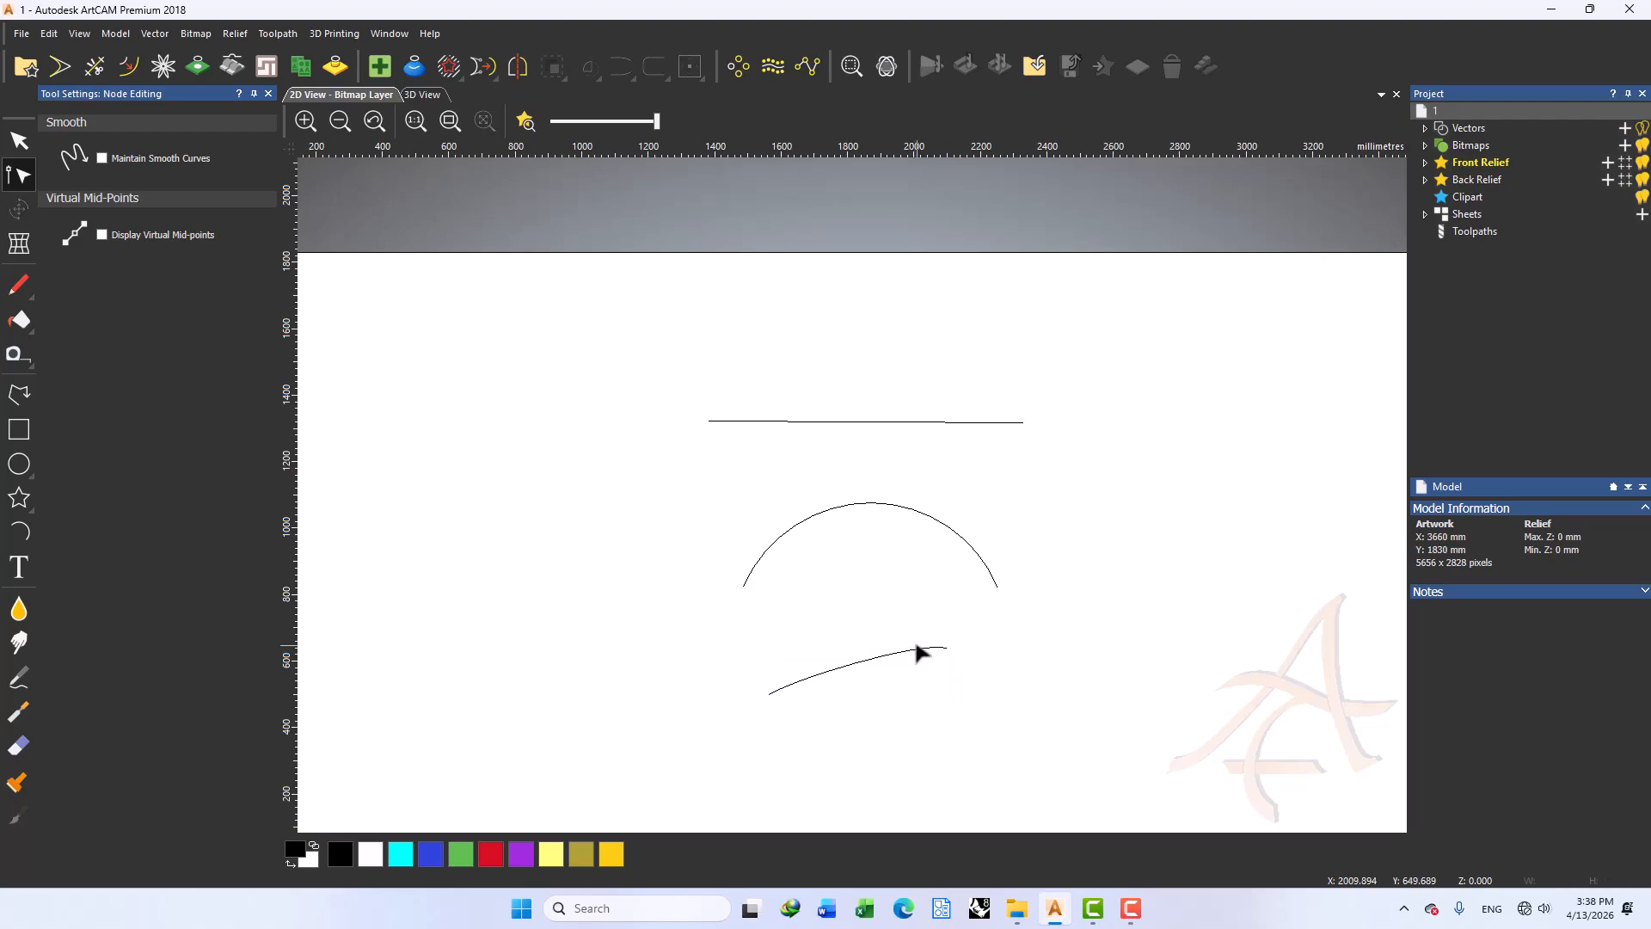
{"action": "left_click", "coordinate": [912, 649]}
{"action": "left_click_drag", "start_coordinate": [917, 642], "coordinate": [889, 601]}
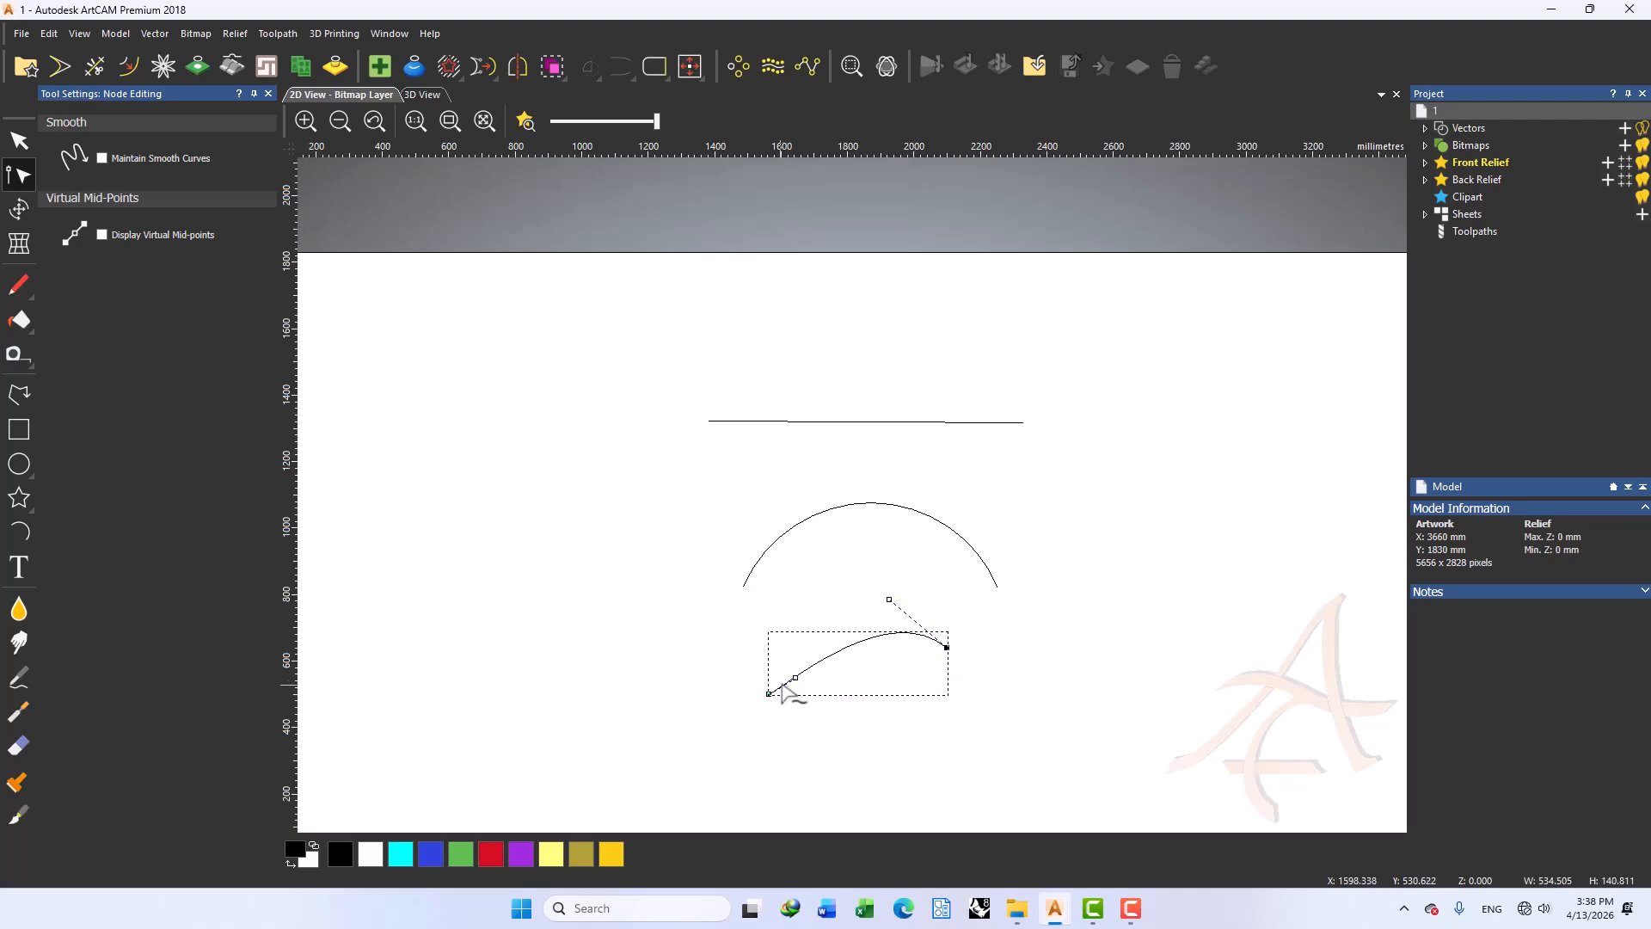
{"action": "left_click_drag", "start_coordinate": [795, 677], "coordinate": [779, 627]}
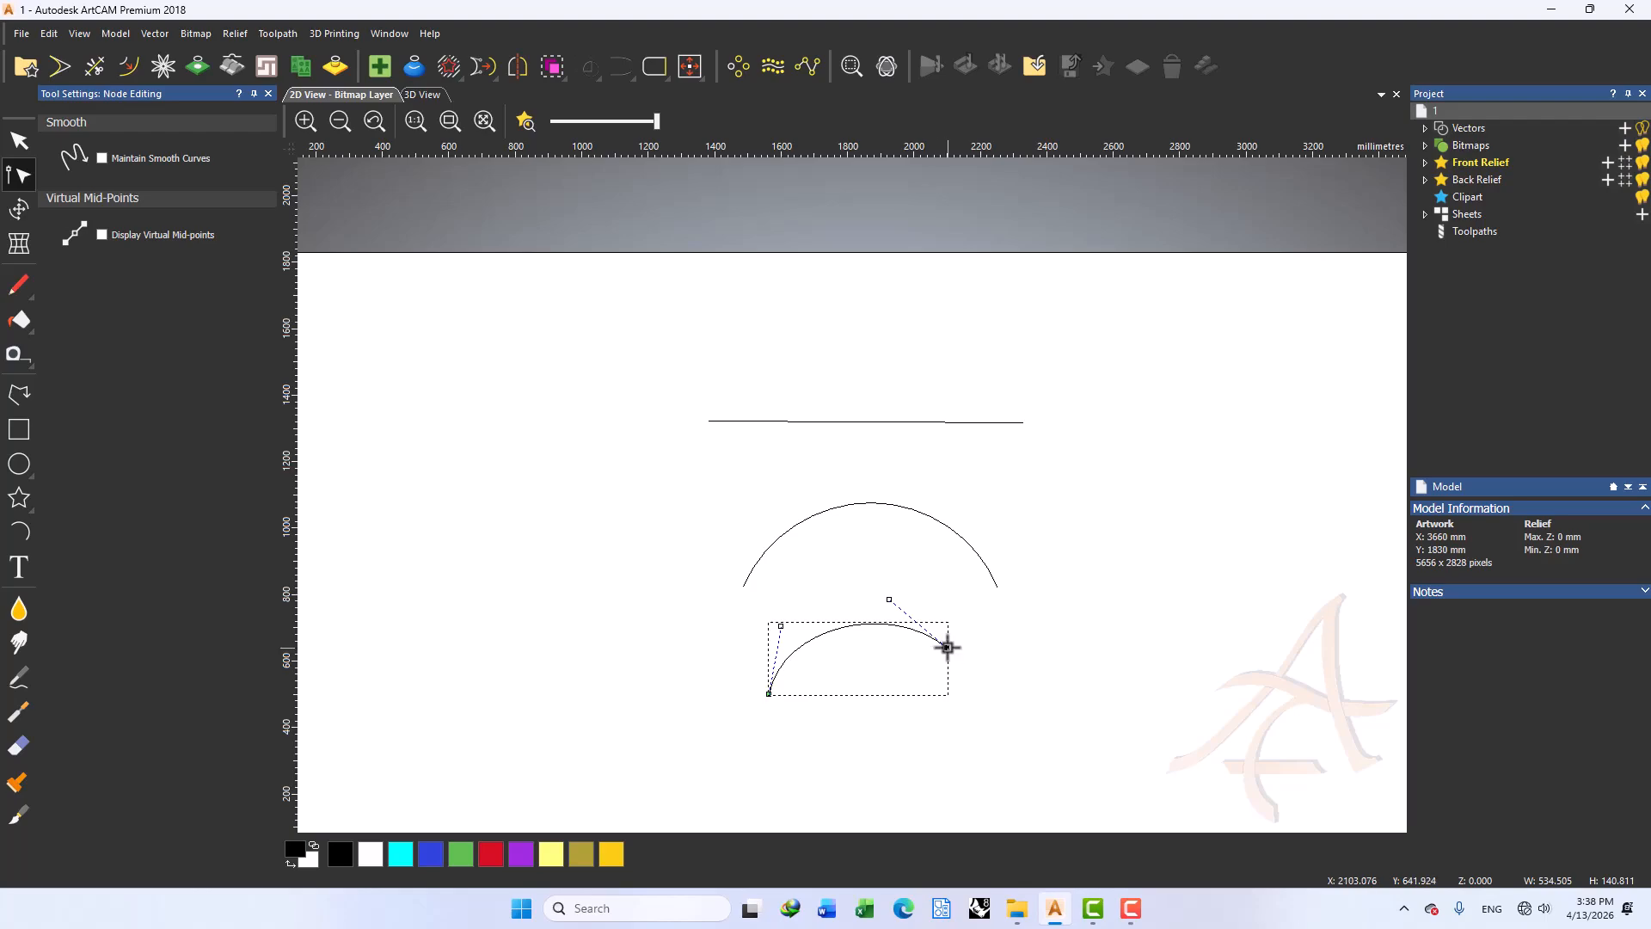
{"action": "left_click_drag", "start_coordinate": [947, 647], "coordinate": [979, 698]}
Convert the top straight line's span to a Bezier and raise both control handles to arch it upward
{"action": "left_click_drag", "start_coordinate": [891, 392], "coordinate": [865, 471]}
{"action": "right_click", "coordinate": [870, 422]}
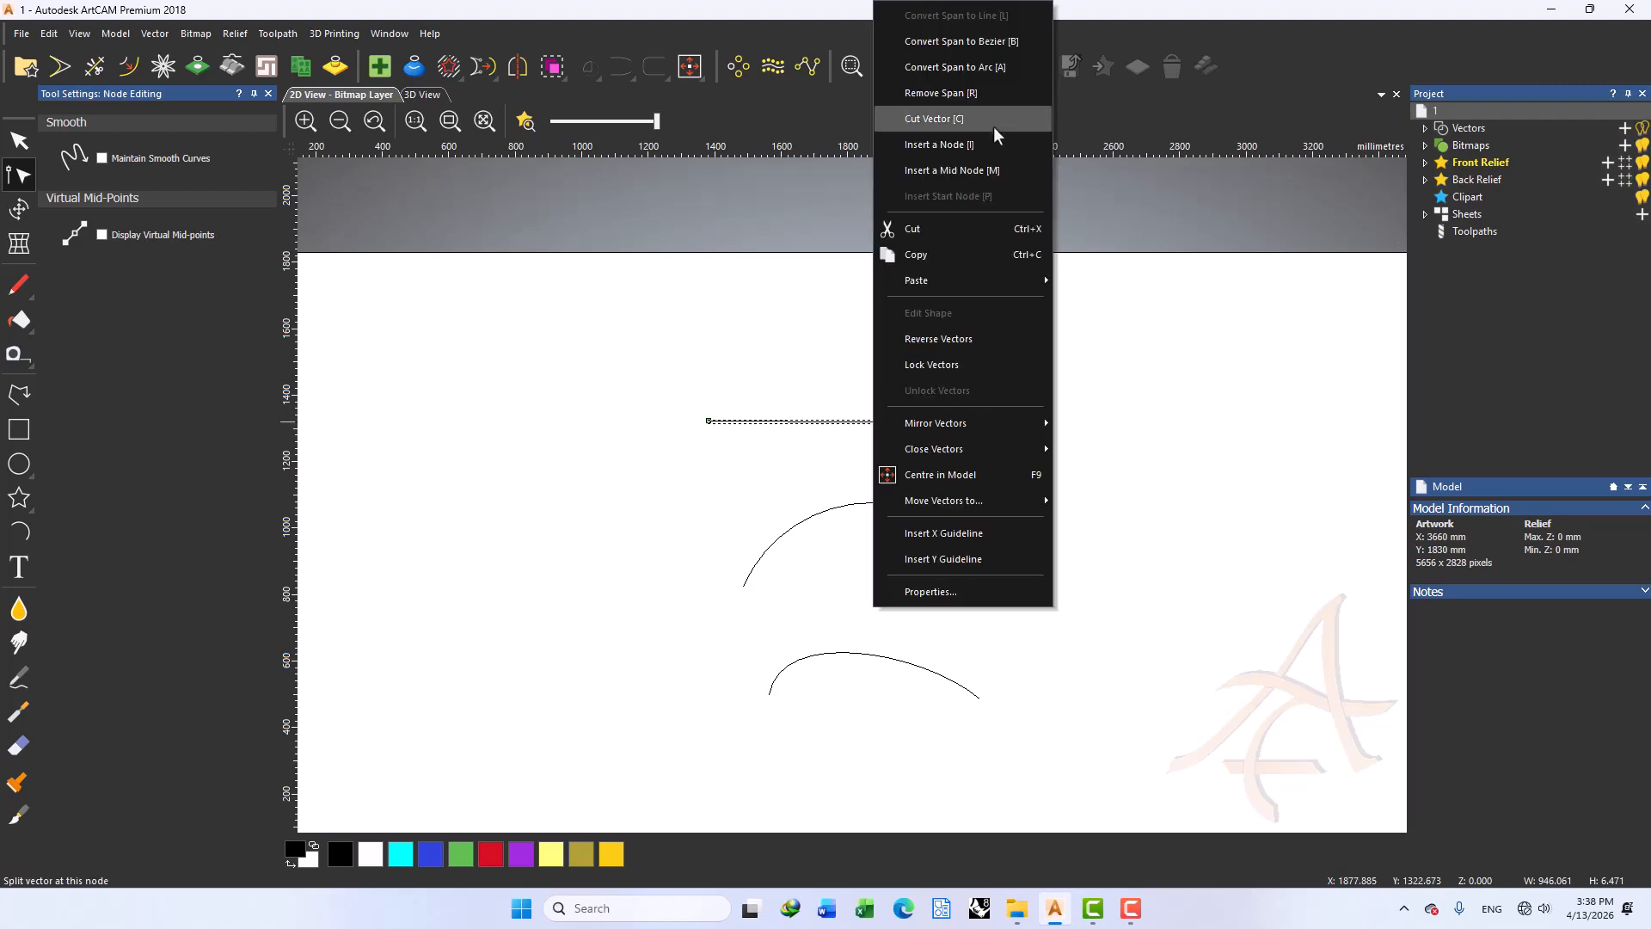
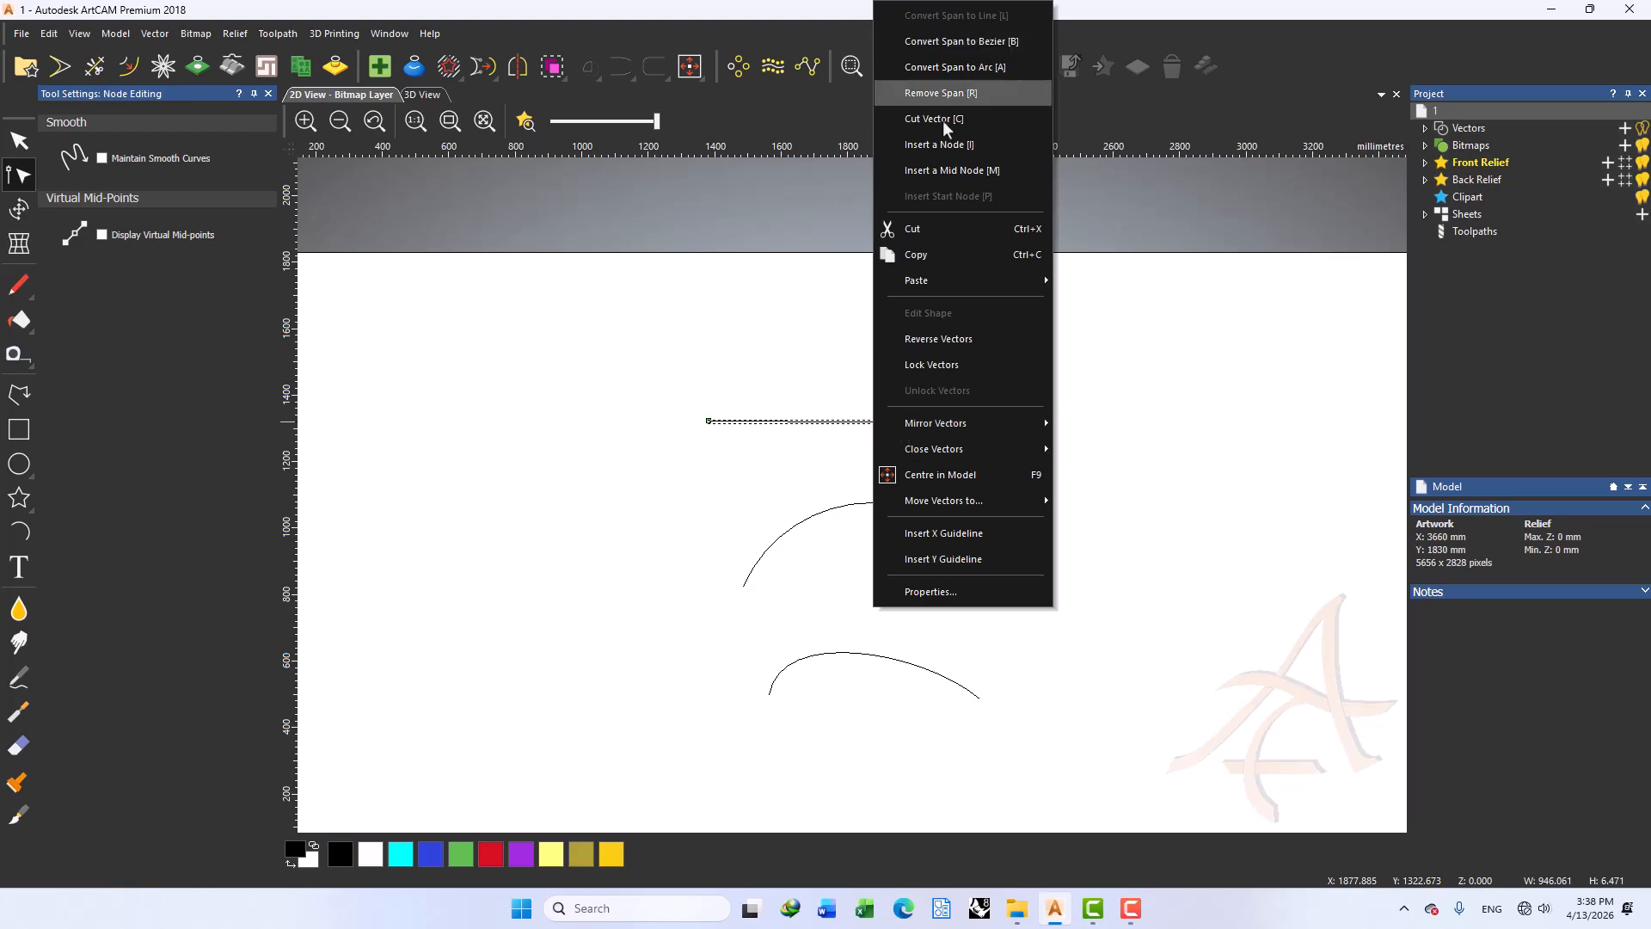
{"action": "left_click_drag", "start_coordinate": [833, 316], "coordinate": [798, 435]}
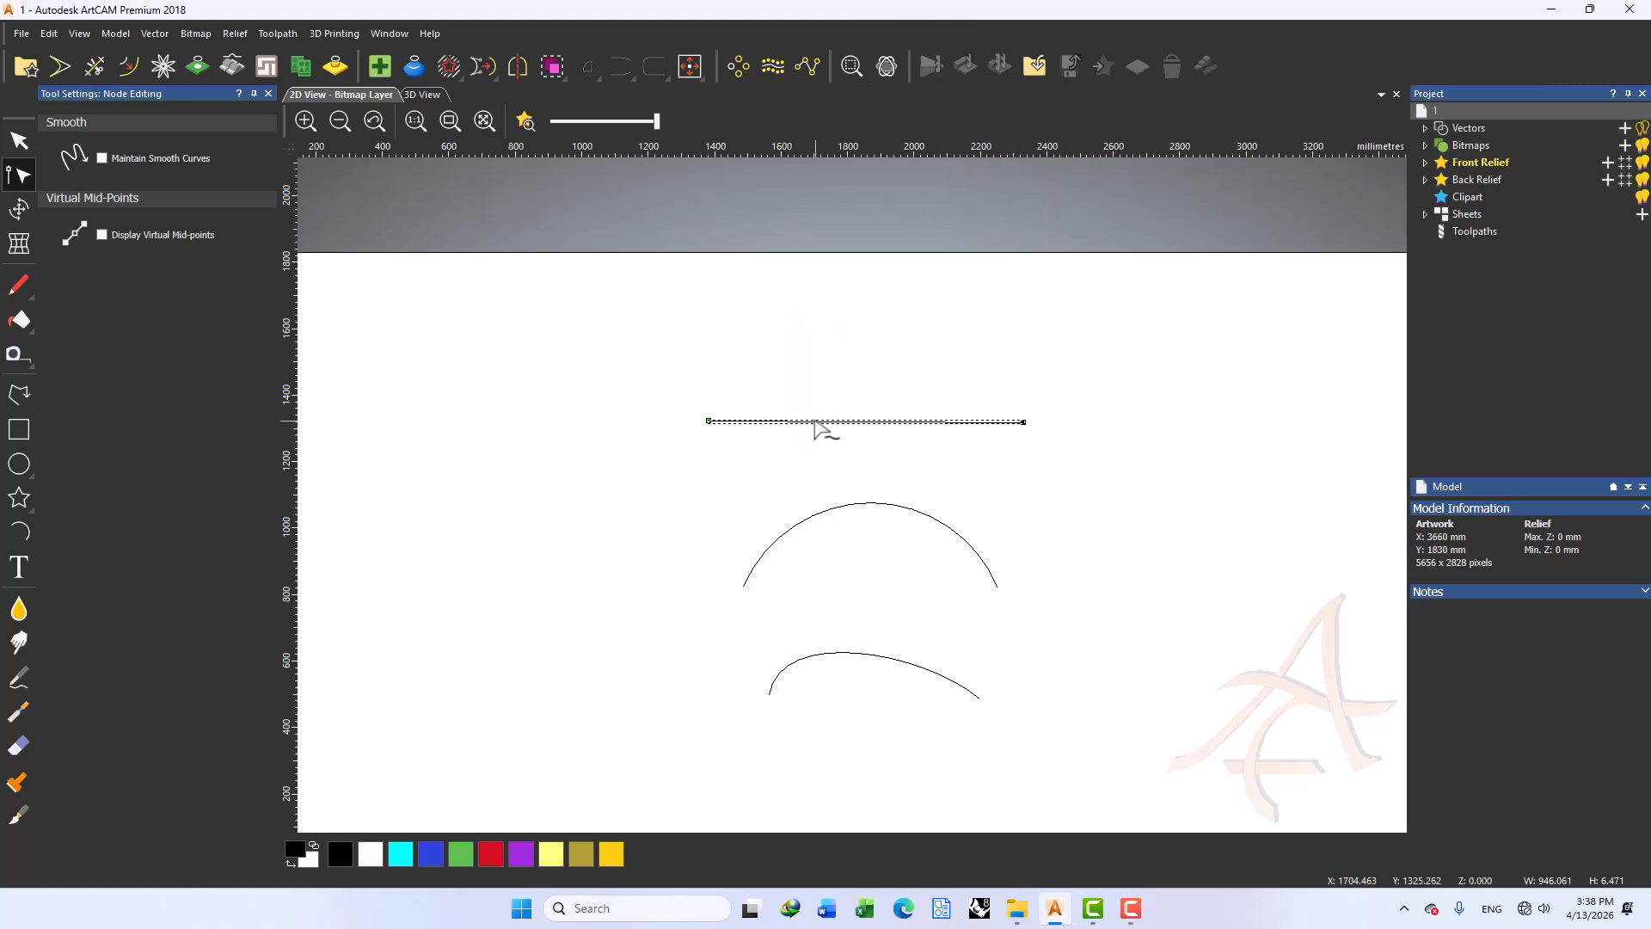
{"action": "right_click", "coordinate": [814, 422]}
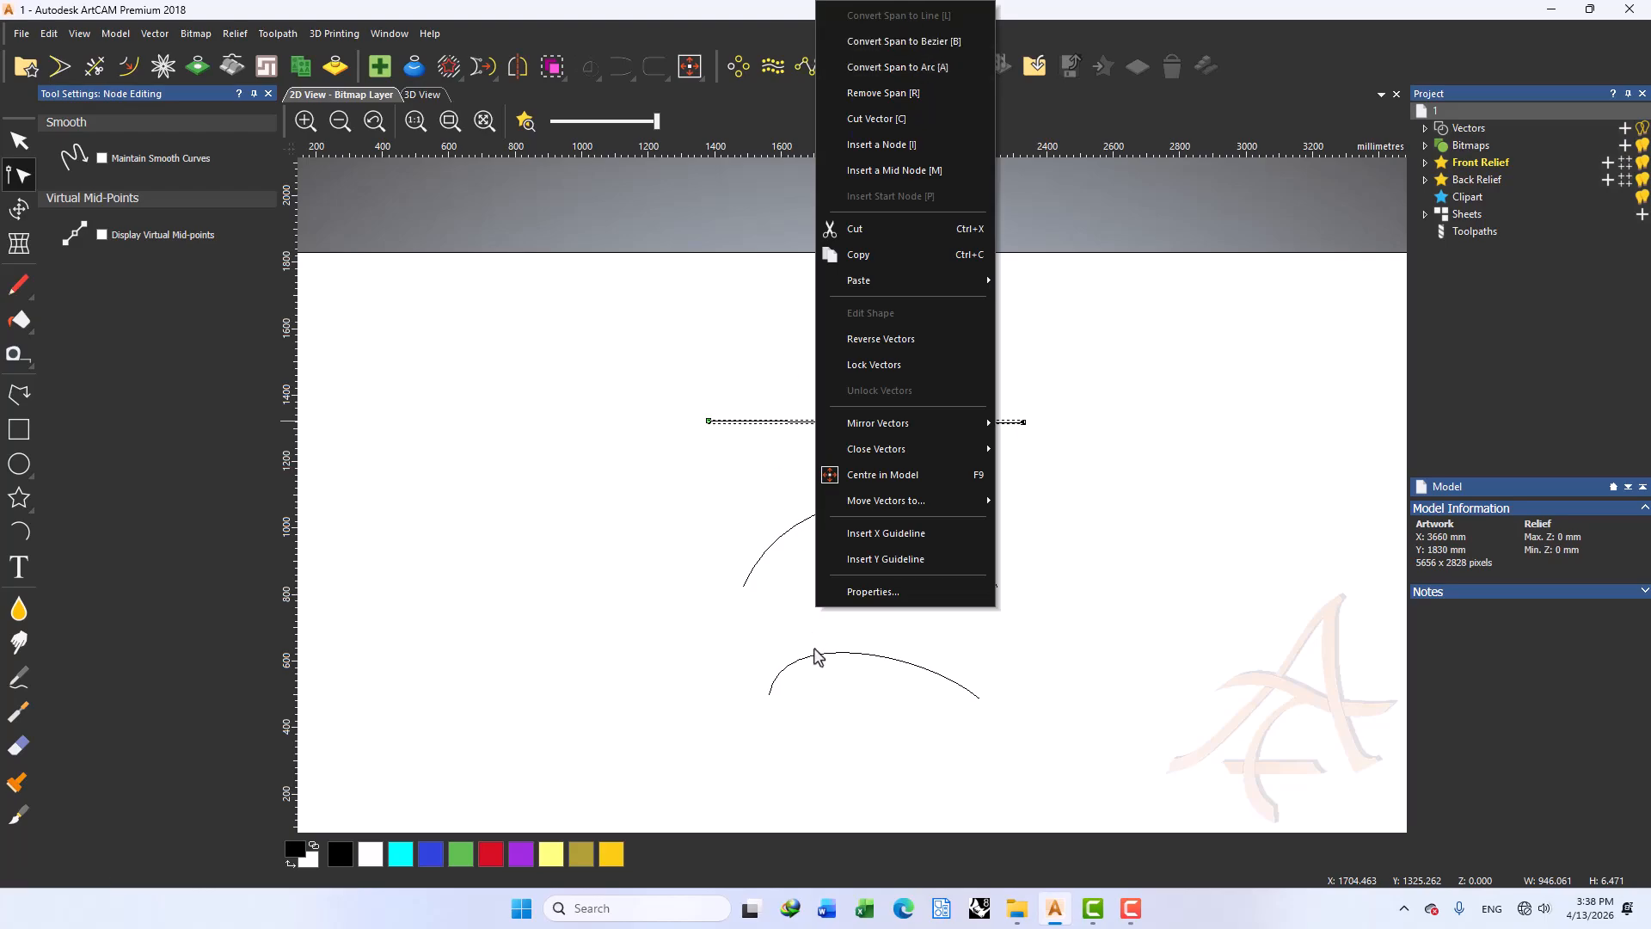
{"action": "left_click", "coordinate": [932, 39]}
{"action": "left_click_drag", "start_coordinate": [777, 371], "coordinate": [917, 321]}
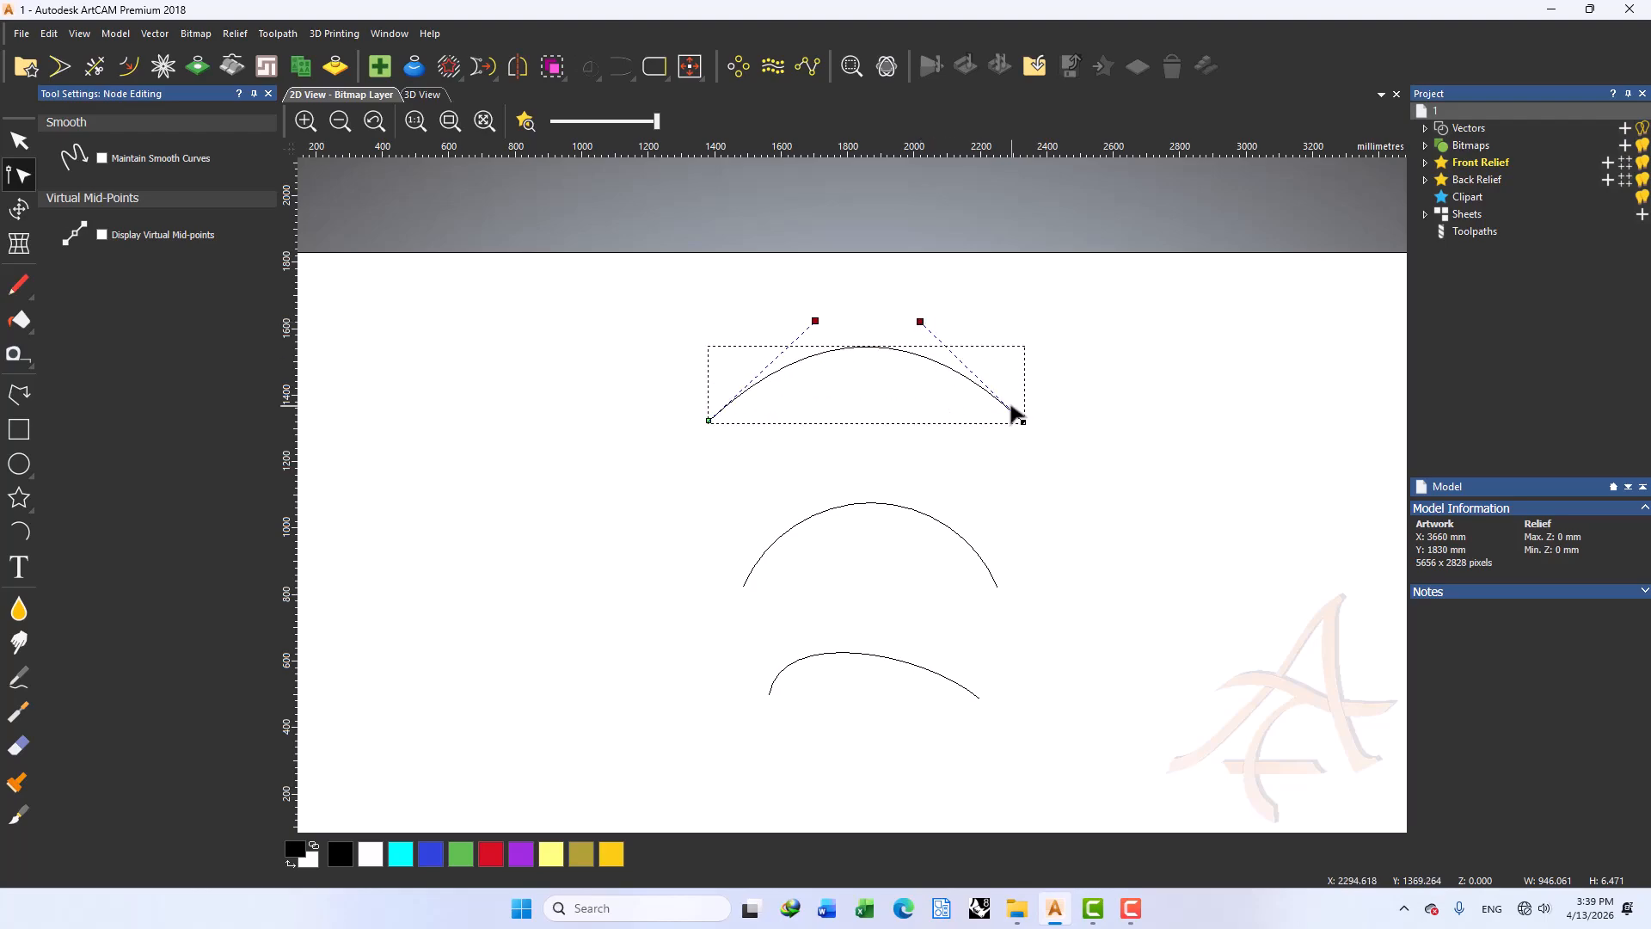
Convert the top Bezier span to an arc and turn it back into a straight line
{"action": "right_click", "coordinate": [899, 359]}
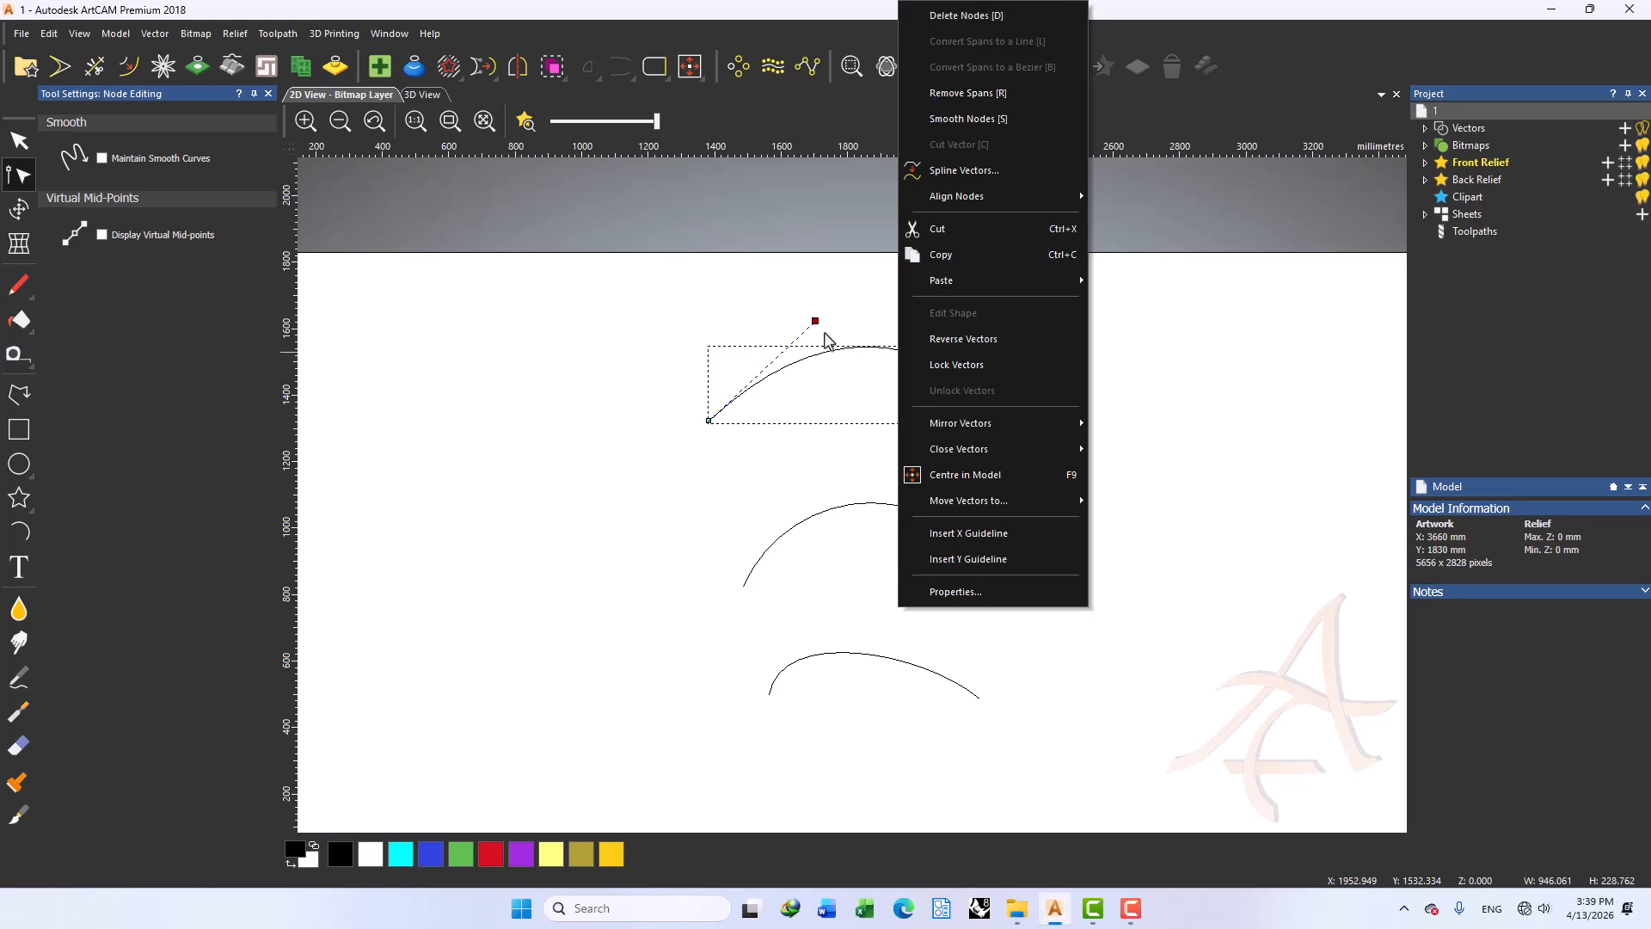
{"action": "right_click", "coordinate": [859, 354]}
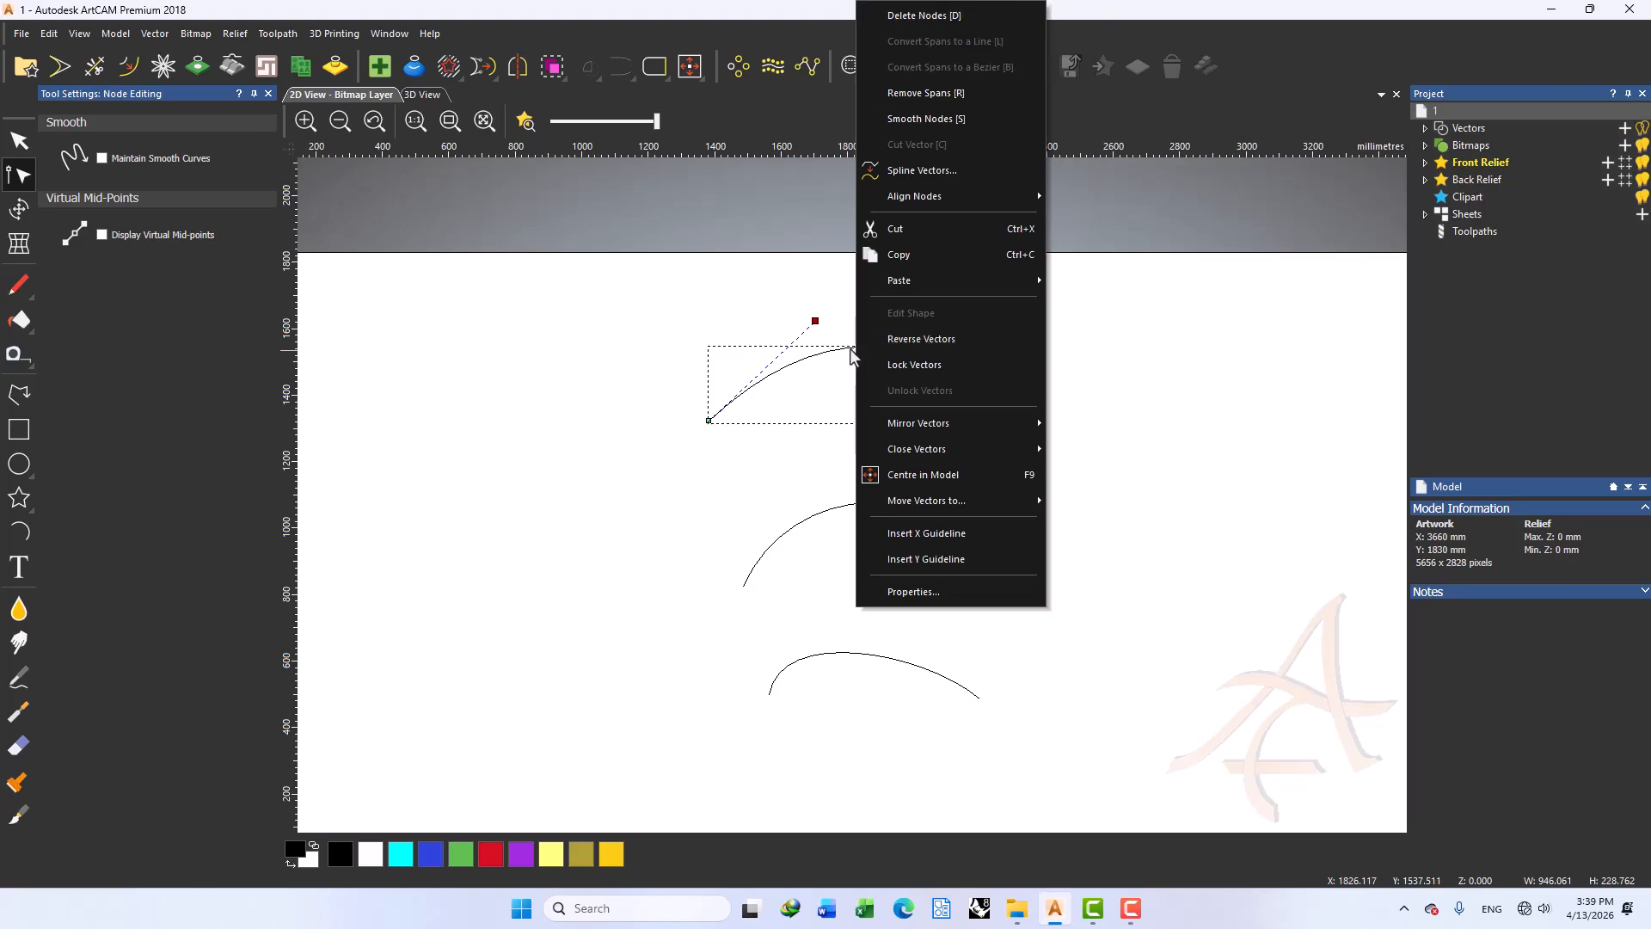
{"action": "right_click", "coordinate": [850, 354]}
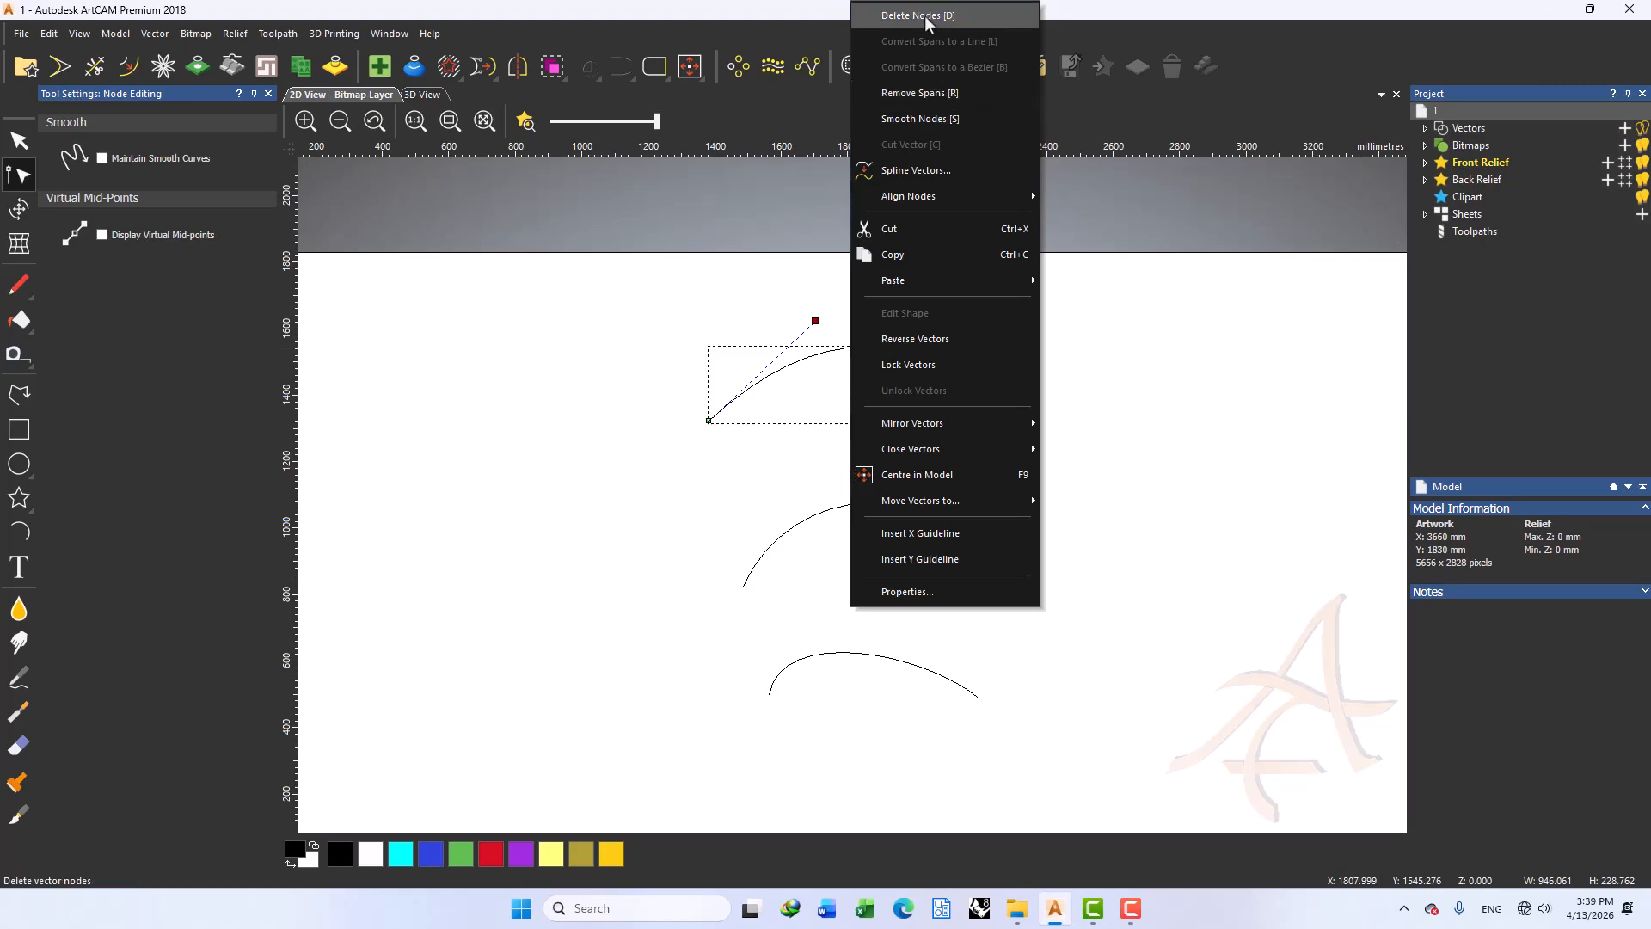
{"action": "left_click", "coordinate": [915, 118]}
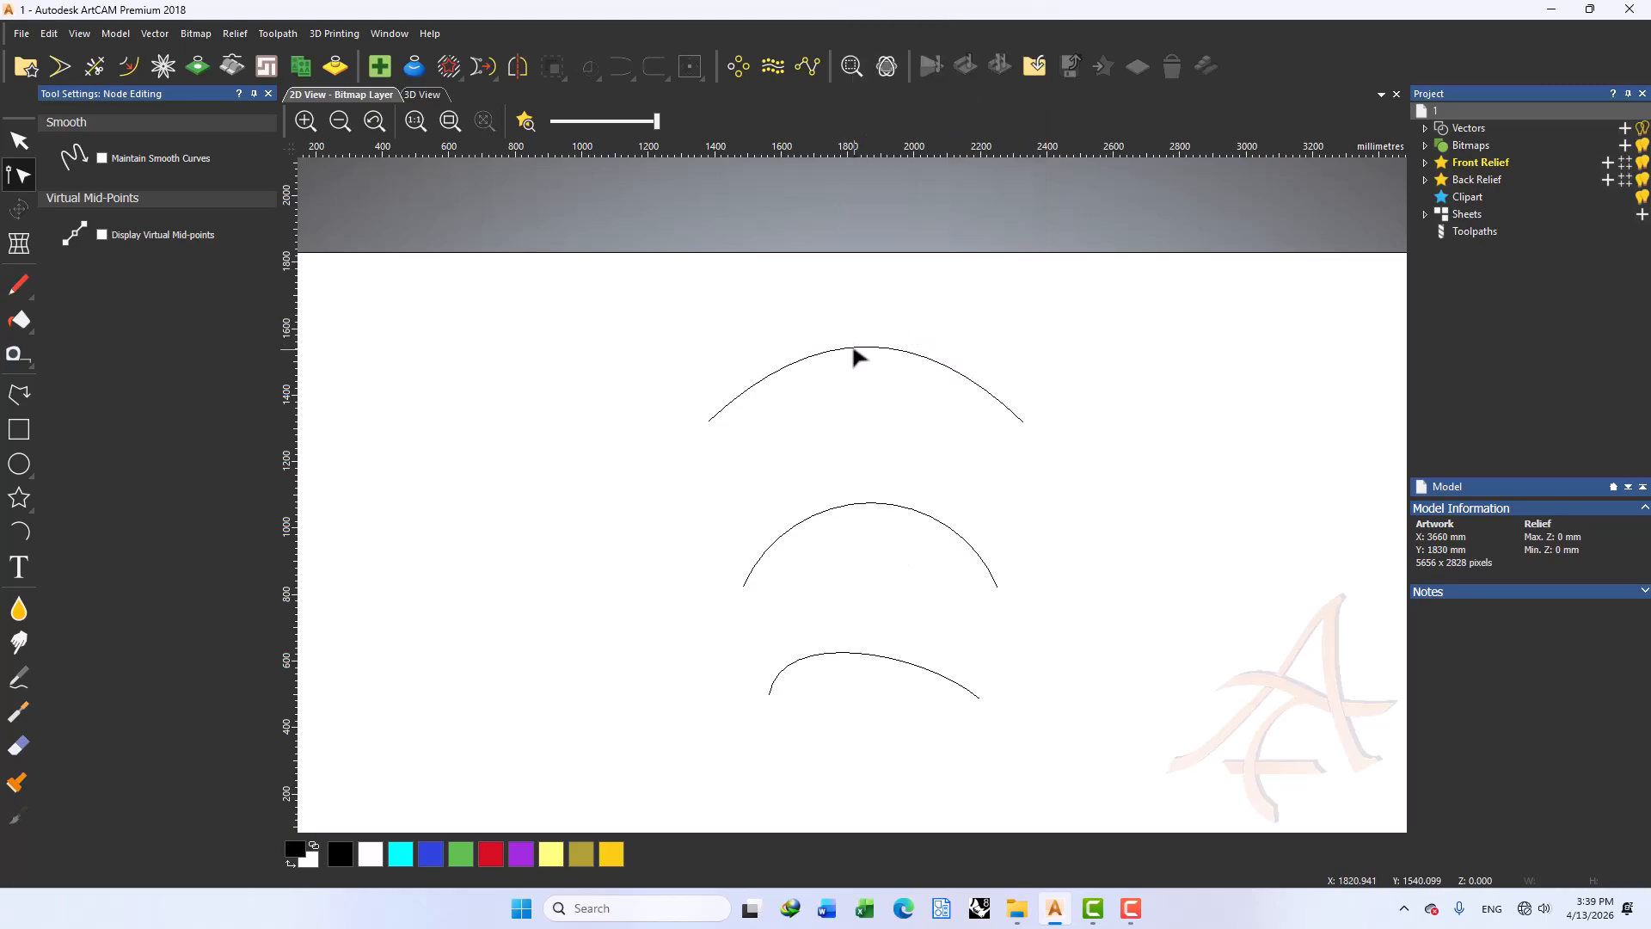
{"action": "left_click", "coordinate": [856, 354]}
{"action": "right_click", "coordinate": [860, 356]}
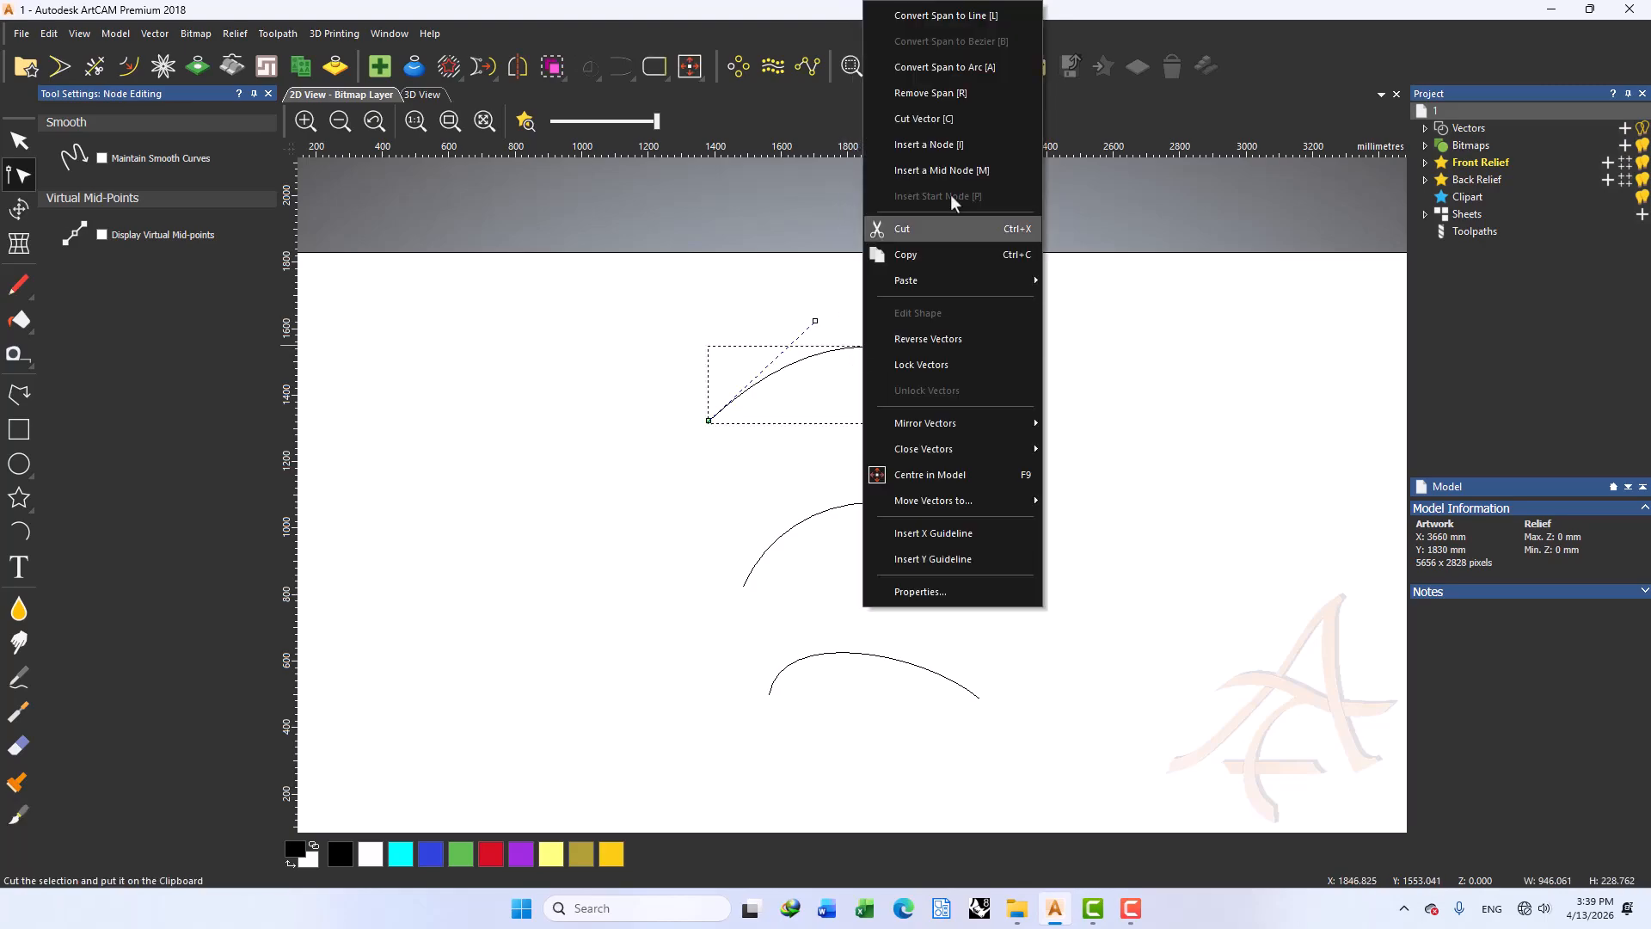
{"action": "left_click", "coordinate": [965, 71]}
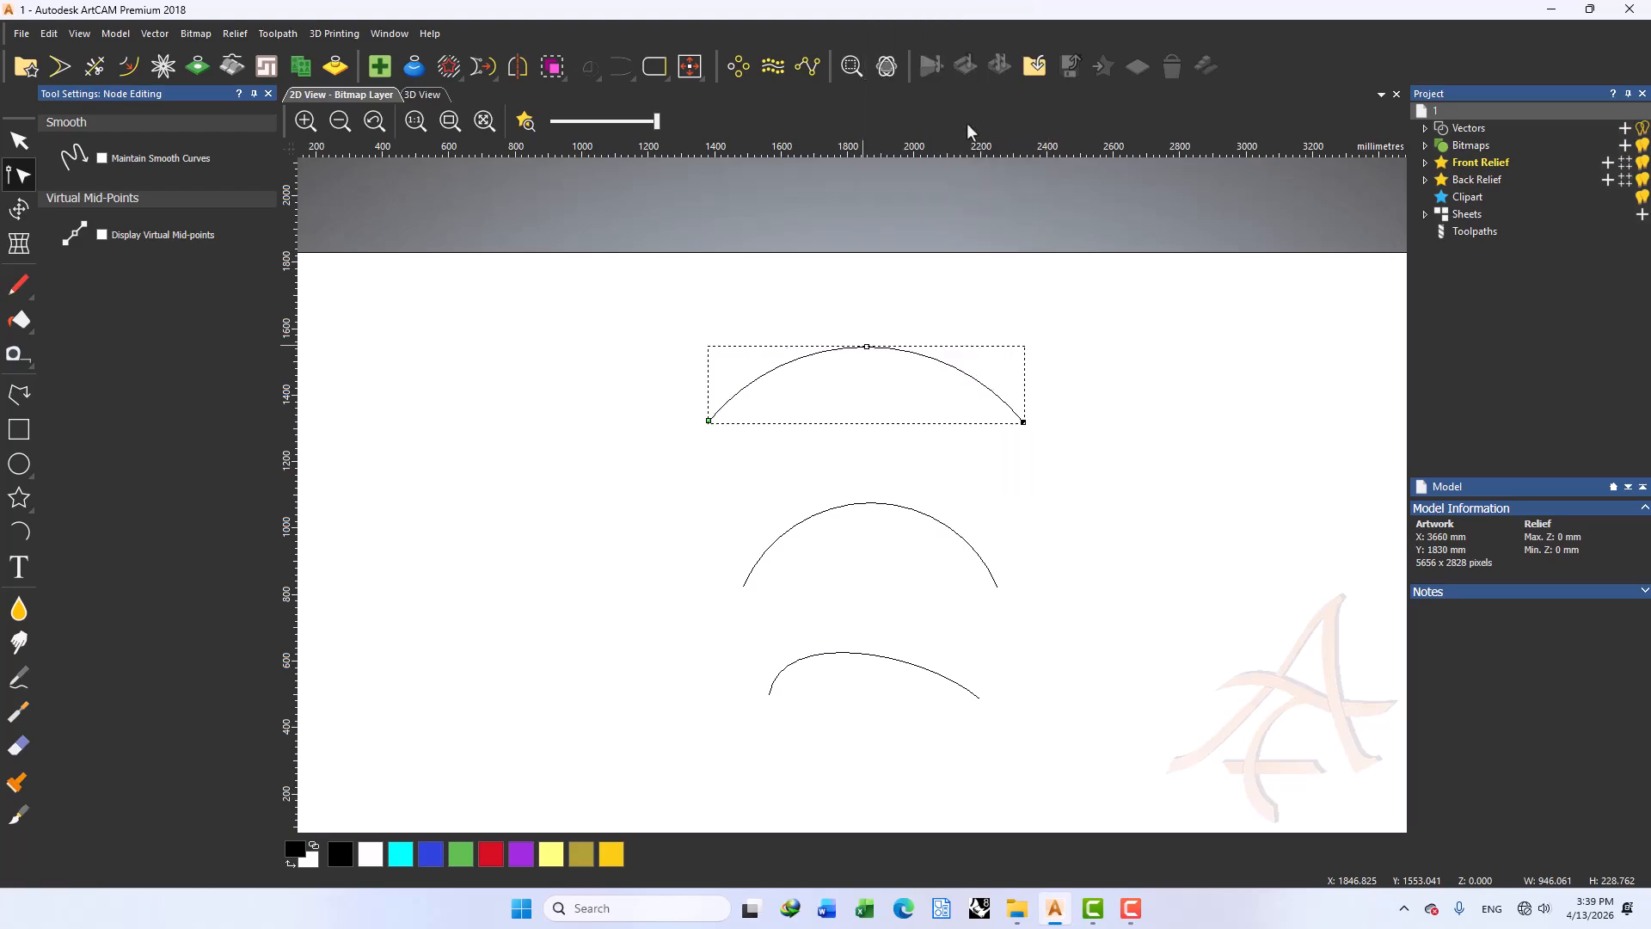
{"action": "right_click", "coordinate": [901, 352]}
{"action": "left_click", "coordinate": [1005, 15]}
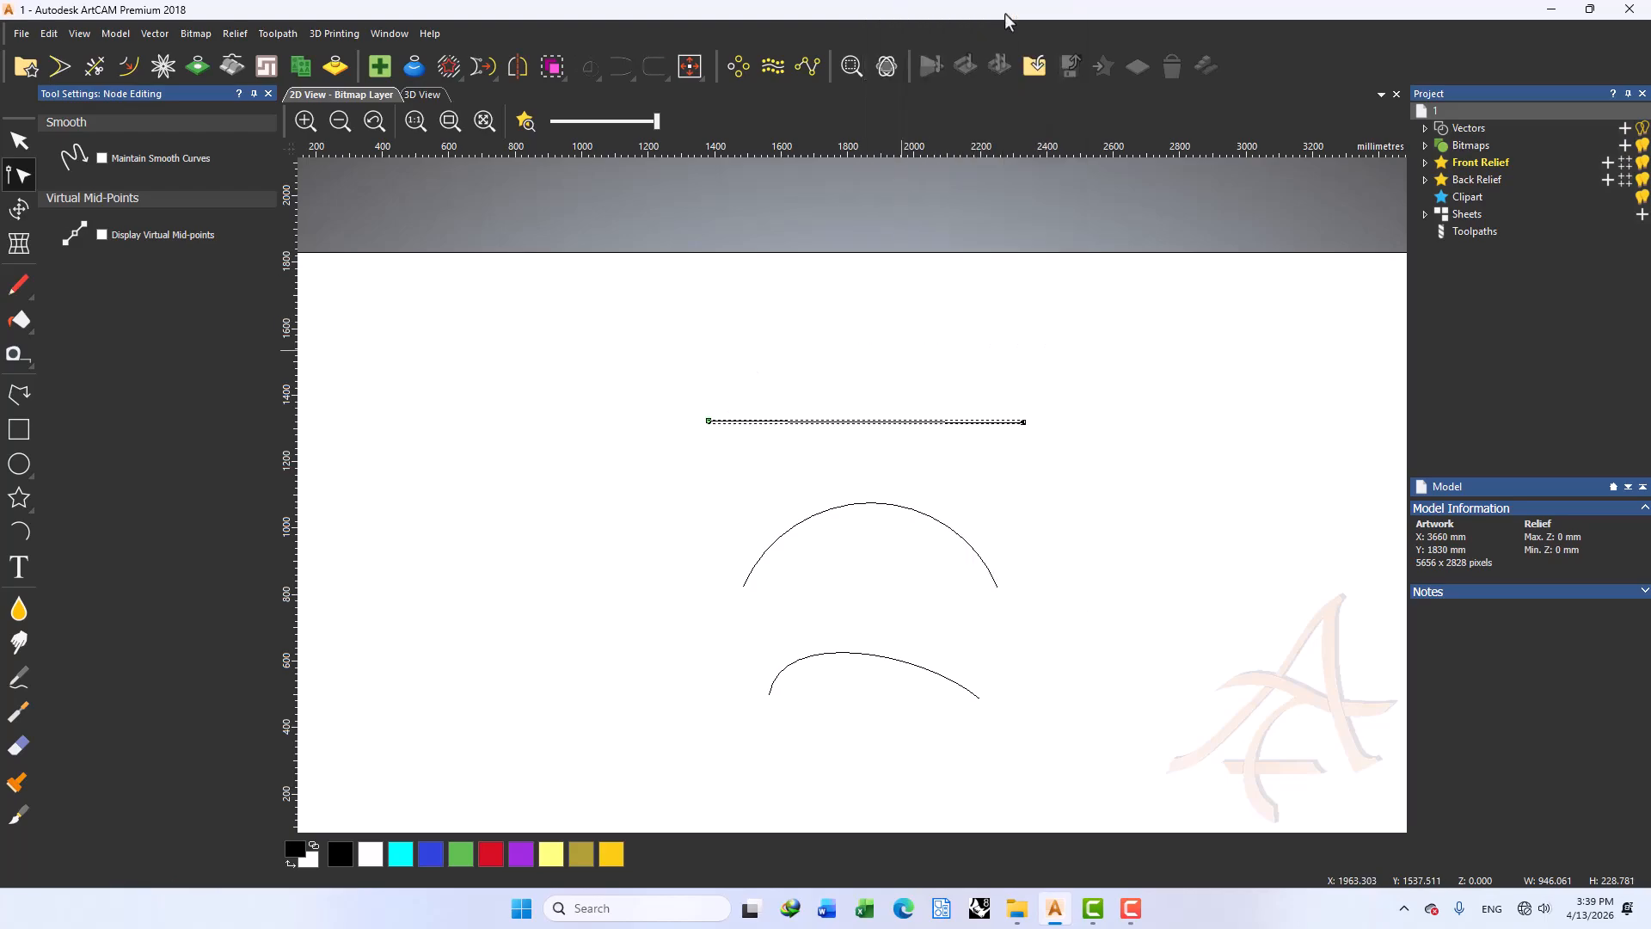
Convert the top straight line to a Bezier again and pull only its right control handle upward
{"action": "right_click", "coordinate": [901, 422]}
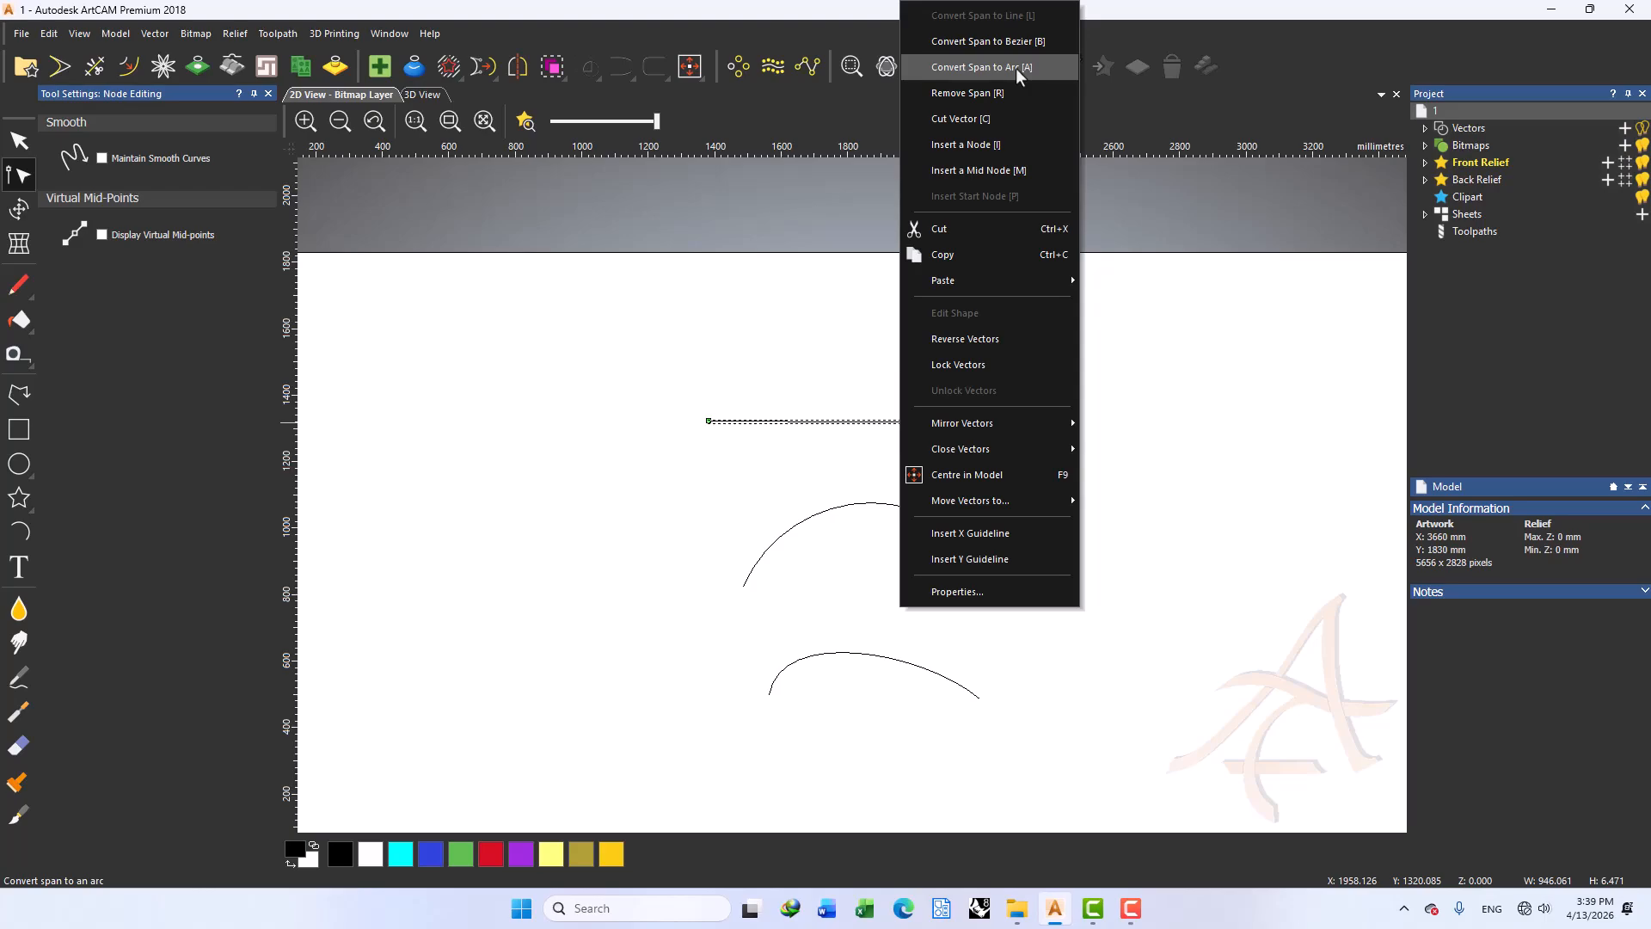
{"action": "left_click", "coordinate": [866, 422]}
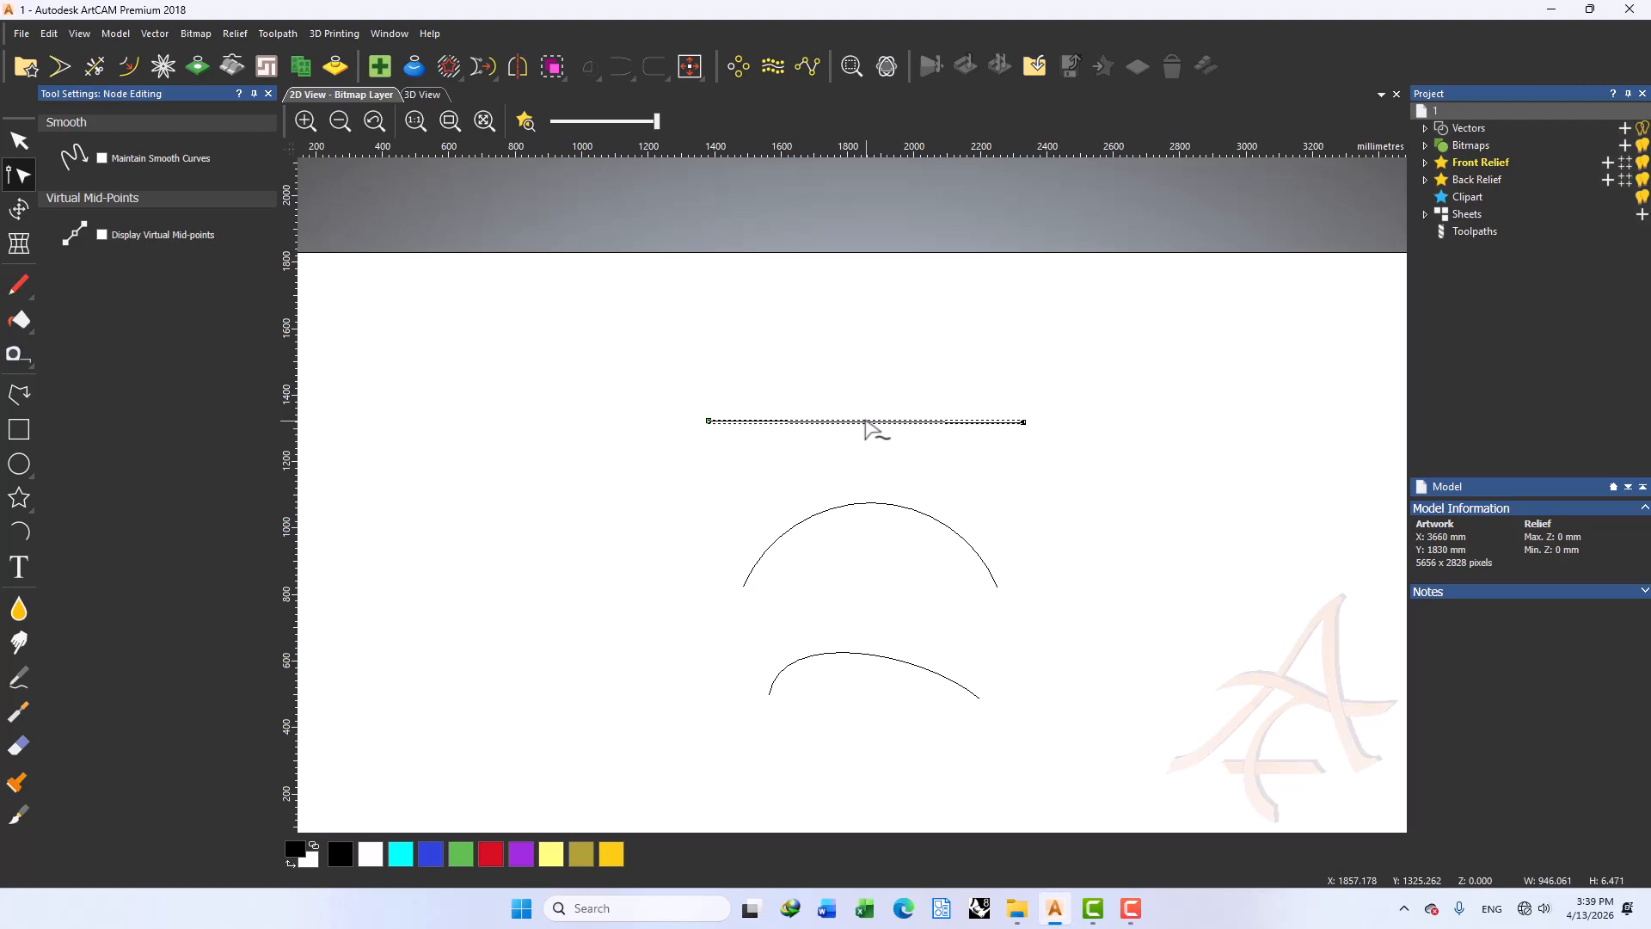
{"action": "key", "text": "b"}
{"action": "left_click_drag", "start_coordinate": [917, 421], "coordinate": [912, 342]}
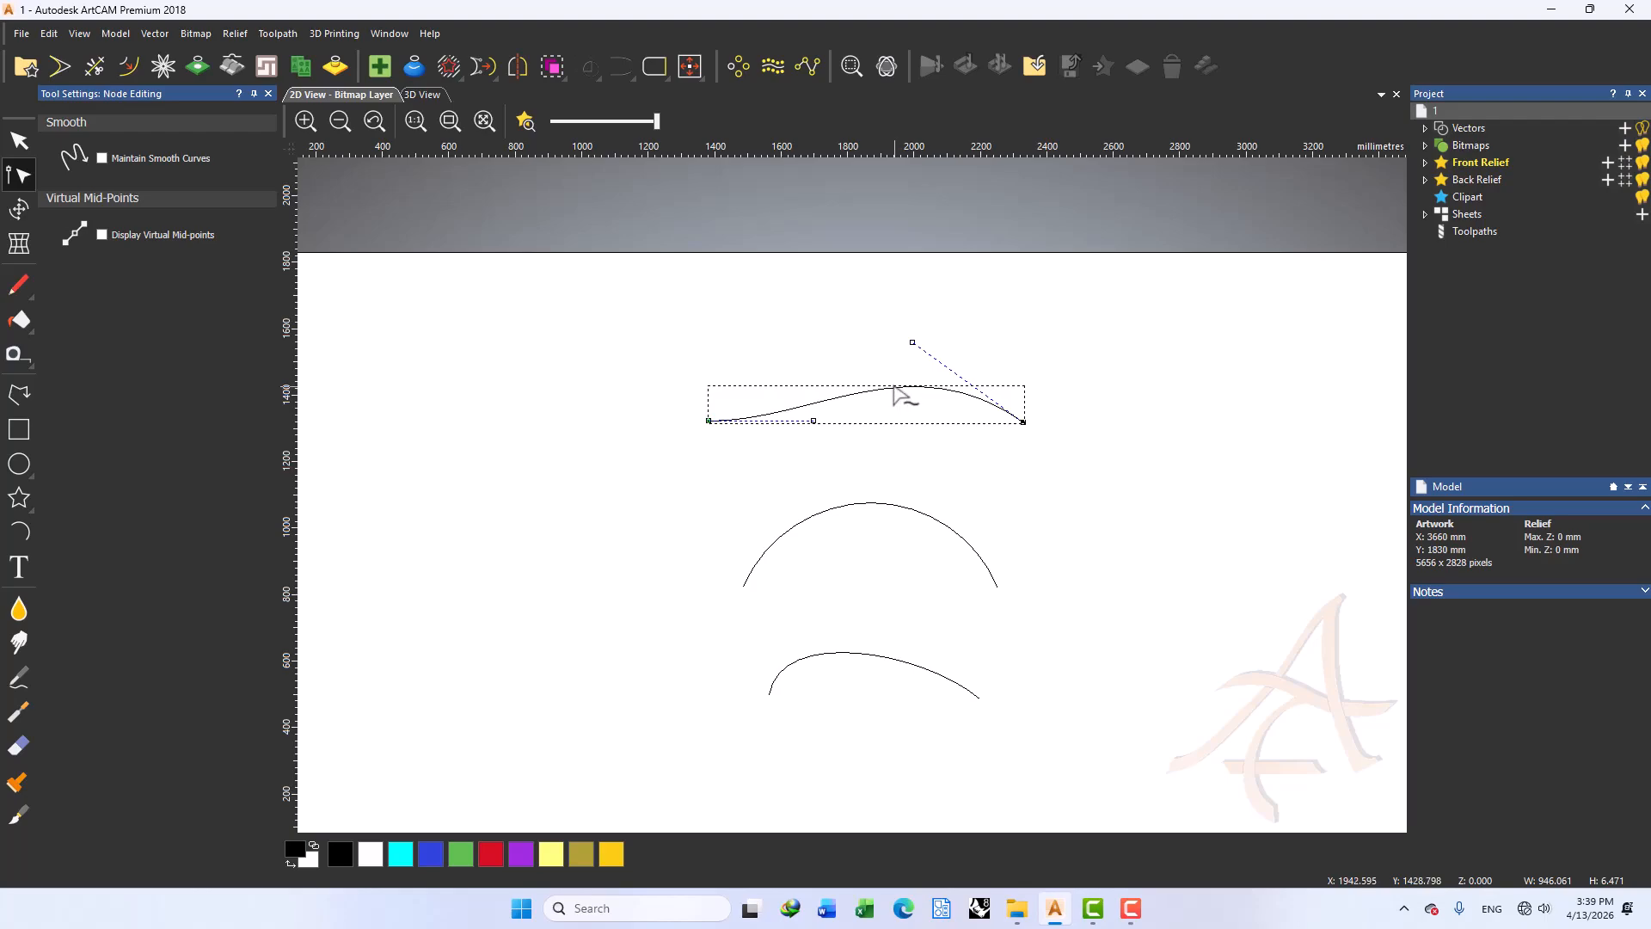
Convert the top Bezier span to an arc with a raised middle node and return it to a straight line
{"action": "key", "text": "a"}
{"action": "left_click_drag", "start_coordinate": [867, 391], "coordinate": [868, 357]}
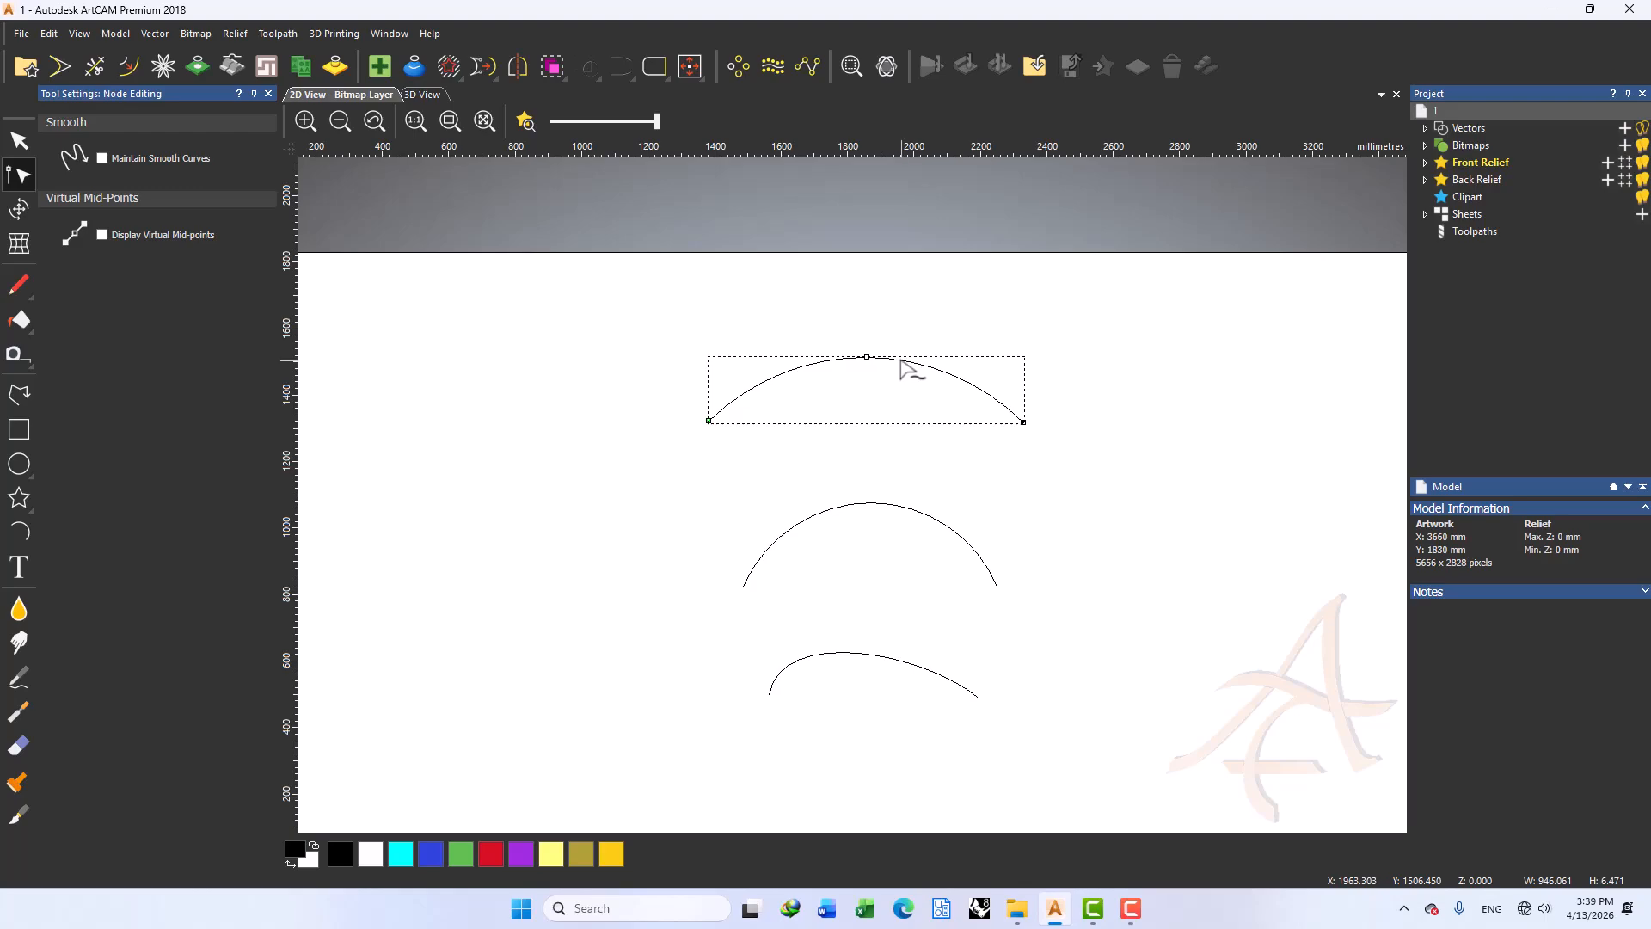
{"action": "key", "text": "l"}
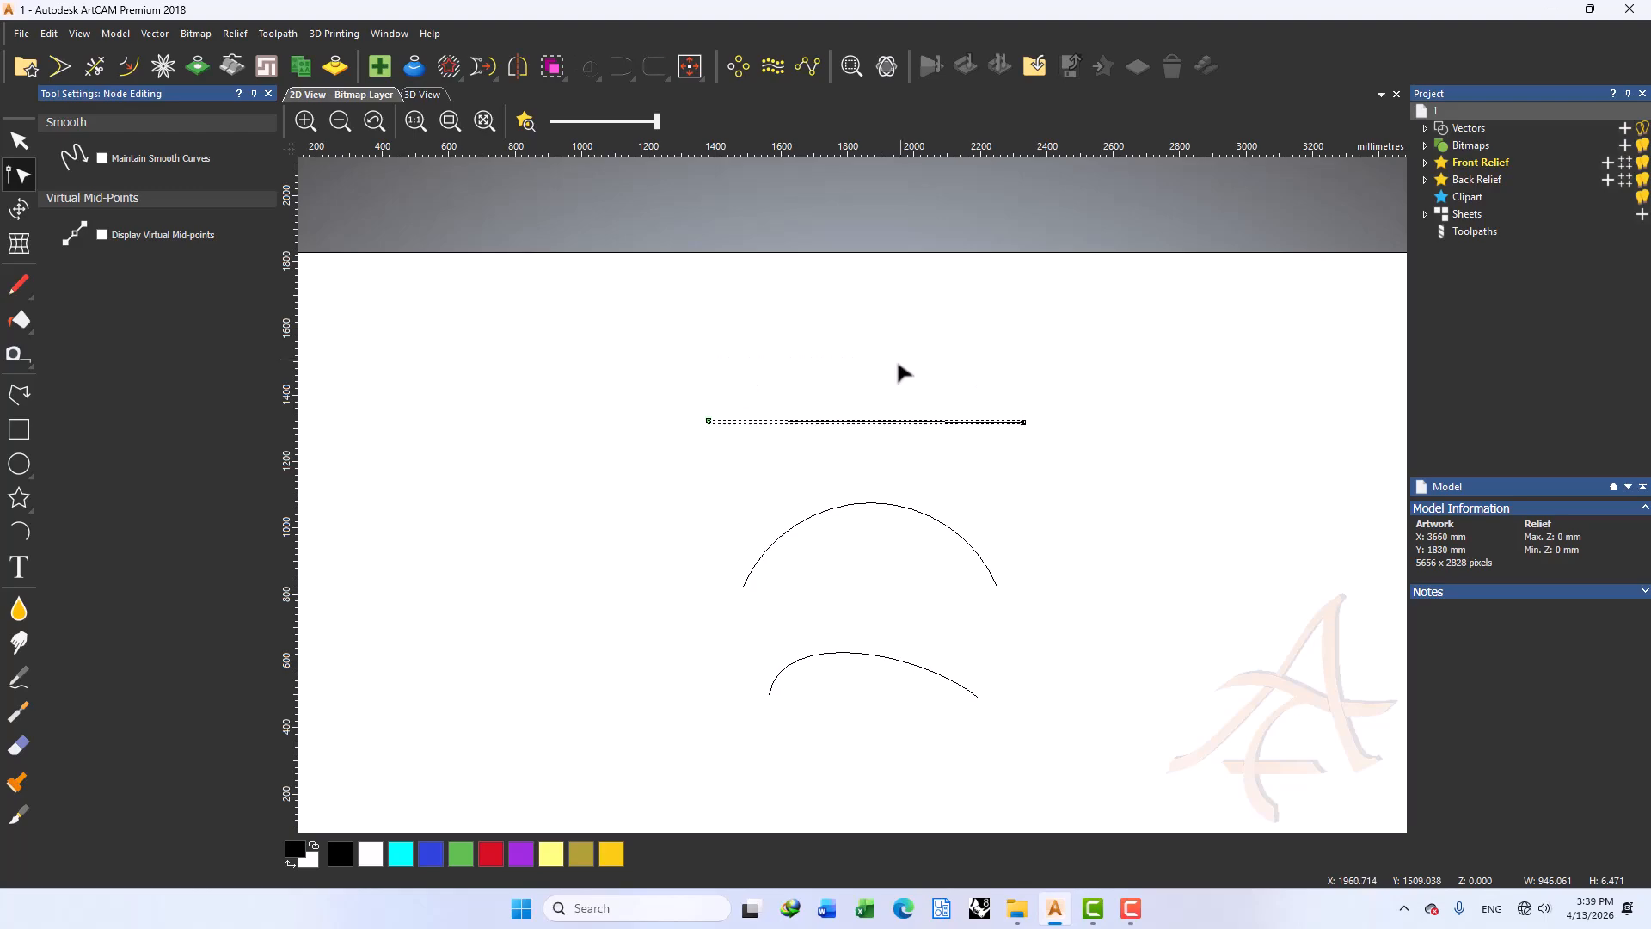
Remove the top straight line's span, undo the removal and reselect the line
{"action": "right_click", "coordinate": [884, 421]}
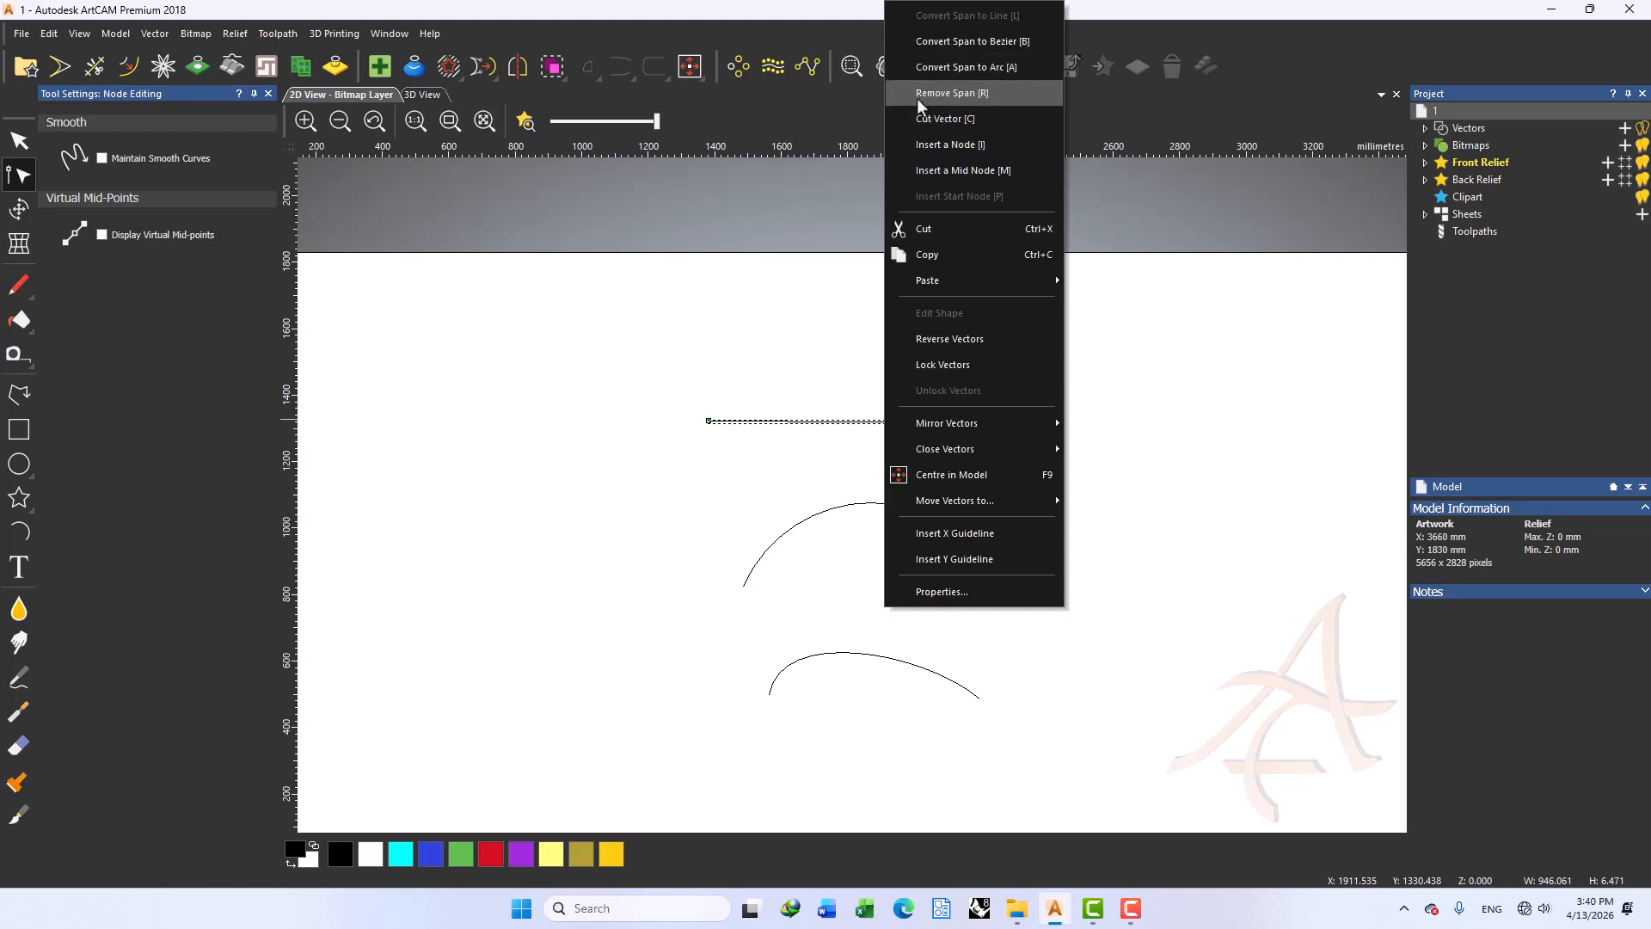
{"action": "left_click", "coordinate": [856, 428]}
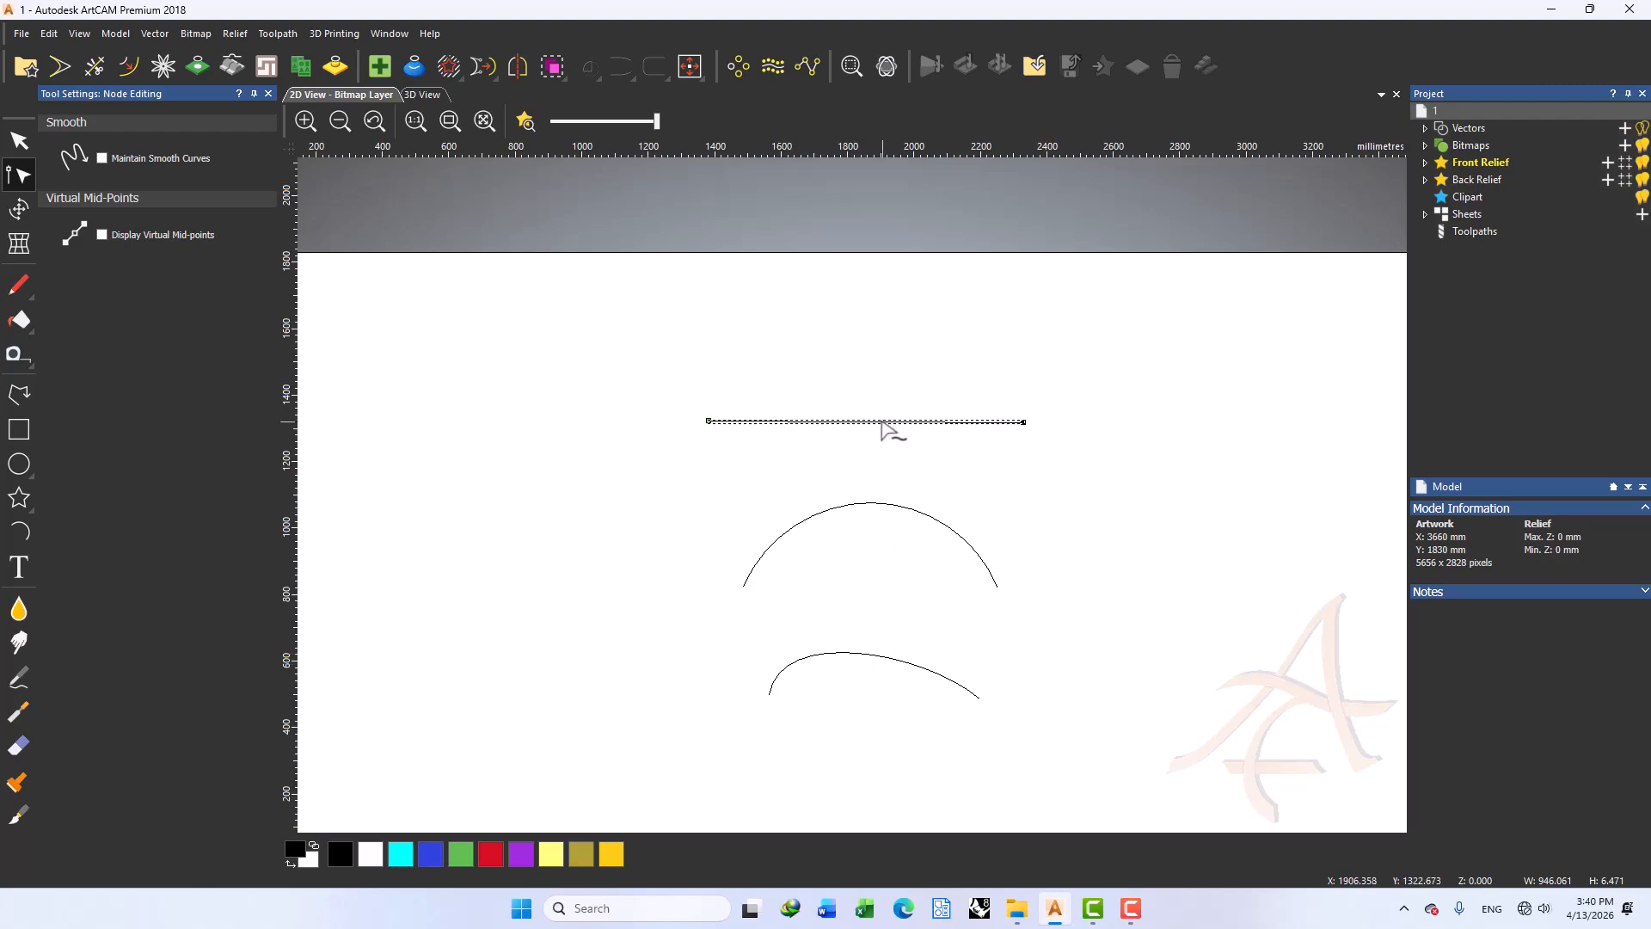
{"action": "key", "text": "Delete"}
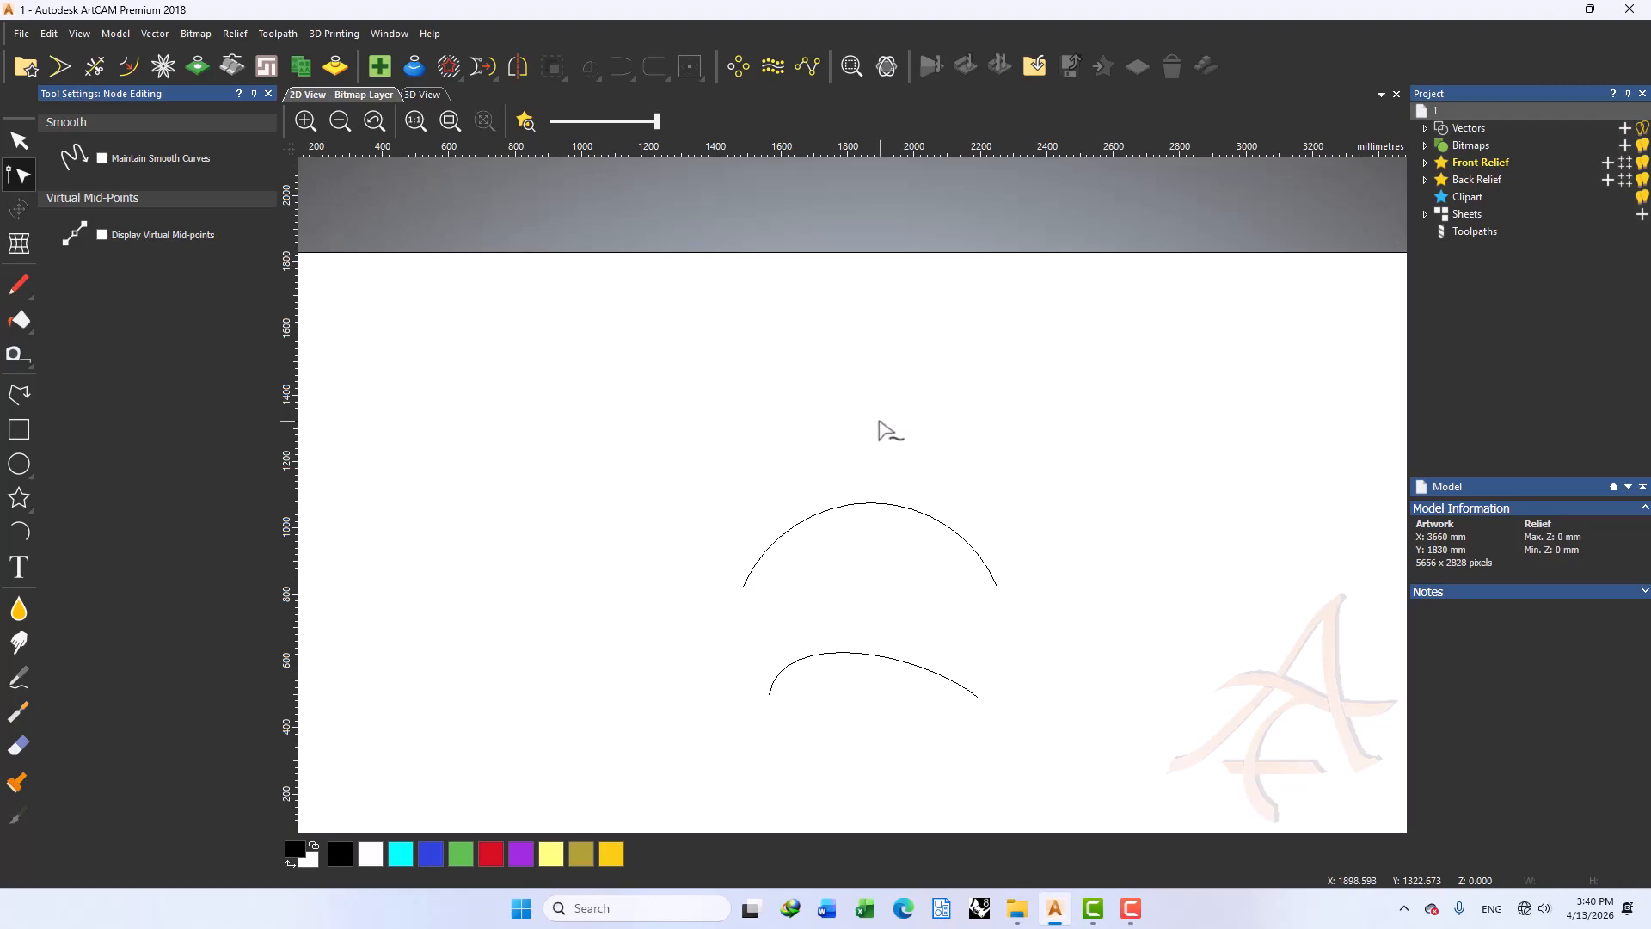
{"action": "key", "text": "ctrl+z"}
{"action": "left_click", "coordinate": [880, 422]}
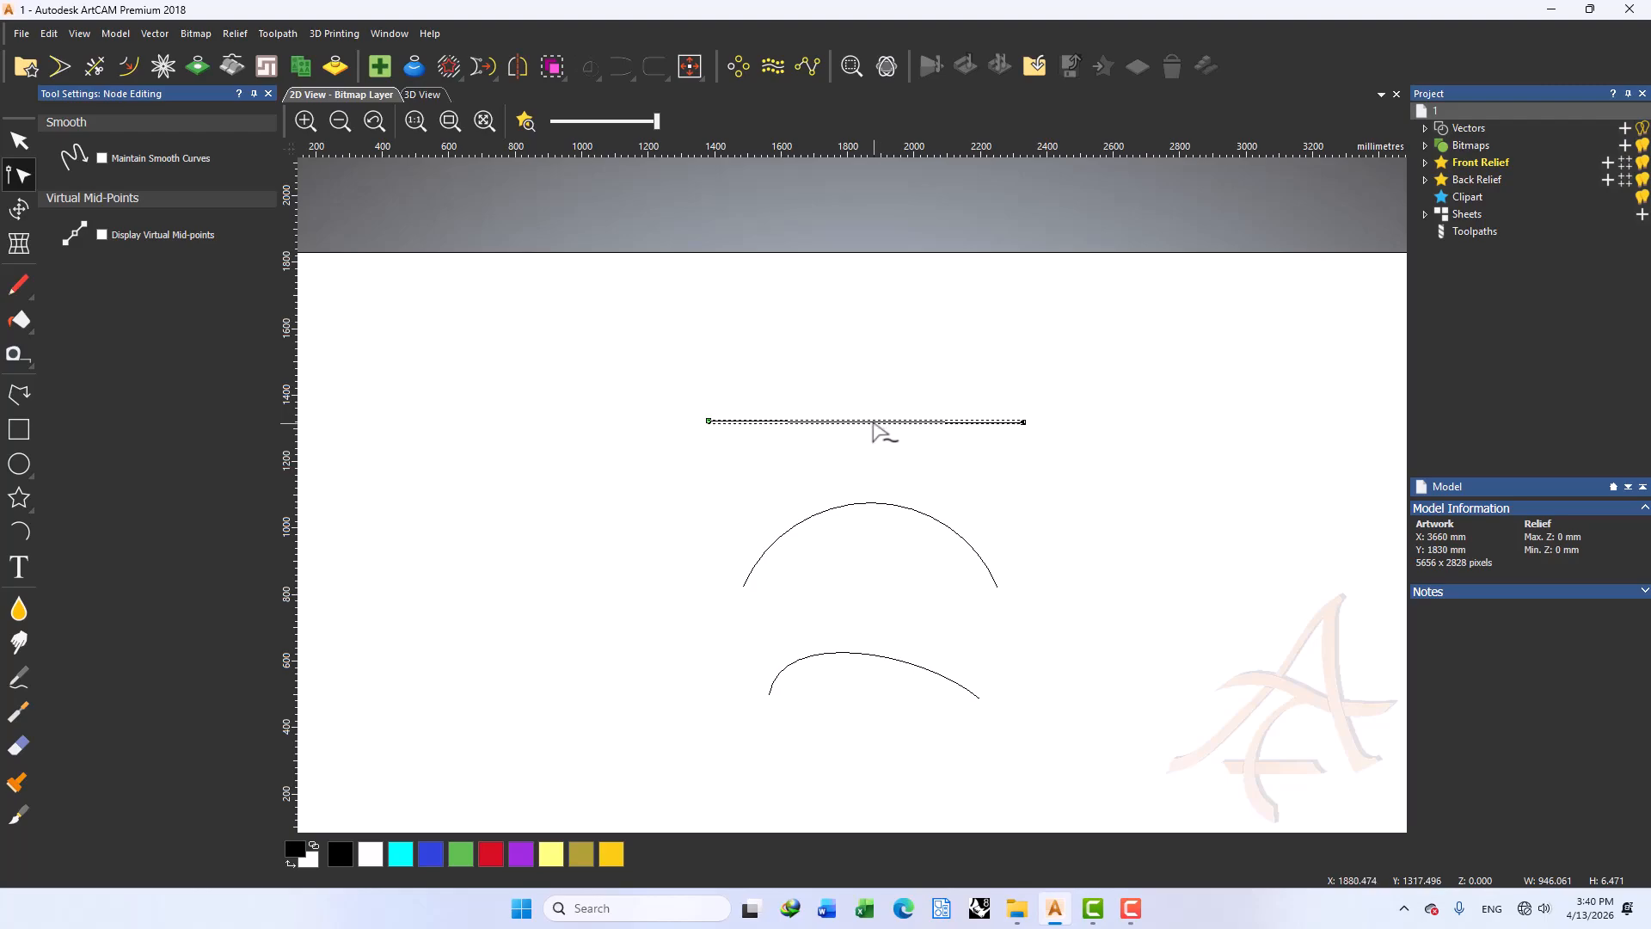
Insert a node near the middle of the top line, remove the span to its right and undo the removal
{"action": "right_click", "coordinate": [871, 424]}
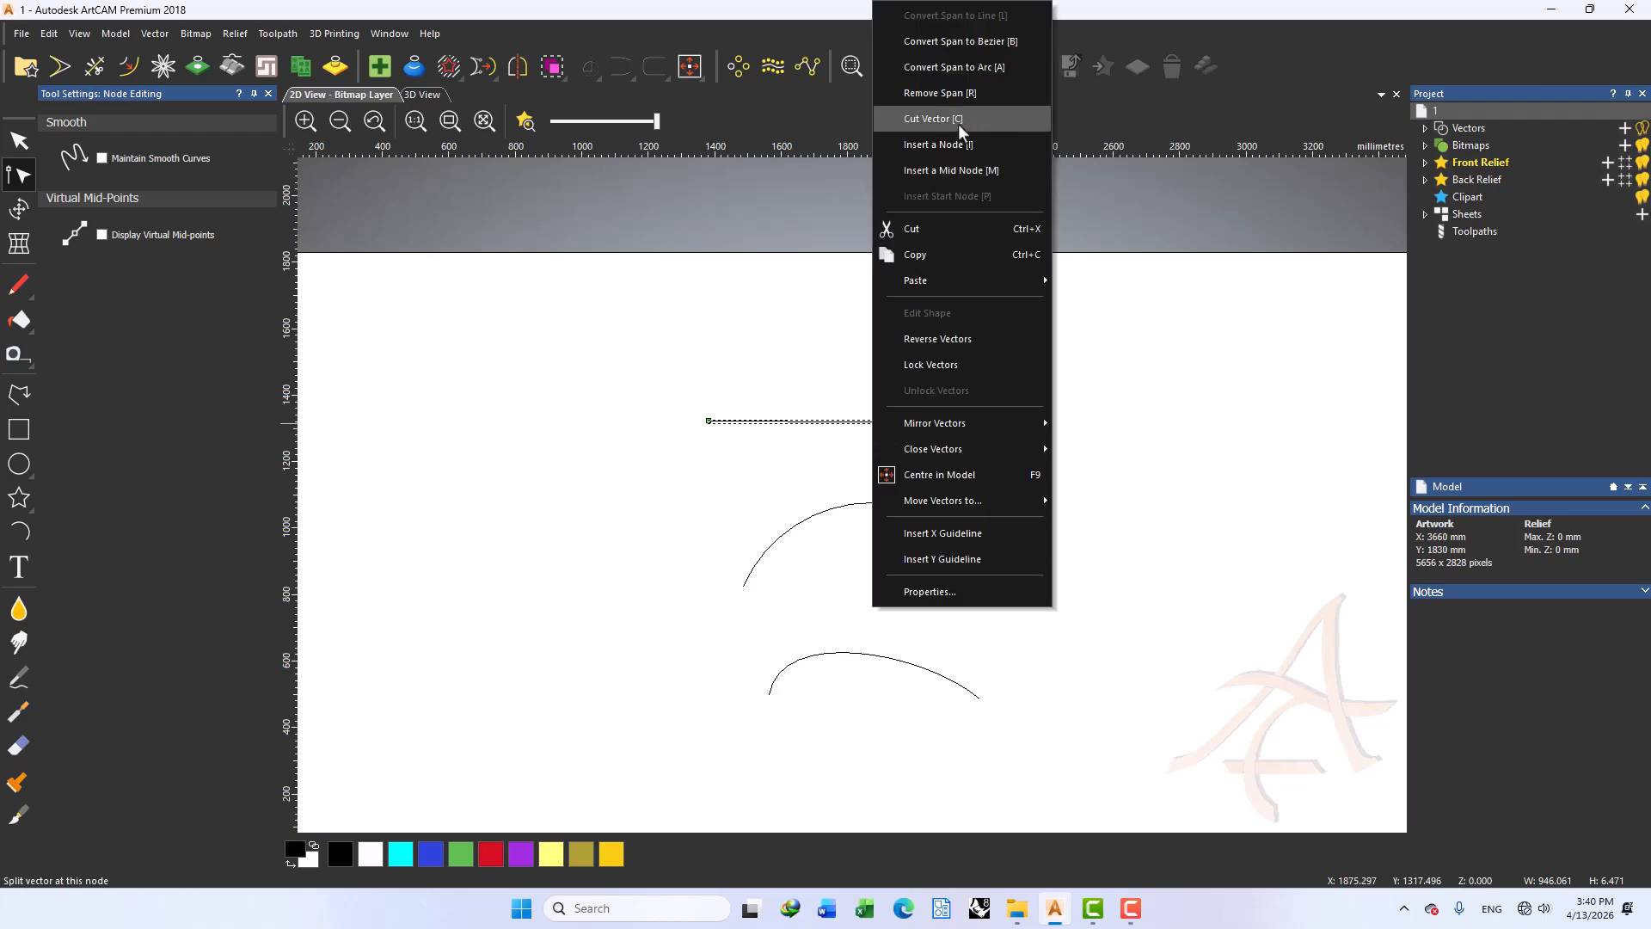
{"action": "left_click", "coordinate": [956, 144]}
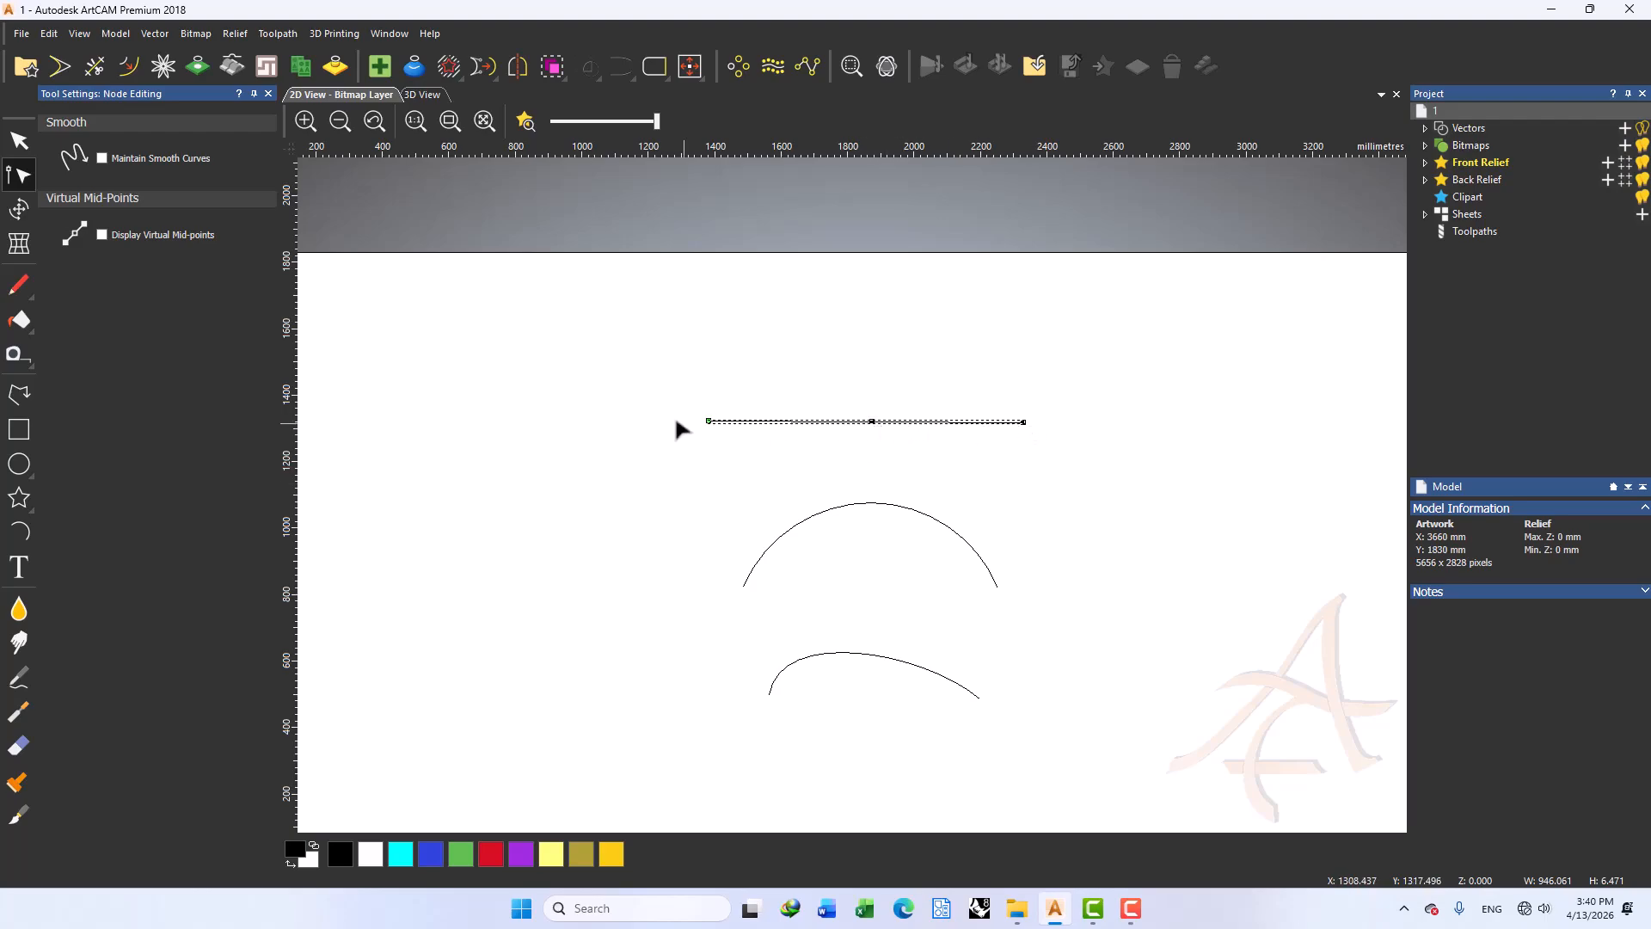
{"action": "right_click", "coordinate": [912, 421]}
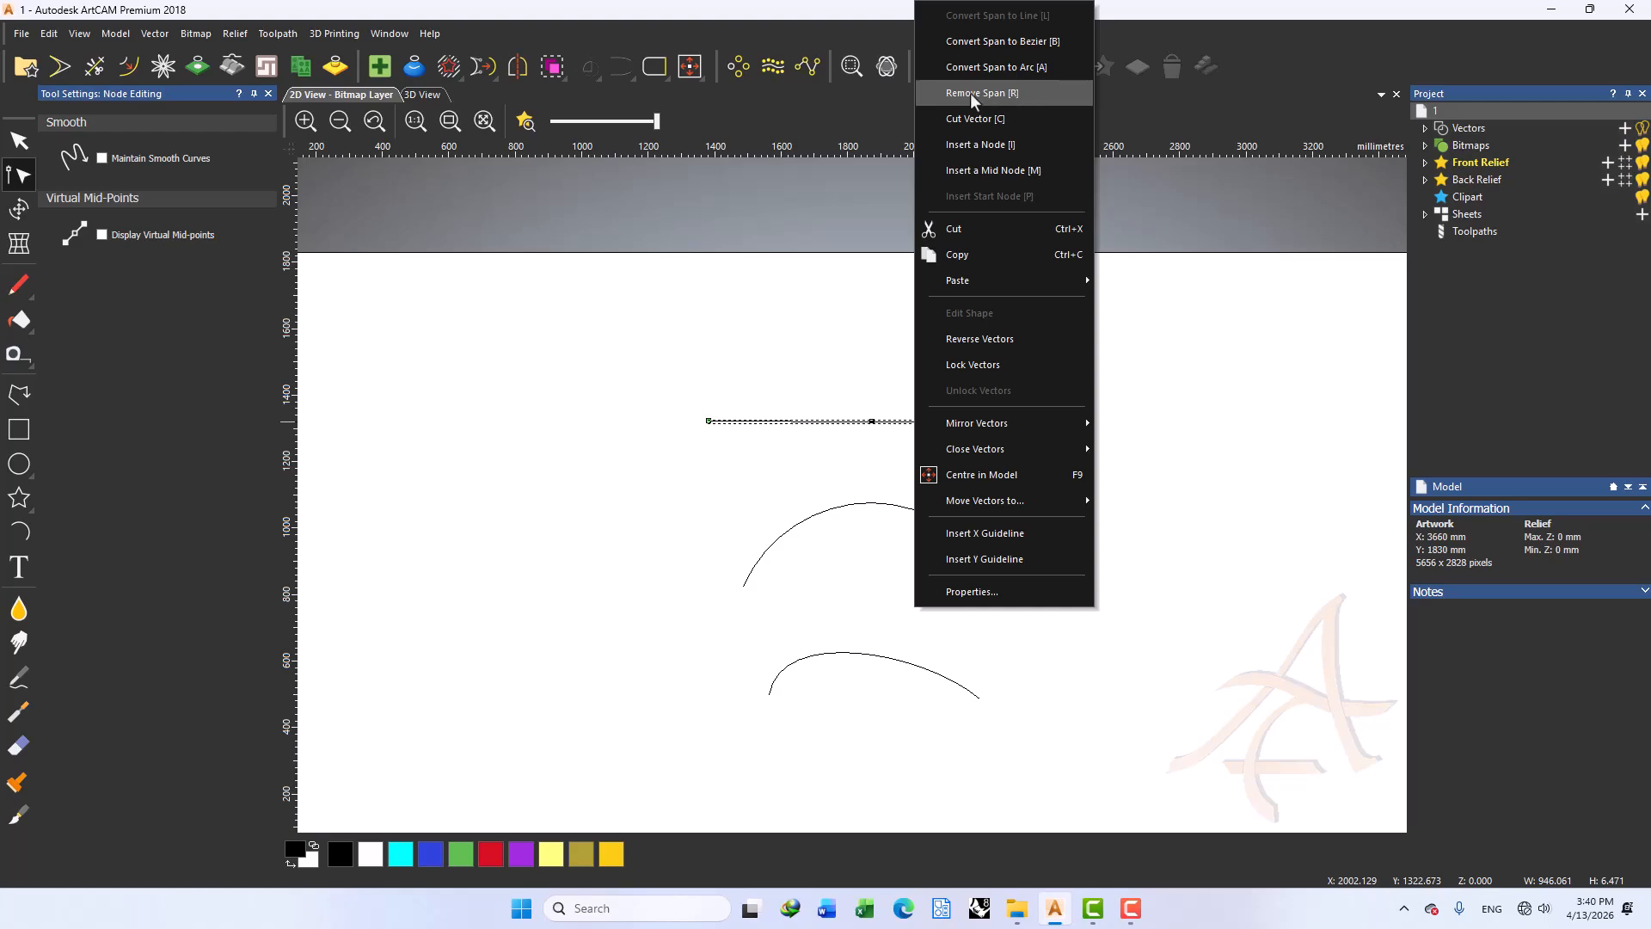
{"action": "left_click", "coordinate": [893, 431]}
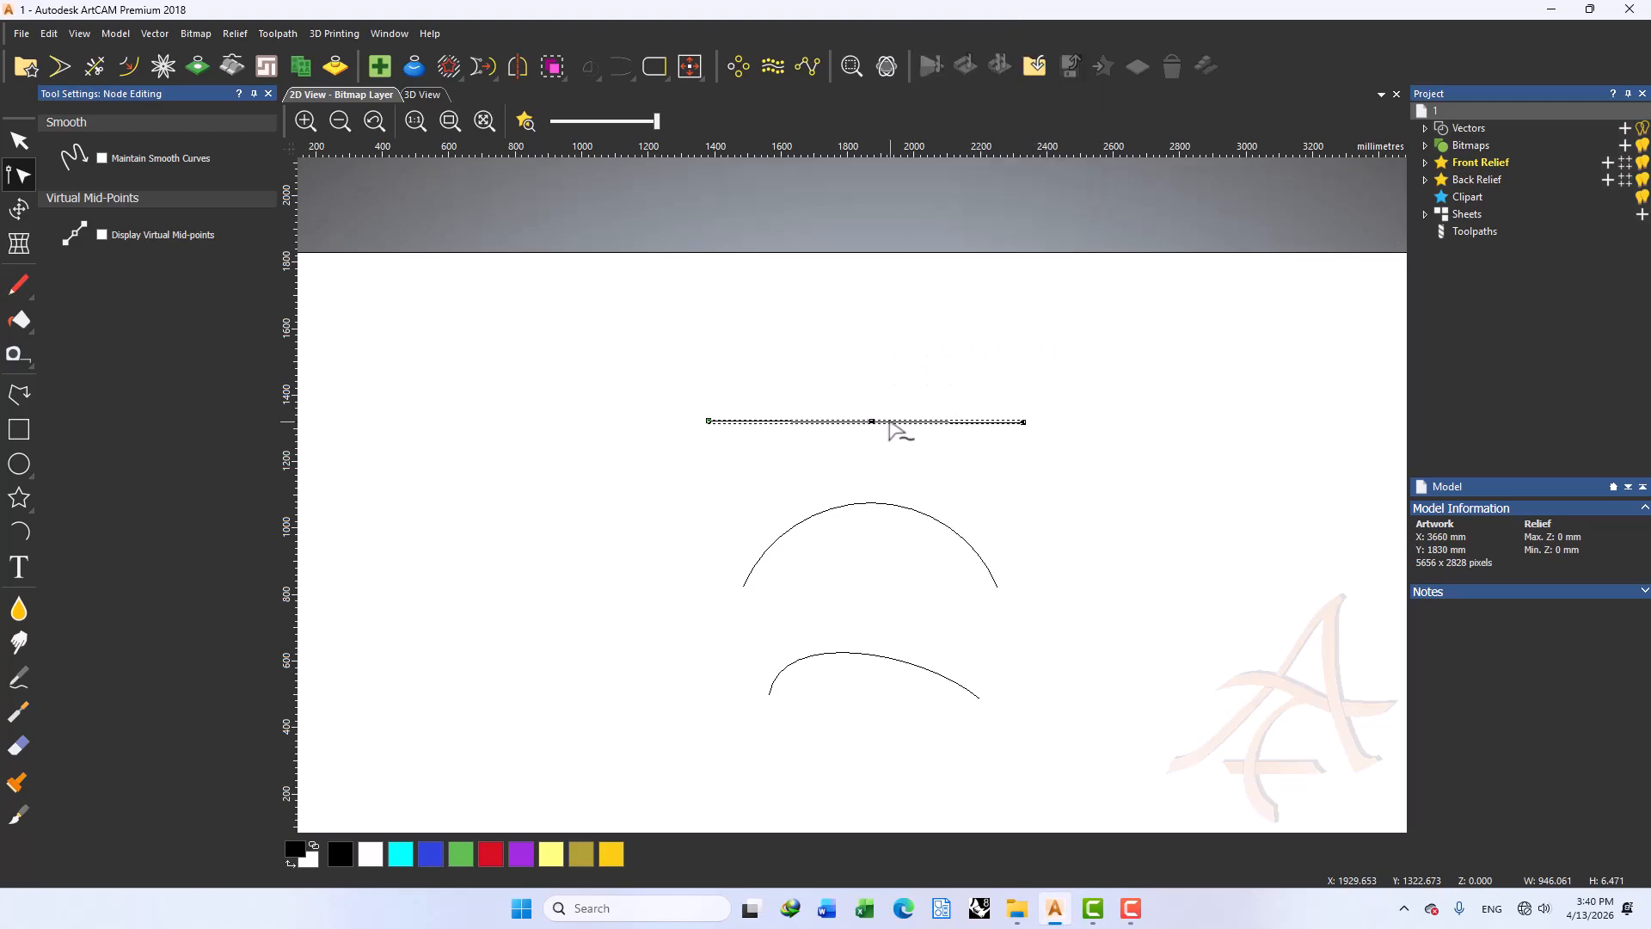
{"action": "key", "text": "Delete"}
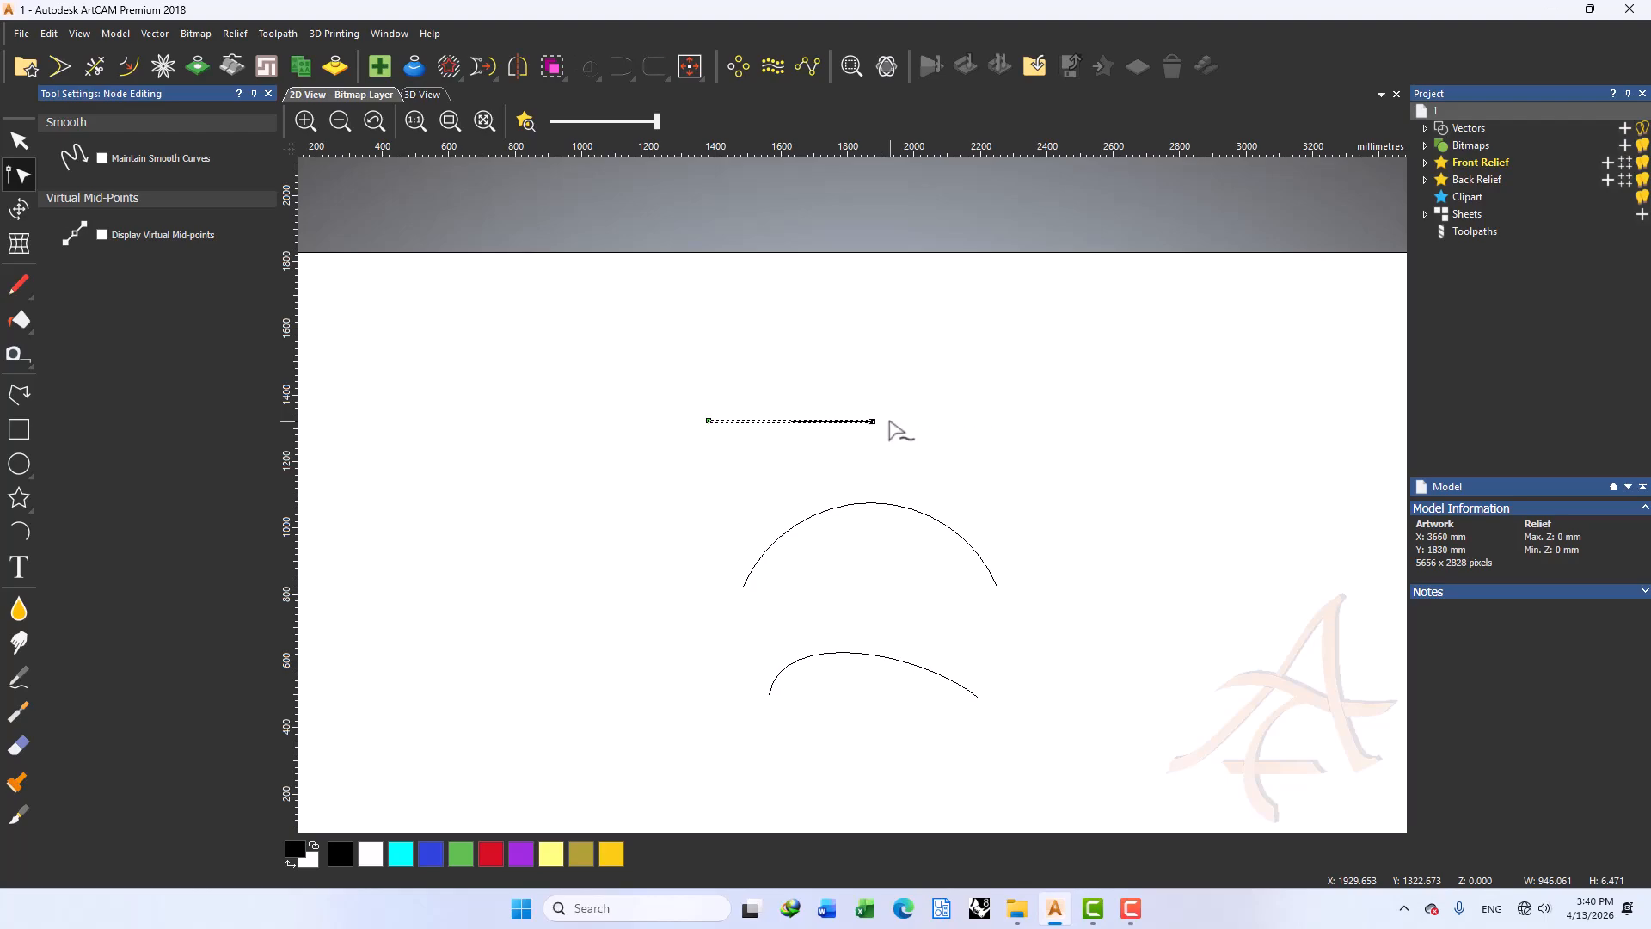
{"action": "key", "text": "ctrl+z"}
{"action": "right_click", "coordinate": [889, 422]}
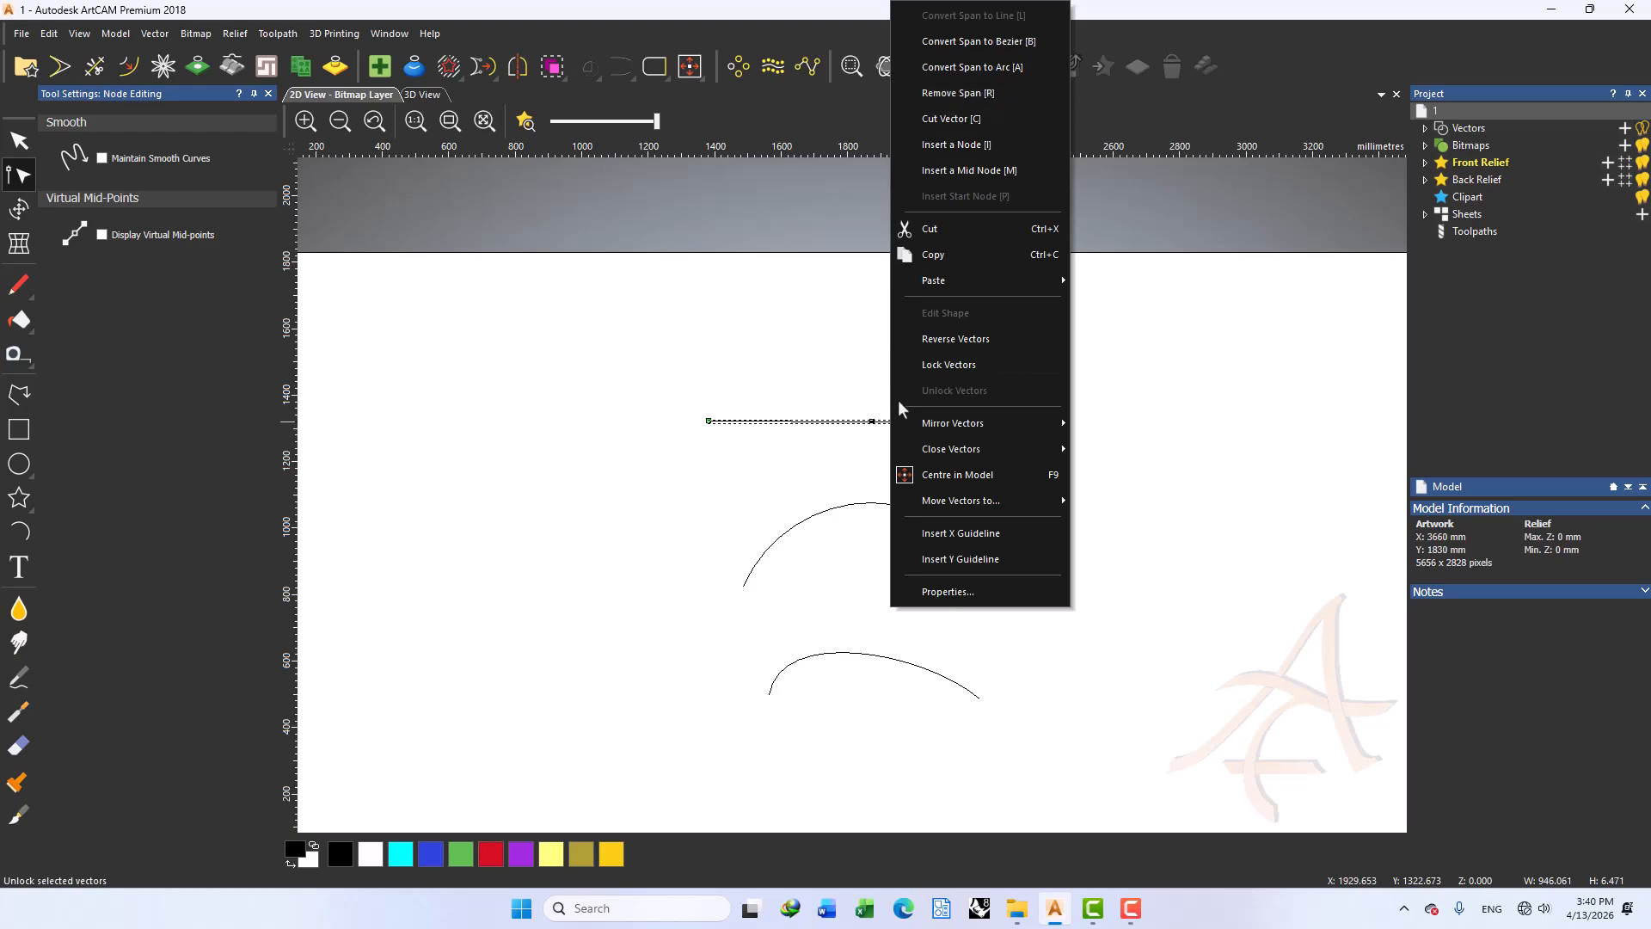
{"action": "mouse_move", "coordinate": [939, 424]}
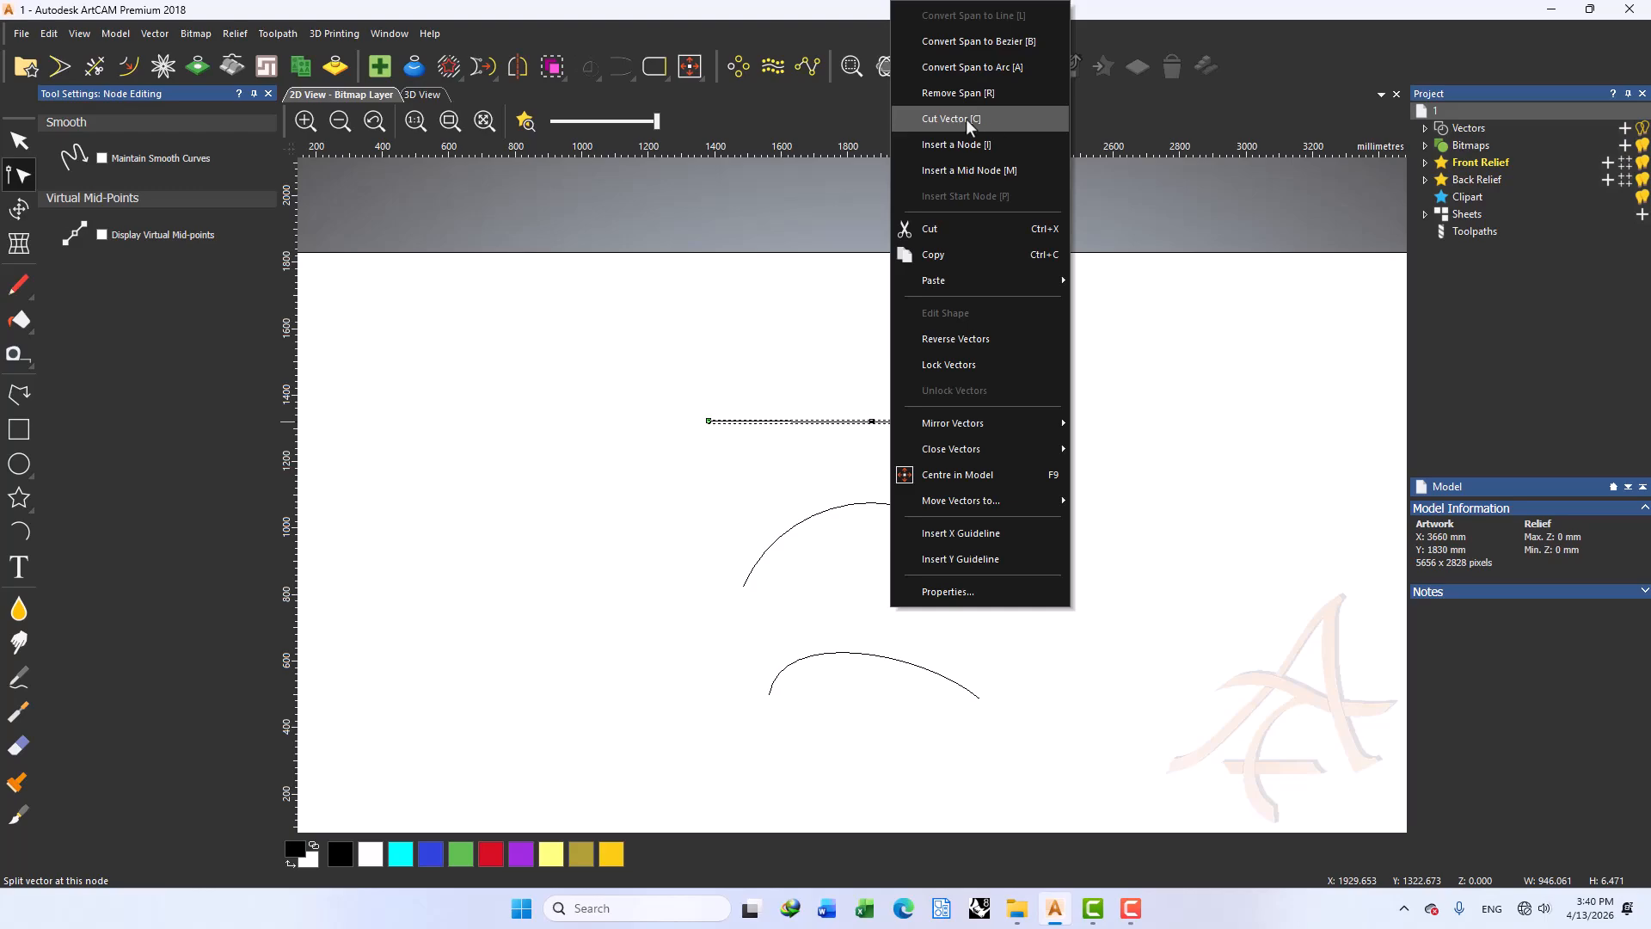
{"action": "left_click", "coordinate": [834, 258]}
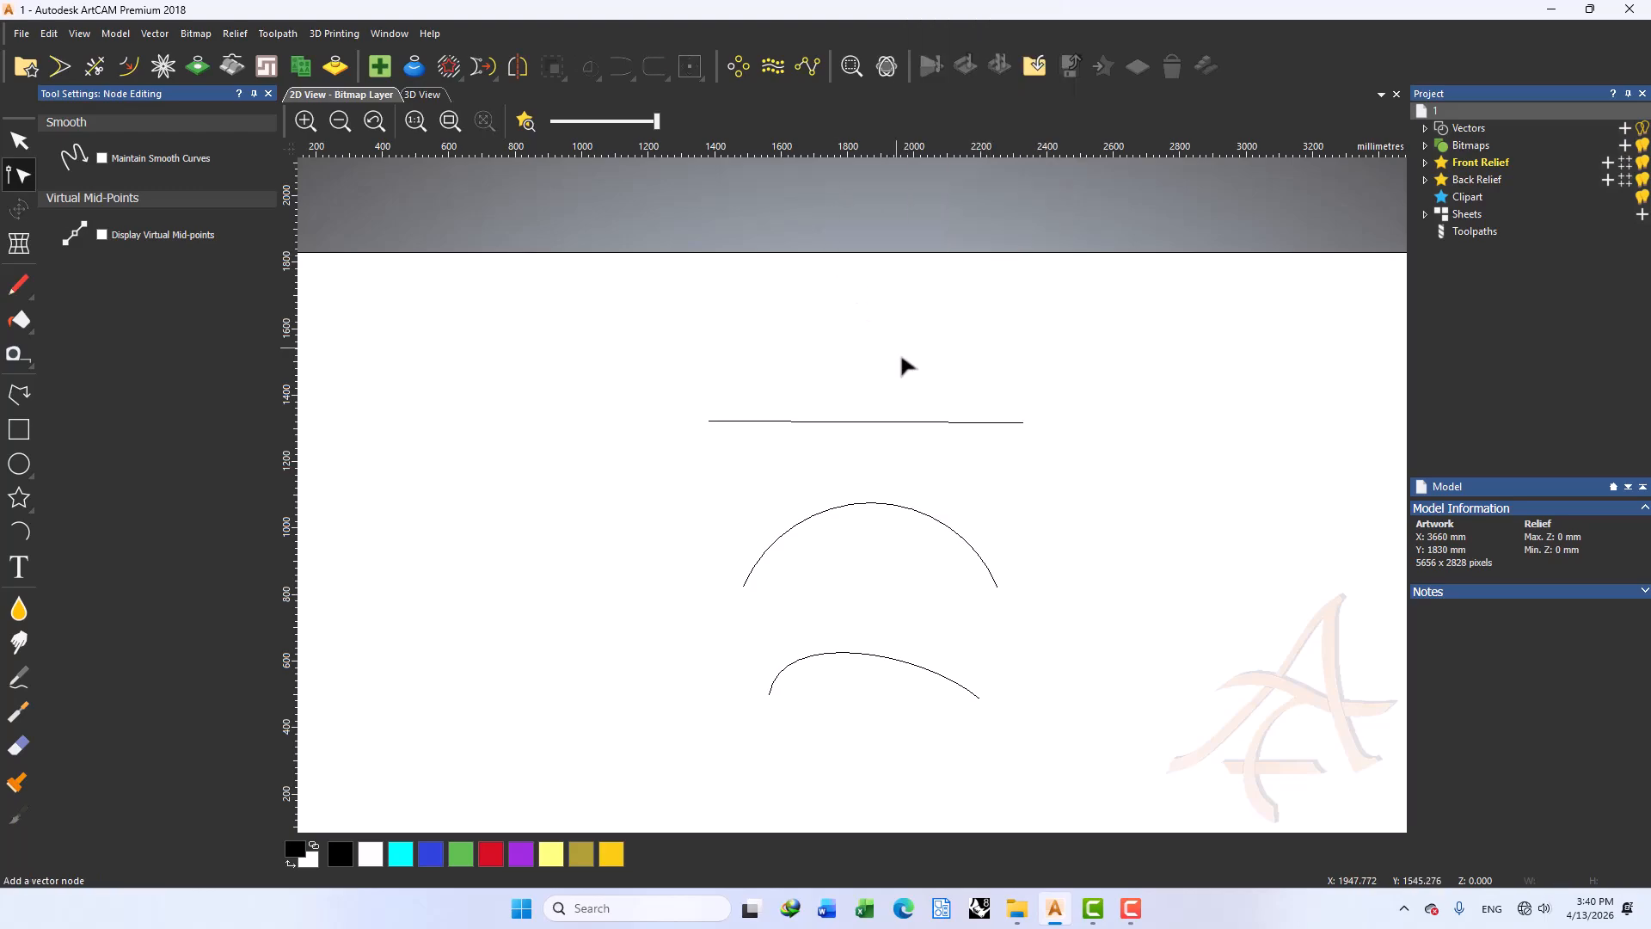
{"action": "left_click", "coordinate": [907, 421]}
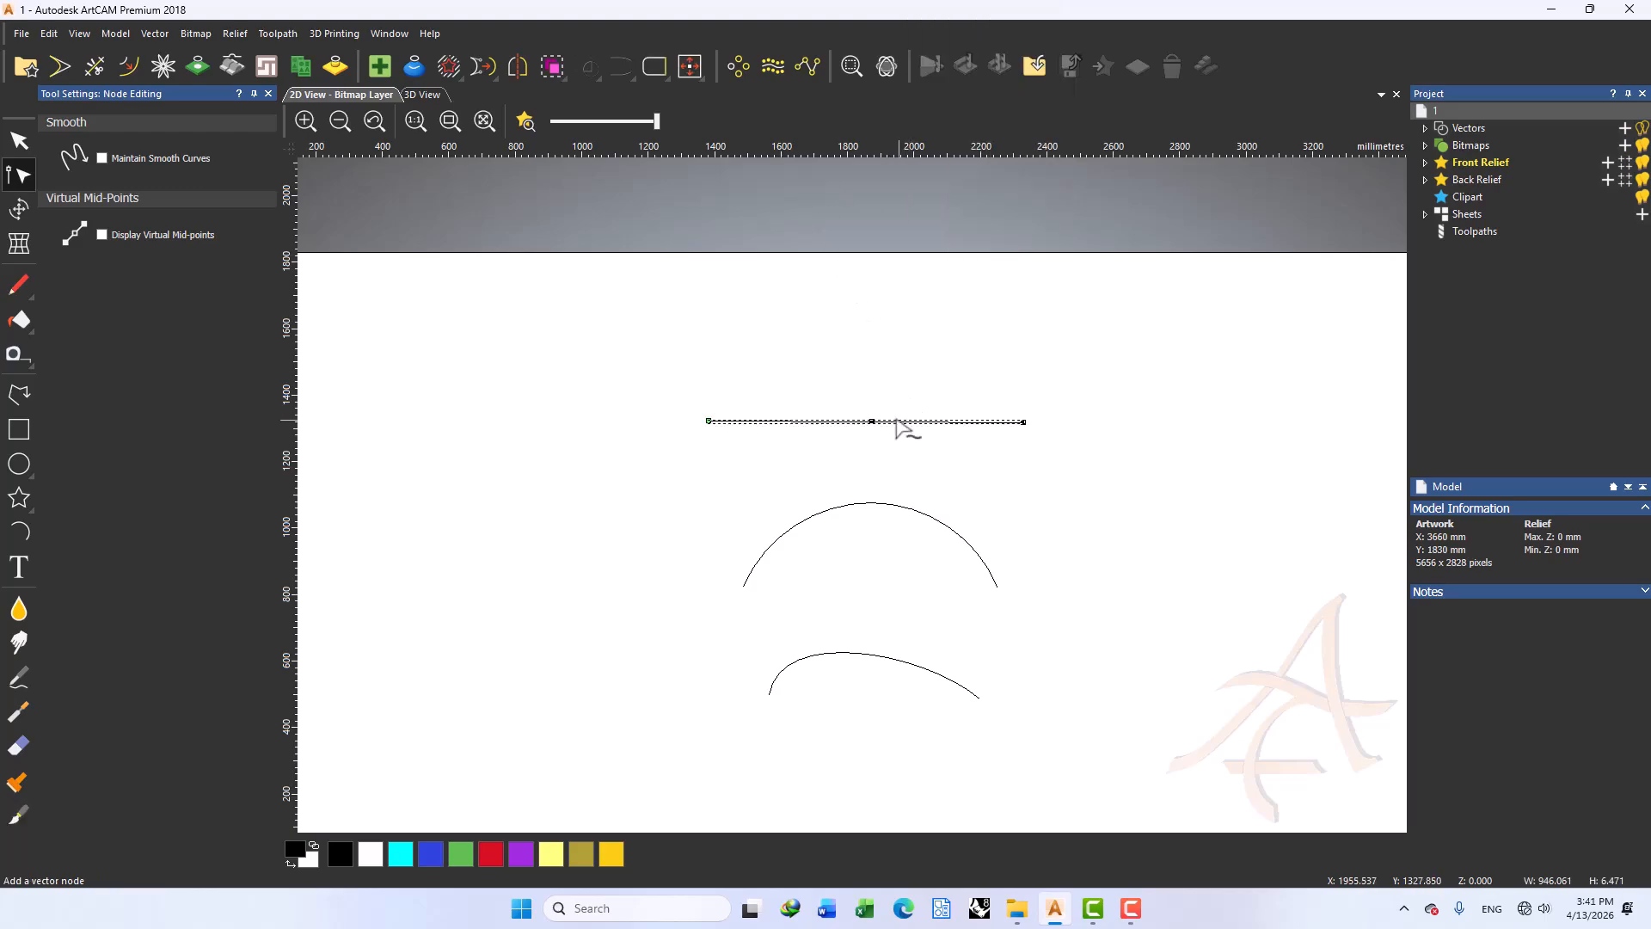
{"action": "right_click", "coordinate": [871, 420]}
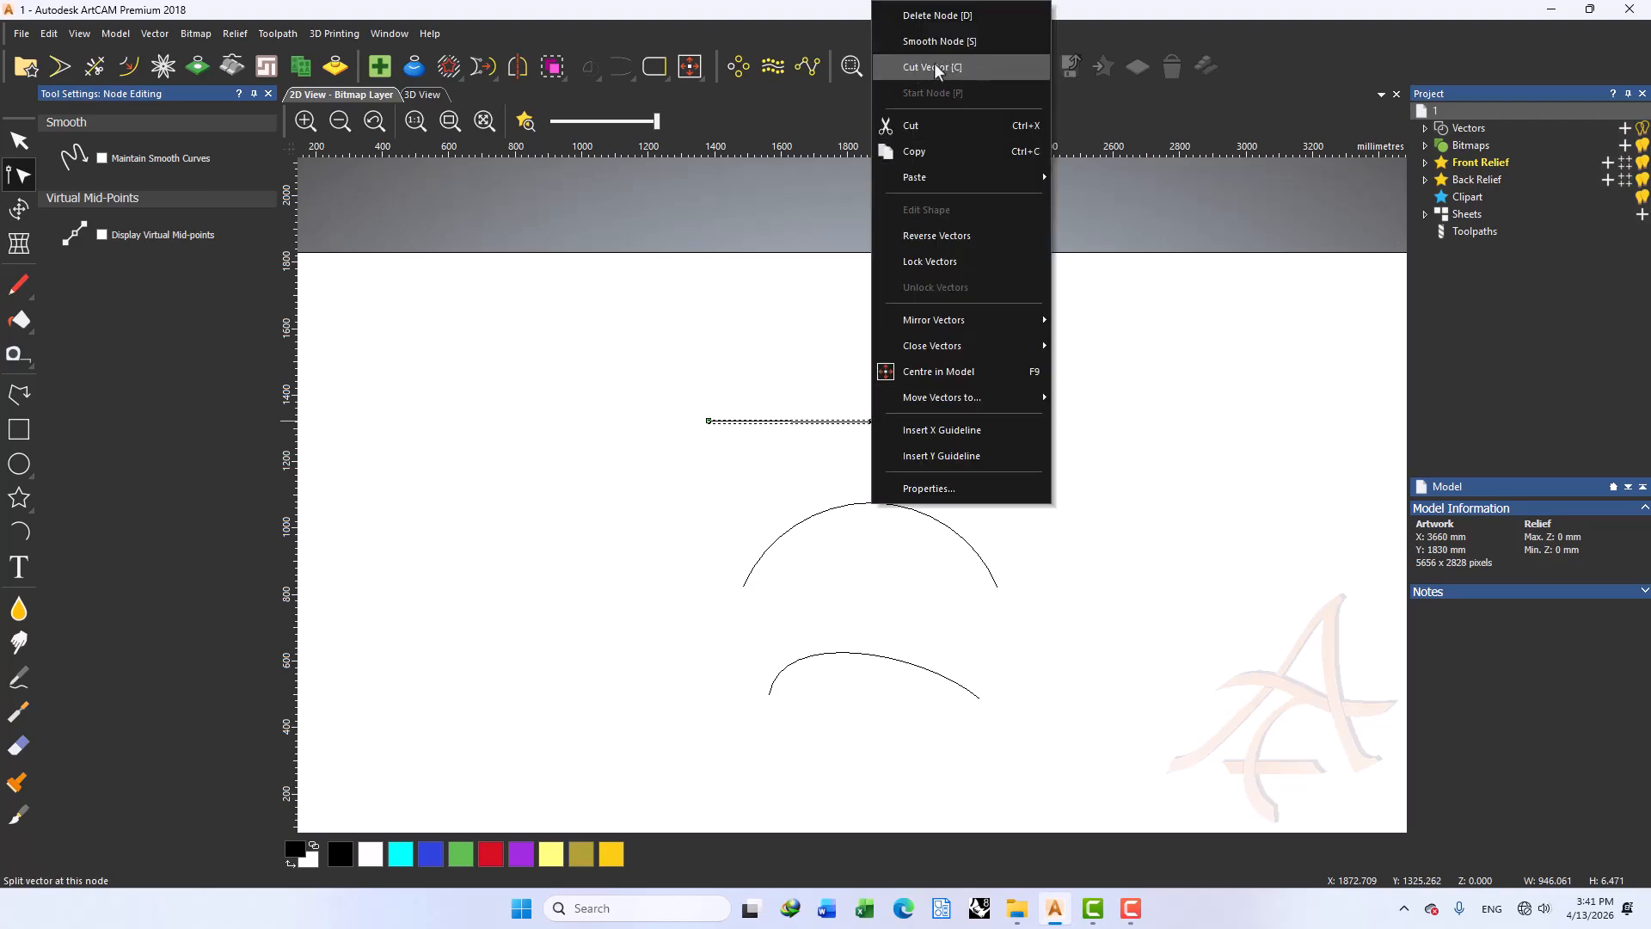
{"action": "left_click", "coordinate": [823, 330]}
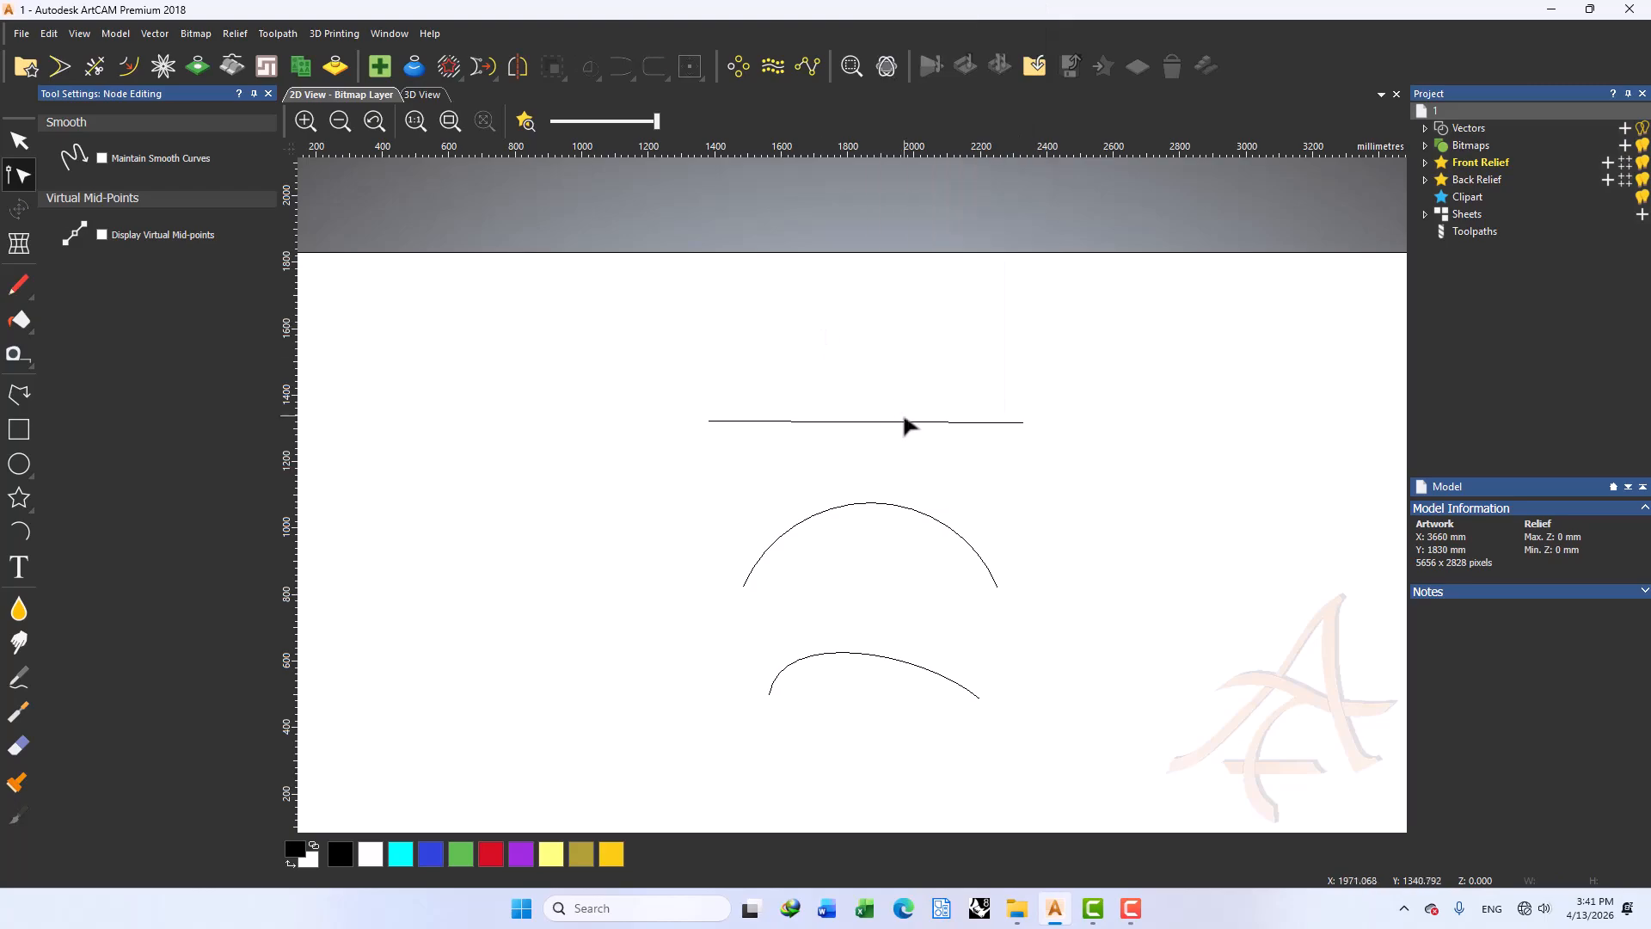
Cut the top line at its middle node, pull the right piece's start node down and right, and undo both changes
{"action": "left_click", "coordinate": [909, 422]}
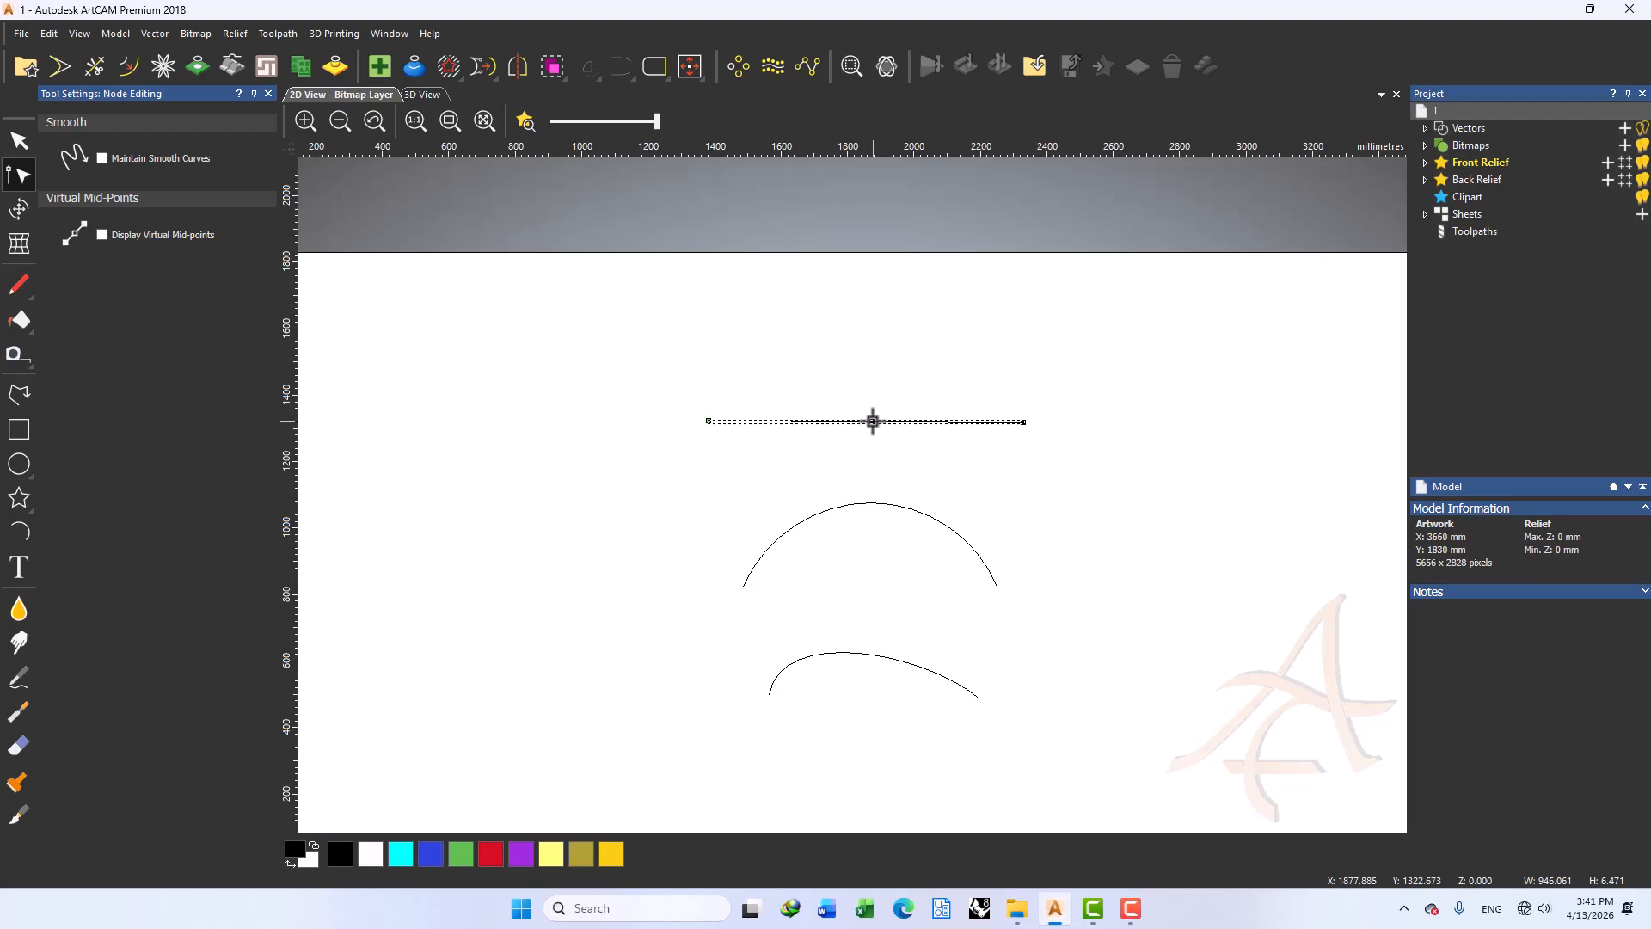
{"action": "key", "text": "c"}
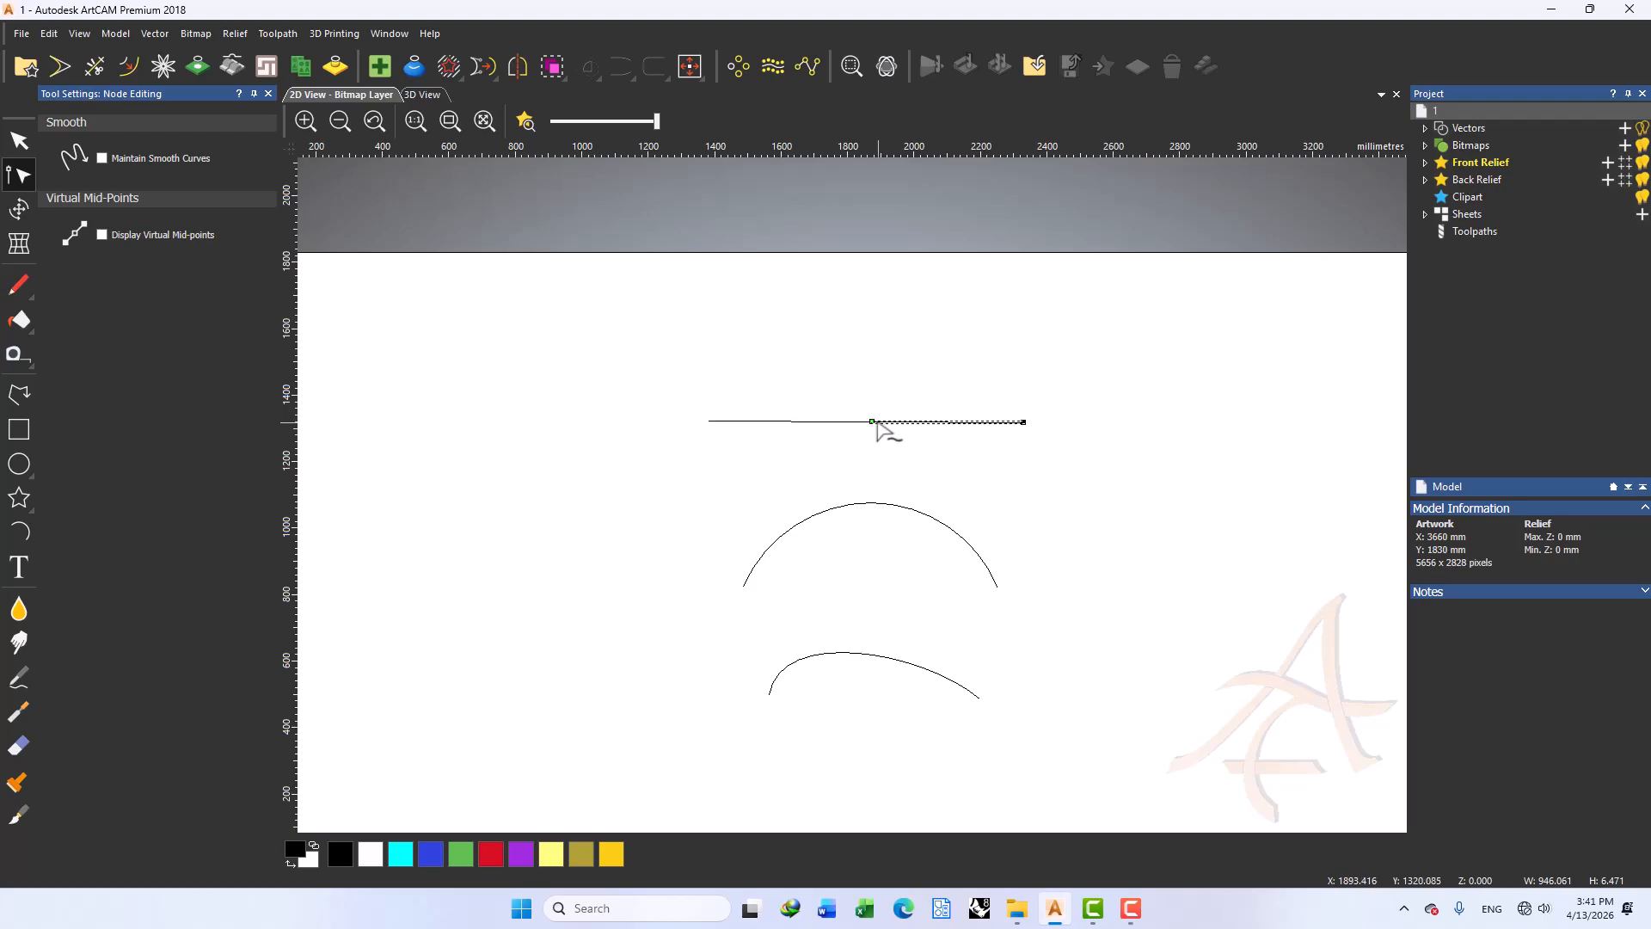
{"action": "left_click_drag", "start_coordinate": [872, 421], "coordinate": [960, 478]}
{"action": "key", "text": "ctrl+z"}
{"action": "key", "text": "ctrl+z"}
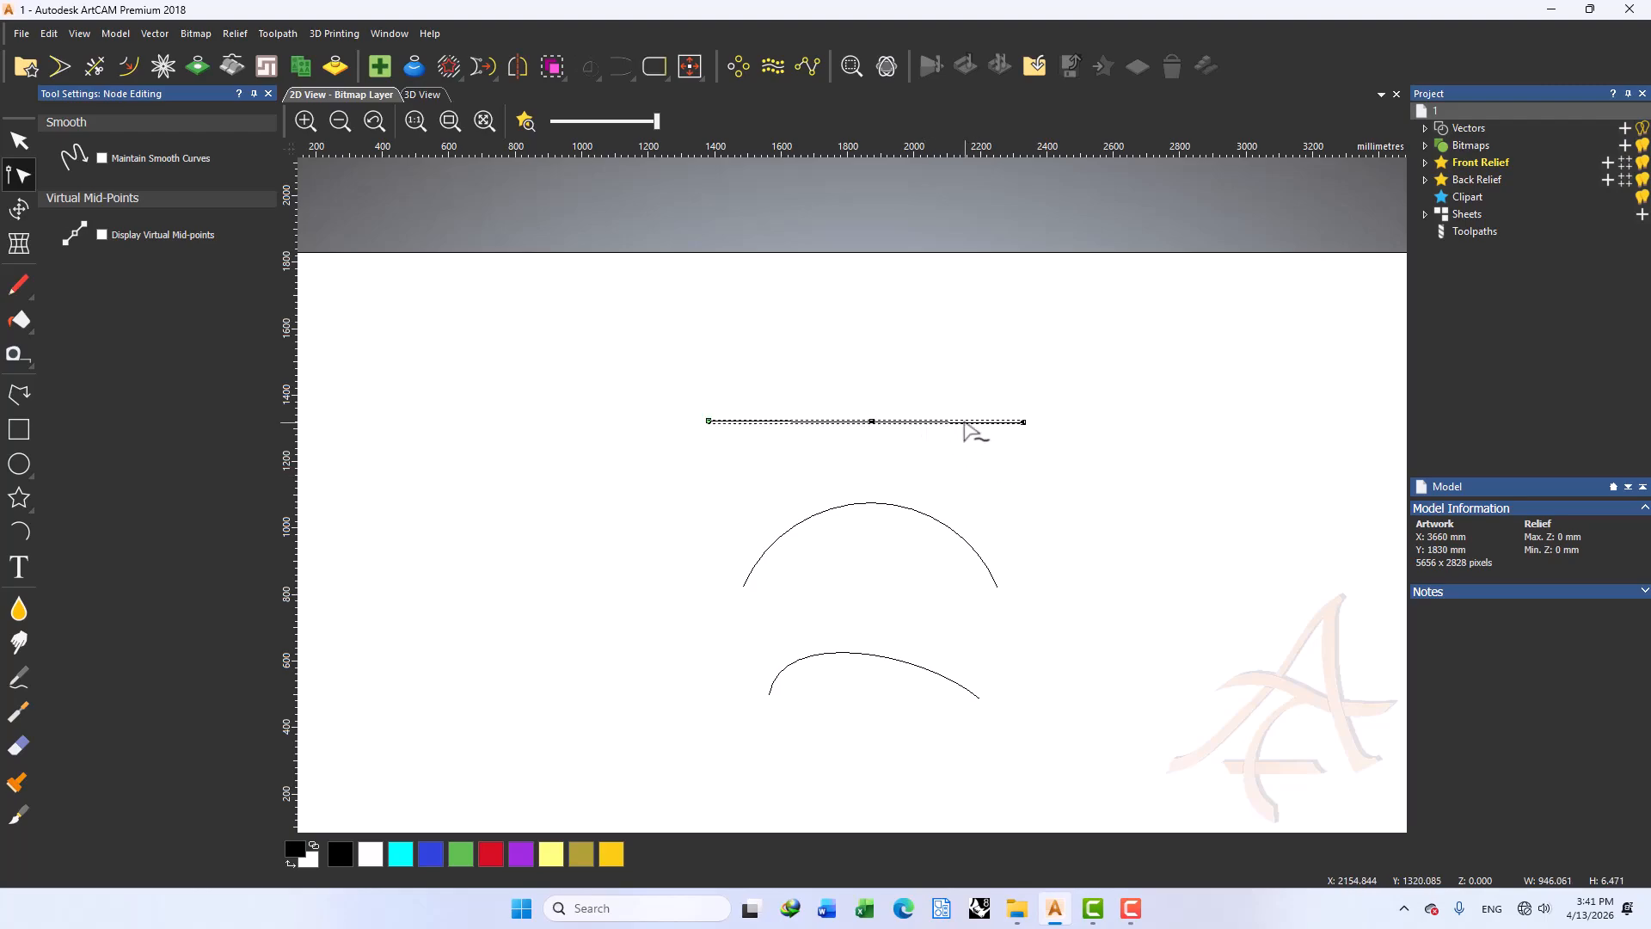
Cut the top line near both ends and delete the outer pieces, keeping a middle part about 538 mm wide
{"action": "key", "text": "c"}
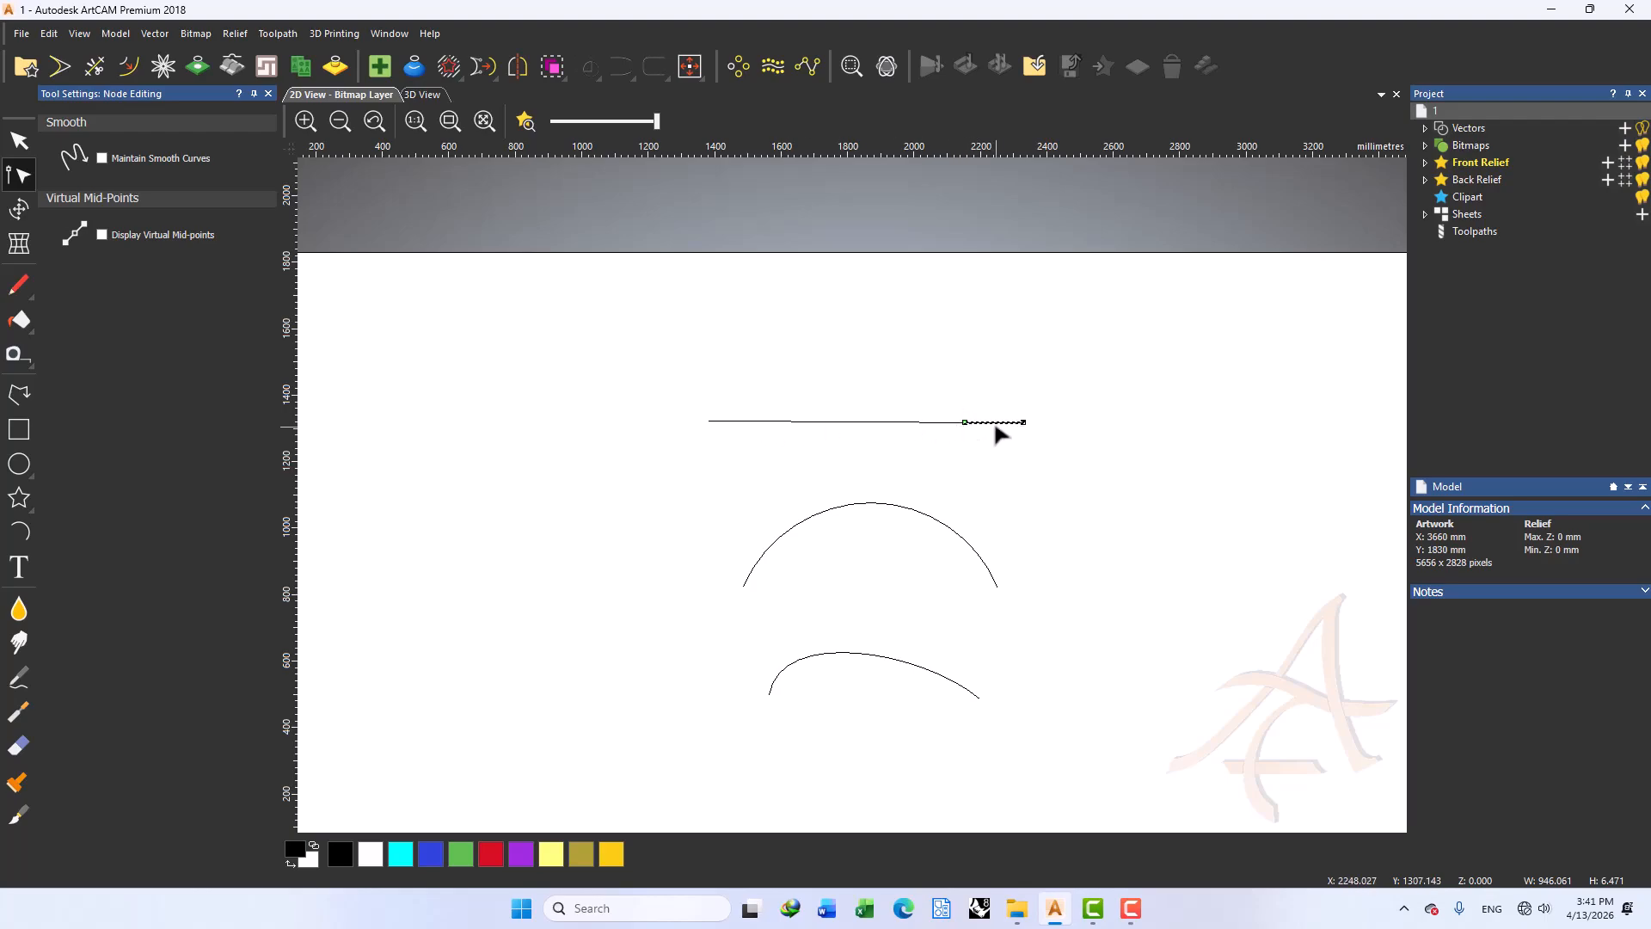
{"action": "key", "text": "Delete"}
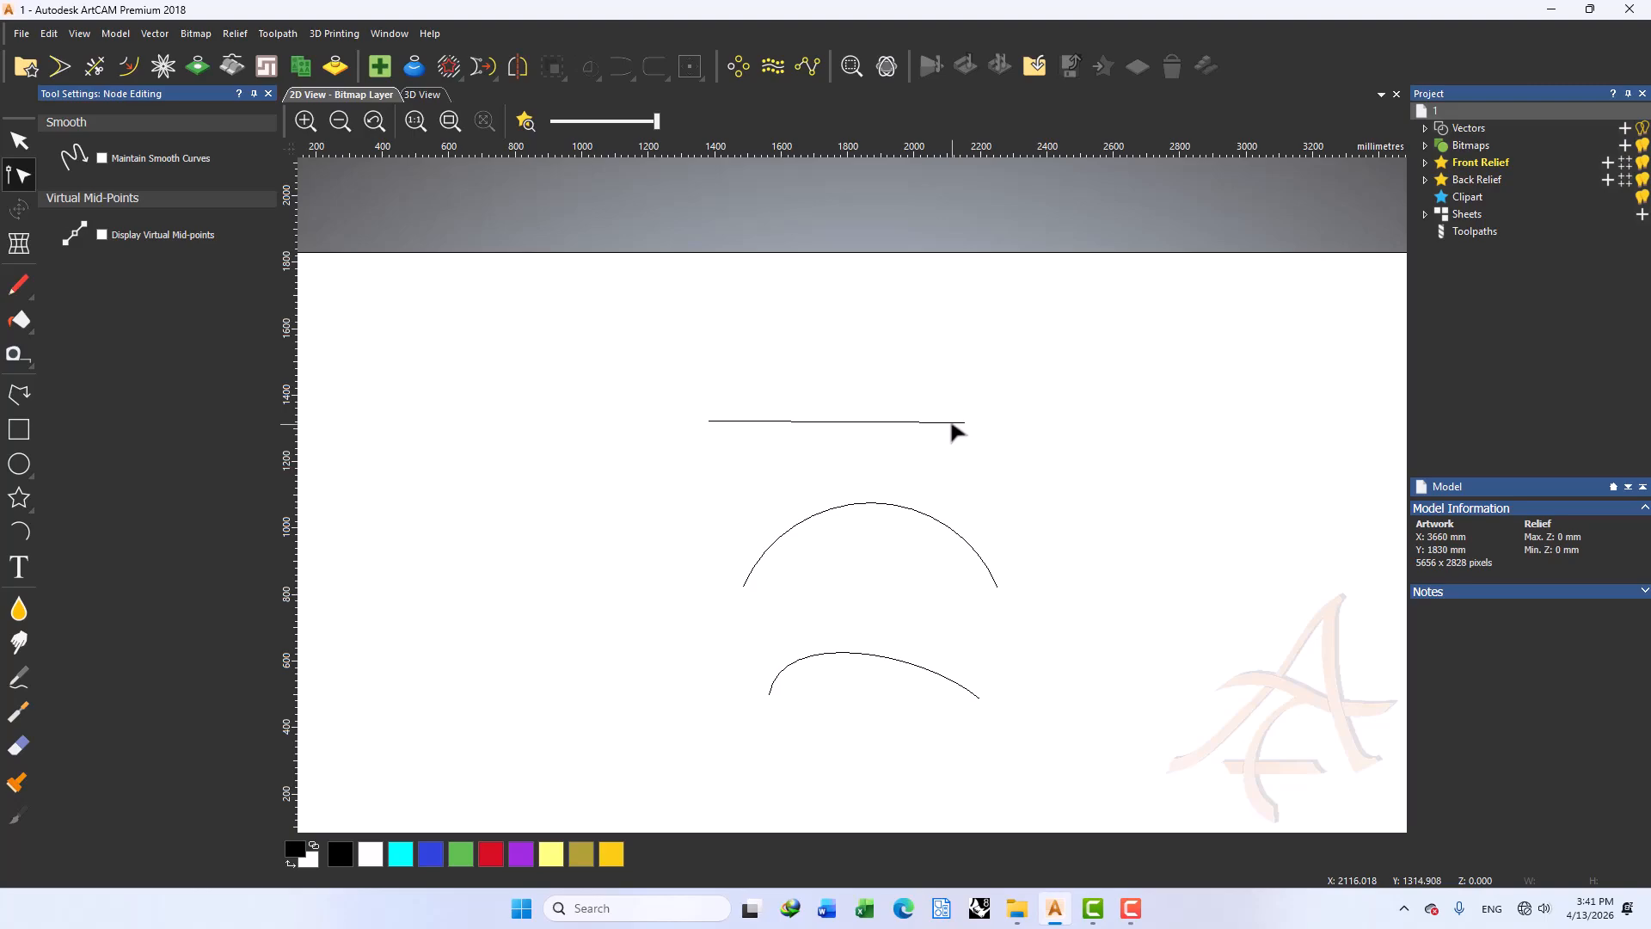
{"action": "left_click", "coordinate": [953, 421]}
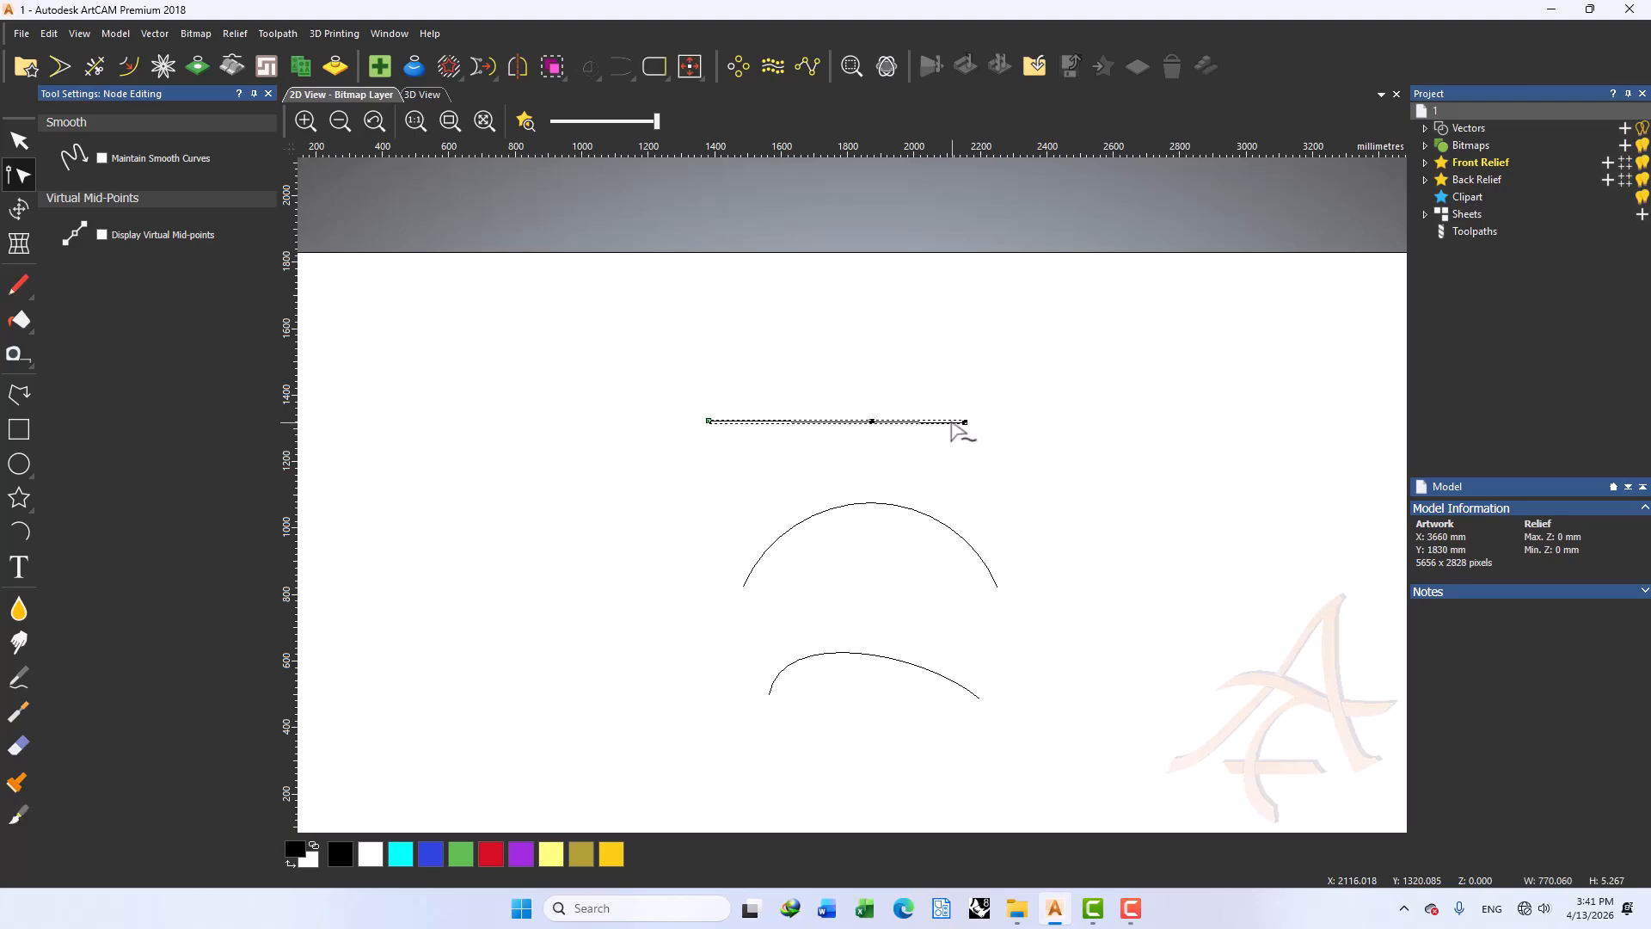
{"action": "key", "text": "c"}
{"action": "left_click", "coordinate": [779, 422]}
{"action": "key", "text": "Delete"}
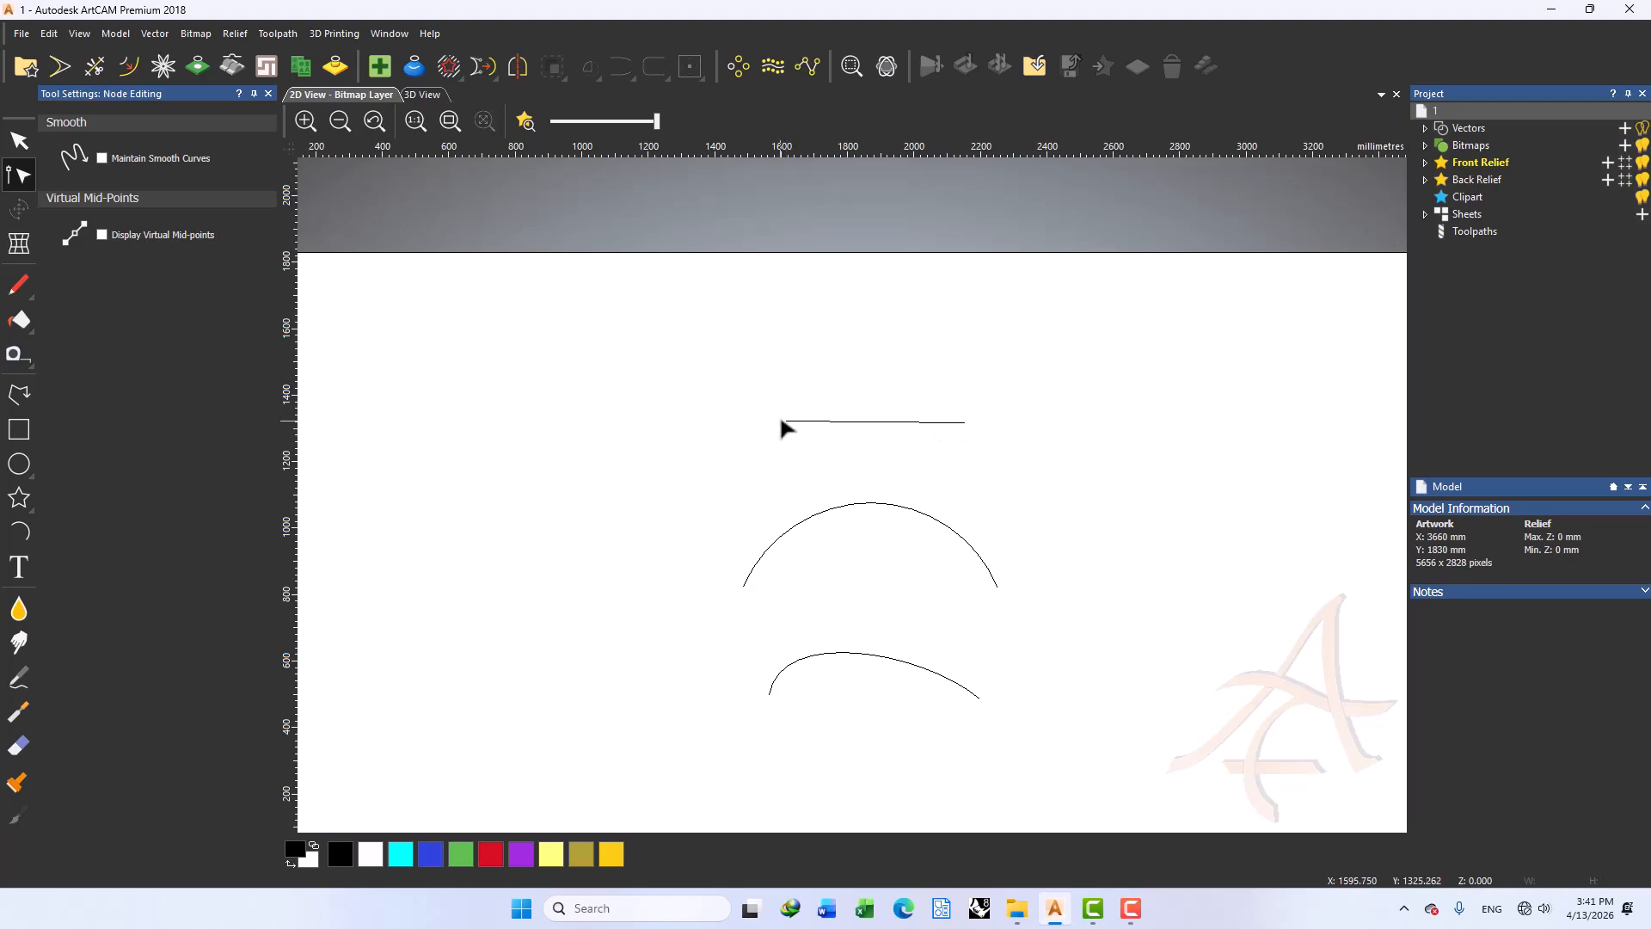
Raise the middle node of the shortened top line to form a peak about 92 mm high
{"action": "left_click", "coordinate": [797, 422]}
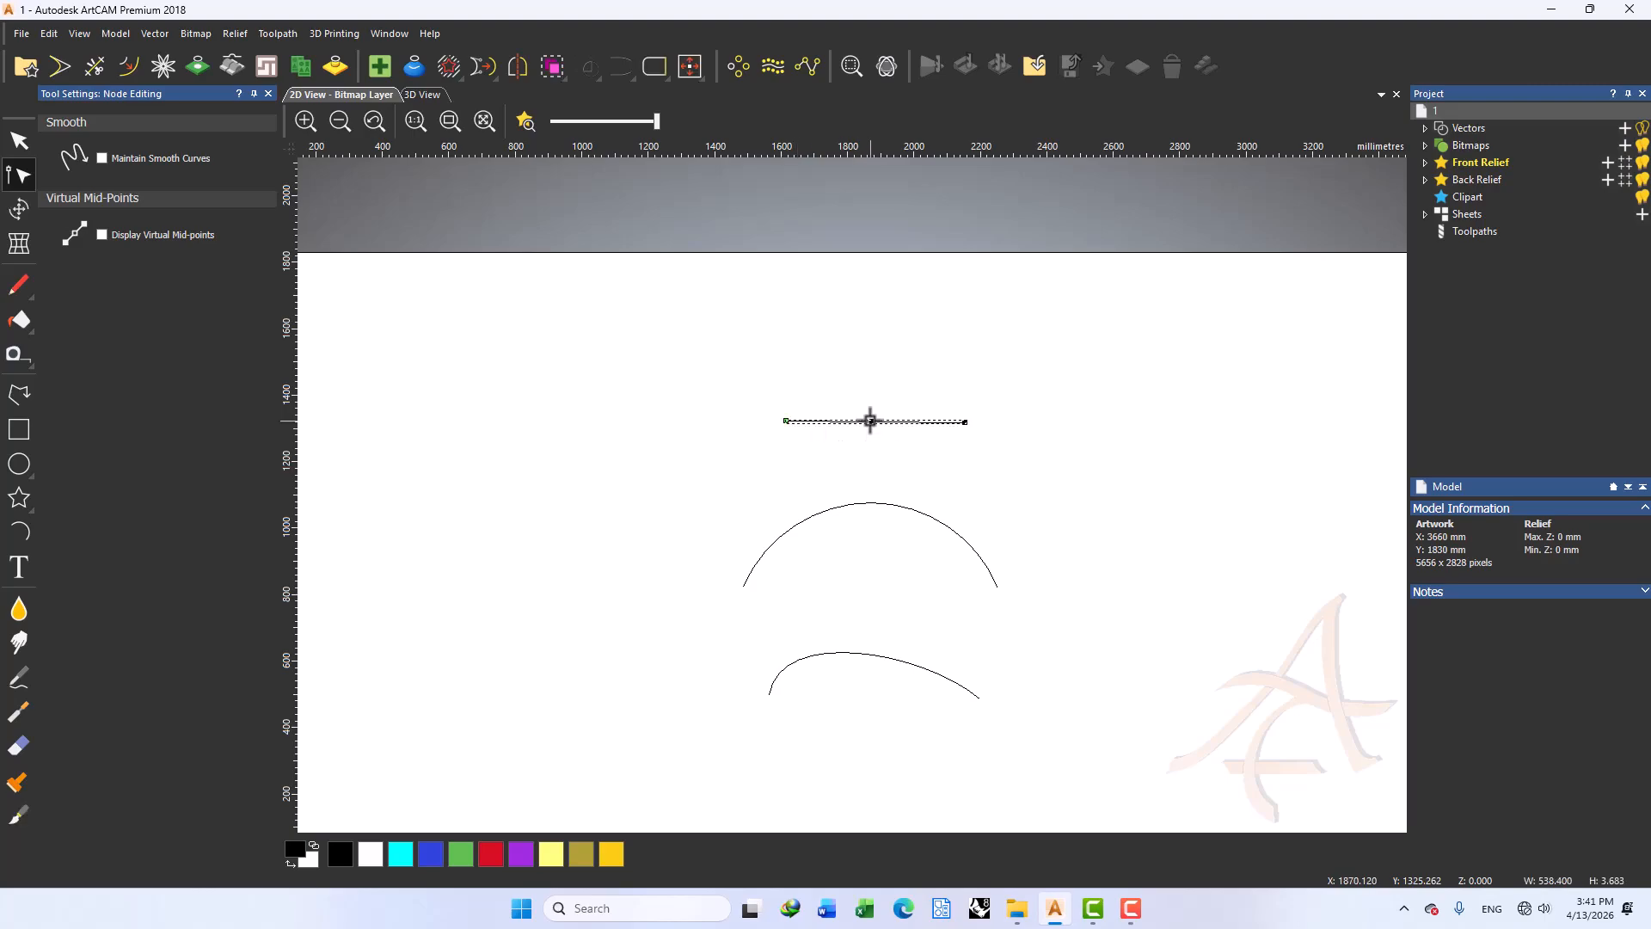
{"action": "left_click_drag", "start_coordinate": [870, 421], "coordinate": [876, 393]}
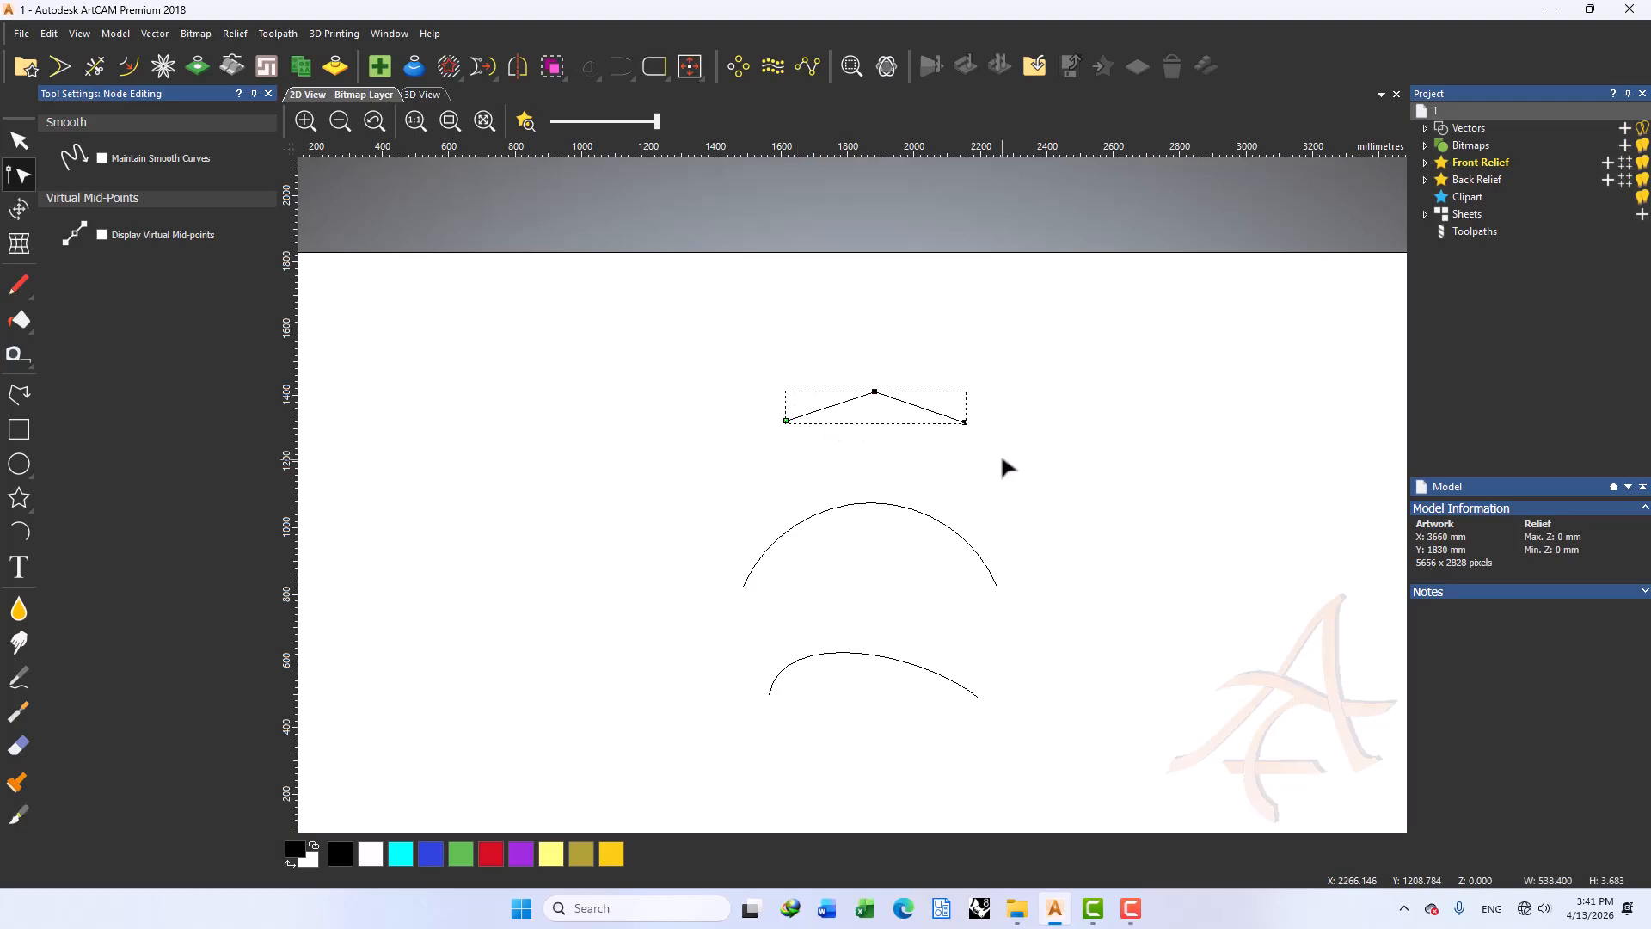
{"action": "right_click", "coordinate": [915, 406]}
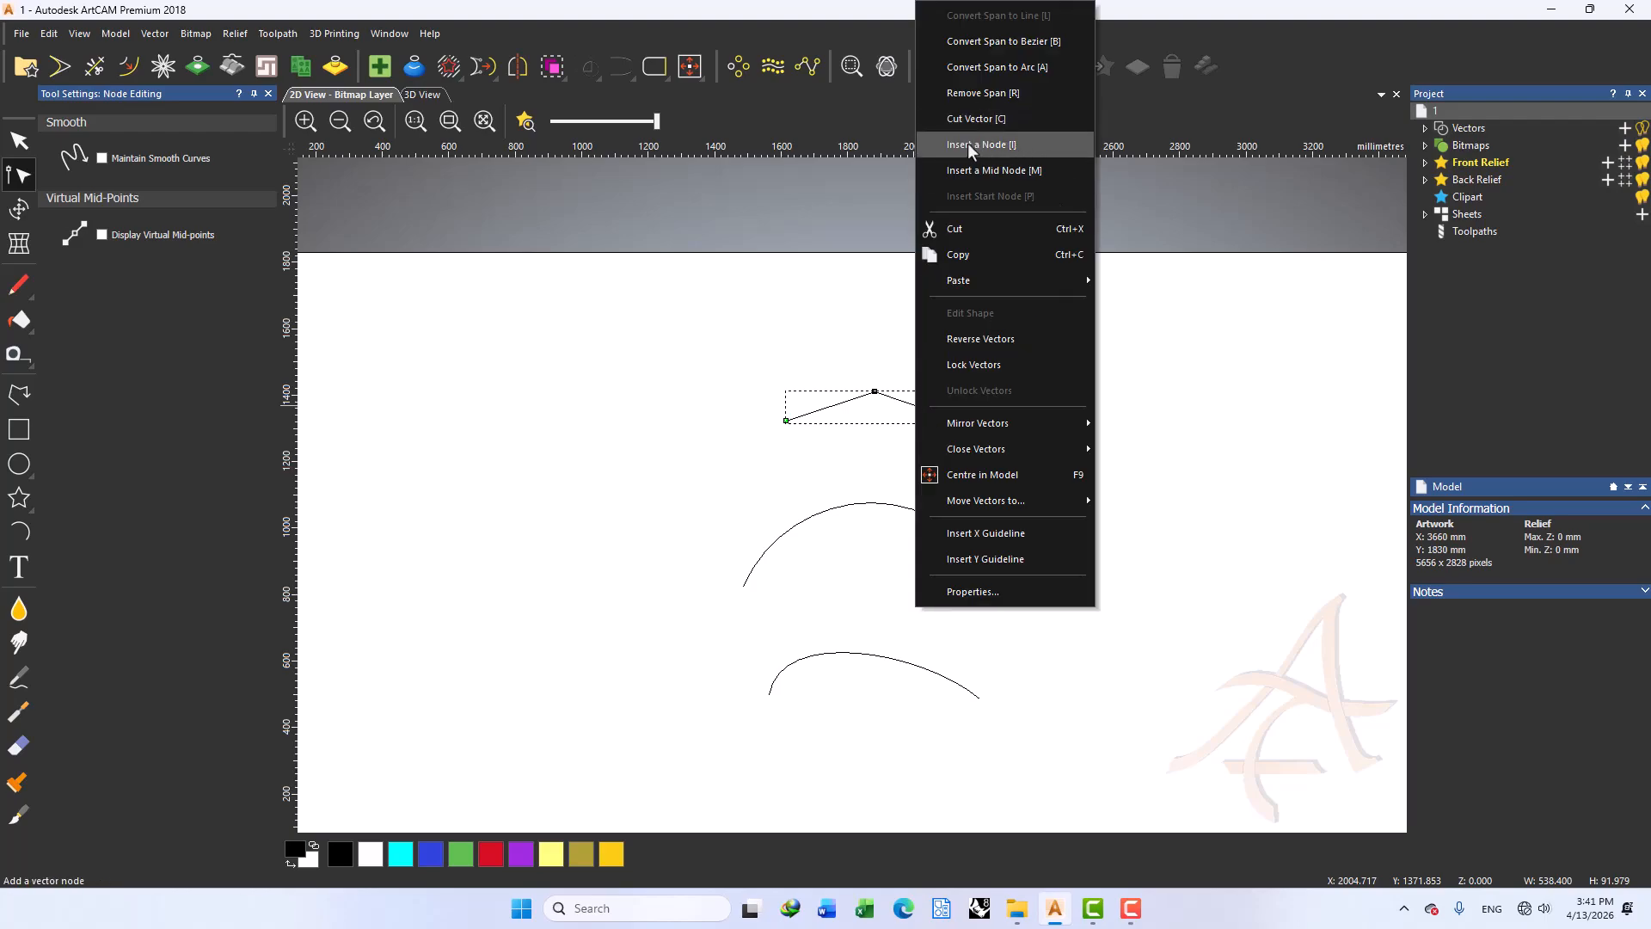
{"action": "left_click", "coordinate": [847, 314]}
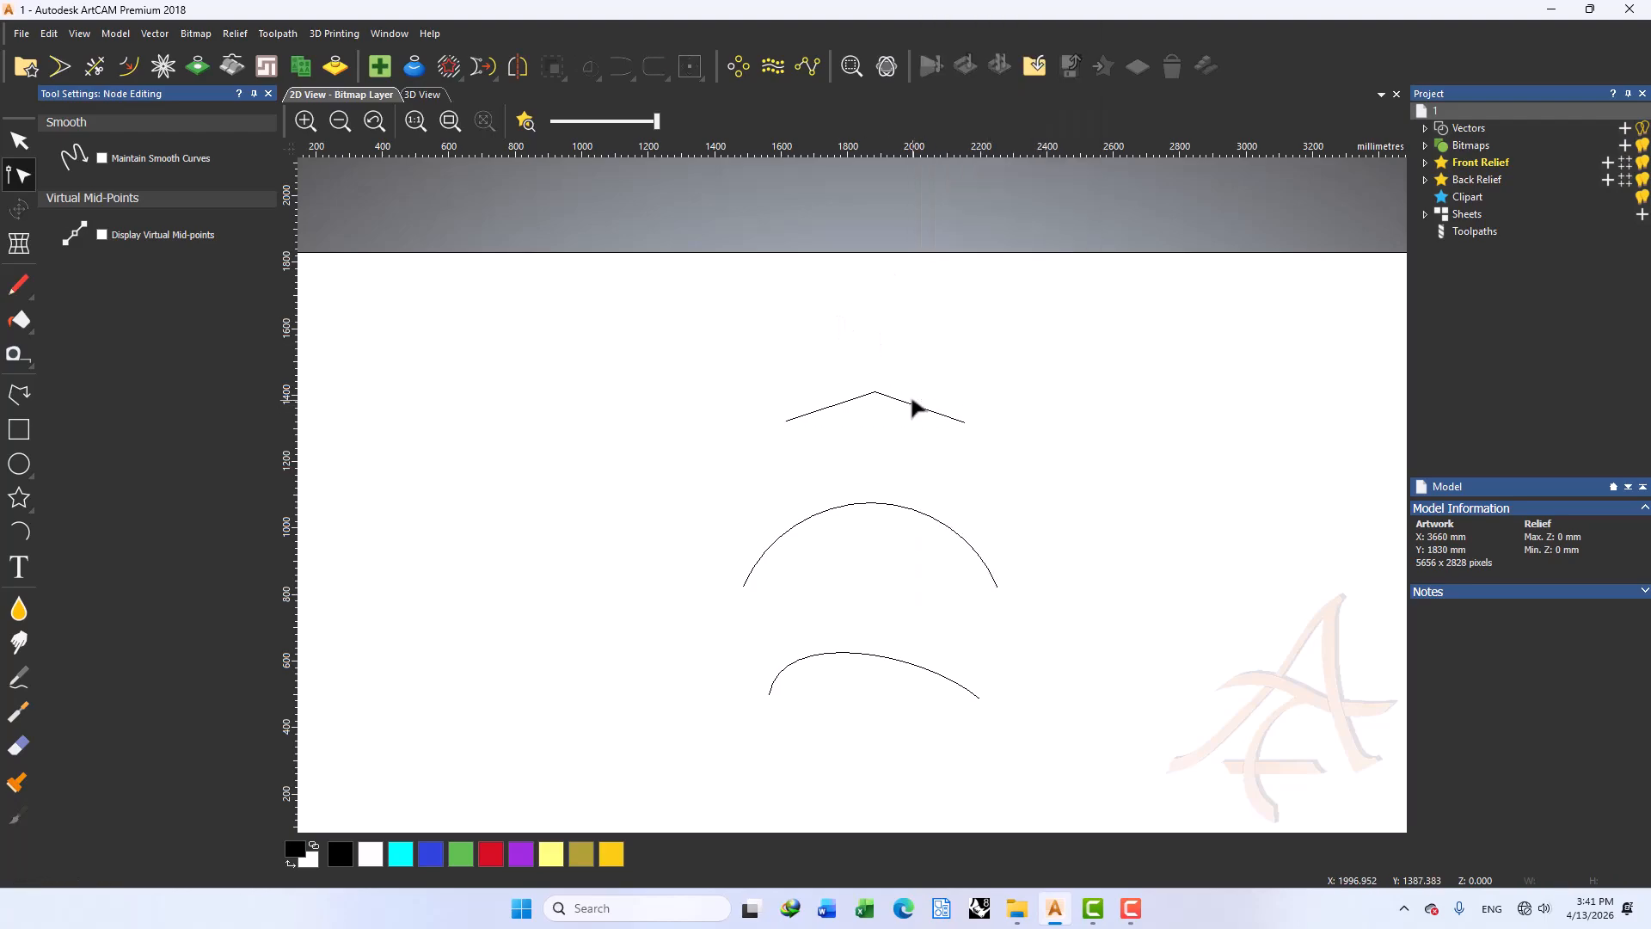
Reselect the peaked line for node editing and insert several nodes along its right span
{"action": "key", "text": "n"}
{"action": "left_click", "coordinate": [684, 417]}
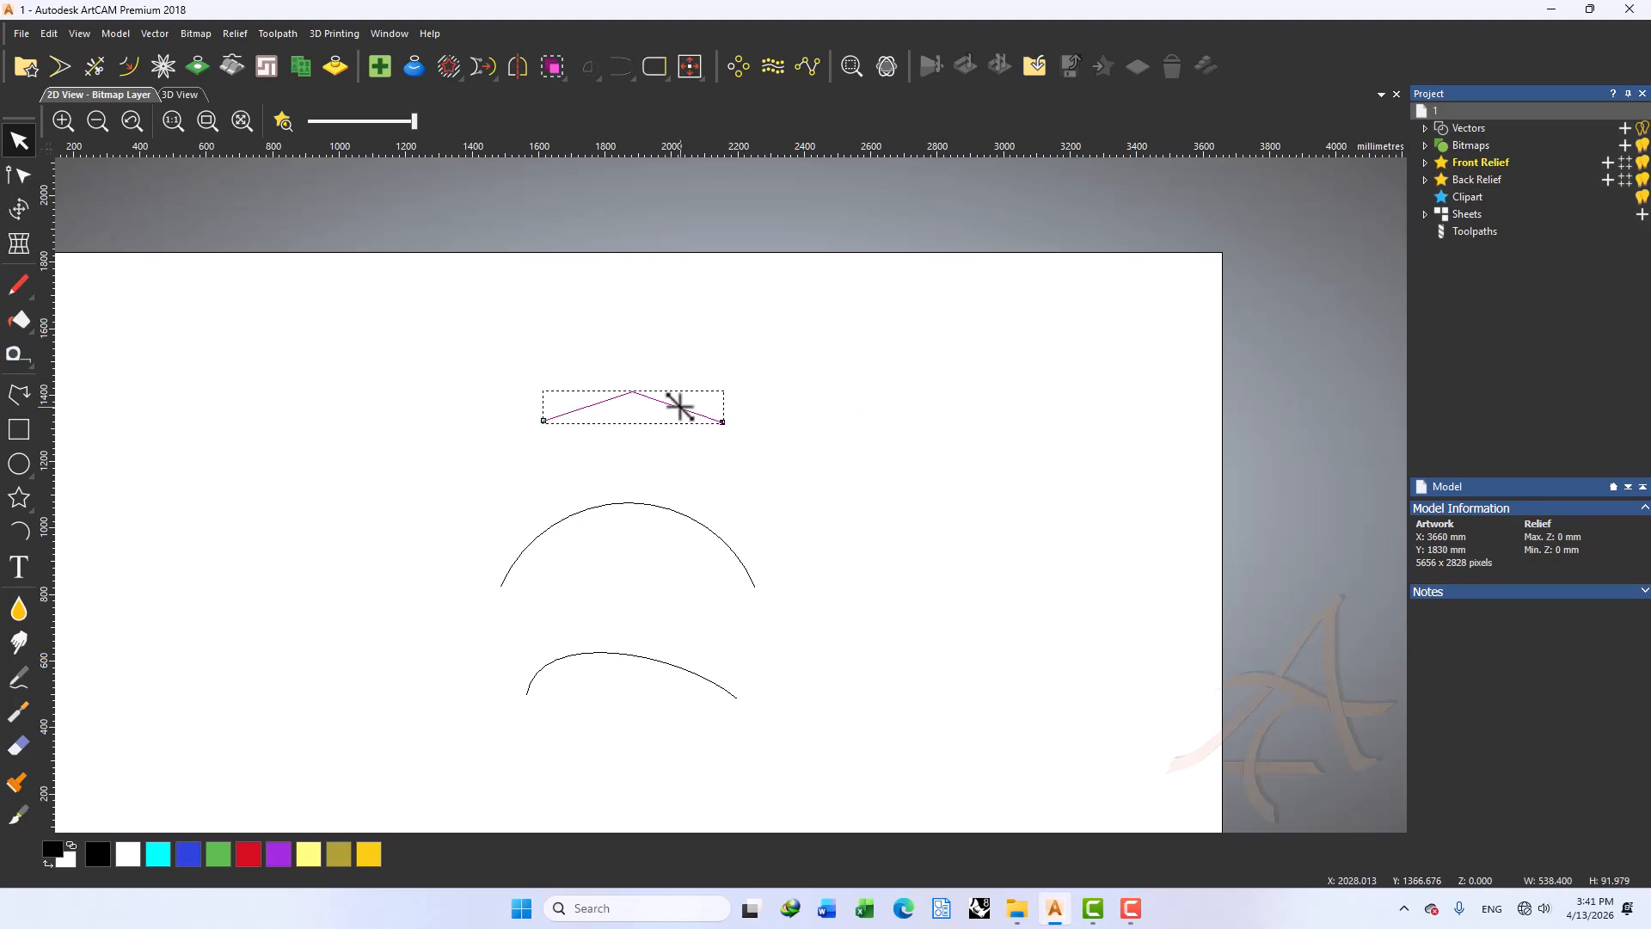
{"action": "key", "text": "n"}
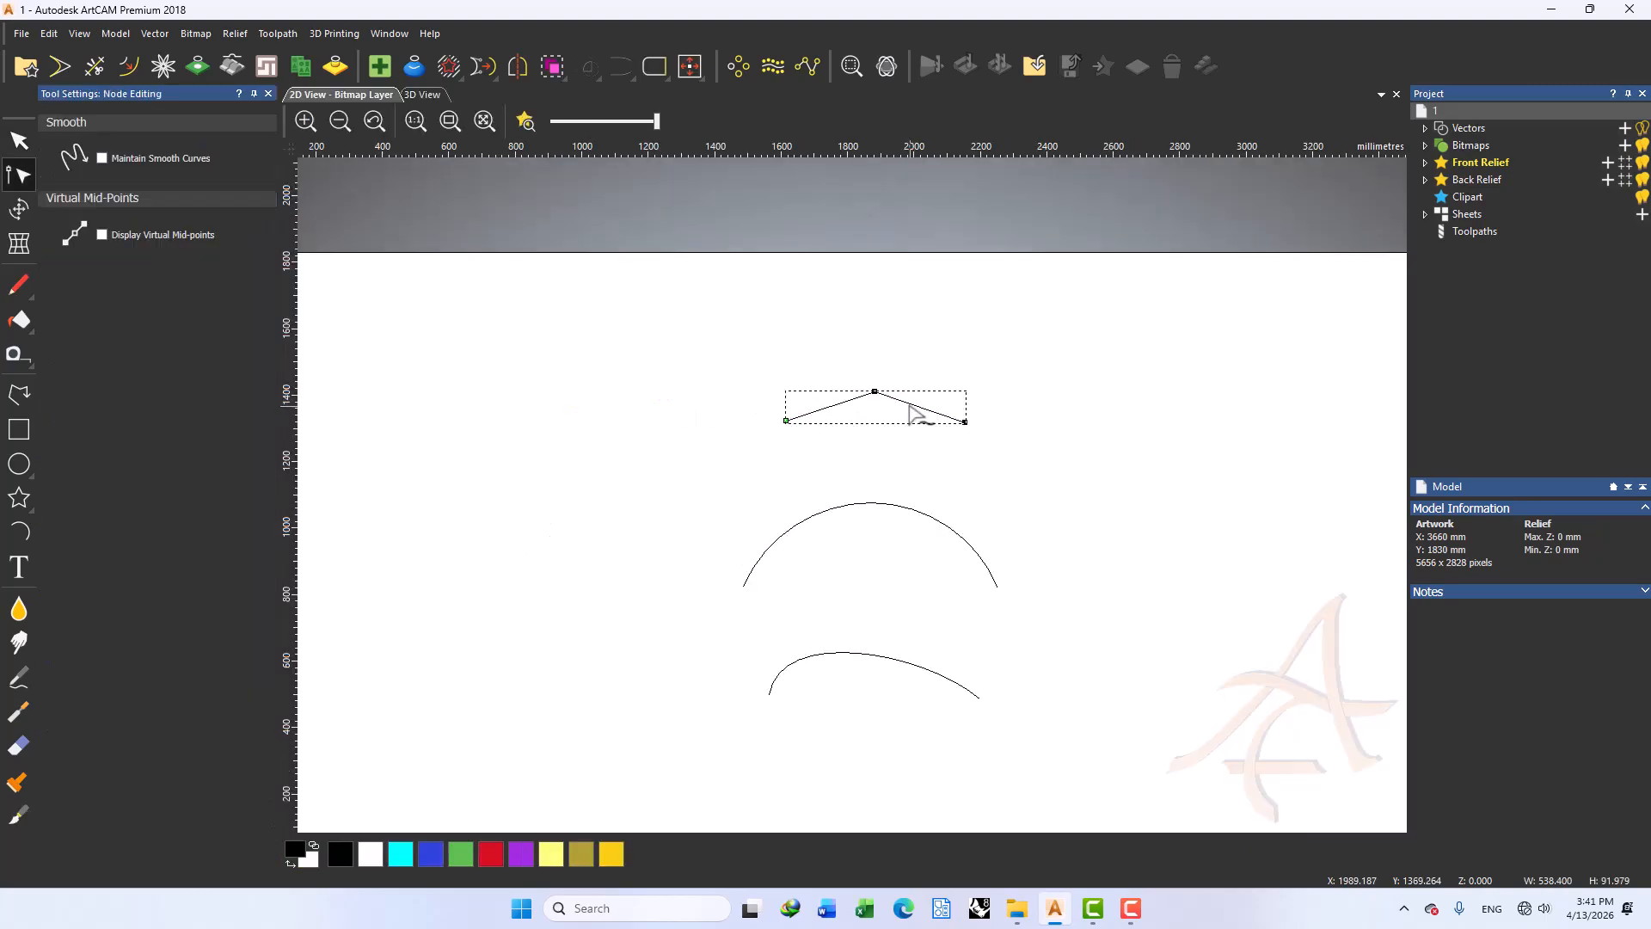
{"action": "right_click", "coordinate": [910, 405]}
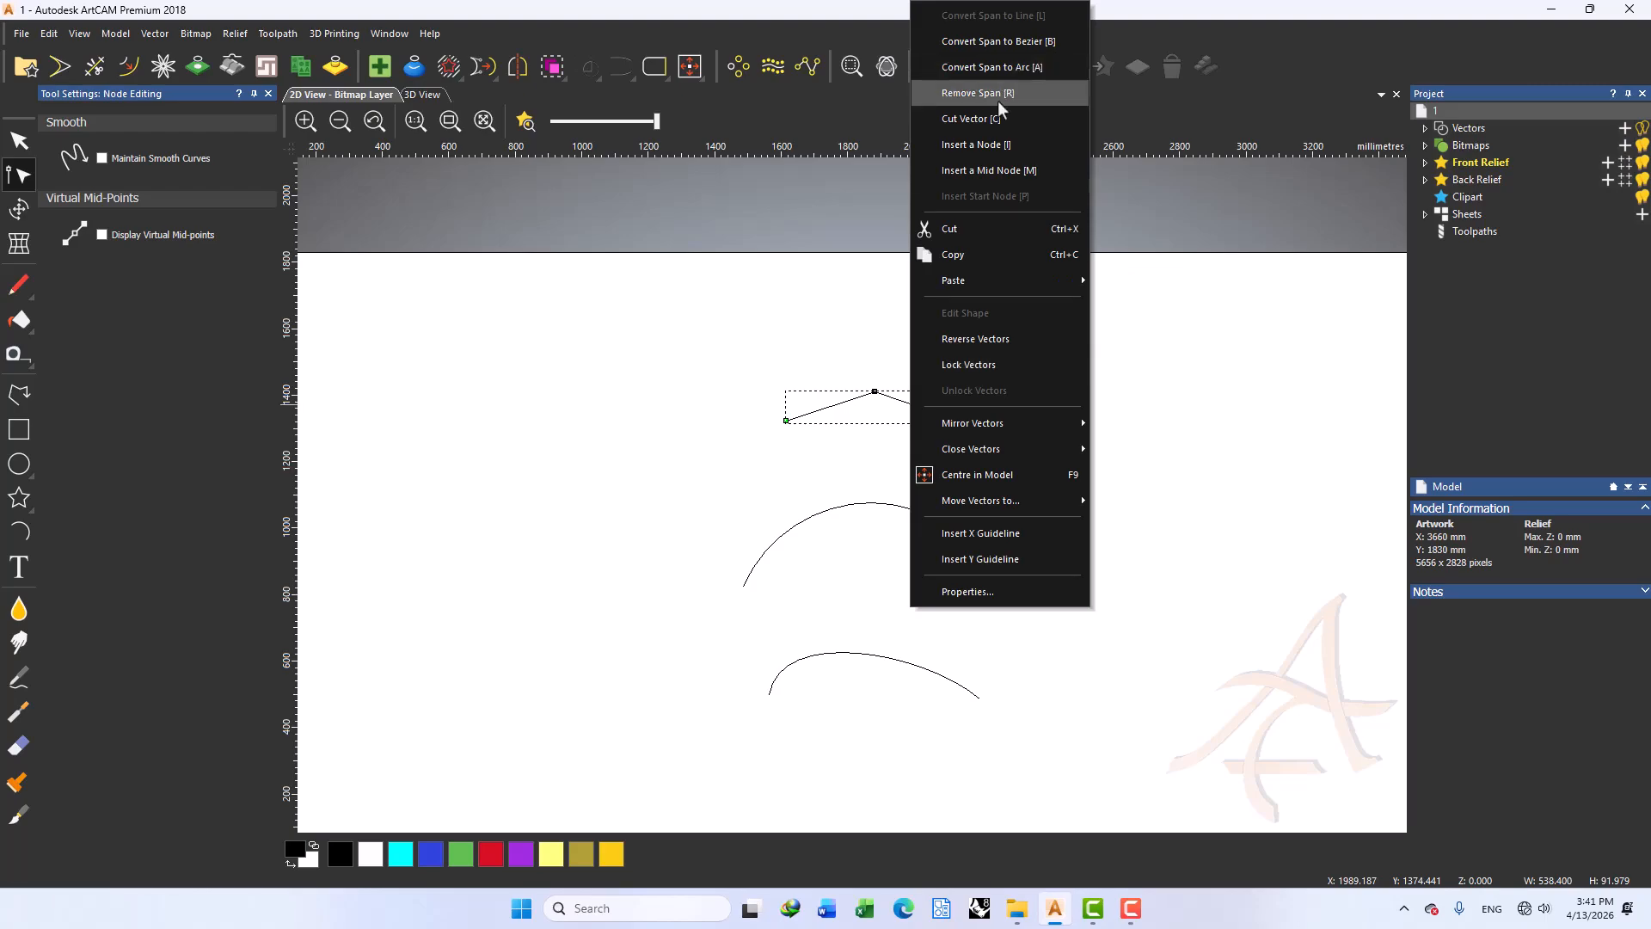
{"action": "left_click", "coordinate": [988, 141]}
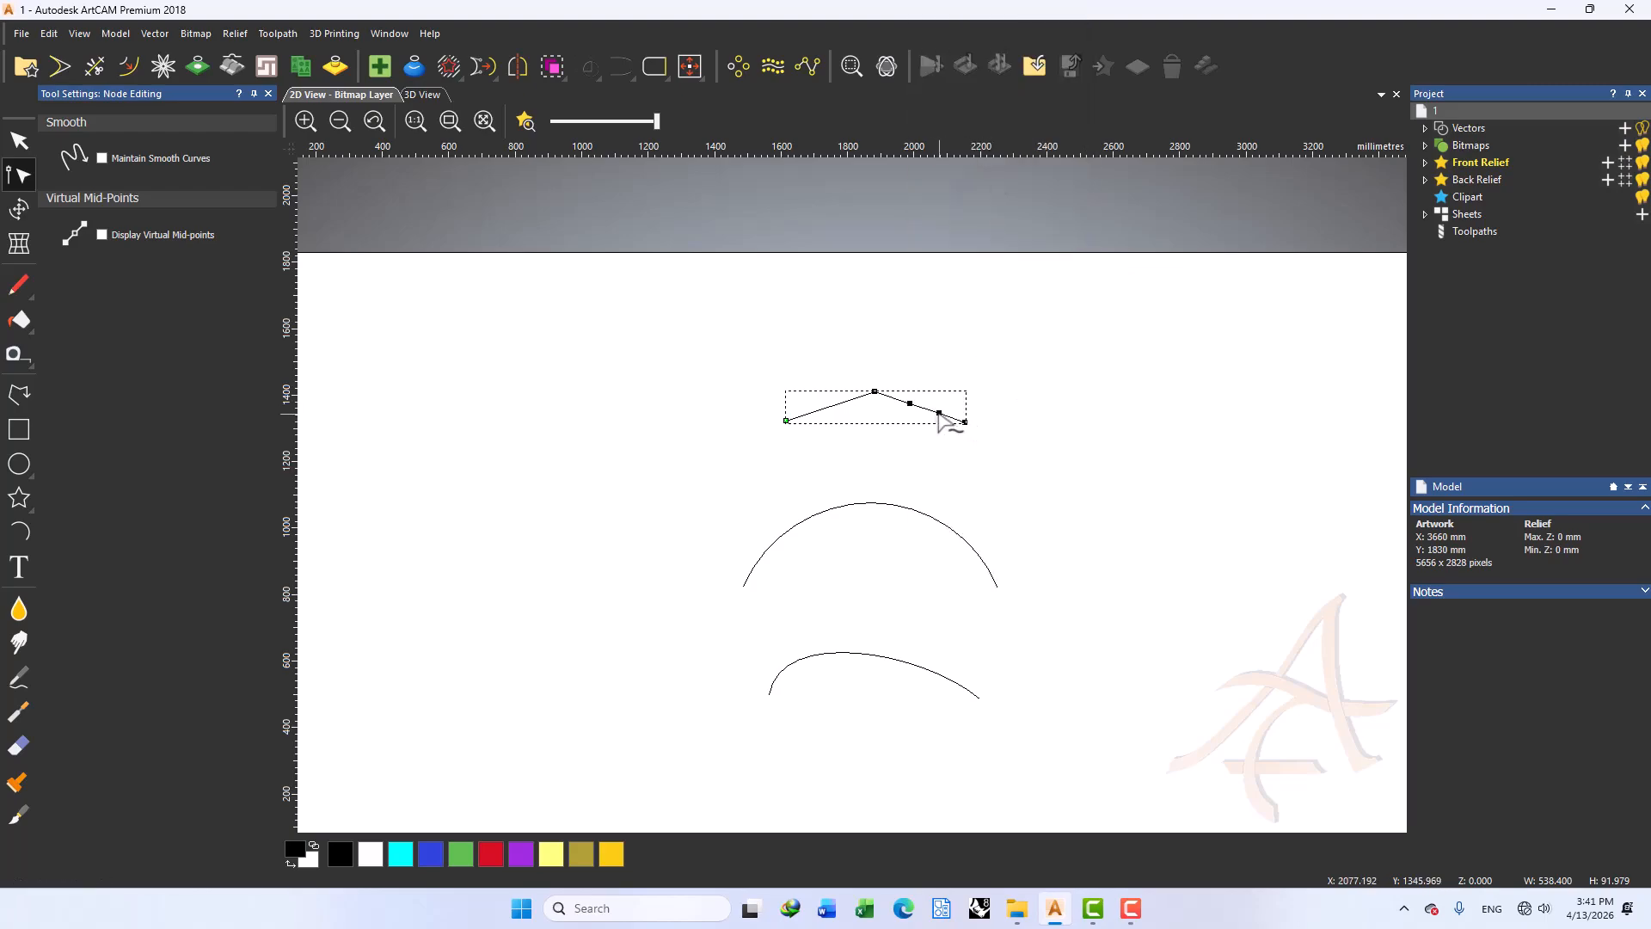
{"action": "key", "text": "i"}
{"action": "key", "text": "i"}
{"action": "key", "text": "i"}
Delete the nodes inserted along the peaked line's right span
{"action": "key", "text": "d"}
{"action": "key", "text": "d"}
{"action": "key", "text": "d"}
Insert a mid node on the peaked line's right span and another halfway between it and the peak
{"action": "right_click", "coordinate": [932, 417]}
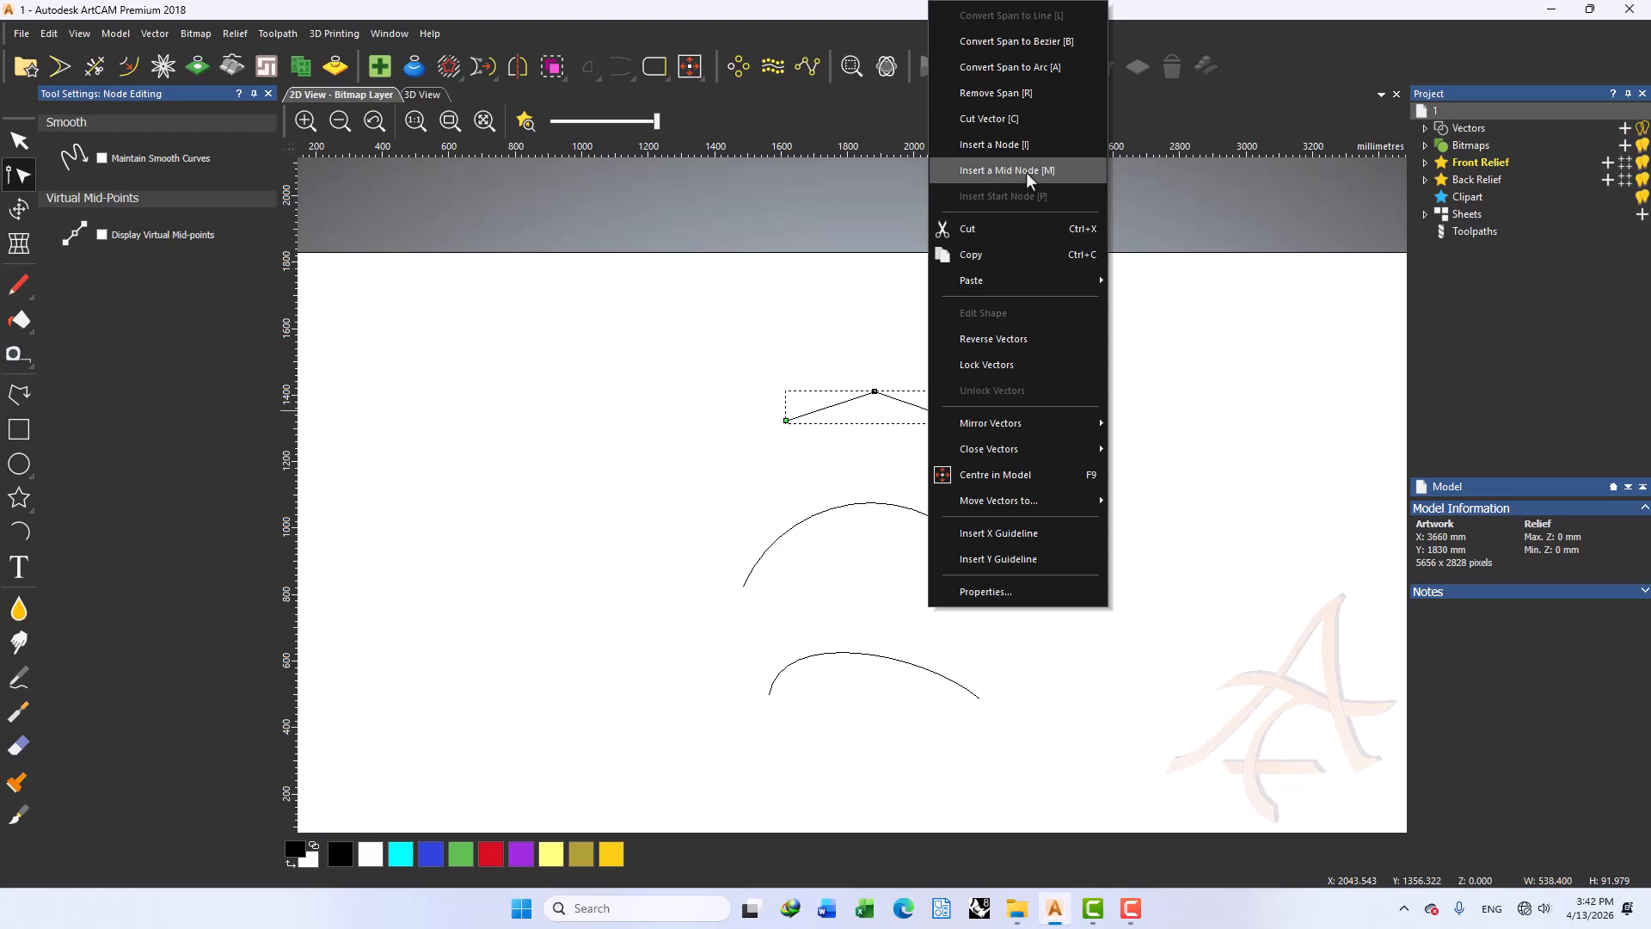
{"action": "left_click", "coordinate": [885, 356]}
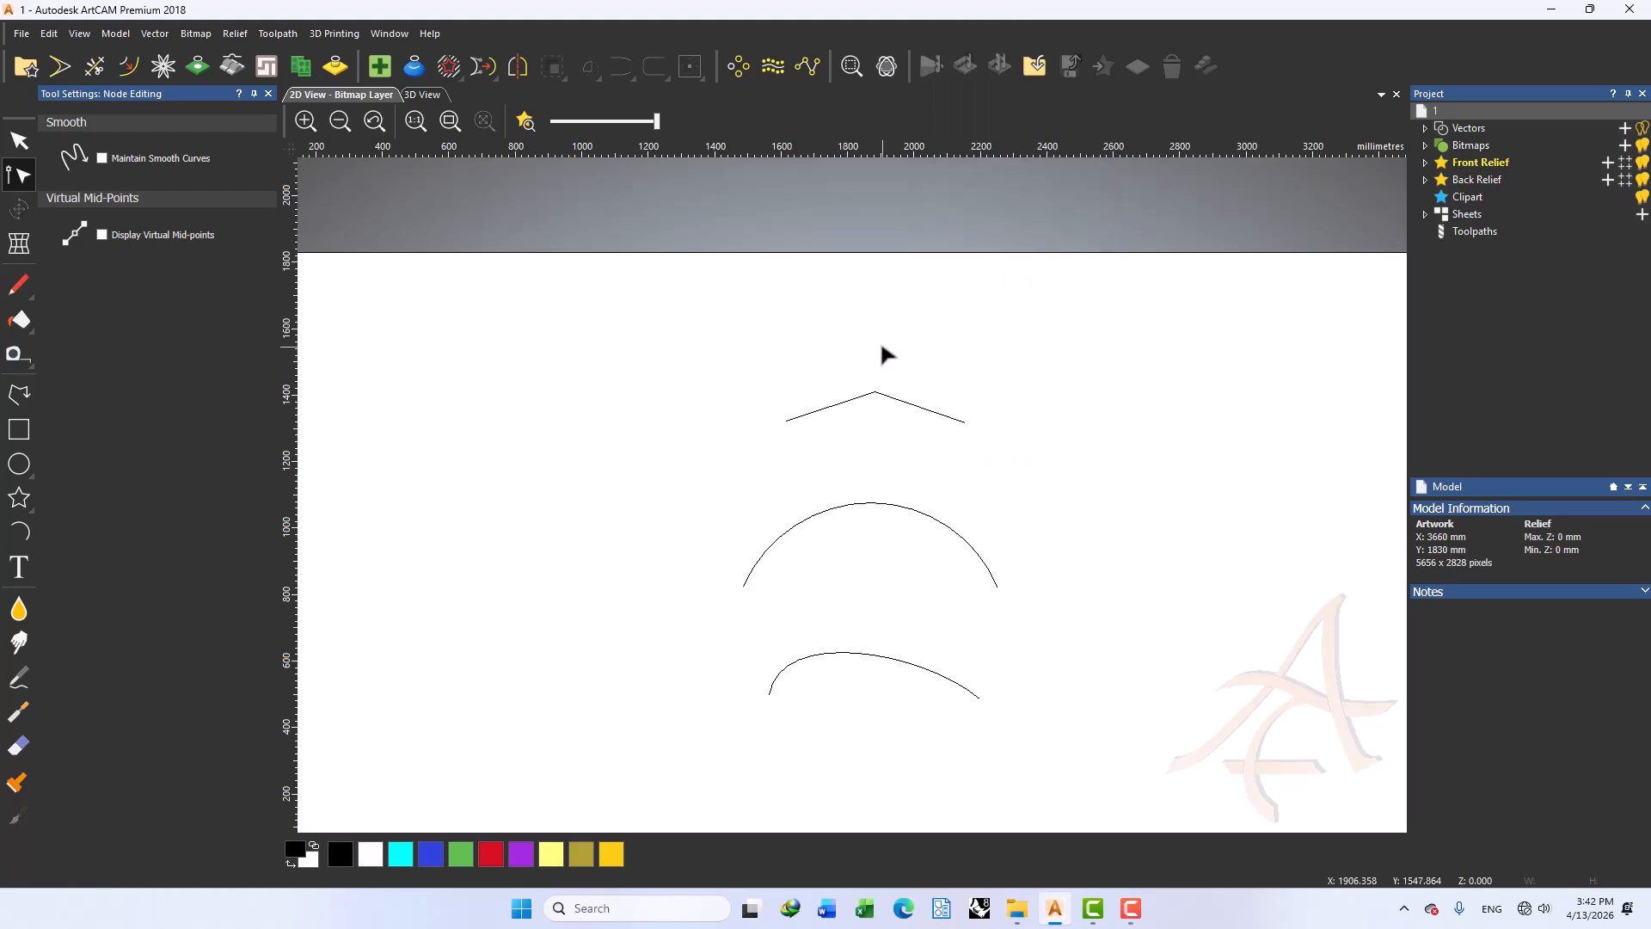
{"action": "left_click", "coordinate": [940, 420]}
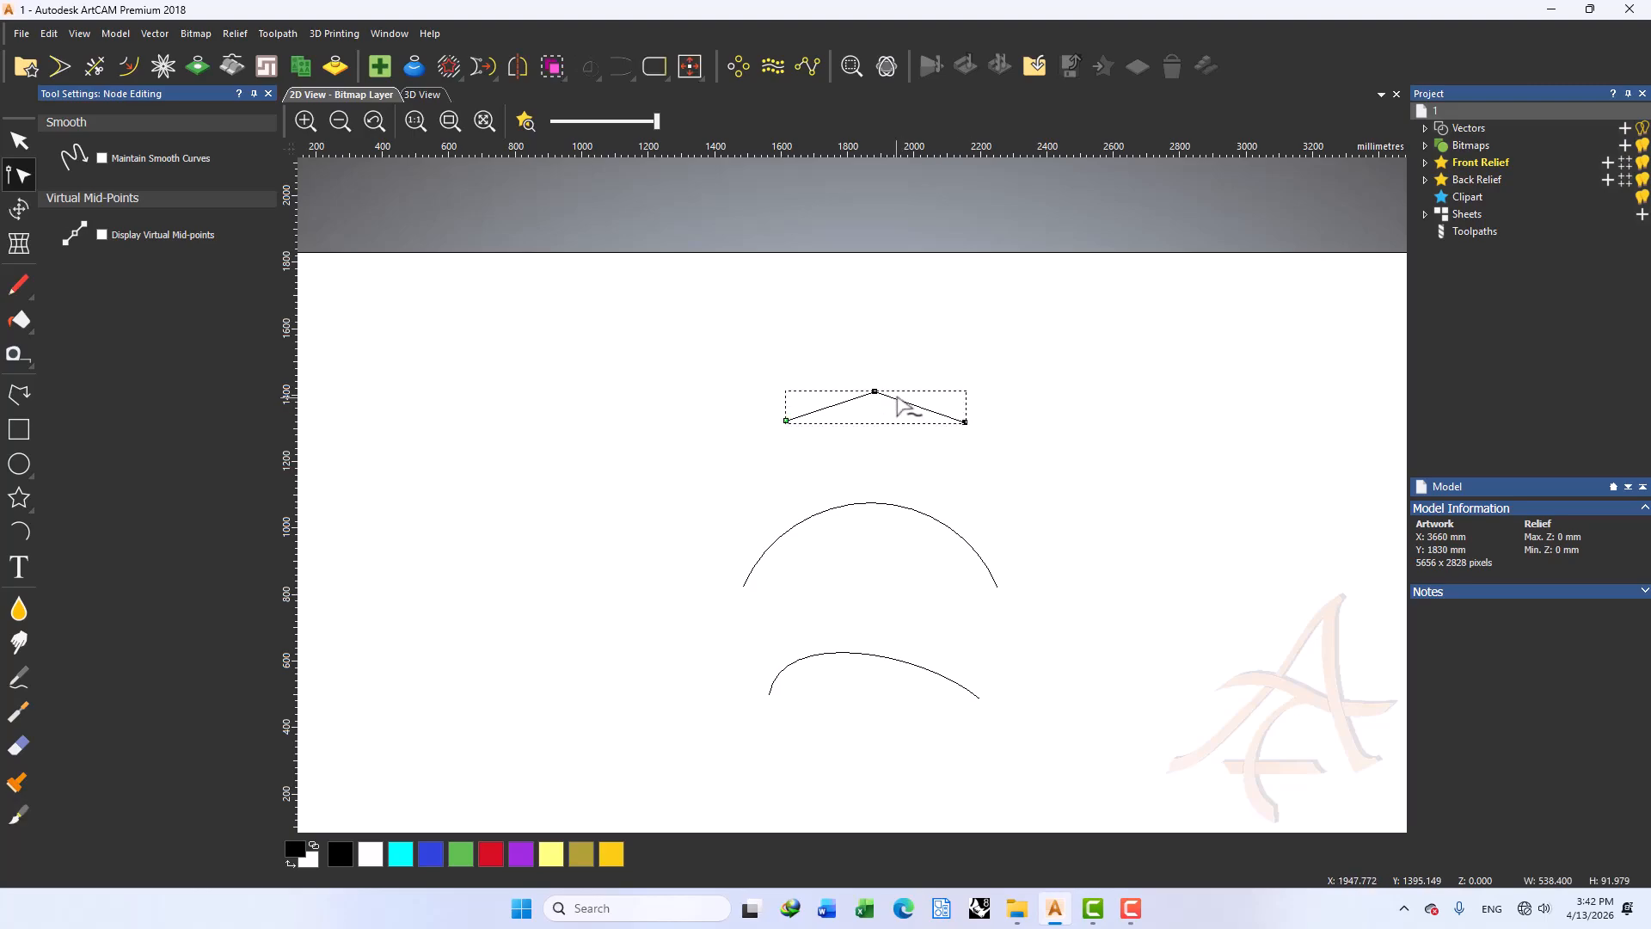
{"action": "right_click", "coordinate": [893, 397]}
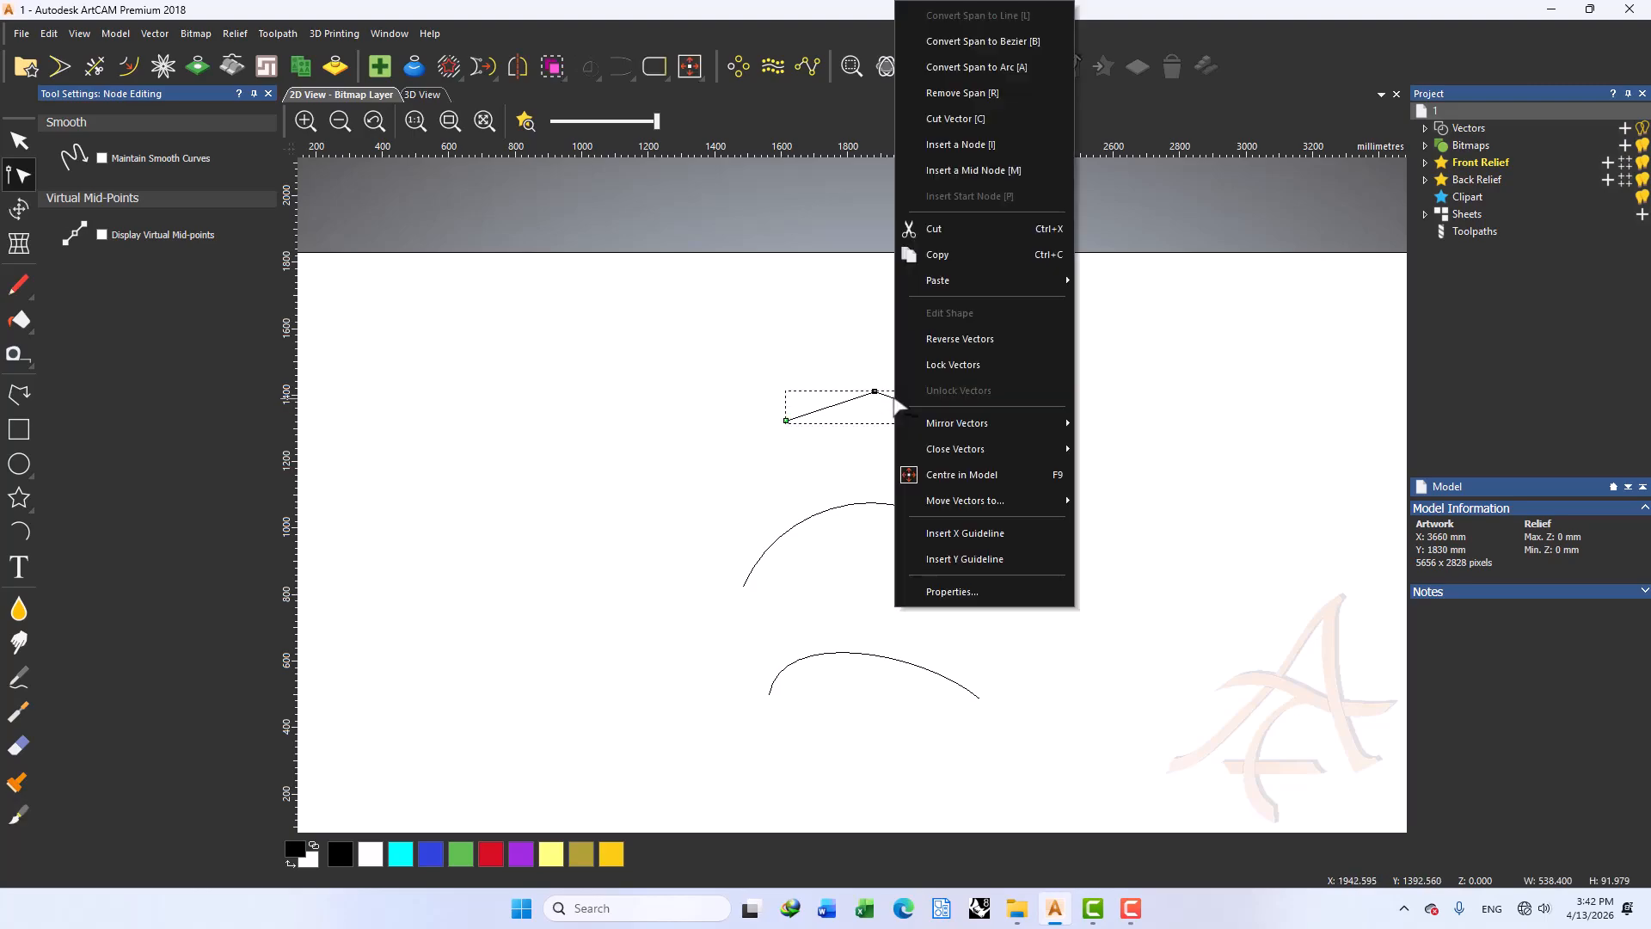
{"action": "left_click", "coordinate": [984, 177]}
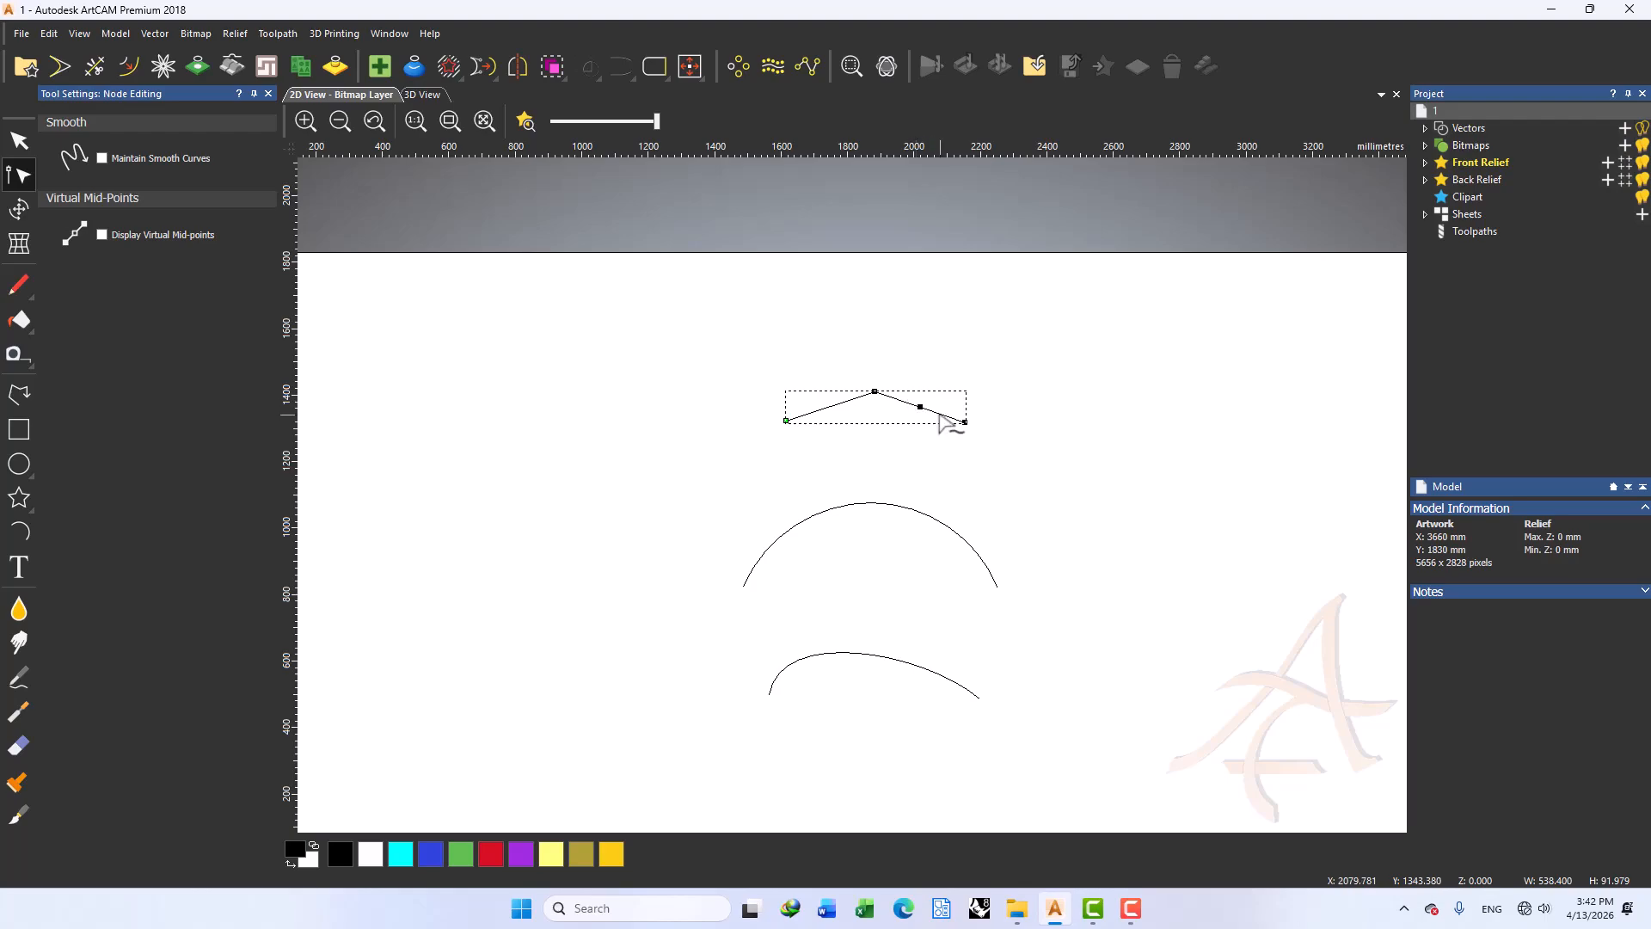
{"action": "scroll", "coordinate": [944, 422], "scroll_direction": "up", "scroll_amount": 5}
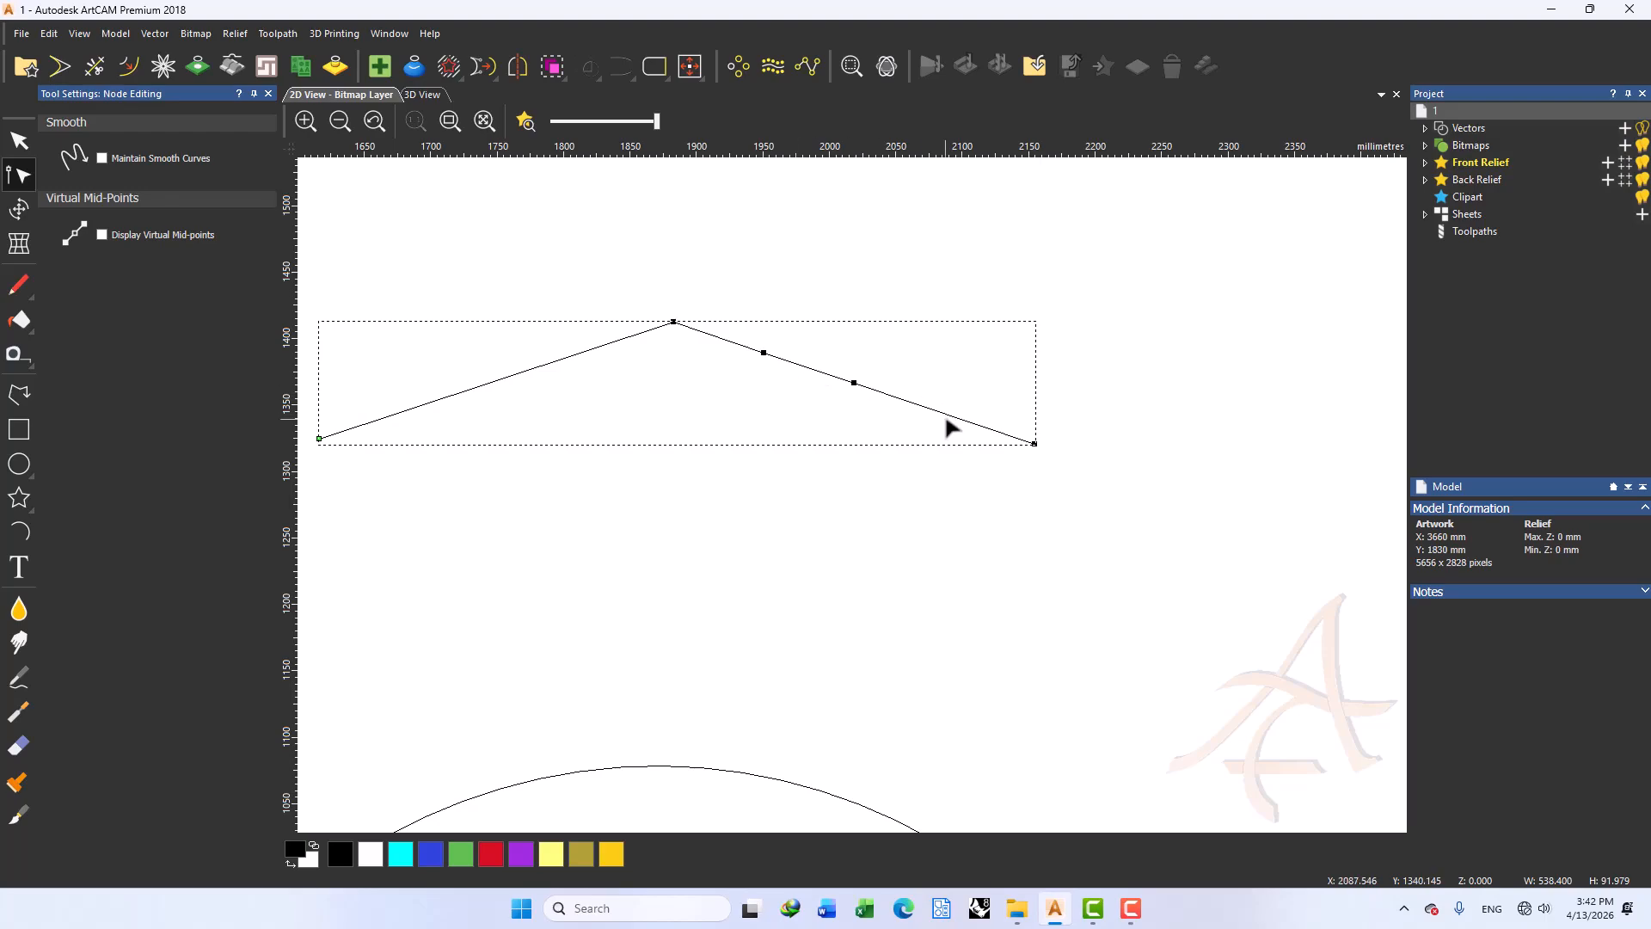
{"action": "key", "text": "i"}
Deselect the peaked line and draw a rectangle about 207 by 197 mm above its right half
{"action": "right_click", "coordinate": [956, 423]}
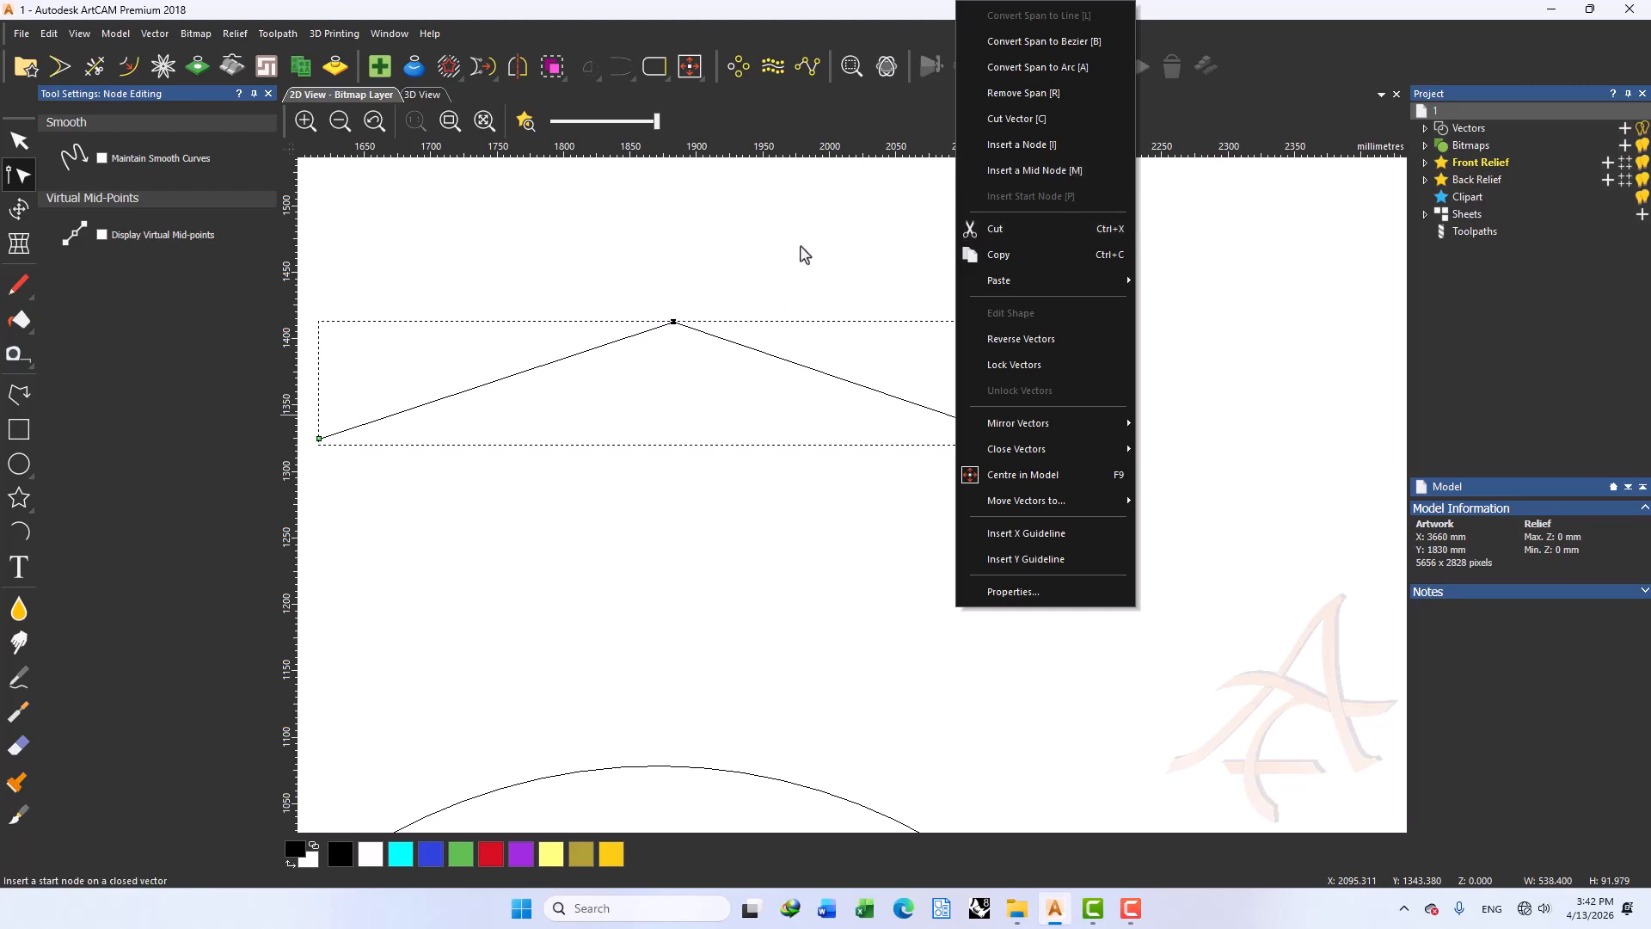
{"action": "left_click", "coordinate": [727, 306]}
{"action": "left_click", "coordinate": [19, 429]}
{"action": "scroll", "coordinate": [860, 378], "scroll_direction": "down", "scroll_amount": 3}
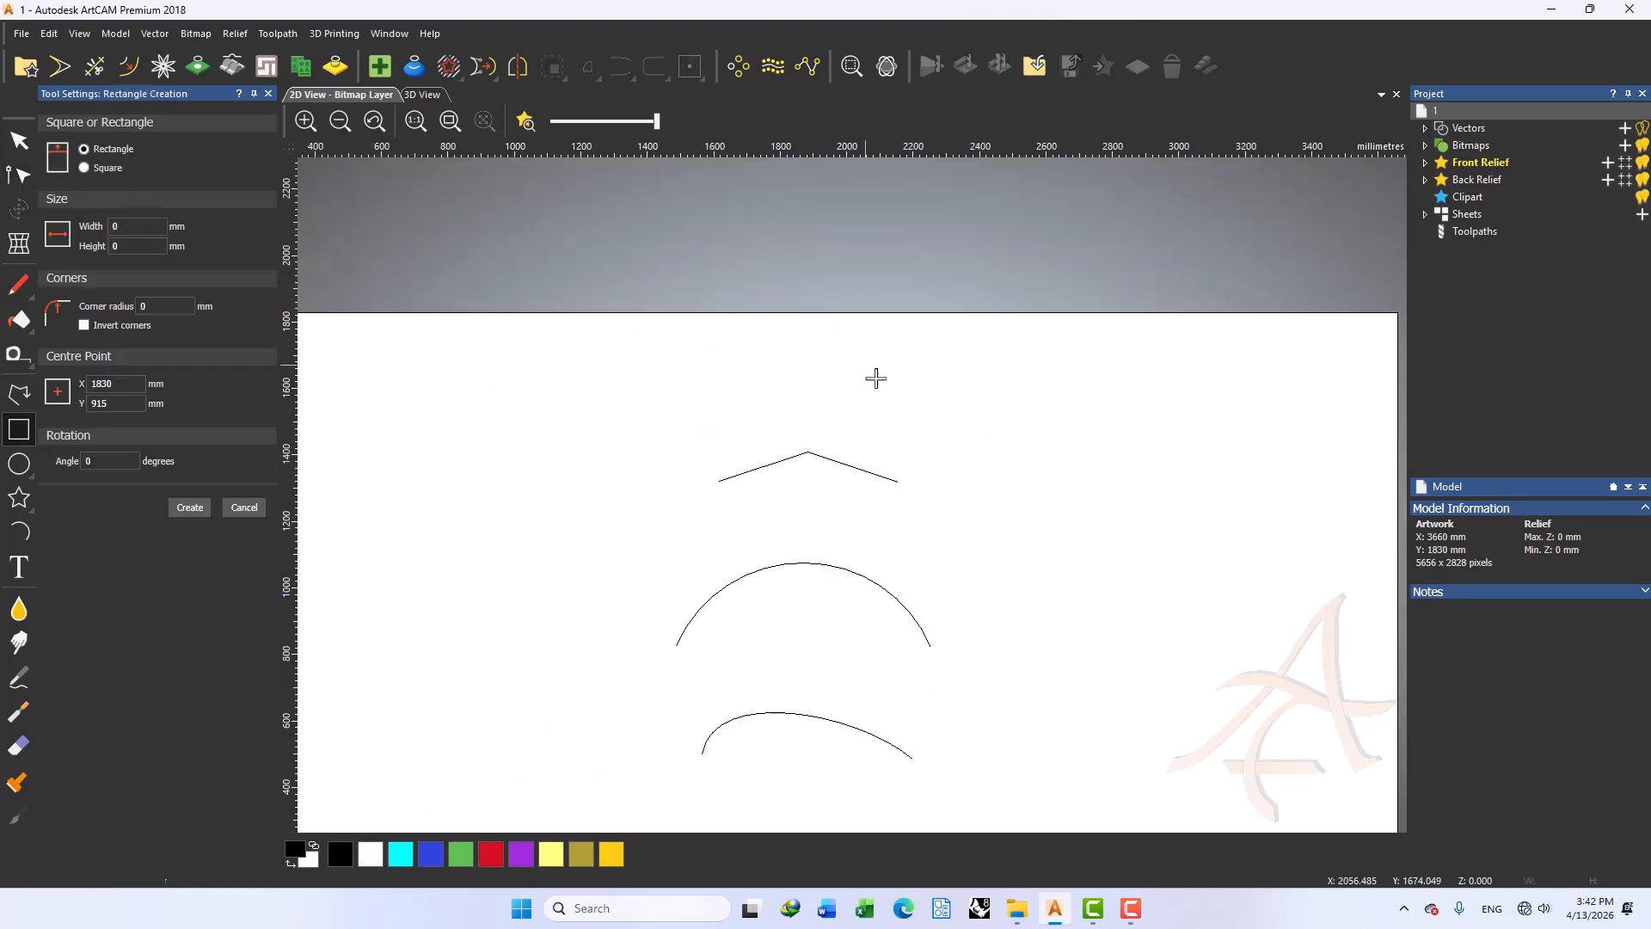
{"action": "left_click_drag", "start_coordinate": [927, 367], "coordinate": [857, 431]}
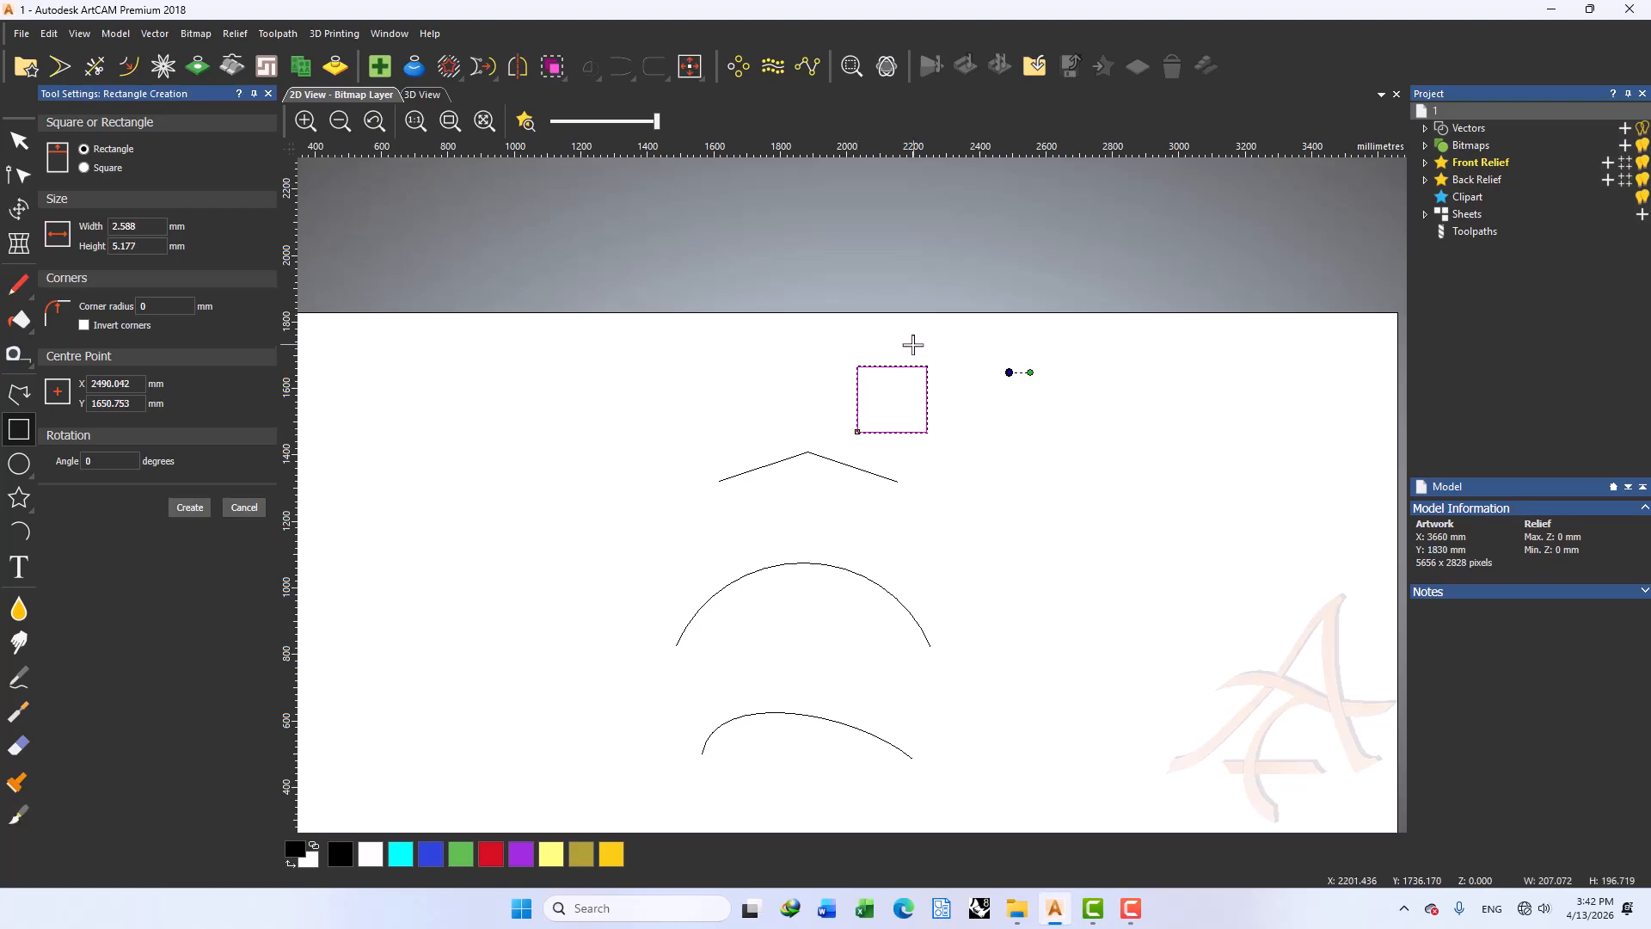
Finish rectangle creation, select the rectangle for node editing and insert a start node on its upper edge
{"action": "key", "text": "Escape"}
{"action": "left_click", "coordinate": [650, 394]}
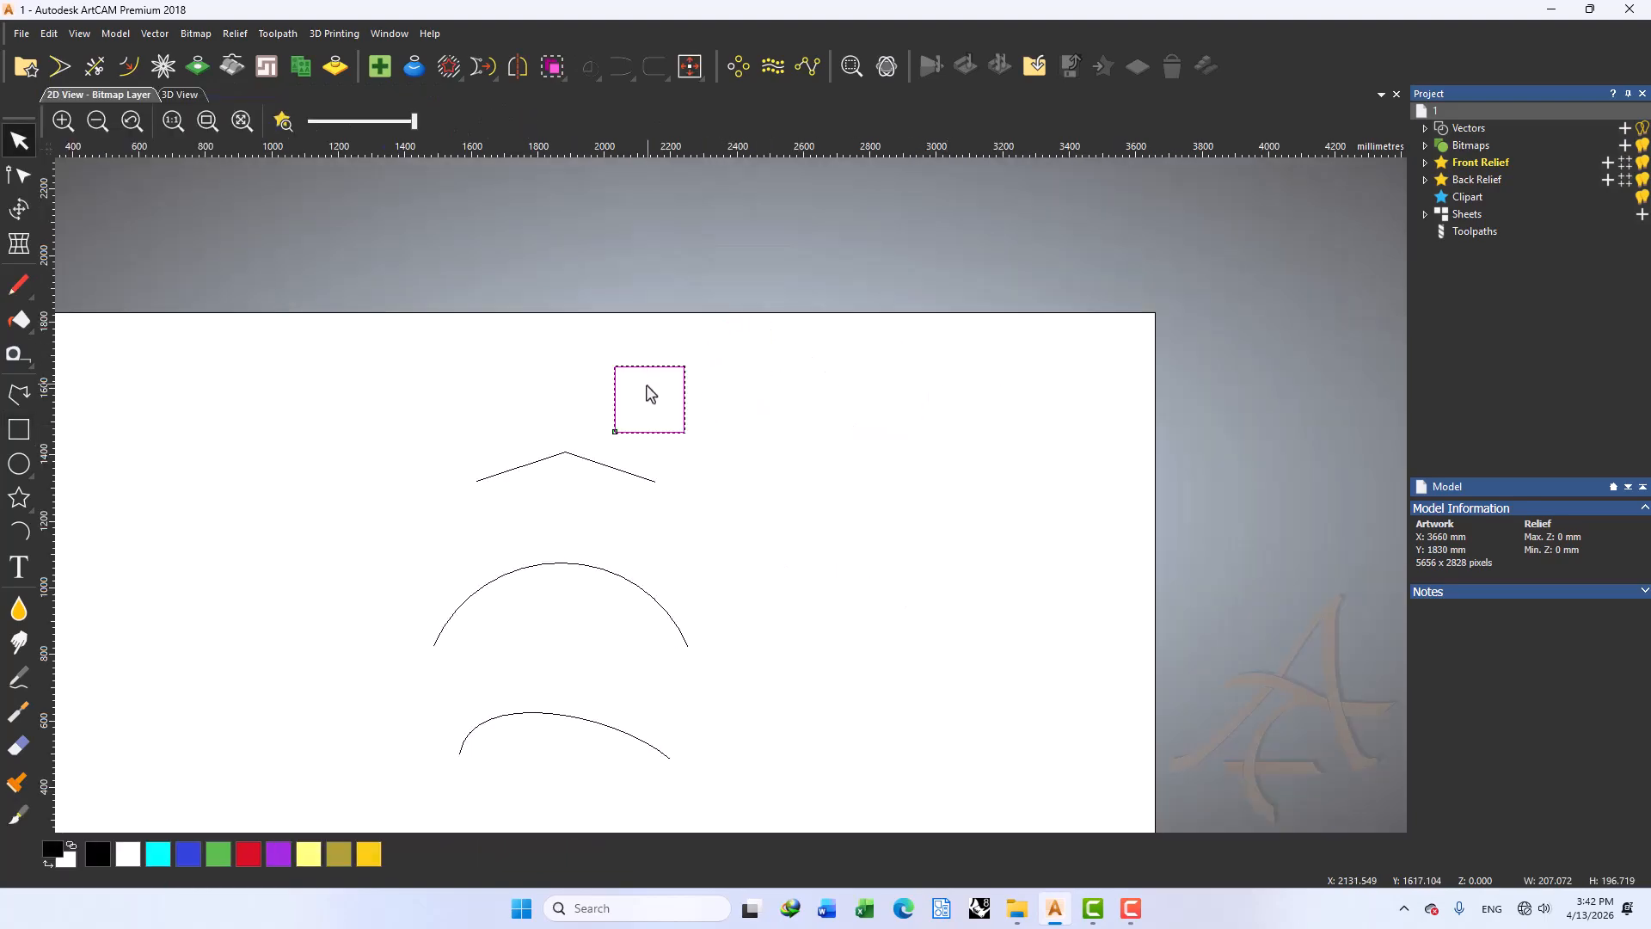
{"action": "key", "text": "n"}
{"action": "right_click", "coordinate": [907, 368]}
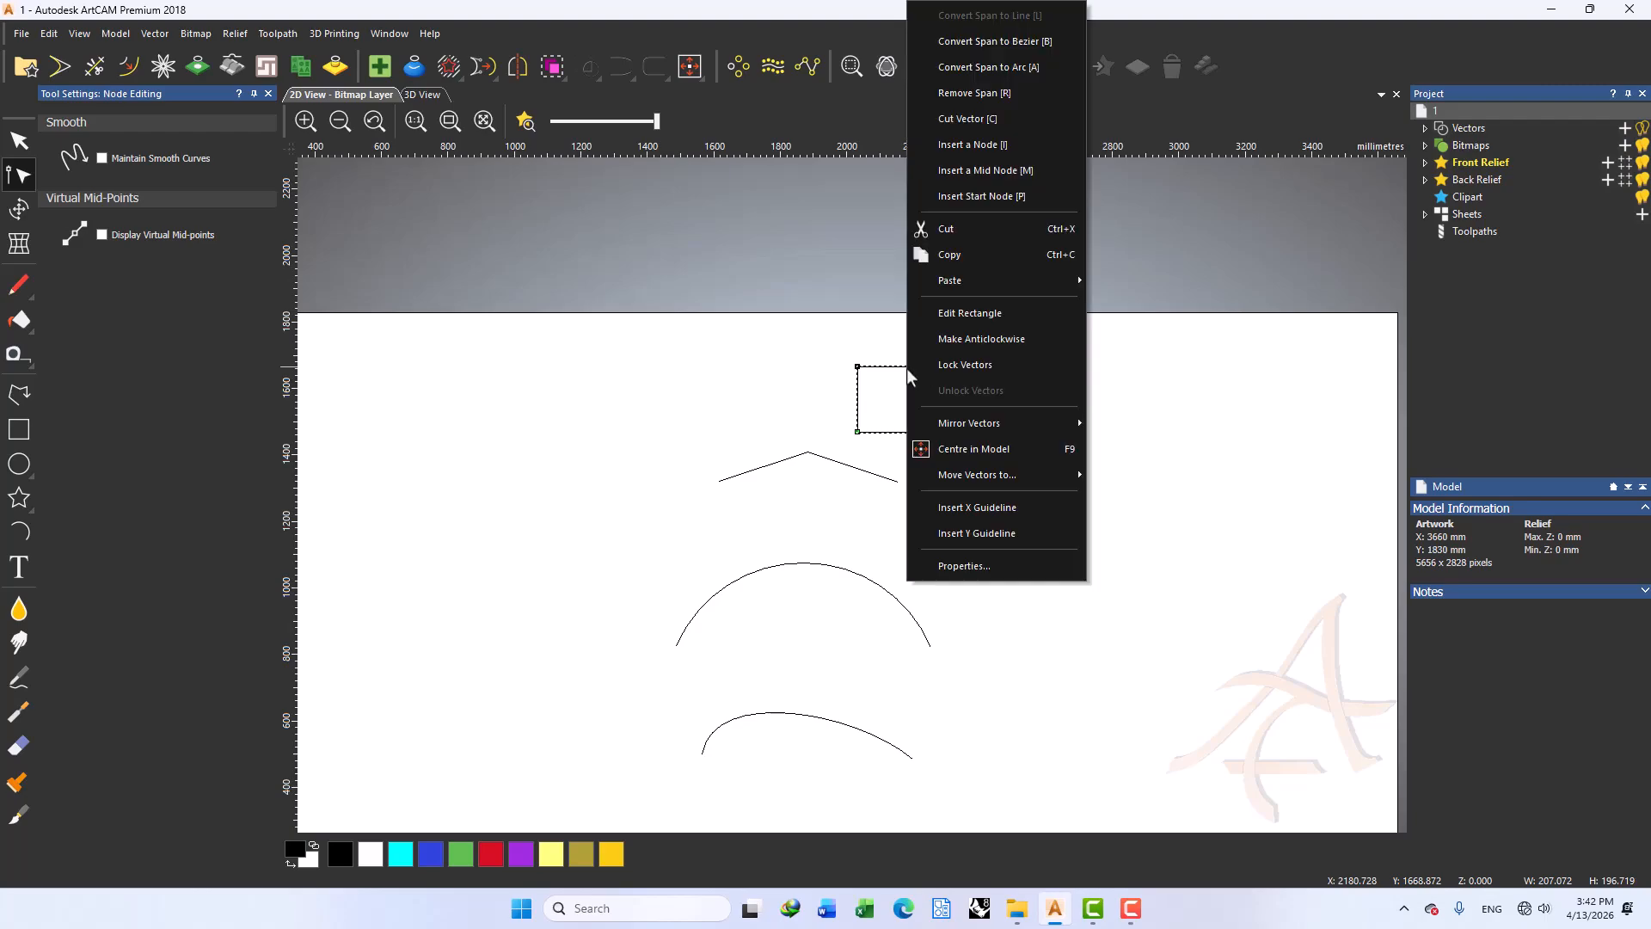
{"action": "left_click", "coordinate": [996, 197]}
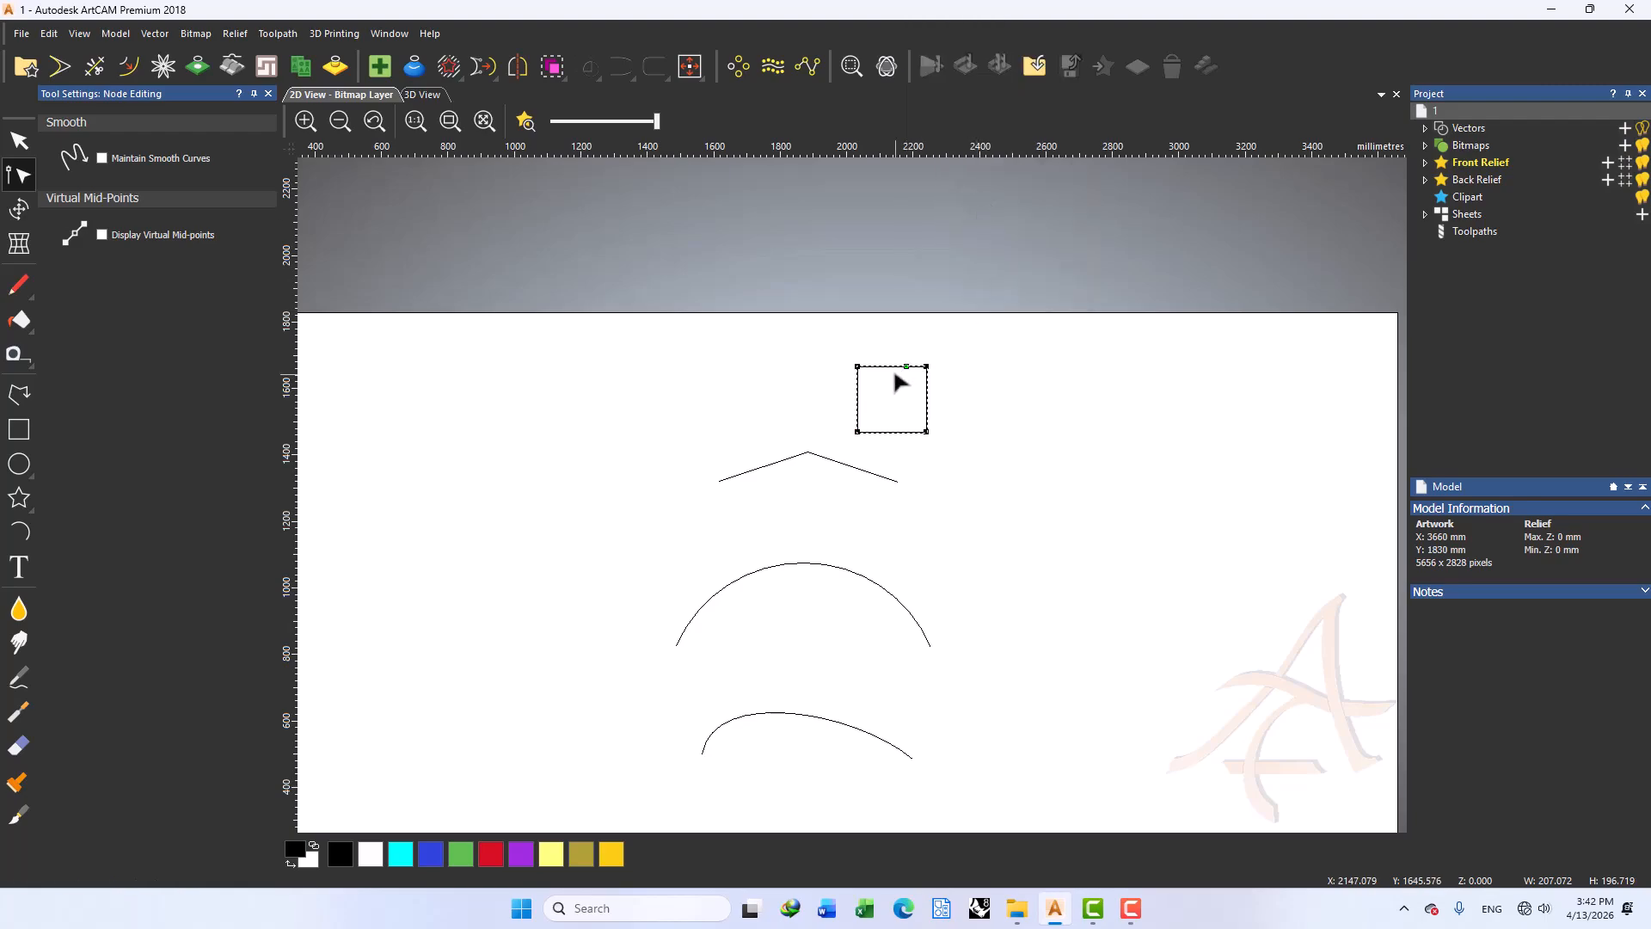
Nudge the rectangle's inserted start node slightly upward, undo that move, and select all of the rectangle's corner nodes
{"action": "scroll", "coordinate": [893, 368], "scroll_direction": "up", "scroll_amount": 2}
{"action": "mouse_move", "coordinate": [914, 360]}
{"action": "left_mouse_down"}
{"action": "mouse_move", "coordinate": [913, 344]}
{"action": "mouse_move", "coordinate": [912, 358]}
{"action": "left_mouse_up"}
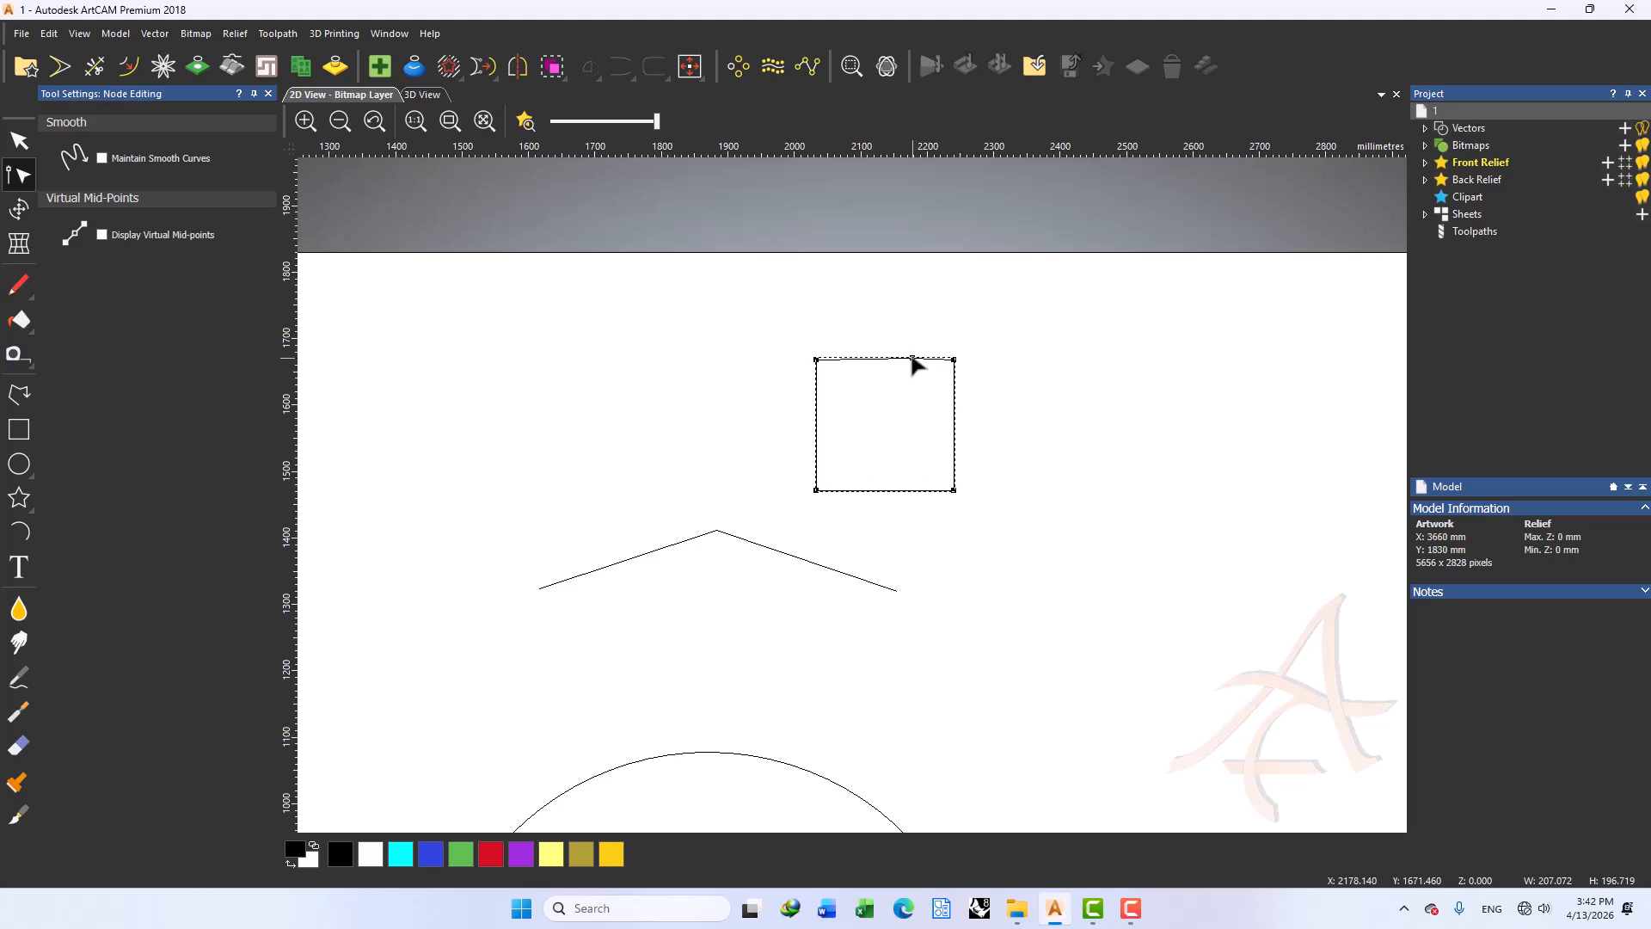
{"action": "key", "text": "ctrl+z"}
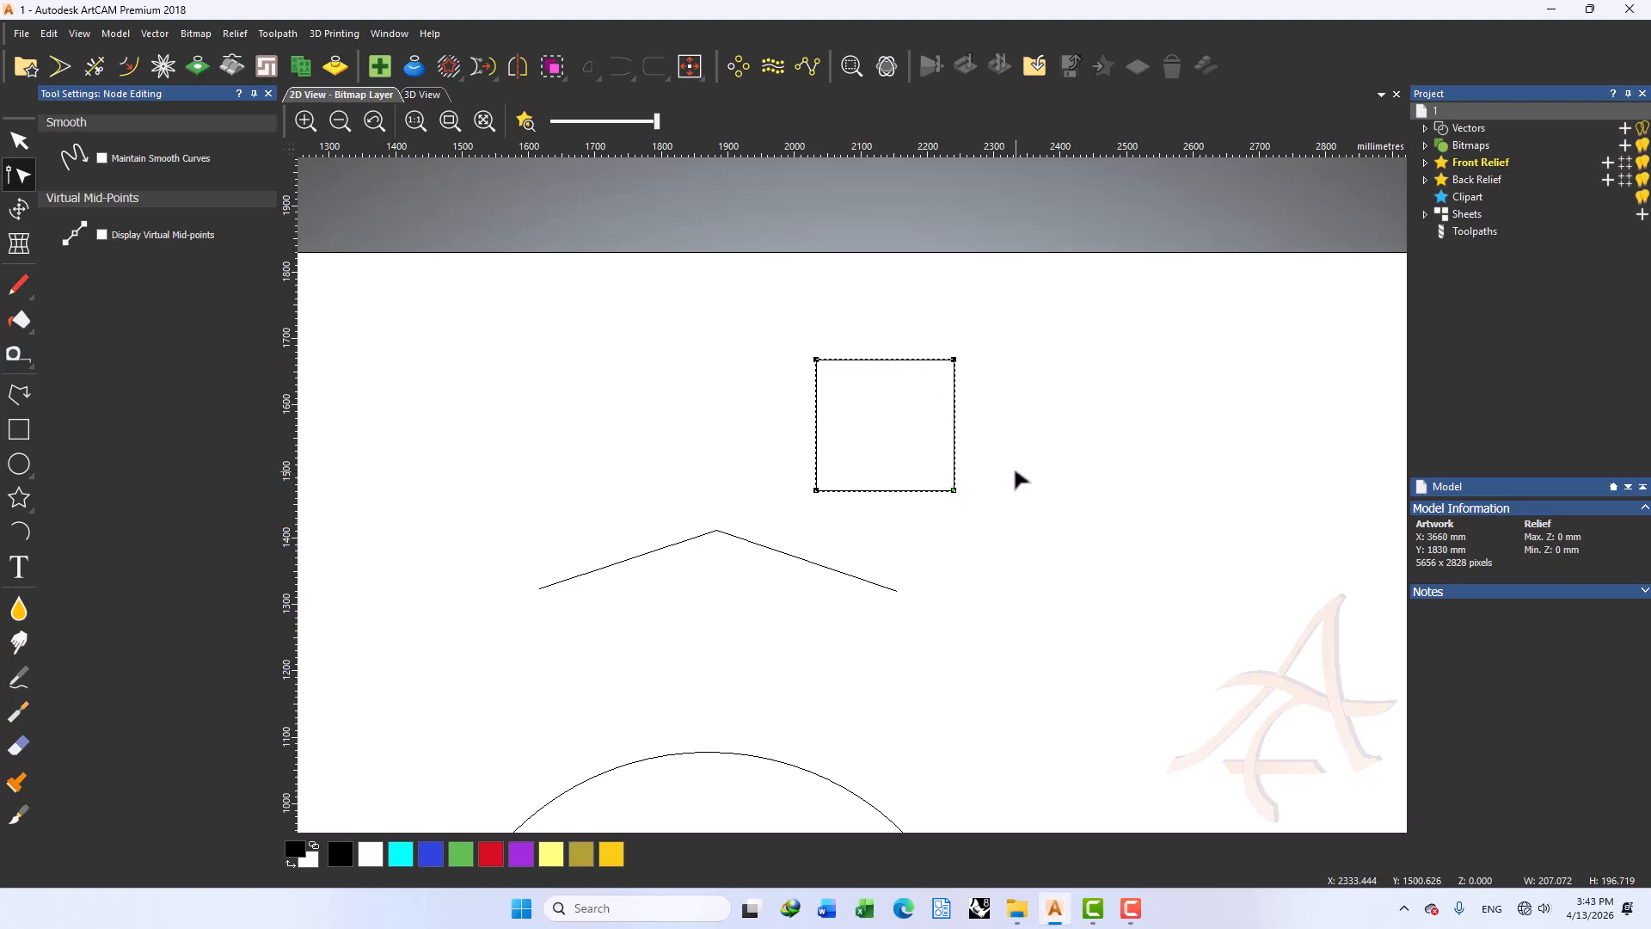
{"action": "left_click_drag", "start_coordinate": [1027, 297], "coordinate": [699, 448]}
{"action": "left_click_drag", "start_coordinate": [1004, 290], "coordinate": [774, 495]}
{"action": "scroll", "coordinate": [890, 388], "scroll_direction": "down", "scroll_amount": 4}
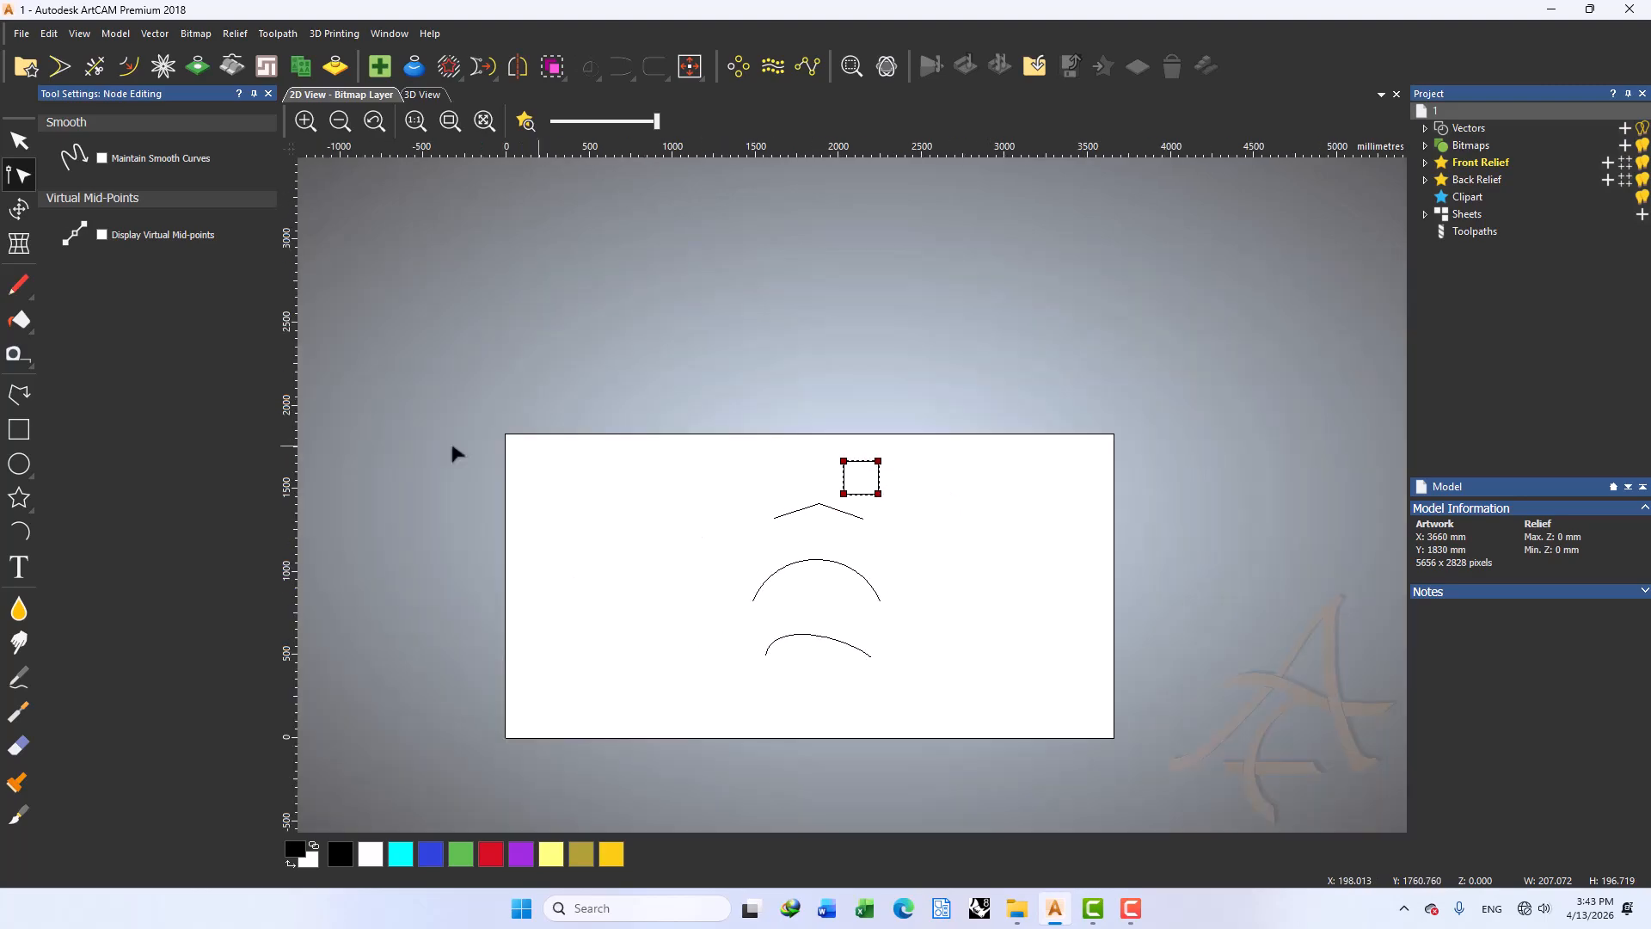
Draw seven rectangles of varying sizes on and around the left half of the artwork area
{"action": "left_click", "coordinate": [10, 436]}
{"action": "mouse_move", "coordinate": [673, 360]}
{"action": "left_mouse_down"}
{"action": "mouse_move", "coordinate": [634, 424]}
{"action": "mouse_move", "coordinate": [522, 460]}
{"action": "mouse_move", "coordinate": [473, 562]}
{"action": "left_mouse_up"}
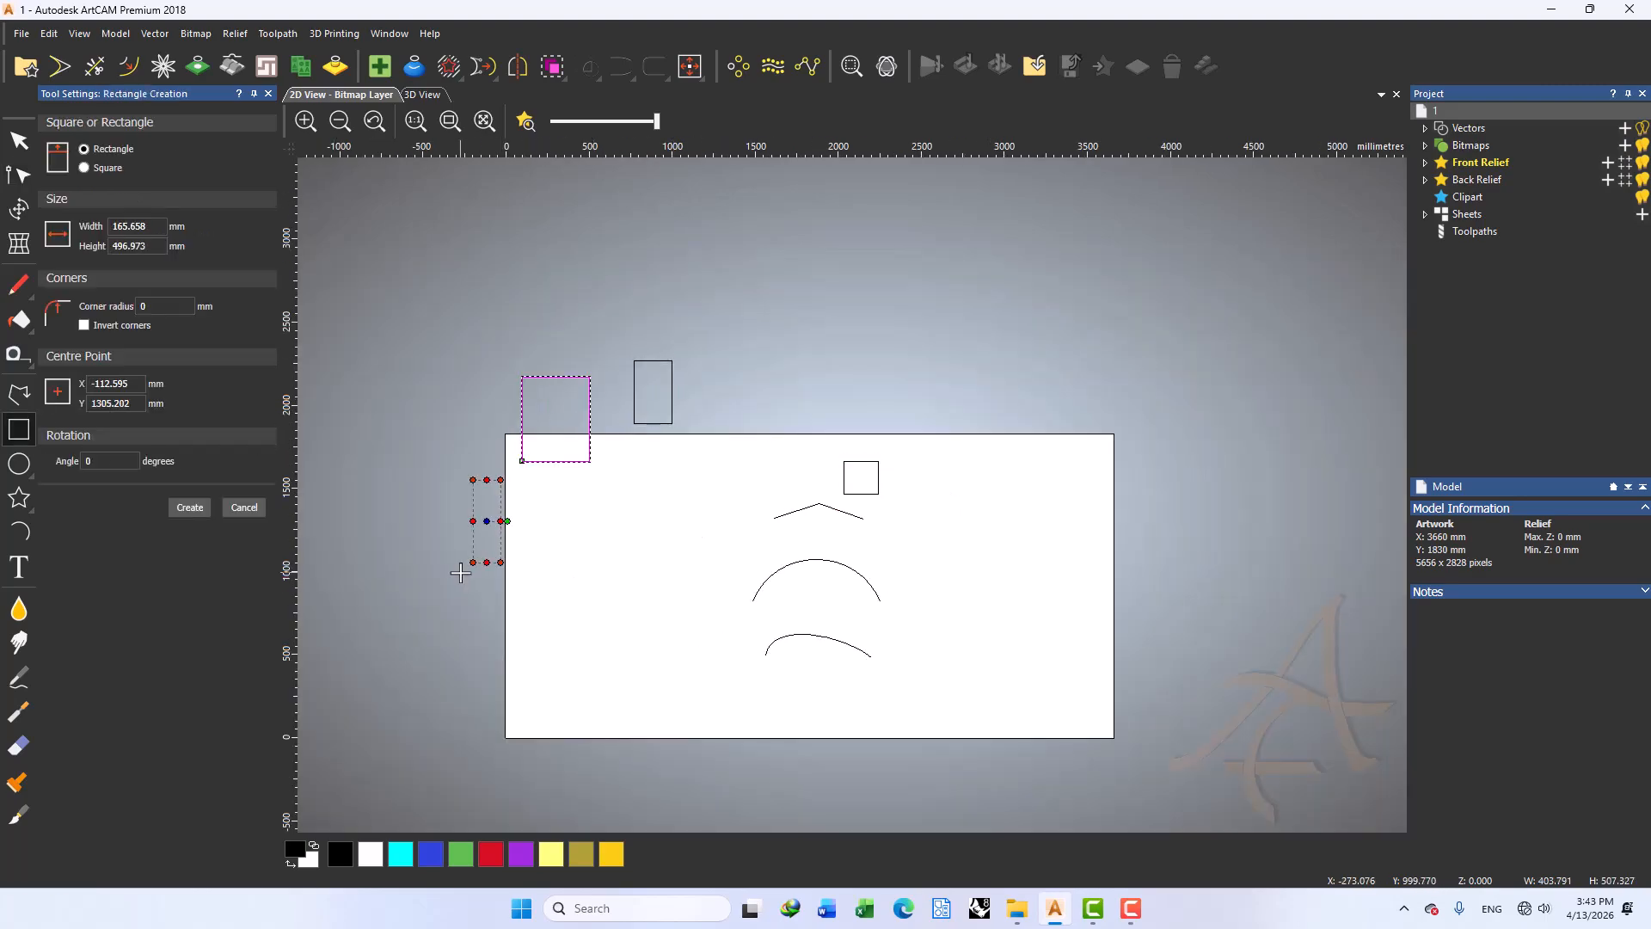
{"action": "left_click_drag", "start_coordinate": [564, 535], "coordinate": [527, 648]}
{"action": "left_click_drag", "start_coordinate": [667, 561], "coordinate": [633, 684]}
{"action": "left_click_drag", "start_coordinate": [630, 537], "coordinate": [622, 540]}
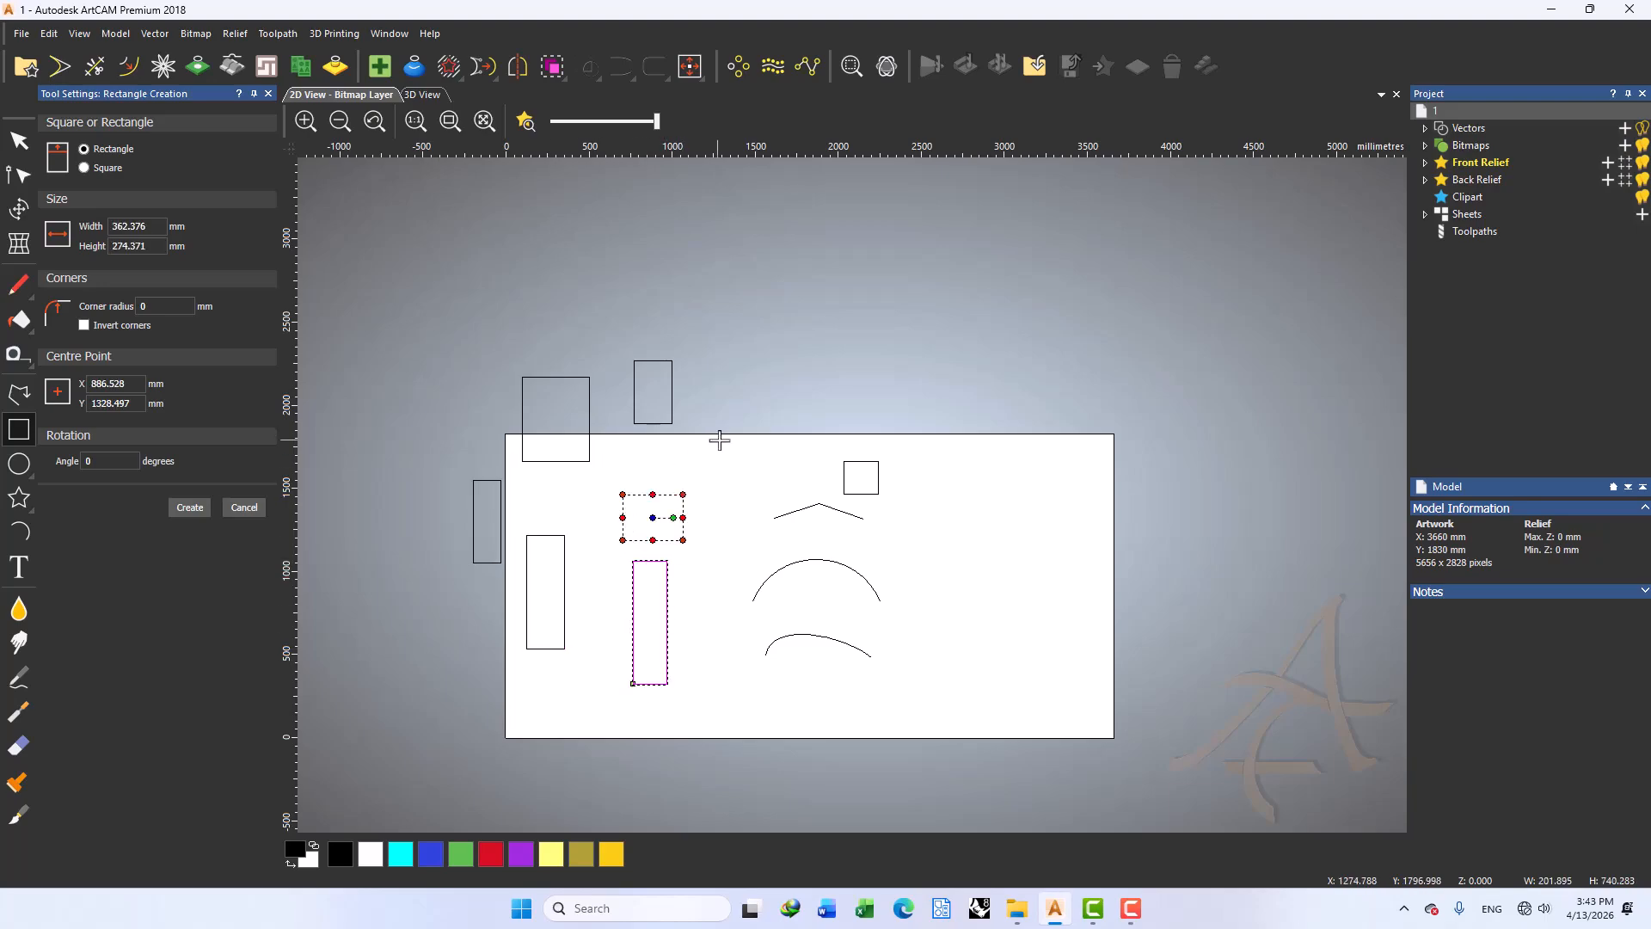
{"action": "left_click_drag", "start_coordinate": [721, 442], "coordinate": [669, 488]}
{"action": "key", "text": "Escape"}
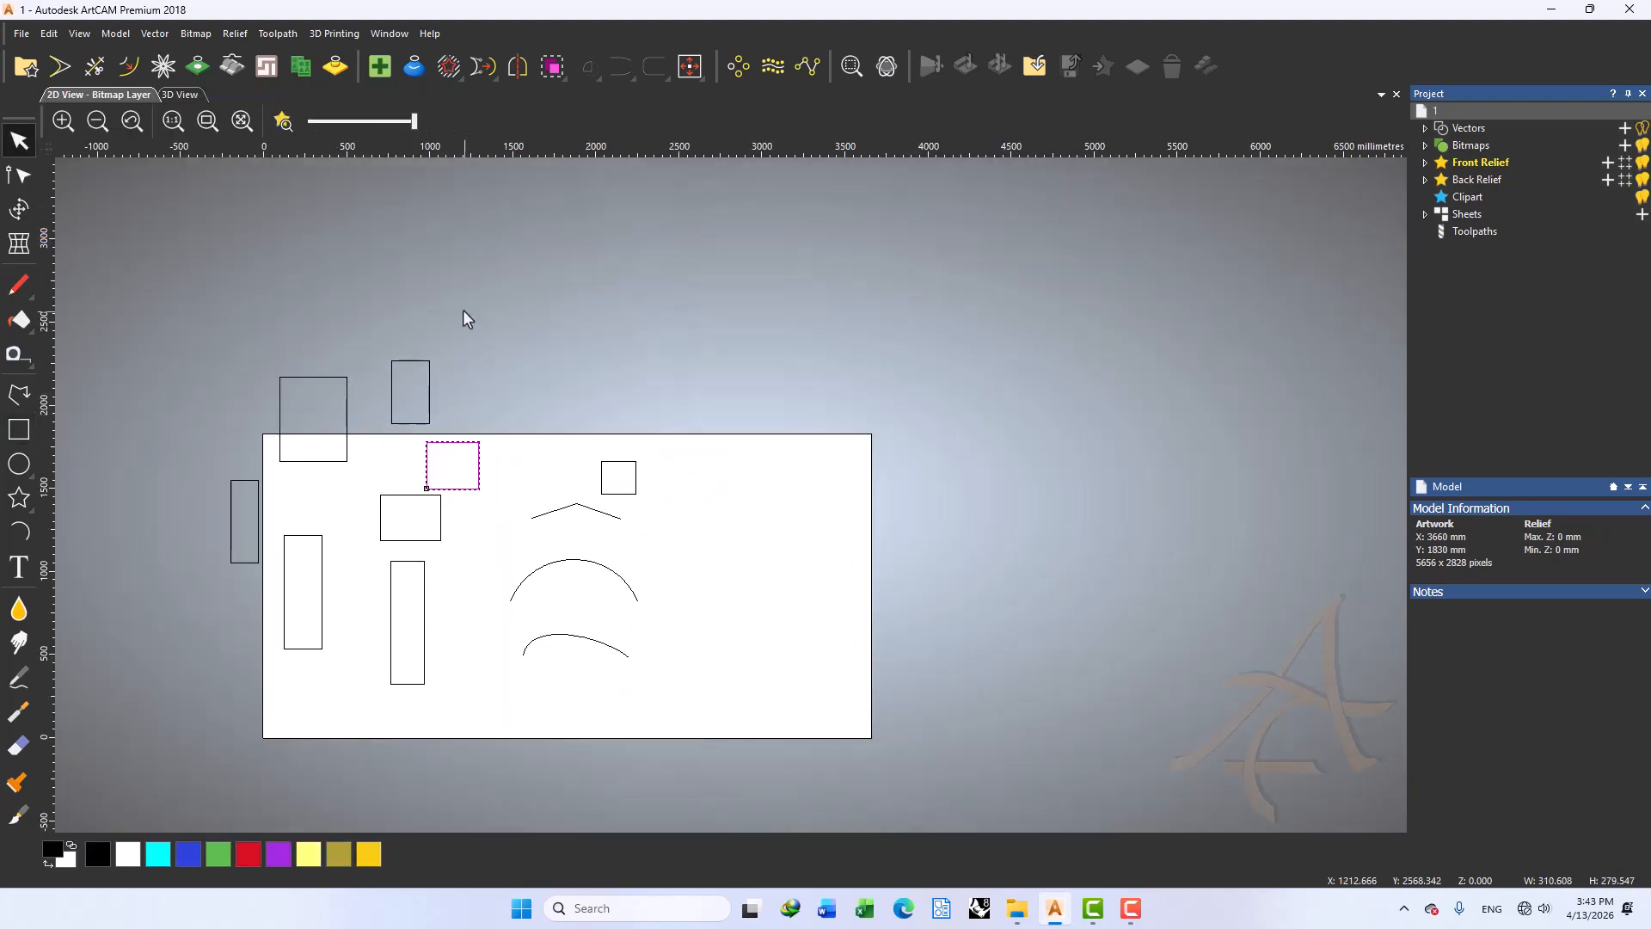
Select the seven rectangles together for node editing and insert start nodes on their edges
{"action": "left_click_drag", "start_coordinate": [460, 306], "coordinate": [193, 714]}
{"action": "key", "text": "n"}
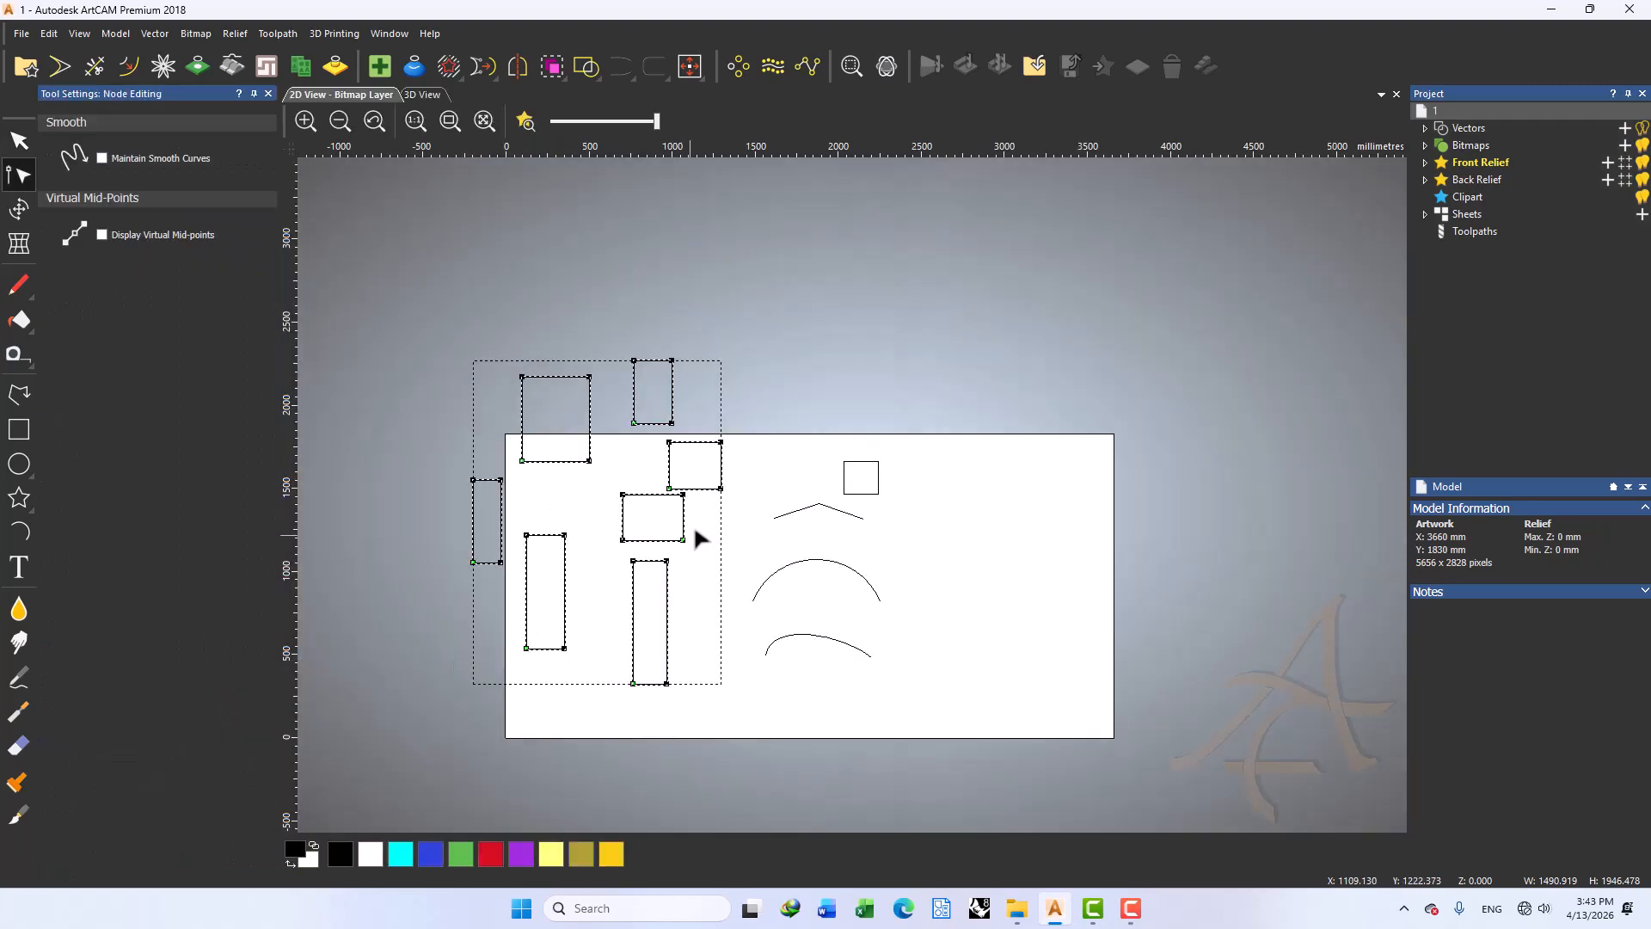
{"action": "key", "text": "p"}
{"action": "key", "text": "p"}
{"action": "key", "text": "p"}
{"action": "key", "text": "p"}
{"action": "key", "text": "p"}
Delete the seven rectangles on the left and the small rectangle above the peaked line
{"action": "left_click_drag", "start_coordinate": [725, 320], "coordinate": [327, 718]}
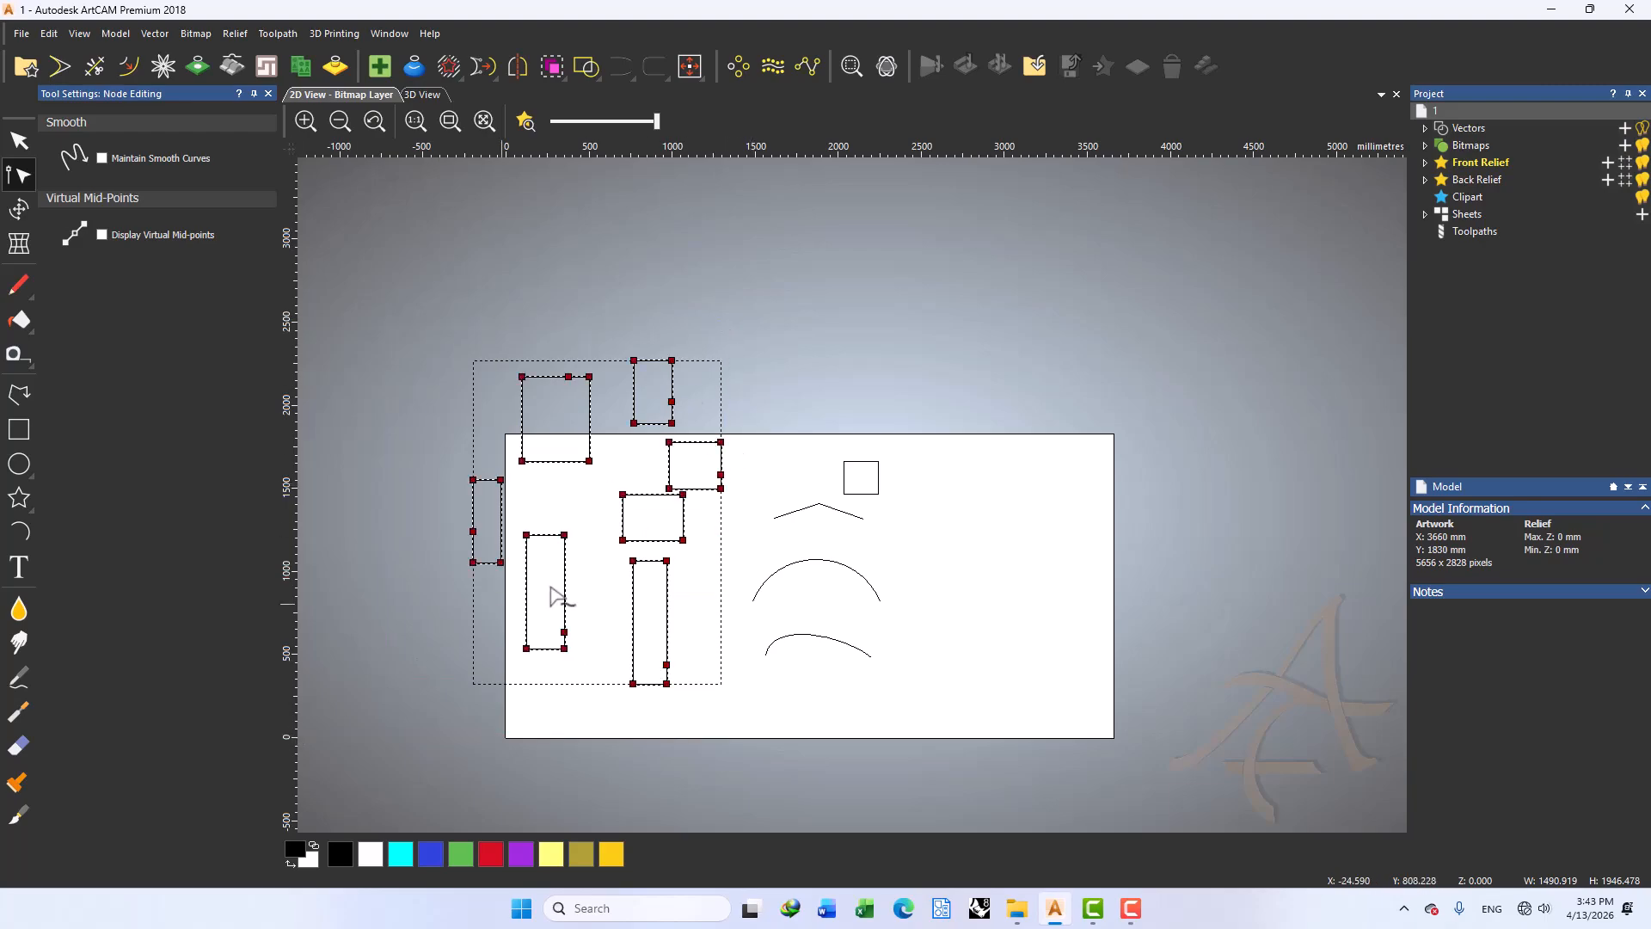
{"action": "key", "text": "Delete"}
{"action": "left_click_drag", "start_coordinate": [910, 434], "coordinate": [843, 507]}
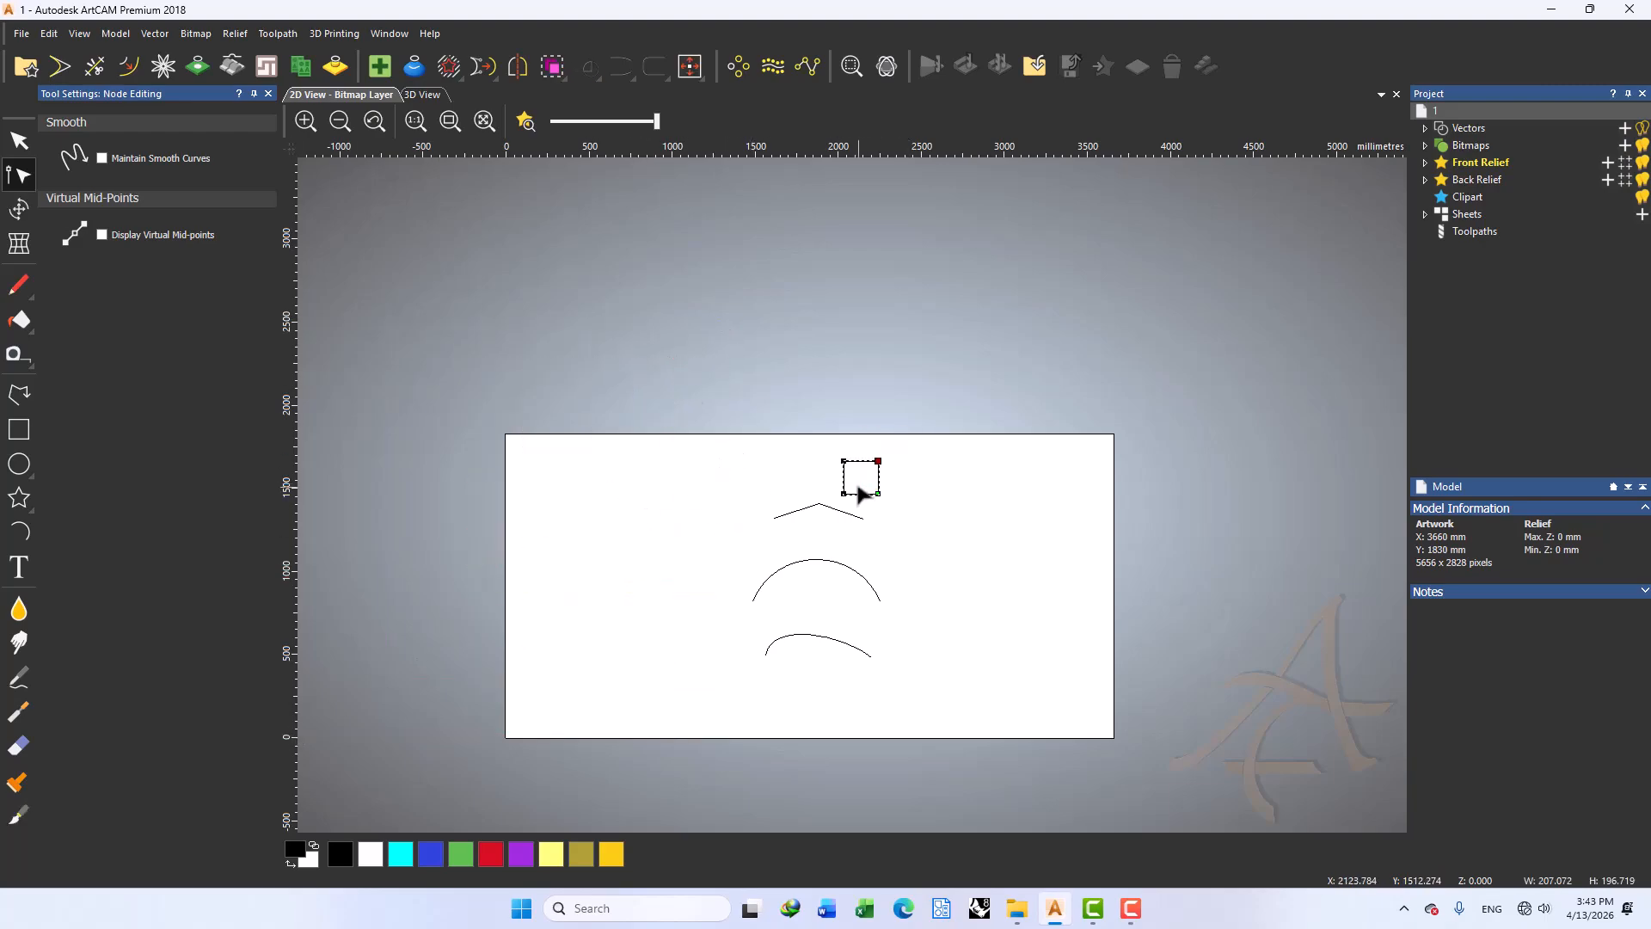
{"action": "key", "text": "Delete"}
Check which node editing options are available on the open peaked line's right span, and leave node editing
{"action": "scroll", "coordinate": [860, 486], "scroll_direction": "up", "scroll_amount": 2}
{"action": "left_click", "coordinate": [786, 557]}
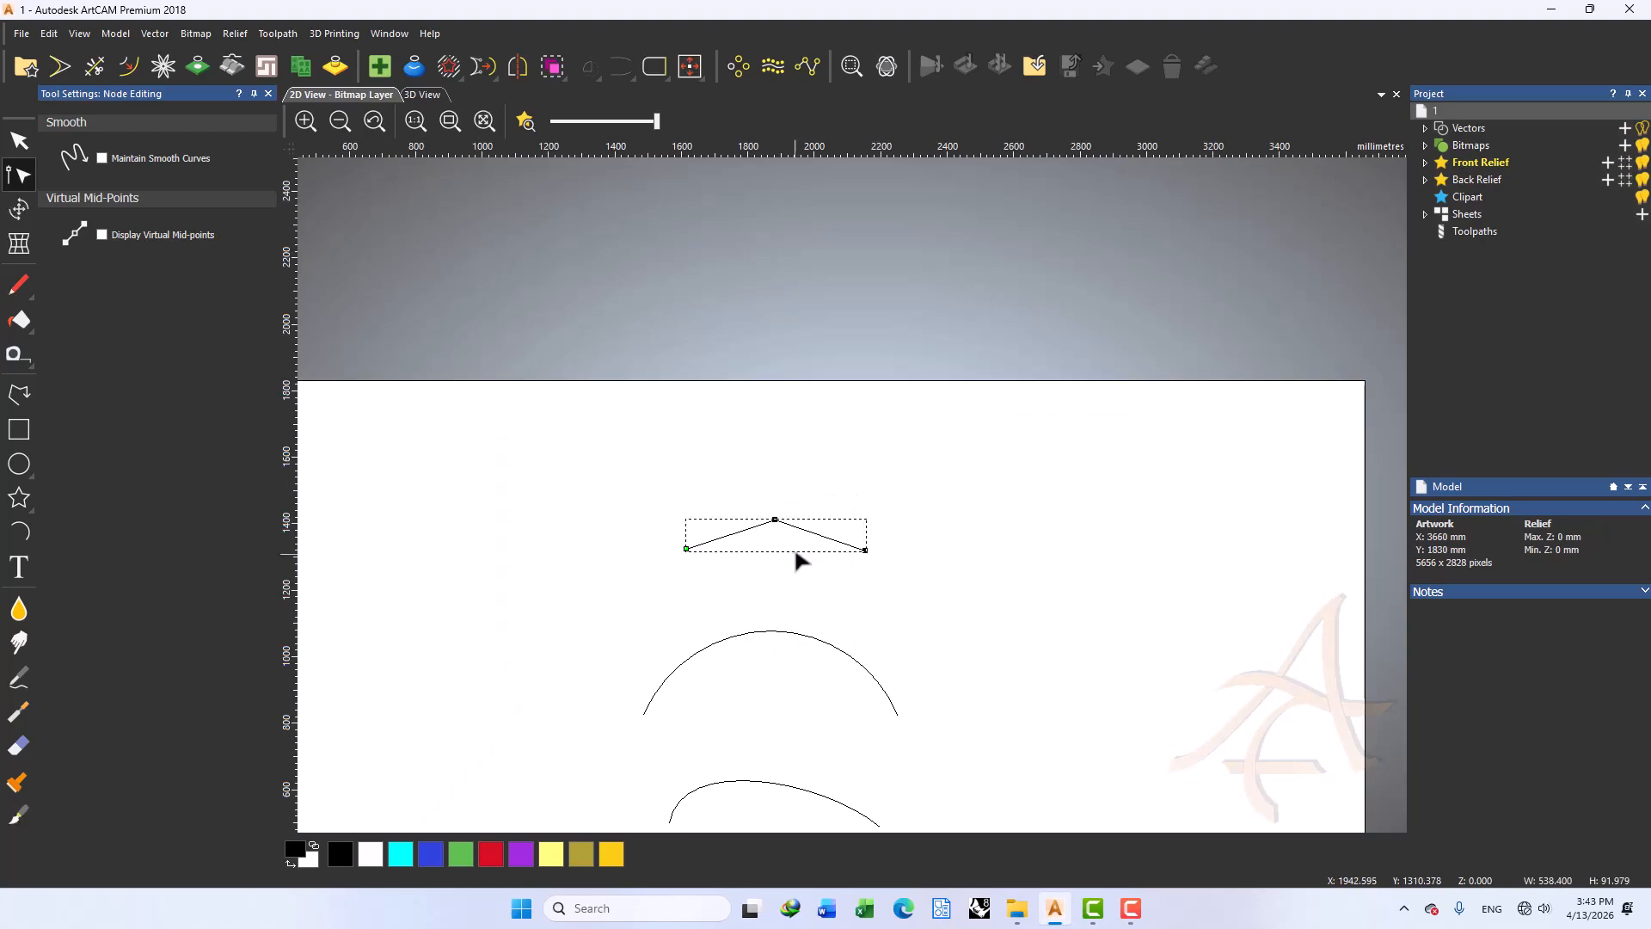
{"action": "right_click", "coordinate": [796, 527]}
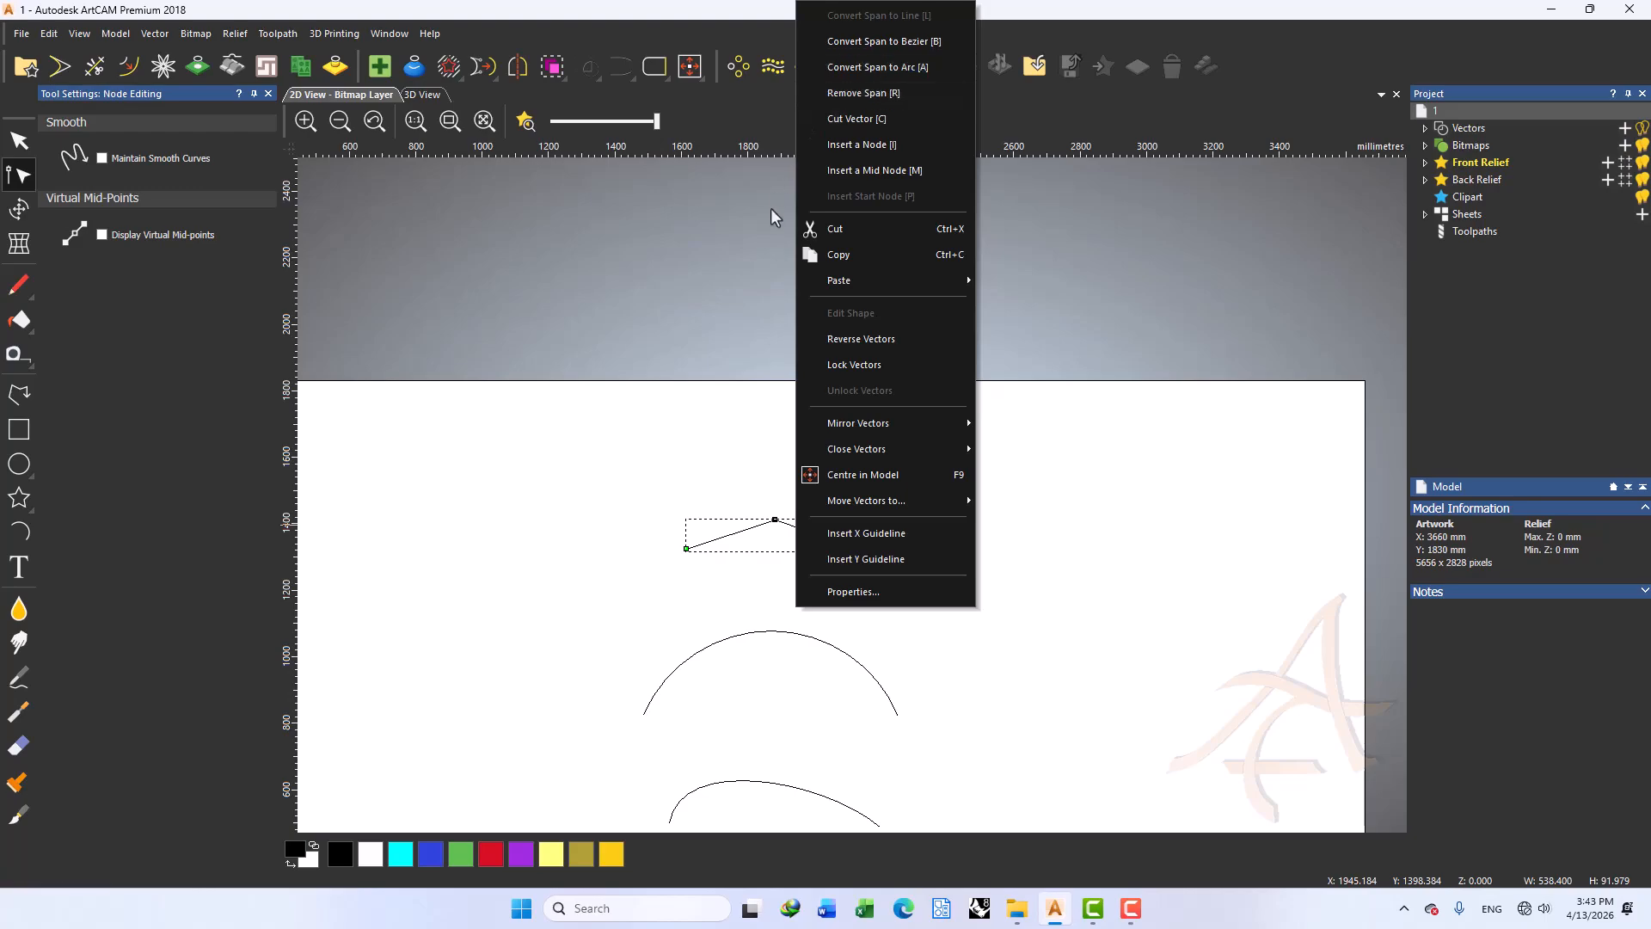
{"action": "key", "text": "Escape"}
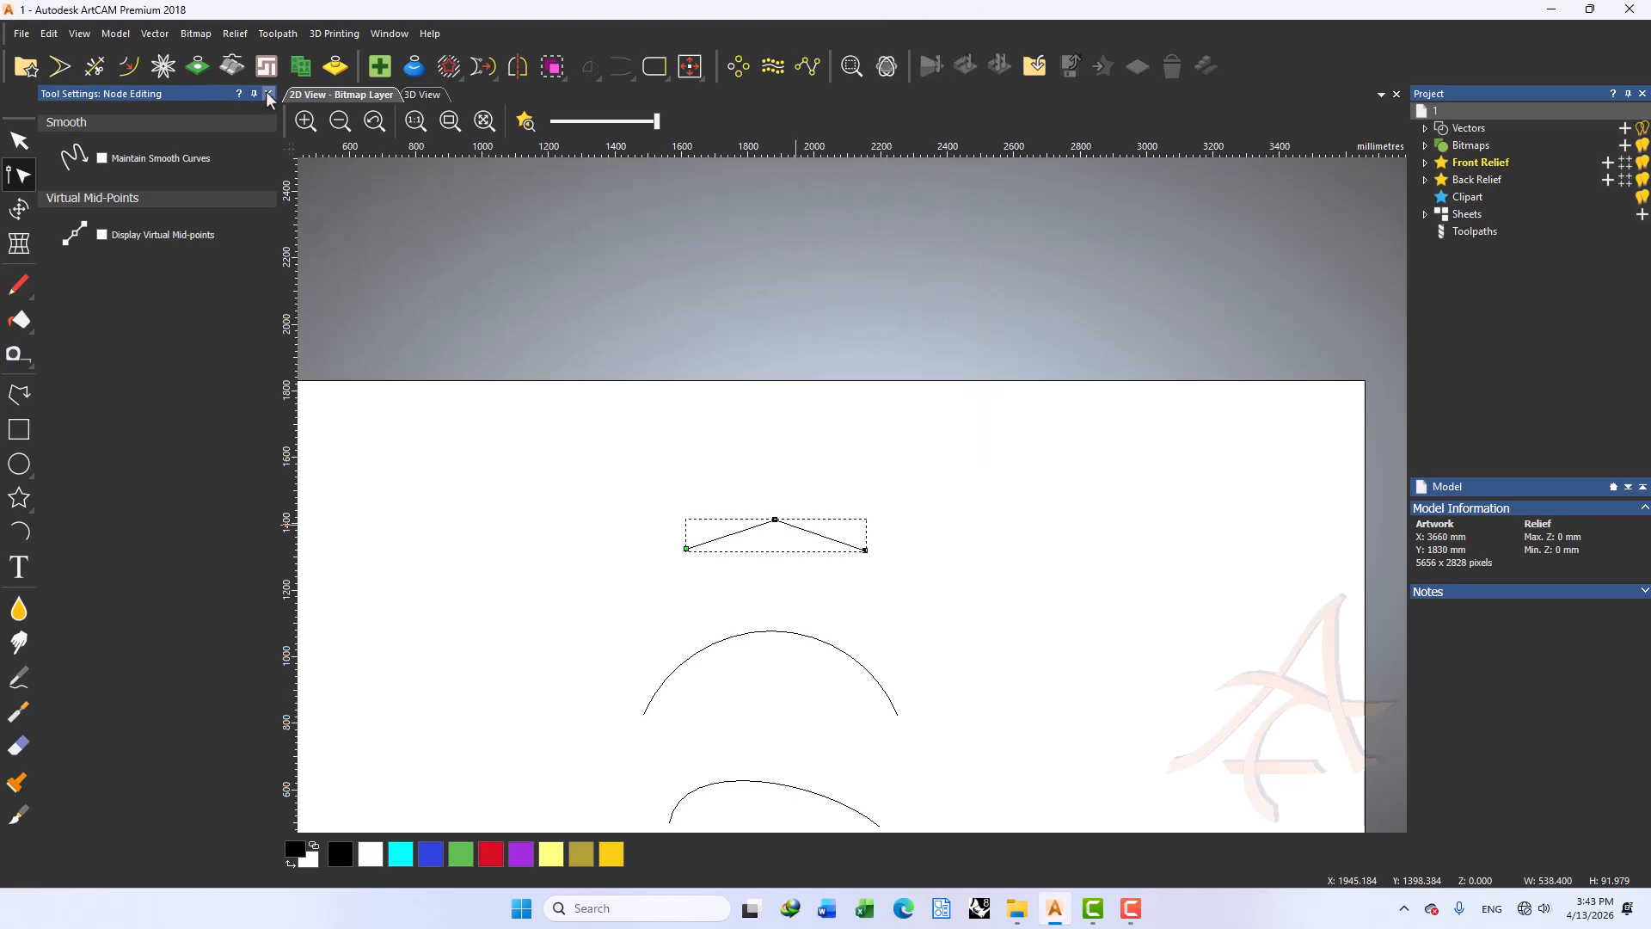
{"action": "left_click", "coordinate": [268, 93]}
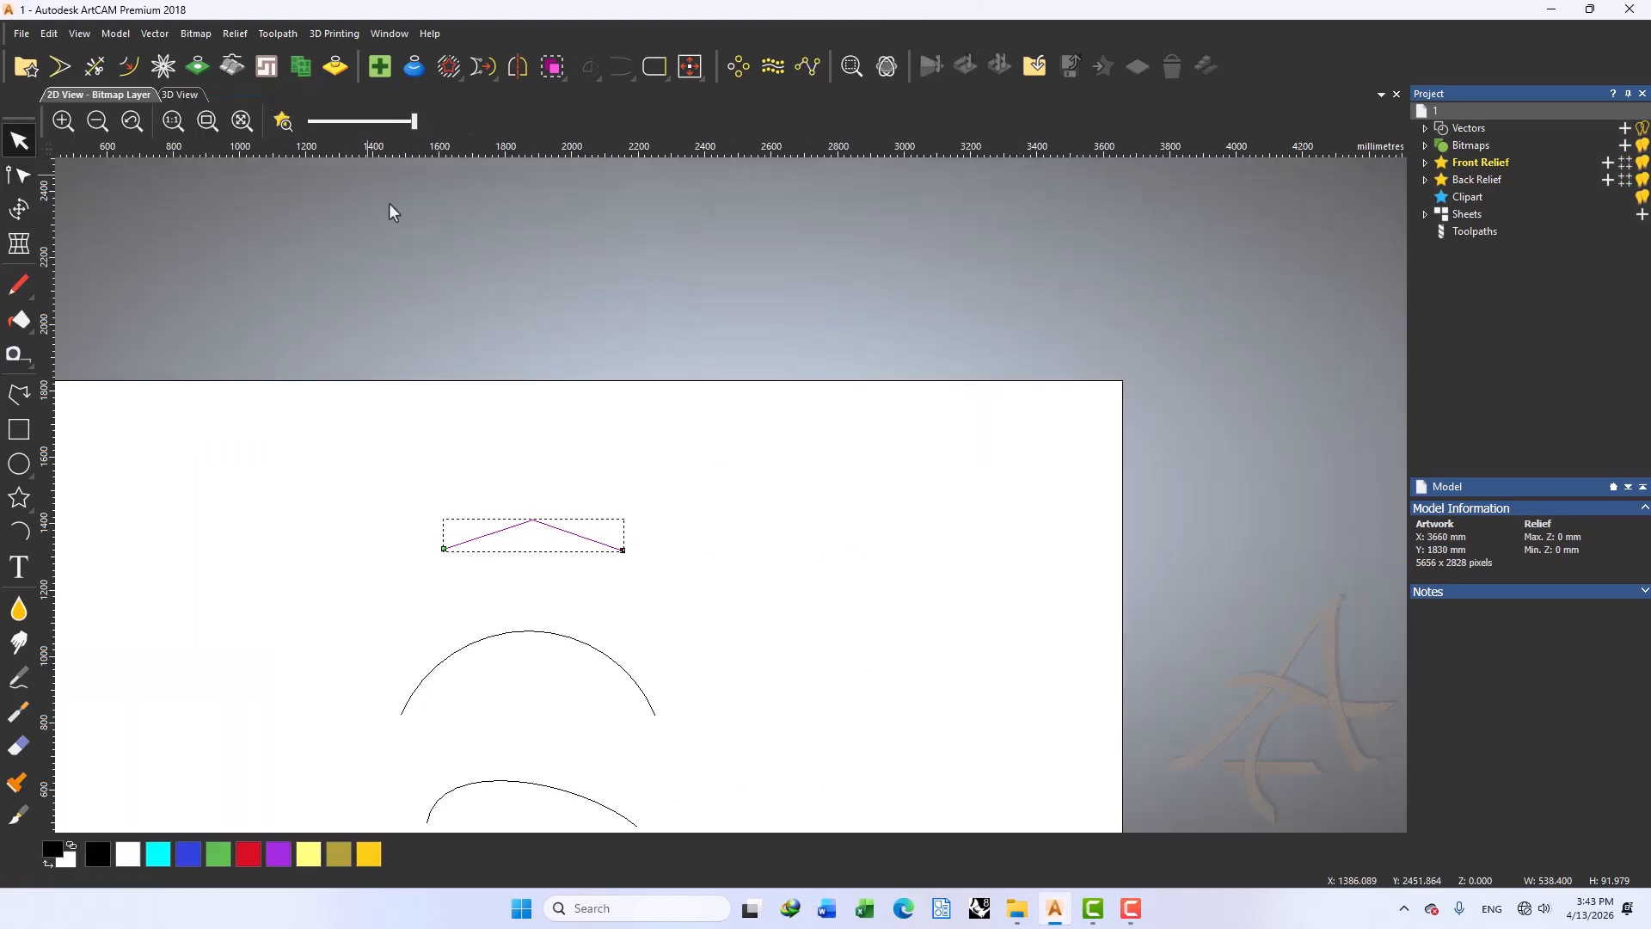
Select the peaked line, the arc and the curve together and place a copy of them to their right
{"action": "scroll", "coordinate": [609, 449], "scroll_direction": "down", "scroll_amount": 2}
{"action": "scroll", "coordinate": [635, 597], "scroll_direction": "up", "scroll_amount": 2}
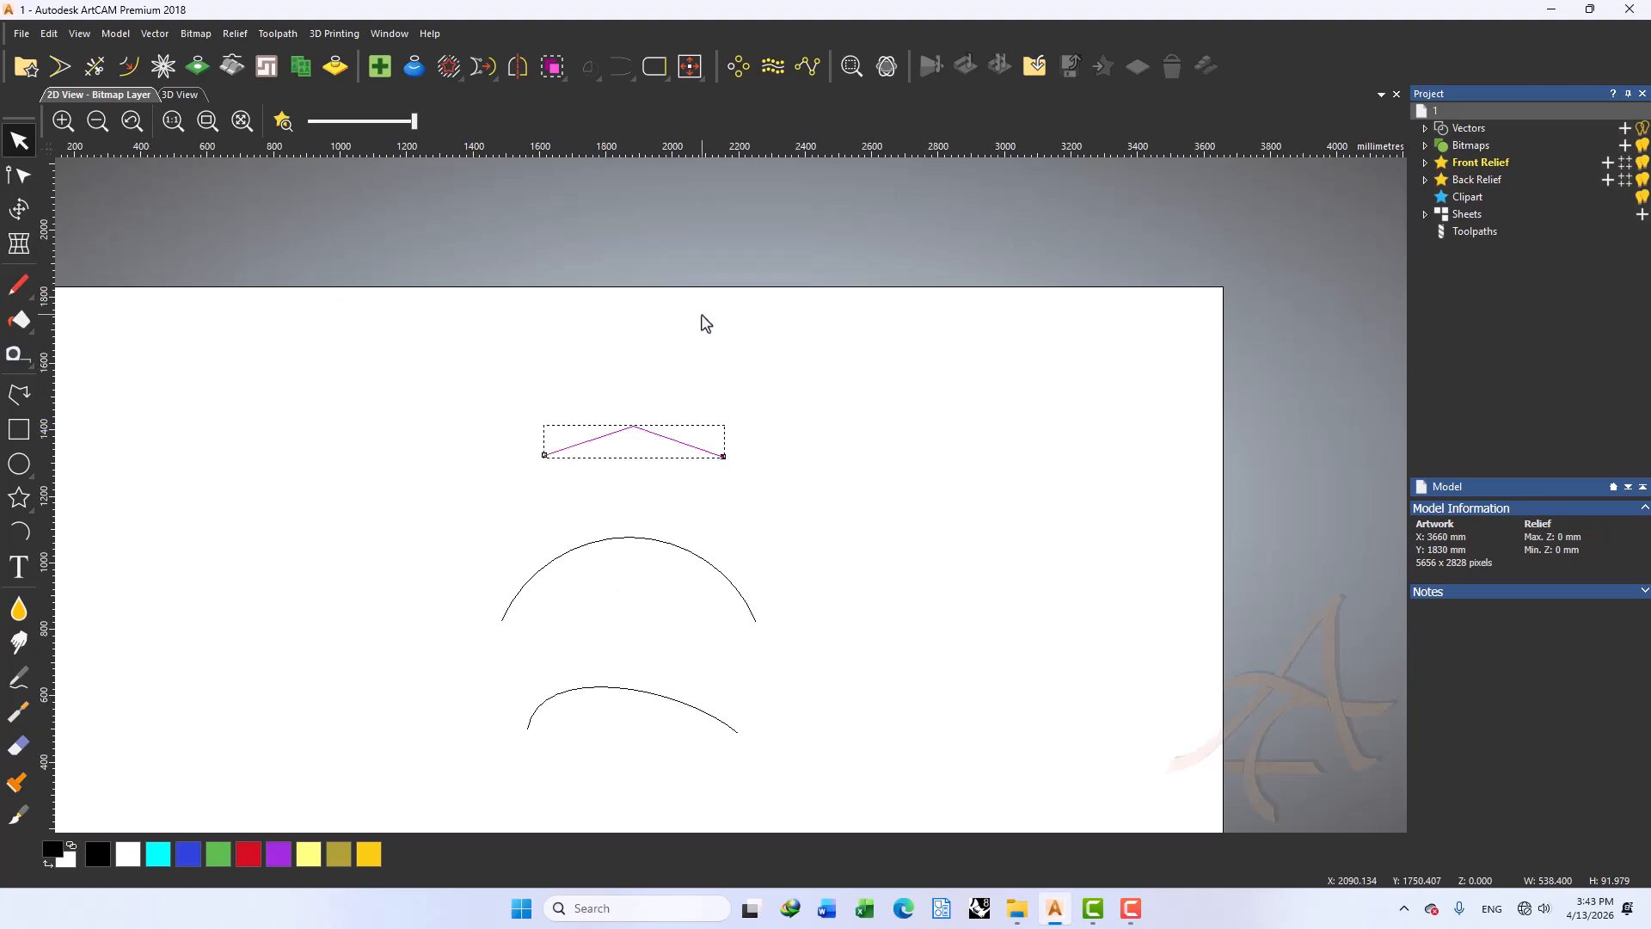
{"action": "left_click_drag", "start_coordinate": [700, 315], "coordinate": [511, 758]}
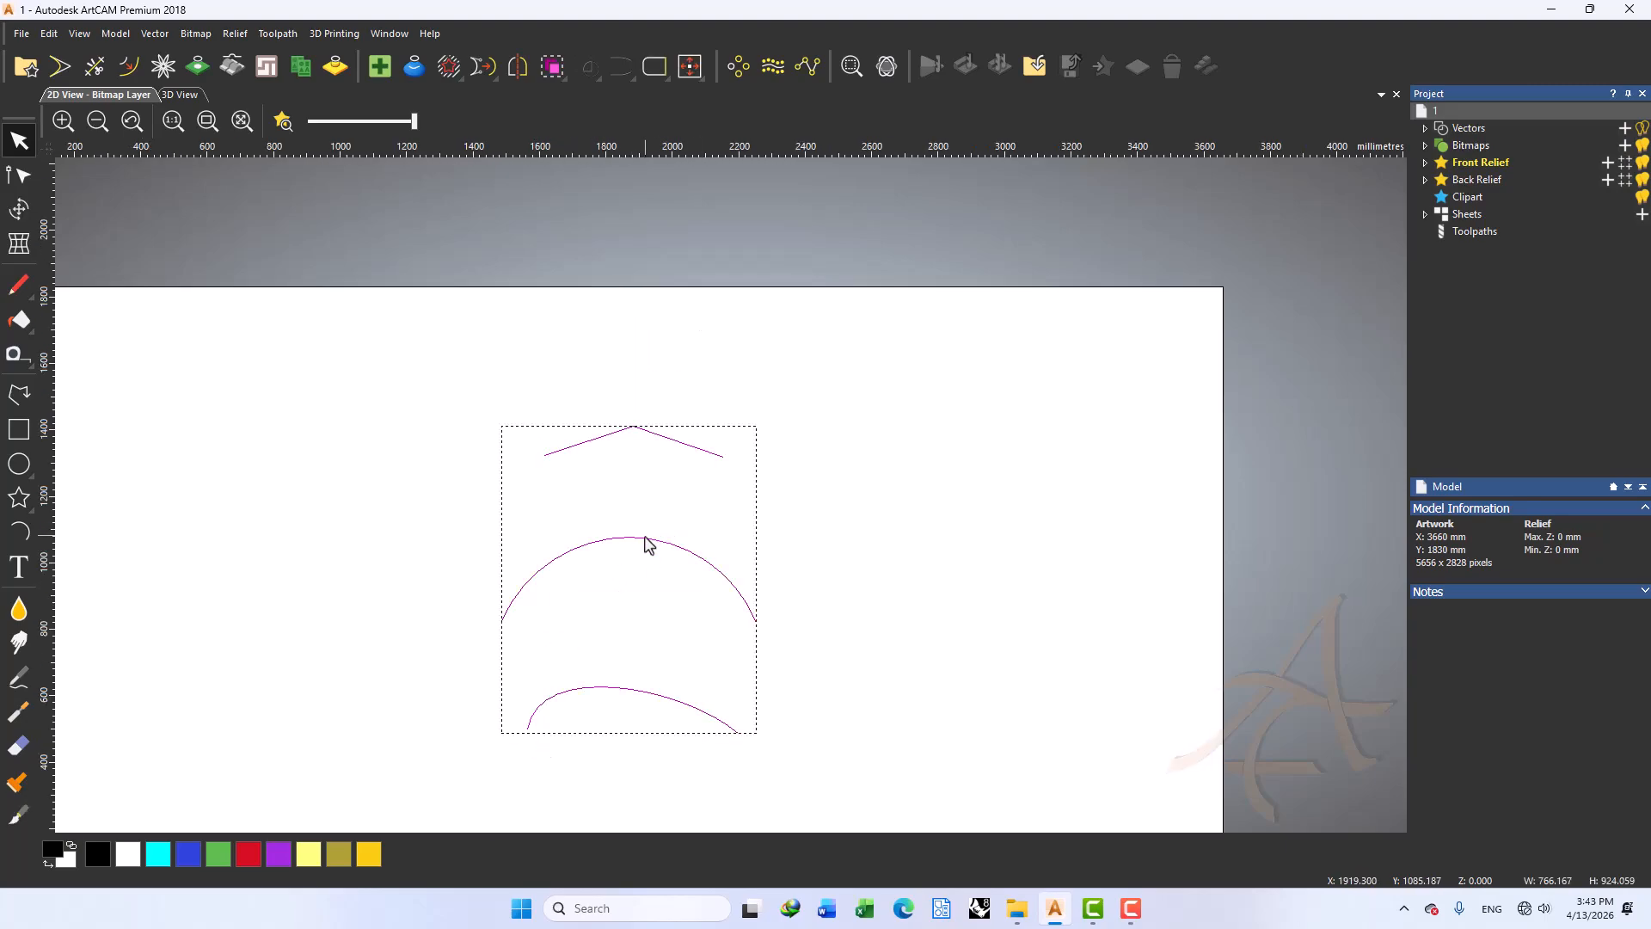
{"action": "left_click_drag", "start_coordinate": [647, 543], "coordinate": [972, 543], "text": "ctrl"}
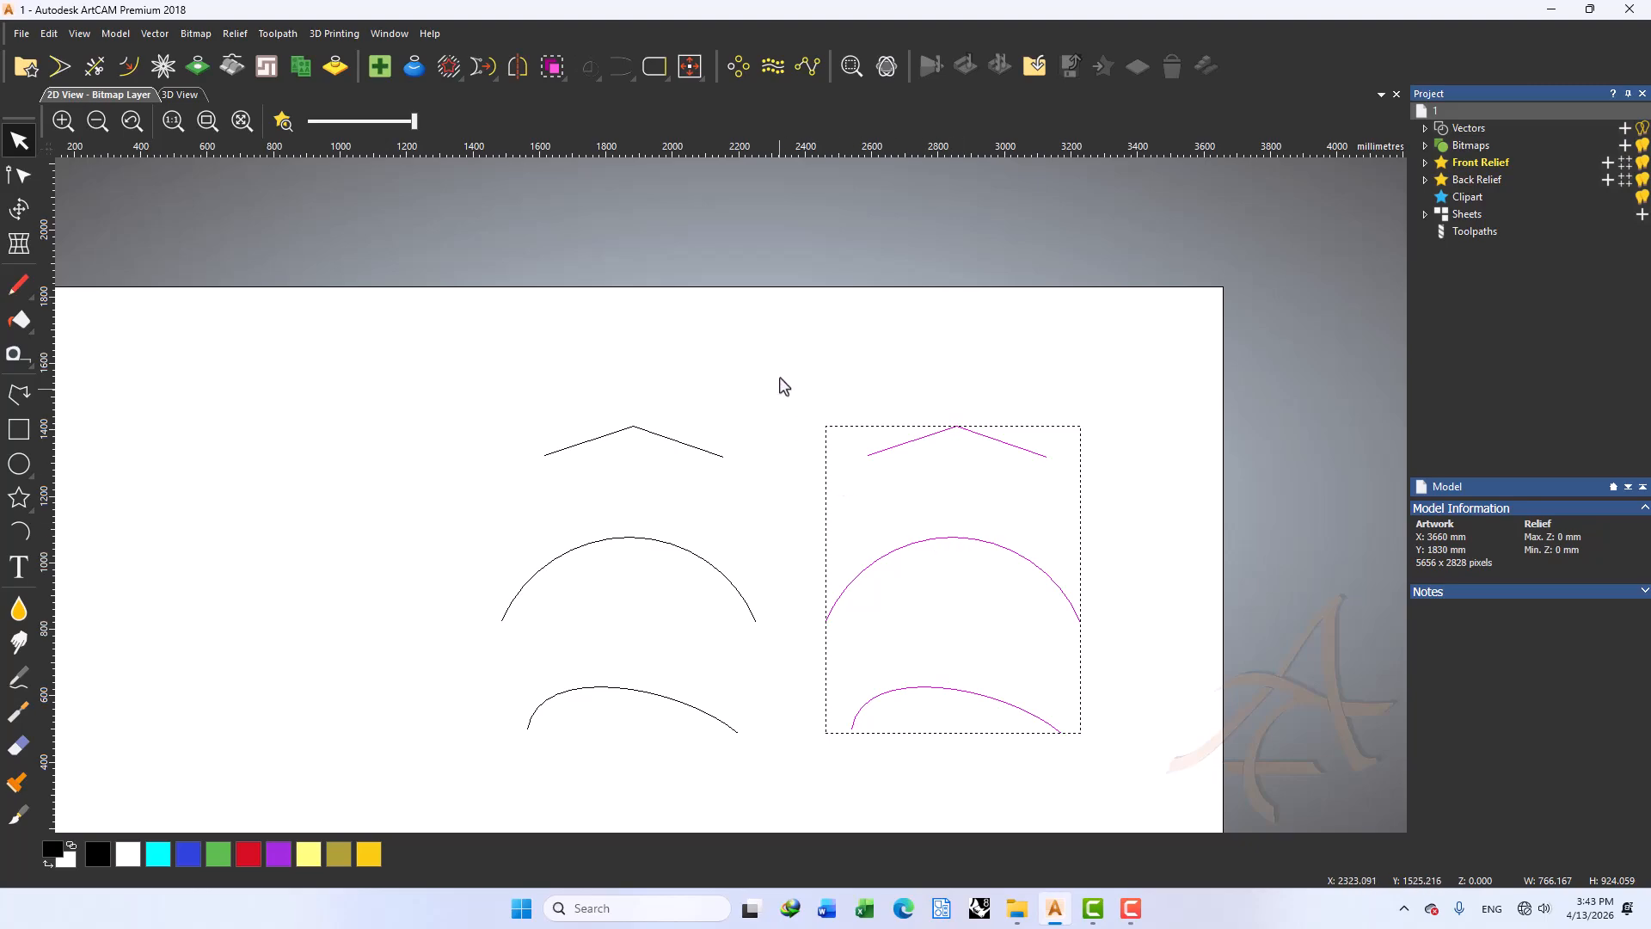
Move the original three open vectors left, away from their copies
{"action": "left_click_drag", "start_coordinate": [774, 351], "coordinate": [483, 761]}
{"action": "scroll", "coordinate": [707, 616], "scroll_direction": "down", "scroll_amount": 2}
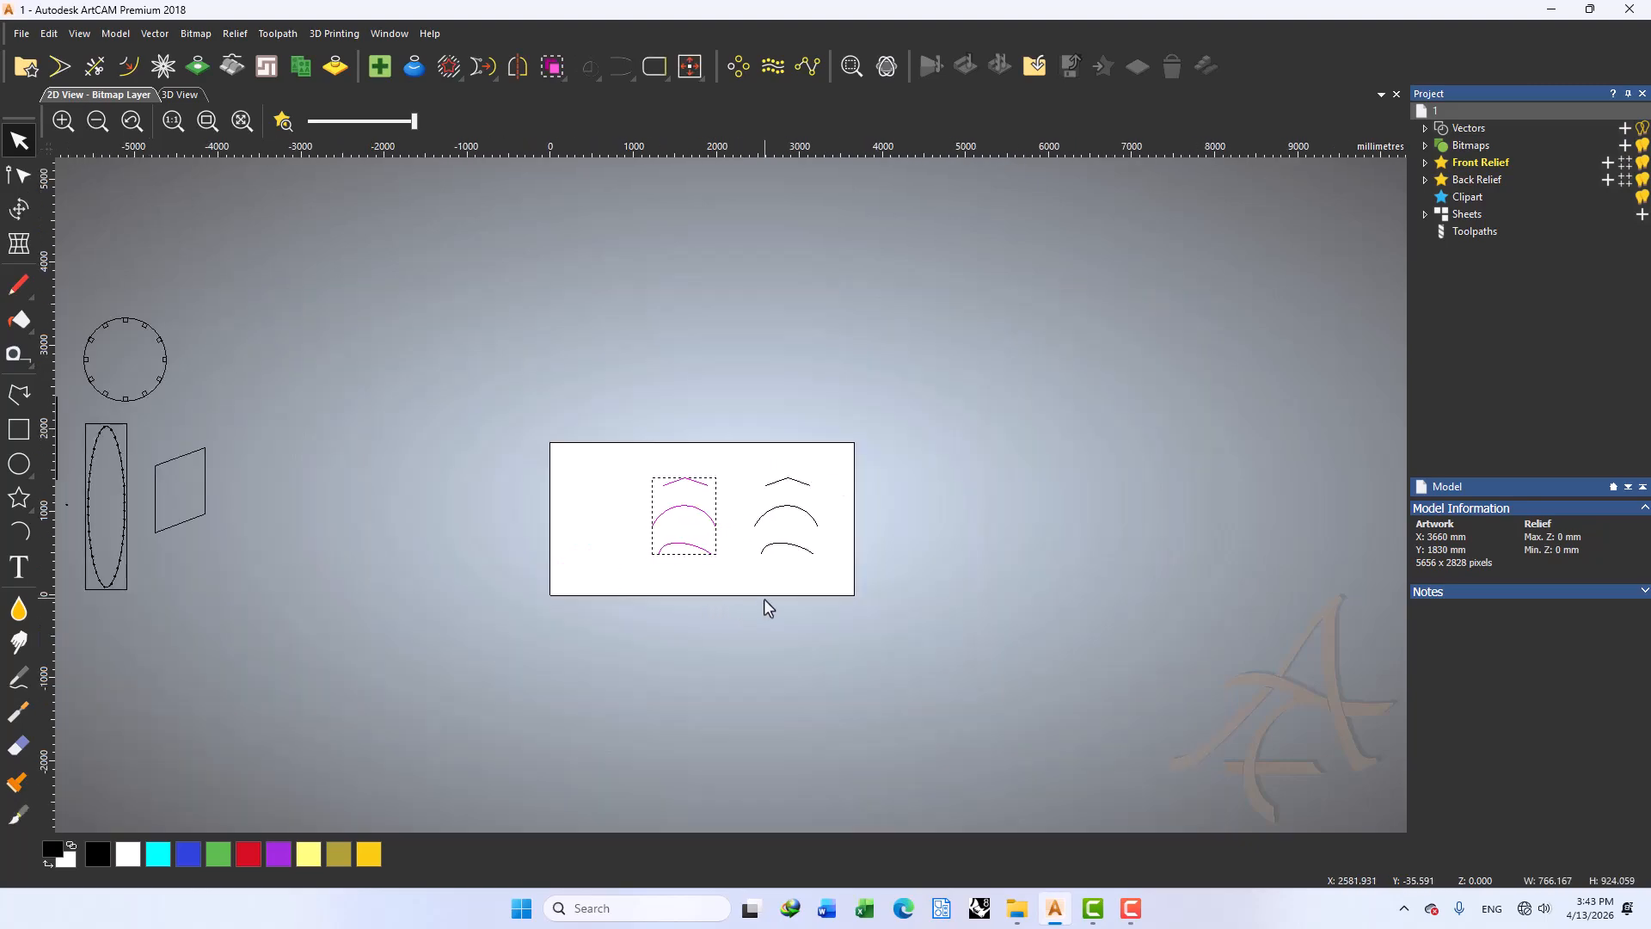
{"action": "scroll", "coordinate": [667, 505], "scroll_direction": "up", "scroll_amount": 2}
Node-edit the left peaked line, converting its right span to an arc and its left span to a Bezier curve
{"action": "left_click", "coordinate": [623, 460]}
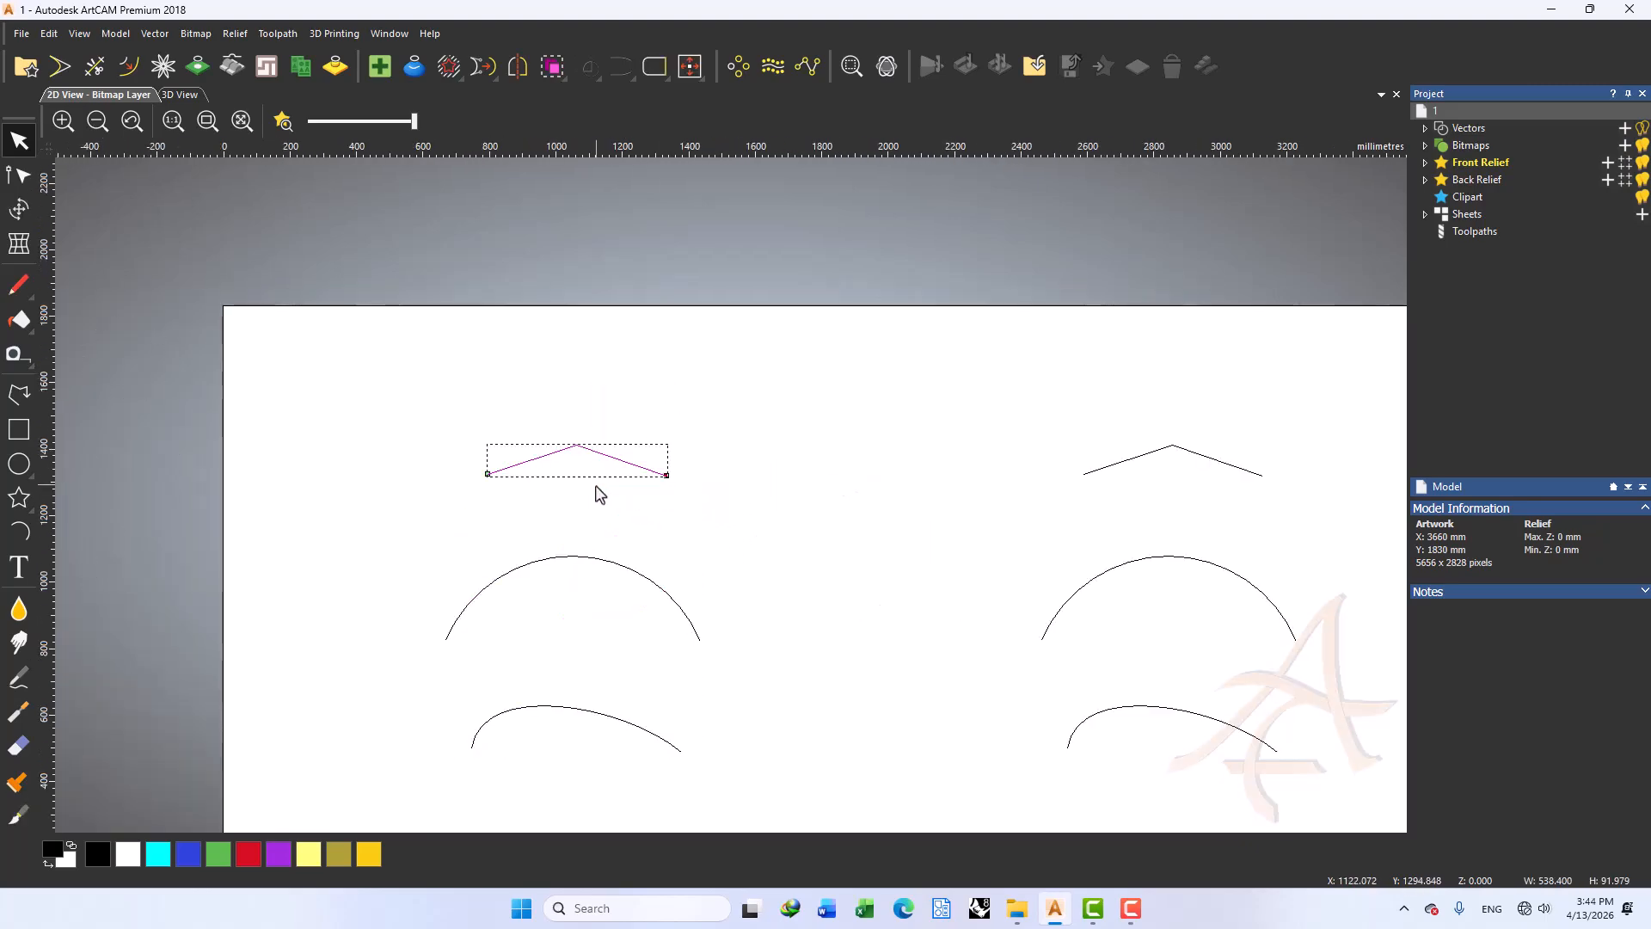
{"action": "key", "text": "n"}
{"action": "scroll", "coordinate": [873, 462], "scroll_direction": "up", "scroll_amount": 1}
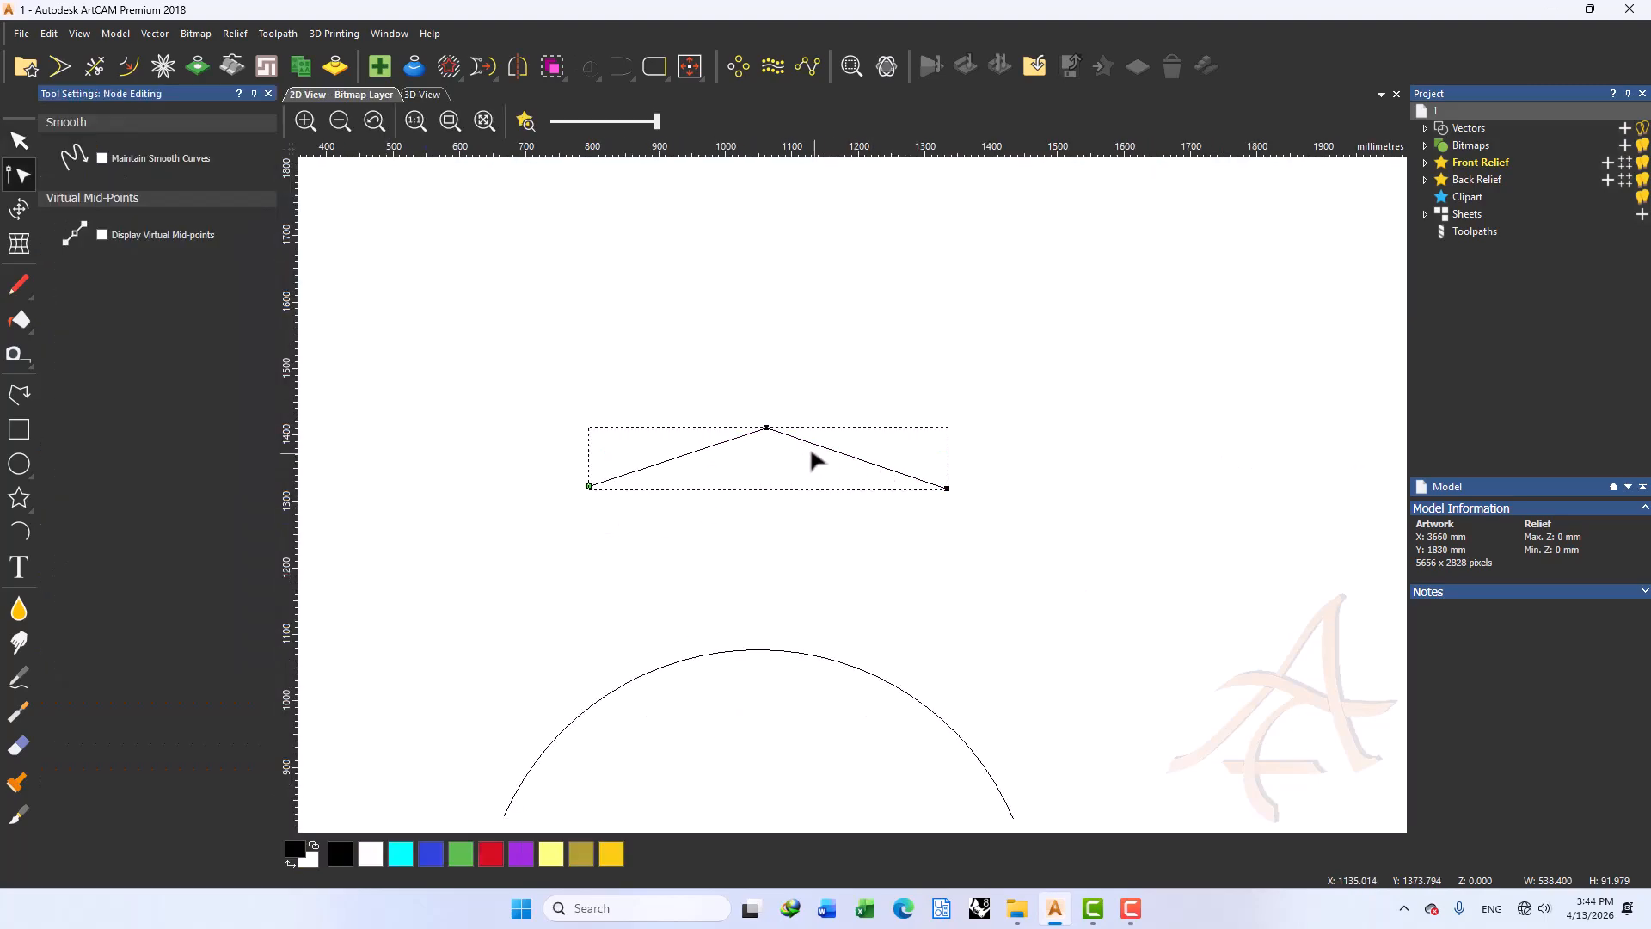
{"action": "key", "text": "a"}
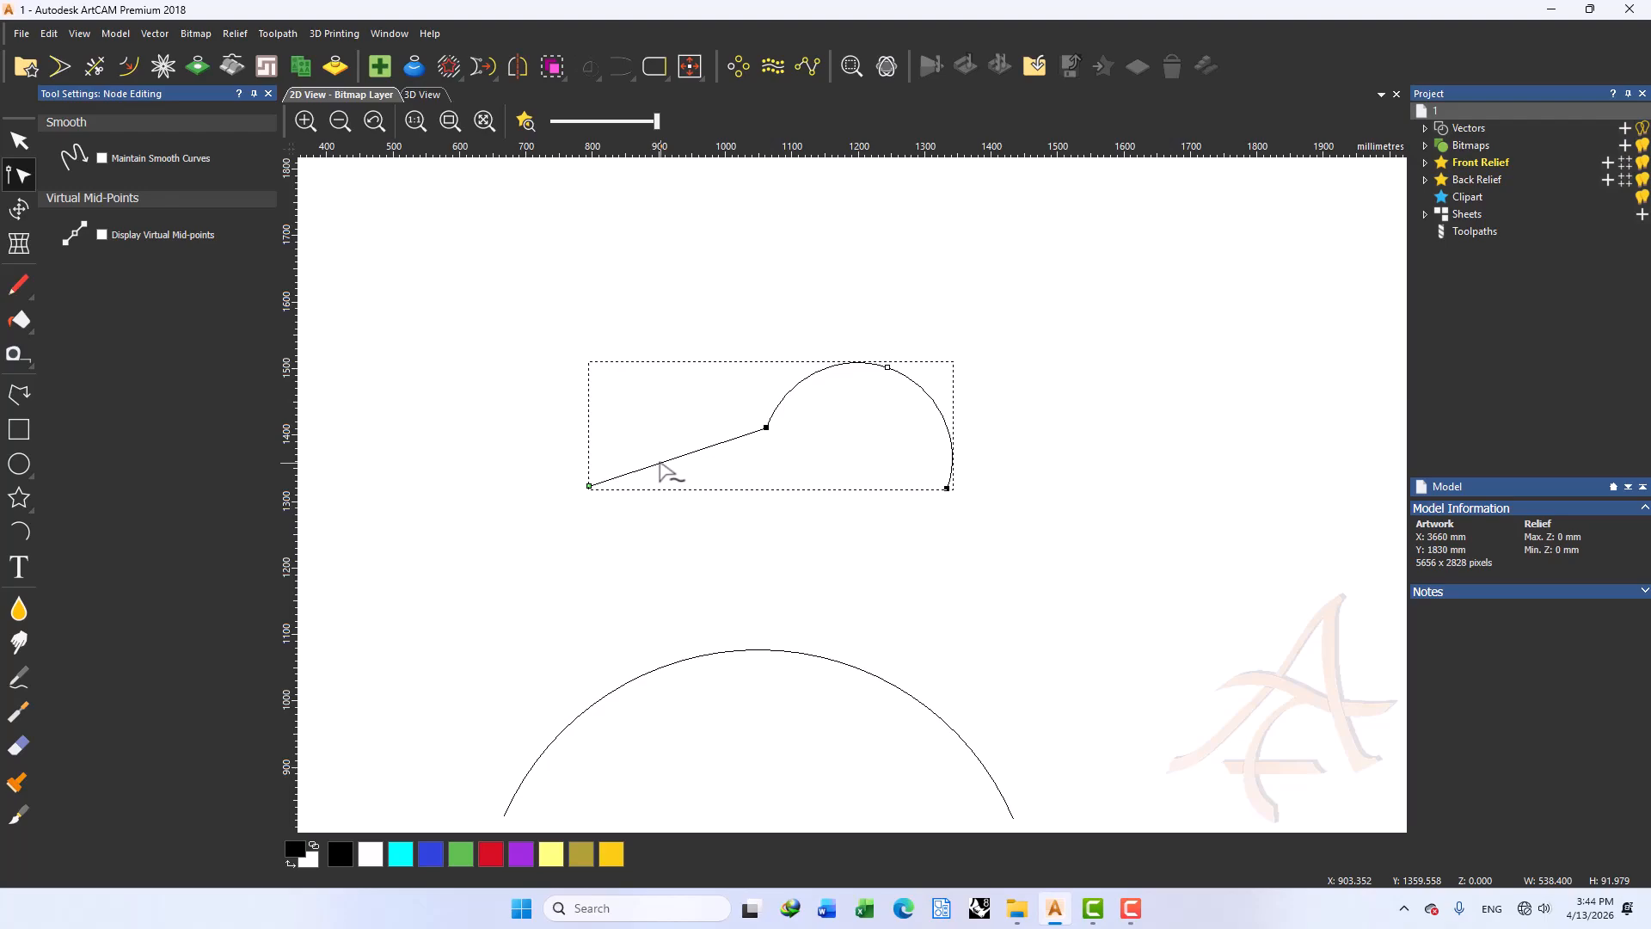
{"action": "key", "text": "n"}
{"action": "key", "text": "n"}
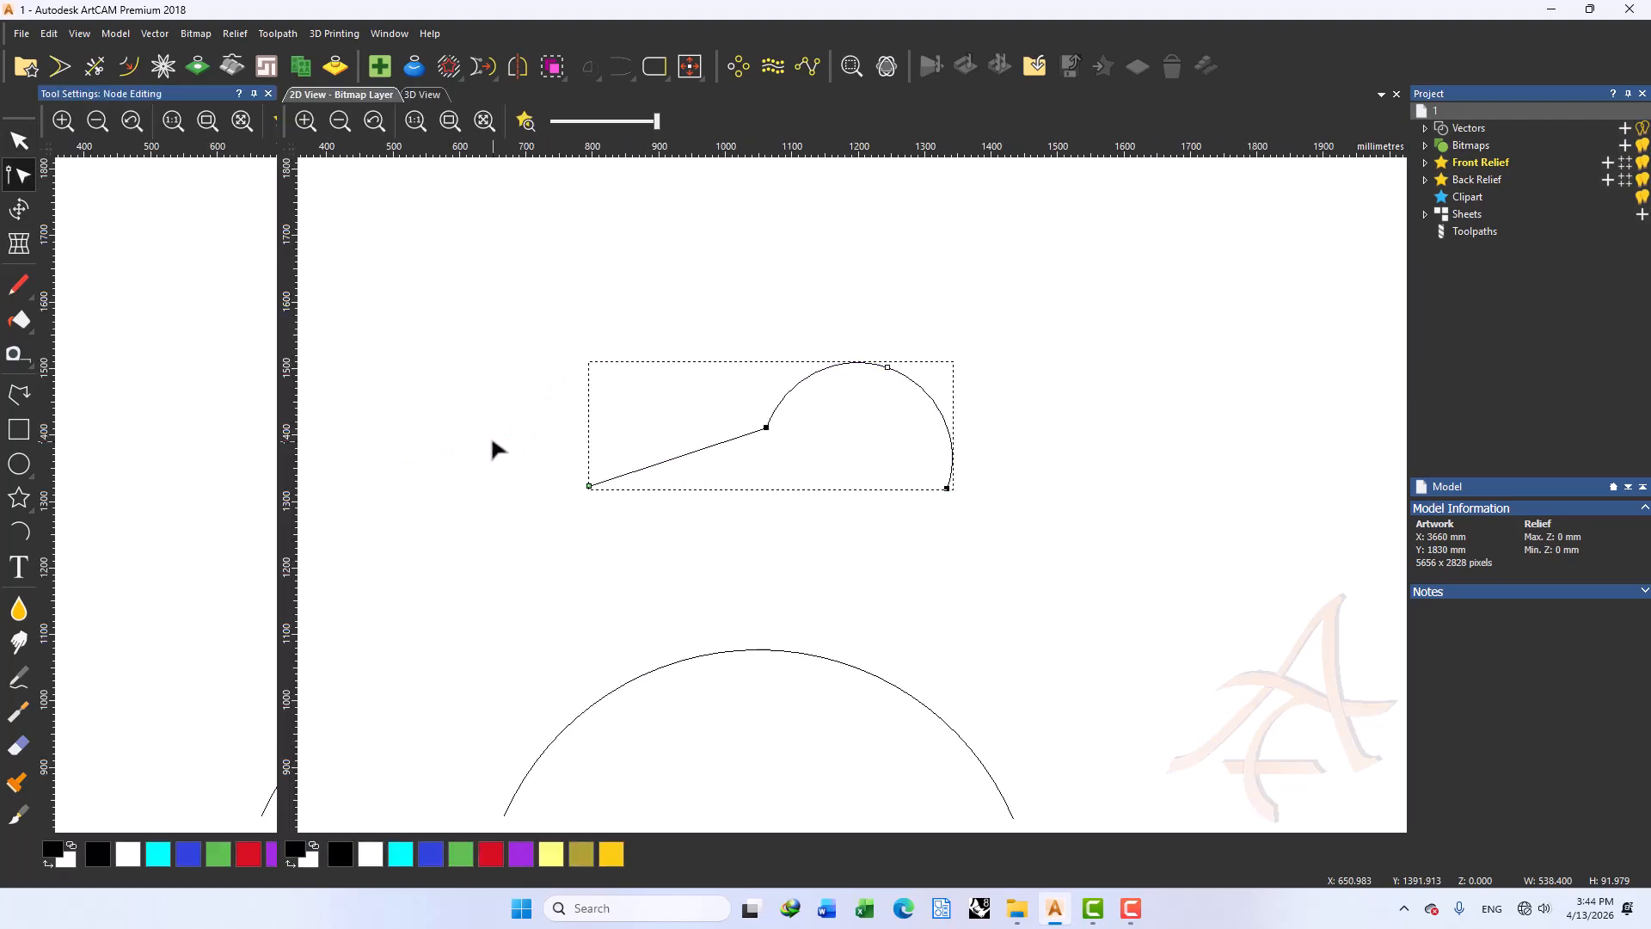
{"action": "key", "text": "b"}
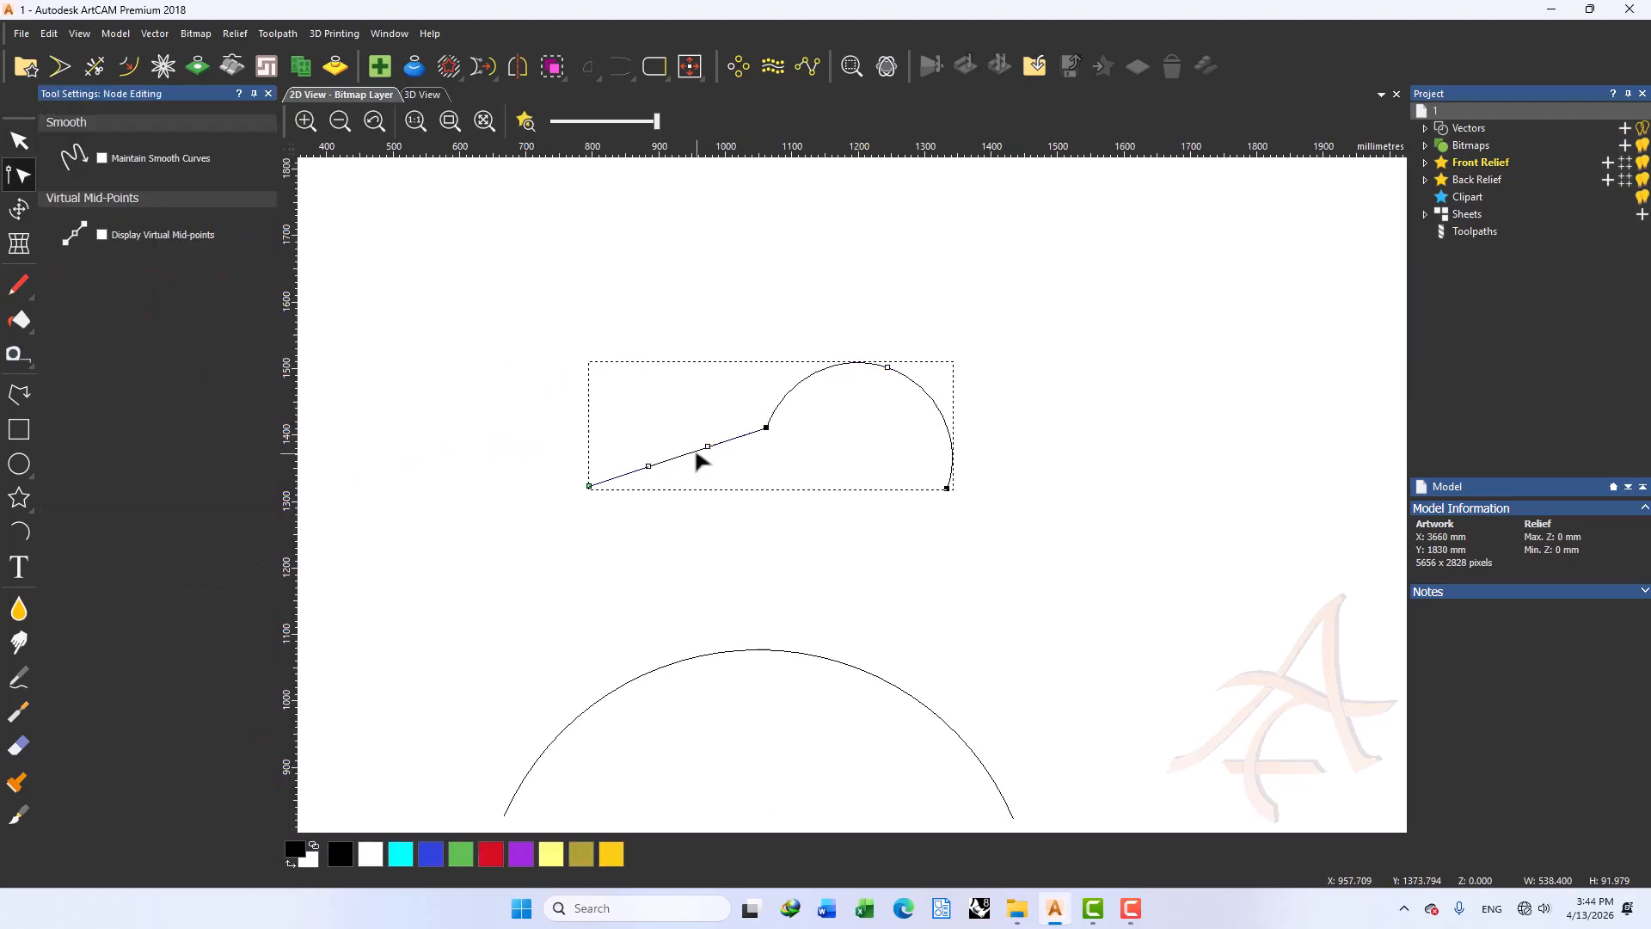
Pull the left span's two Bezier handles into an S-shaped curve and flatten the arc on the right span
{"action": "left_click_drag", "start_coordinate": [707, 446], "coordinate": [667, 313]}
{"action": "left_click_drag", "start_coordinate": [649, 466], "coordinate": [683, 507]}
{"action": "left_click_drag", "start_coordinate": [668, 314], "coordinate": [679, 384]}
{"action": "left_click_drag", "start_coordinate": [886, 366], "coordinate": [873, 418]}
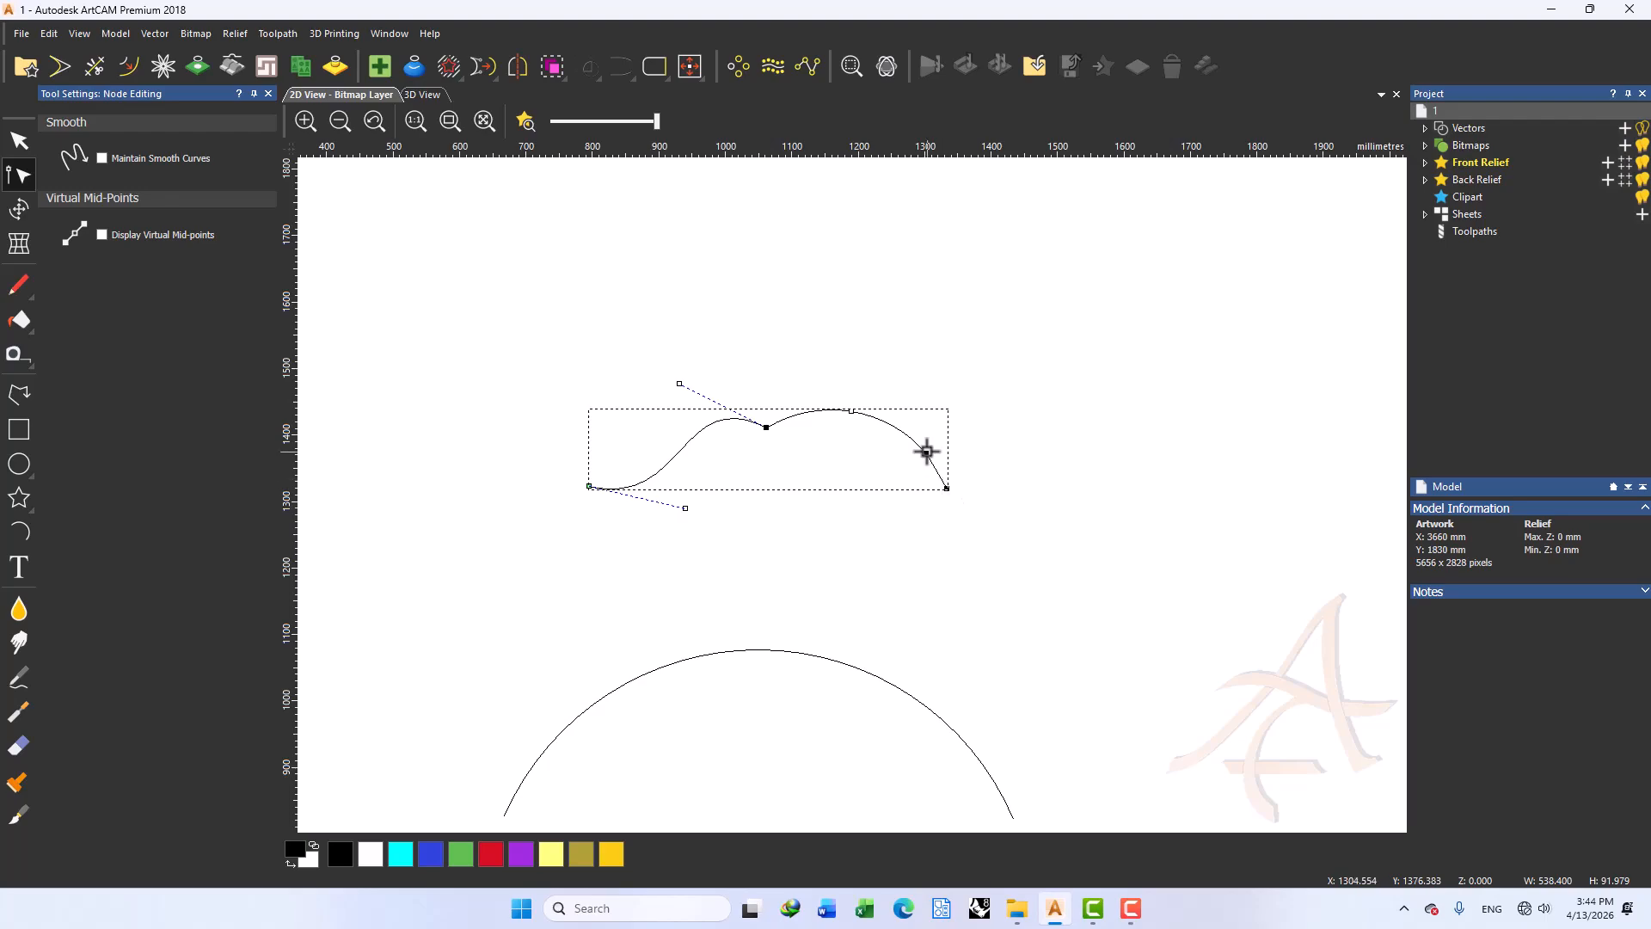
Reposition both end nodes of the reshaped line to the left, one above the other, and raise the start node's Bezier handle
{"action": "mouse_move", "coordinate": [945, 487]}
{"action": "left_mouse_down"}
{"action": "mouse_move", "coordinate": [822, 553]}
{"action": "mouse_move", "coordinate": [619, 527]}
{"action": "mouse_move", "coordinate": [589, 487]}
{"action": "left_mouse_up"}
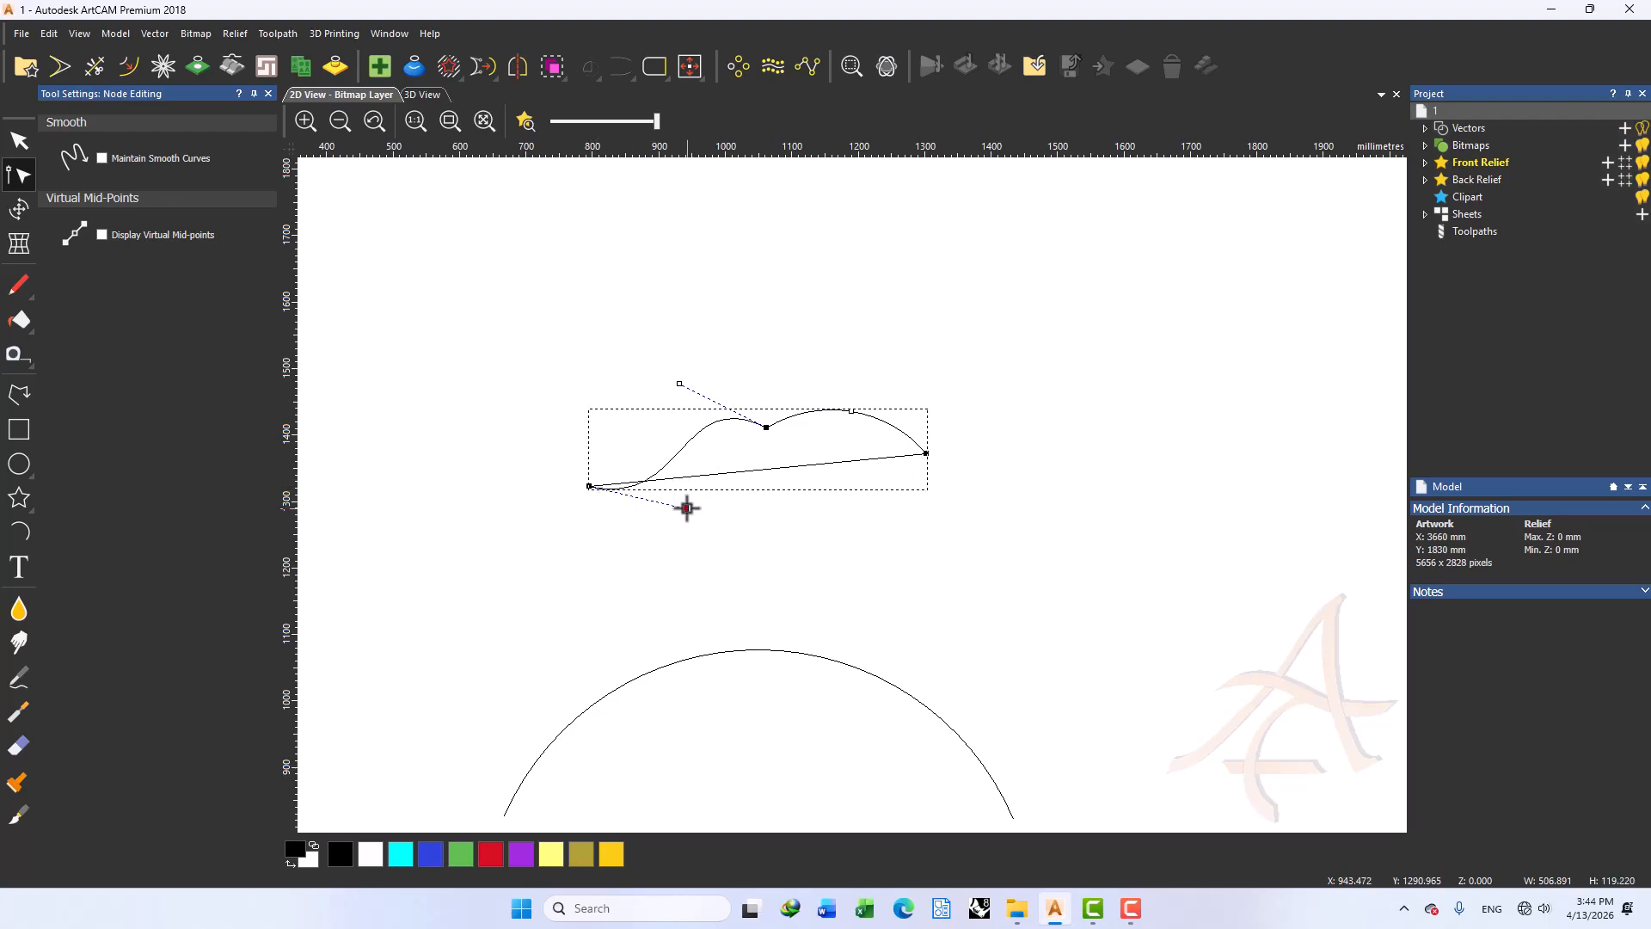
{"action": "left_click_drag", "start_coordinate": [685, 507], "coordinate": [686, 448]}
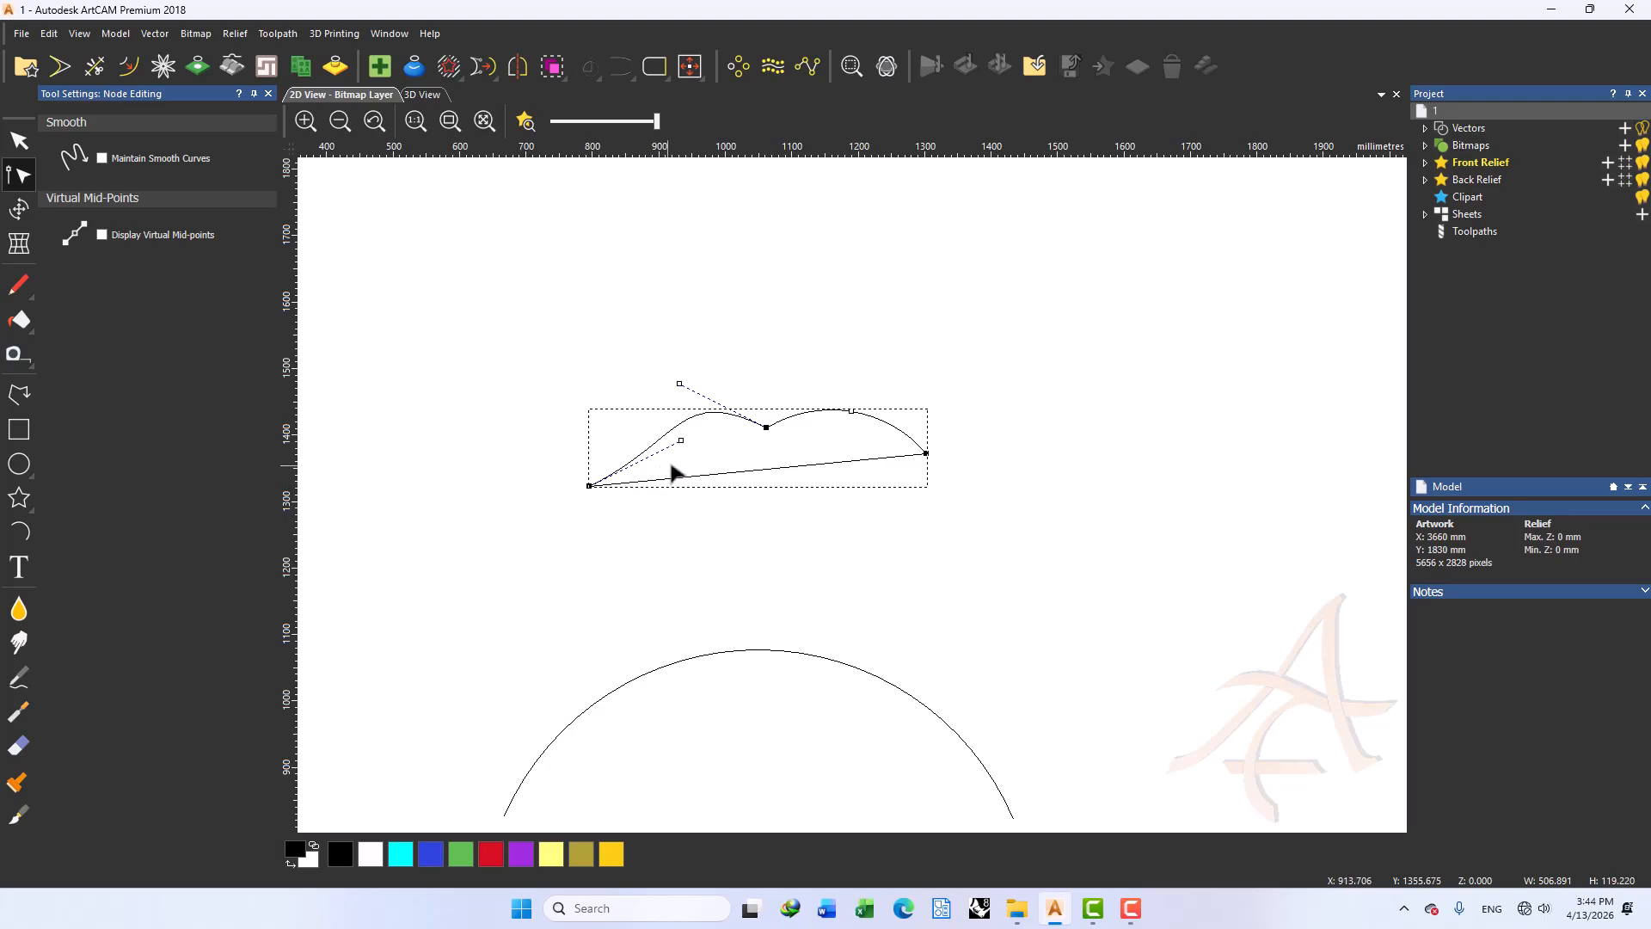
{"action": "left_click_drag", "start_coordinate": [590, 485], "coordinate": [454, 384]}
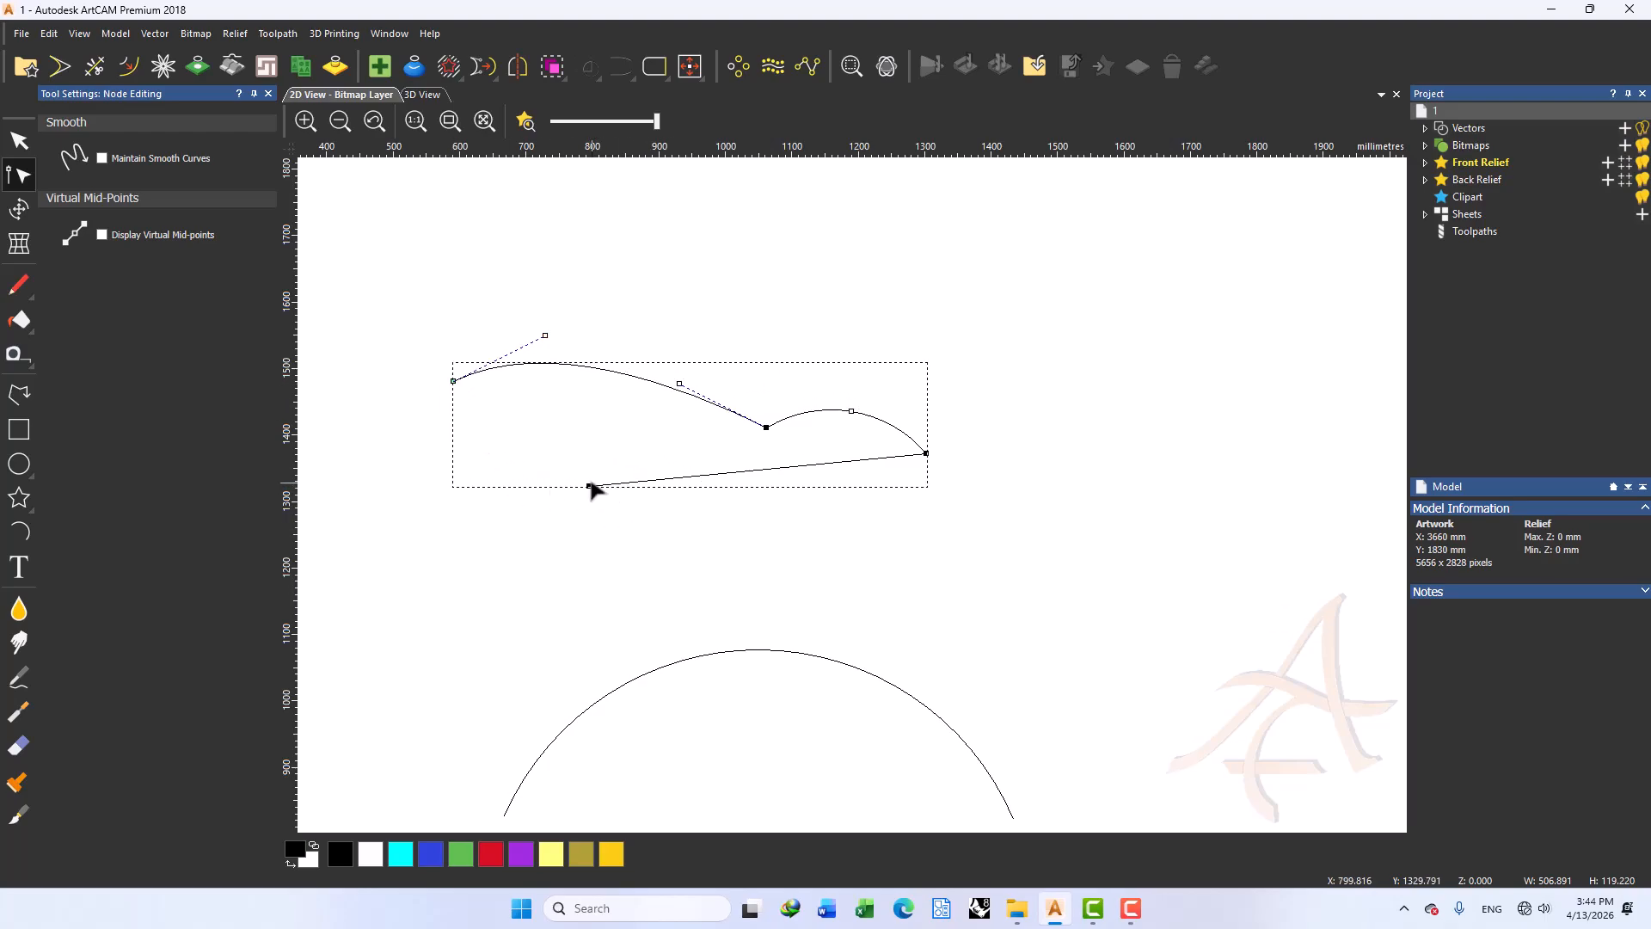
{"action": "left_click_drag", "start_coordinate": [588, 486], "coordinate": [507, 569]}
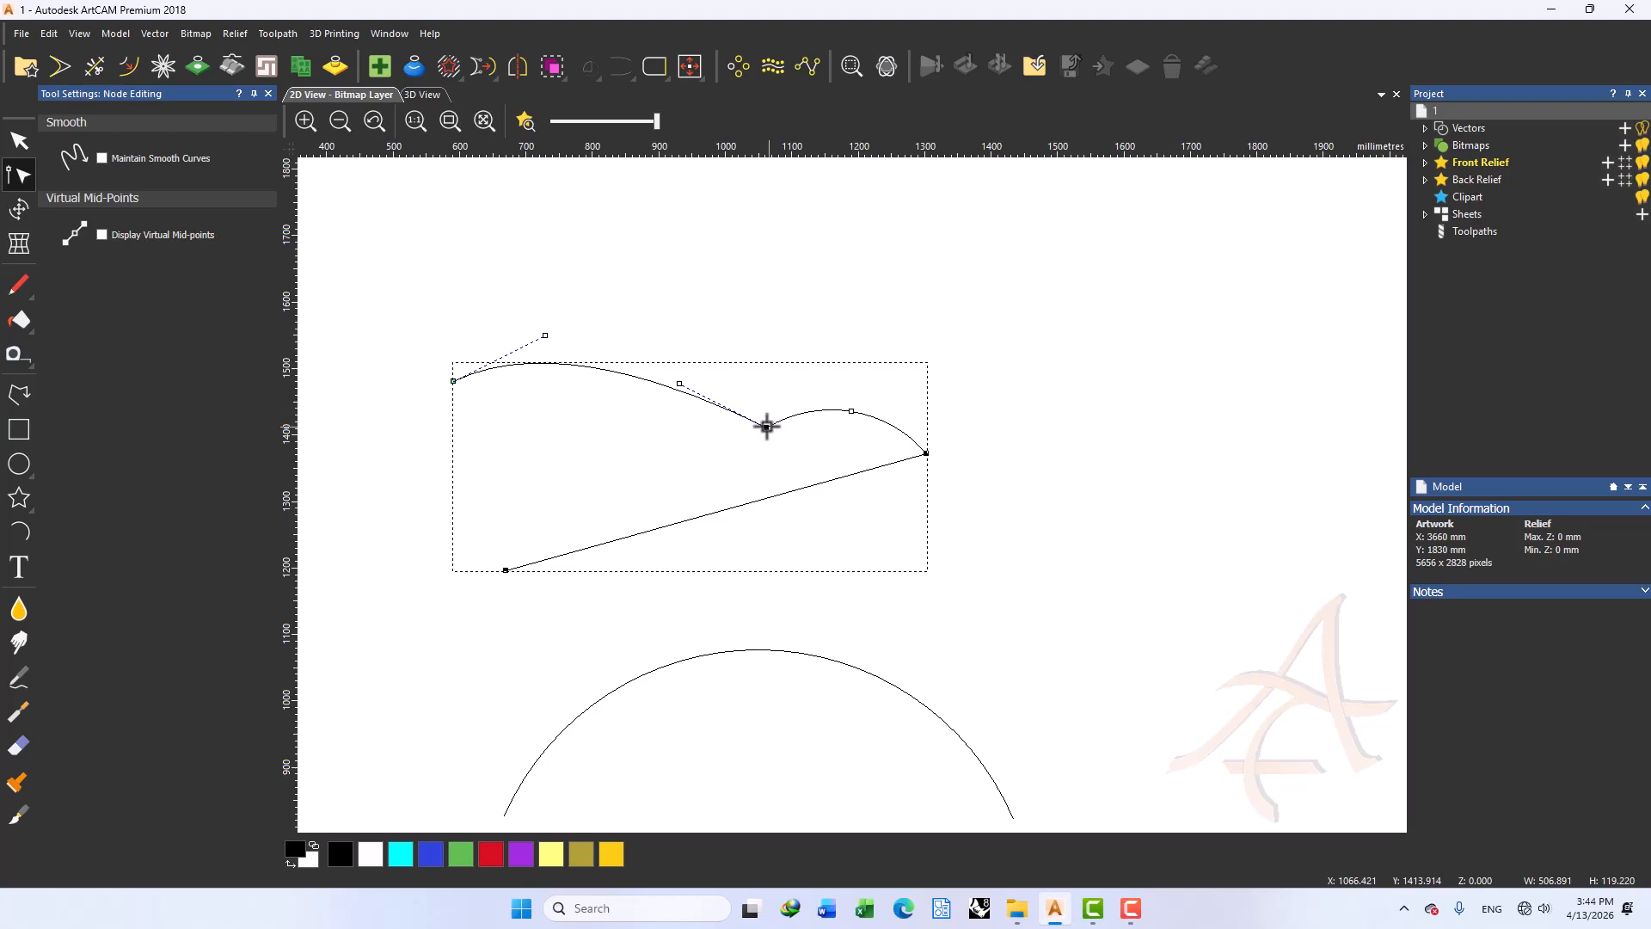
Shift the node between the Bezier and arc spans left, heighten the arc, and pull that node's Bezier handle downward
{"action": "left_click_drag", "start_coordinate": [764, 426], "coordinate": [732, 415]}
{"action": "scroll", "coordinate": [731, 423], "scroll_direction": "down", "scroll_amount": 3}
{"action": "scroll", "coordinate": [791, 461], "scroll_direction": "up", "scroll_amount": 3}
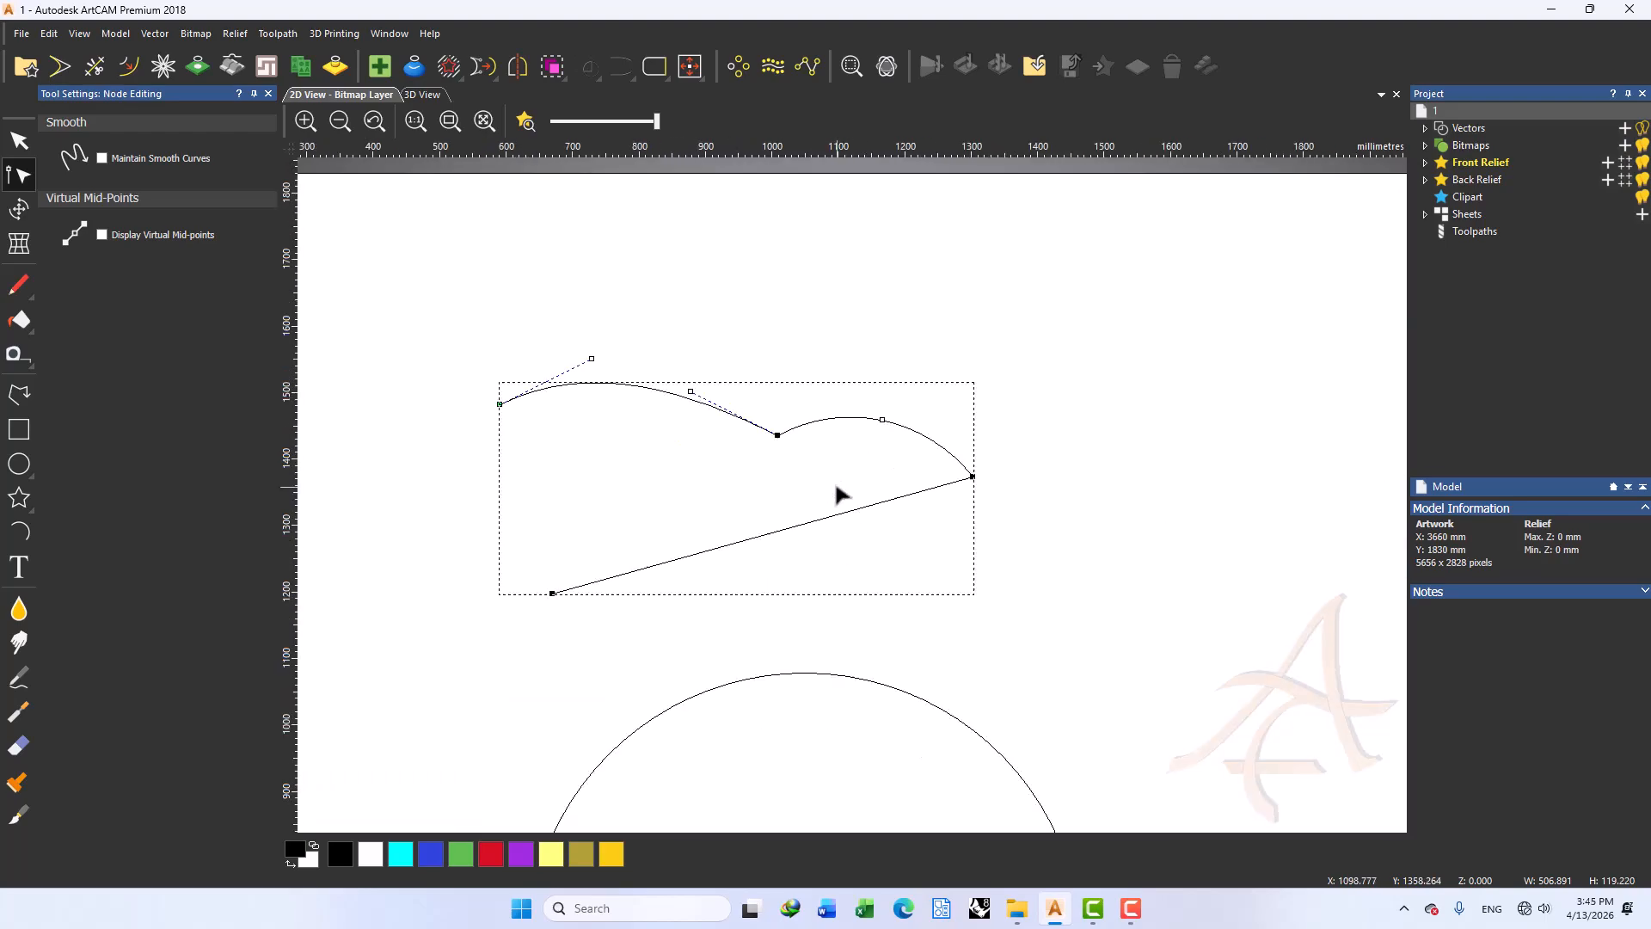
{"action": "left_click_drag", "start_coordinate": [776, 435], "coordinate": [750, 447]}
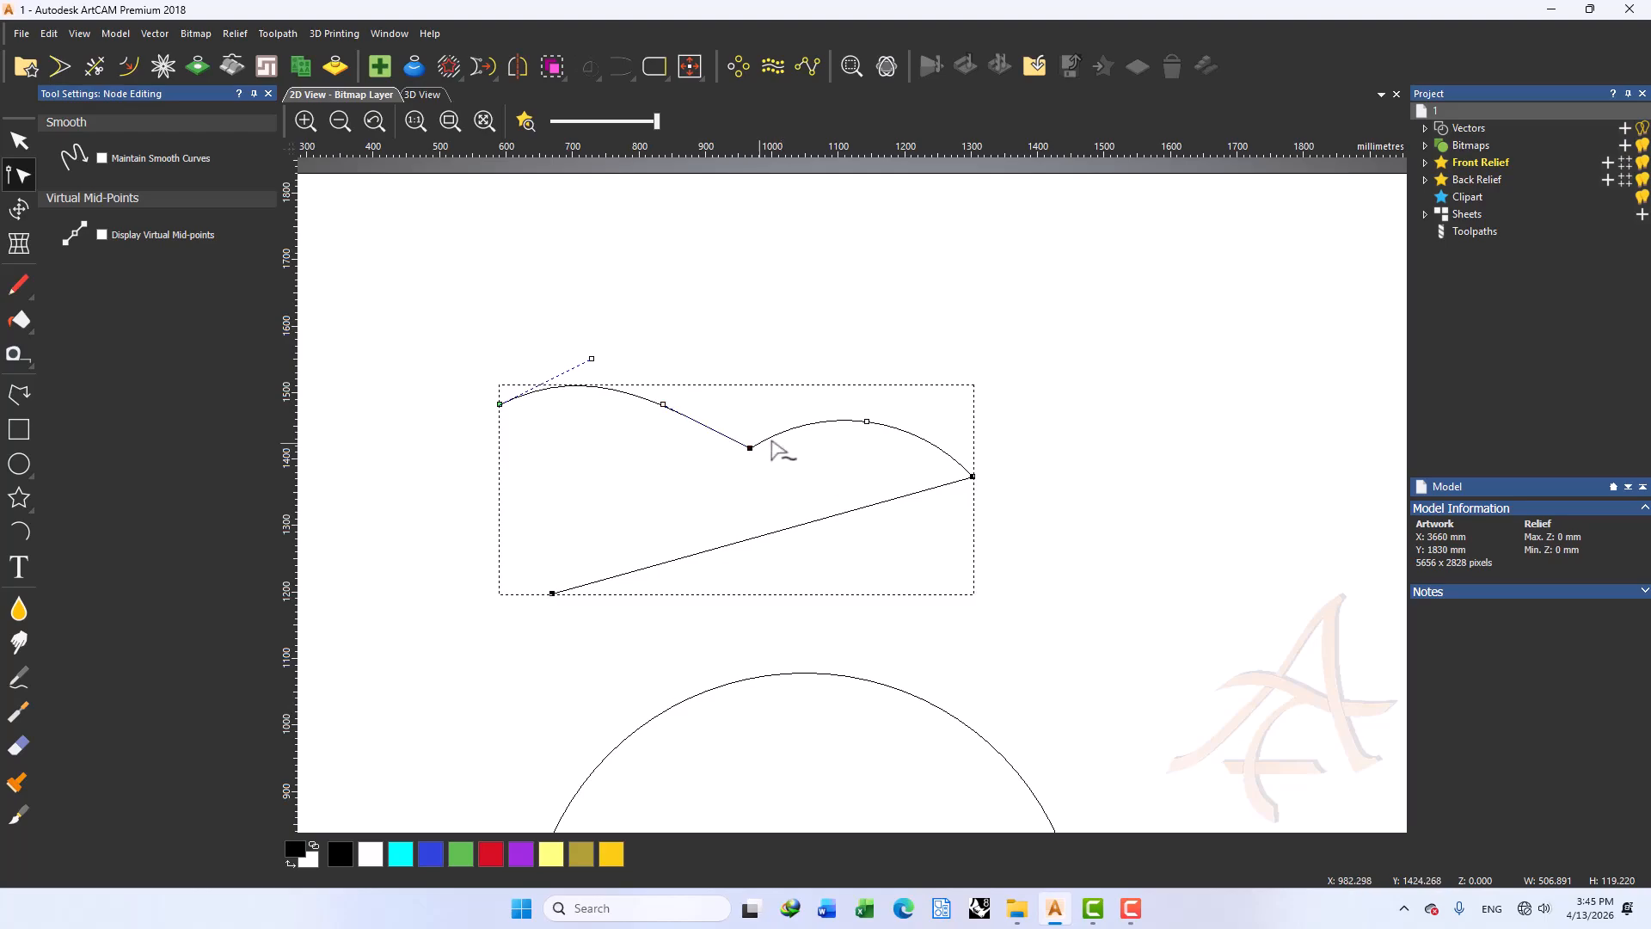
{"action": "left_click_drag", "start_coordinate": [864, 423], "coordinate": [872, 379]}
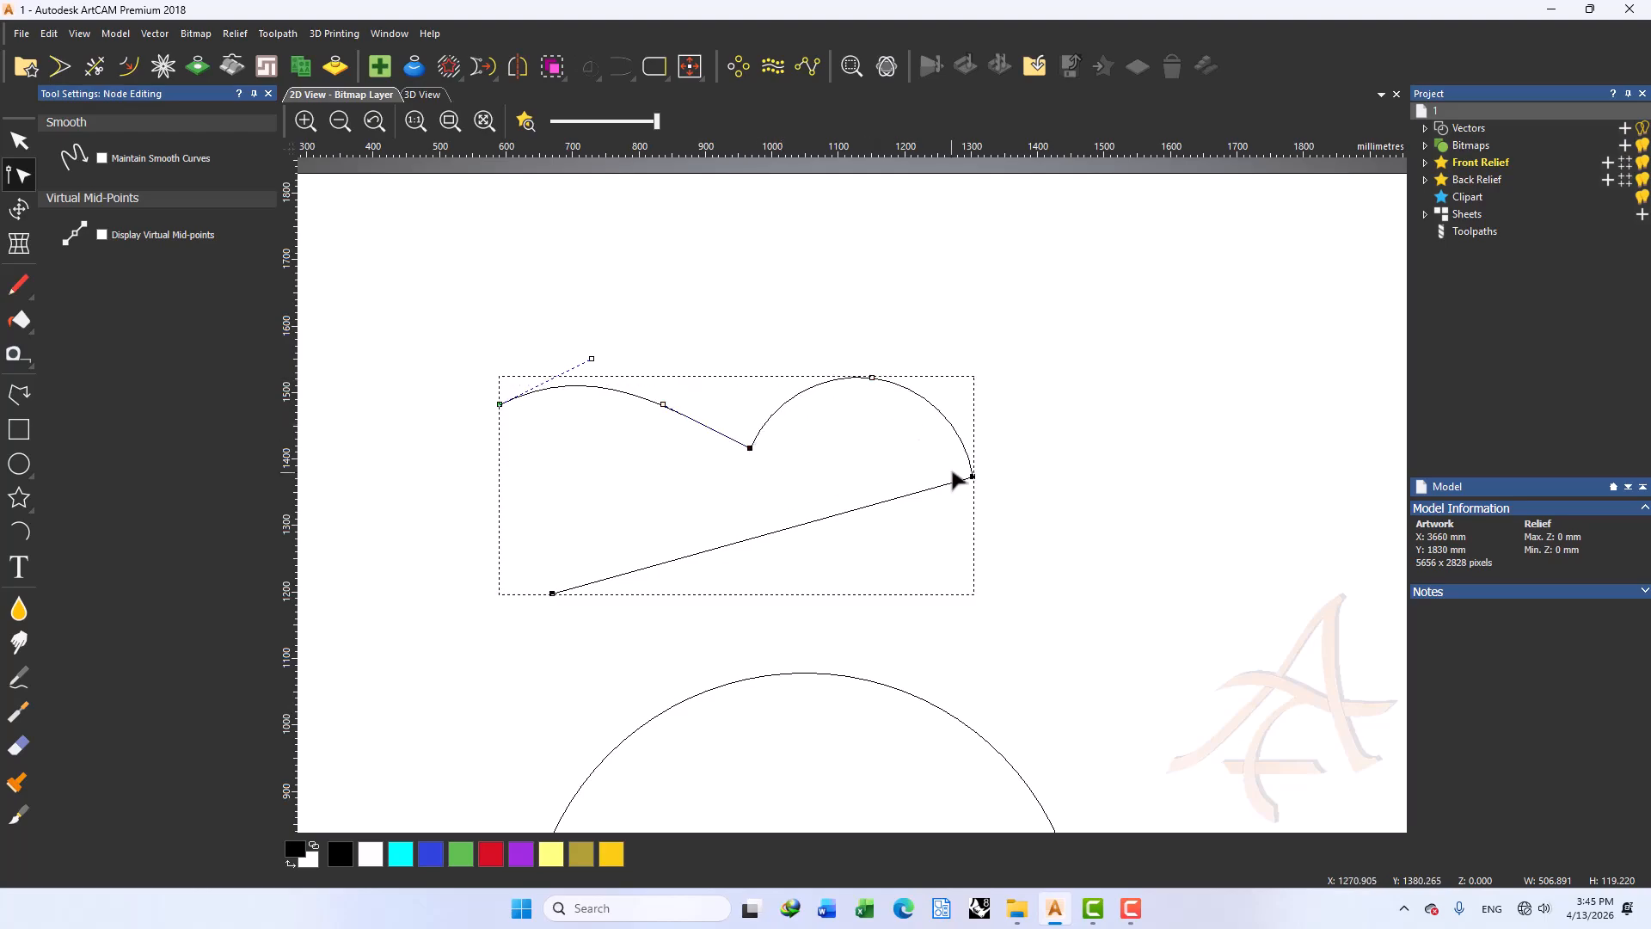
{"action": "left_click_drag", "start_coordinate": [750, 447], "coordinate": [745, 436]}
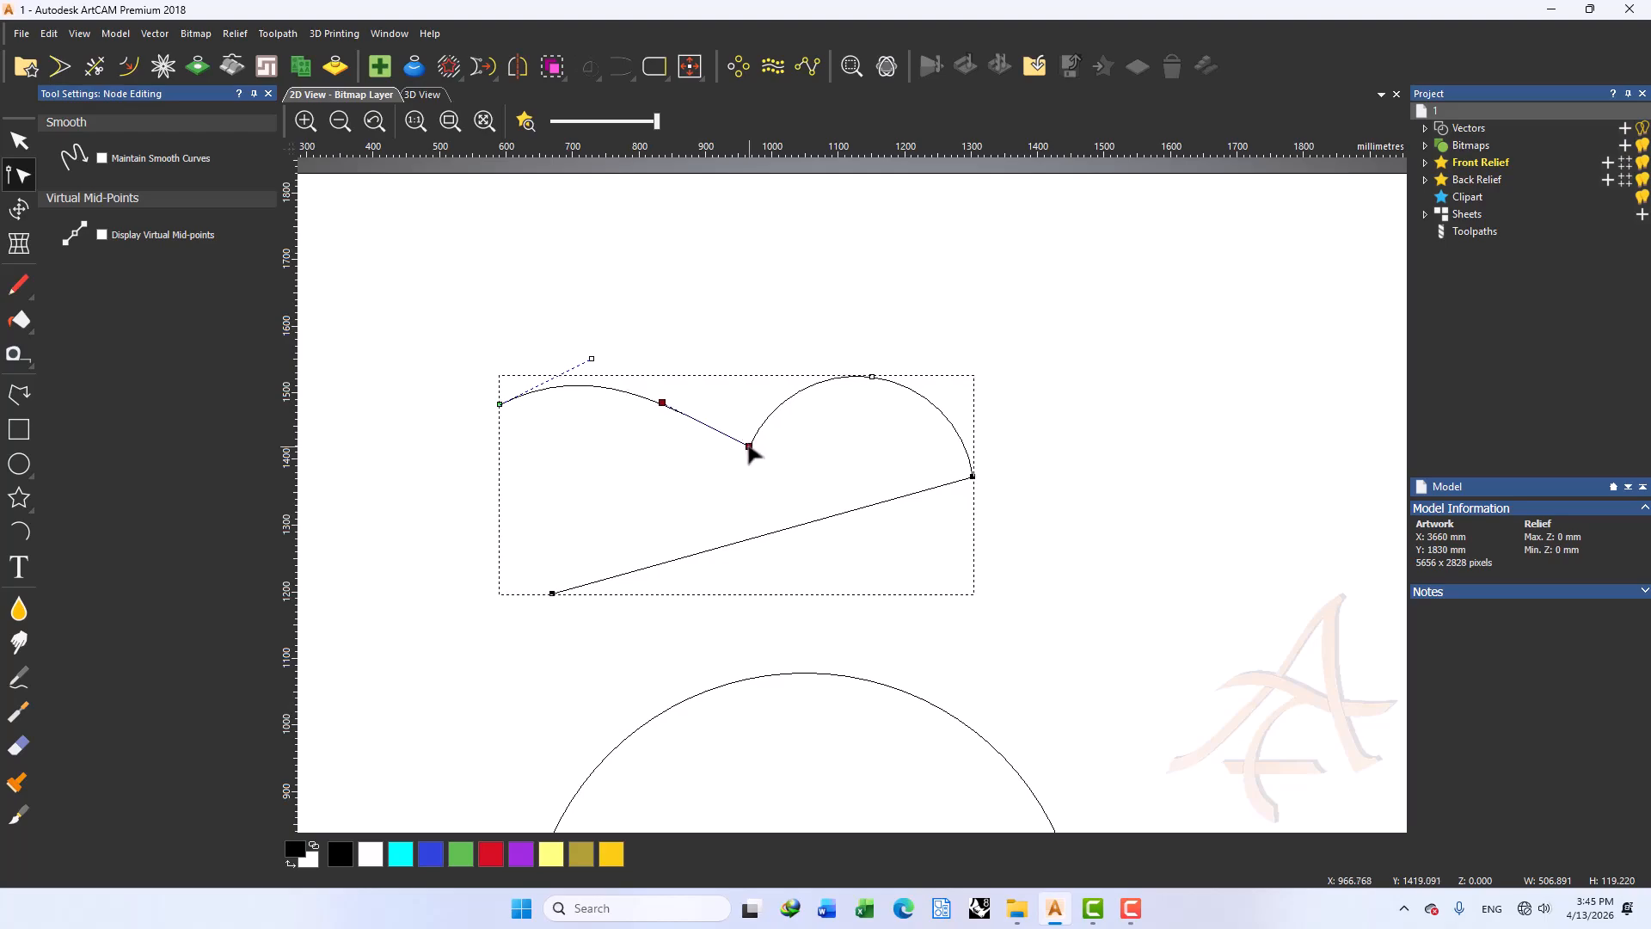
{"action": "left_click_drag", "start_coordinate": [659, 392], "coordinate": [624, 453]}
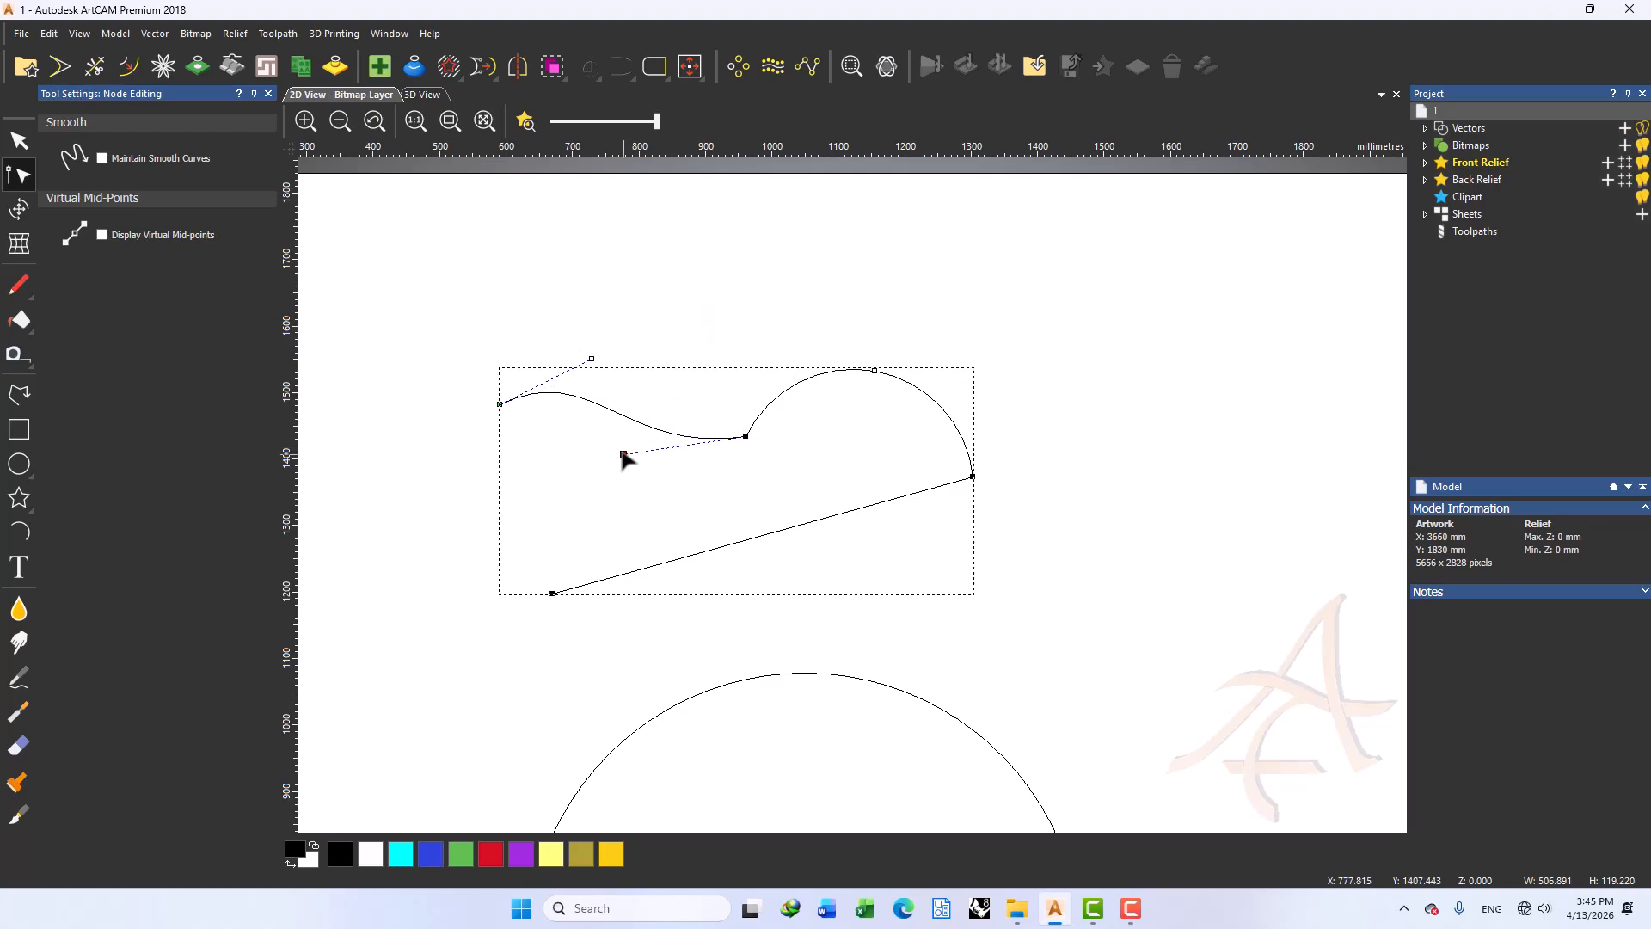
Smooth the node joining the two upper spans of the reshaped line and nudge it slightly down and right
{"action": "right_click", "coordinate": [744, 437]}
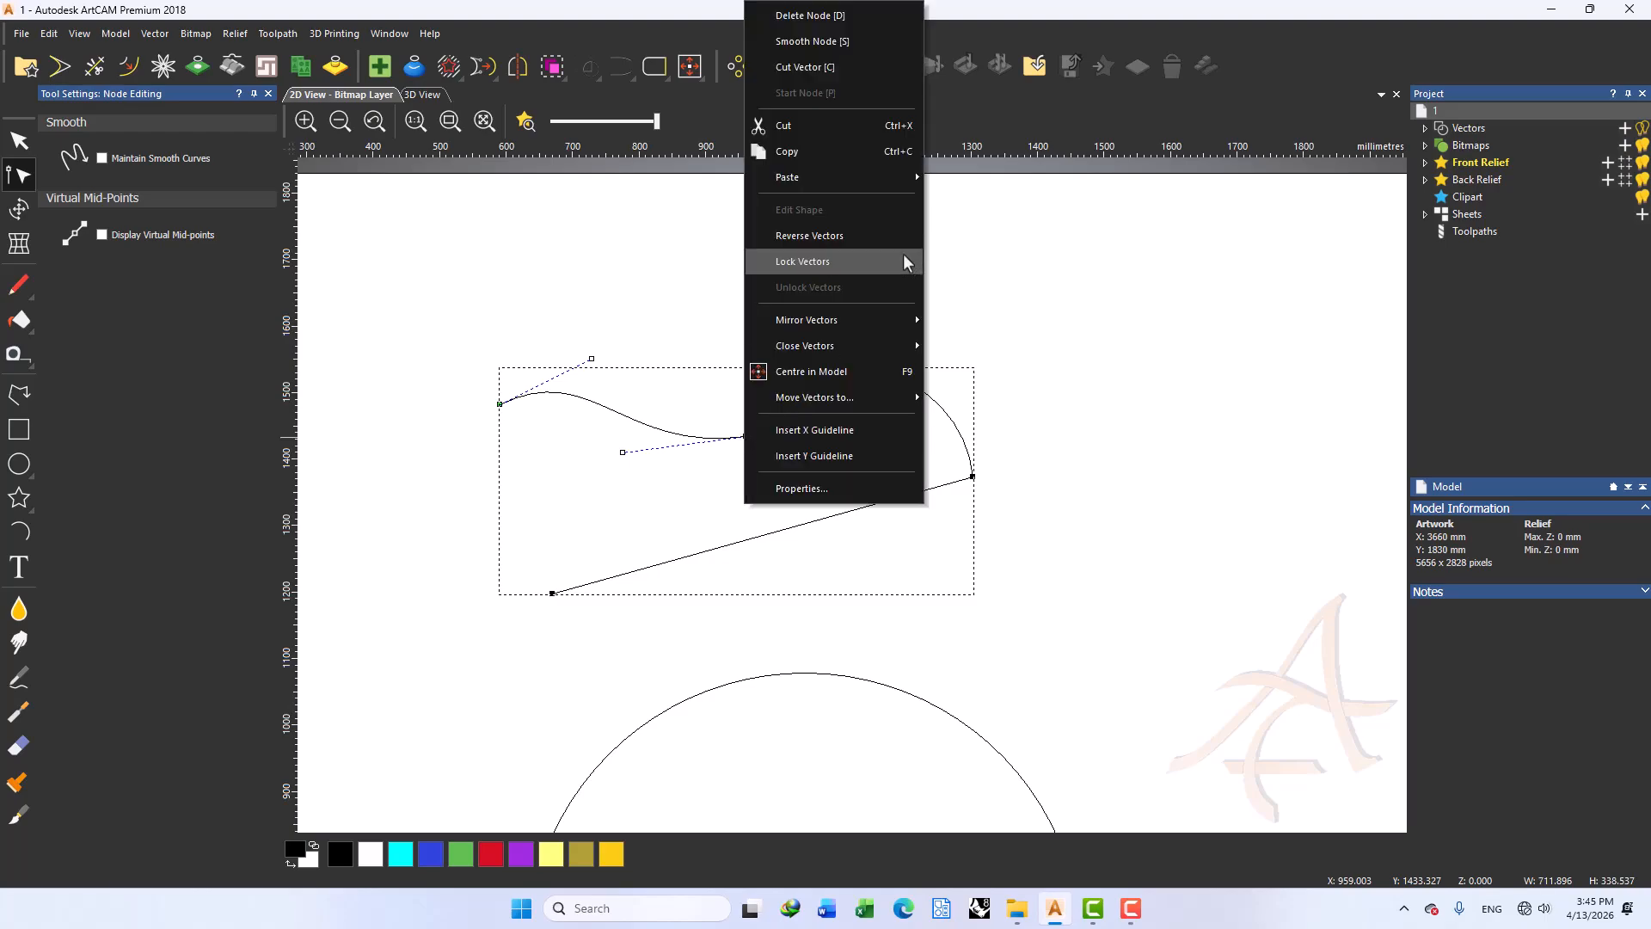
{"action": "left_click", "coordinate": [782, 41]}
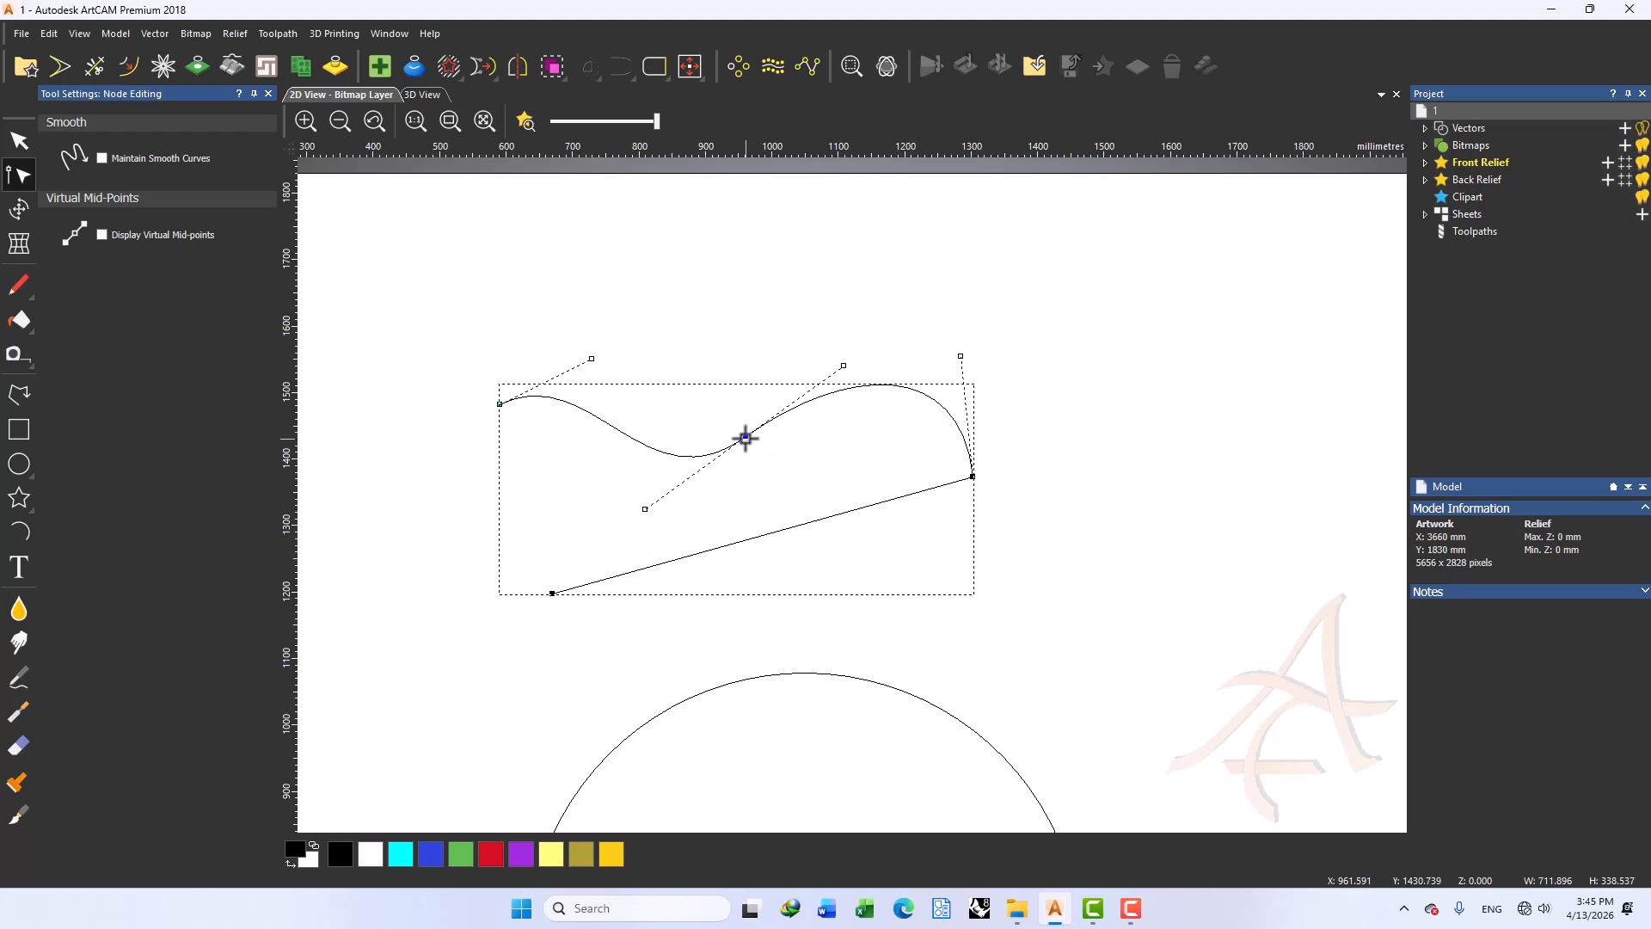
{"action": "left_click_drag", "start_coordinate": [746, 438], "coordinate": [751, 441]}
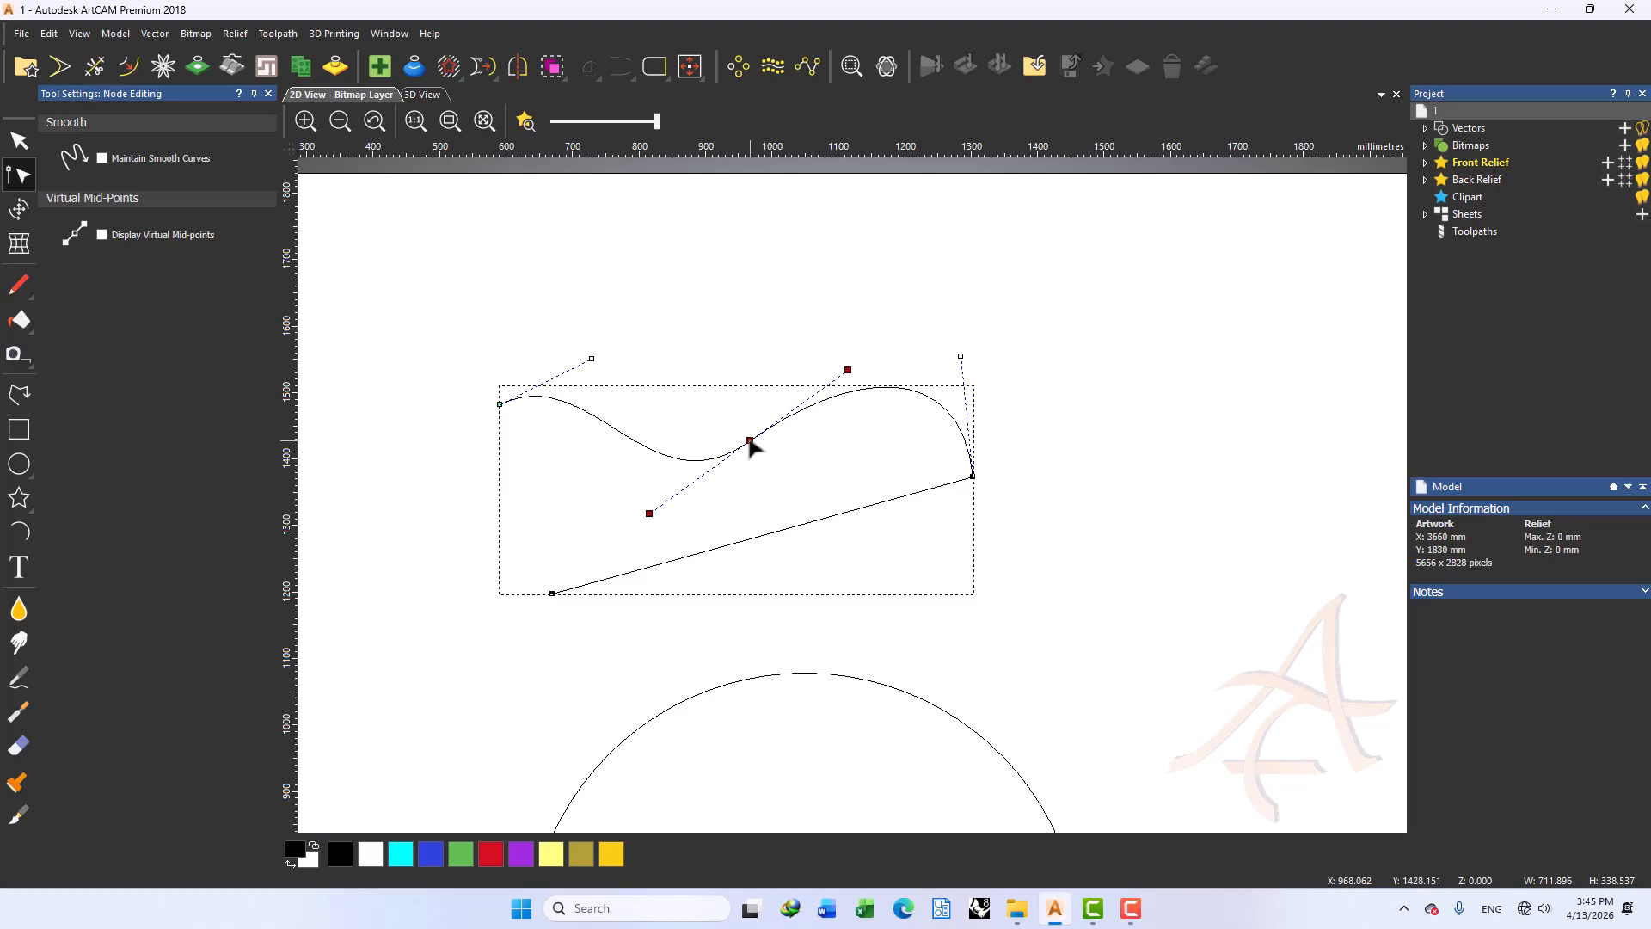
Flatten the smoothed node's handle, swing the right corner node's Bezier handle outward, and lower that corner node
{"action": "mouse_move", "coordinate": [850, 366]}
{"action": "left_mouse_down"}
{"action": "mouse_move", "coordinate": [860, 469]}
{"action": "mouse_move", "coordinate": [870, 350]}
{"action": "mouse_move", "coordinate": [867, 379]}
{"action": "left_mouse_up"}
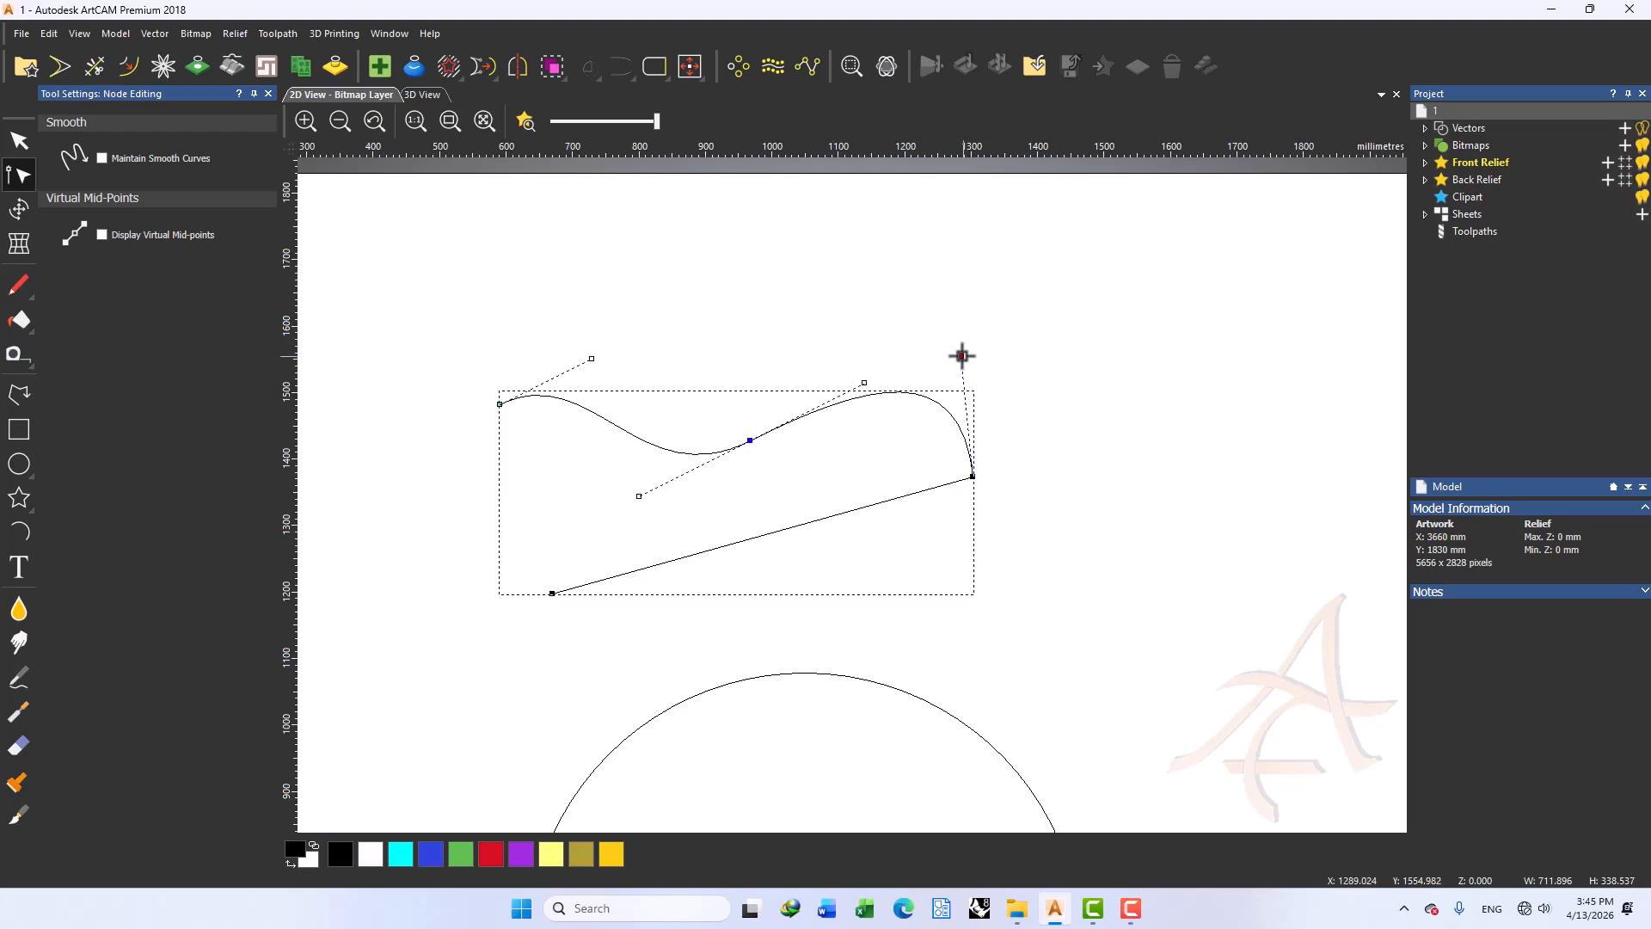
{"action": "left_click_drag", "start_coordinate": [961, 357], "coordinate": [936, 334]}
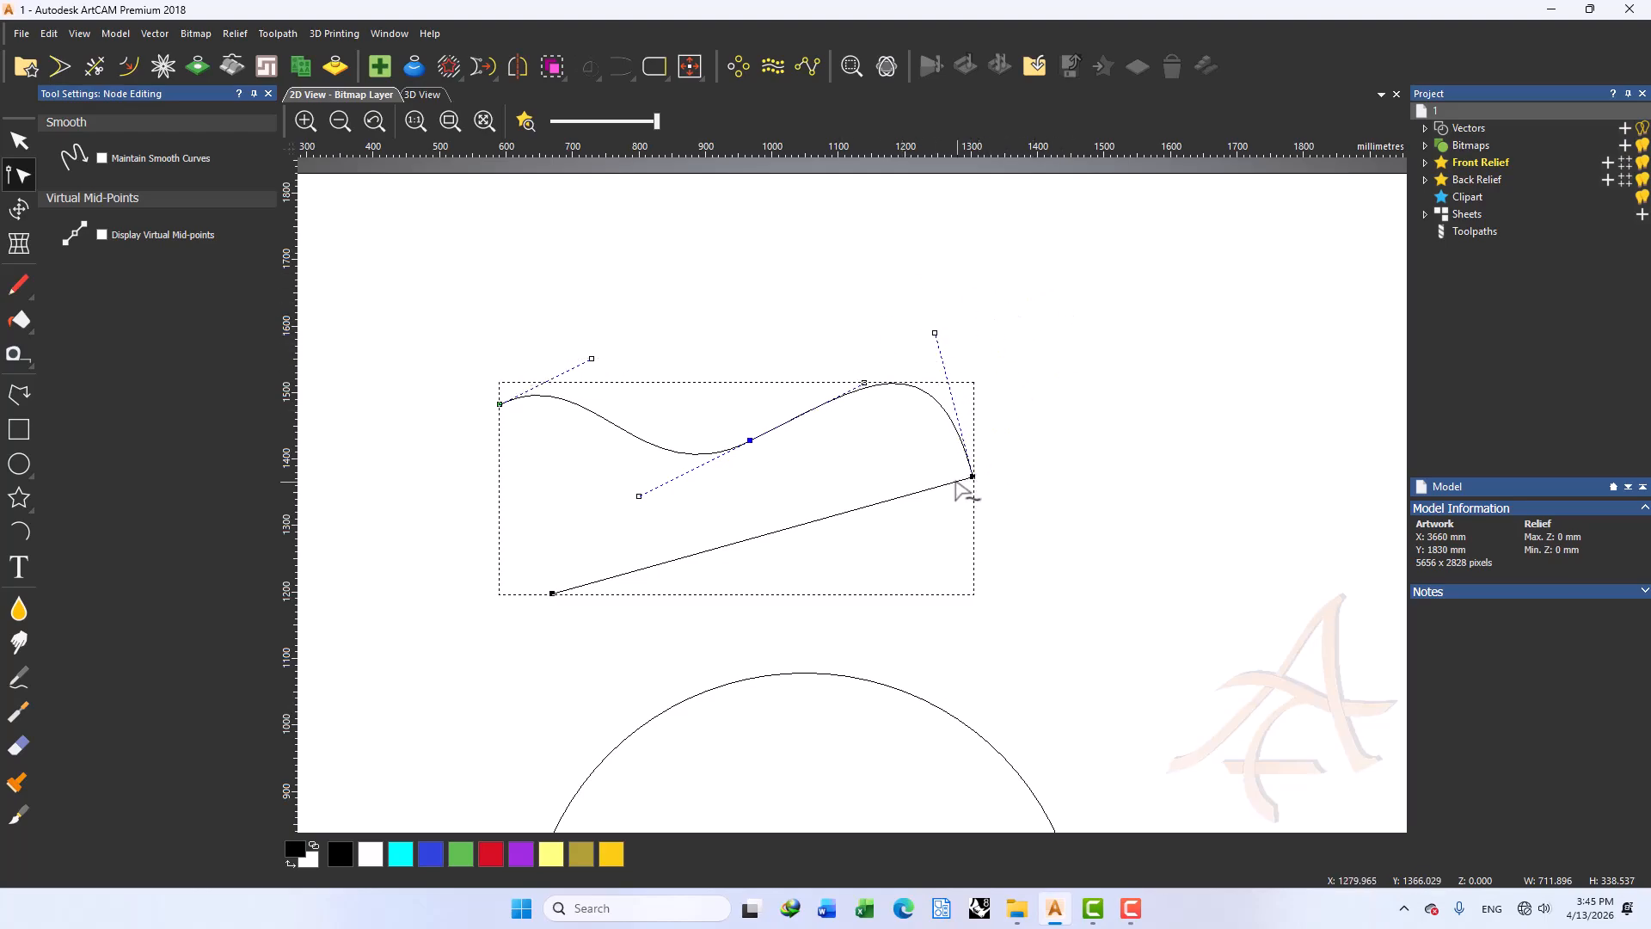
{"action": "left_click_drag", "start_coordinate": [934, 334], "coordinate": [1007, 343]}
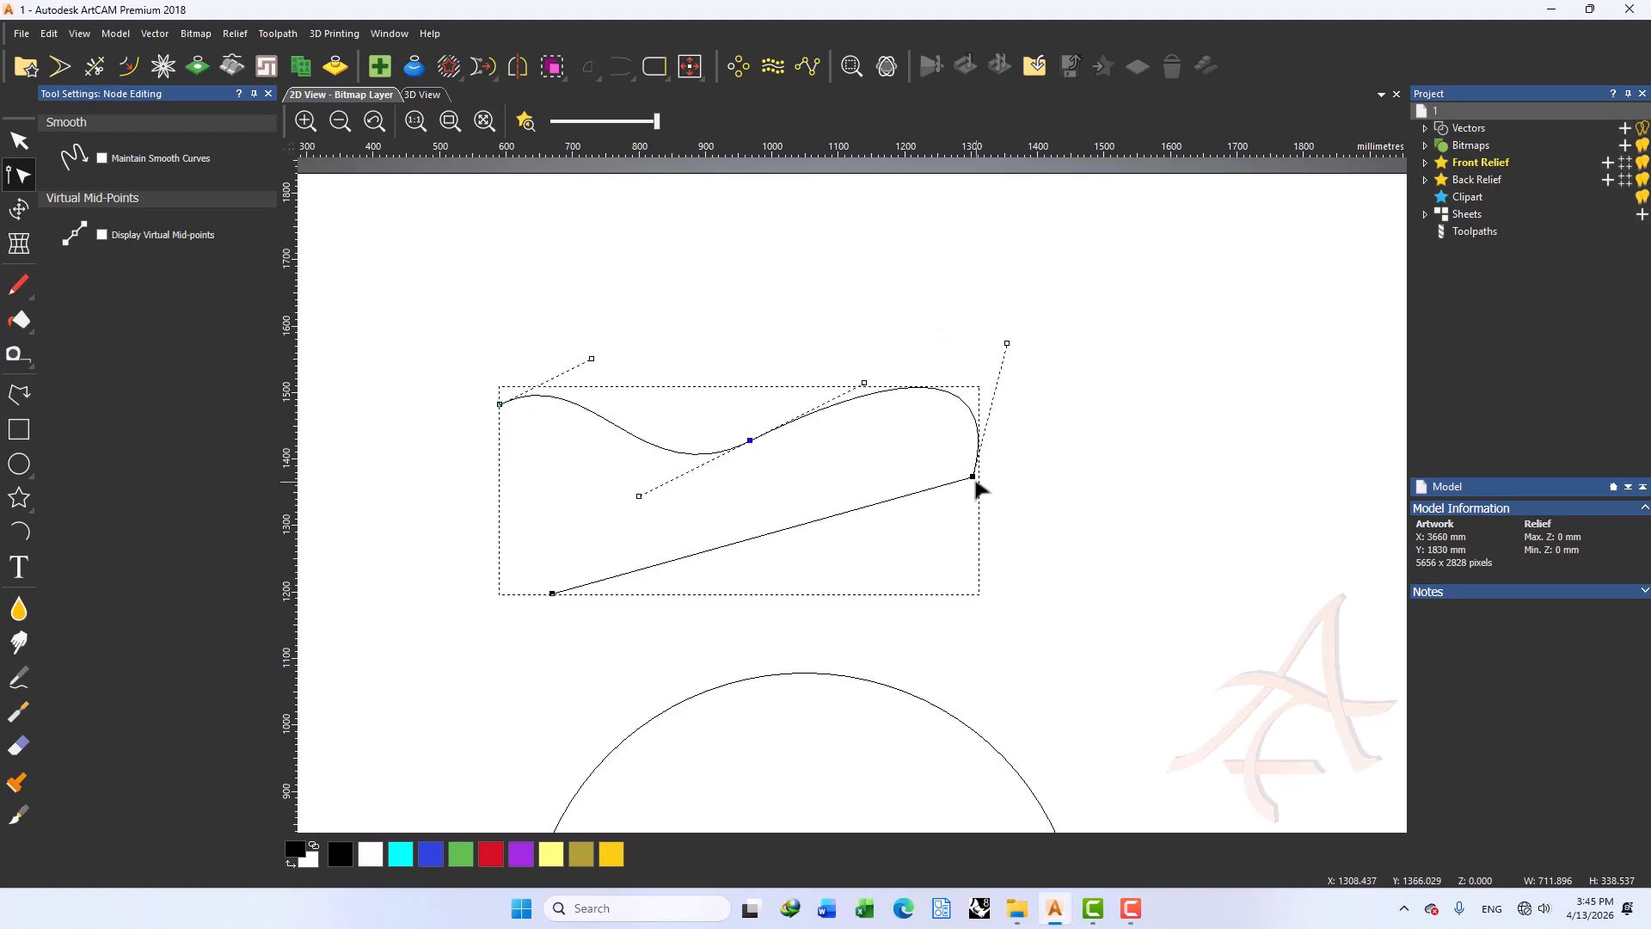
{"action": "left_click_drag", "start_coordinate": [973, 475], "coordinate": [974, 529]}
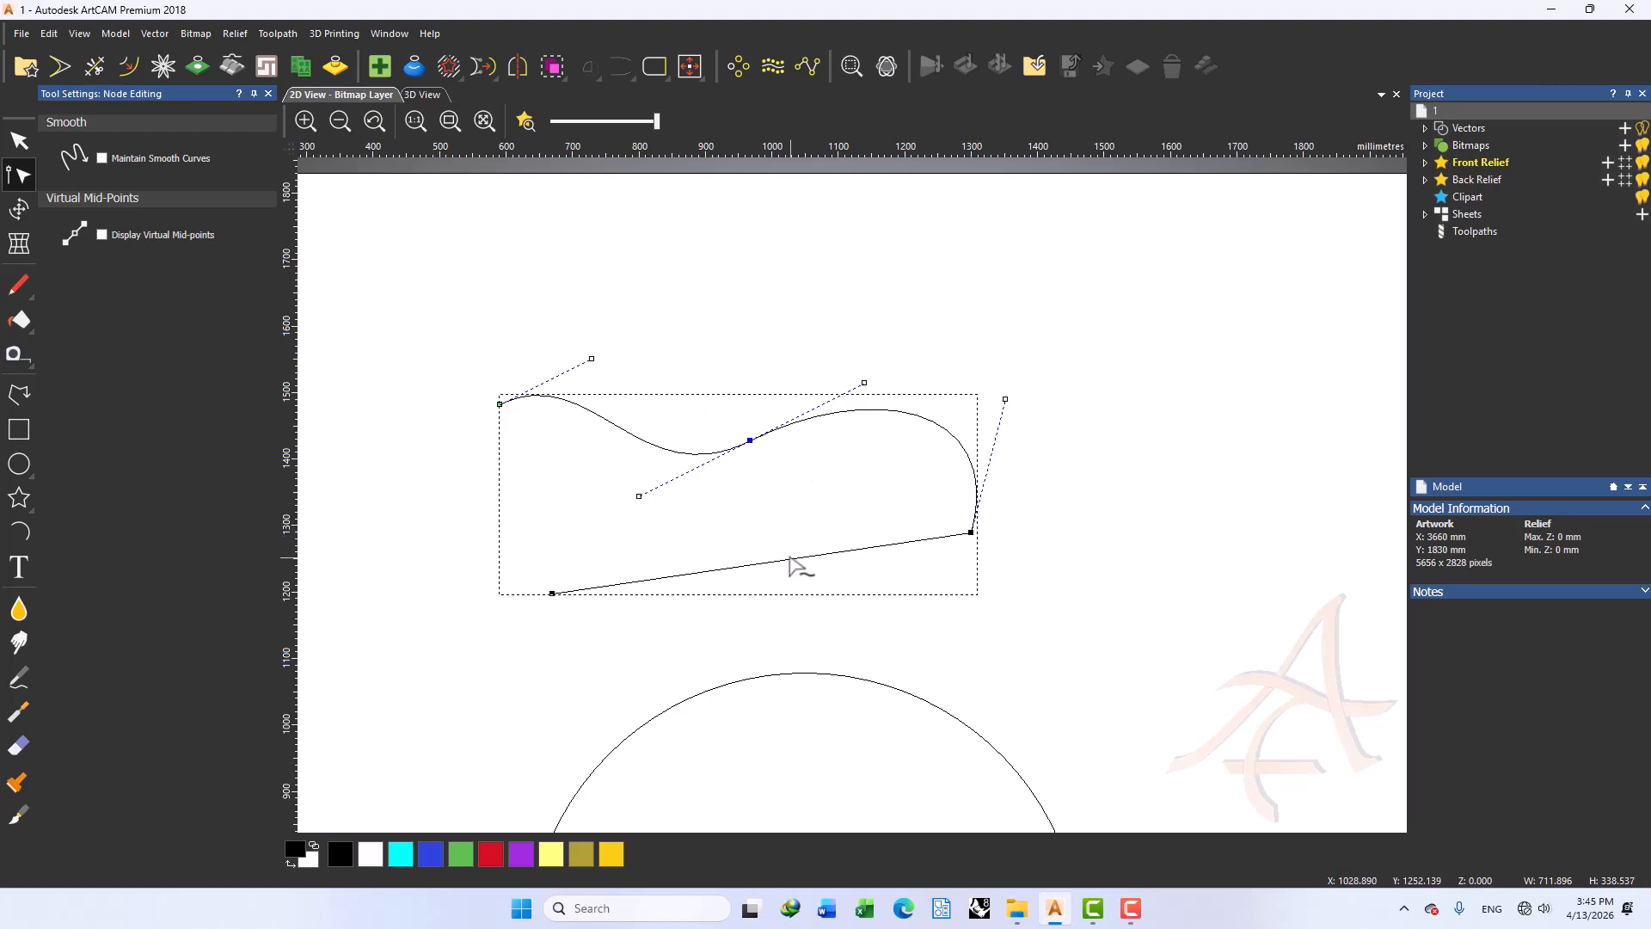
Remove the straight lower span and convert the two remaining Bezier spans to arcs
{"action": "key", "text": "r"}
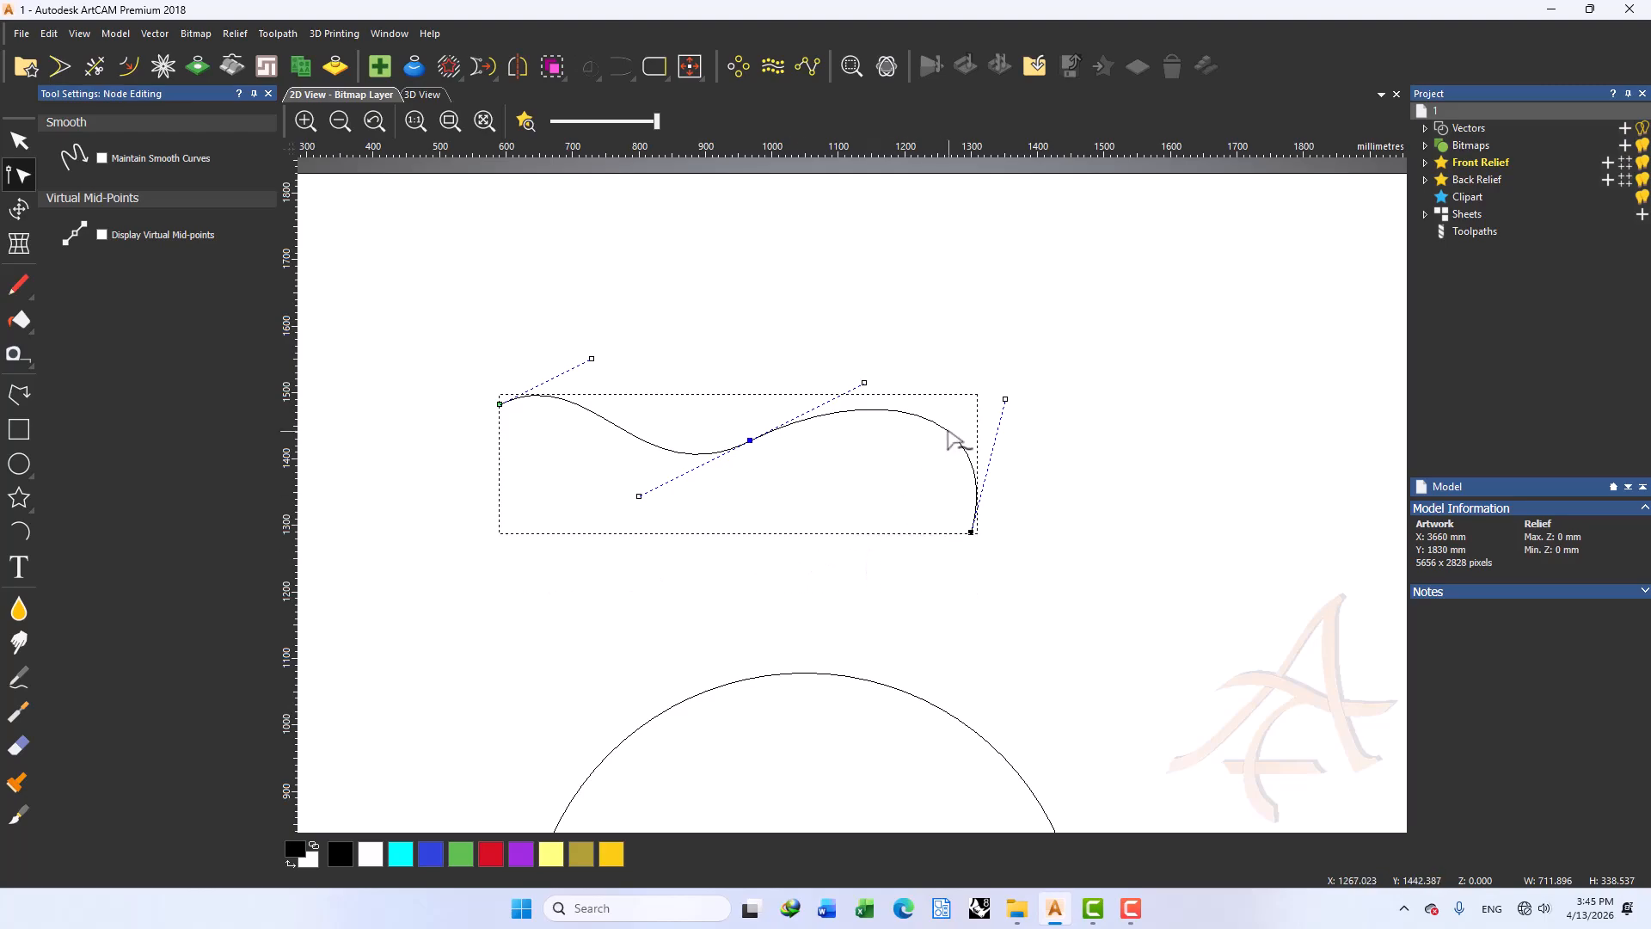
{"action": "key", "text": "c"}
{"action": "key", "text": "l"}
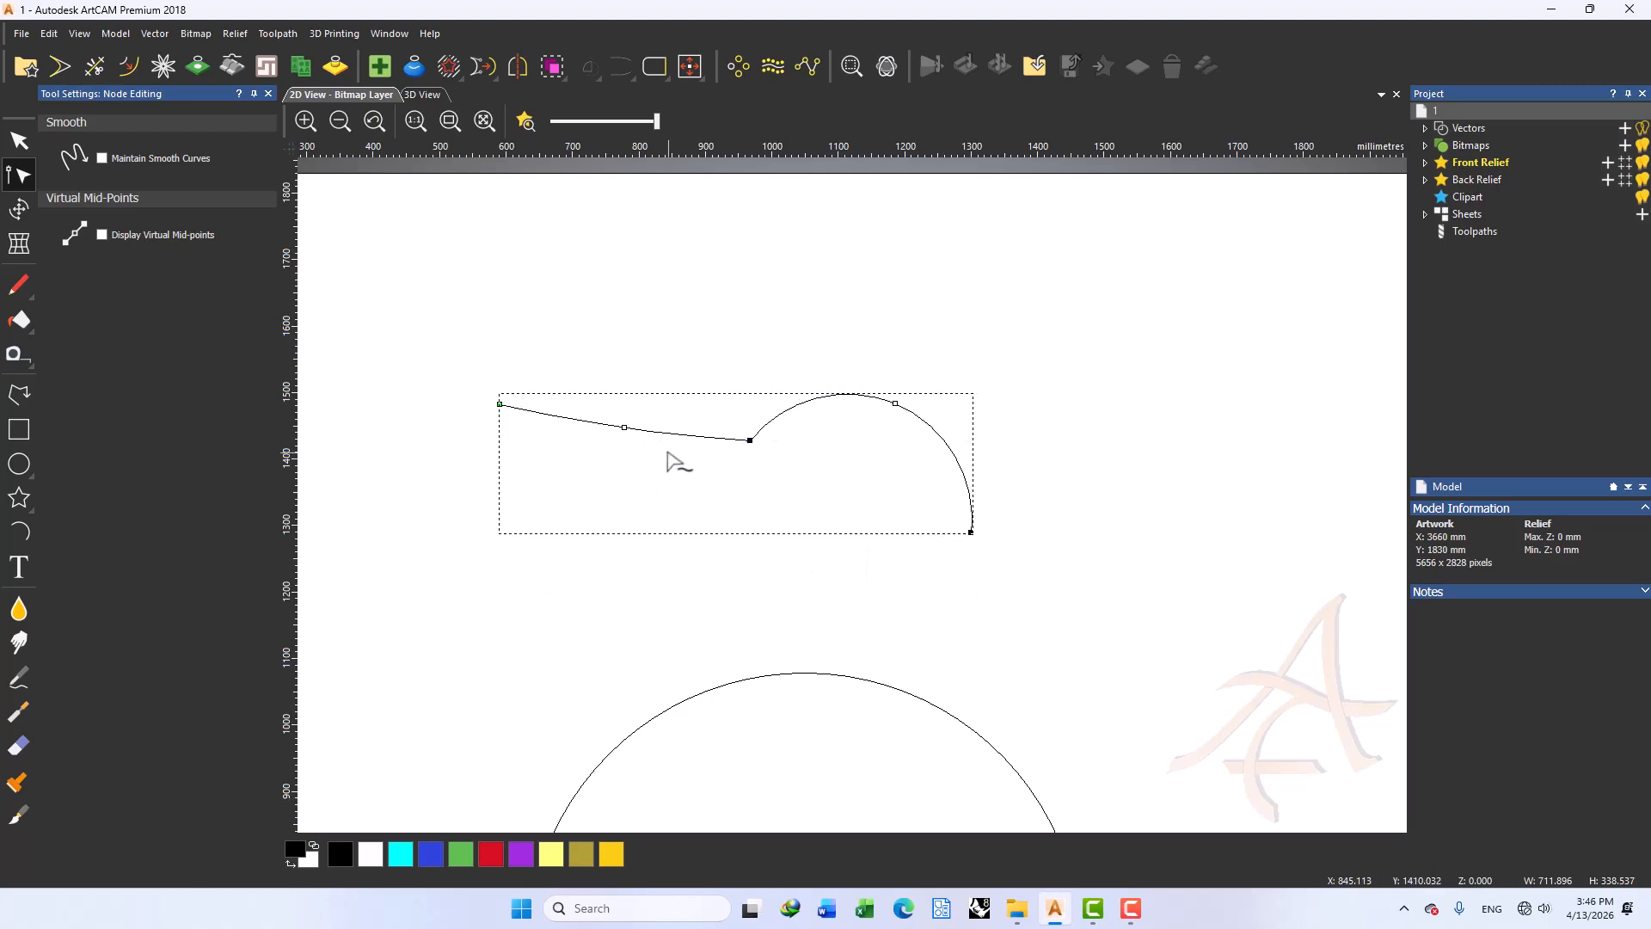
Bow the left arc downward and shift the node between the two arcs slightly right
{"action": "left_click_drag", "start_coordinate": [625, 428], "coordinate": [581, 507]}
{"action": "scroll", "coordinate": [812, 414], "scroll_direction": "down", "scroll_amount": 2}
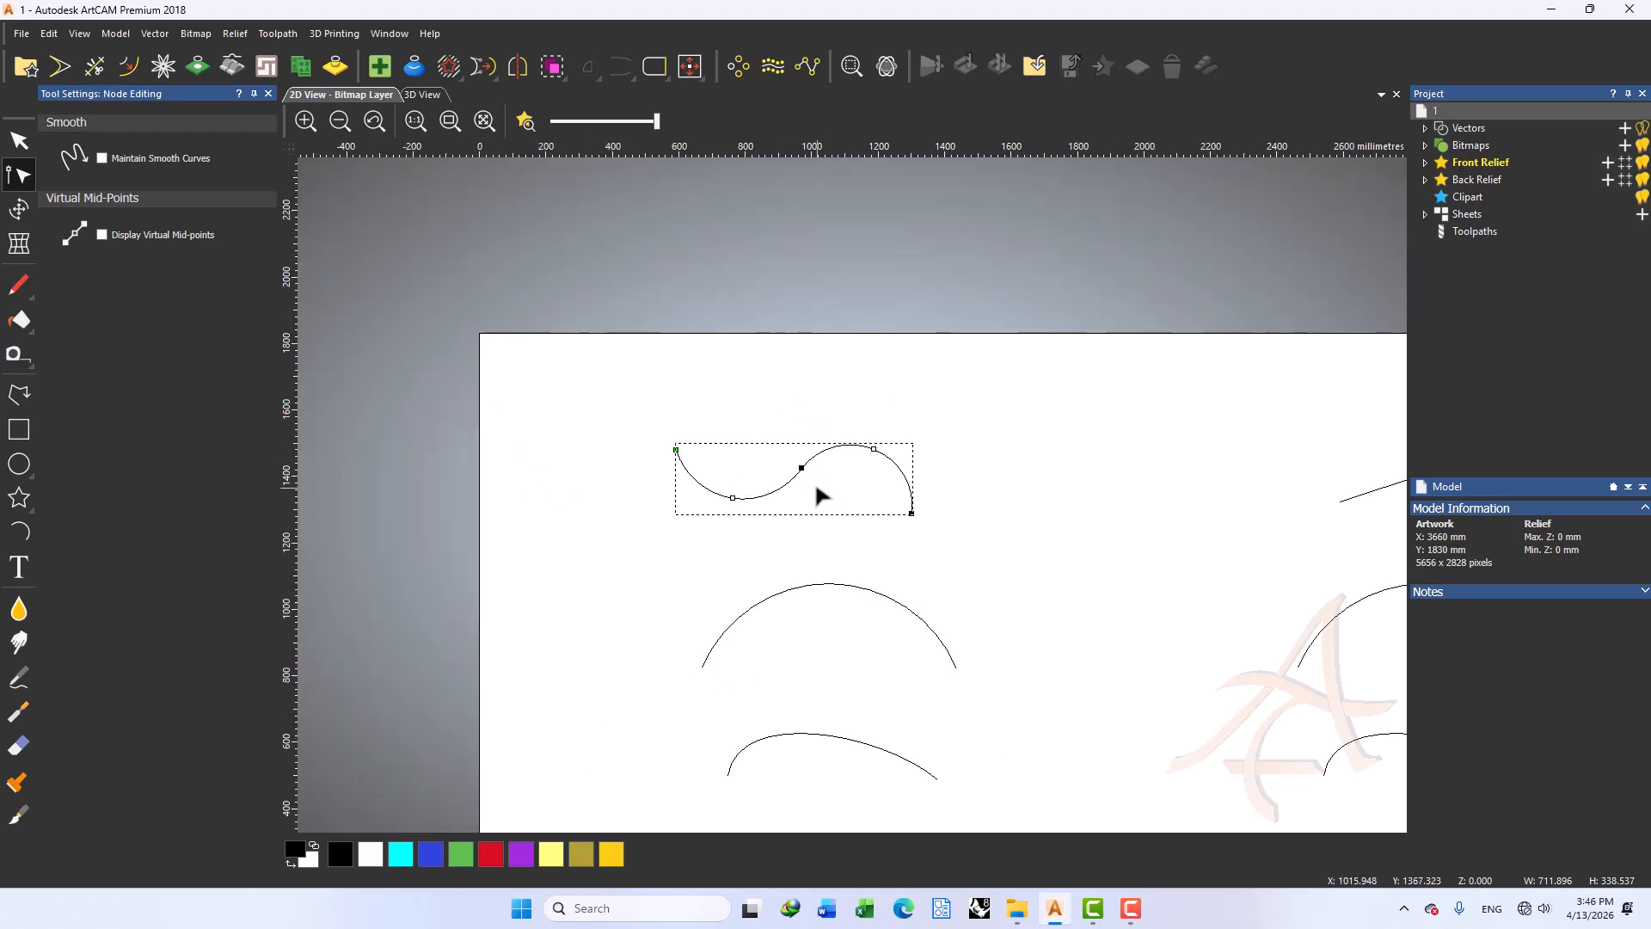
{"action": "mouse_move", "coordinate": [802, 469]}
{"action": "left_mouse_down"}
{"action": "mouse_move", "coordinate": [815, 436]}
{"action": "mouse_move", "coordinate": [790, 434]}
{"action": "mouse_move", "coordinate": [809, 467]}
{"action": "left_mouse_up"}
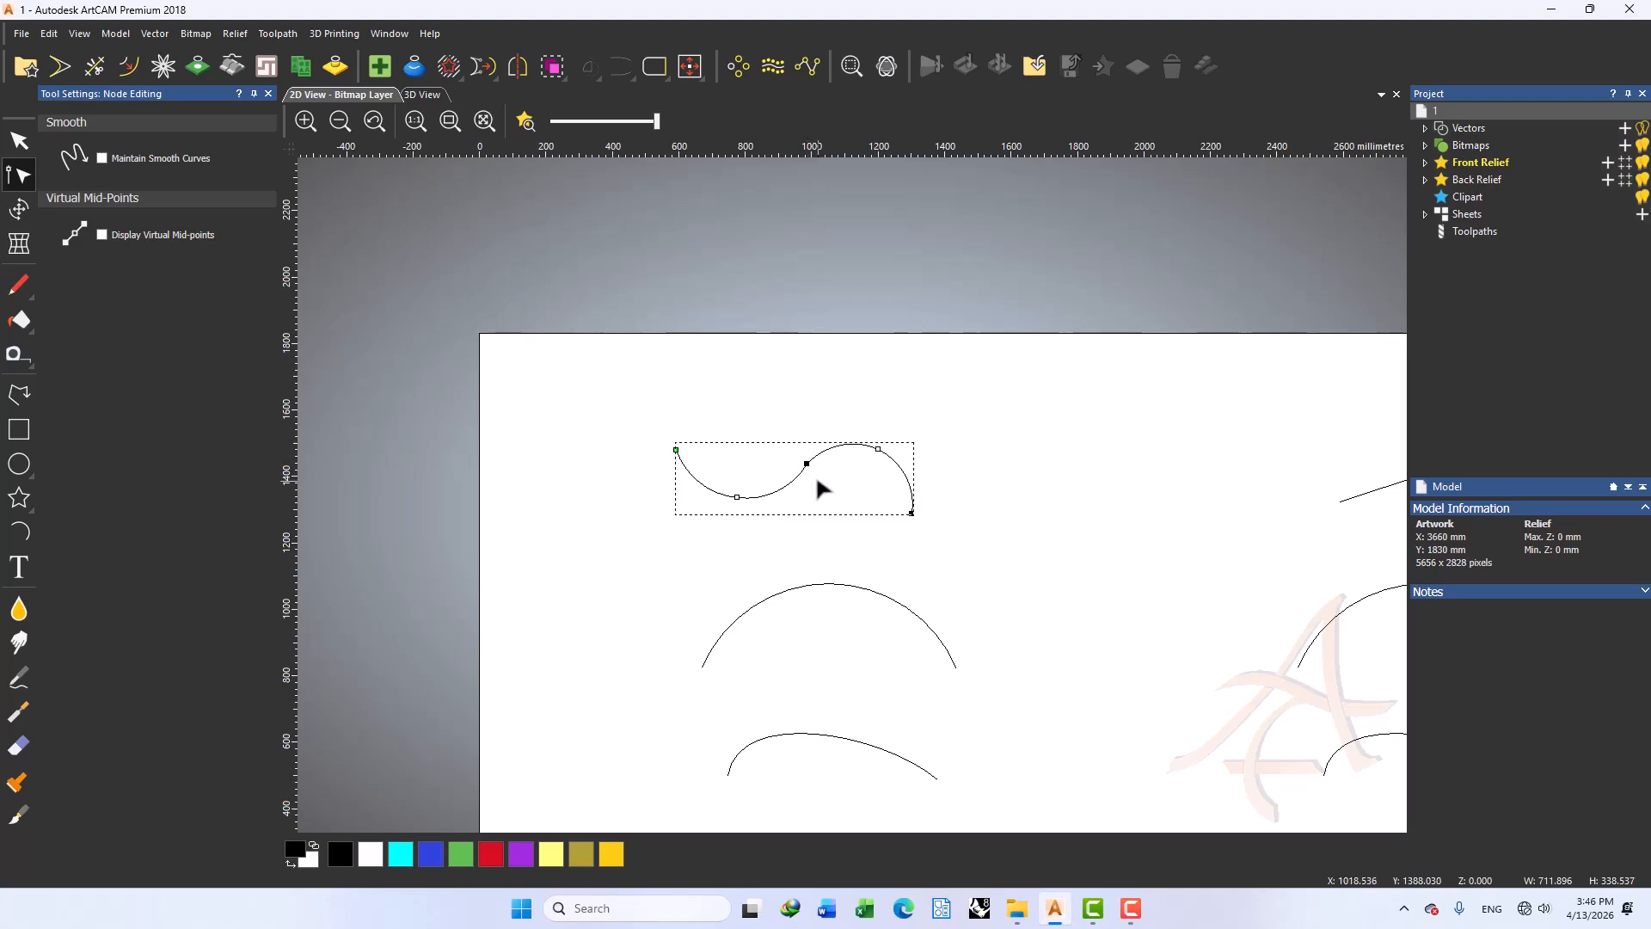
Insert a node near the curve's right end, extend the end node down and to the left, and bow the new span outward
{"action": "scroll", "coordinate": [822, 483], "scroll_direction": "down", "scroll_amount": 2}
{"action": "scroll", "coordinate": [851, 499], "scroll_direction": "up", "scroll_amount": 1}
{"action": "scroll", "coordinate": [851, 498], "scroll_direction": "up", "scroll_amount": 1}
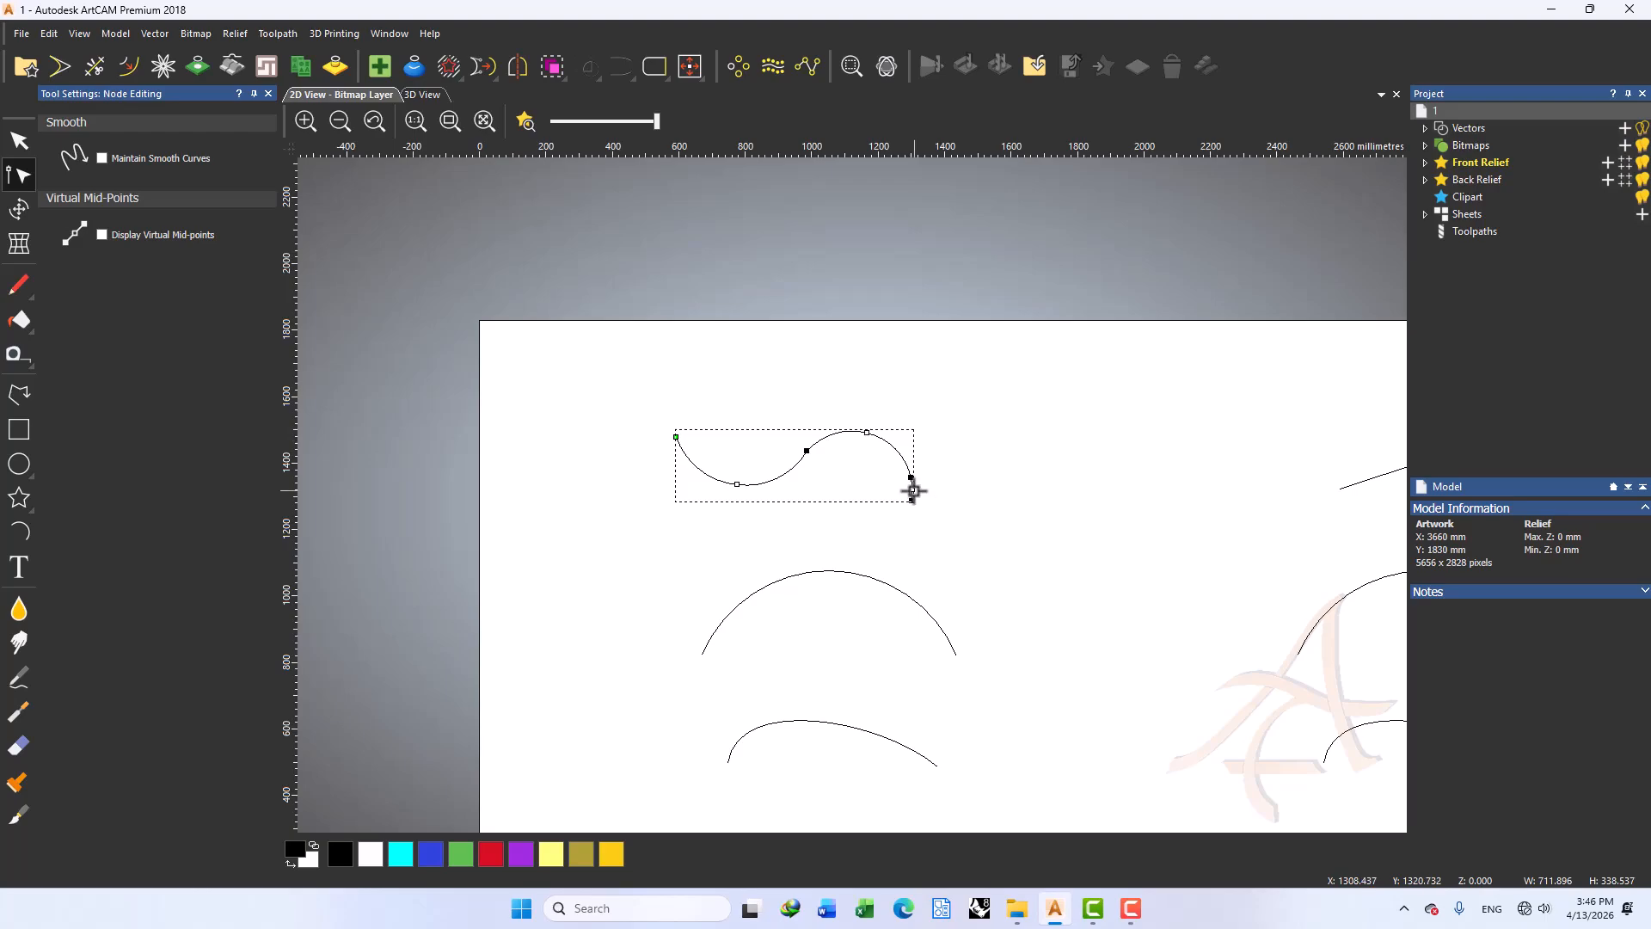
{"action": "left_click_drag", "start_coordinate": [912, 500], "coordinate": [785, 618]}
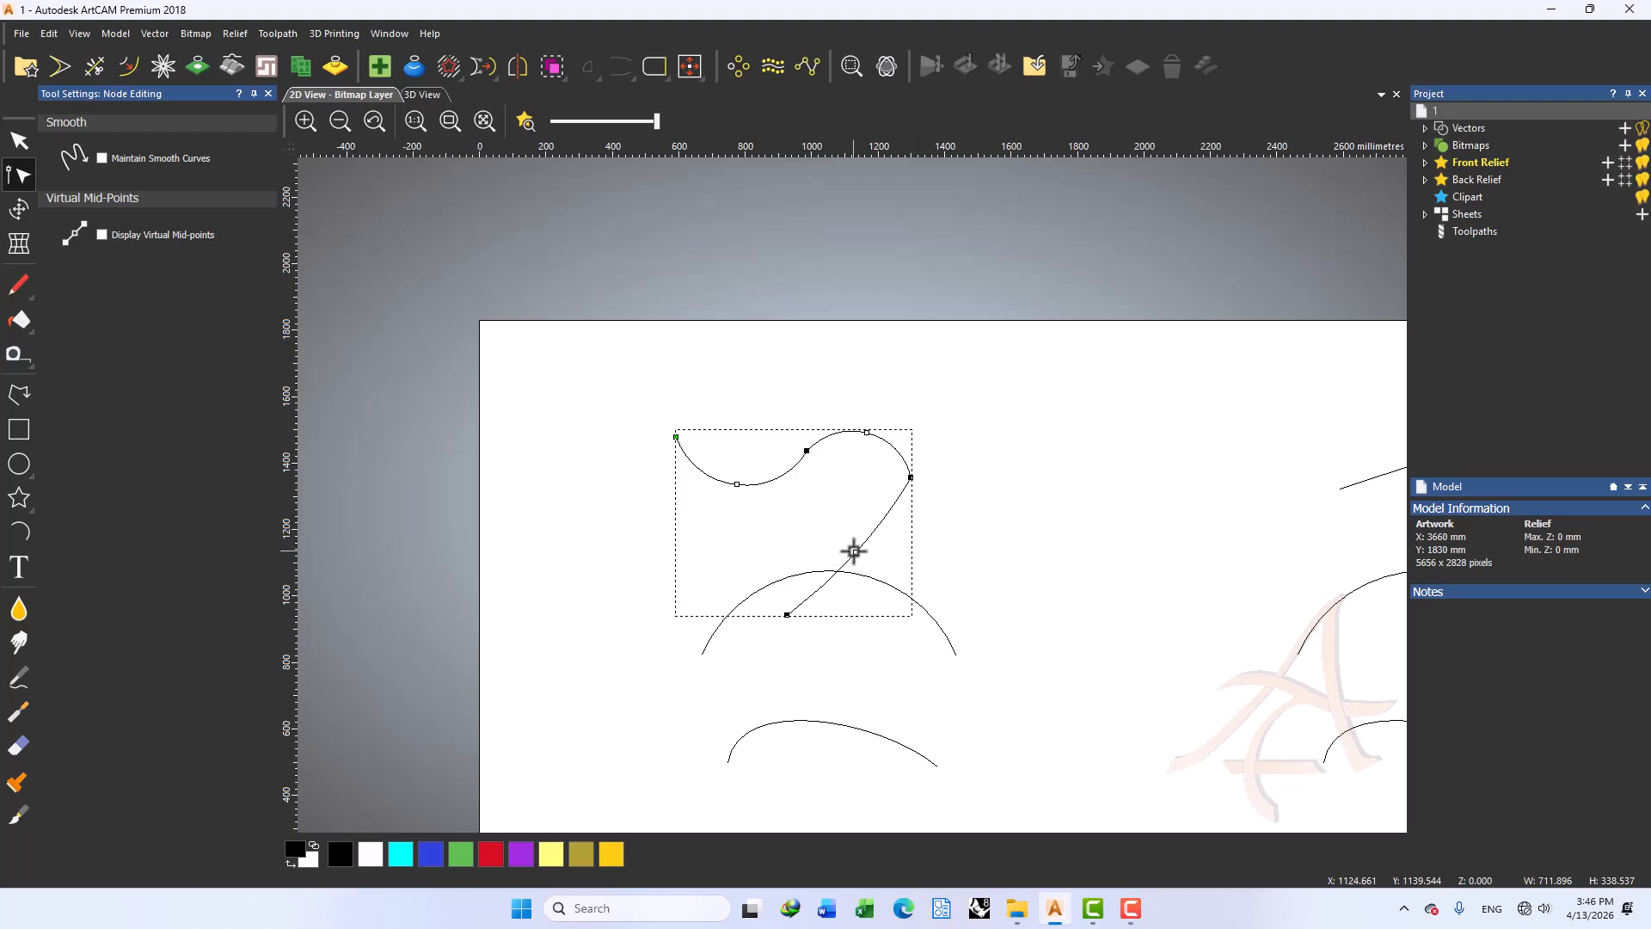
{"action": "left_click_drag", "start_coordinate": [854, 555], "coordinate": [871, 566]}
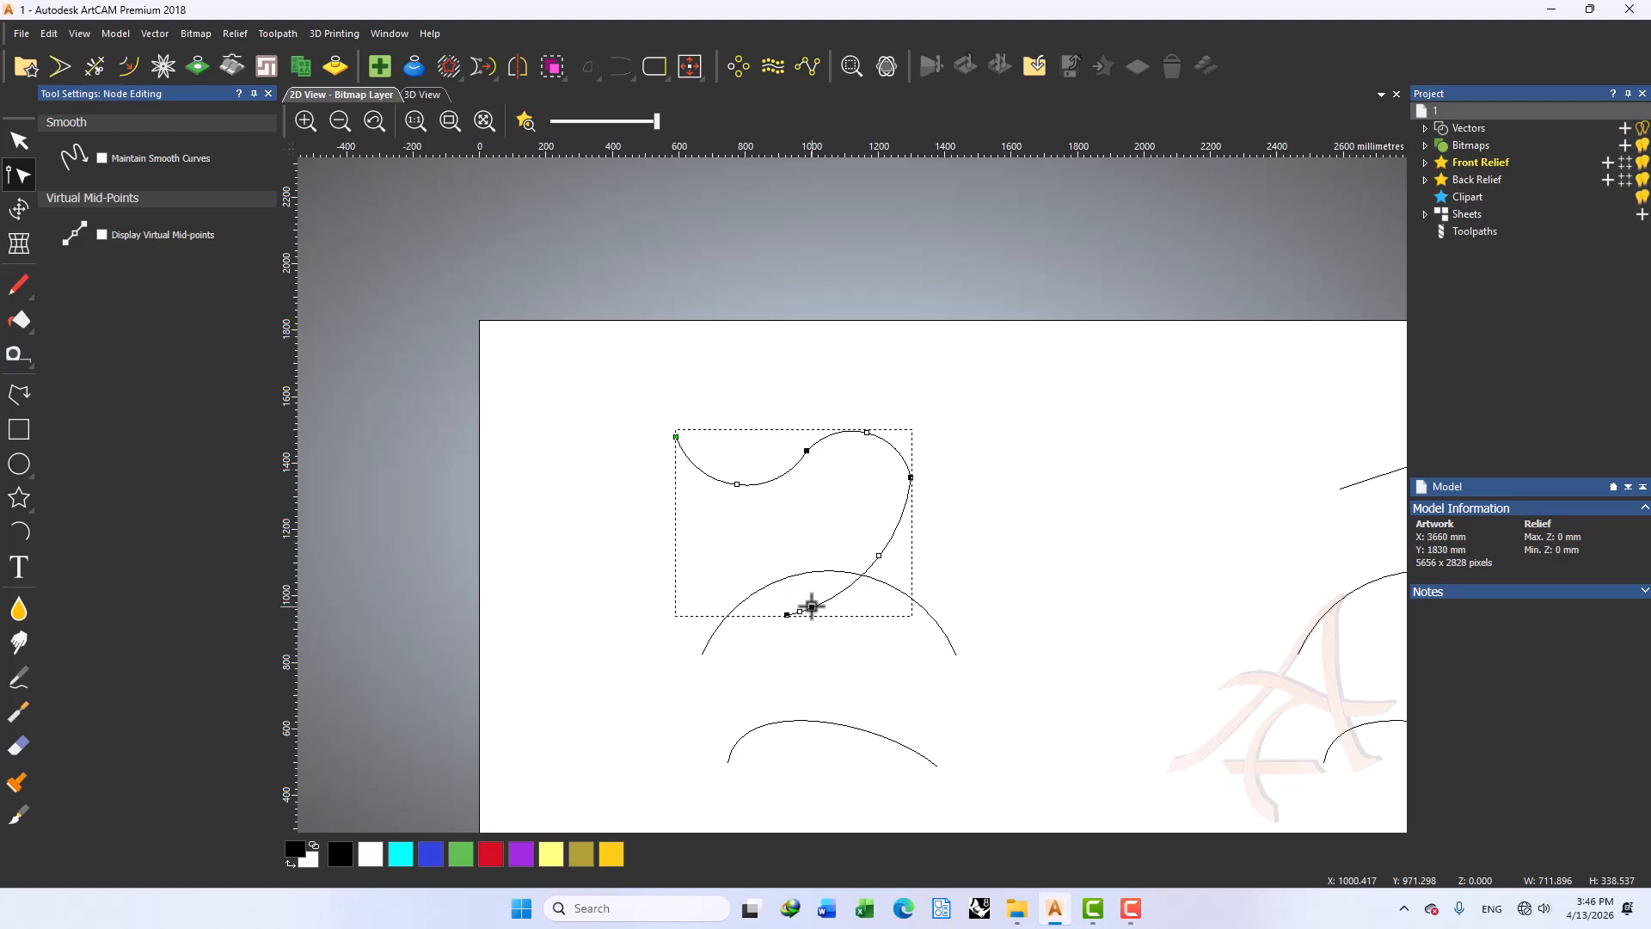
Extend the curve with further inserted nodes past the page's left edge and upward, bowing the added spans into arcs
{"action": "left_click_drag", "start_coordinate": [788, 615], "coordinate": [467, 690]}
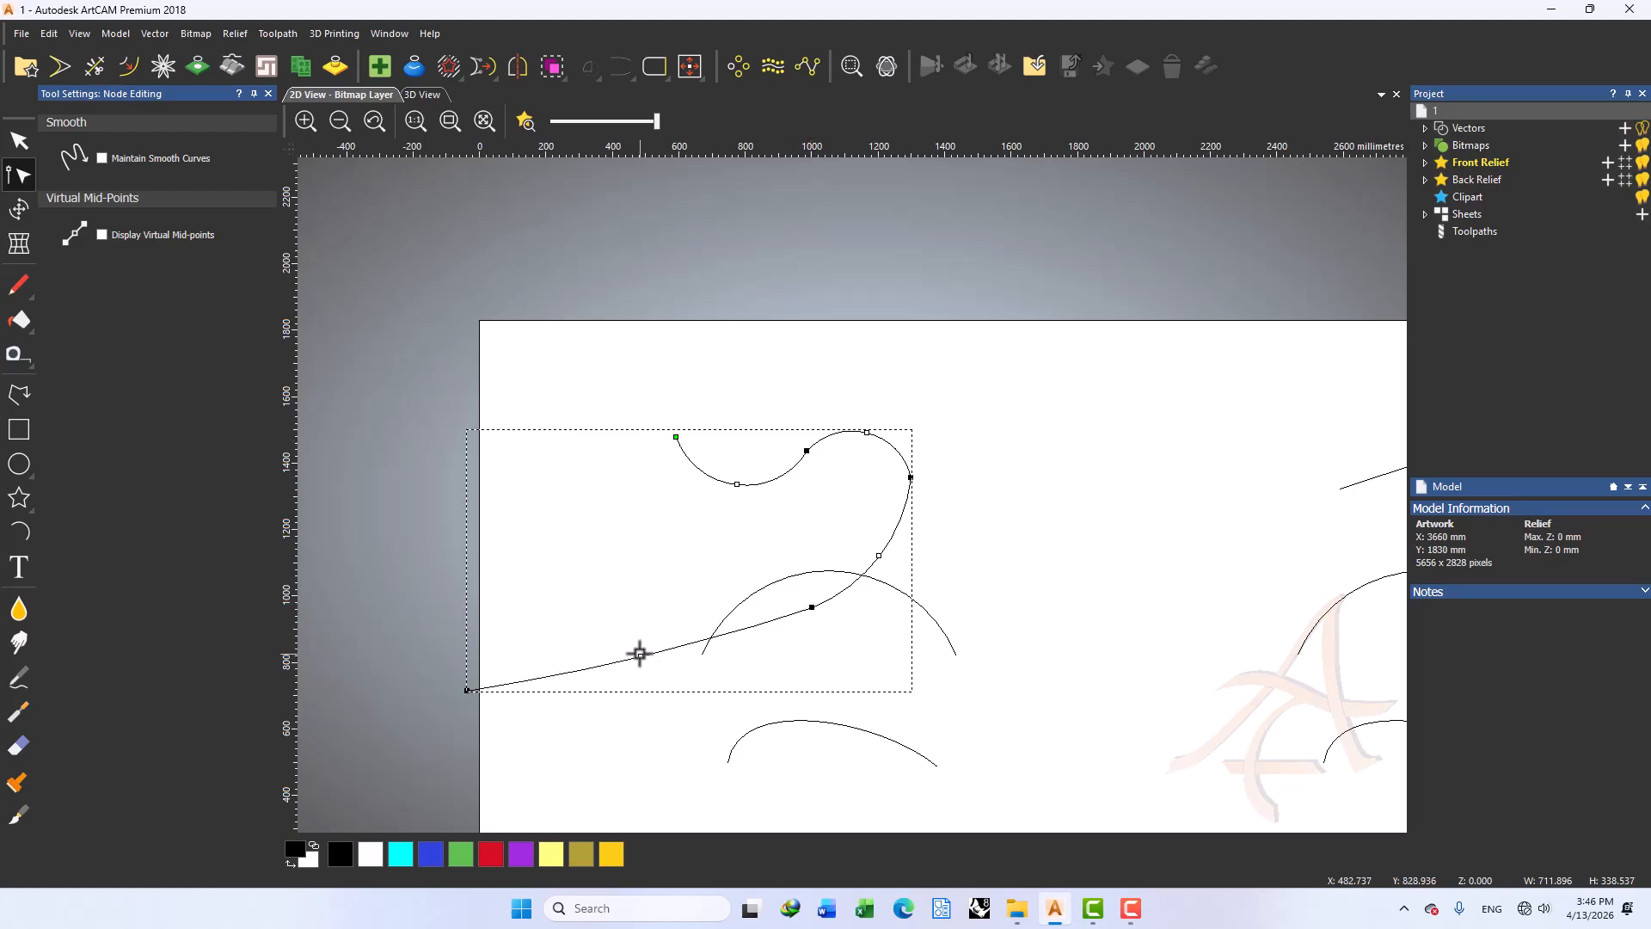
{"action": "left_click_drag", "start_coordinate": [640, 657], "coordinate": [653, 707]}
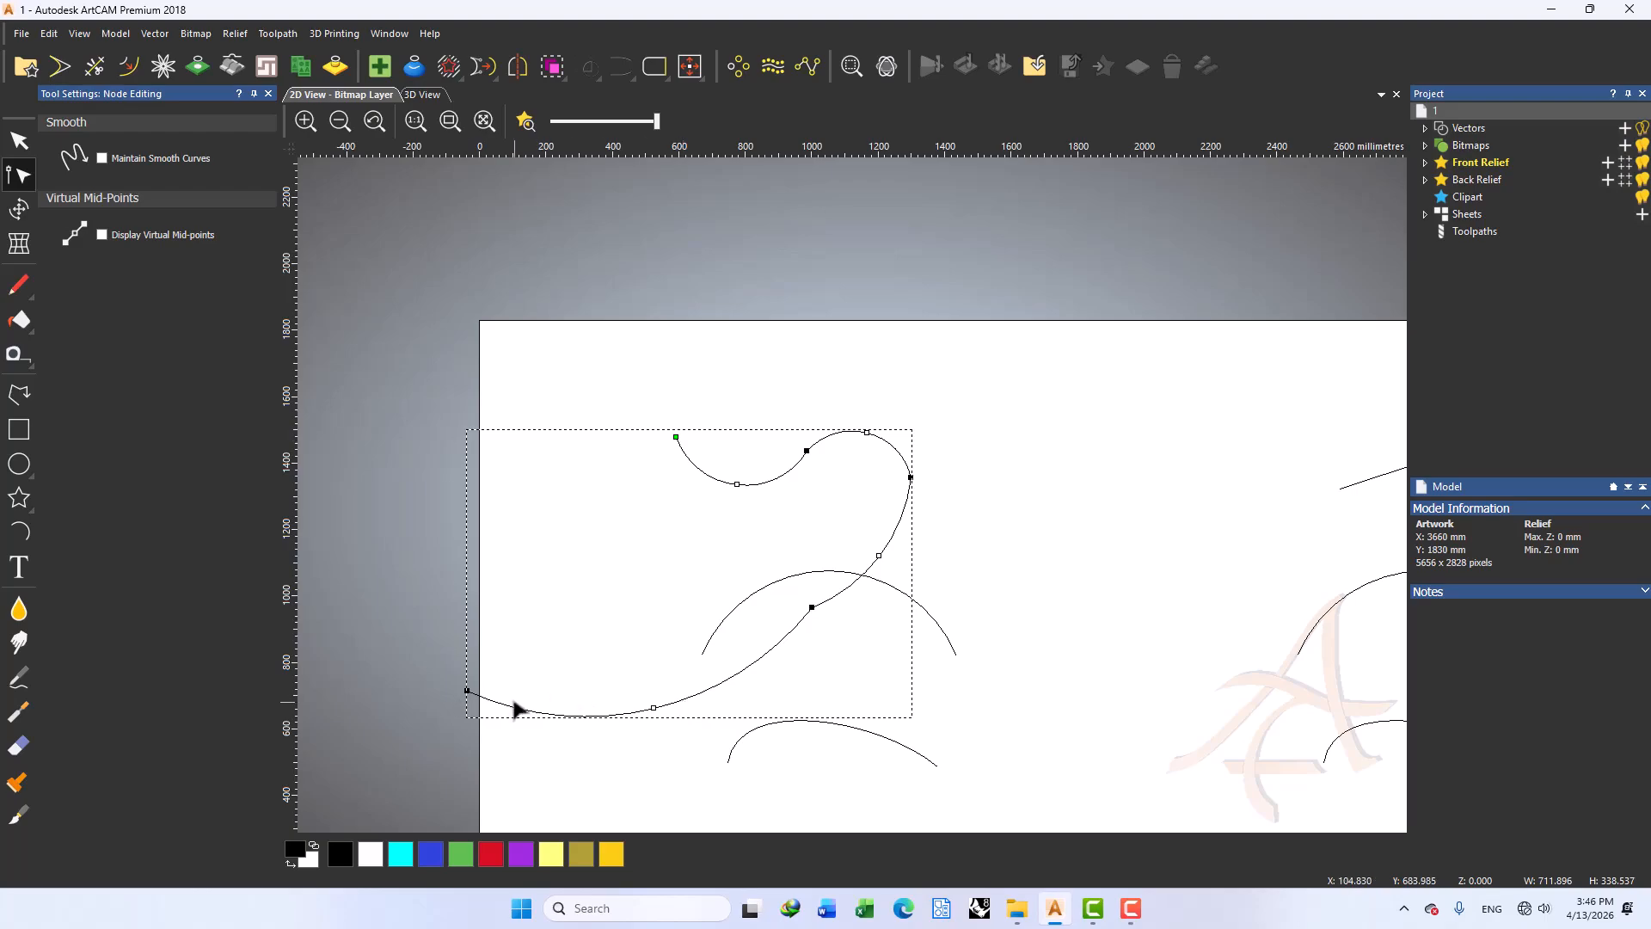
{"action": "left_click_drag", "start_coordinate": [467, 691], "coordinate": [431, 465]}
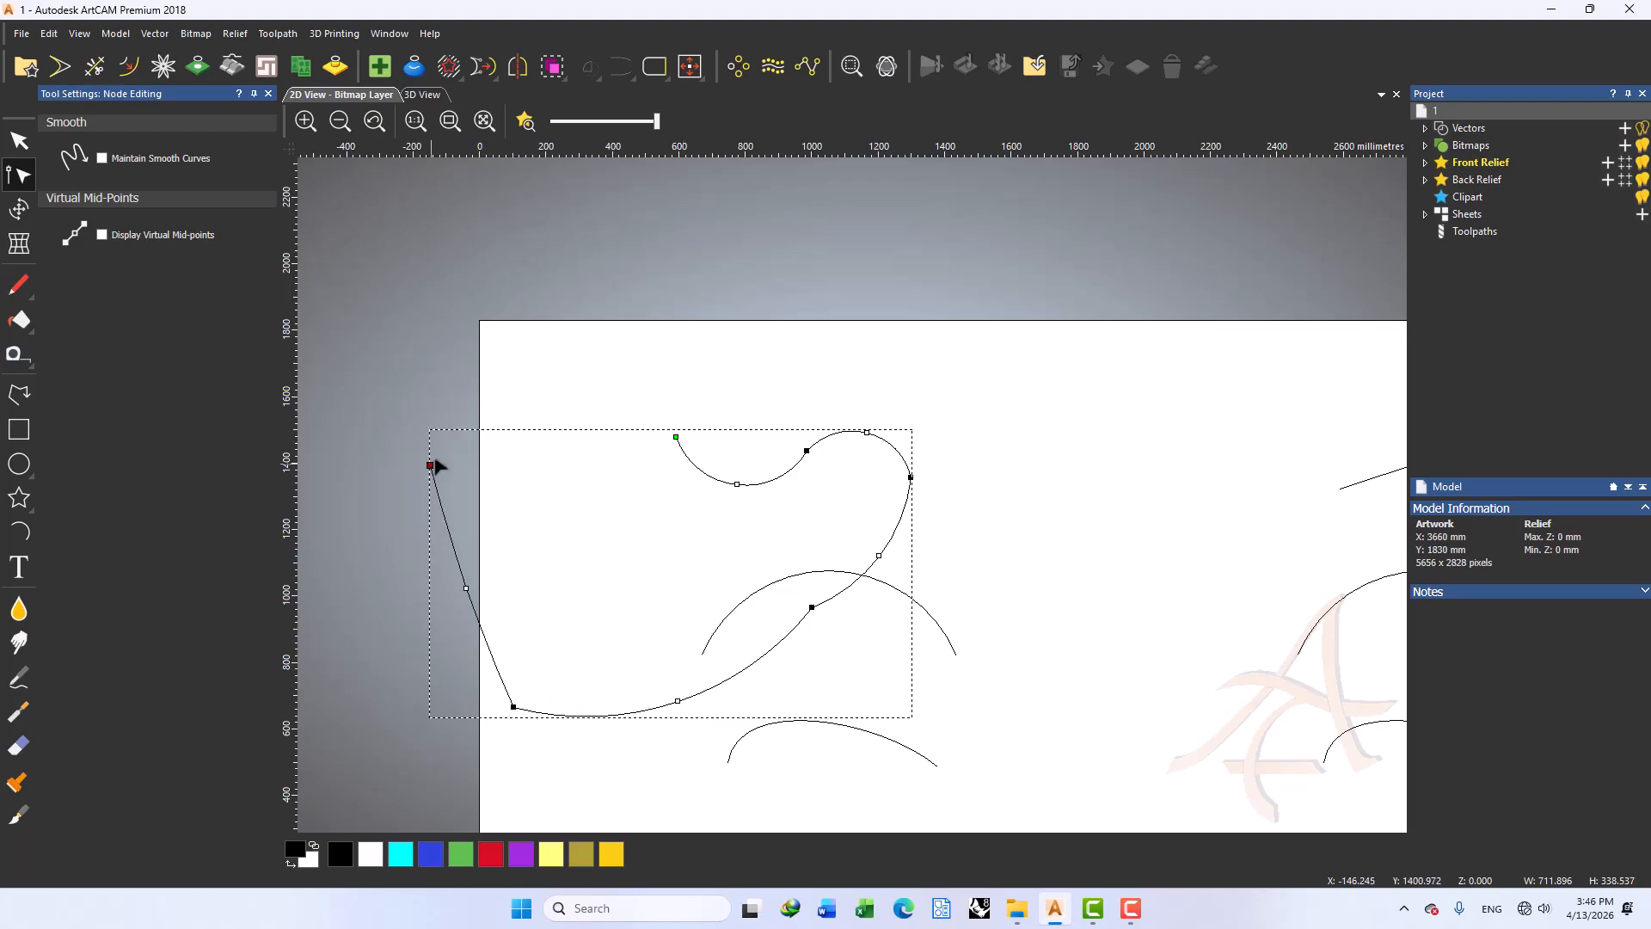
{"action": "left_click_drag", "start_coordinate": [468, 580], "coordinate": [423, 594]}
Smooth the four inner nodes of the extended curve, from the lower left one to the upper middle one
{"action": "left_click", "coordinate": [514, 707]}
{"action": "left_click", "coordinate": [812, 607], "text": "shift"}
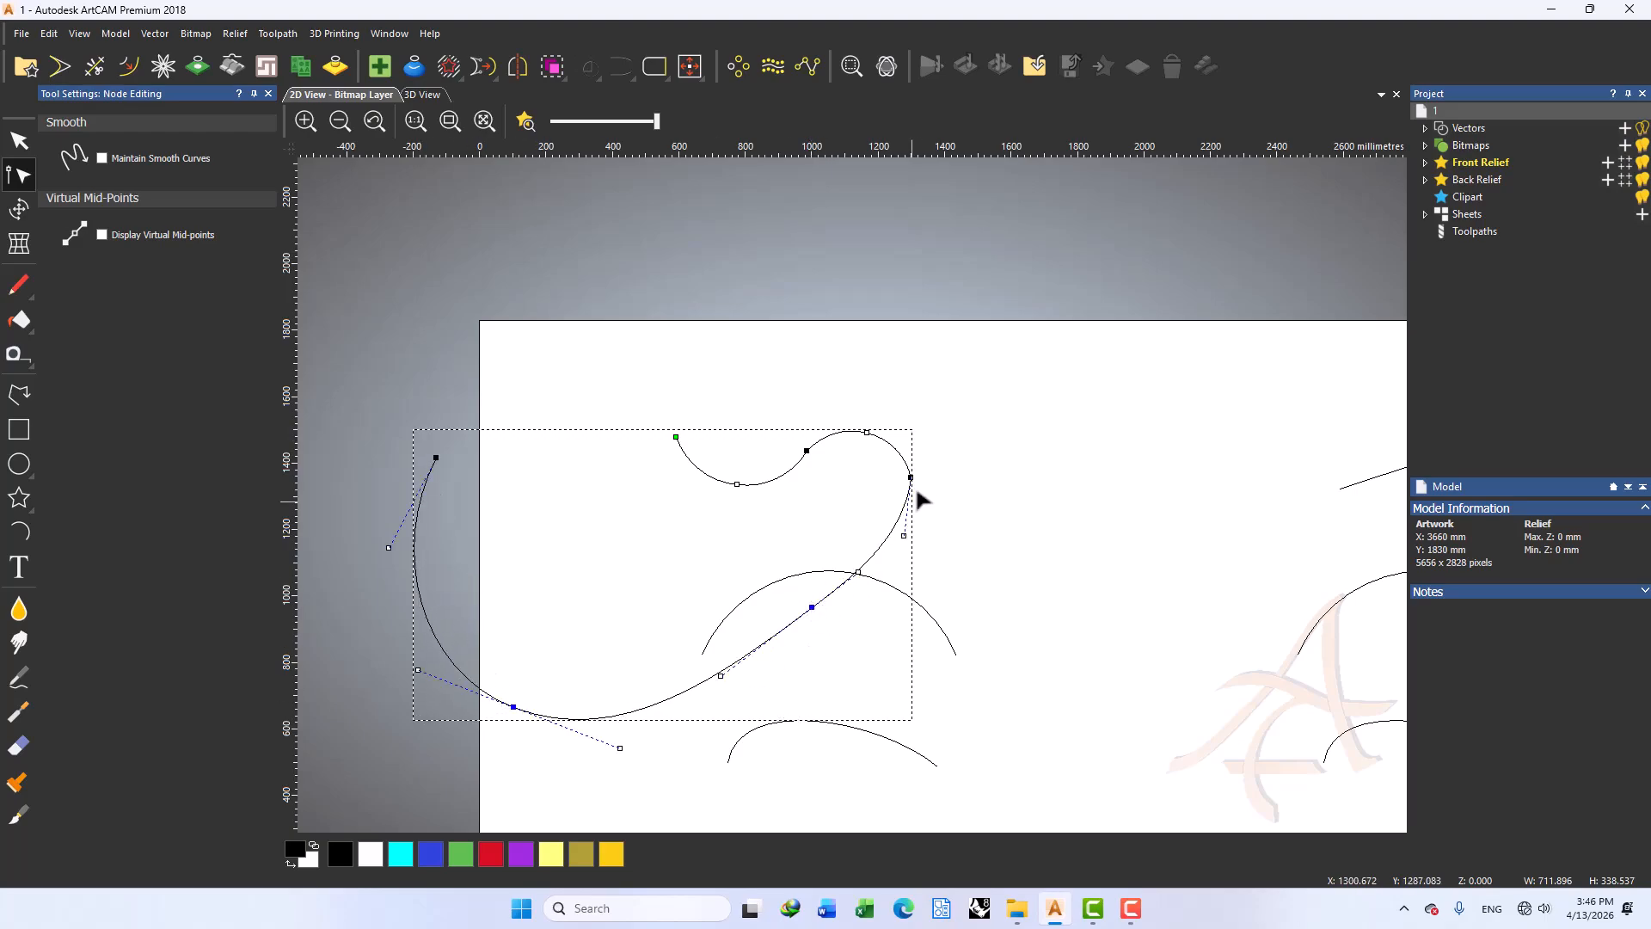
{"action": "left_click", "coordinate": [909, 478], "text": "shift"}
{"action": "left_click", "coordinate": [804, 450], "text": "shift"}
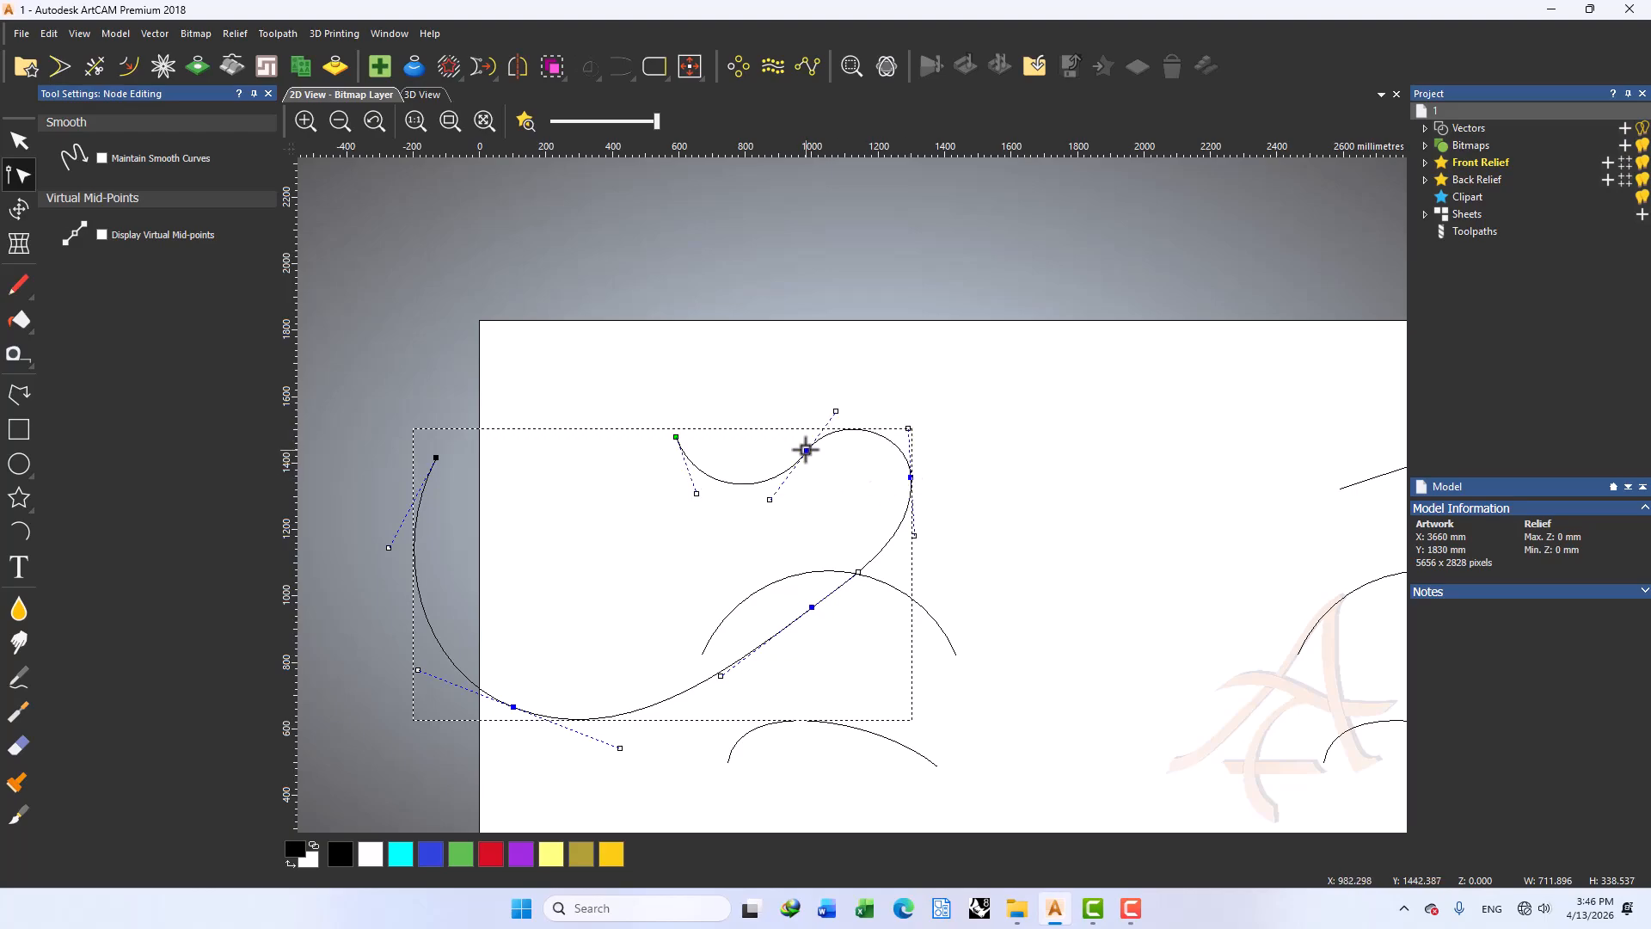
Adjust the Bezier handles around the curve's upper bend and box-select the upper middle node with its neighbouring handles
{"action": "mouse_move", "coordinate": [769, 500]}
{"action": "left_mouse_down"}
{"action": "mouse_move", "coordinate": [751, 482]}
{"action": "mouse_move", "coordinate": [756, 508]}
{"action": "left_mouse_up"}
{"action": "left_click_drag", "start_coordinate": [909, 426], "coordinate": [906, 436]}
{"action": "left_click_drag", "start_coordinate": [955, 356], "coordinate": [716, 475]}
{"action": "scroll", "coordinate": [914, 541], "scroll_direction": "down", "scroll_amount": 4}
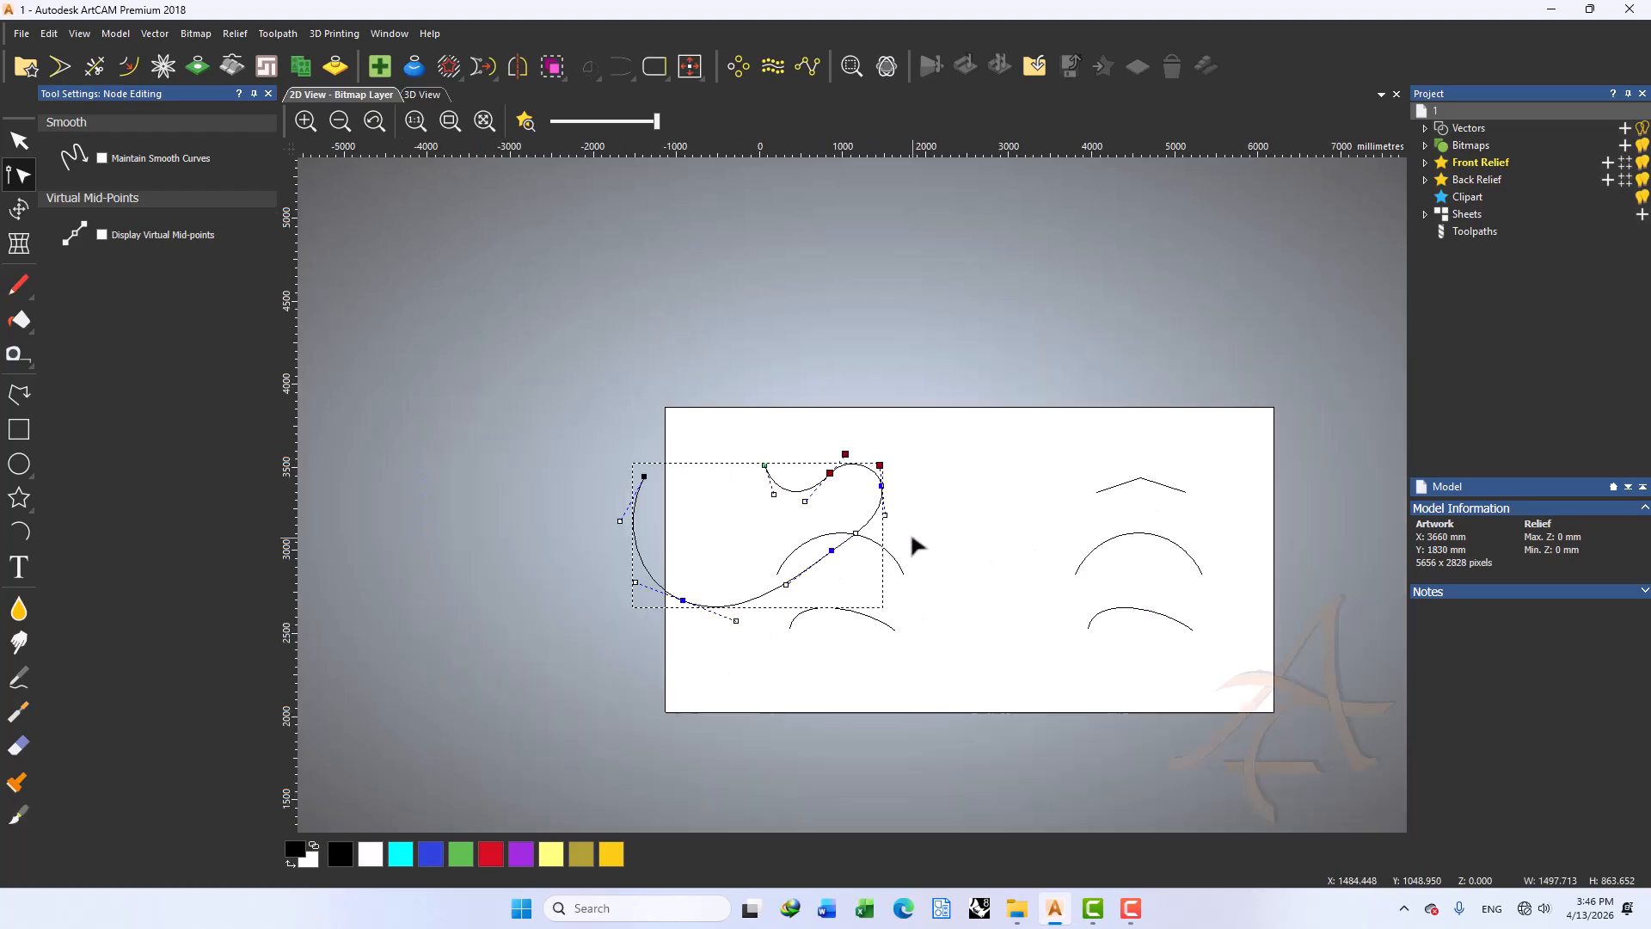
{"action": "scroll", "coordinate": [987, 426], "scroll_direction": "up", "scroll_amount": 4}
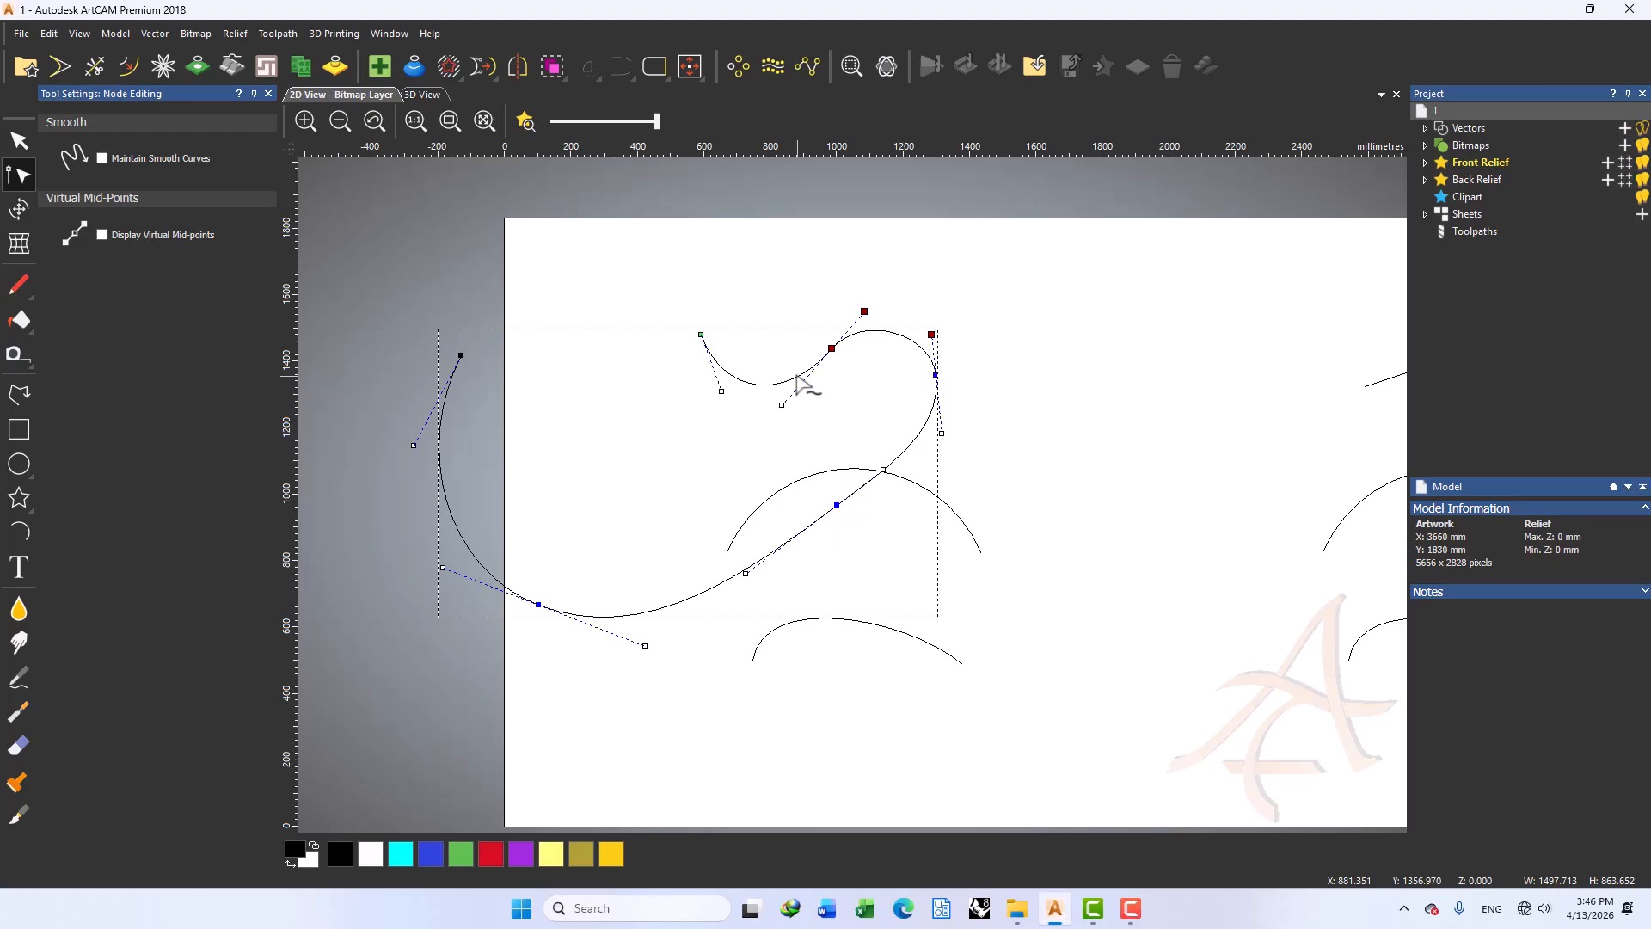
Convert the curve's first span to a line, remove the adjoining span, and delete the remaining detached curve
{"action": "key", "text": "l"}
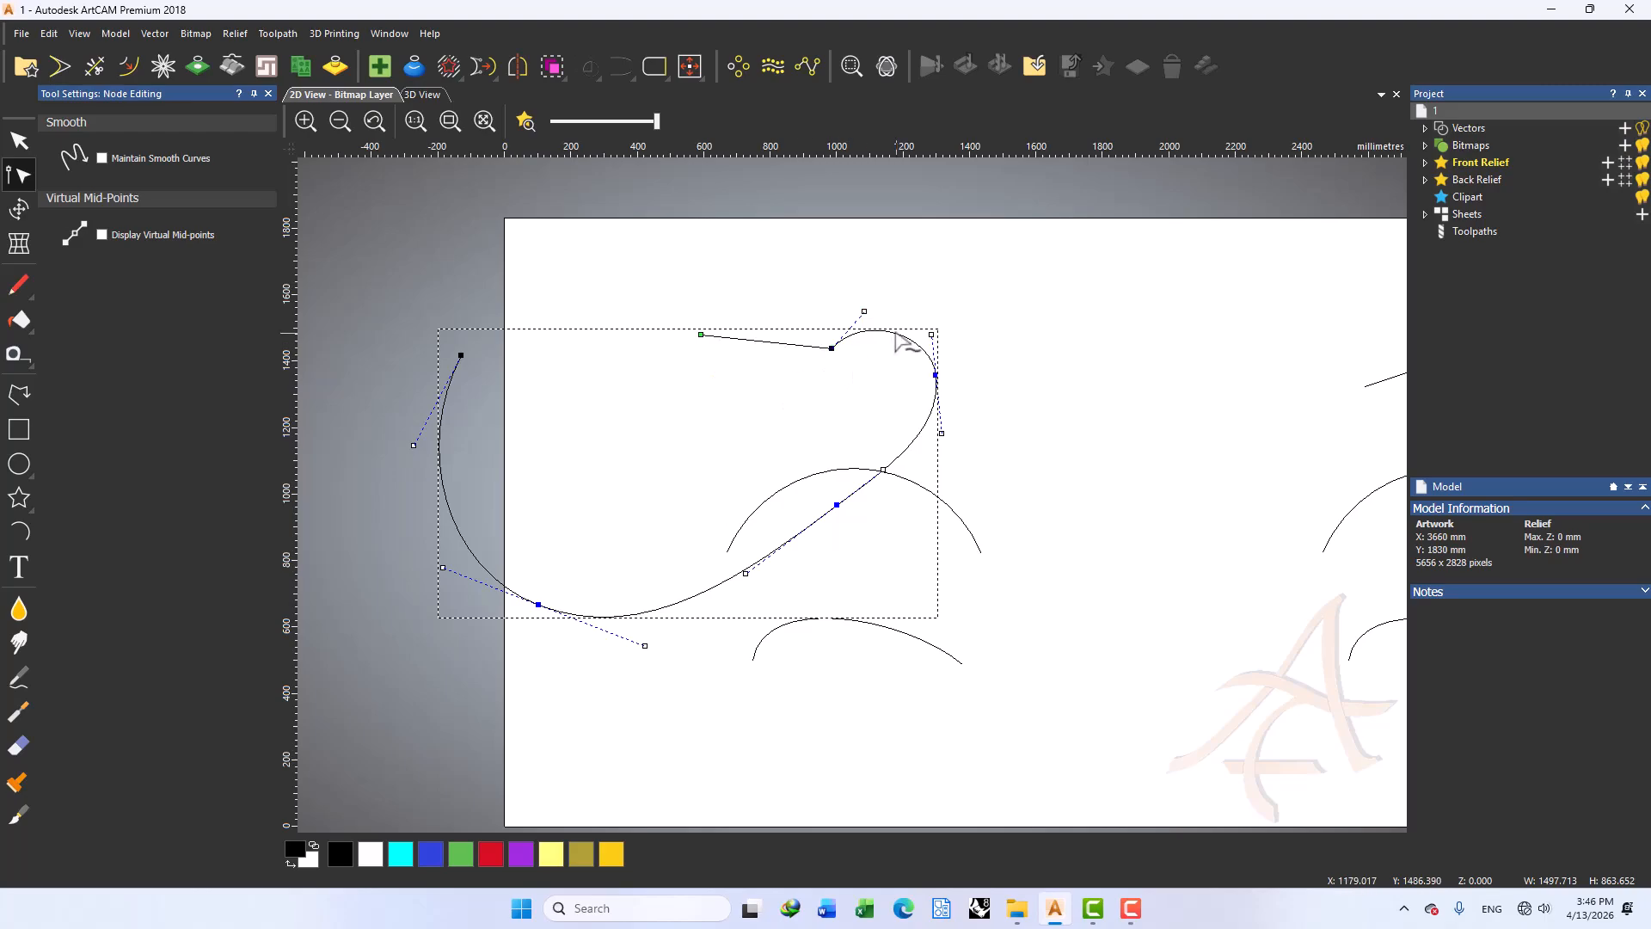
{"action": "key", "text": "r"}
{"action": "key", "text": "Delete"}
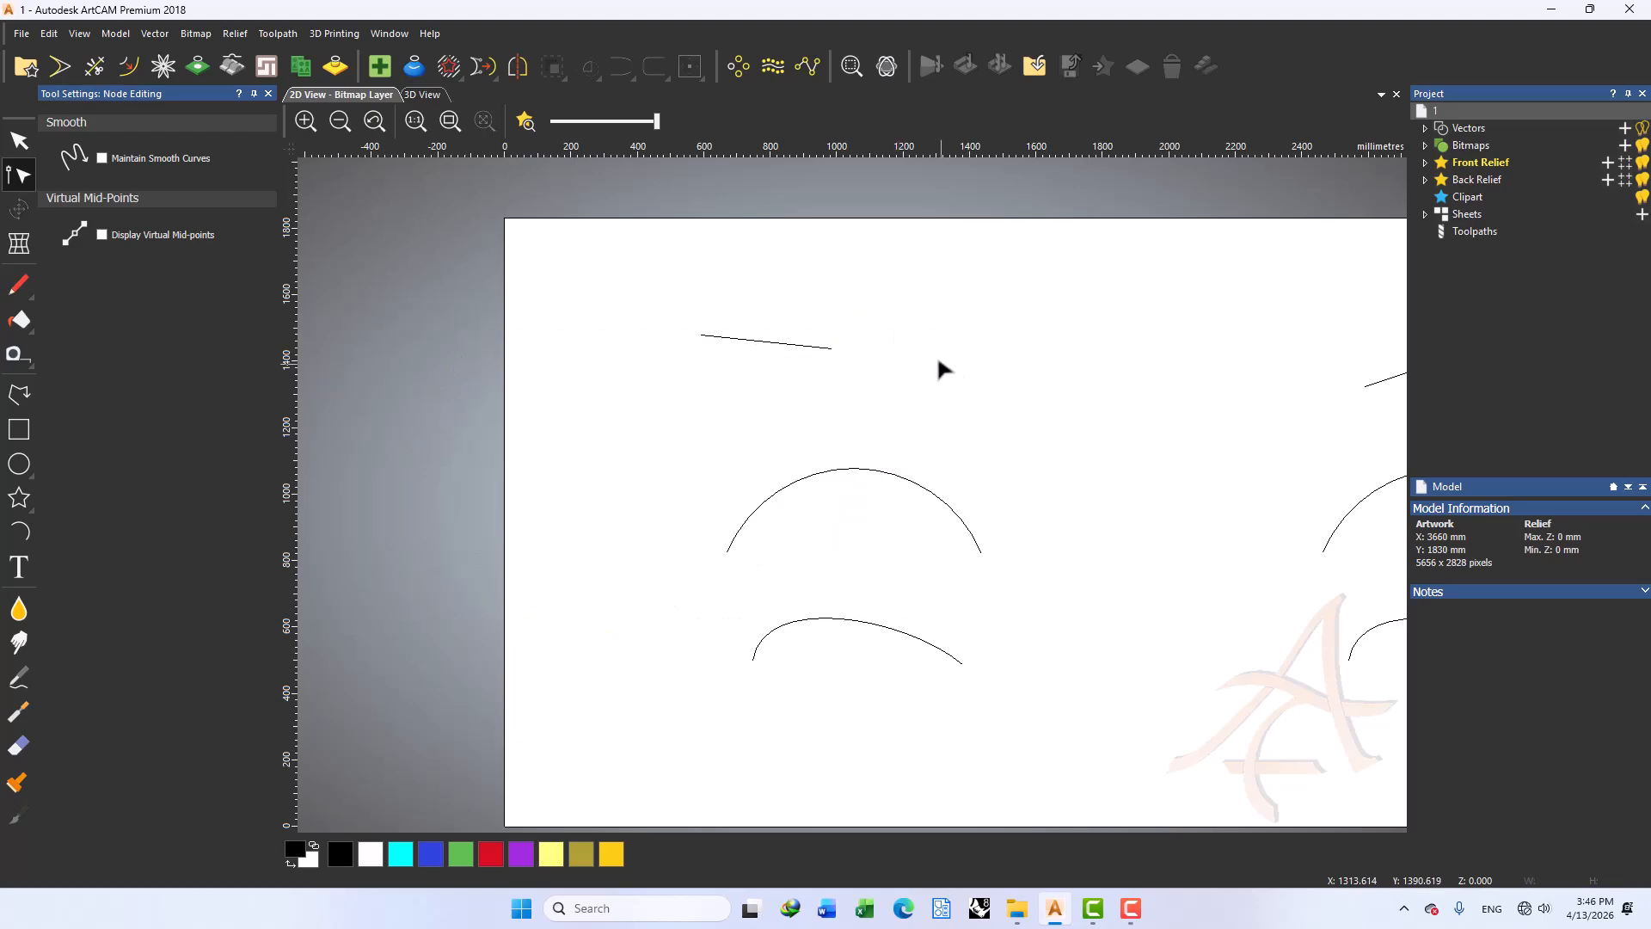
Lengthen the leftover straight line above the left arc by moving its right end rightward and placing its left end lower
{"action": "left_click_drag", "start_coordinate": [880, 303], "coordinate": [697, 393]}
{"action": "left_click_drag", "start_coordinate": [840, 358], "coordinate": [940, 356]}
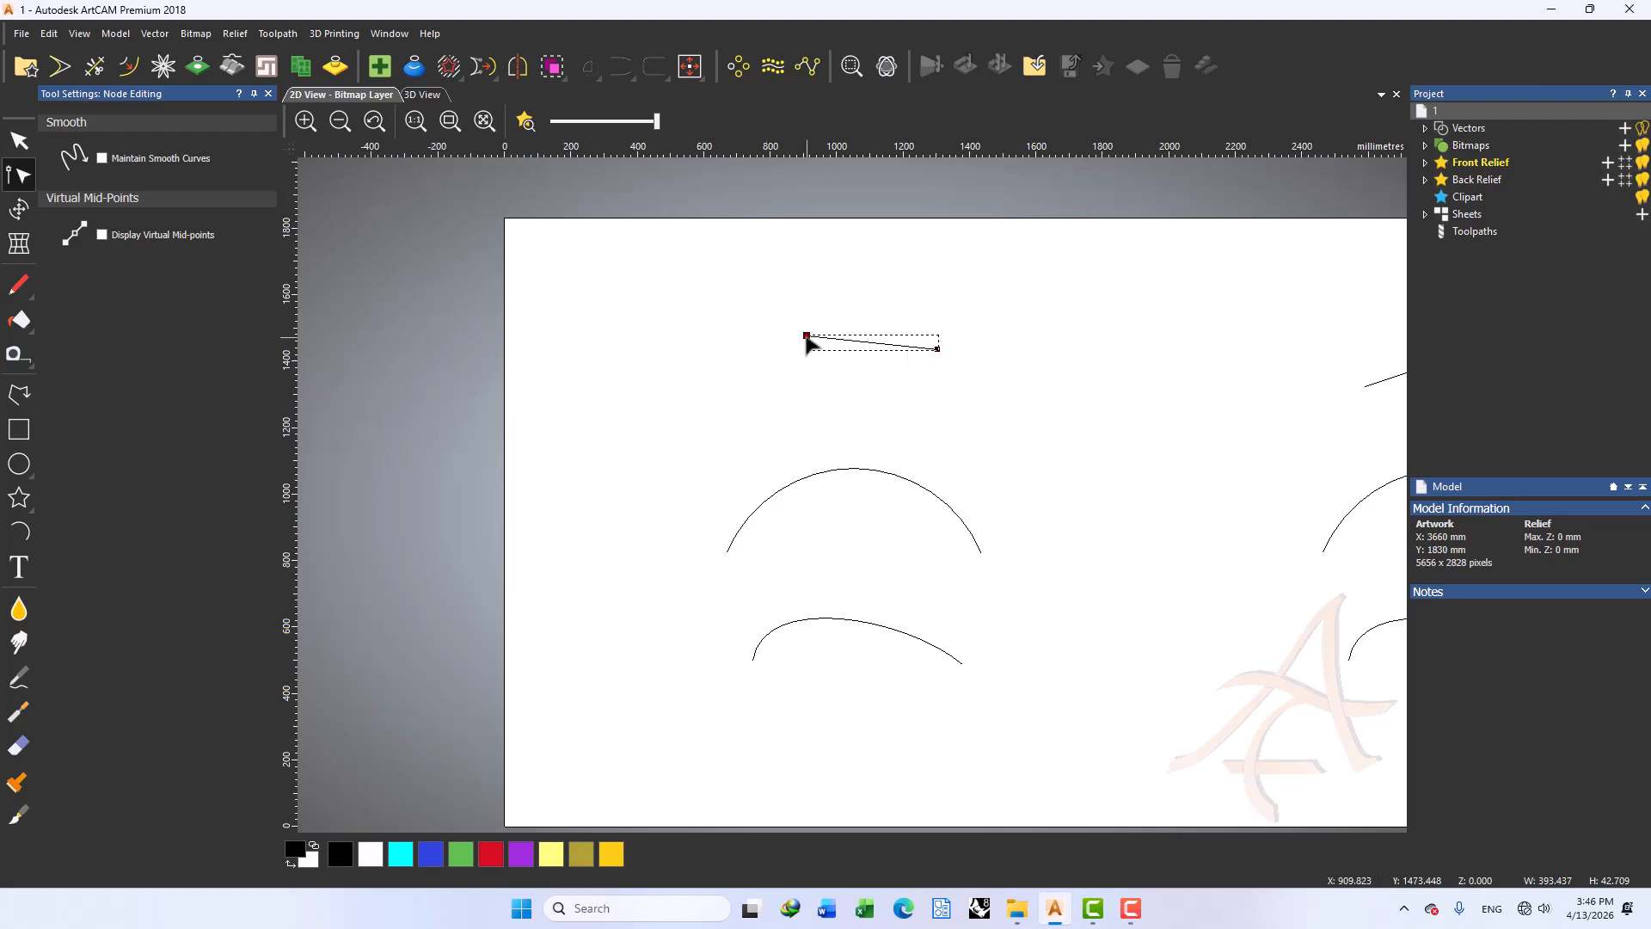
{"action": "left_click_drag", "start_coordinate": [807, 336], "coordinate": [724, 359]}
Raise the left arc's midpoint slightly and pull the lower left Bezier's right handle upward into a symmetrical dome
{"action": "left_click", "coordinate": [871, 470]}
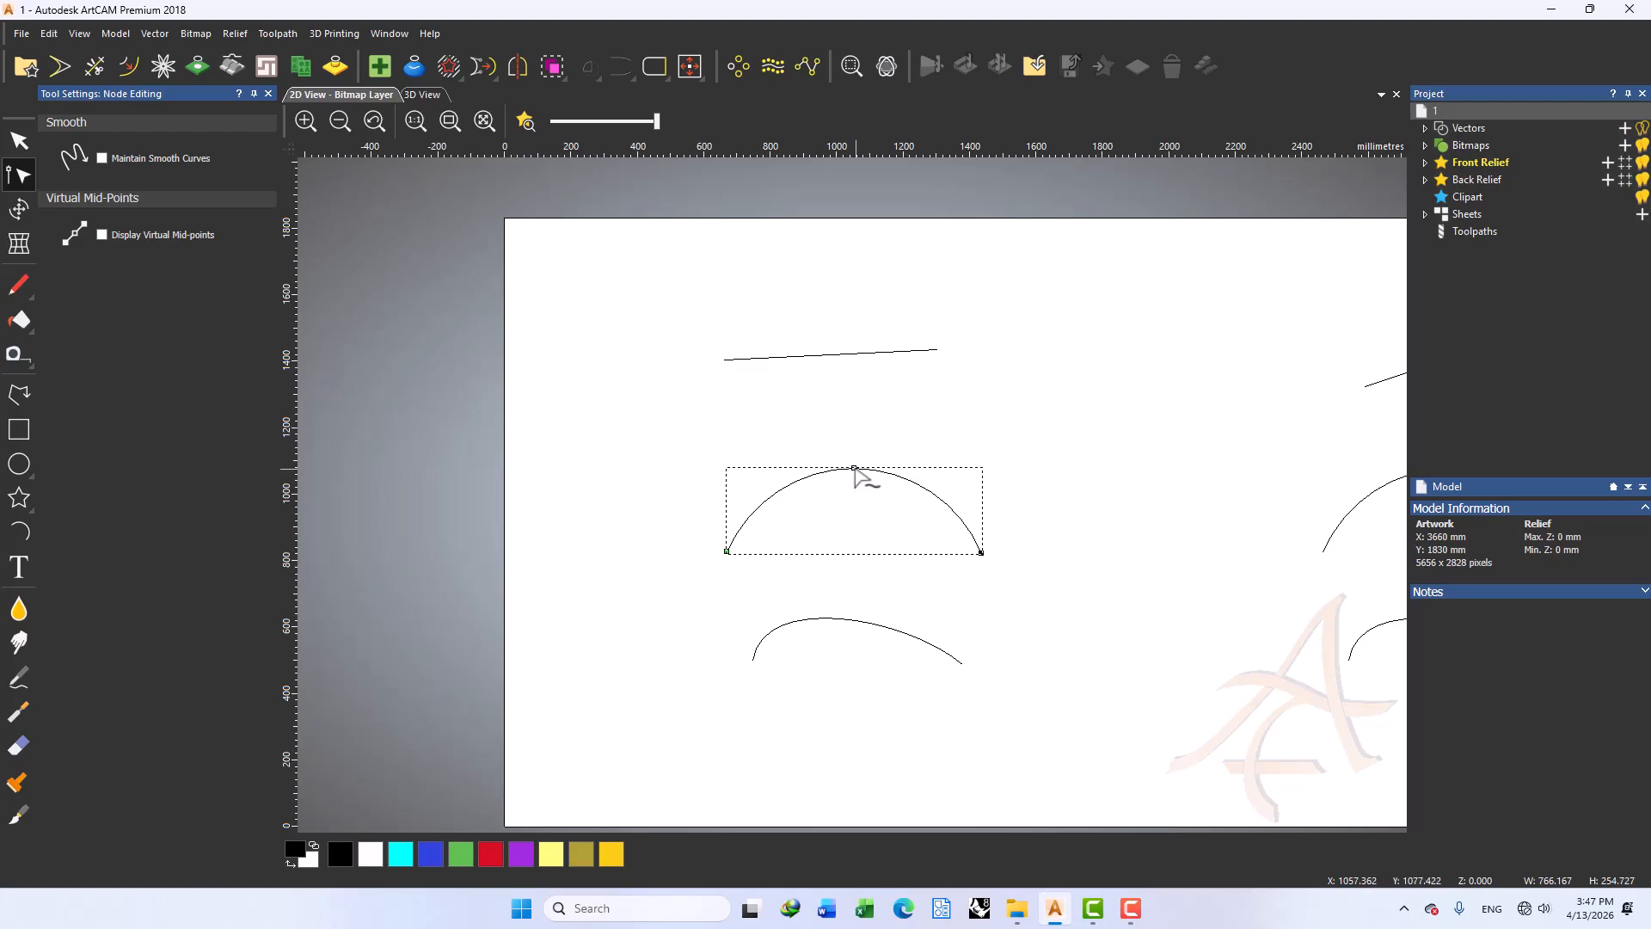
{"action": "mouse_move", "coordinate": [853, 469]}
{"action": "left_mouse_down"}
{"action": "mouse_move", "coordinate": [857, 541]}
{"action": "mouse_move", "coordinate": [849, 464]}
{"action": "left_mouse_up"}
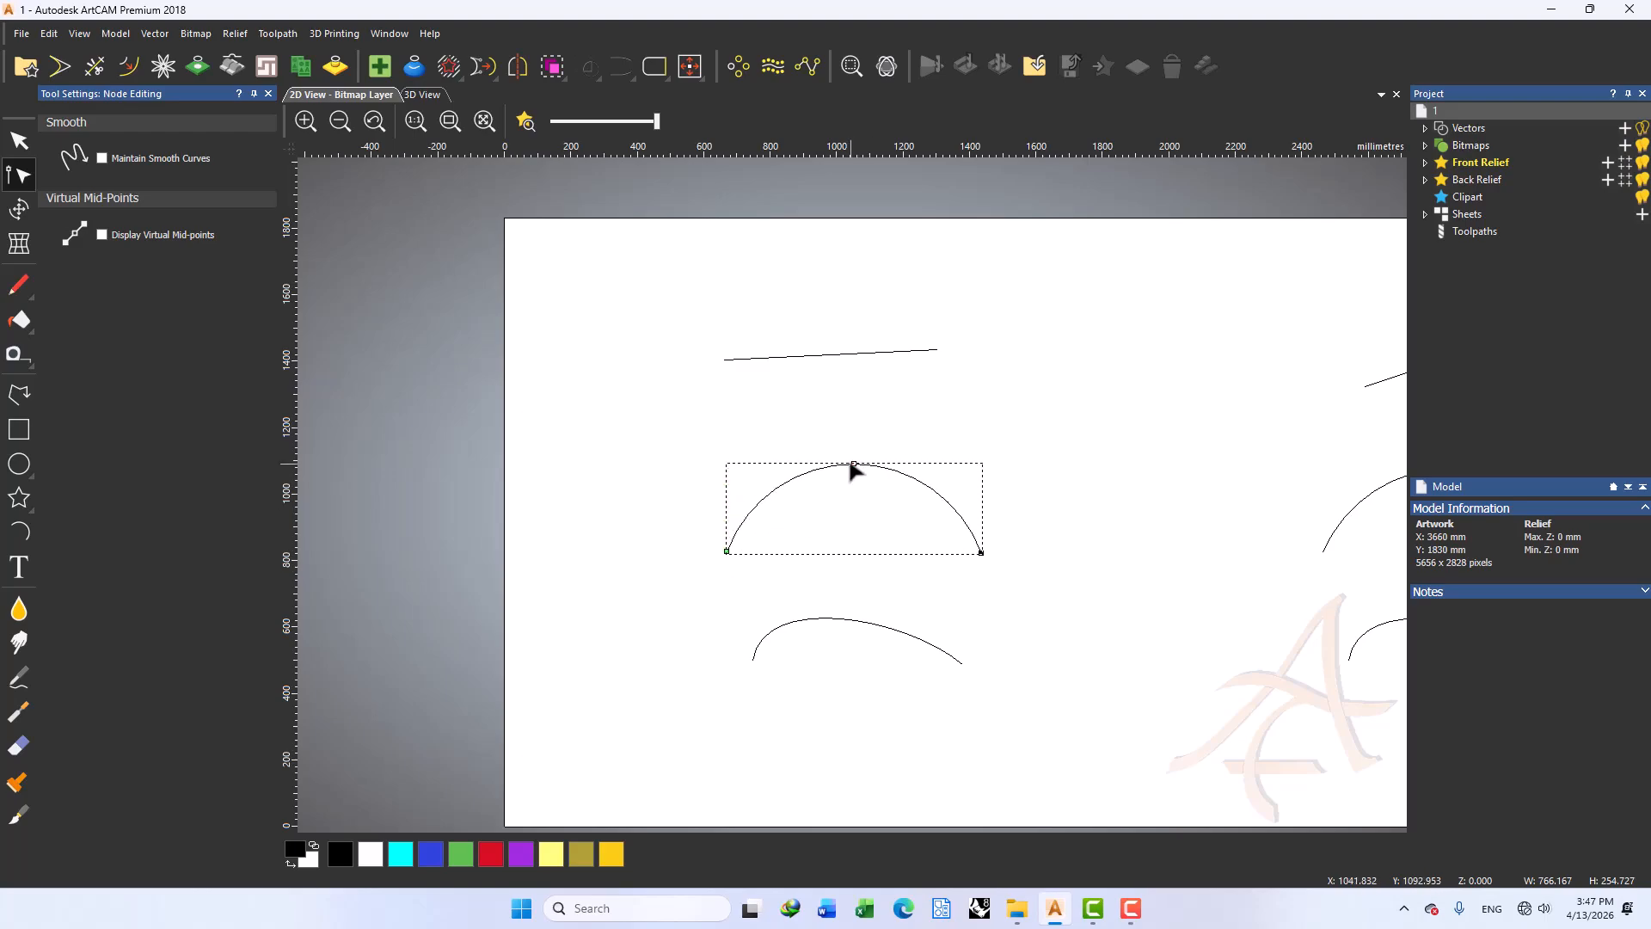
{"action": "left_click", "coordinate": [842, 625]}
{"action": "left_click_drag", "start_coordinate": [908, 621], "coordinate": [962, 594]}
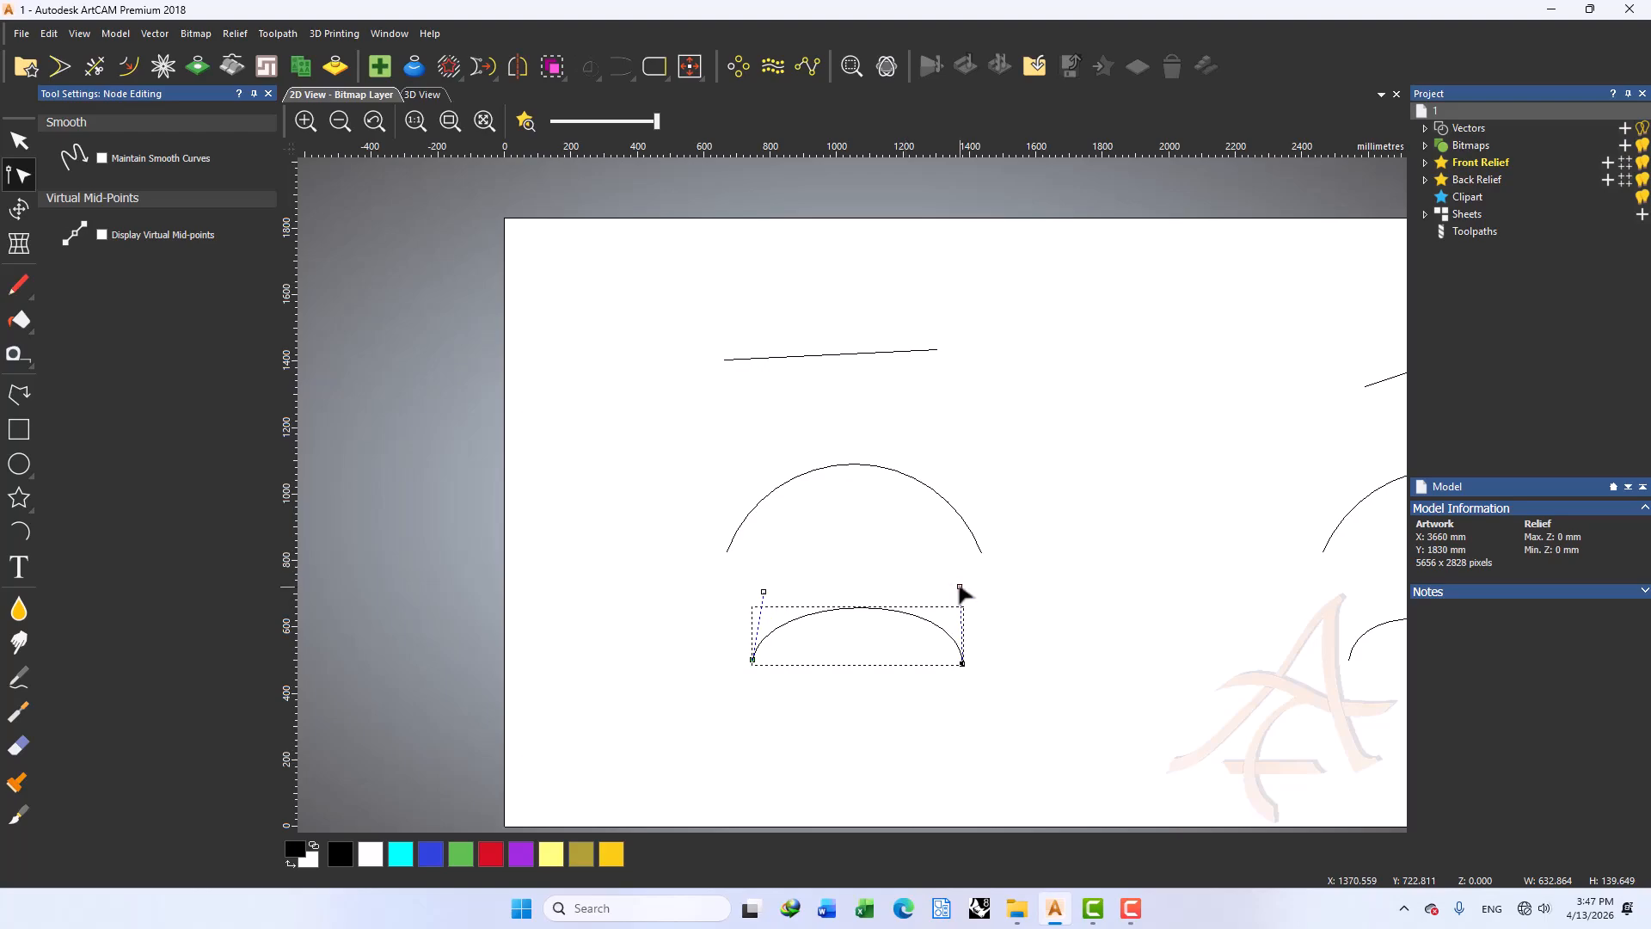
Reverse the direction of the lower left Bezier vector
{"action": "right_click", "coordinate": [898, 610]}
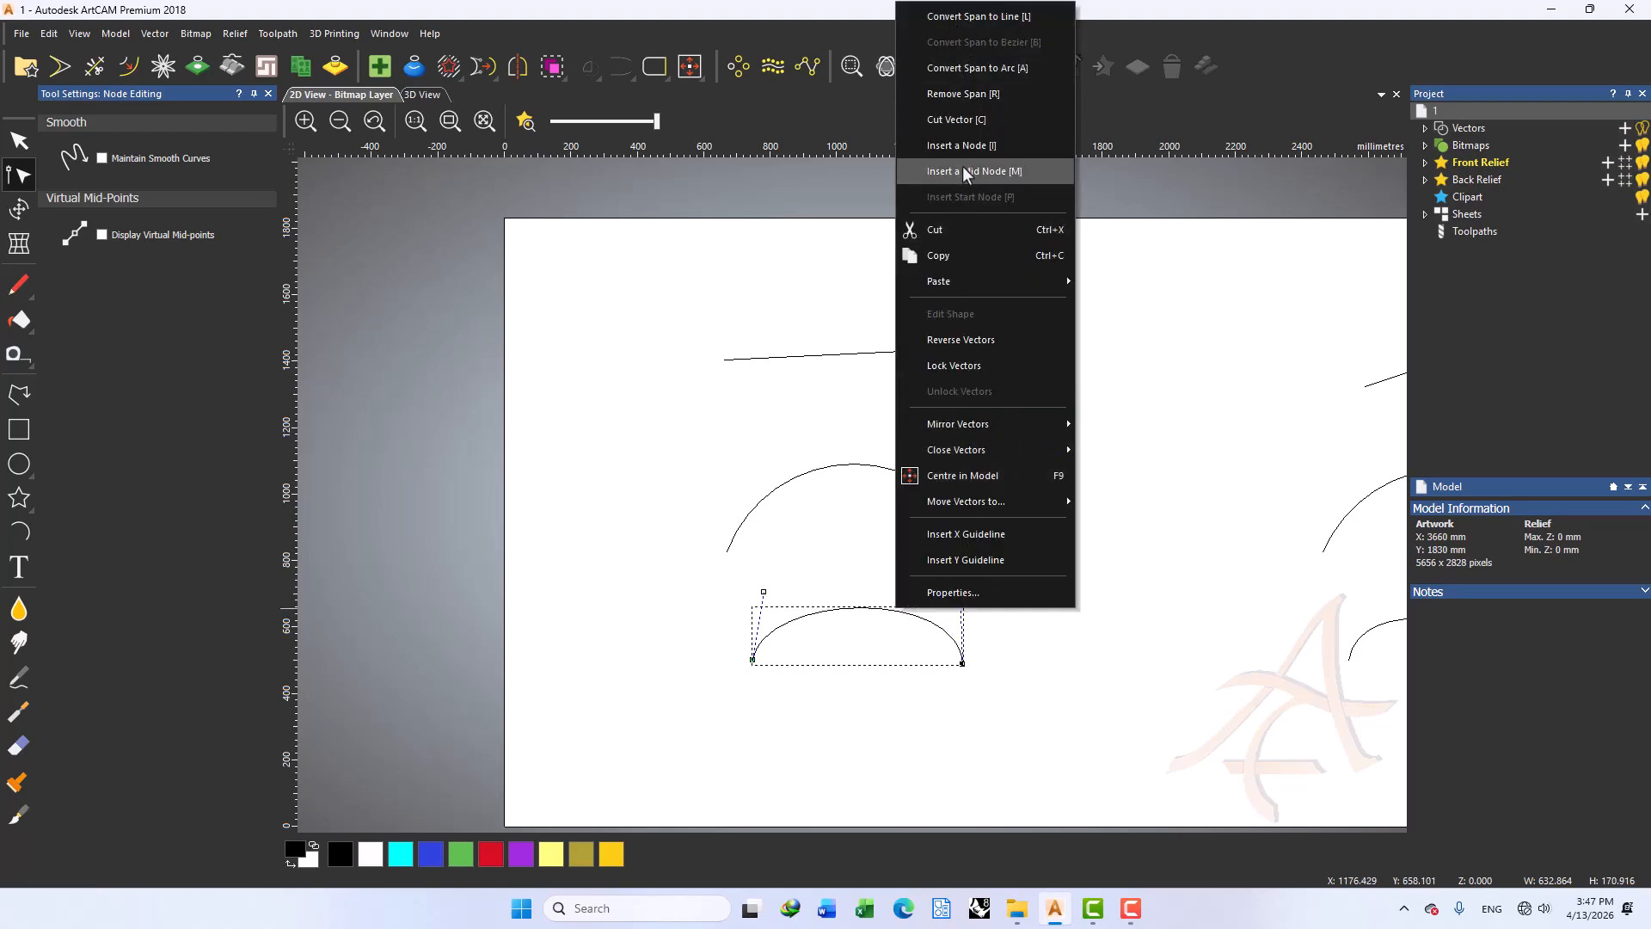
{"action": "left_click", "coordinate": [858, 621]}
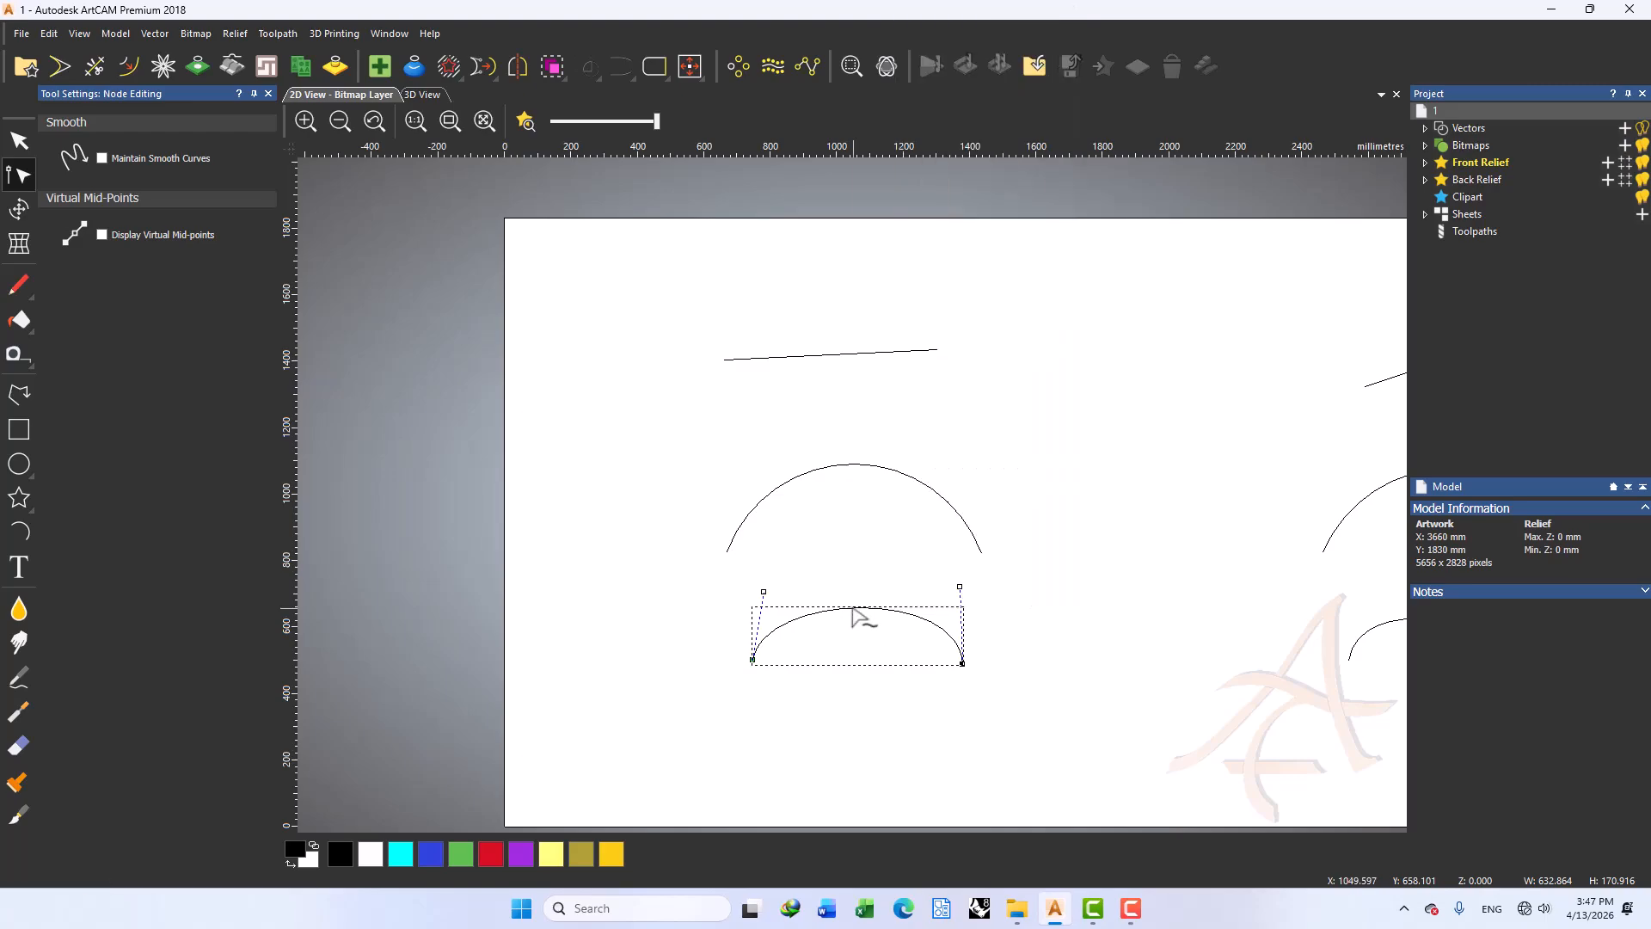
{"action": "right_click", "coordinate": [856, 611]}
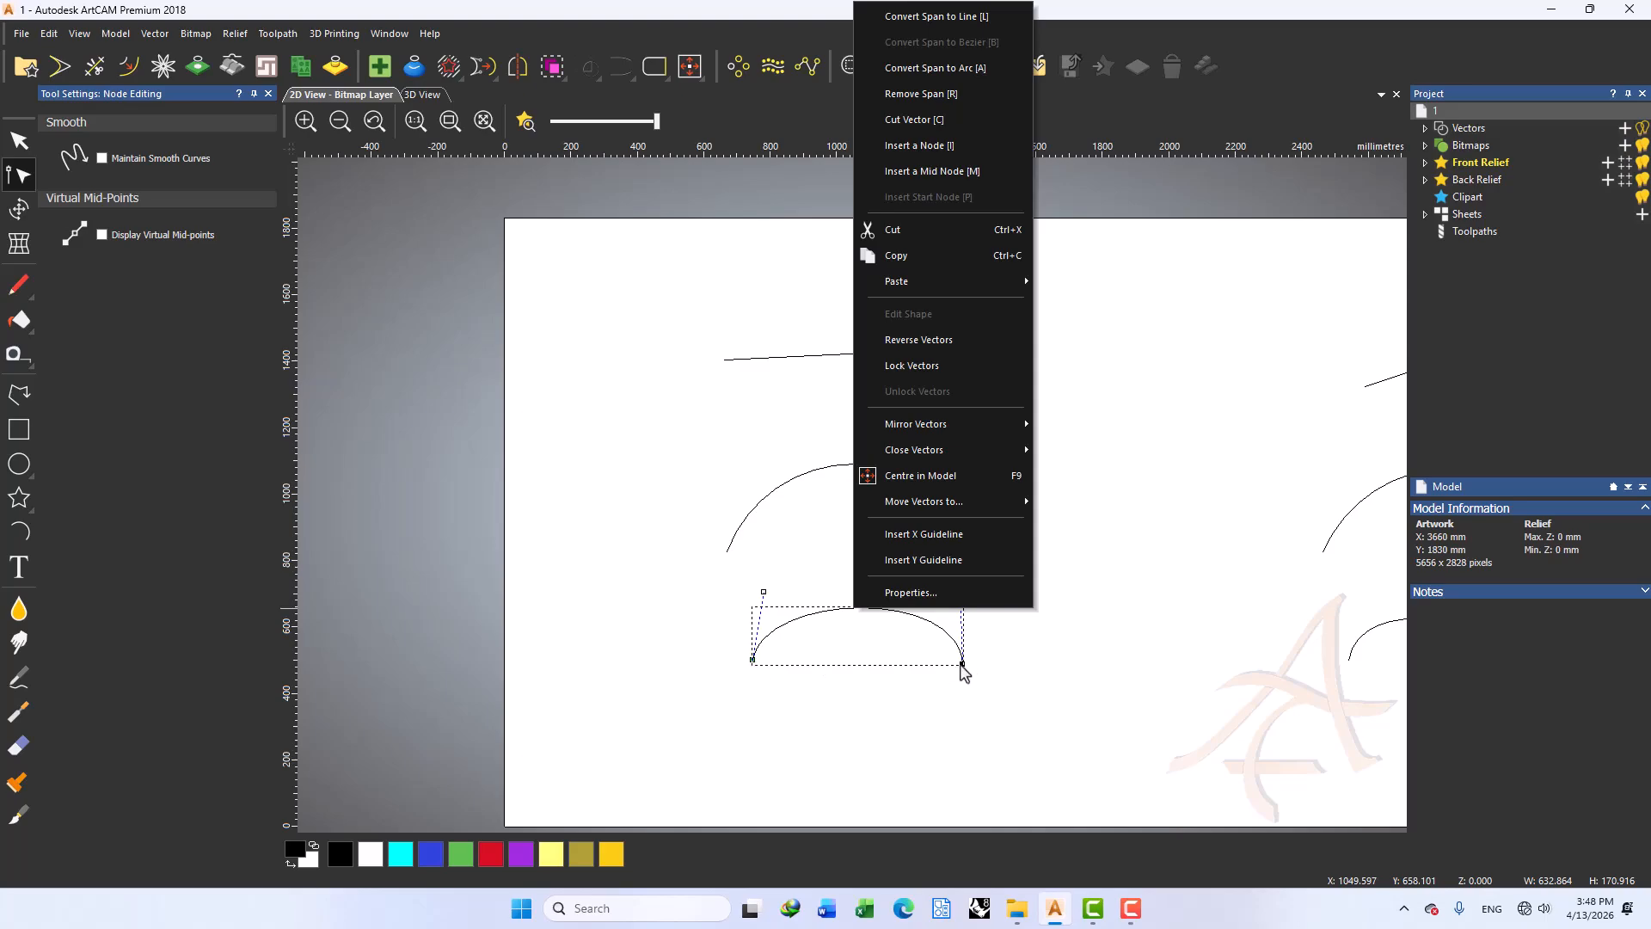
{"action": "left_click", "coordinate": [927, 337]}
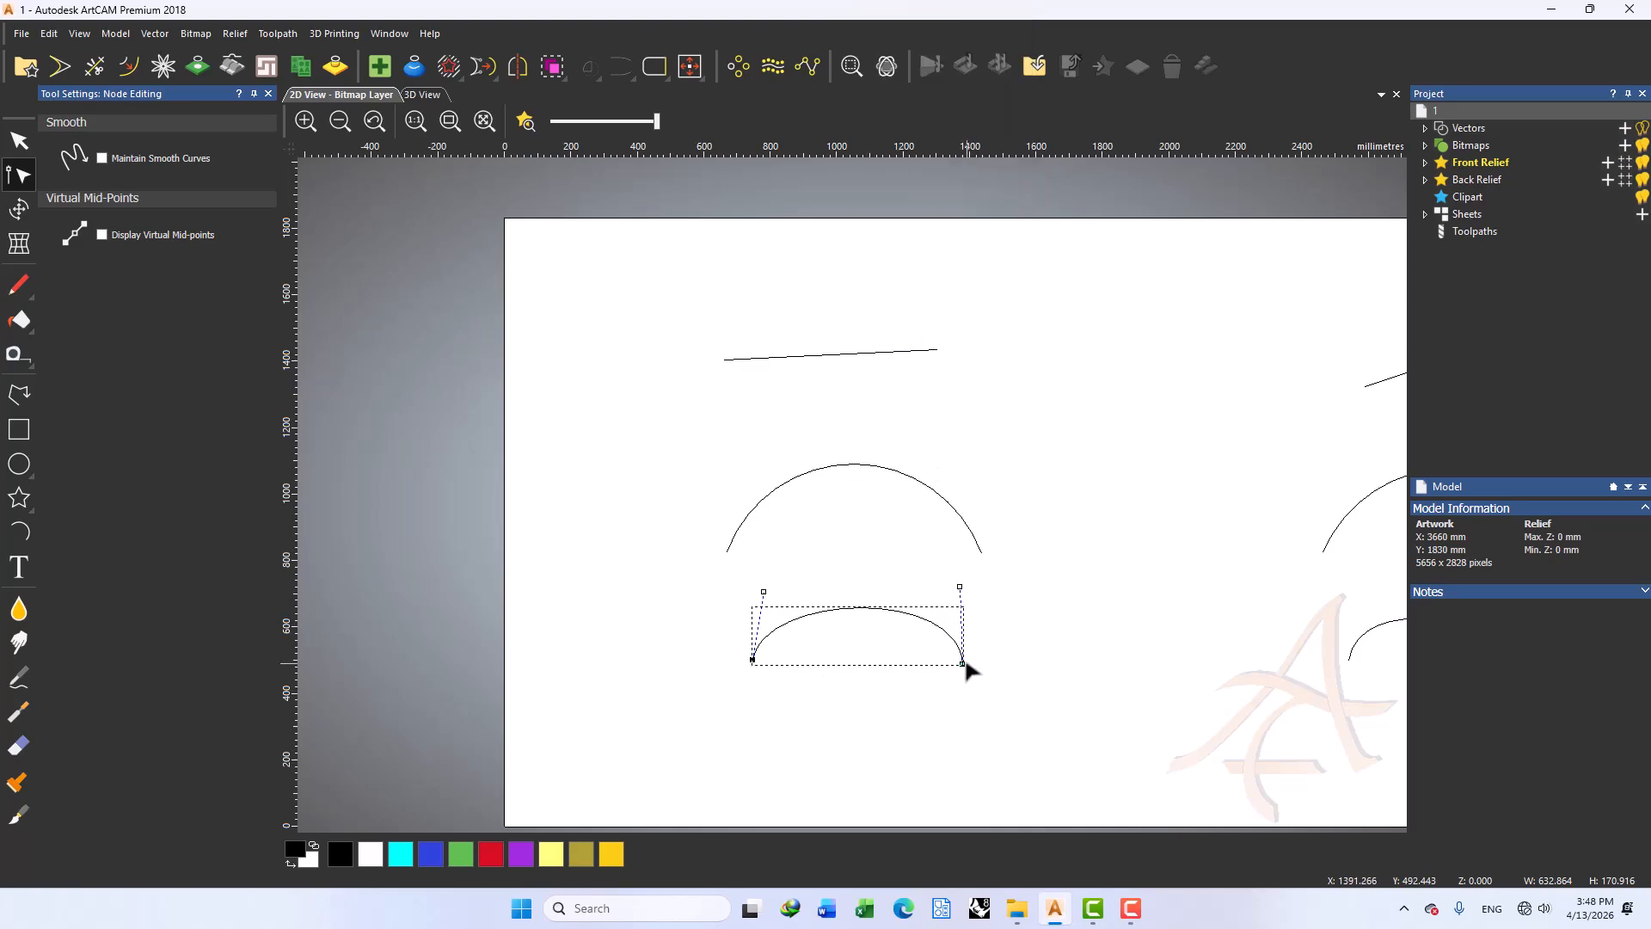
Lock the lower left Bezier vector, leave node editing, and select the locked vector
{"action": "right_click", "coordinate": [950, 642]}
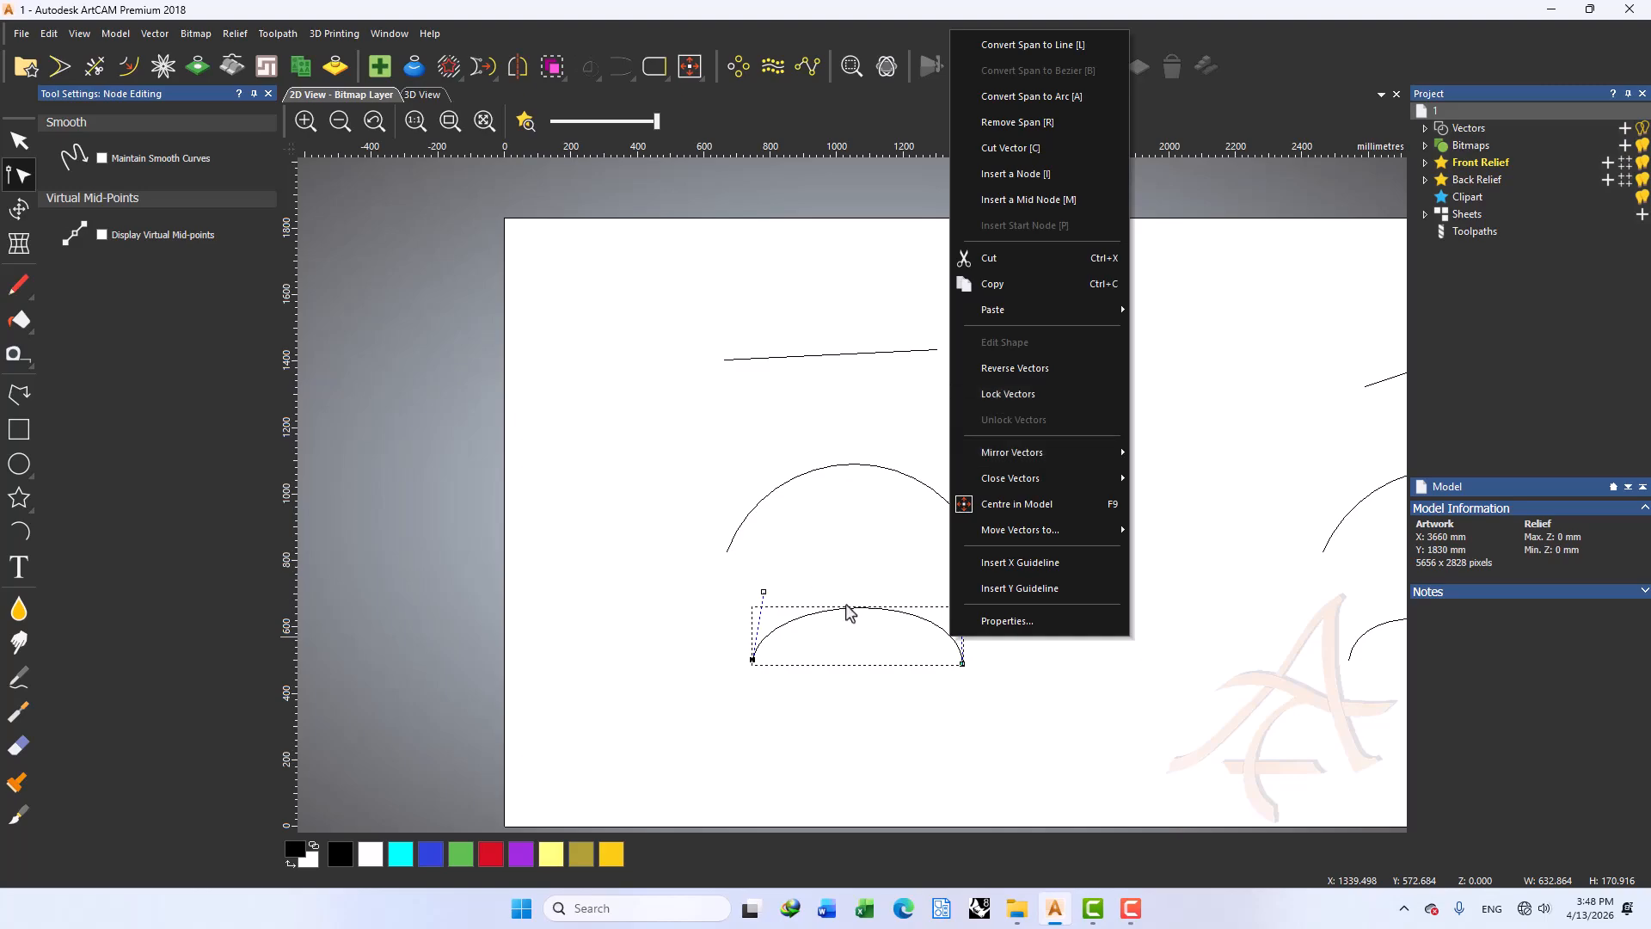
{"action": "left_click", "coordinate": [1021, 397]}
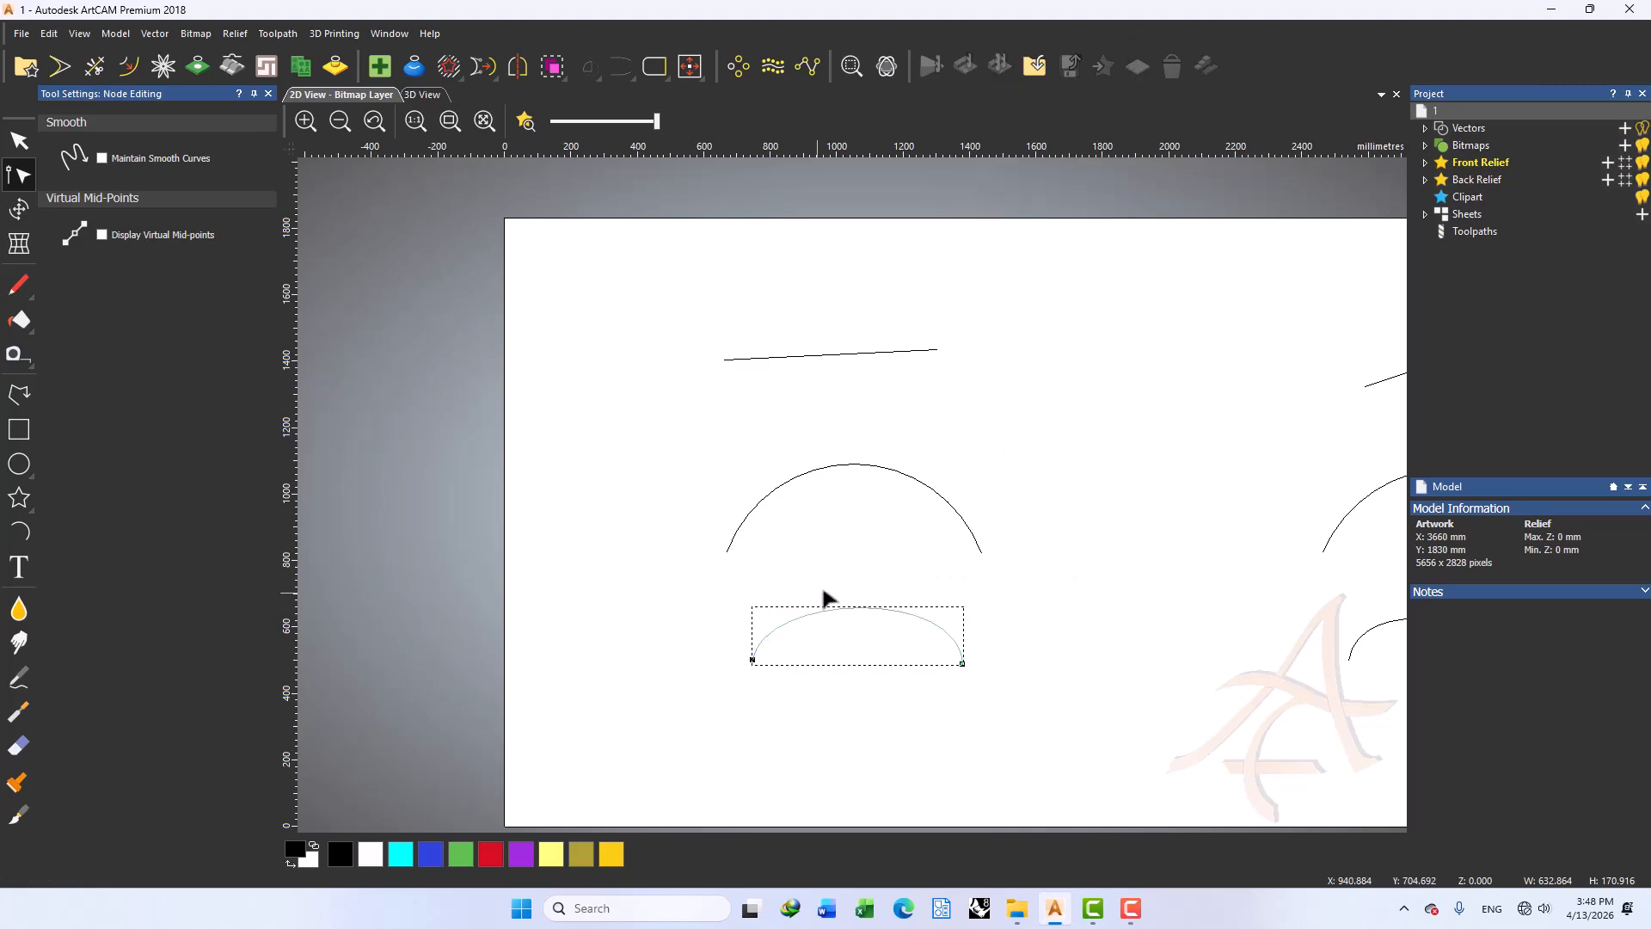
{"action": "key", "text": "n"}
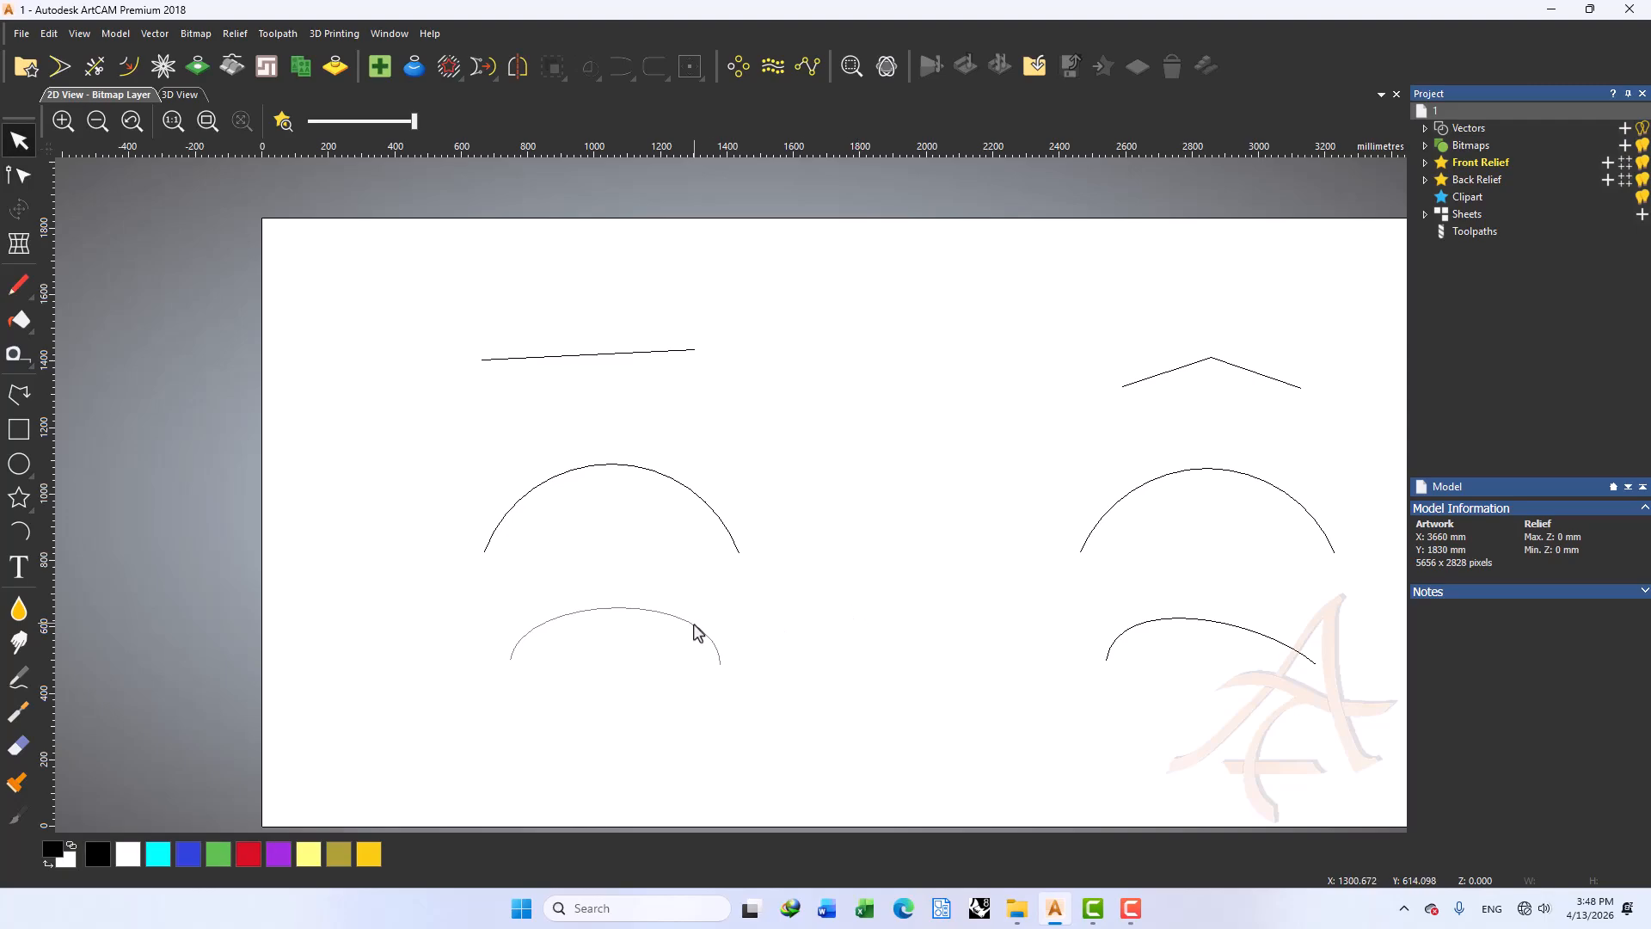
{"action": "left_click", "coordinate": [693, 631]}
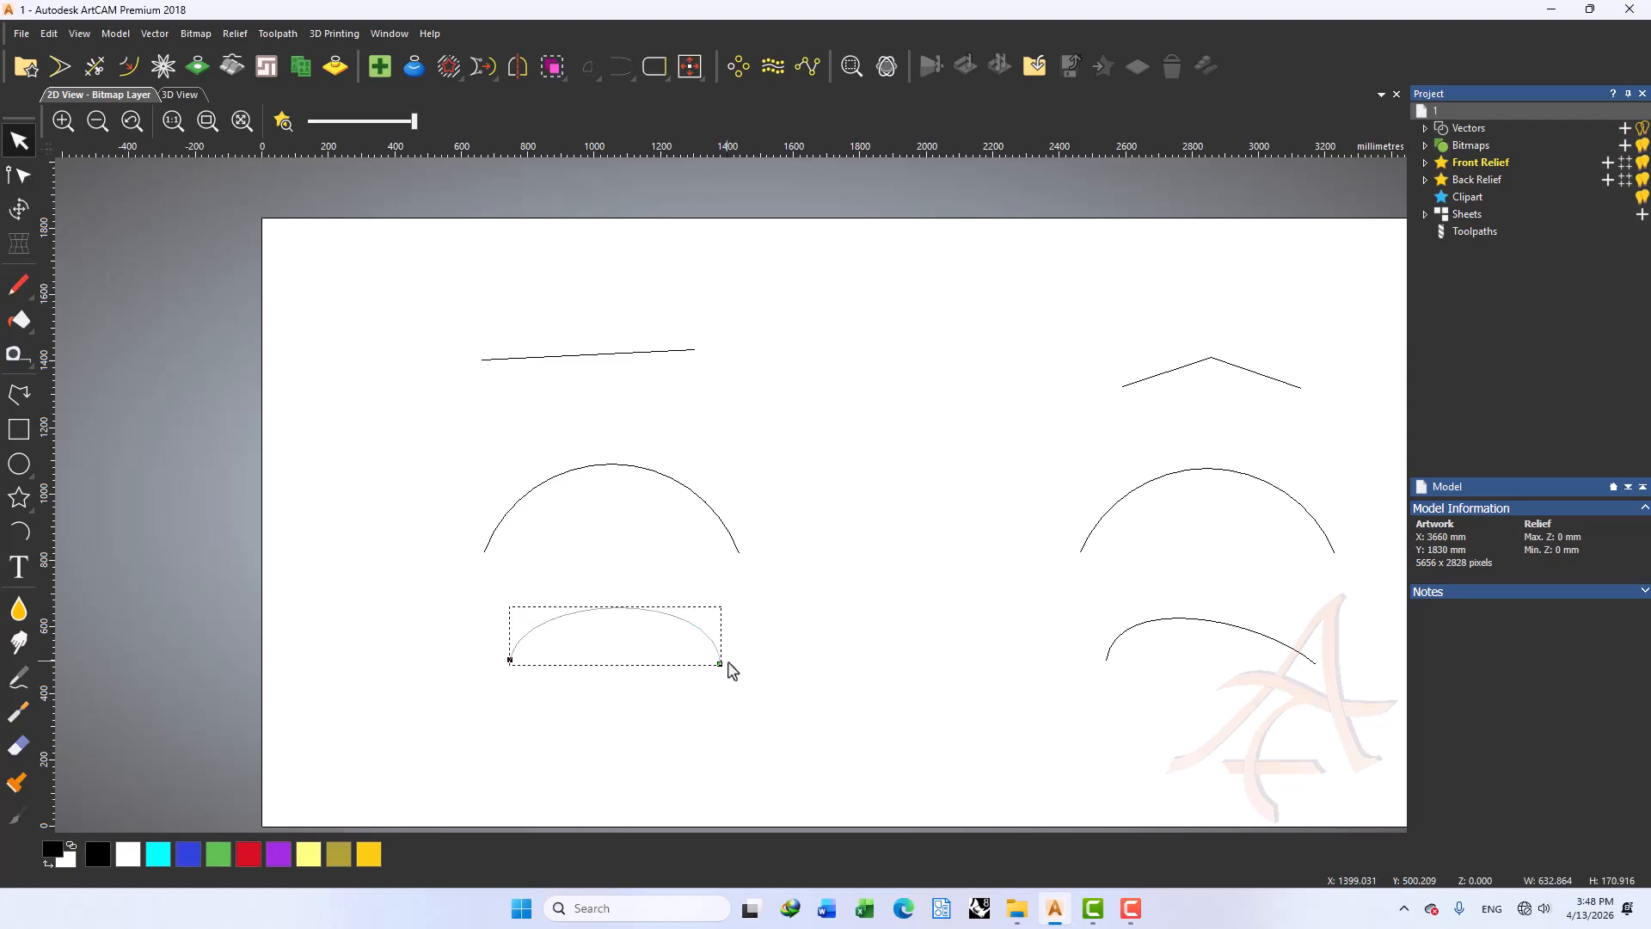
Unlock the lower left Bezier vector, reselect it, and enter node editing
{"action": "right_click", "coordinate": [527, 634]}
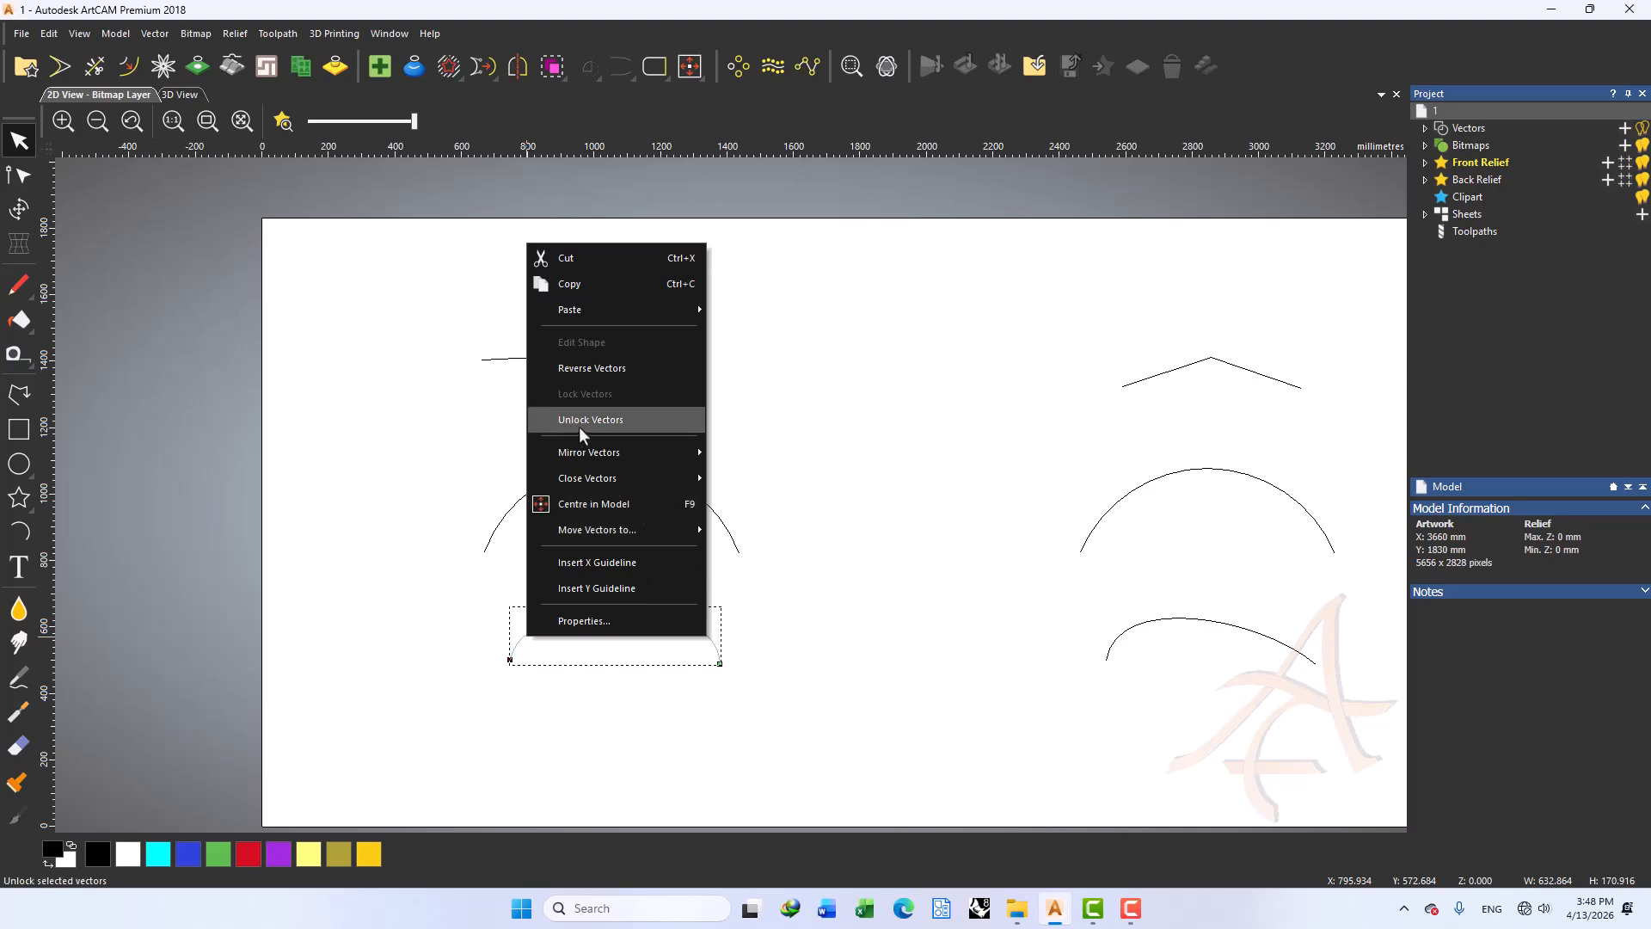
{"action": "left_click", "coordinate": [579, 420]}
{"action": "left_click", "coordinate": [679, 597]}
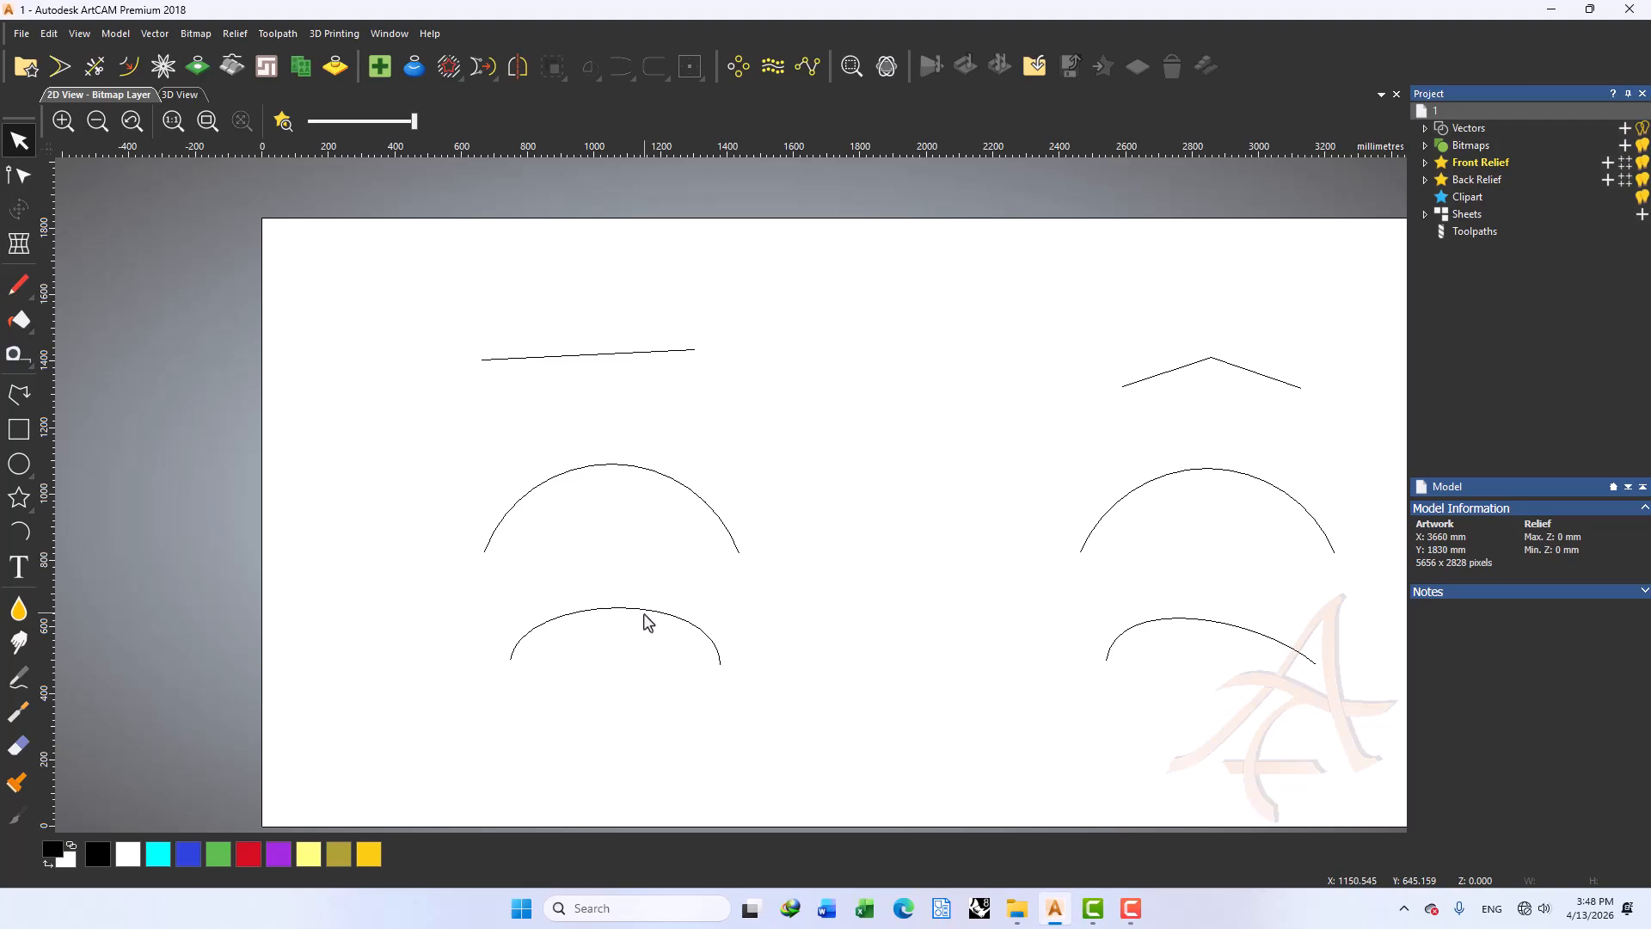
{"action": "left_click", "coordinate": [645, 614]}
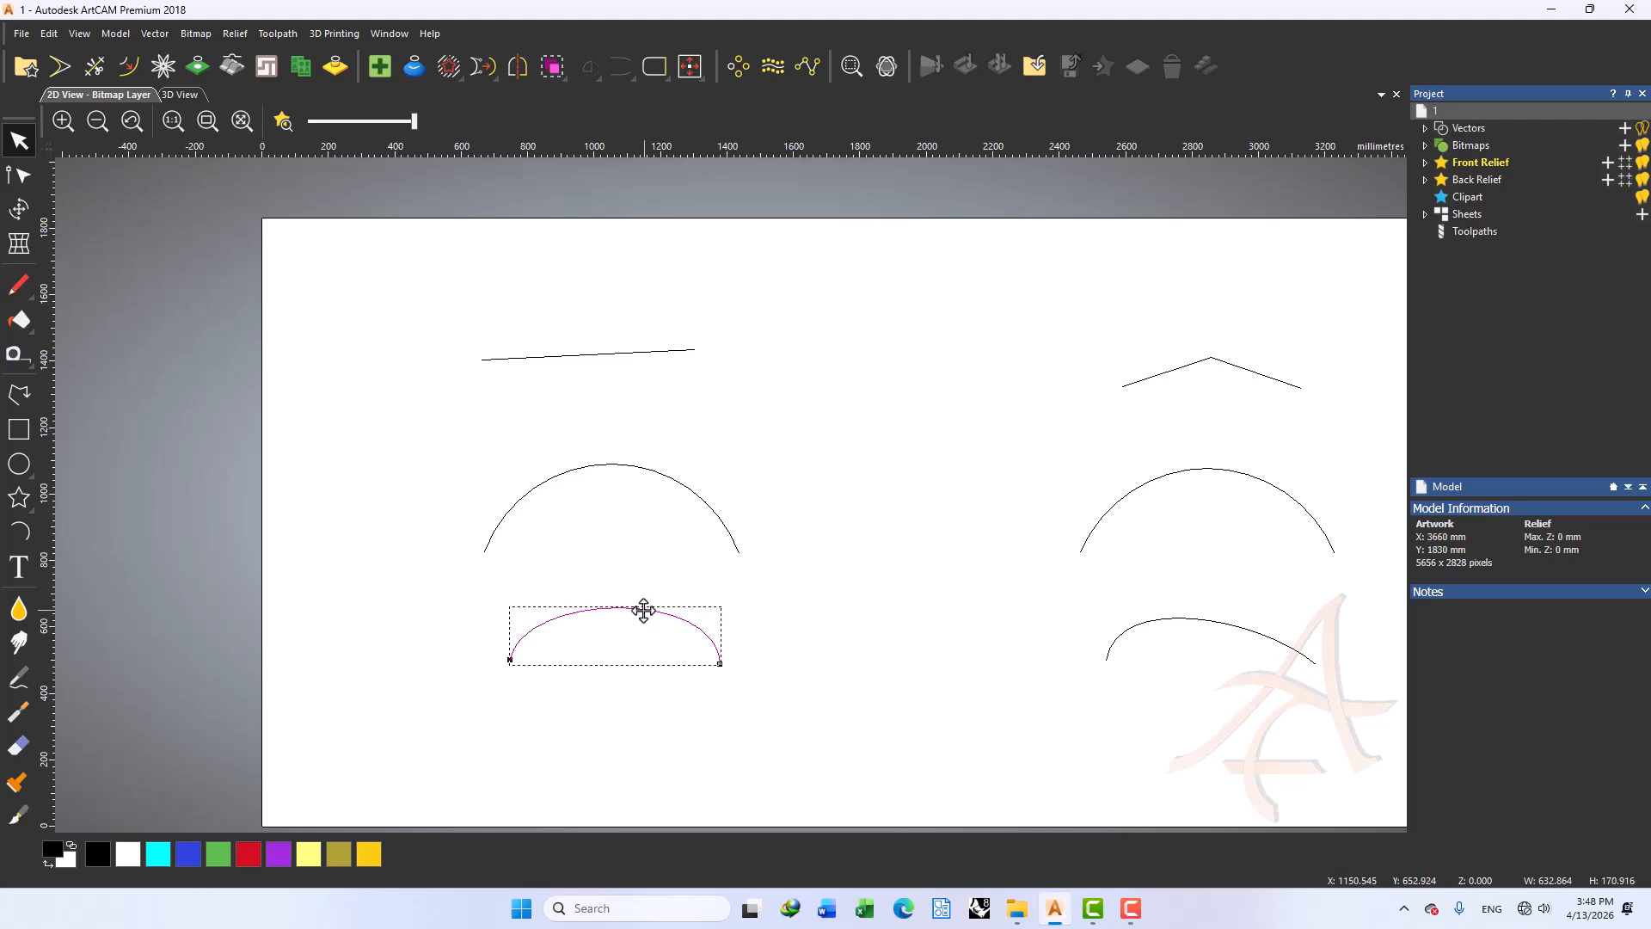
{"action": "key", "text": "n"}
Try closing the lower left Bezier vector with a smooth curve, and undo the closure
{"action": "right_click", "coordinate": [836, 610]}
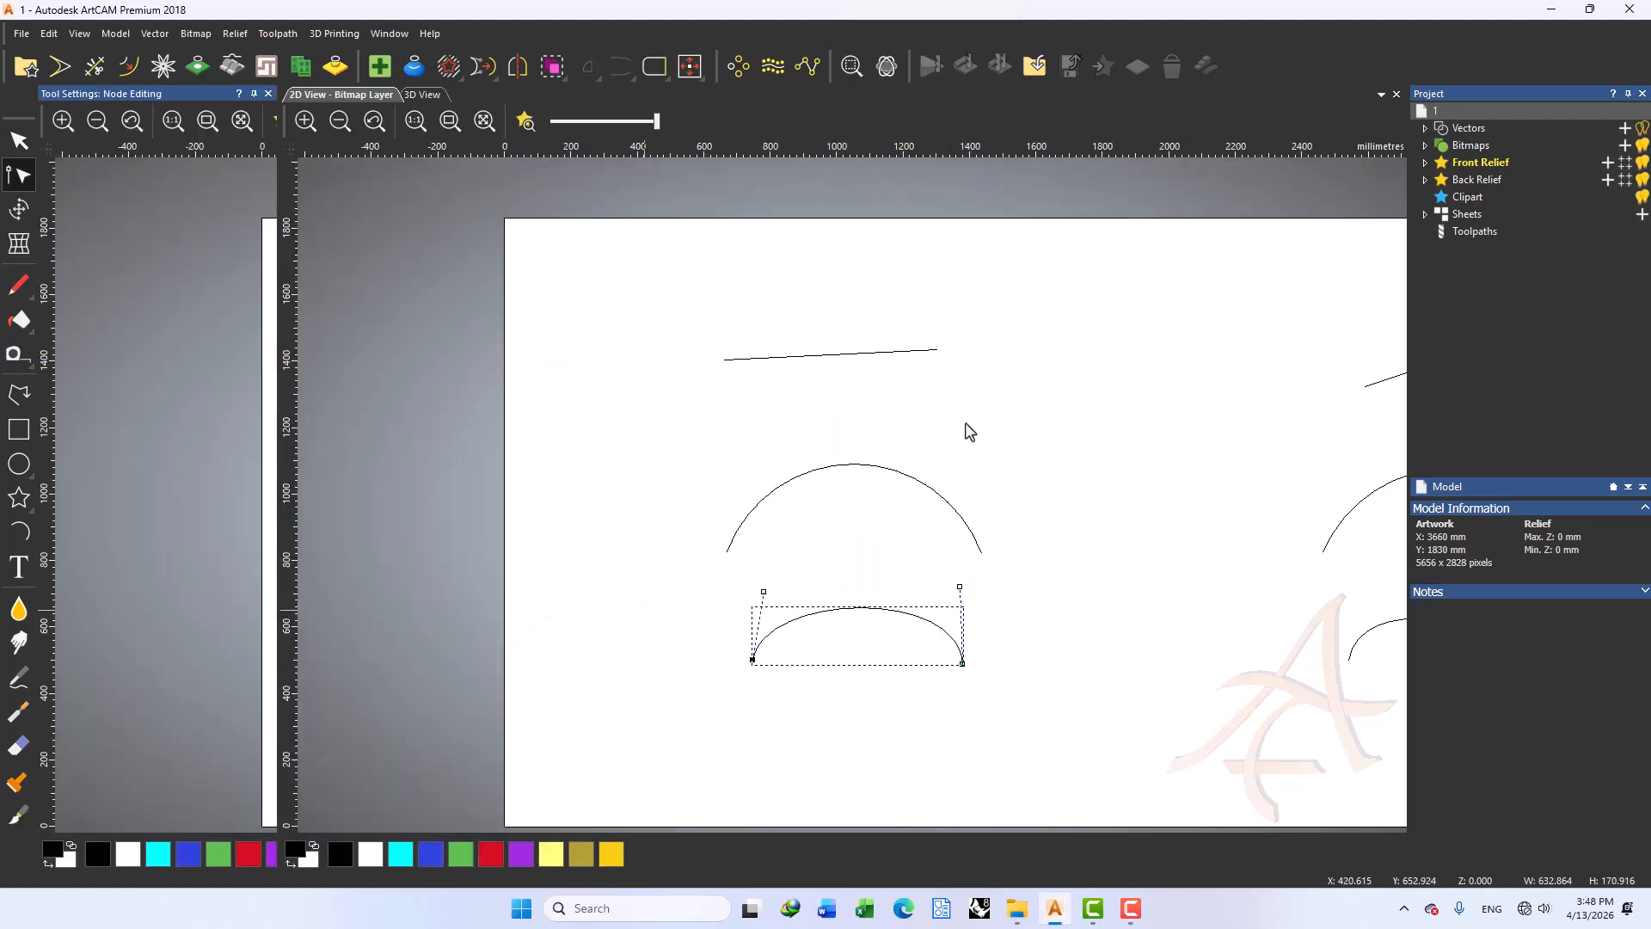
{"action": "mouse_move", "coordinate": [965, 425]}
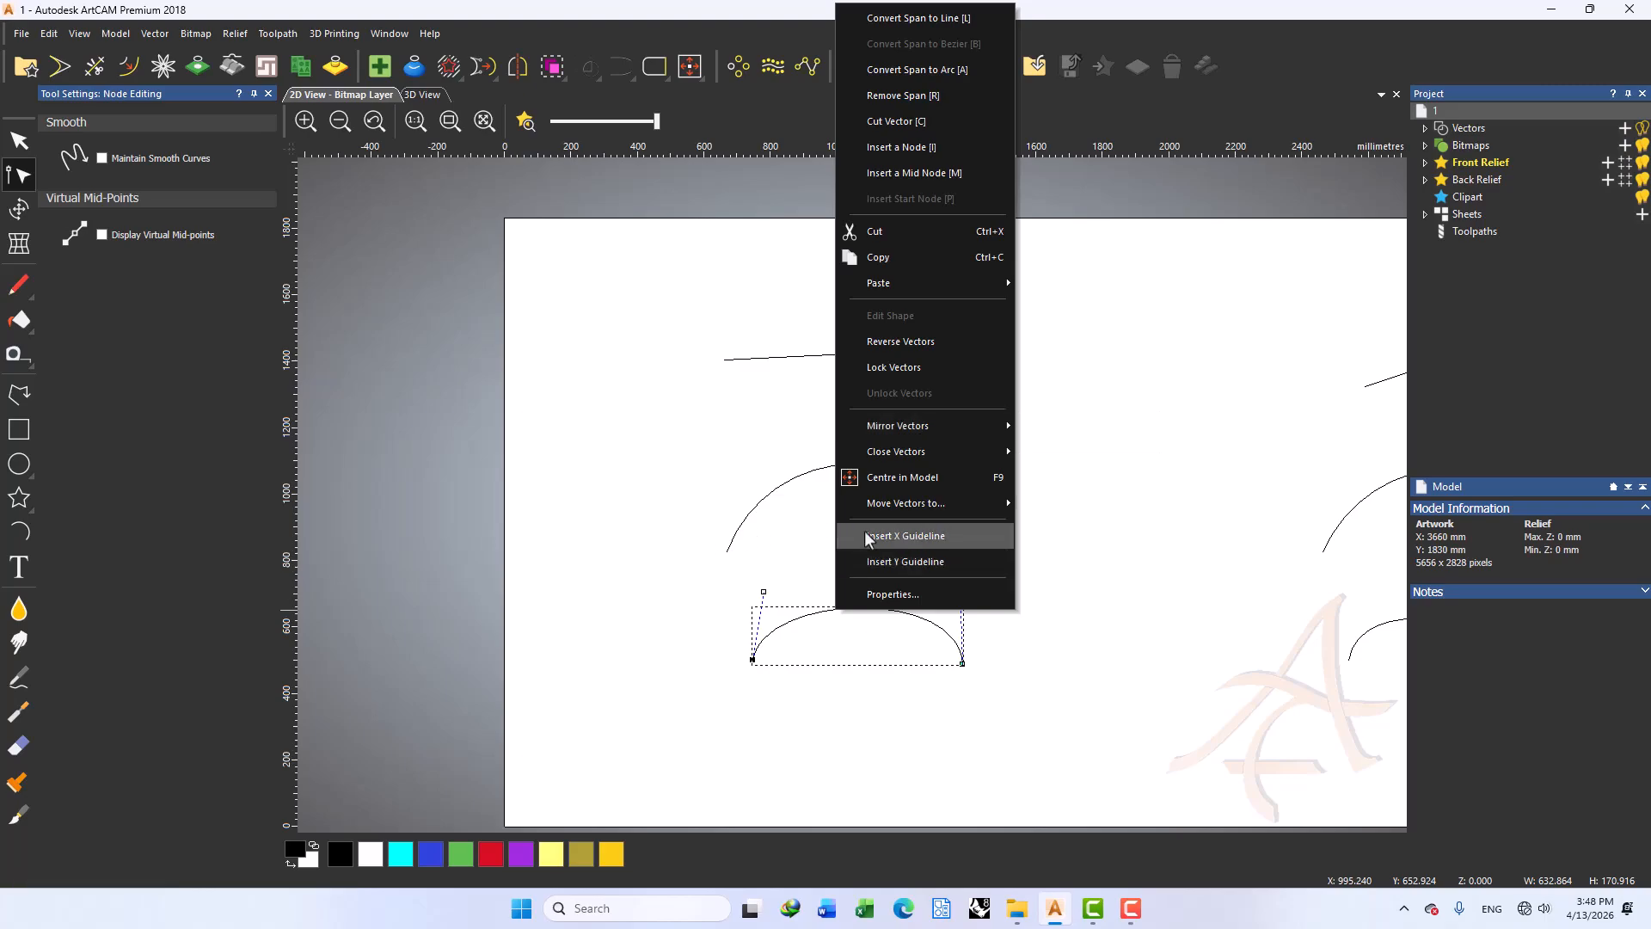
{"action": "mouse_move", "coordinate": [893, 462]}
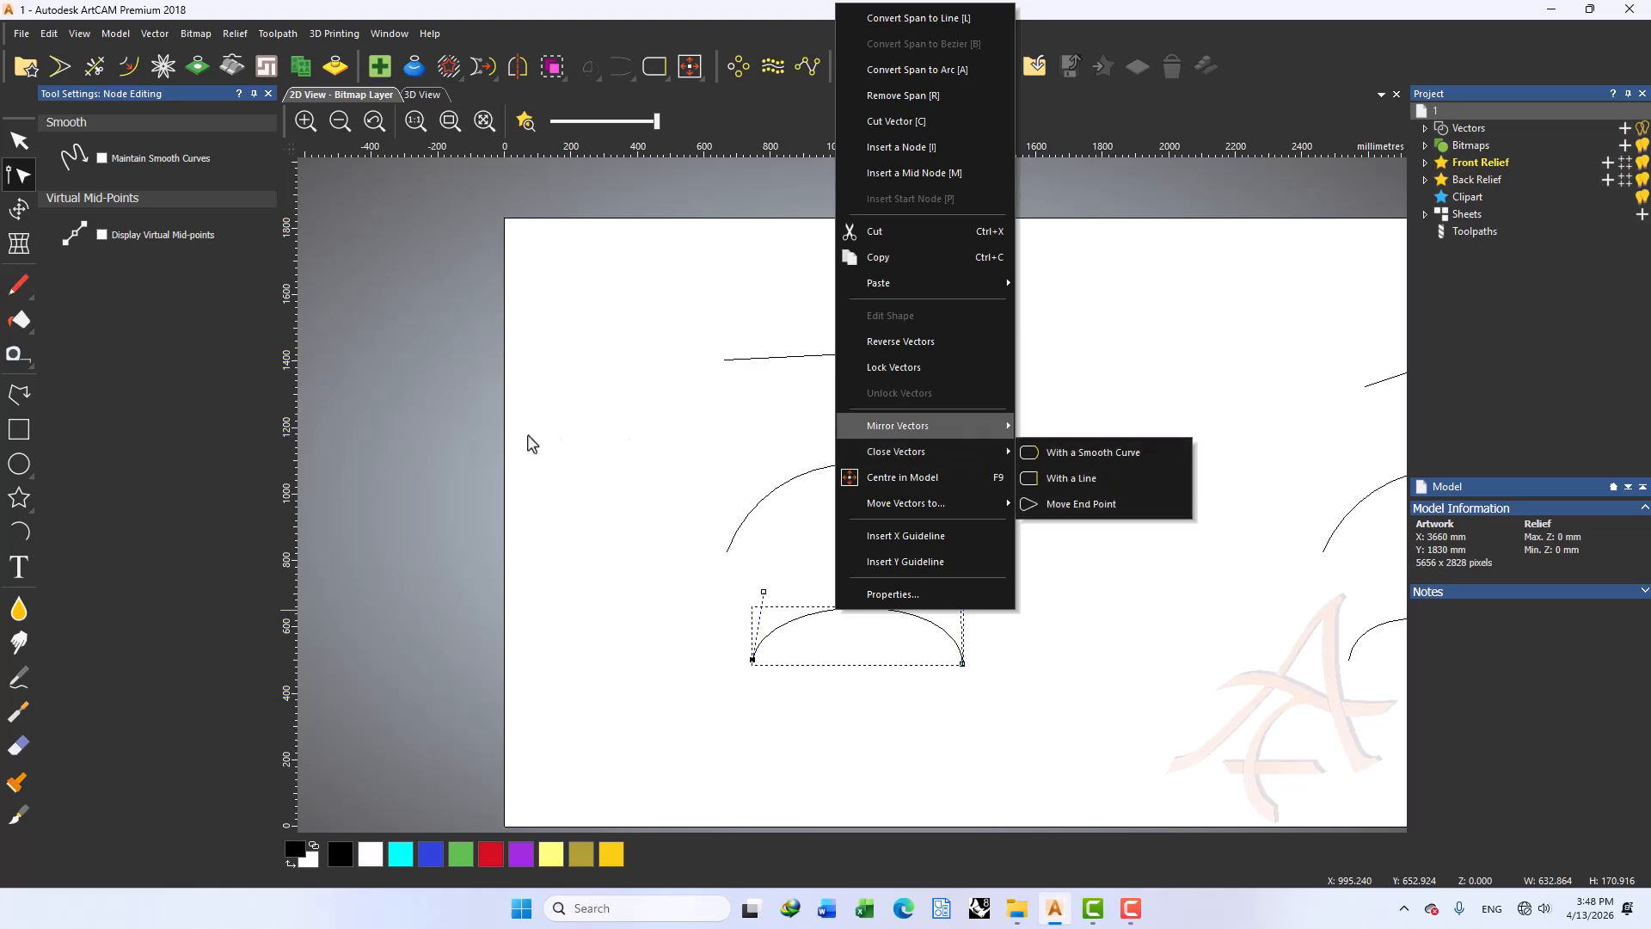
{"action": "mouse_move", "coordinate": [950, 457]}
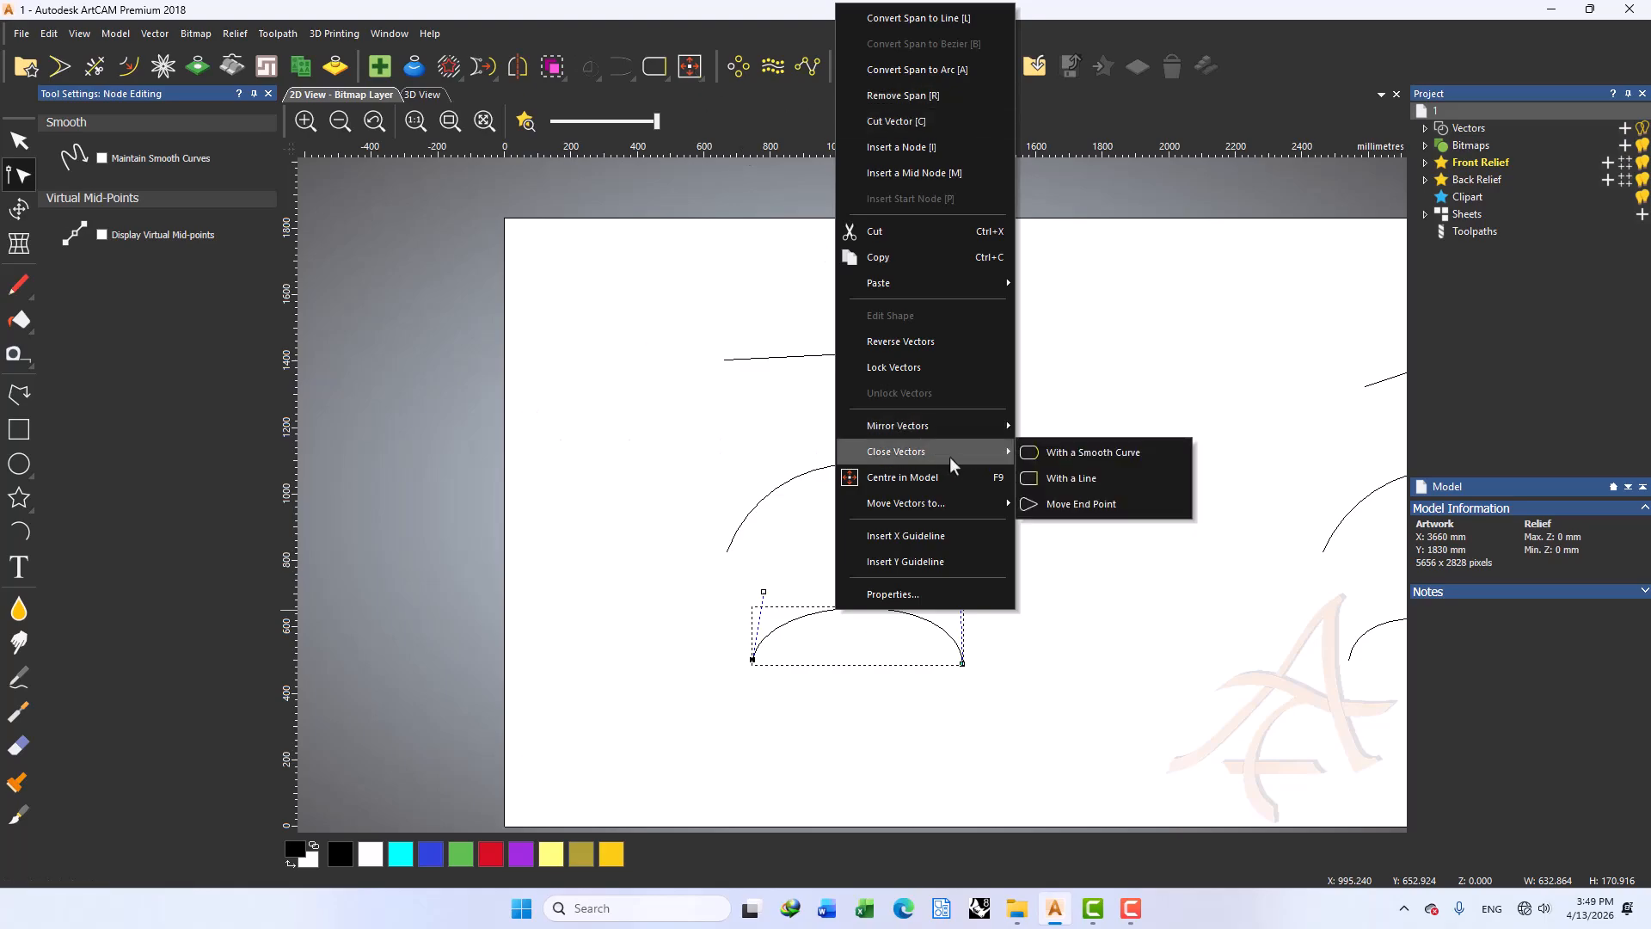
{"action": "left_click", "coordinate": [1025, 458]}
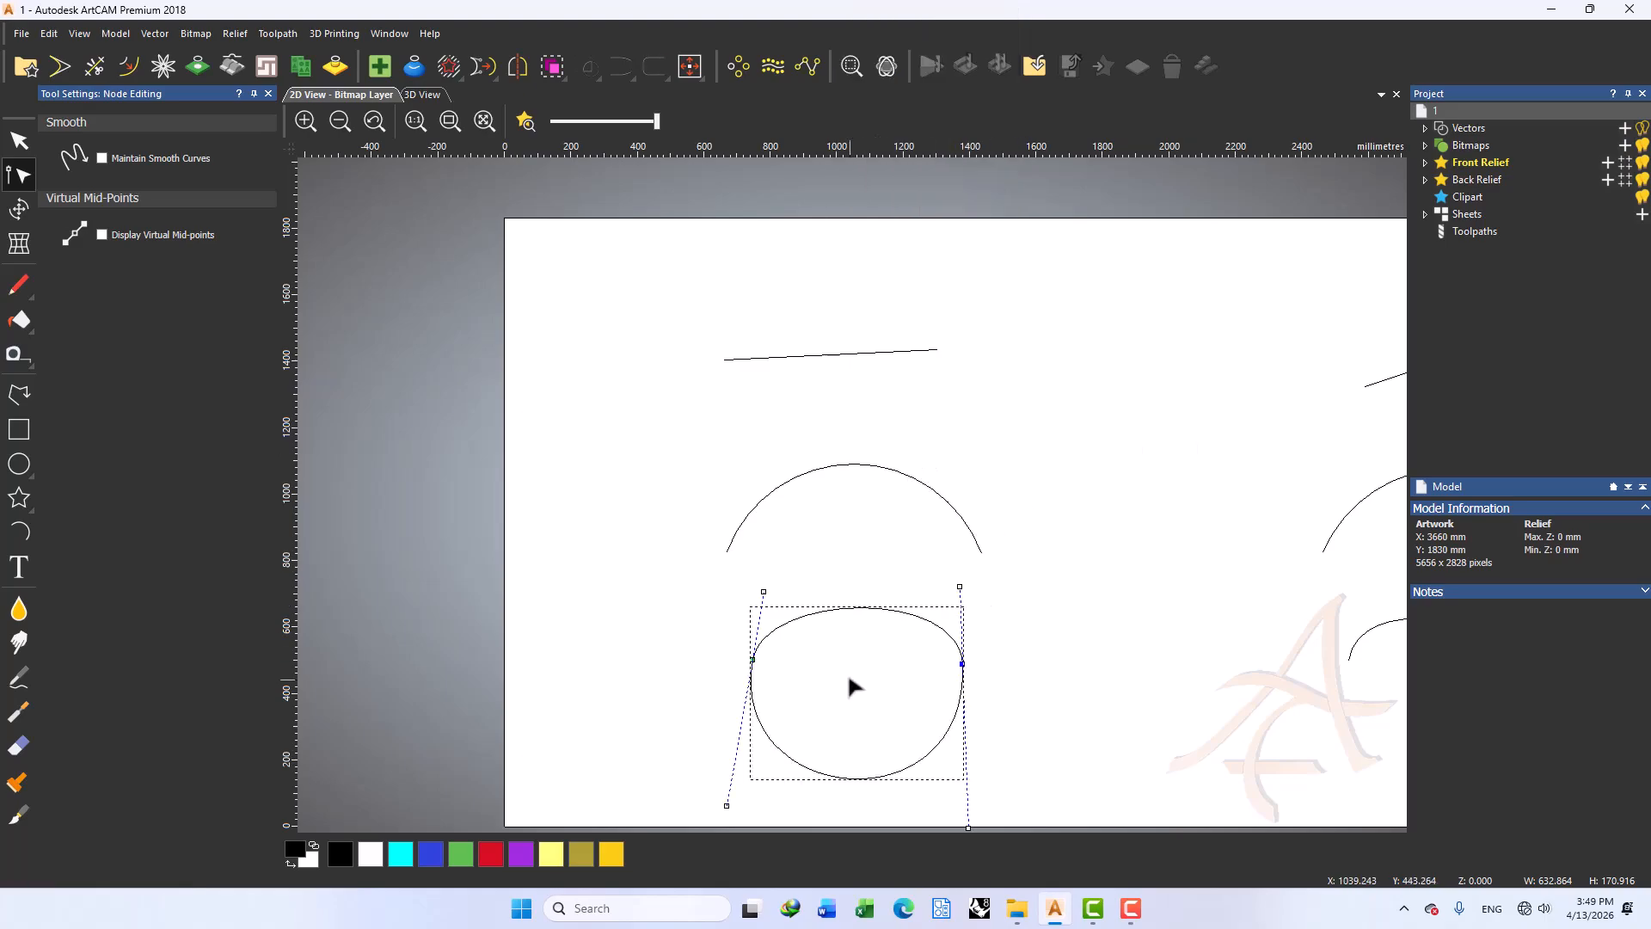
{"action": "key", "text": "ctrl+z"}
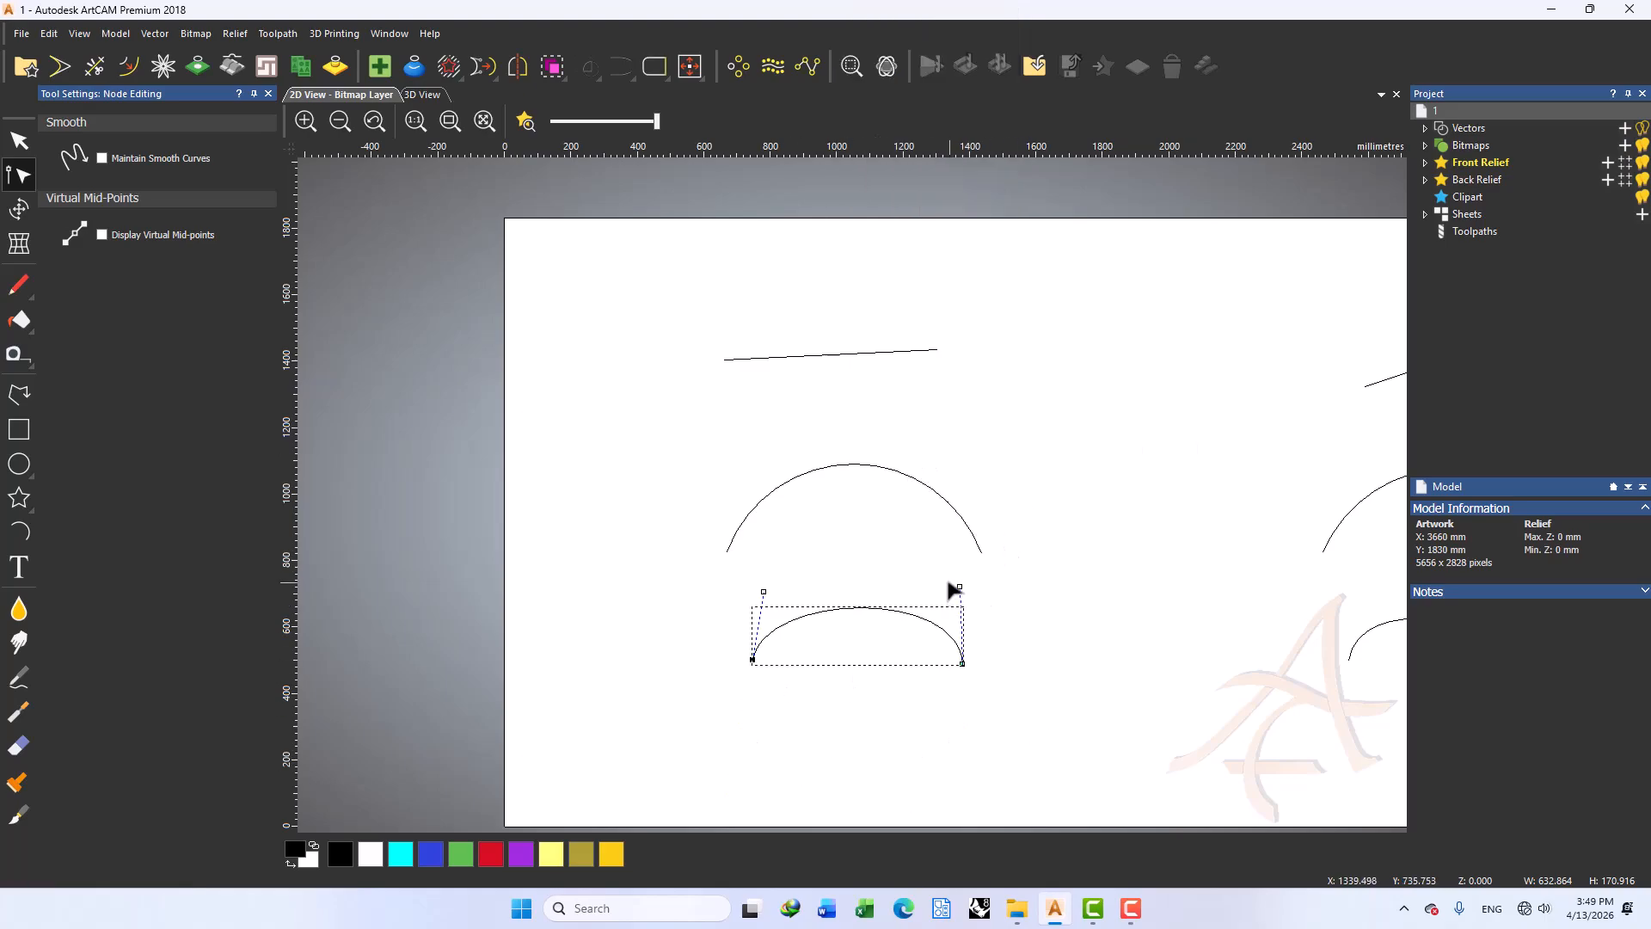
Centre the lower left Bezier vector in the model
{"action": "right_click", "coordinate": [870, 612]}
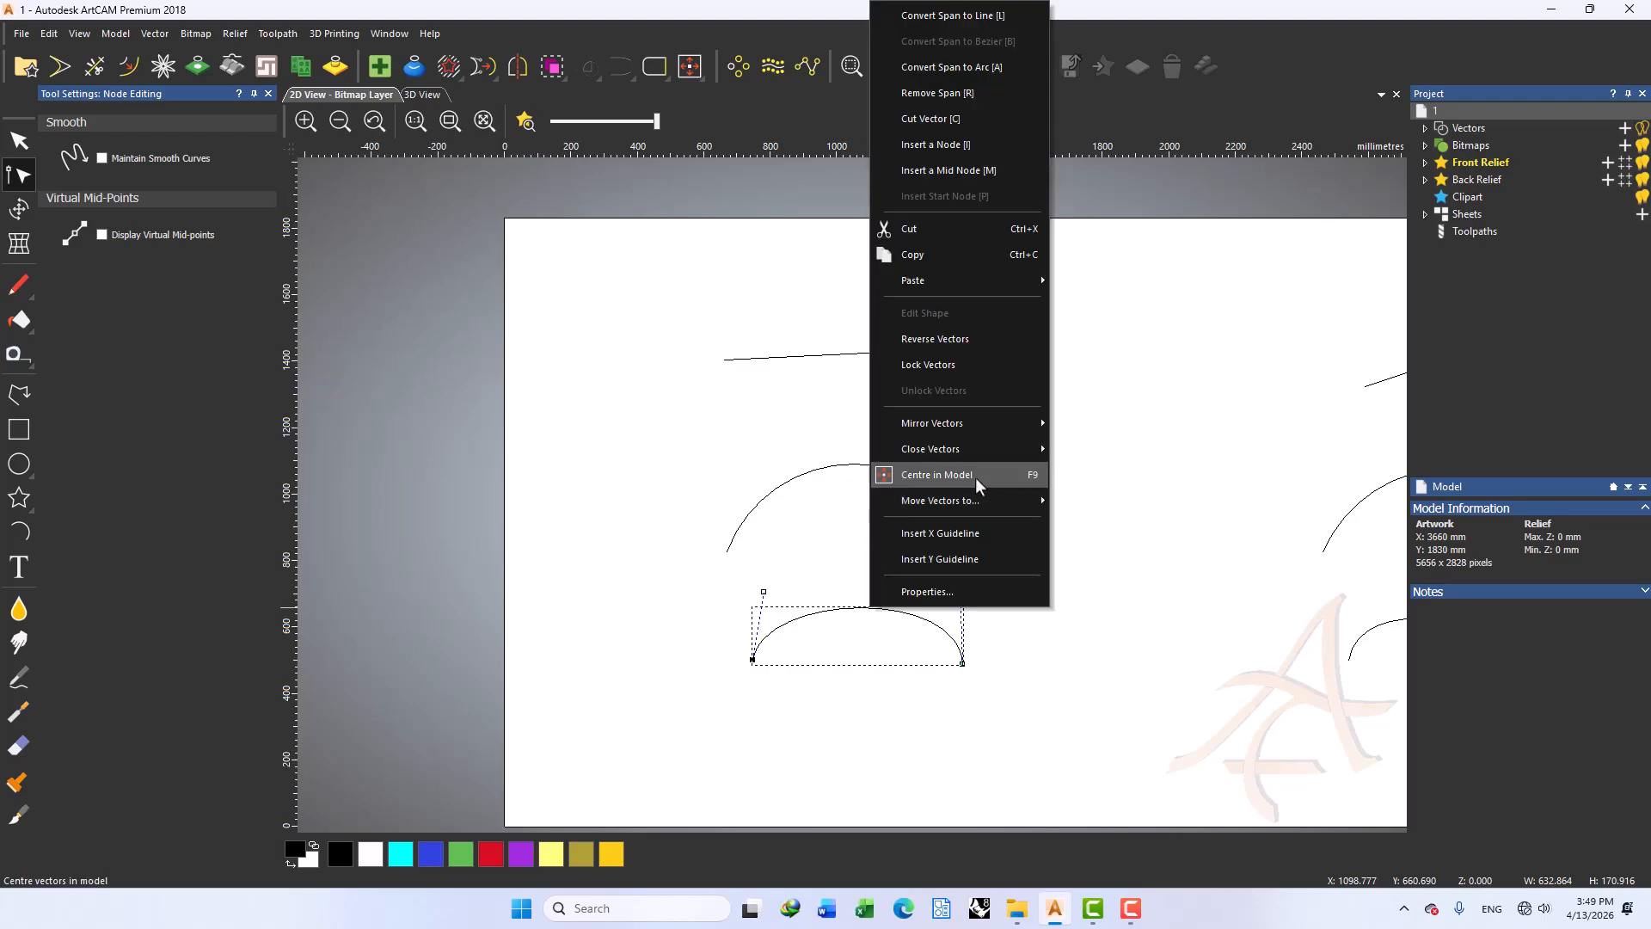
{"action": "left_click", "coordinate": [1020, 478]}
{"action": "scroll", "coordinate": [1049, 492], "scroll_direction": "down", "scroll_amount": 2}
{"action": "scroll", "coordinate": [972, 503], "scroll_direction": "up", "scroll_amount": 1}
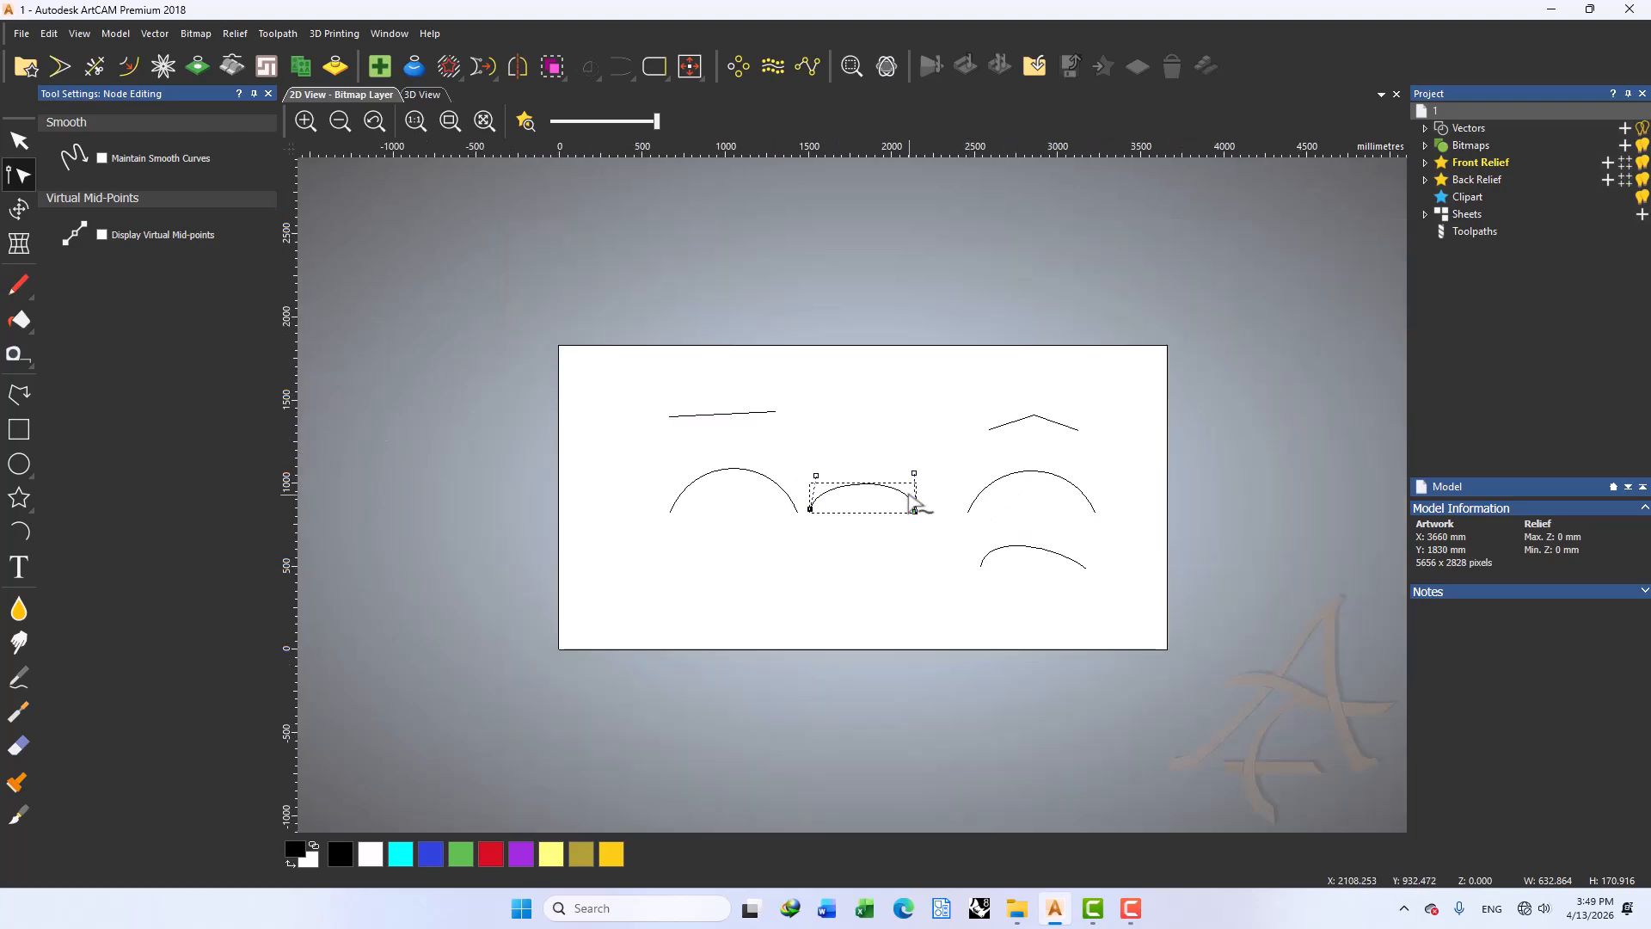
{"action": "right_click", "coordinate": [908, 502]}
{"action": "mouse_move", "coordinate": [1023, 497]}
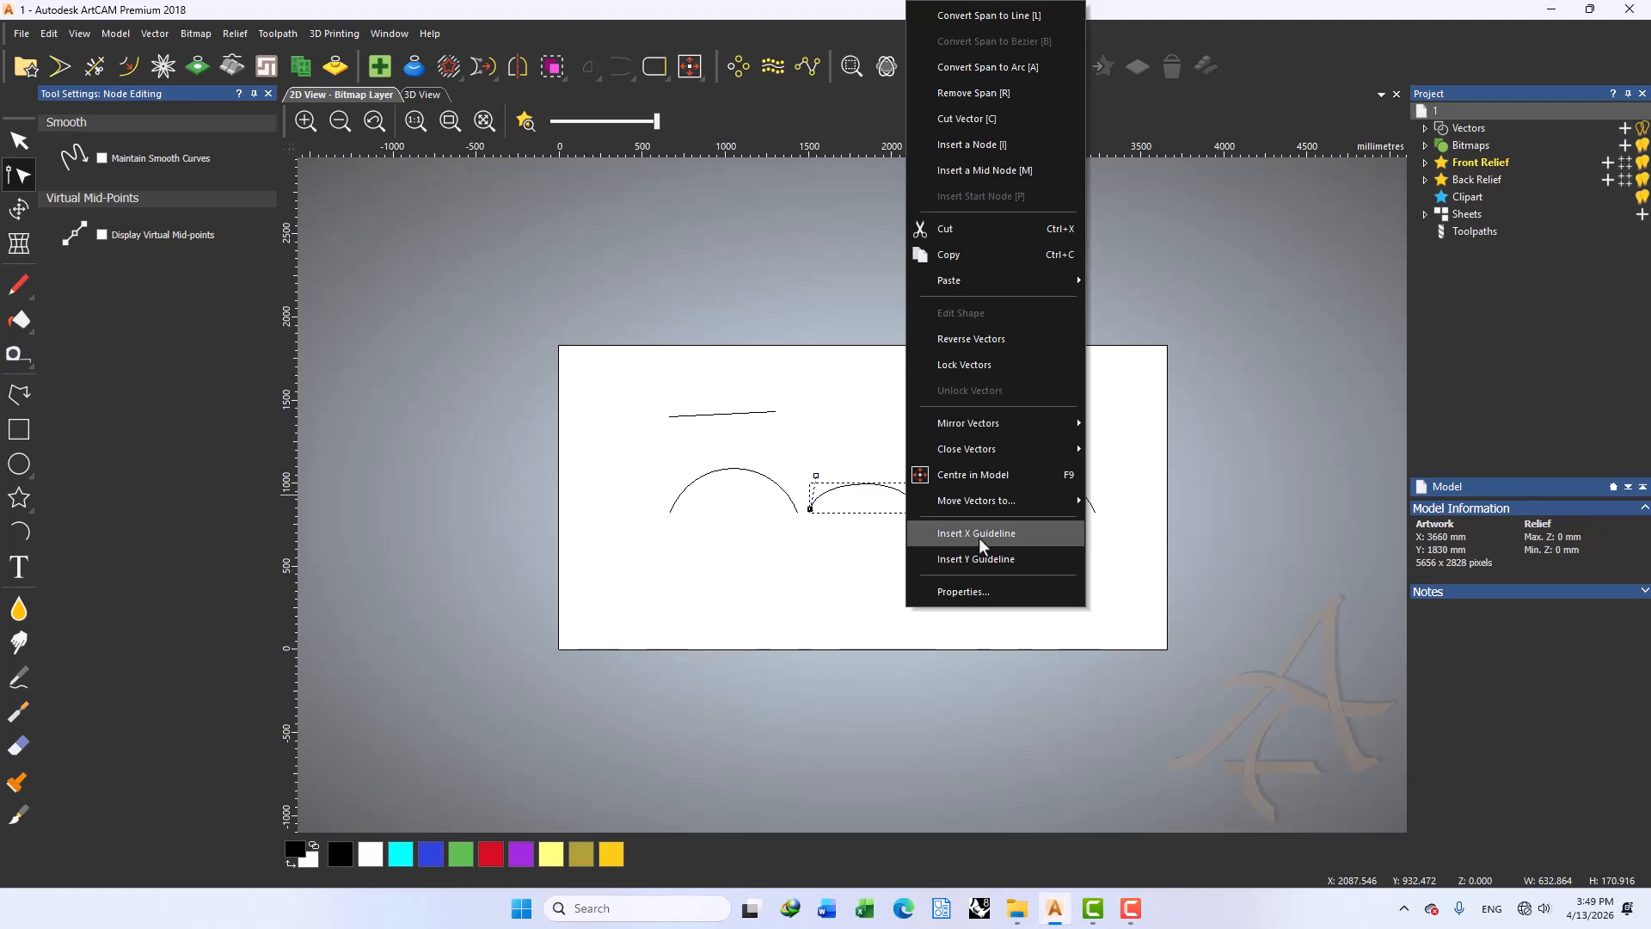
{"action": "key", "text": "Escape"}
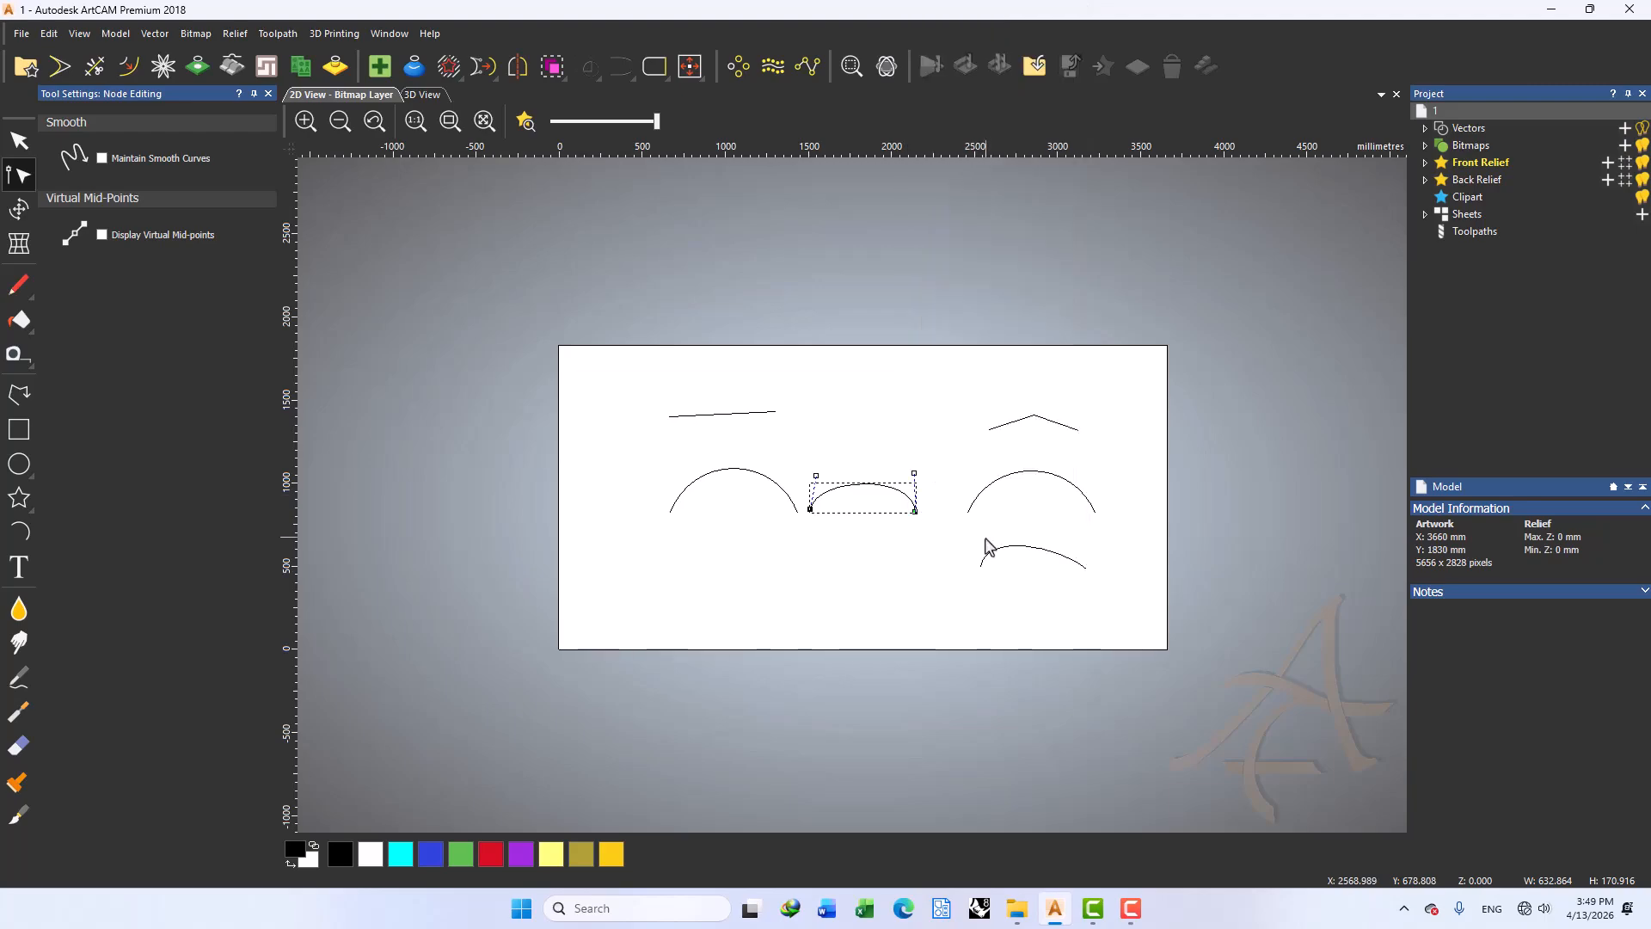
{"action": "scroll", "coordinate": [890, 491], "scroll_direction": "up", "scroll_amount": 4}
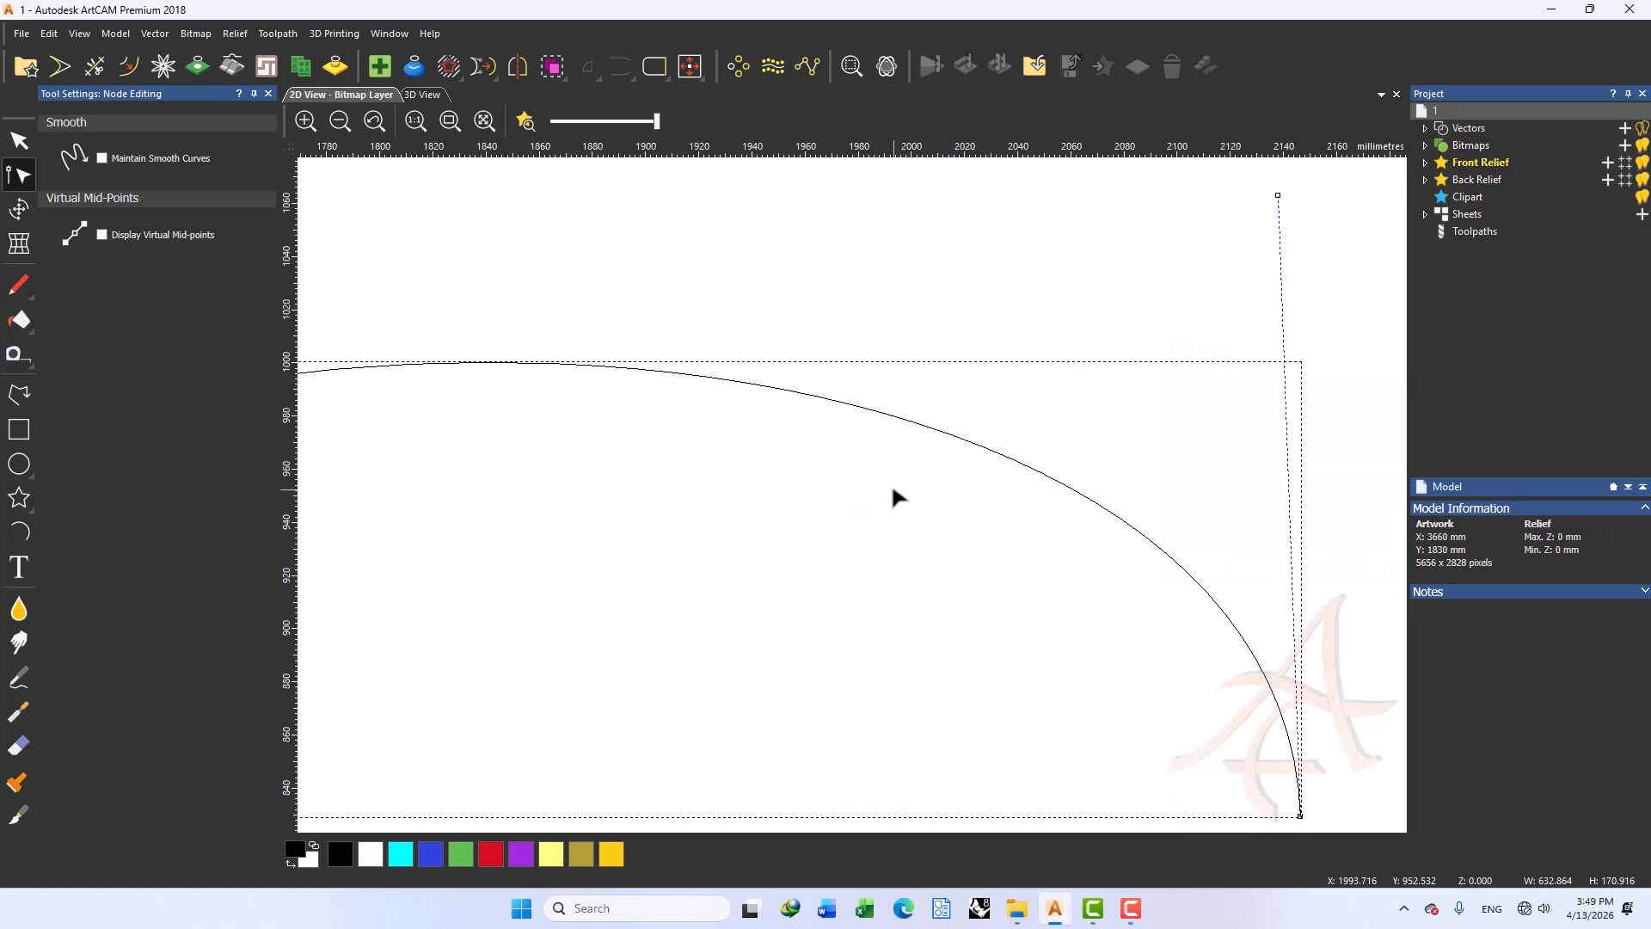
{"action": "left_click", "coordinate": [973, 312]}
{"action": "scroll", "coordinate": [877, 410], "scroll_direction": "down", "scroll_amount": 2}
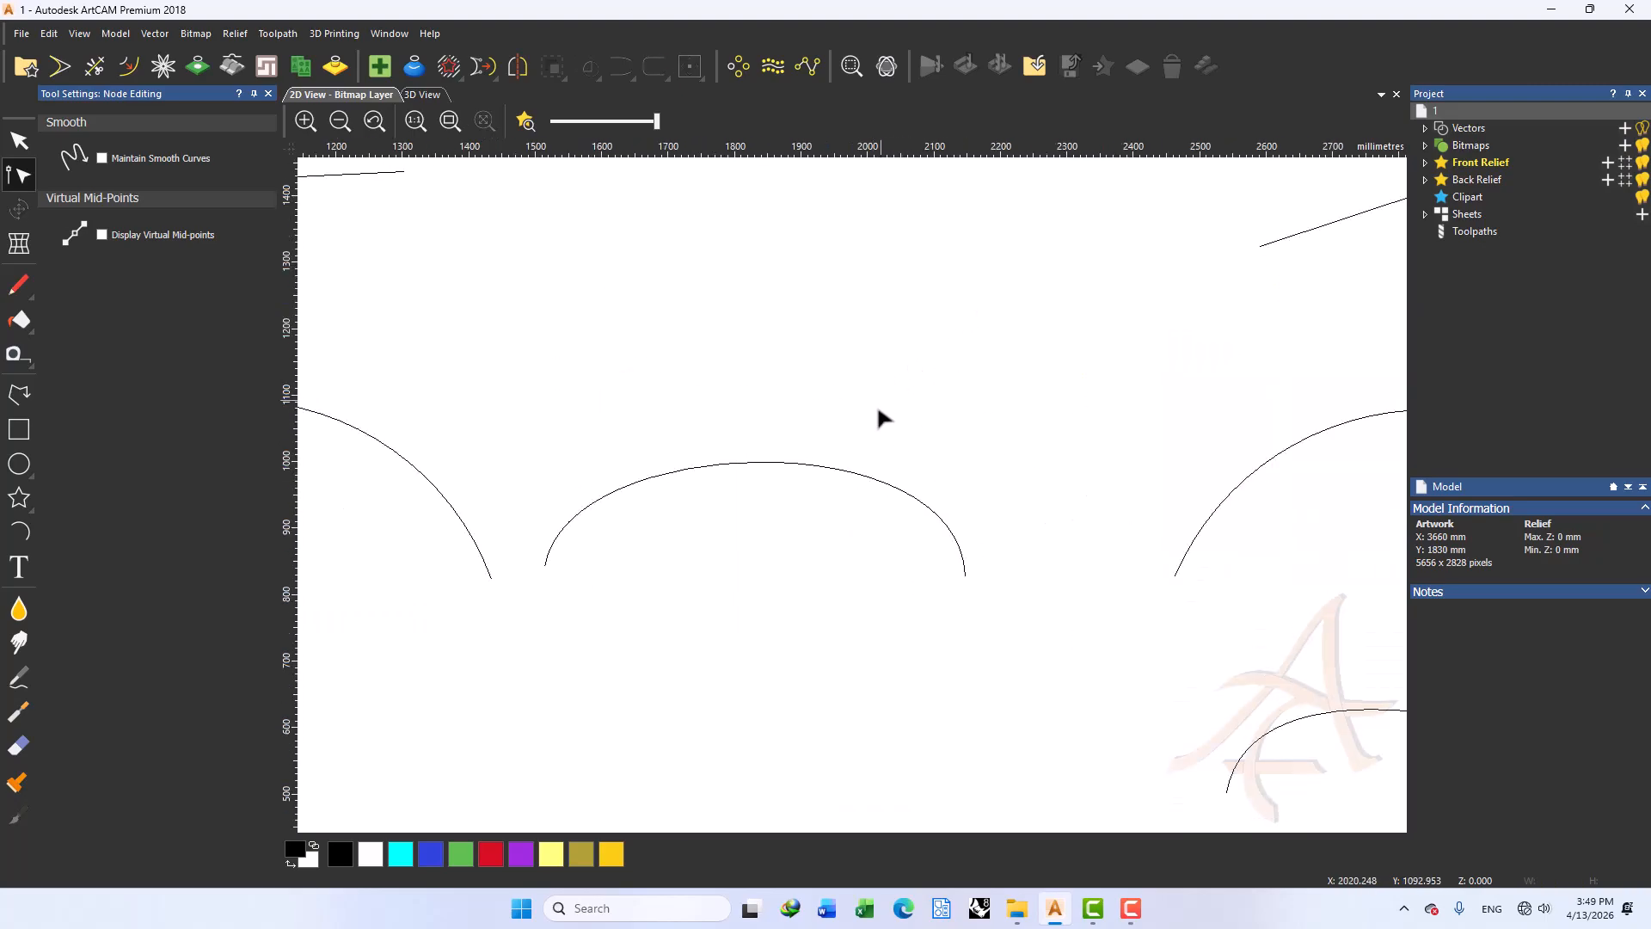
{"action": "left_click", "coordinate": [830, 466]}
{"action": "right_click", "coordinate": [831, 466]}
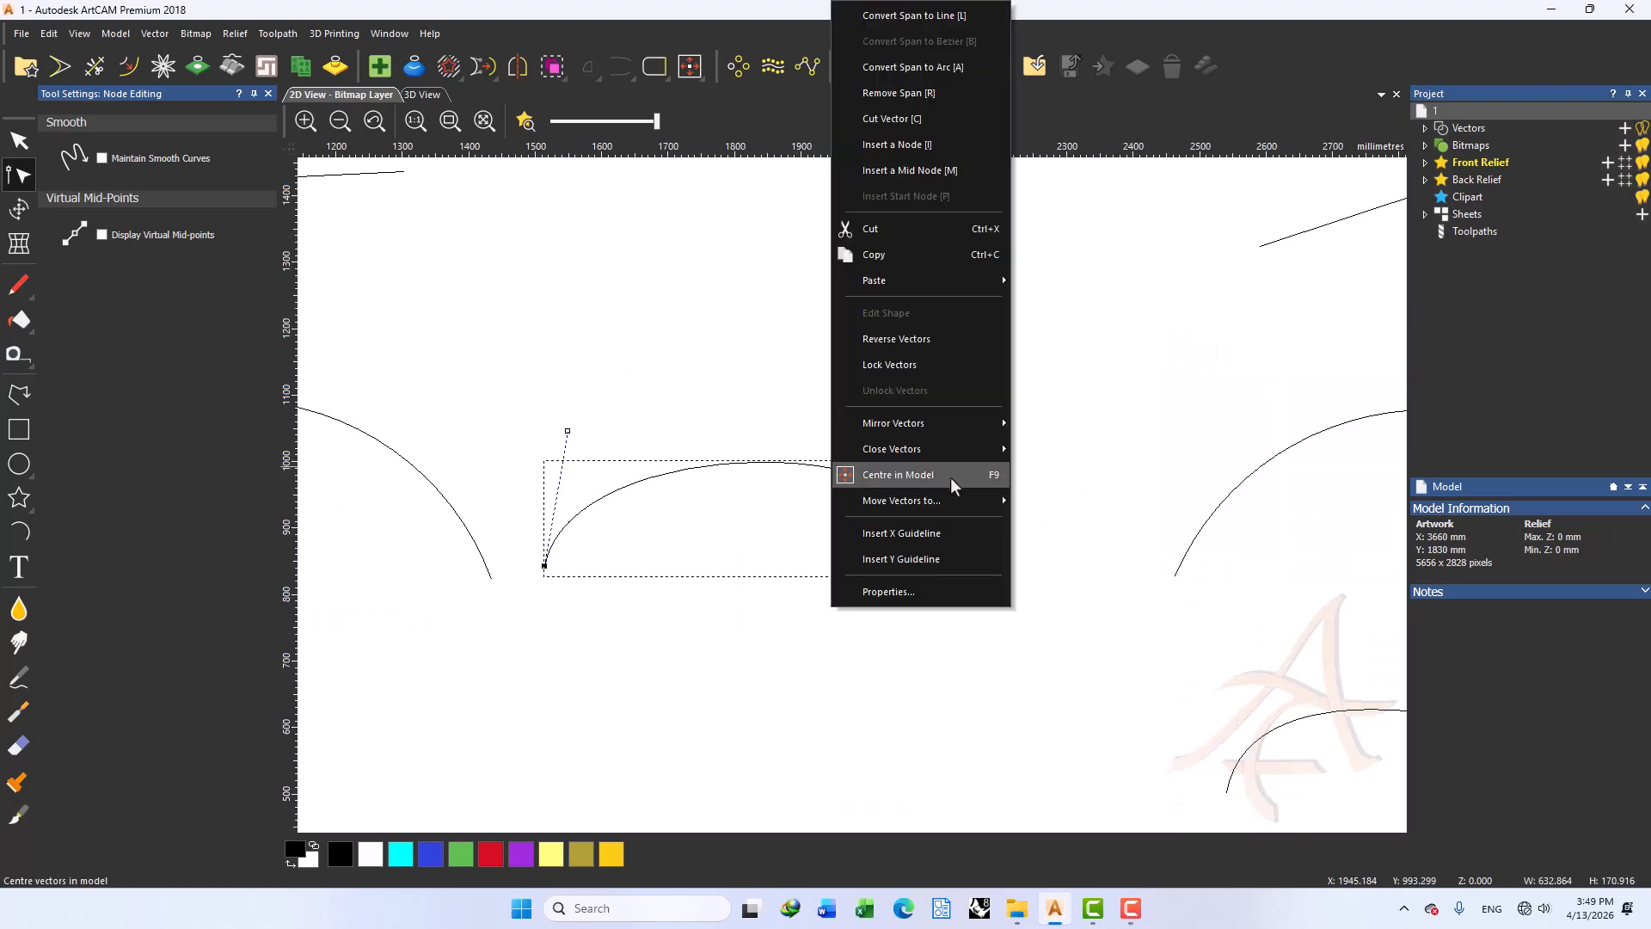
{"action": "left_click", "coordinate": [884, 560]}
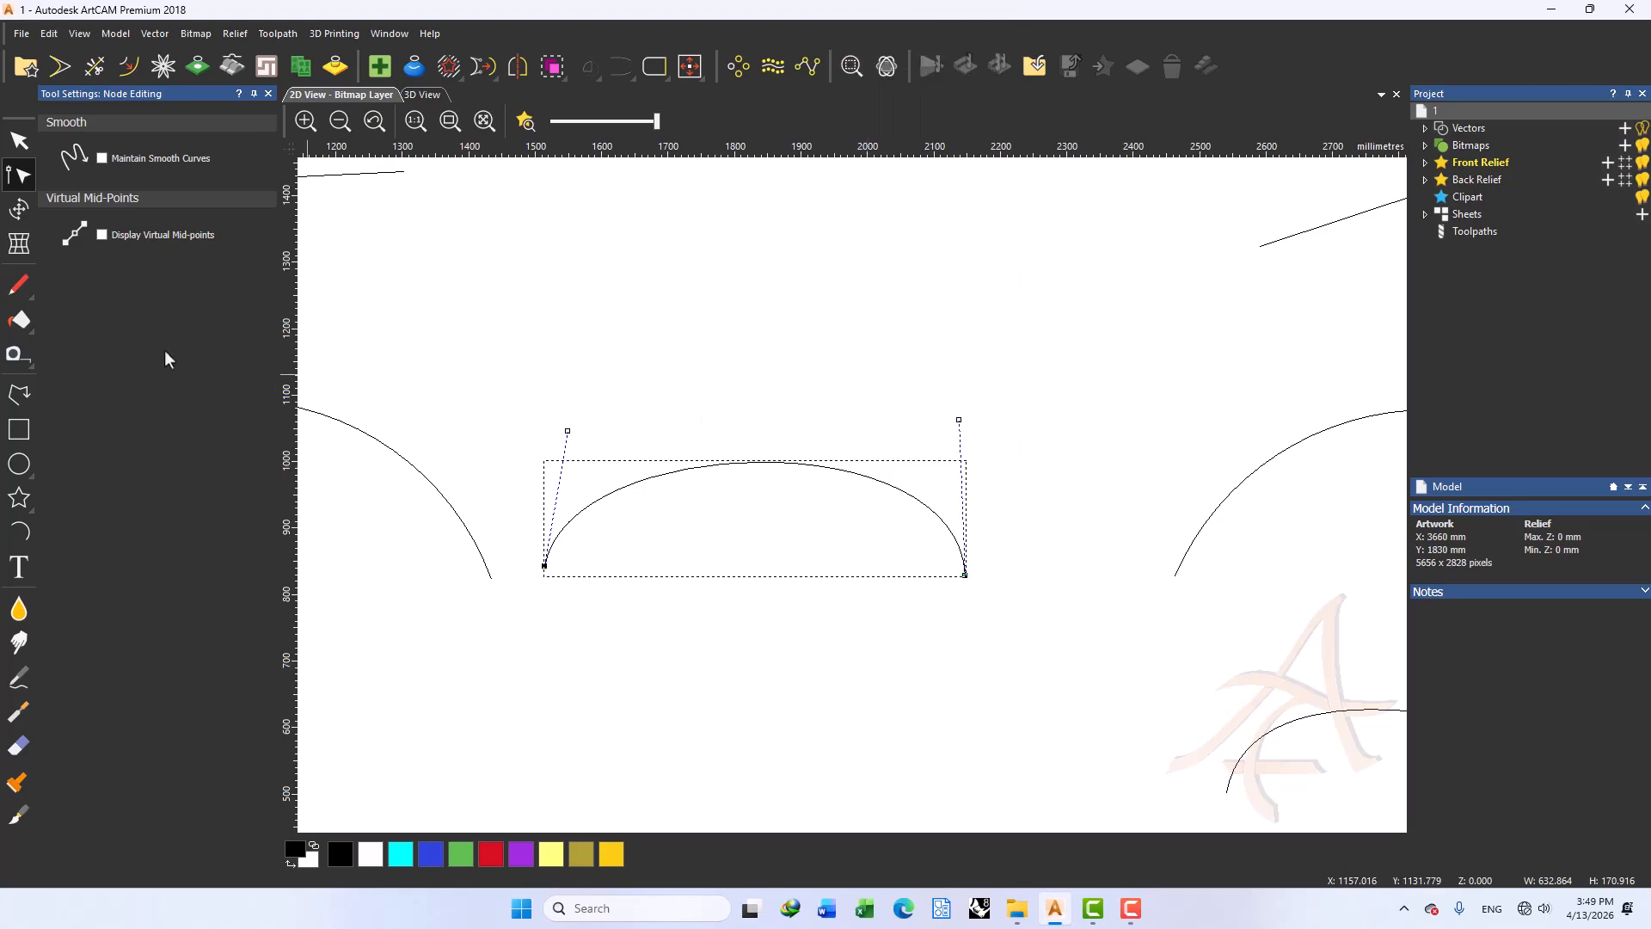
{"action": "scroll", "coordinate": [877, 501], "scroll_direction": "down", "scroll_amount": 3}
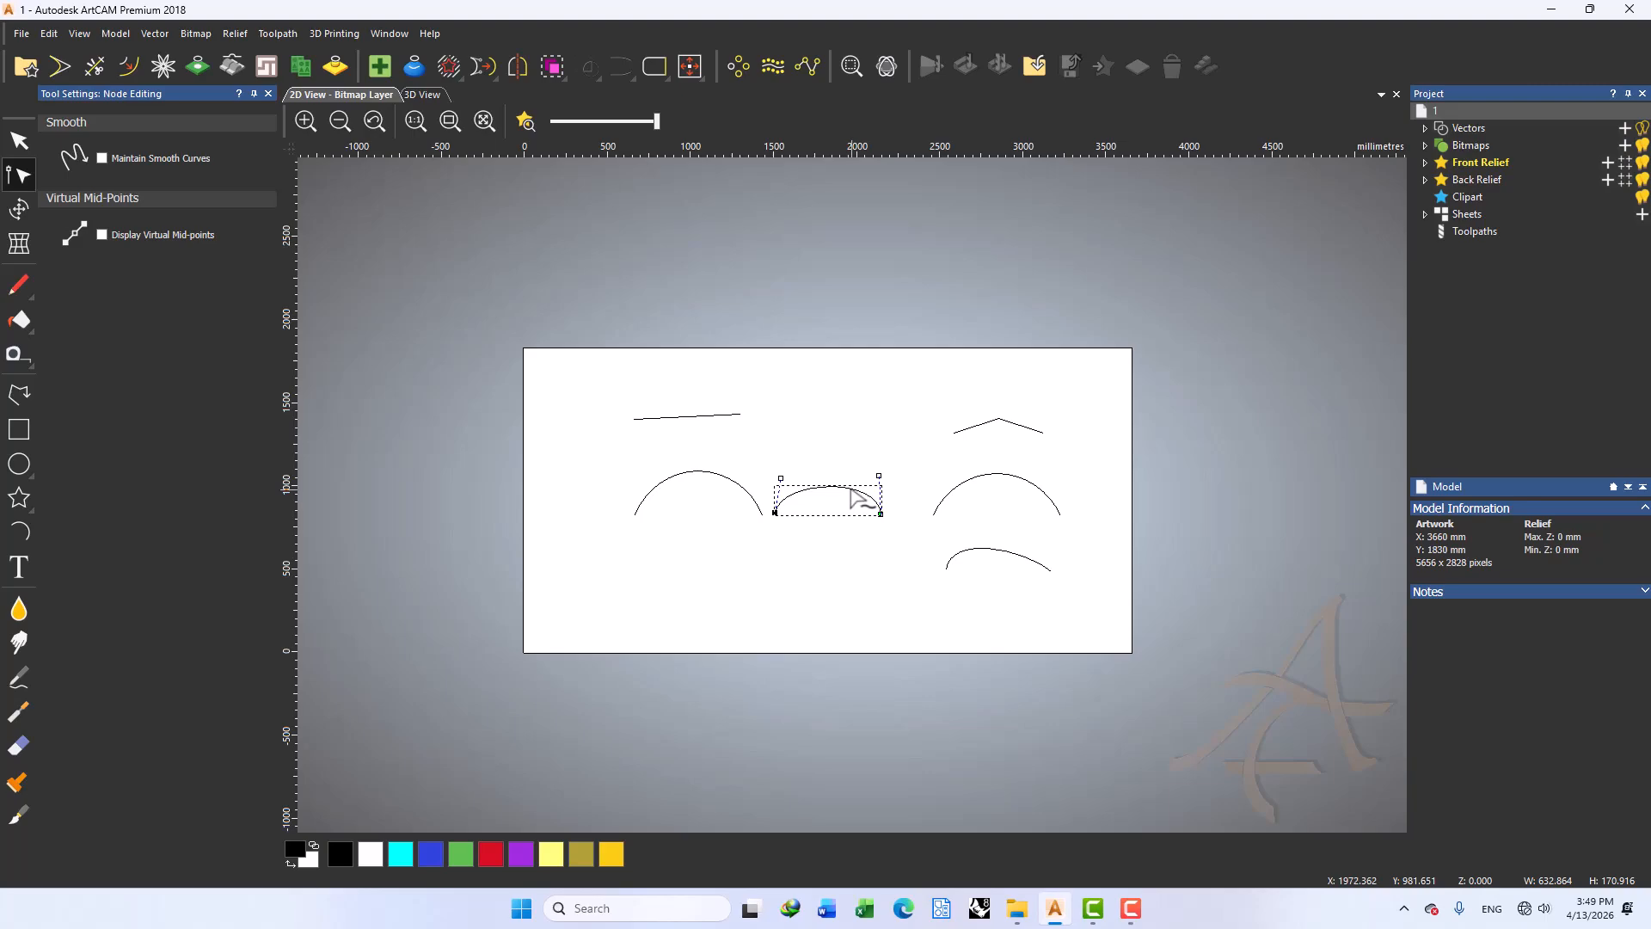
{"action": "scroll", "coordinate": [851, 501], "scroll_direction": "up", "scroll_amount": 2}
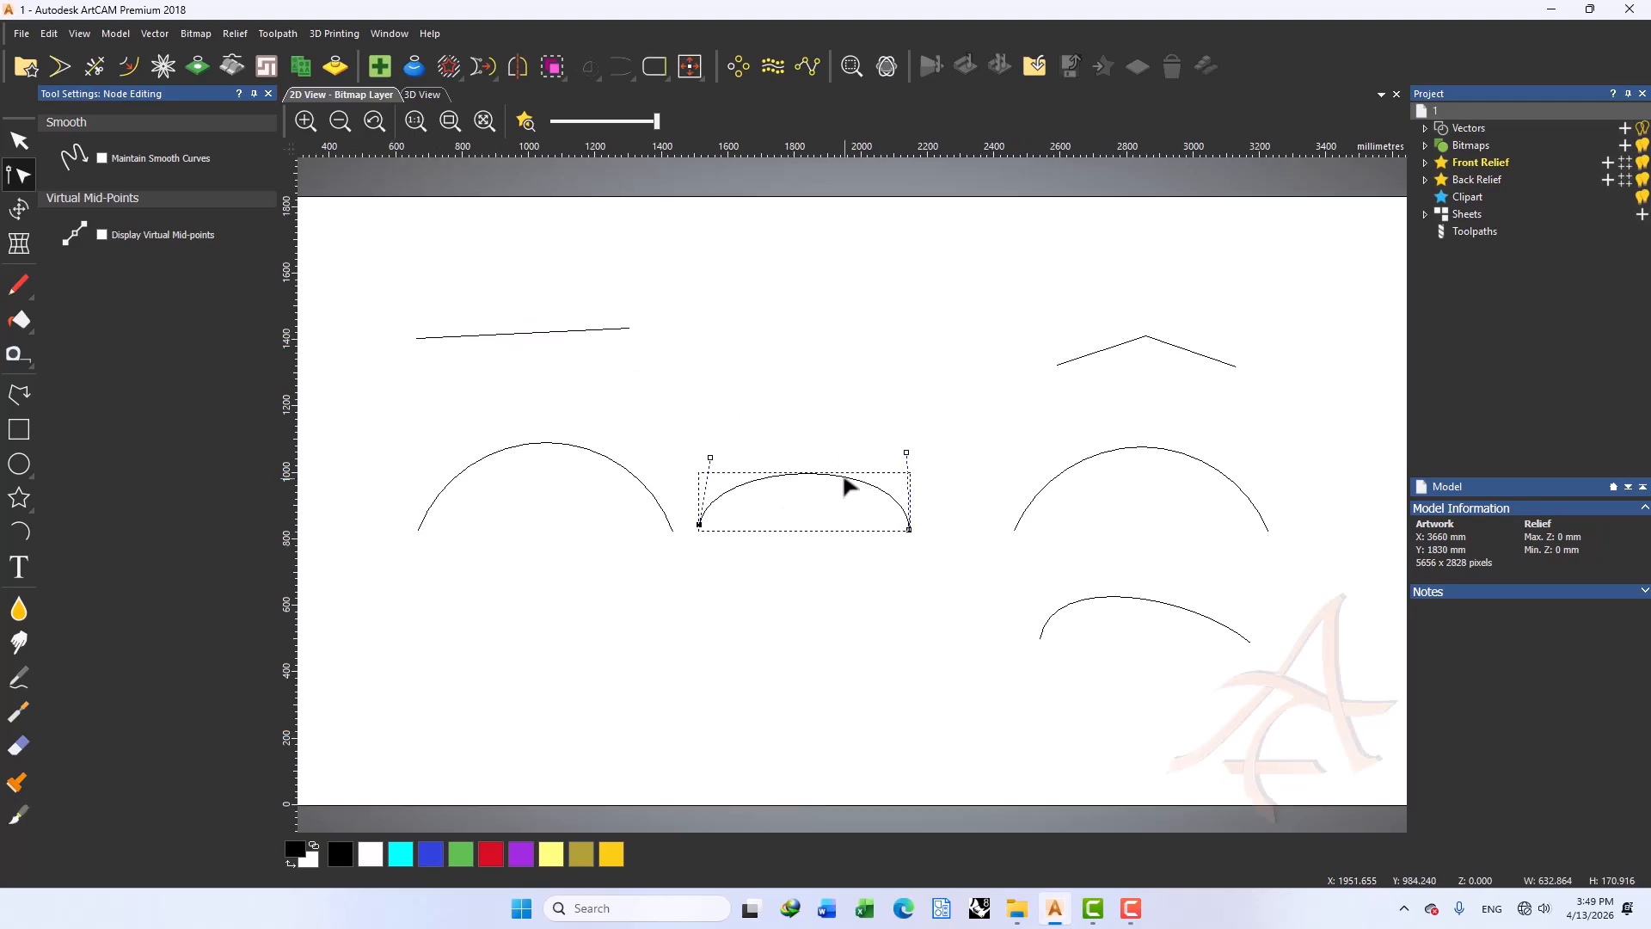
View the properties of the centred Bezier vector and close them
{"action": "right_click", "coordinate": [847, 487]}
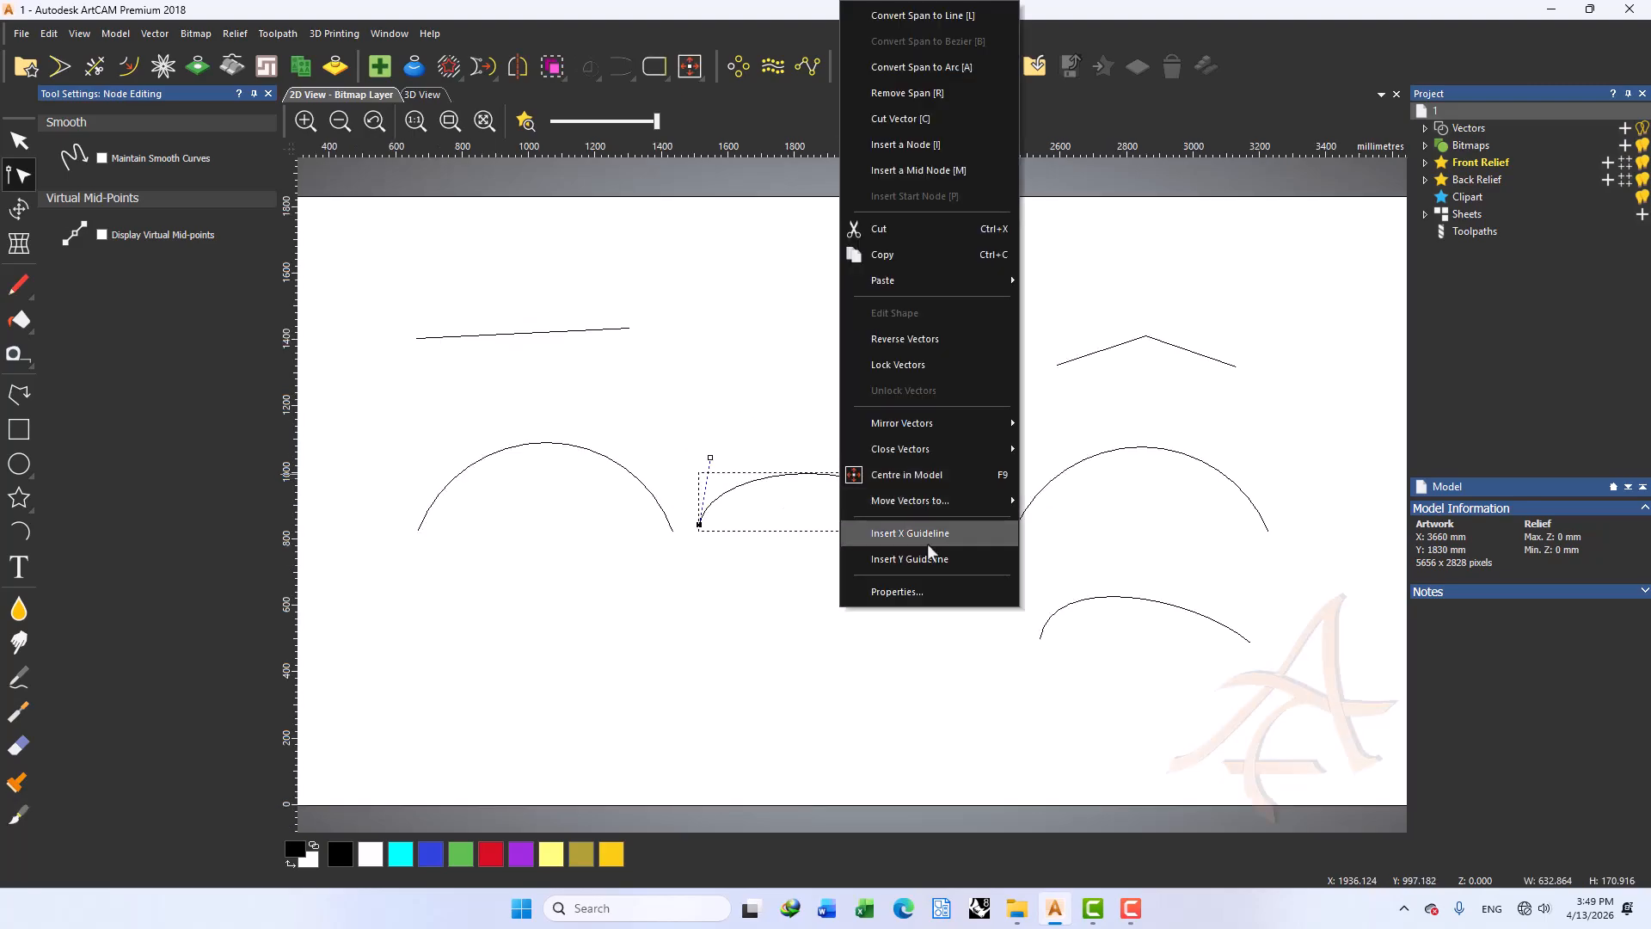
{"action": "left_click", "coordinate": [905, 590]}
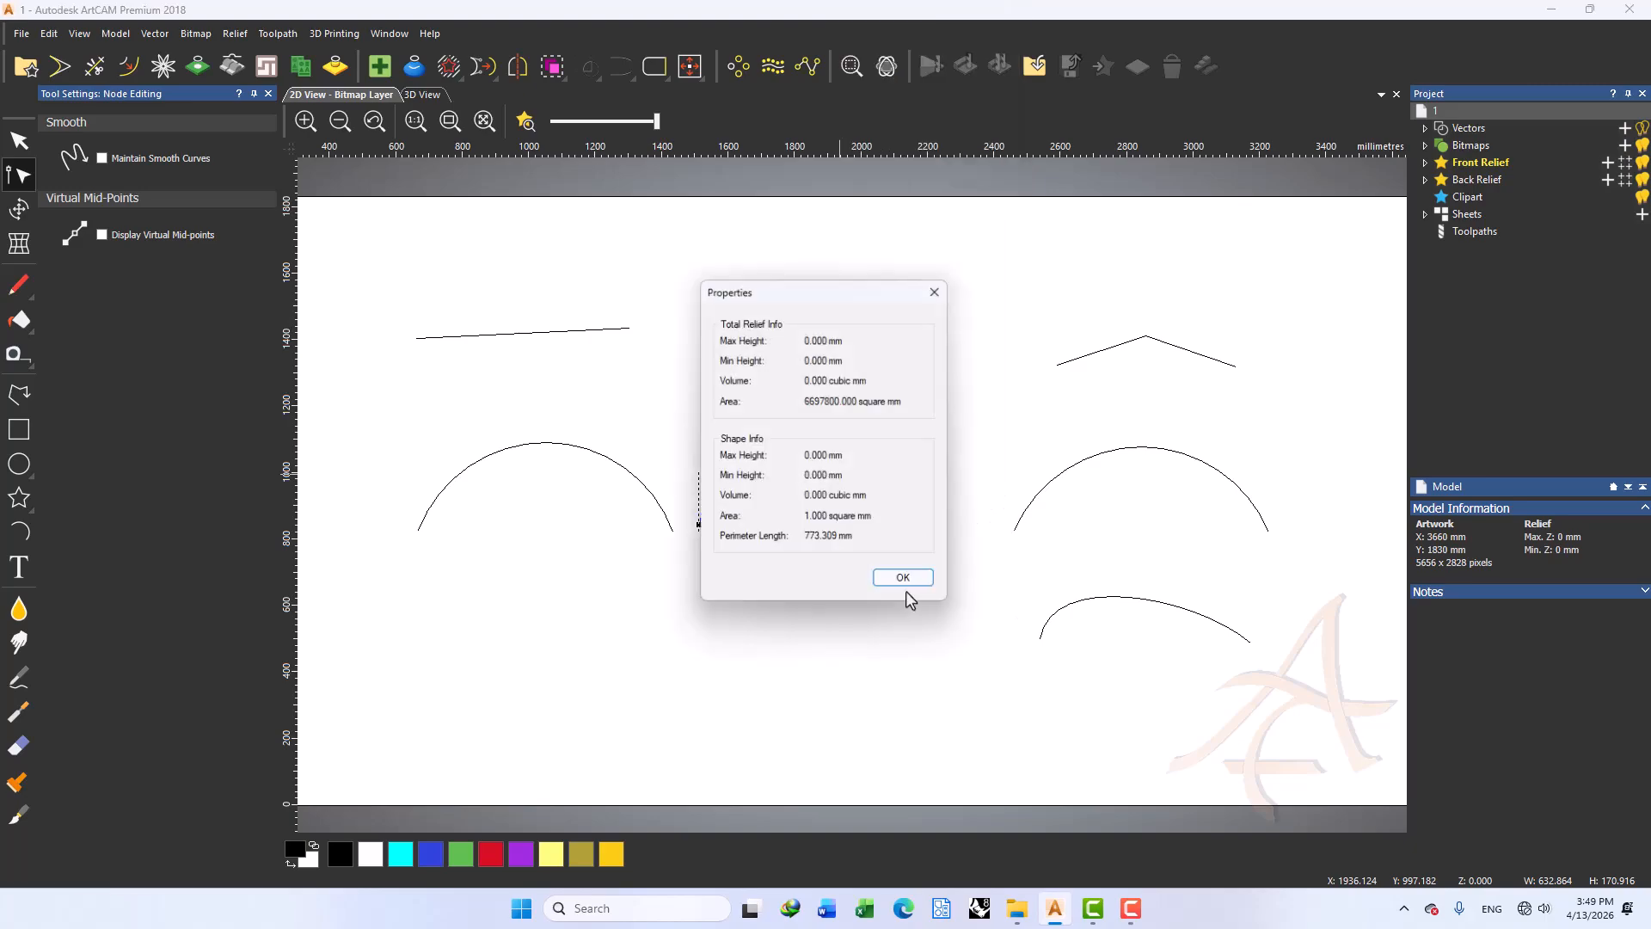
{"action": "left_click", "coordinate": [942, 291]}
{"action": "right_click", "coordinate": [798, 479]}
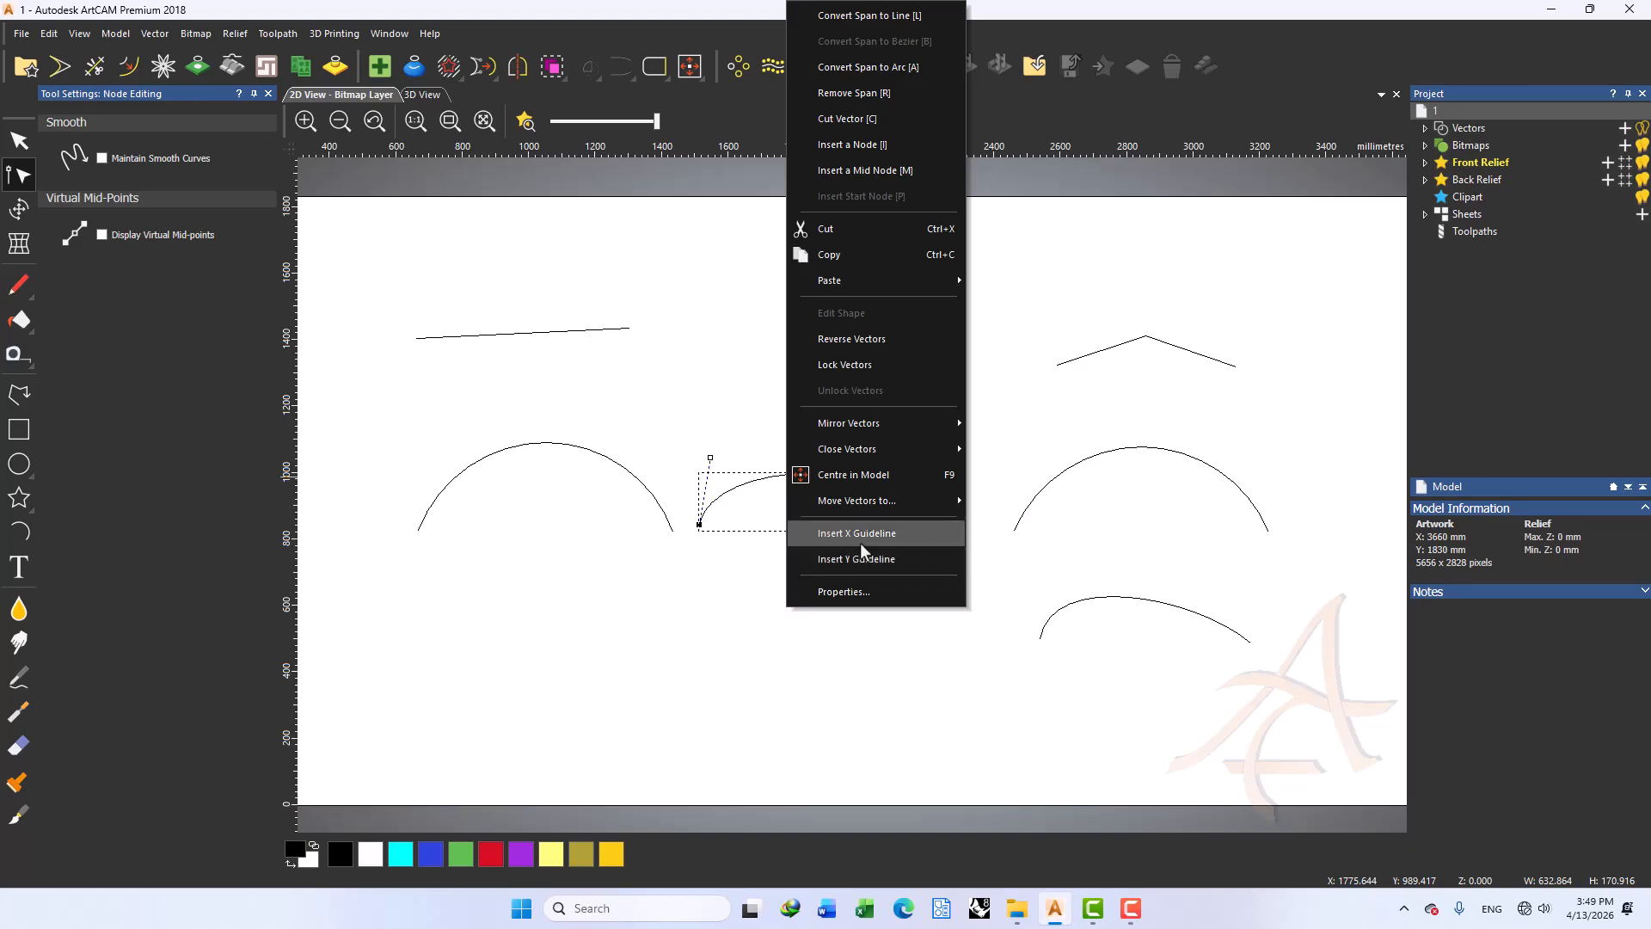
Lengthen the upper left straight line to about 1288 mm wide and 137 mm high by moving its right end rightward and lower
{"action": "left_click", "coordinate": [531, 338]}
{"action": "left_click", "coordinate": [529, 338]}
{"action": "right_click", "coordinate": [527, 338]}
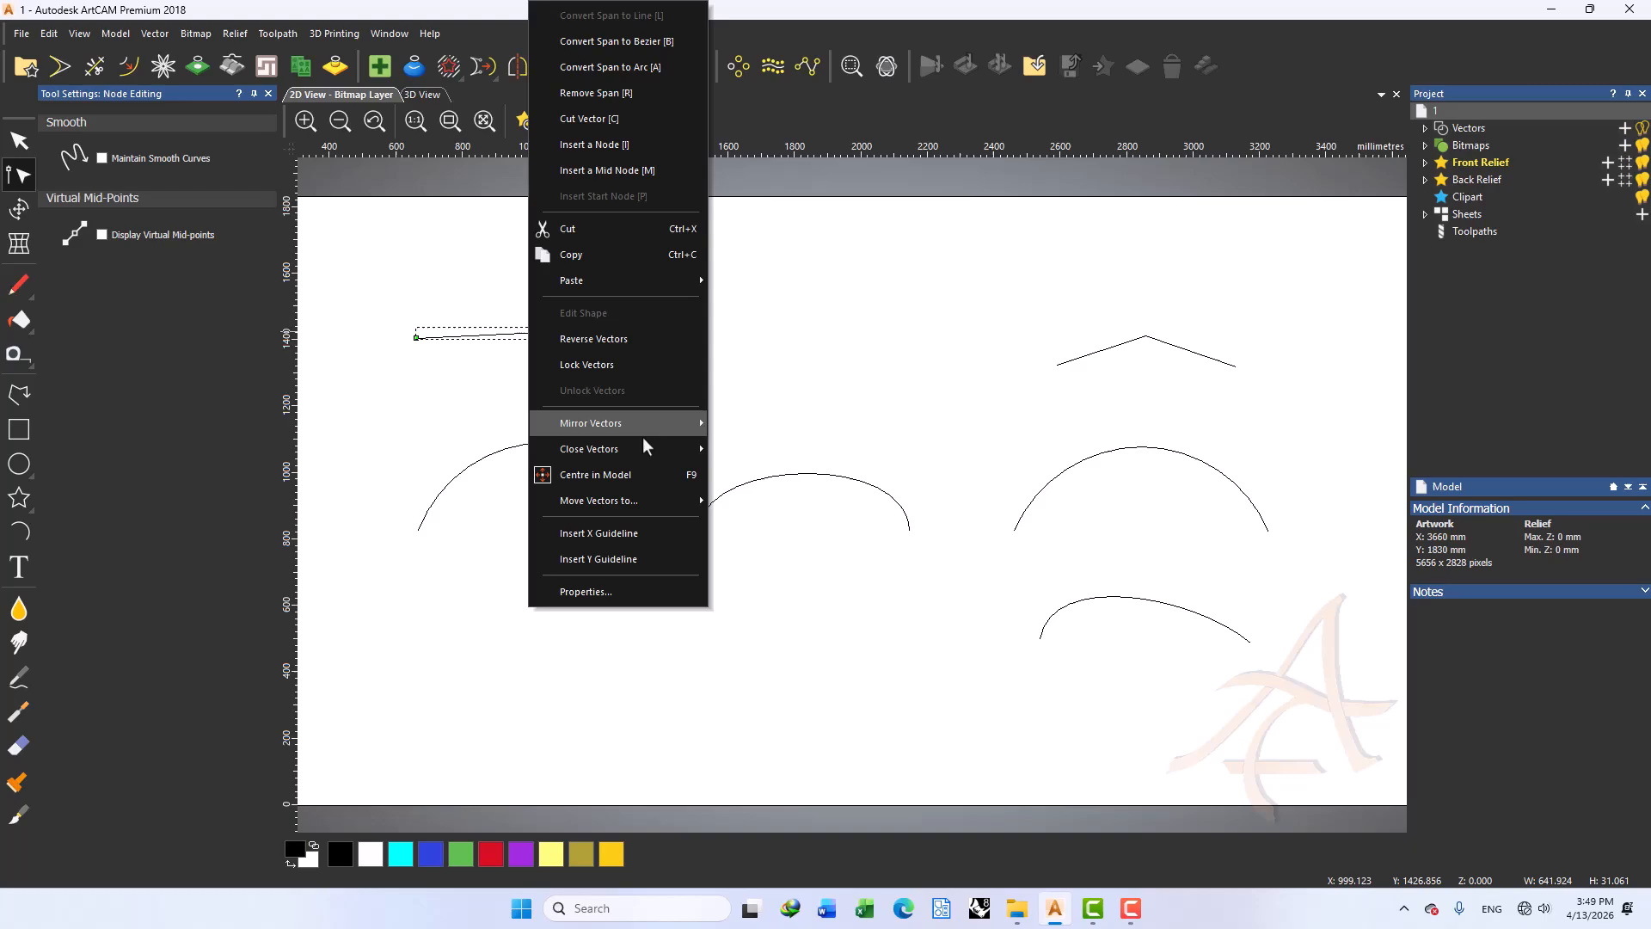
{"action": "left_click", "coordinate": [638, 533]}
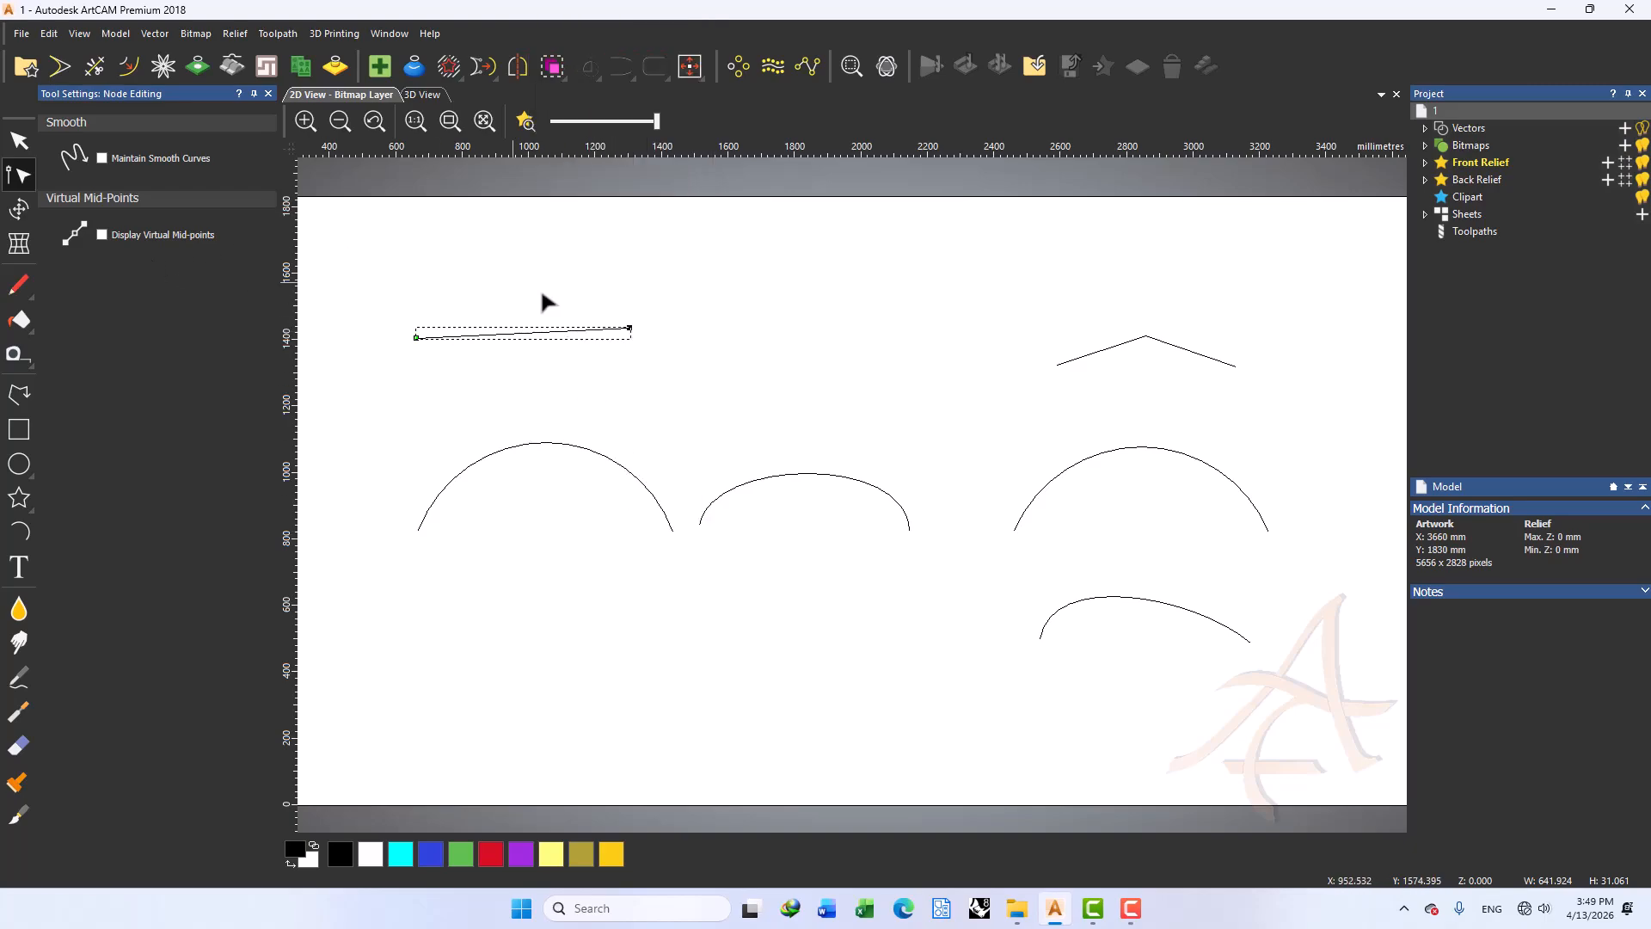
{"action": "left_click", "coordinate": [629, 327]}
{"action": "left_click_drag", "start_coordinate": [630, 327], "coordinate": [843, 383]}
{"action": "scroll", "coordinate": [763, 394], "scroll_direction": "down", "scroll_amount": 1}
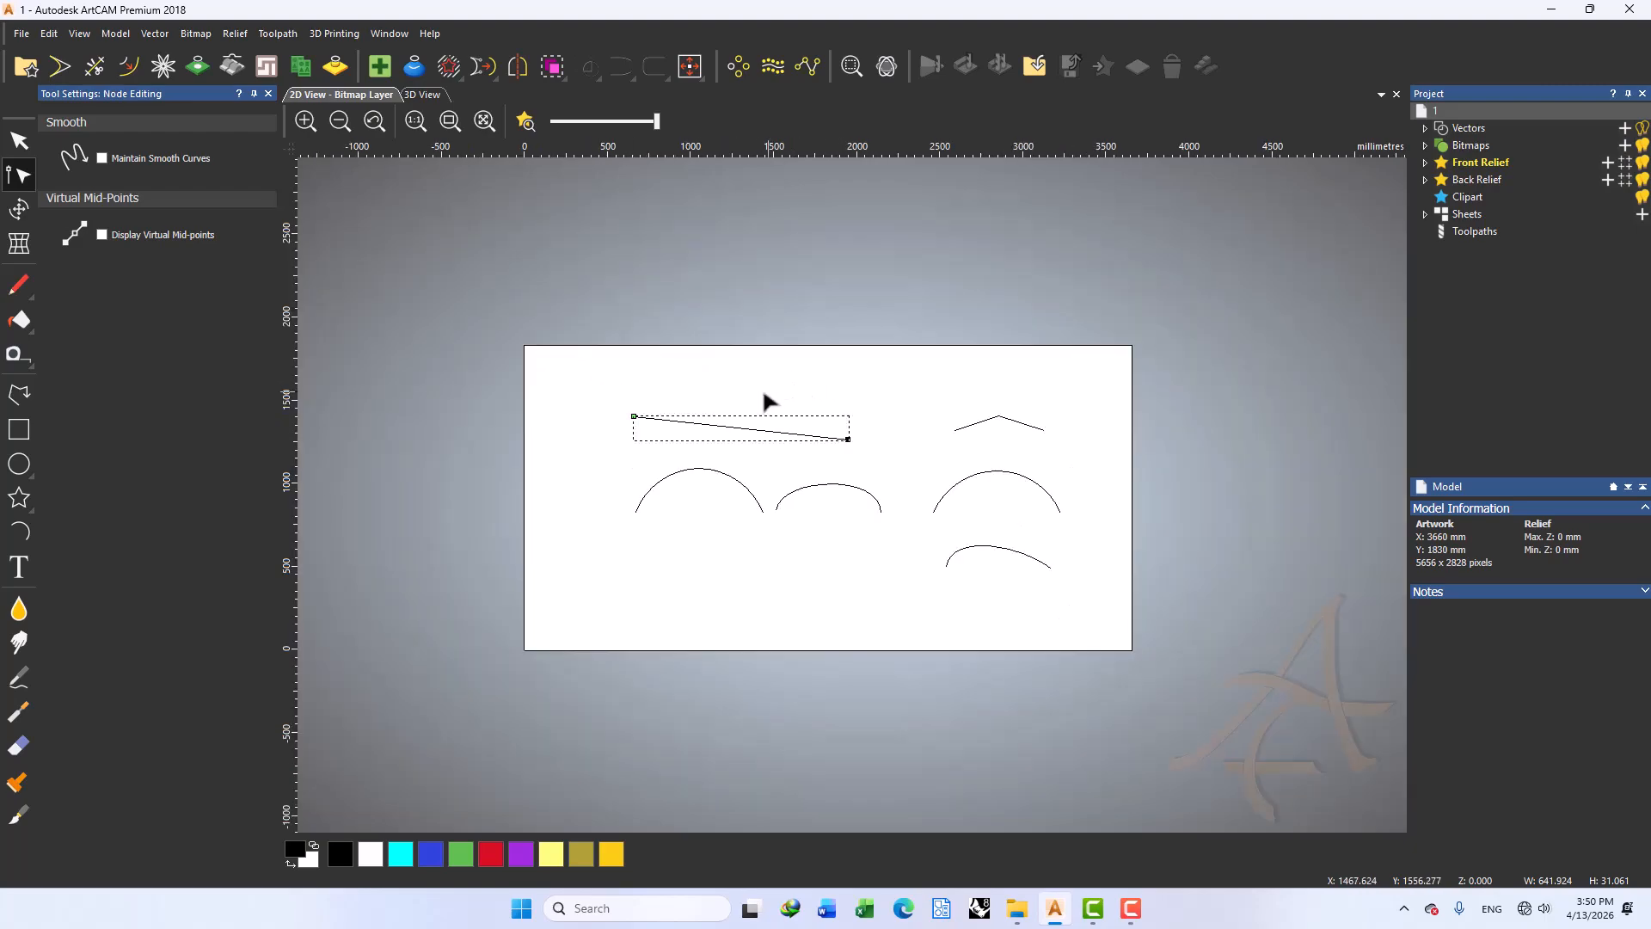
{"action": "scroll", "coordinate": [768, 400], "scroll_direction": "down", "scroll_amount": 1}
{"action": "scroll", "coordinate": [793, 461], "scroll_direction": "up", "scroll_amount": 1}
{"action": "right_click", "coordinate": [790, 457]}
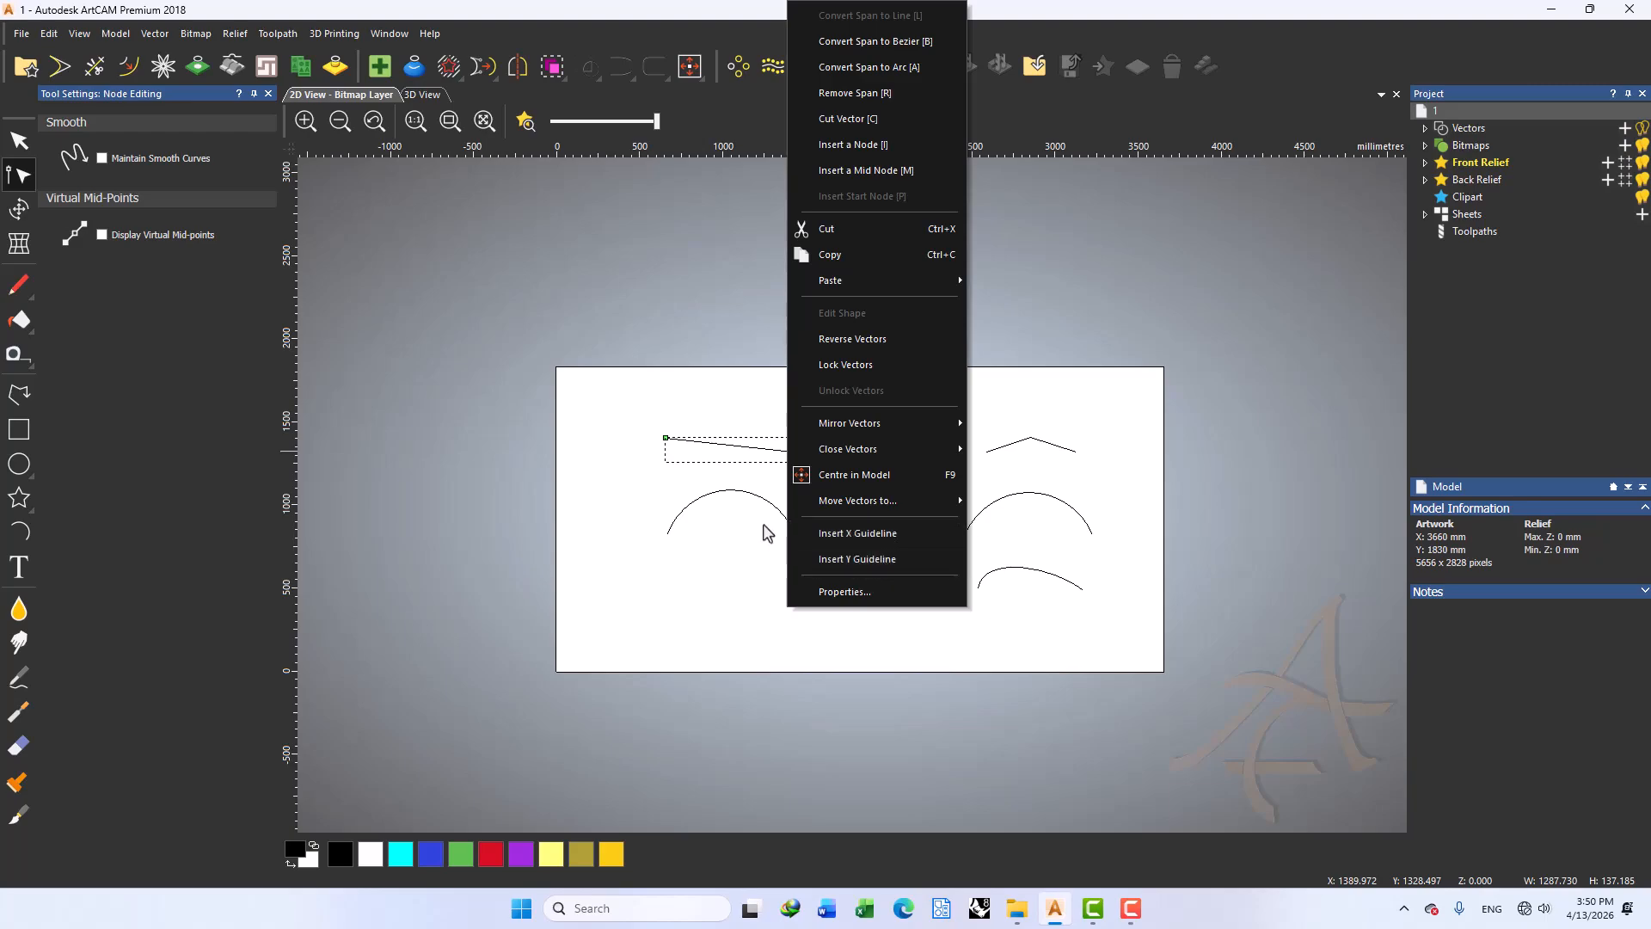
Draw a rectangle about 828 by 528 mm across the model's upper edge and enter node editing on it
{"action": "left_click", "coordinate": [19, 430]}
{"action": "left_click_drag", "start_coordinate": [837, 328], "coordinate": [698, 416]}
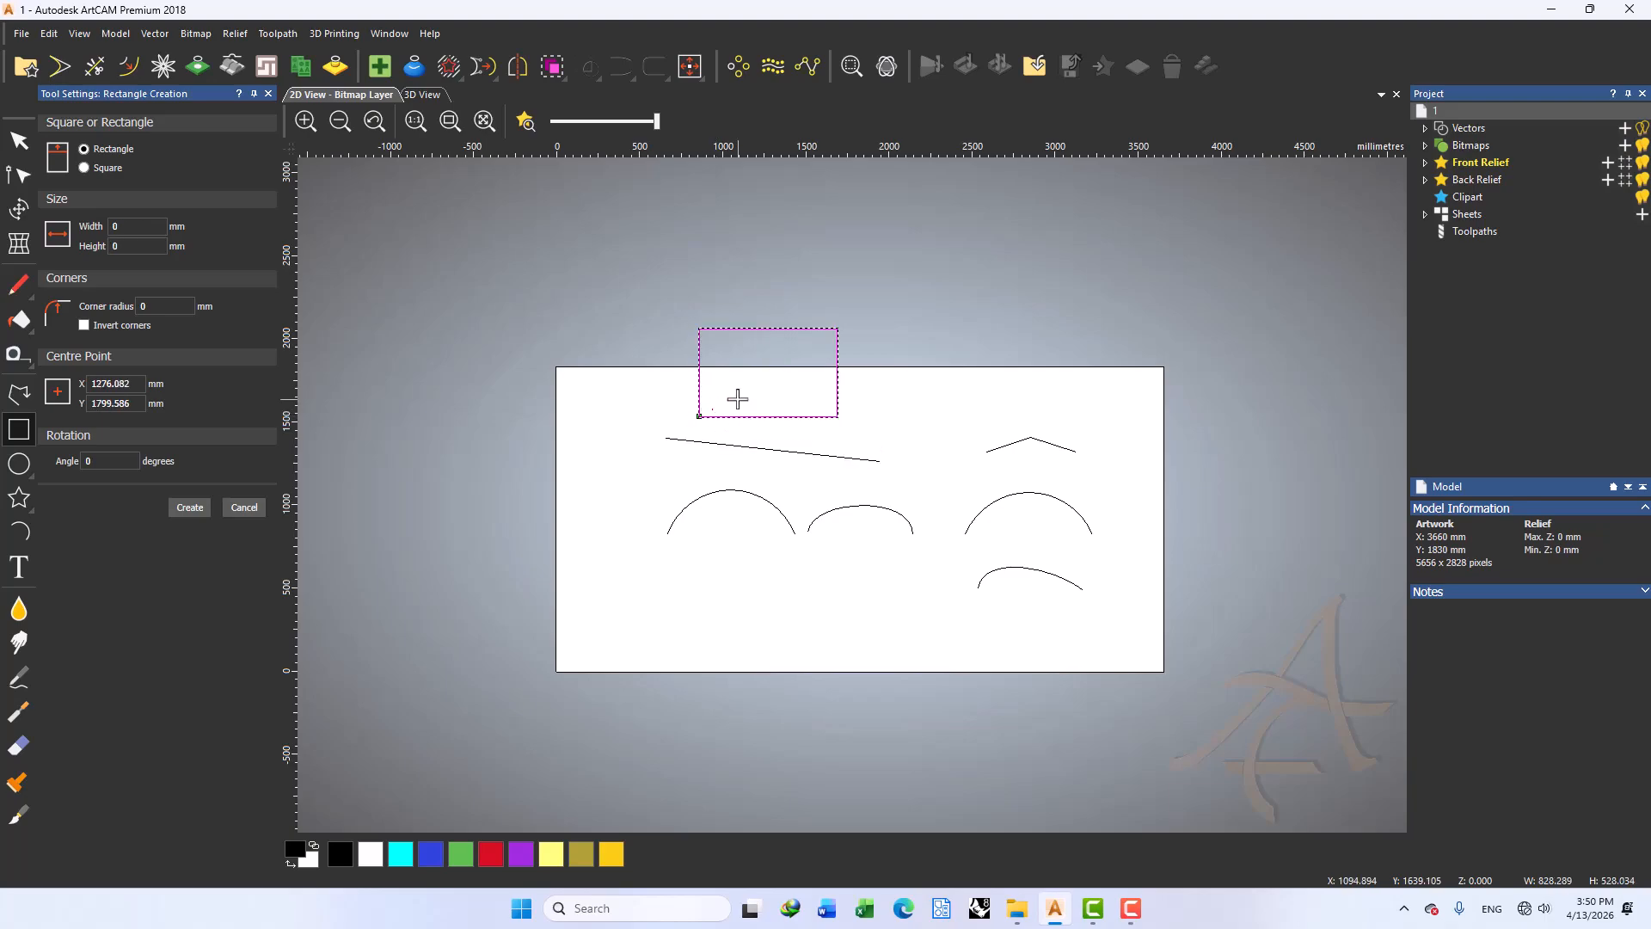
{"action": "key", "text": "n"}
{"action": "right_click", "coordinate": [754, 415]}
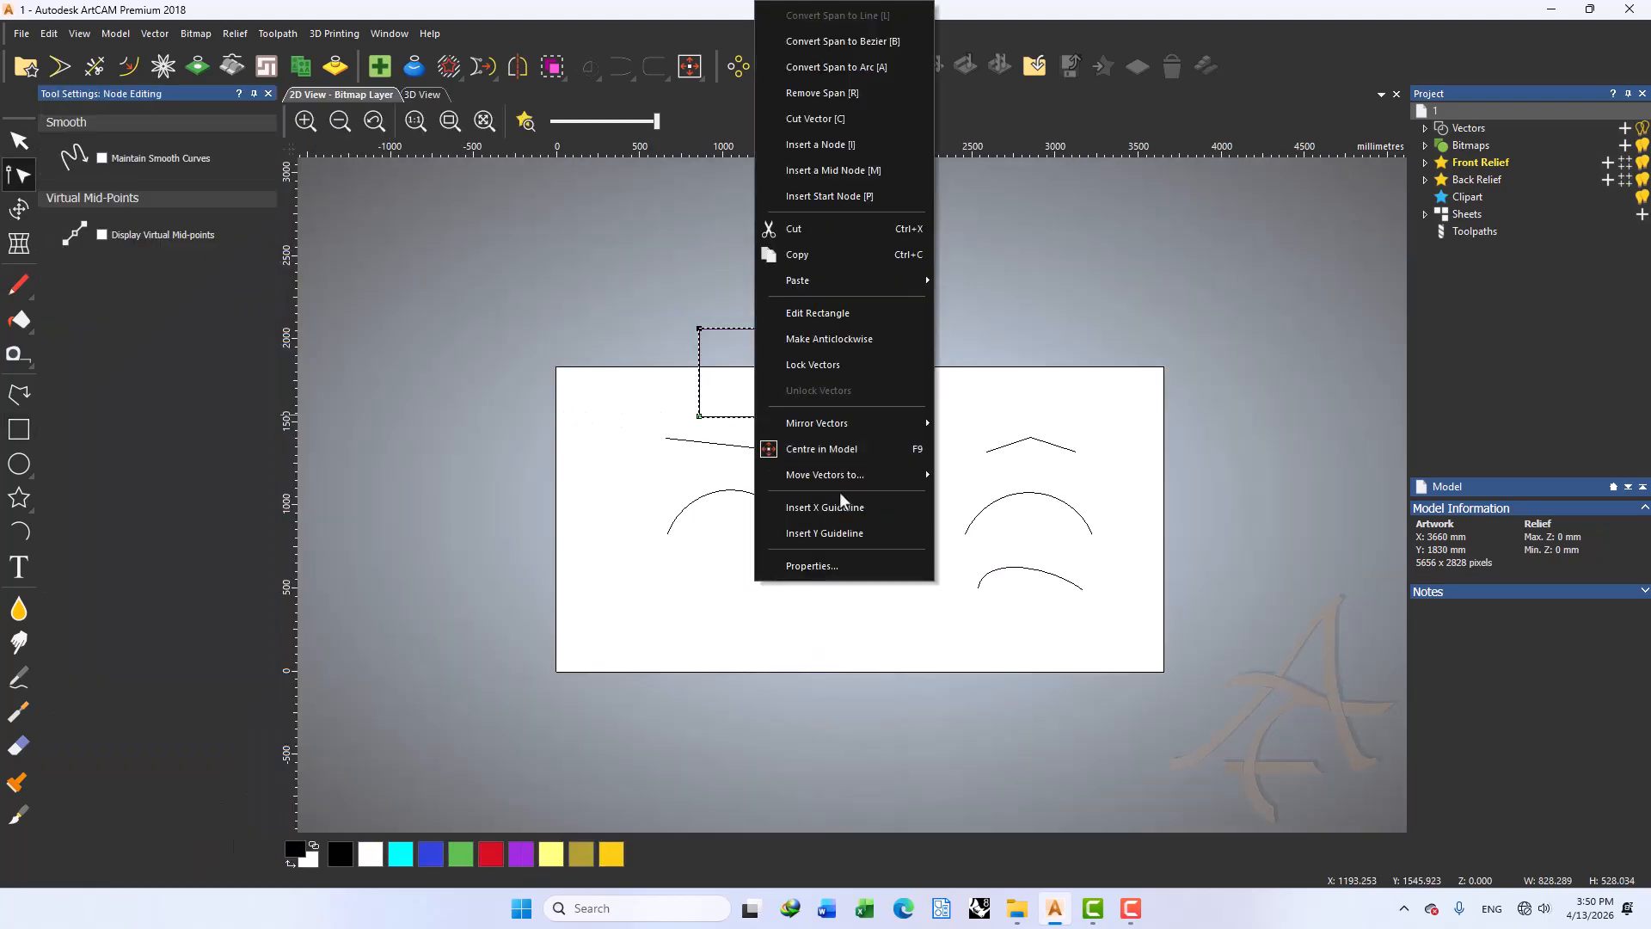
{"action": "key", "text": "Escape"}
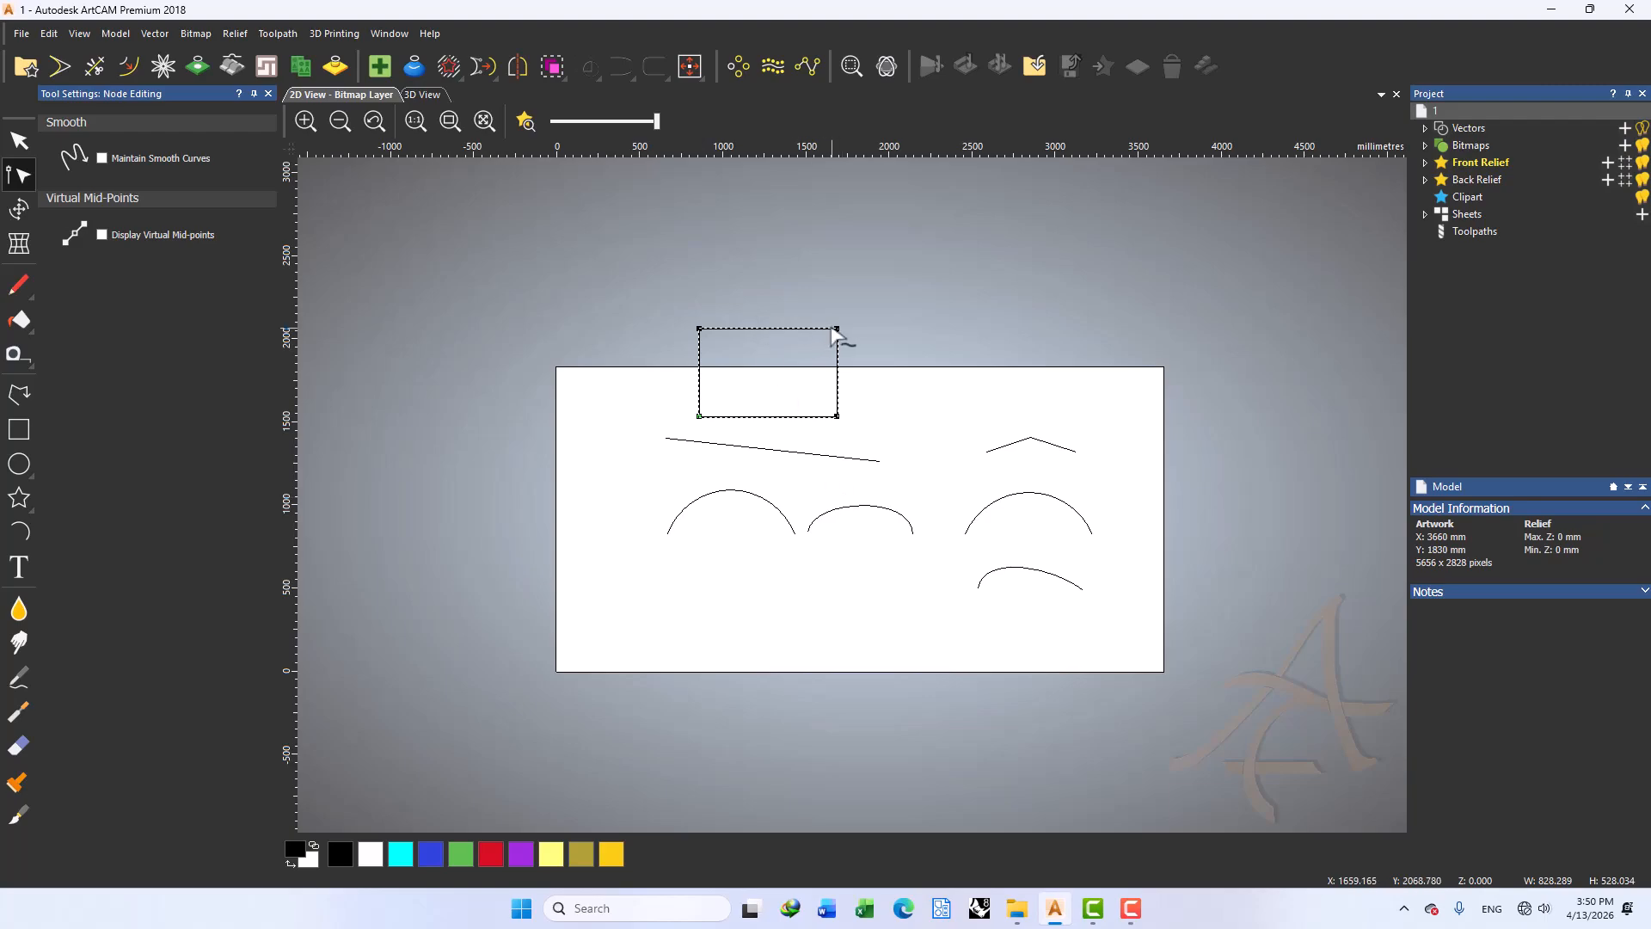
Pull the rectangle's upper right corner node inward, and delete the reshaped rectangle
{"action": "left_click_drag", "start_coordinate": [837, 328], "coordinate": [773, 378]}
{"action": "right_click", "coordinate": [753, 368]}
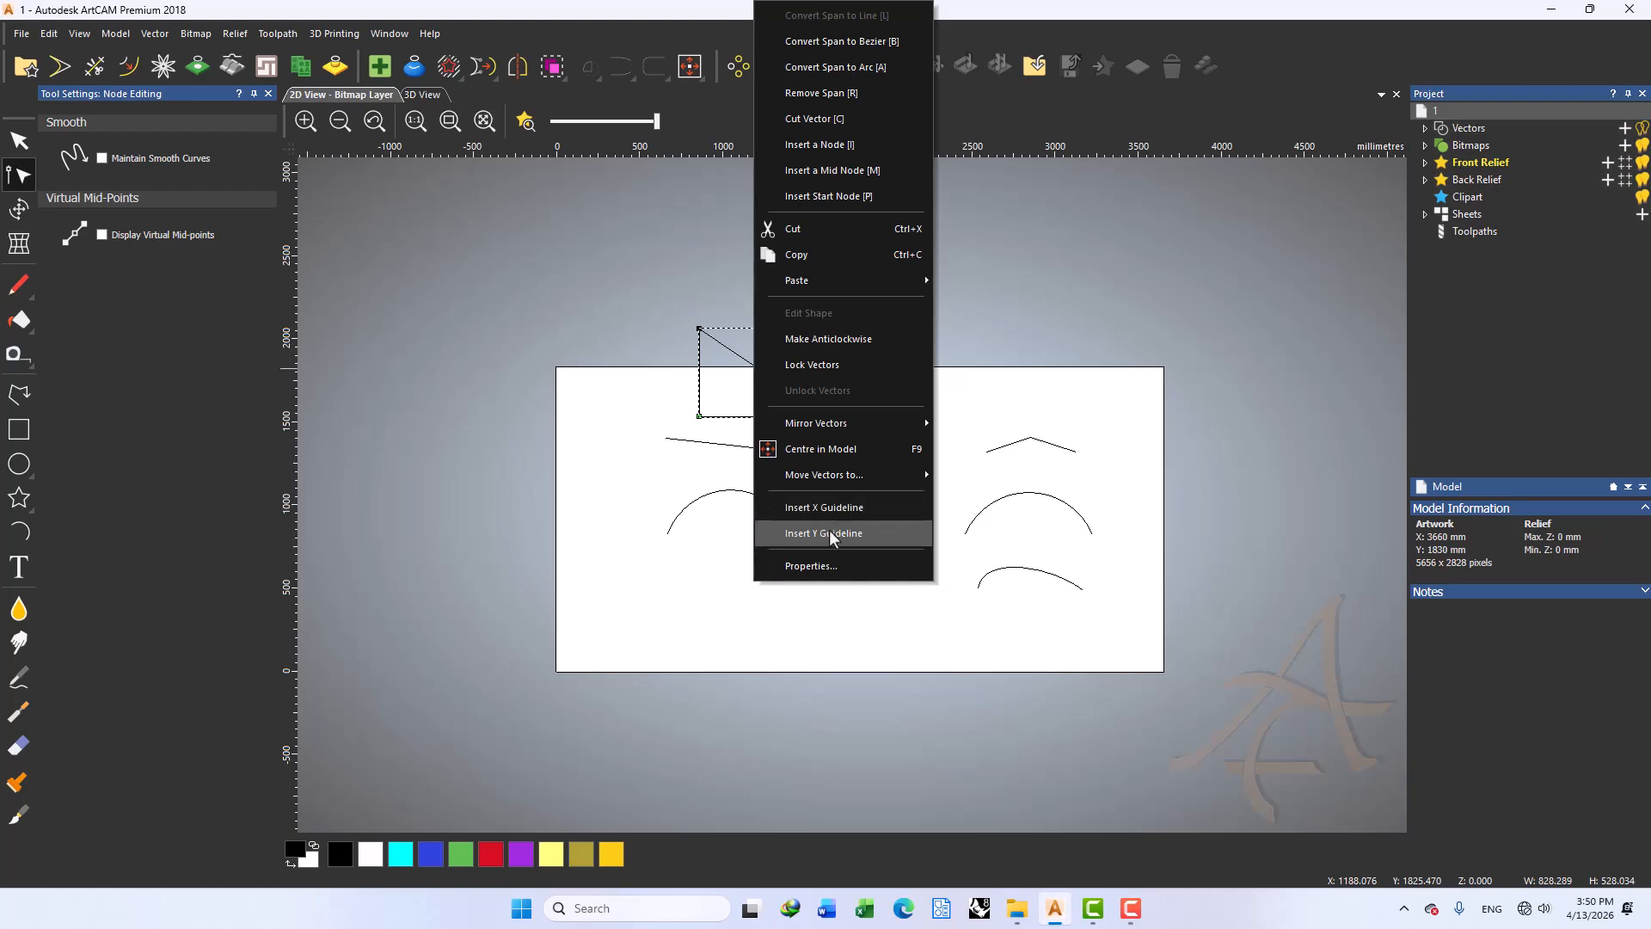
{"action": "key", "text": "Escape"}
{"action": "left_click", "coordinate": [780, 389]}
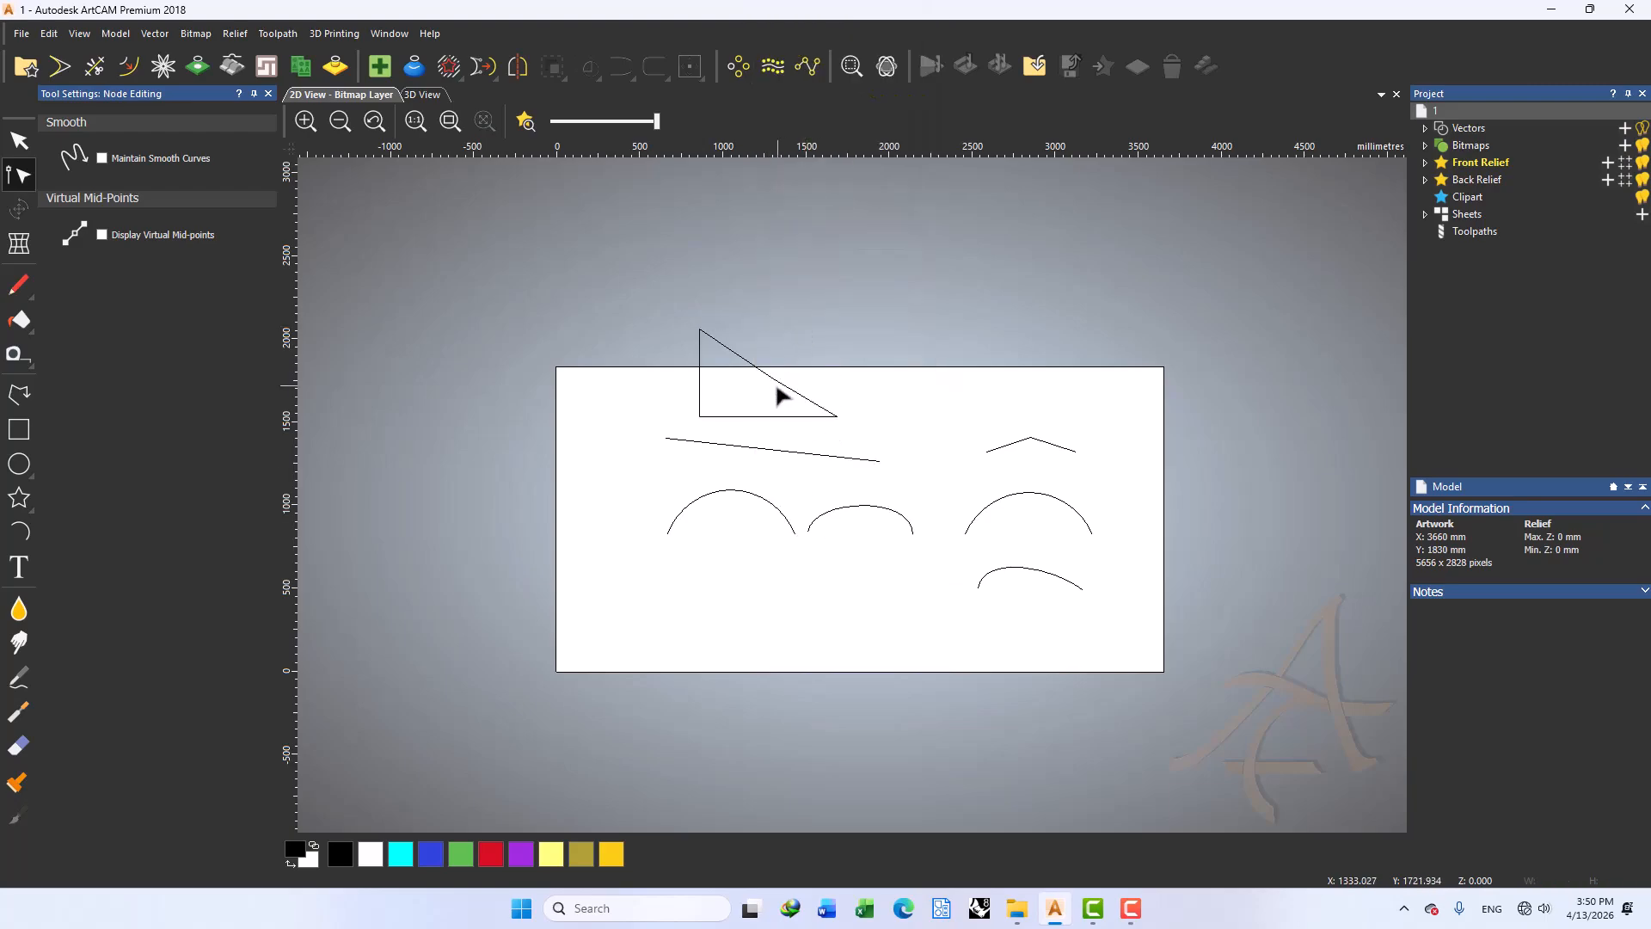
{"action": "left_click", "coordinate": [783, 382]}
{"action": "key", "text": "Delete"}
Select the nodes of all vectors together, examine the commands offered for multiple nodes, and clear the selection
{"action": "left_click", "coordinate": [740, 446]}
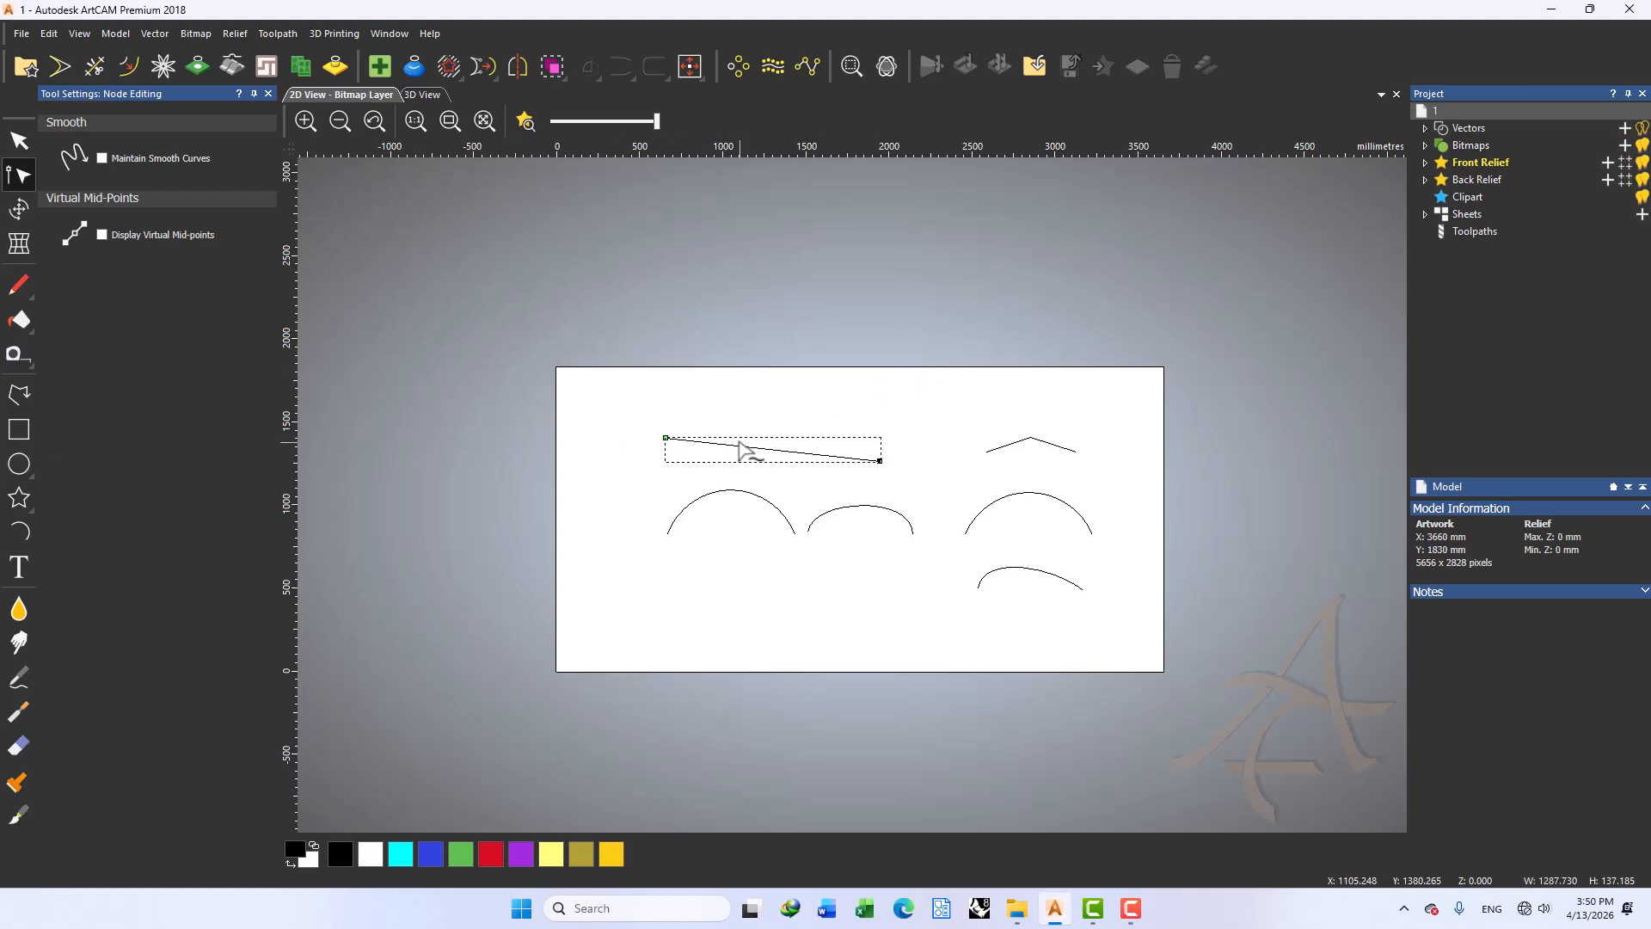
{"action": "left_click_drag", "start_coordinate": [1175, 317], "coordinate": [534, 656]}
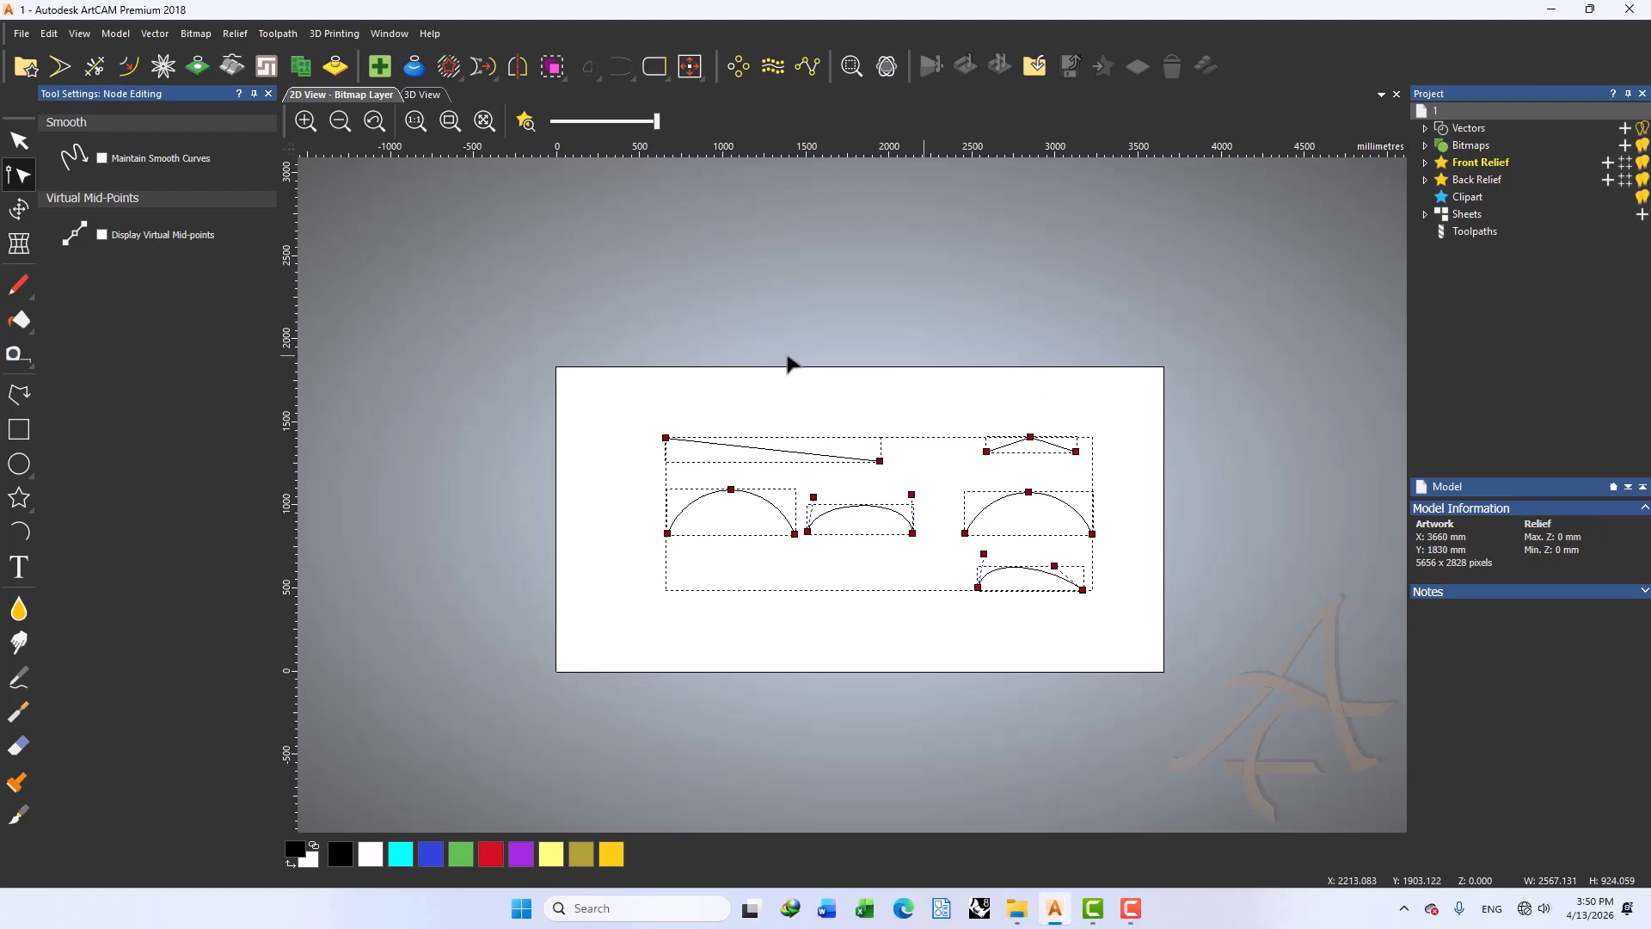
{"action": "right_click", "coordinate": [880, 462]}
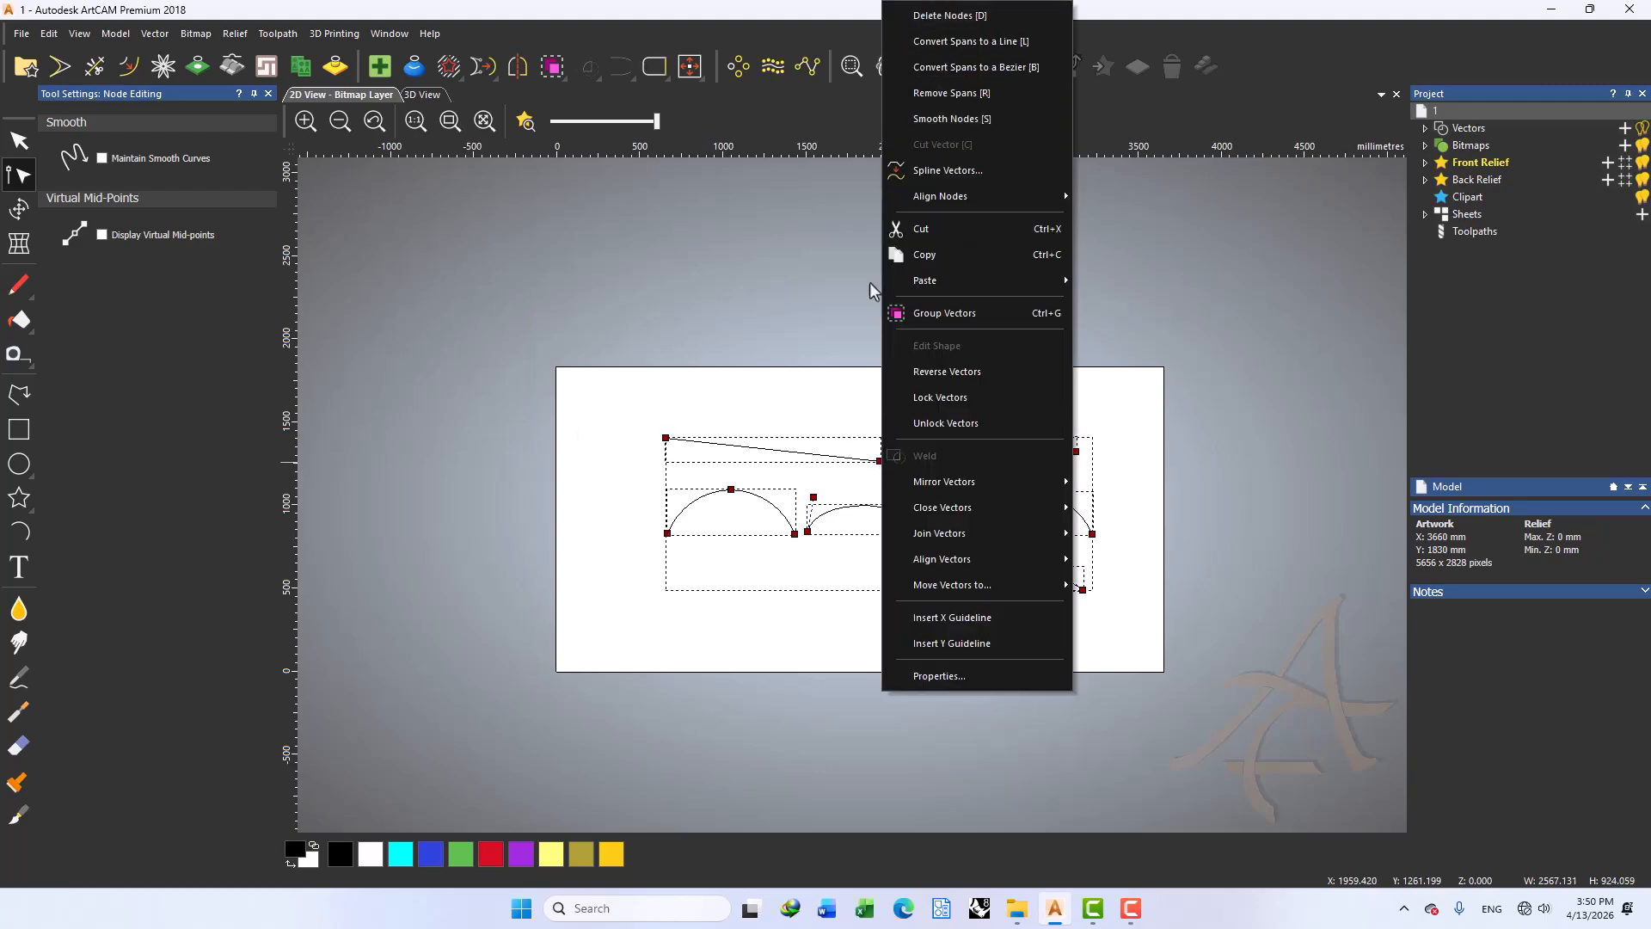
{"action": "left_click", "coordinate": [798, 400]}
{"action": "left_click", "coordinate": [798, 401]}
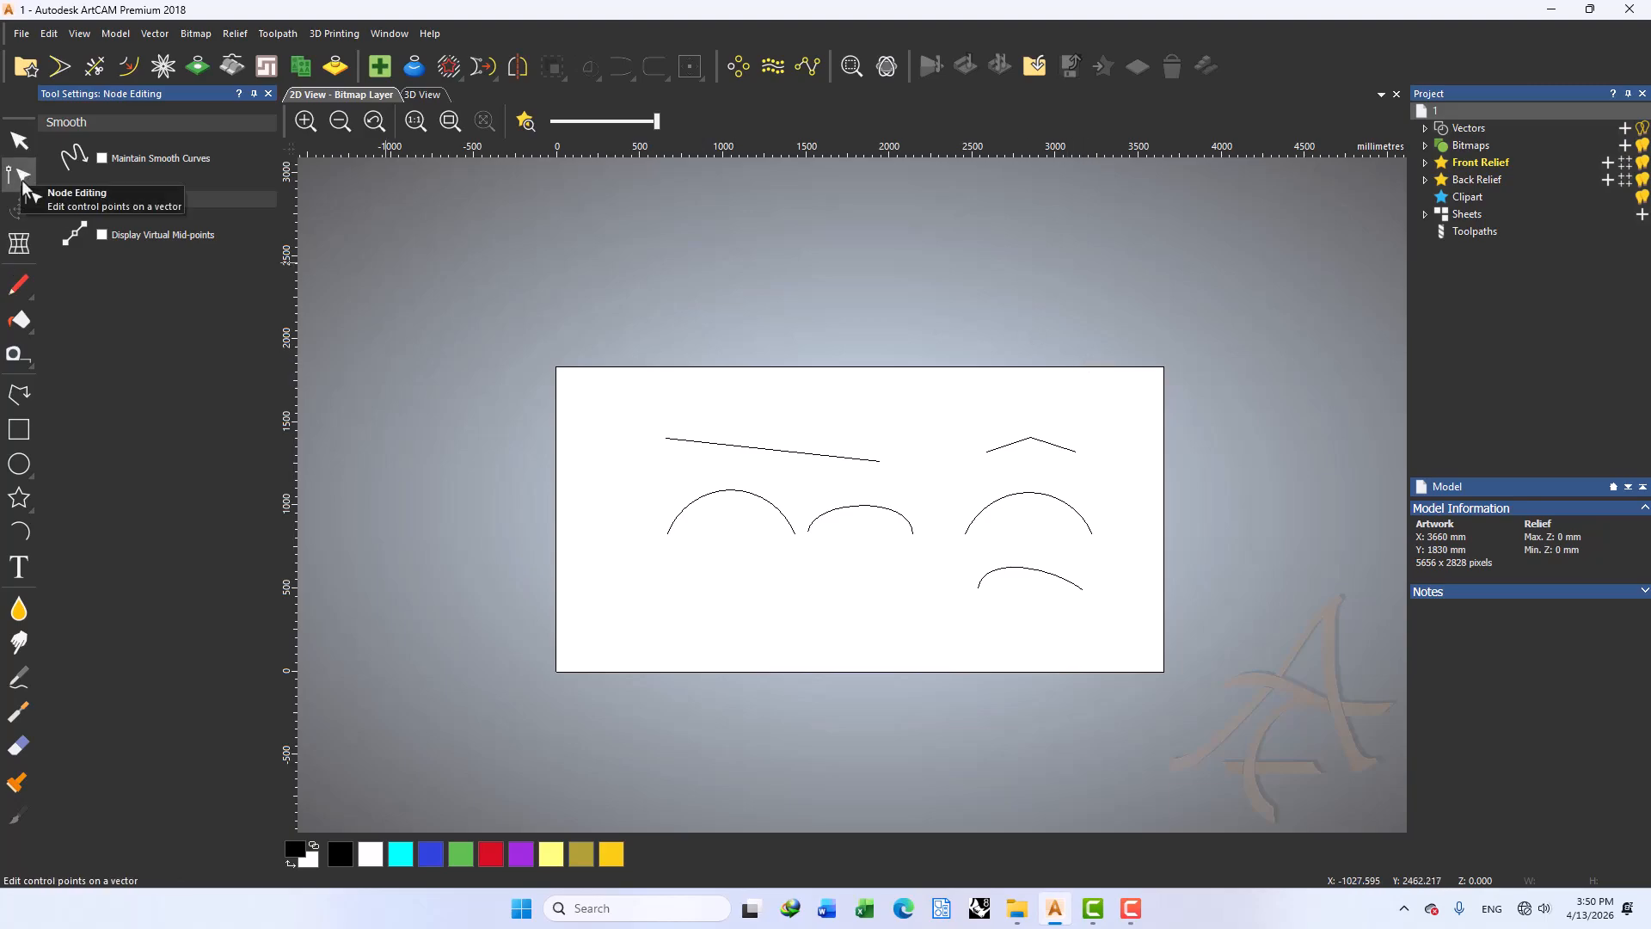
{"action": "left_click_drag", "start_coordinate": [1157, 317], "coordinate": [471, 688]}
{"action": "left_click_drag", "start_coordinate": [1215, 307], "coordinate": [457, 777]}
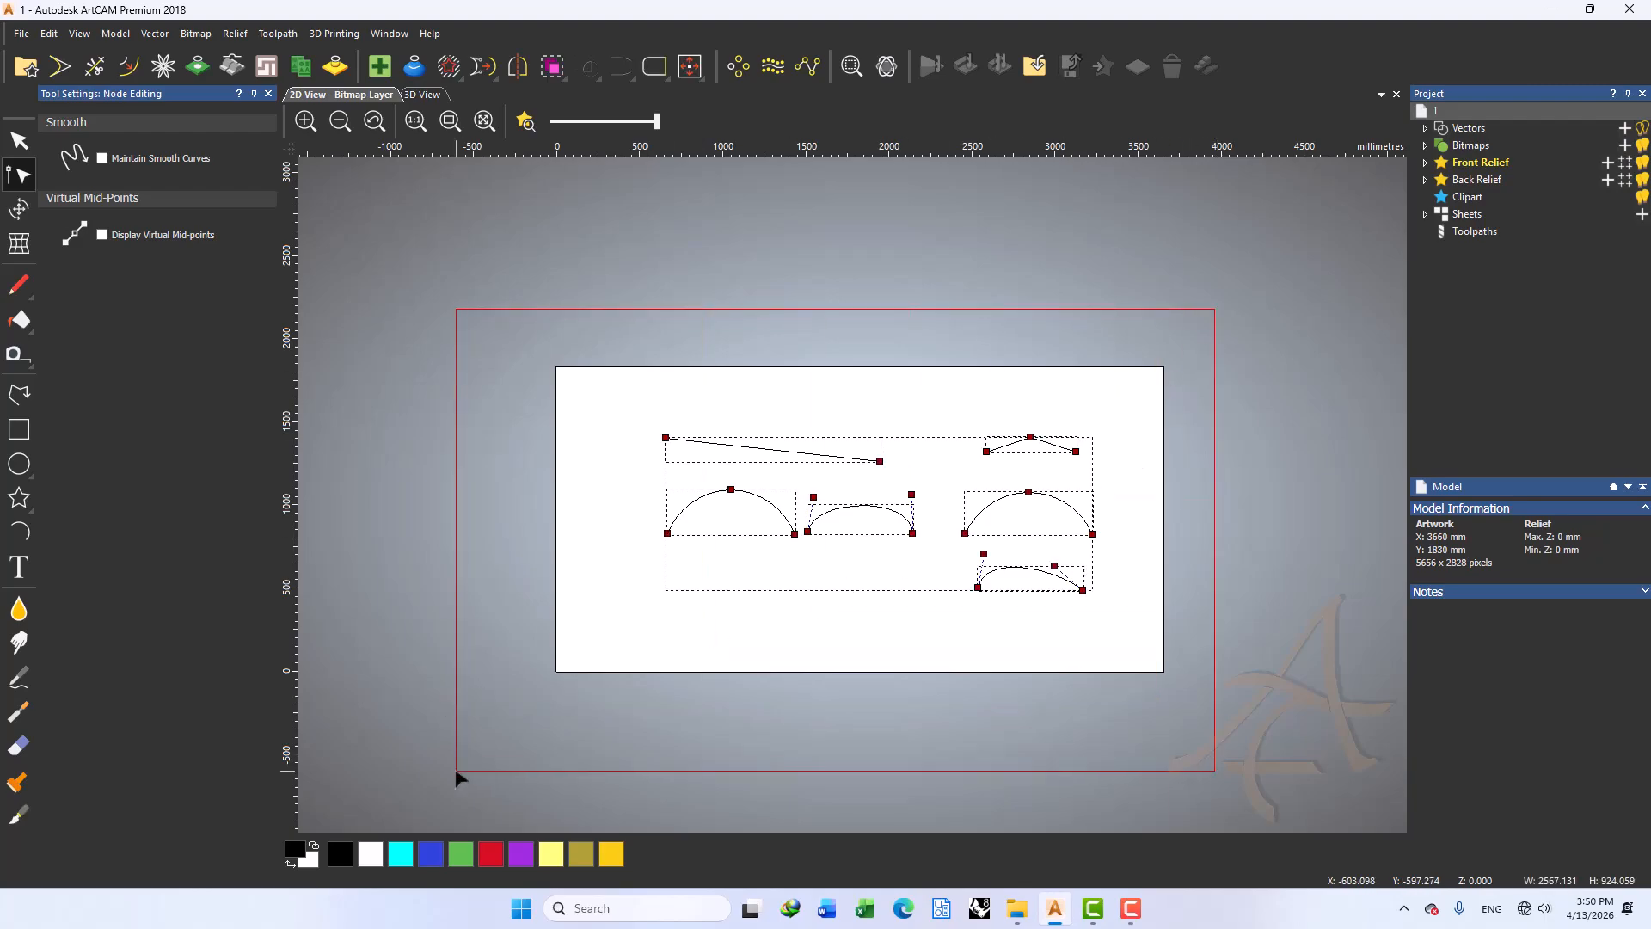
{"action": "left_click", "coordinate": [919, 413]}
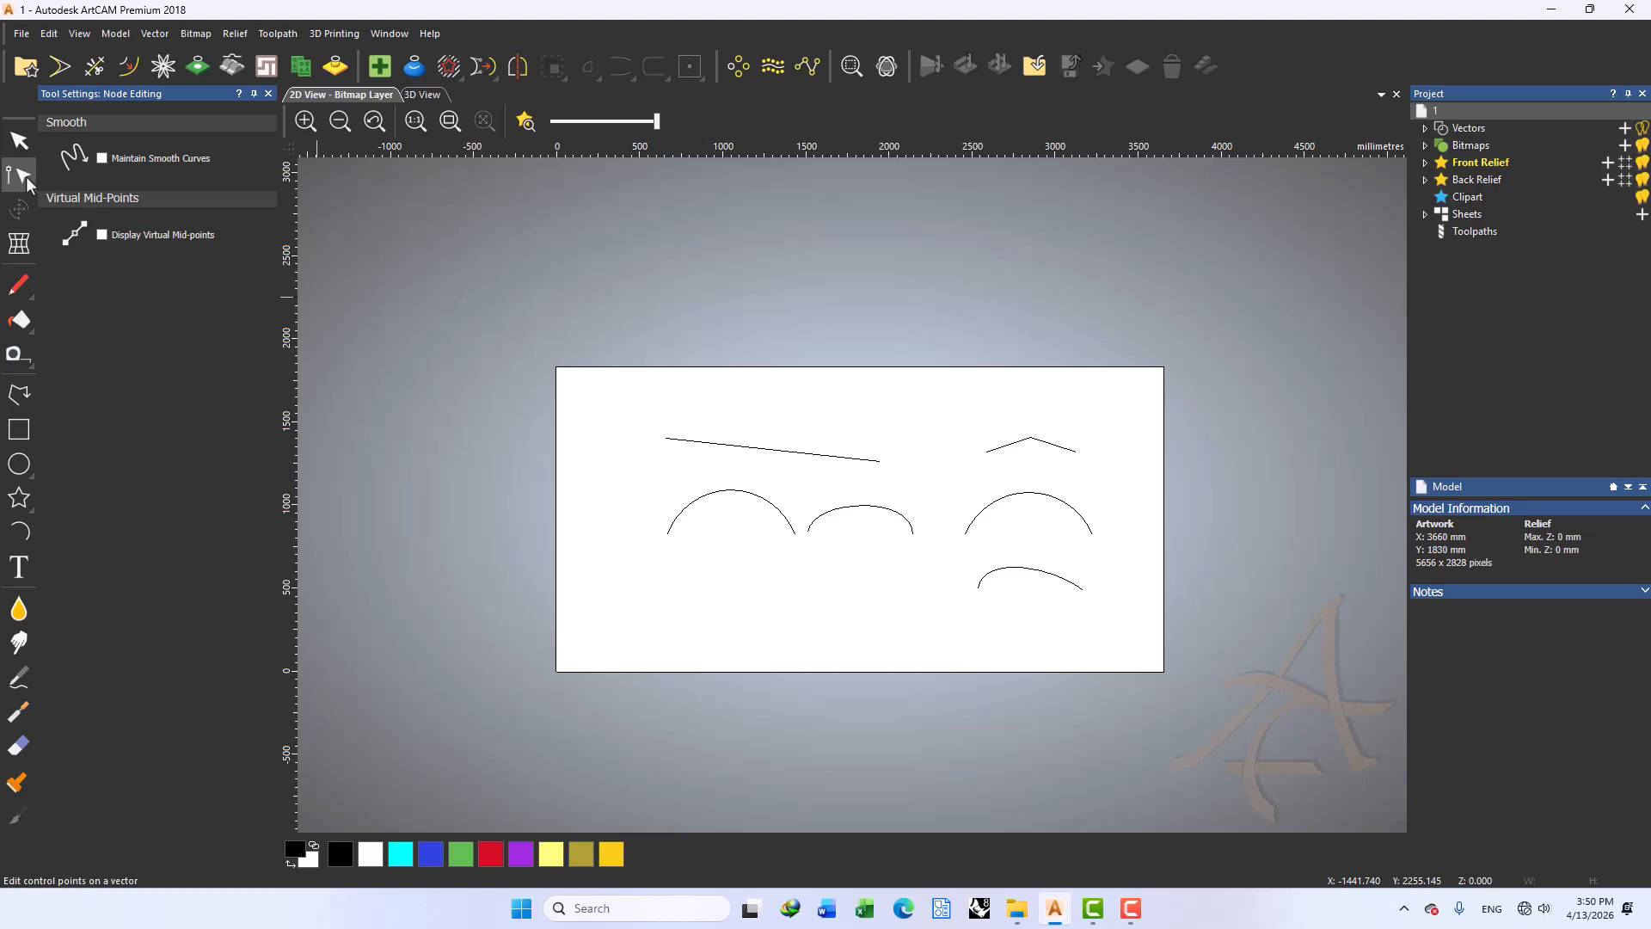
{"action": "left_click_drag", "start_coordinate": [1122, 372], "coordinate": [487, 681]}
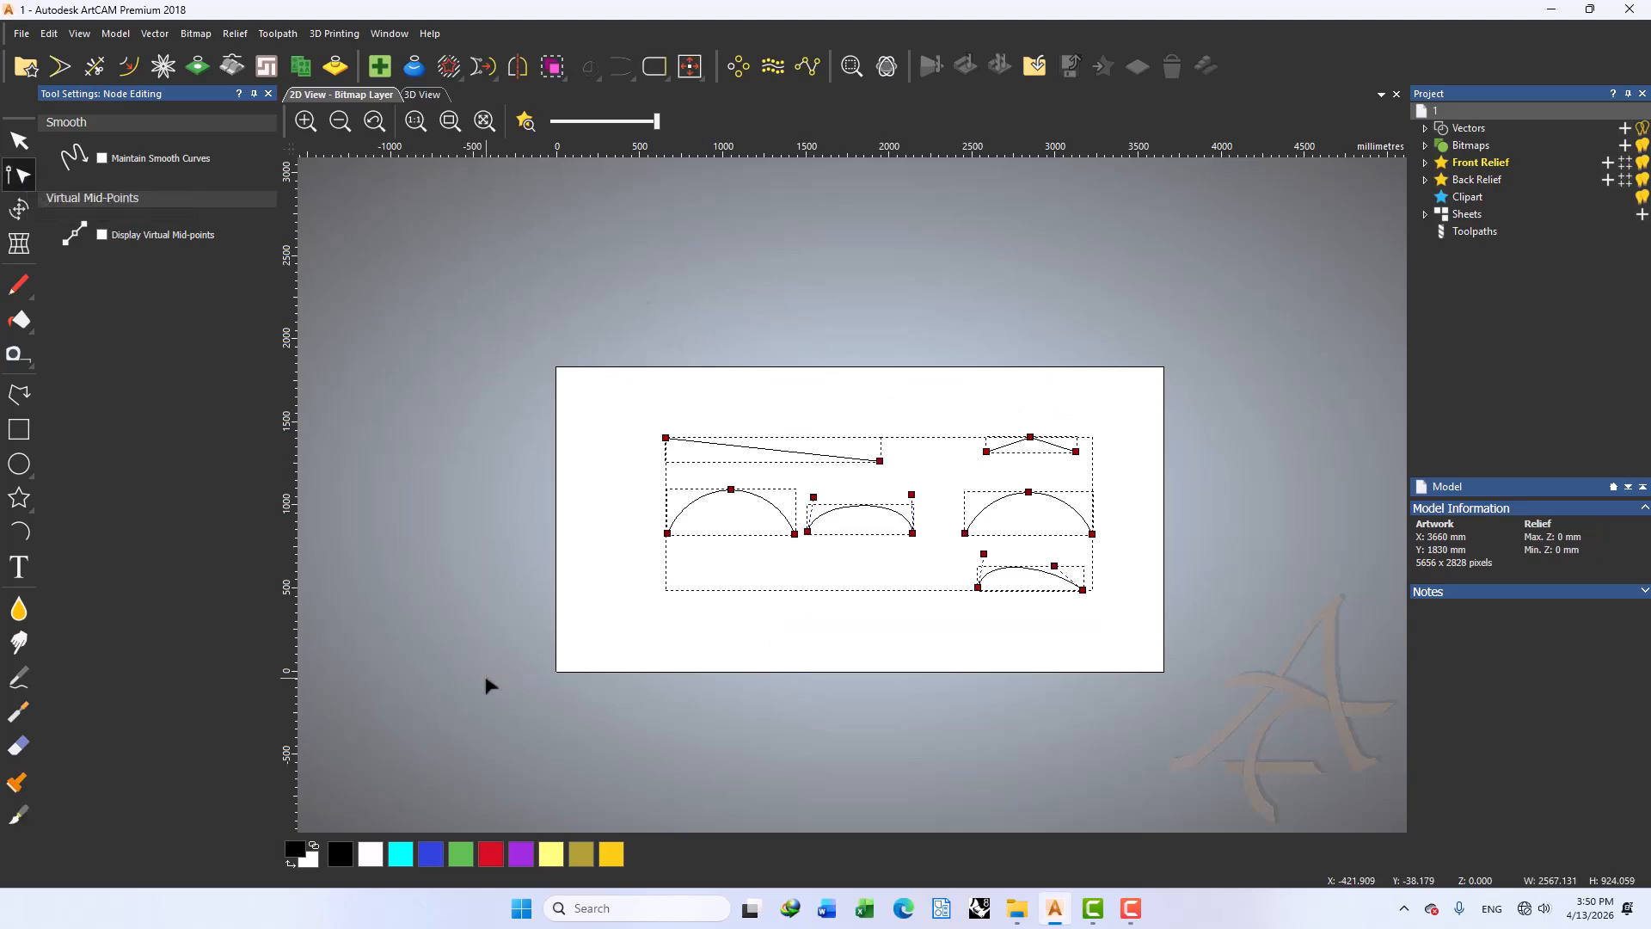
{"action": "left_click", "coordinate": [856, 282]}
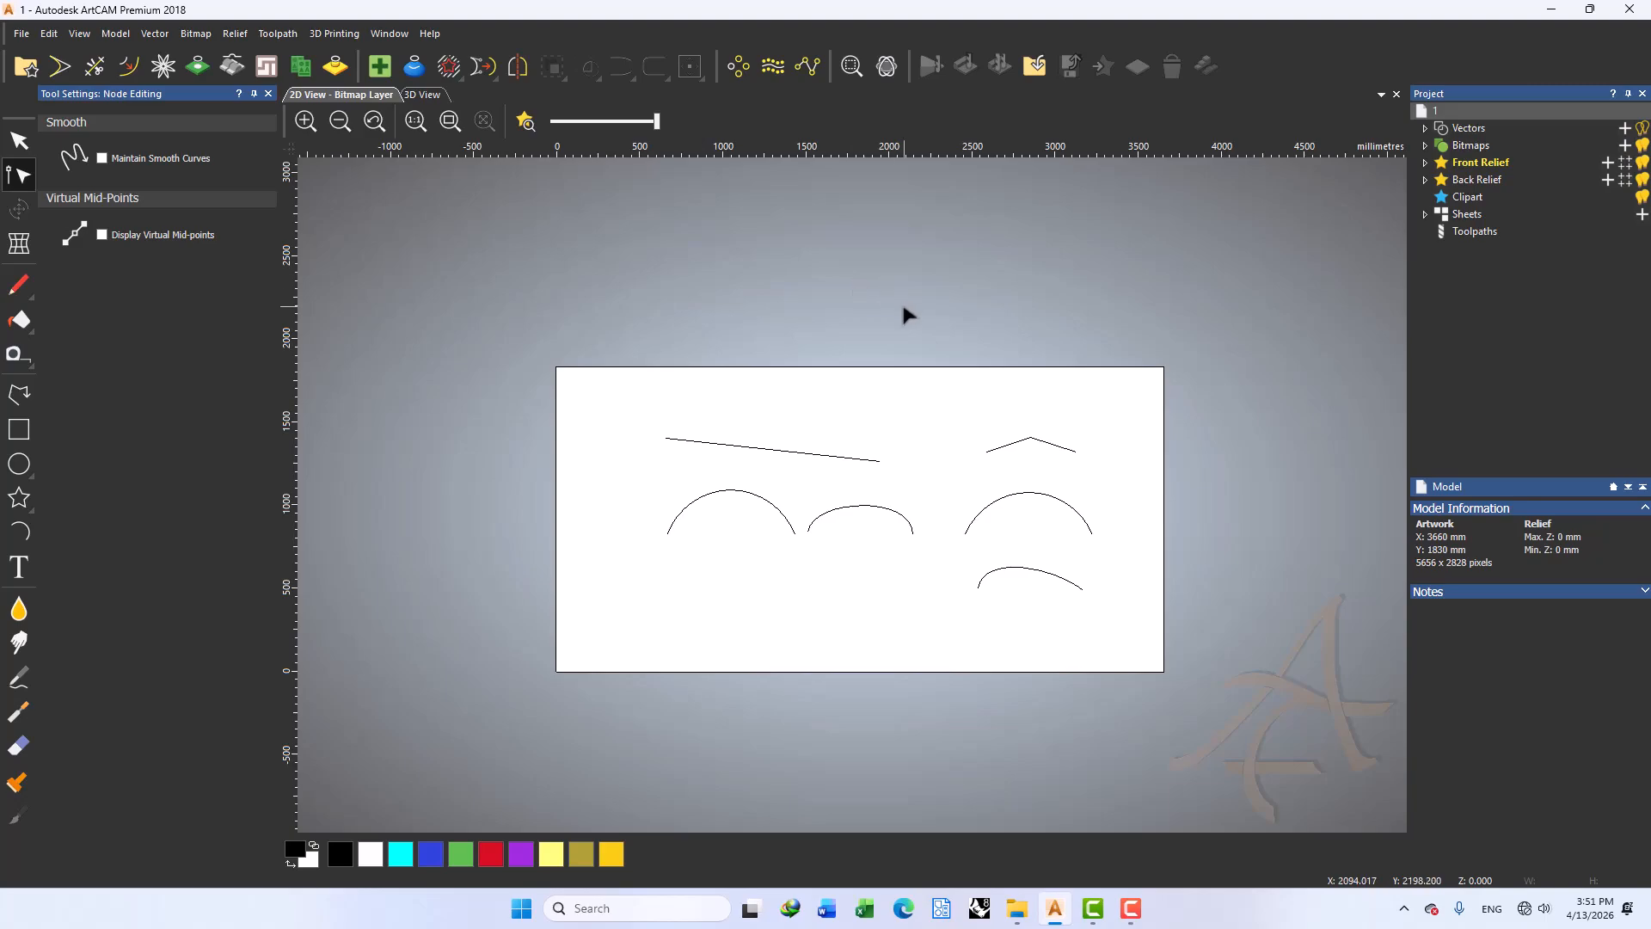
{"action": "left_click", "coordinate": [1129, 909]}
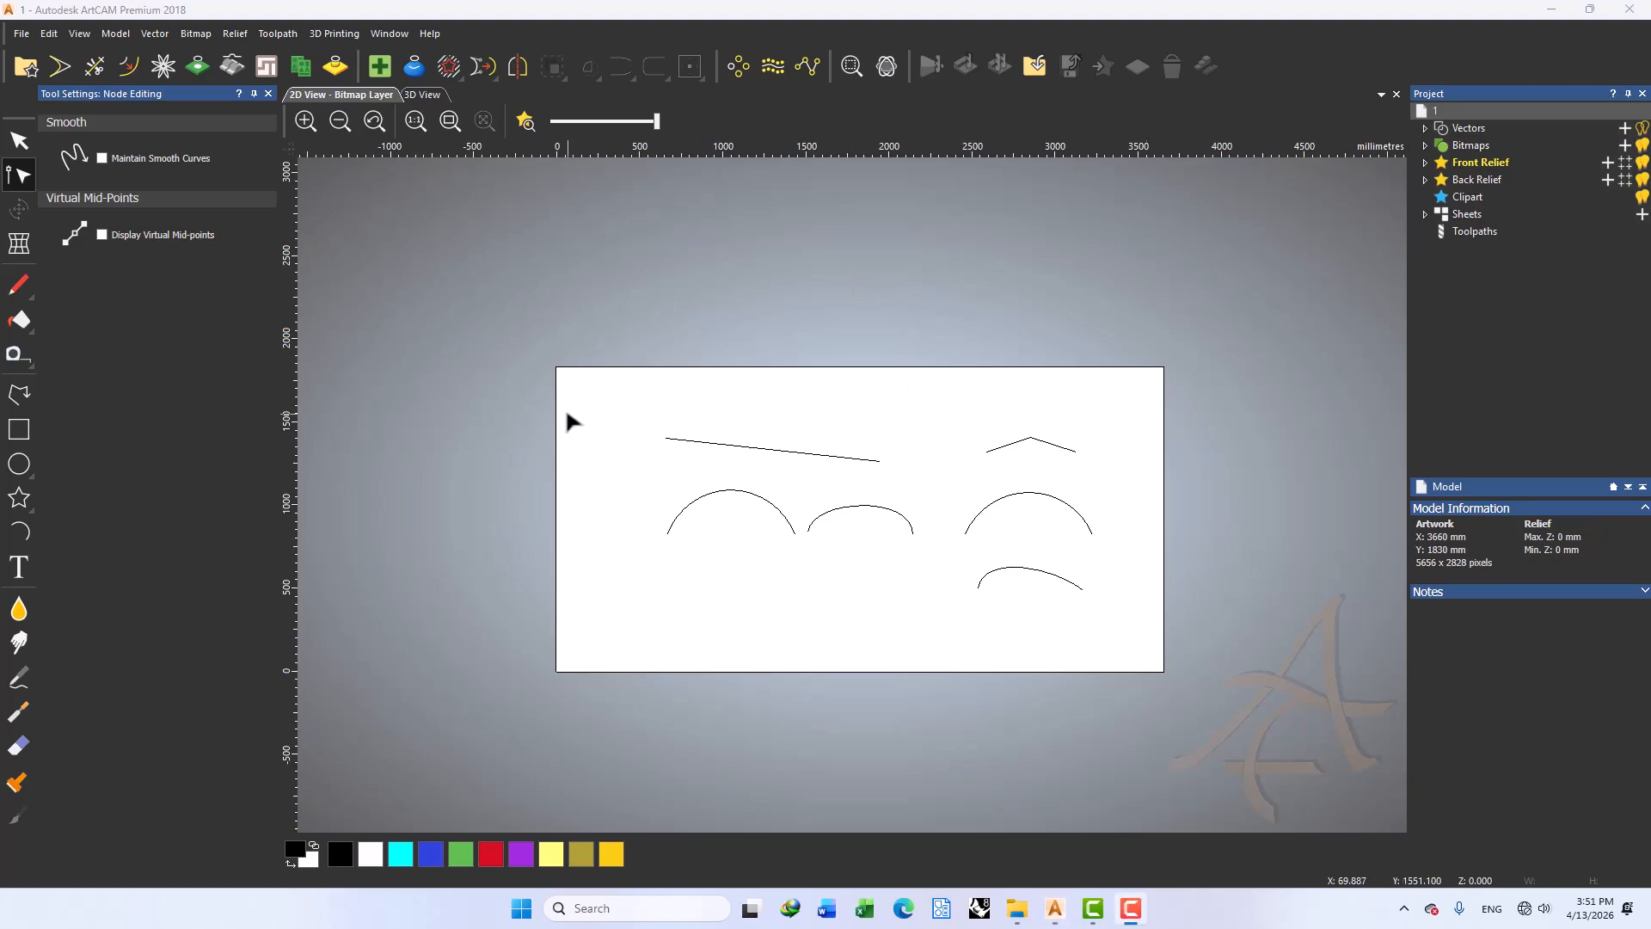